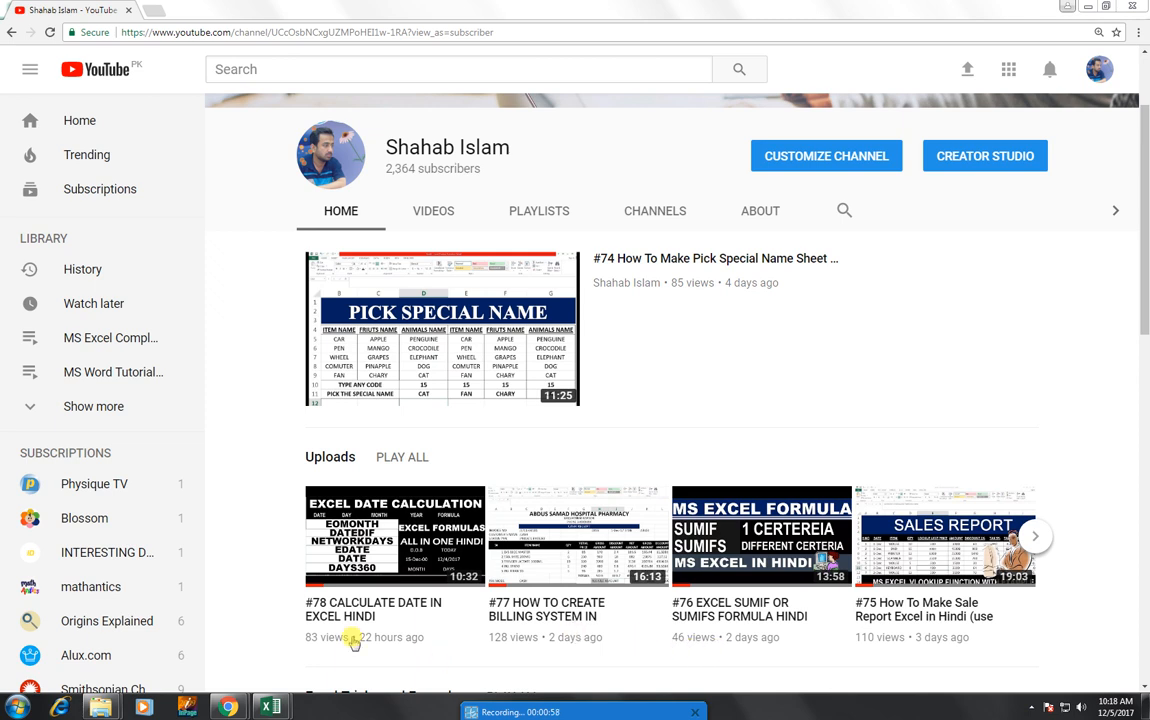
# - Switch to the blank Excel workbook and merge and center cells A1:K4
pyautogui.moveTo(270, 705)
pyautogui.click(300, 680)
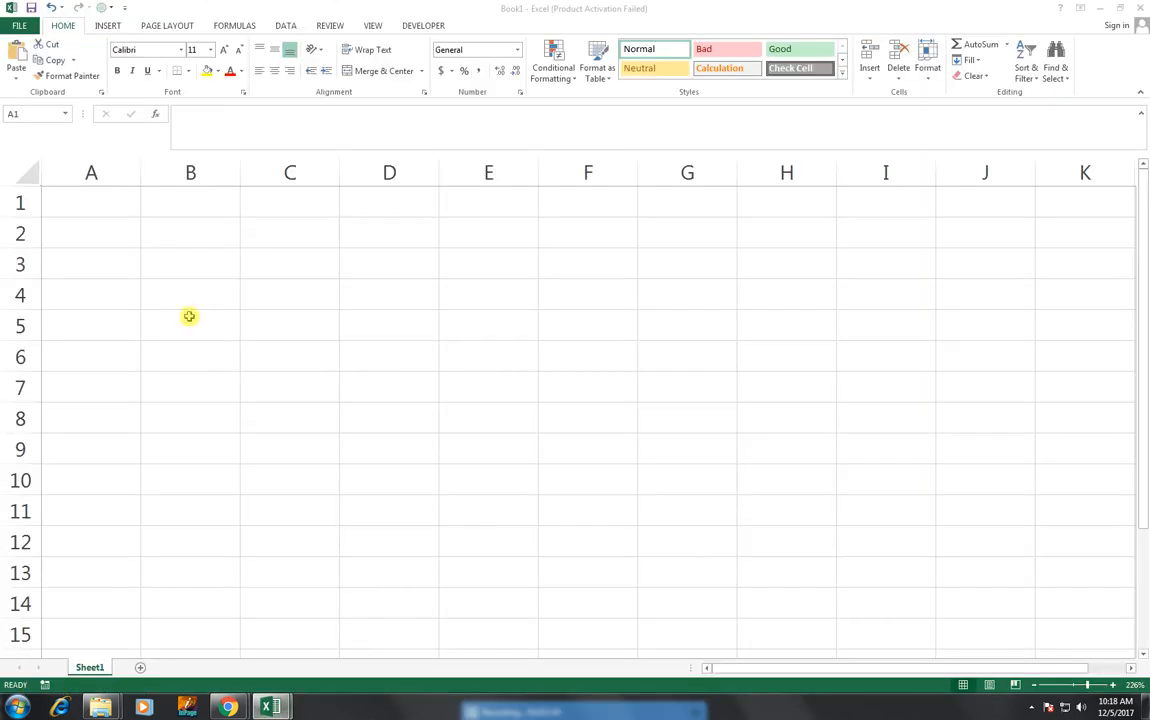
pyautogui.moveTo(117, 195); pyautogui.dragTo(1083, 285)
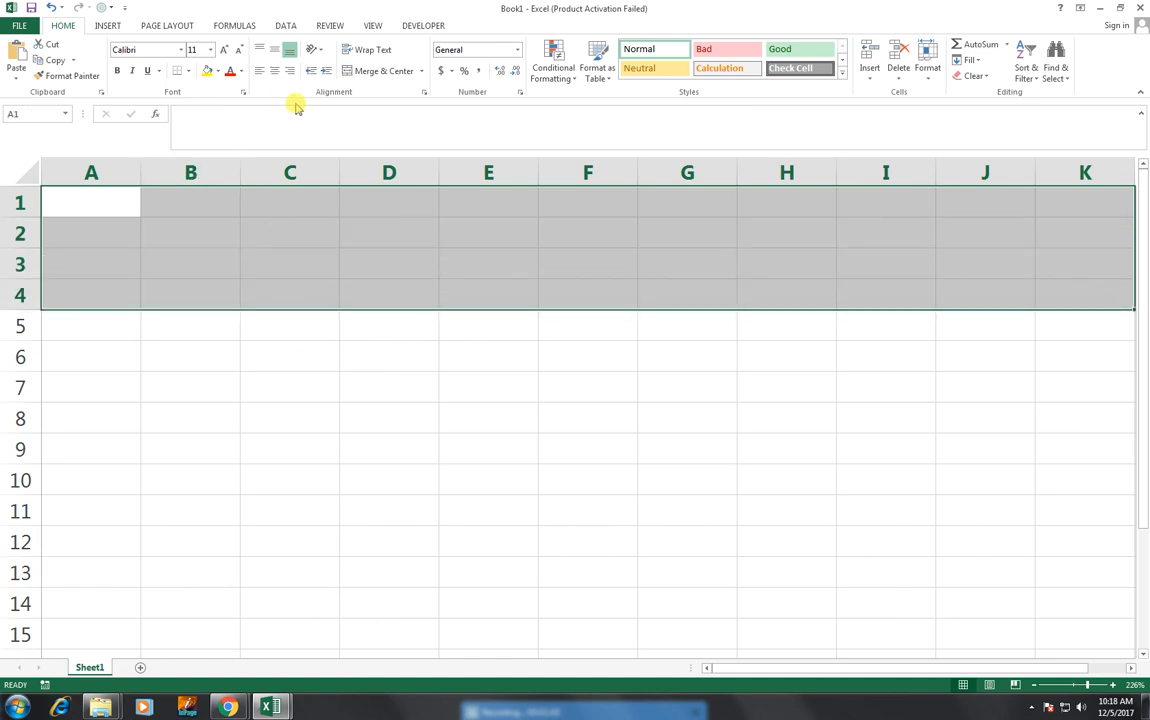
pyautogui.click(364, 72)
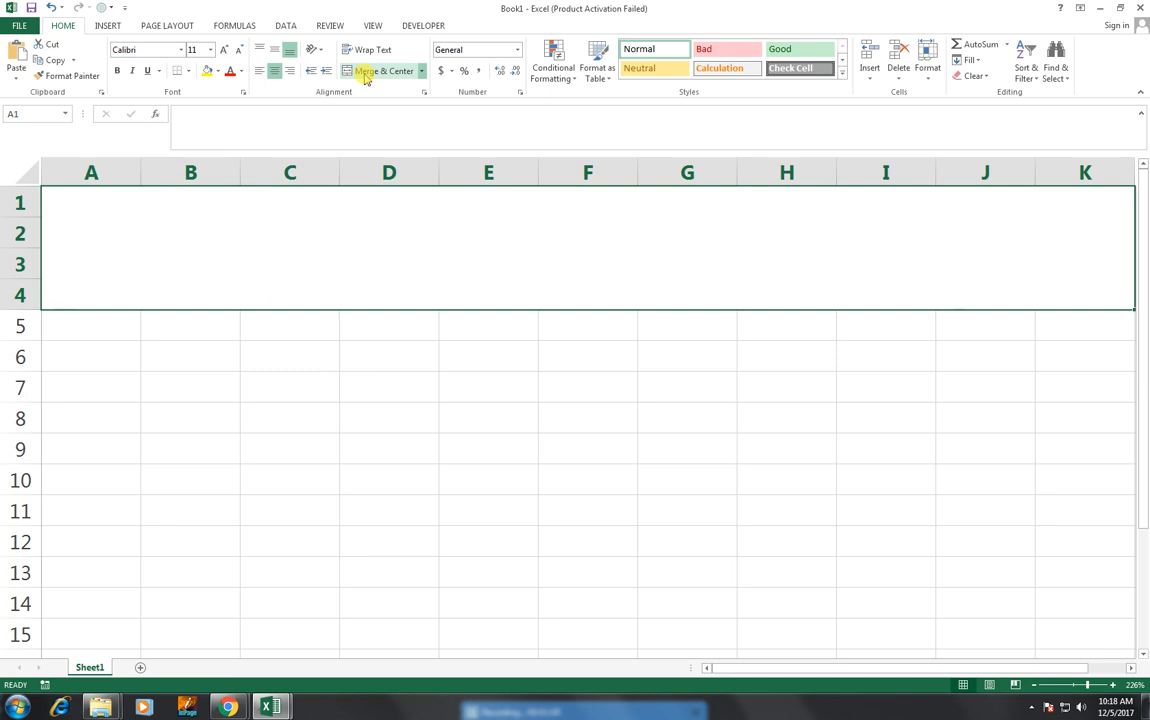
pyautogui.write('salary sheet')
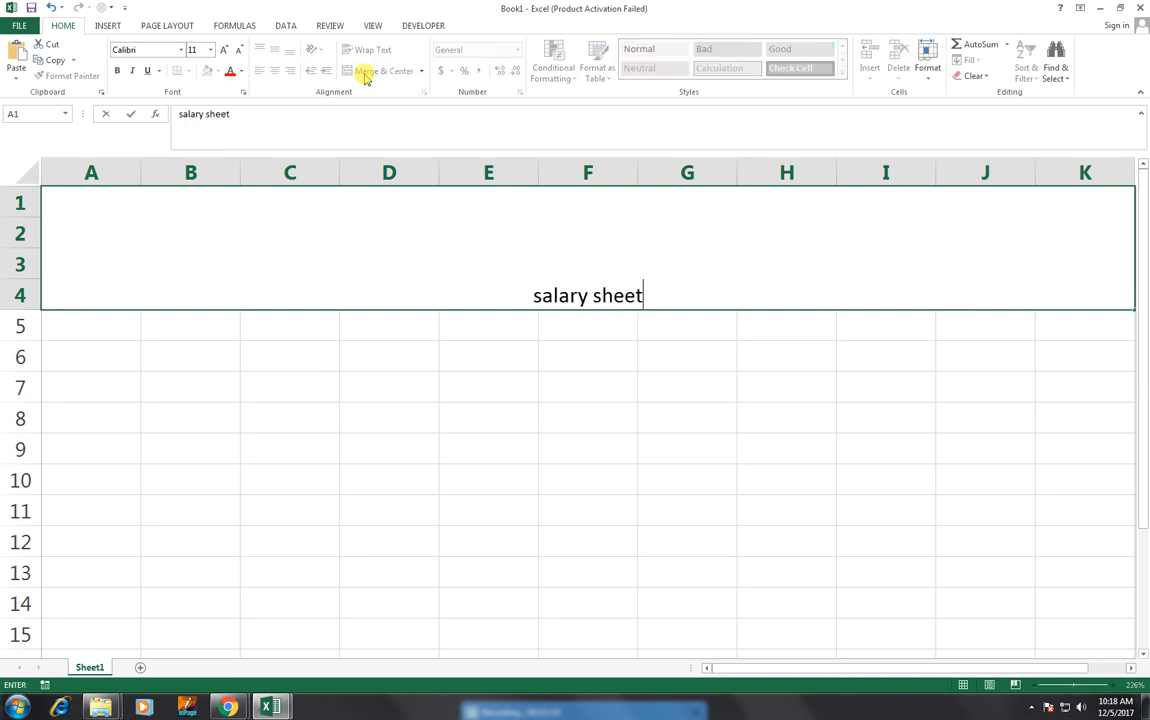
pyautogui.press('BackSpace')
pyautogui.press('BackSpace')
pyautogui.press('BackSpace')
pyautogui.press('BackSpace')
pyautogui.press('BackSpace')
pyautogui.press('BackSpace')
pyautogui.press('BackSpace')
pyautogui.press('BackSpace')
pyautogui.press('BackSpace')
pyautogui.press('BackSpace')
pyautogui.press('BackSpace')
pyautogui.press('BackSpace')
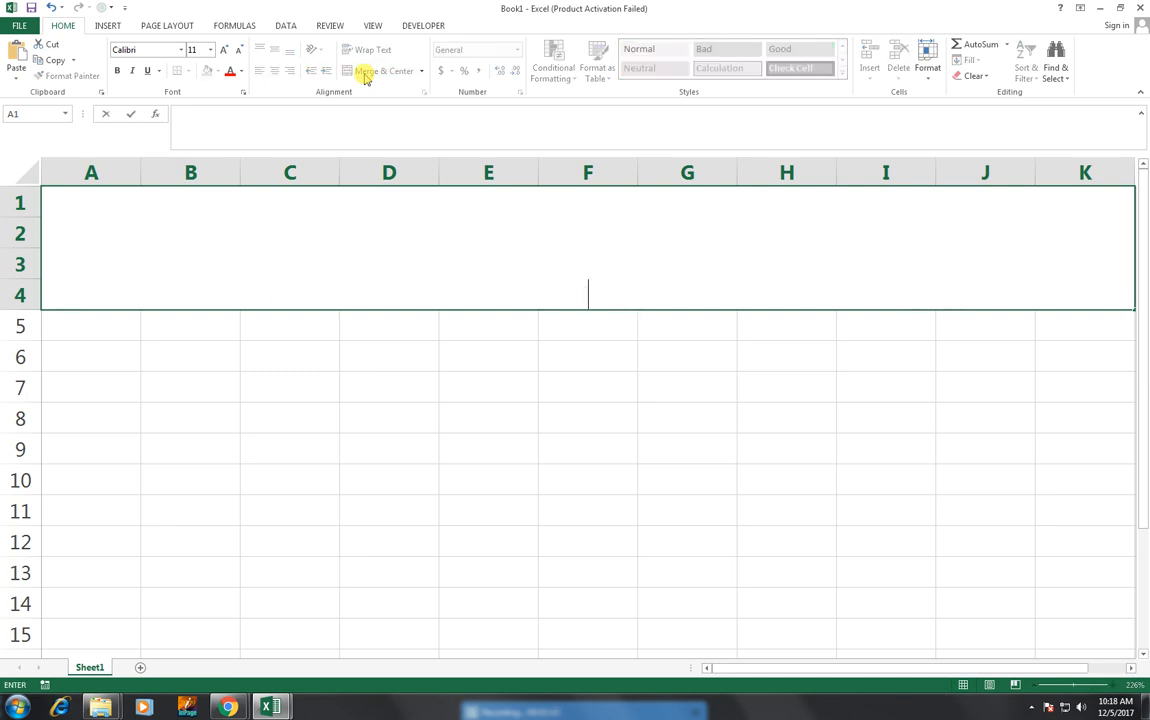
# - Enter the title "SALARY PAYROLL SHEET" in the merged cell A1:K4
pyautogui.write('SALARY P')
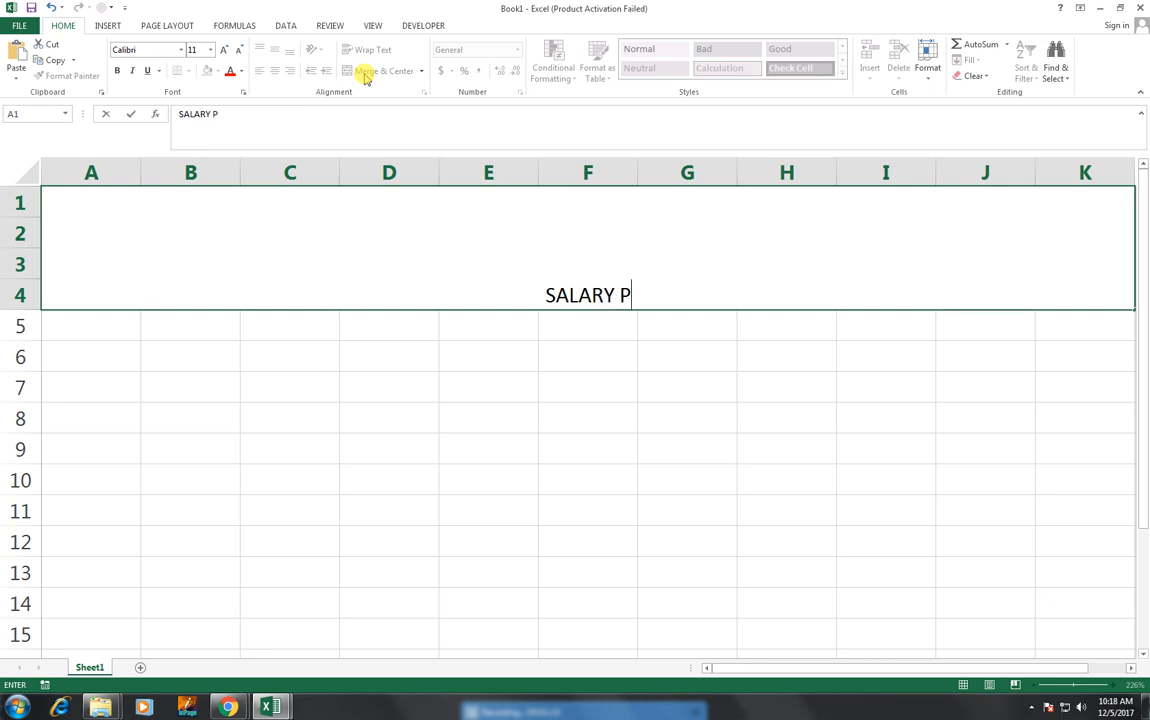
pyautogui.write('AUYROLL')
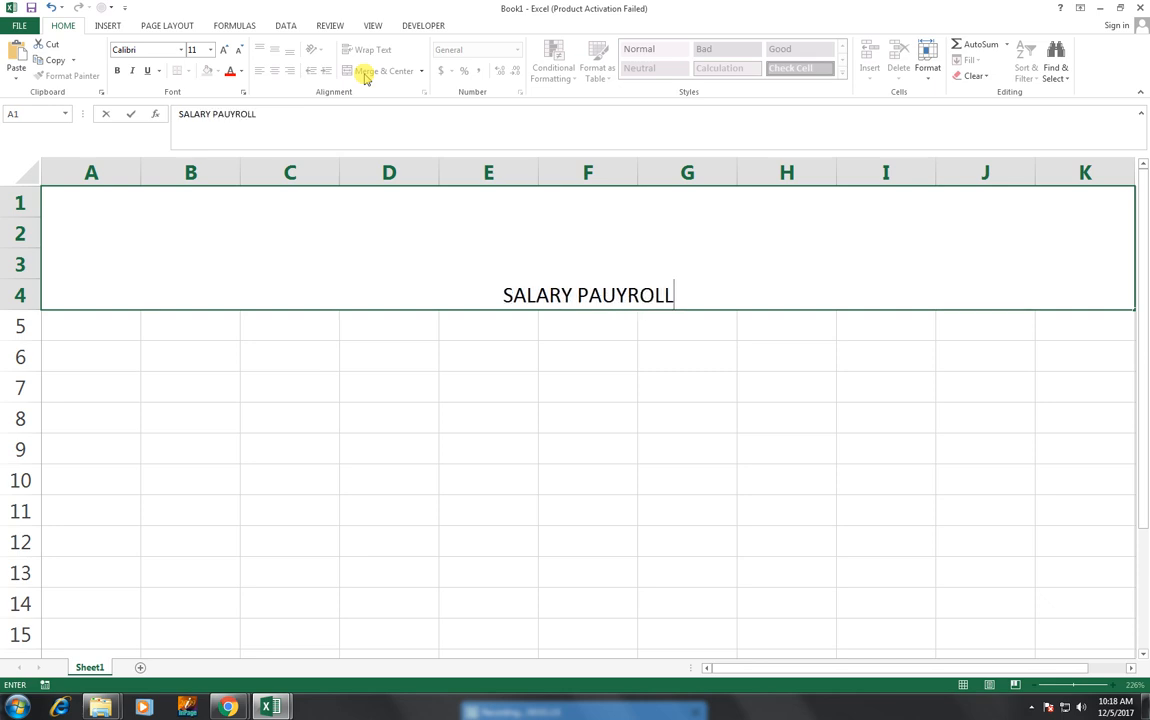
pyautogui.press('BackSpace')
pyautogui.press('BackSpace')
pyautogui.press('BackSpace')
pyautogui.press('BackSpace')
pyautogui.press('BackSpace')
pyautogui.press('BackSpace')
pyautogui.press('BackSpace')
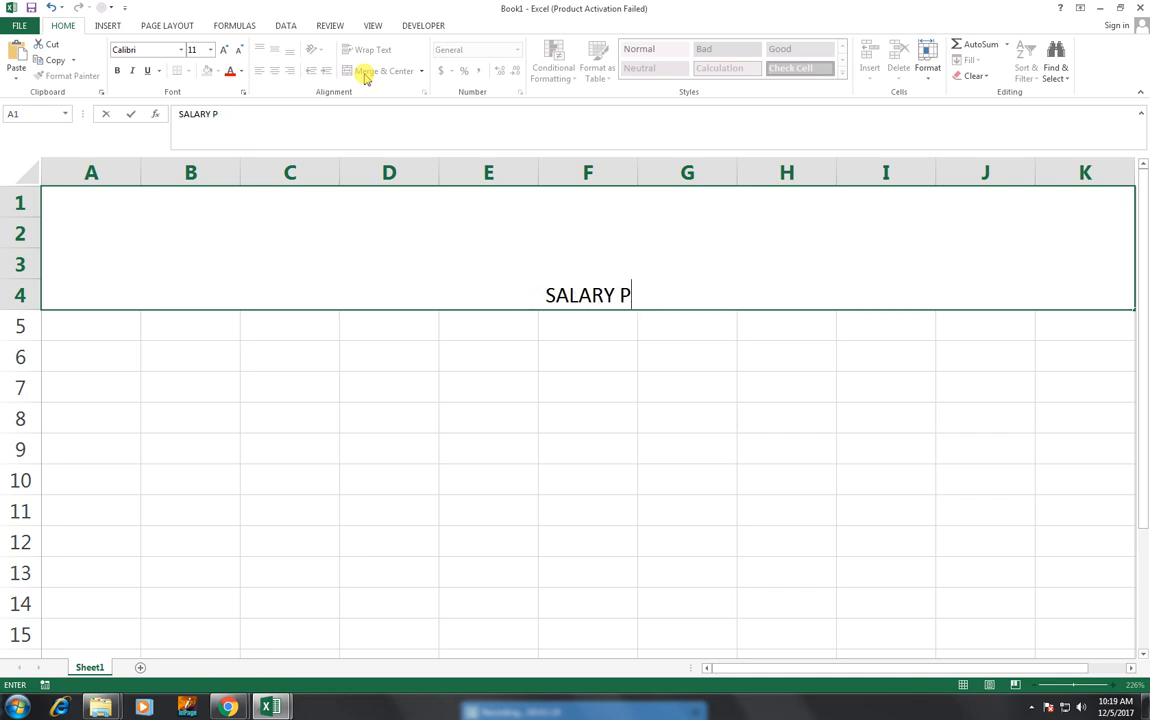
pyautogui.write('AYROL')
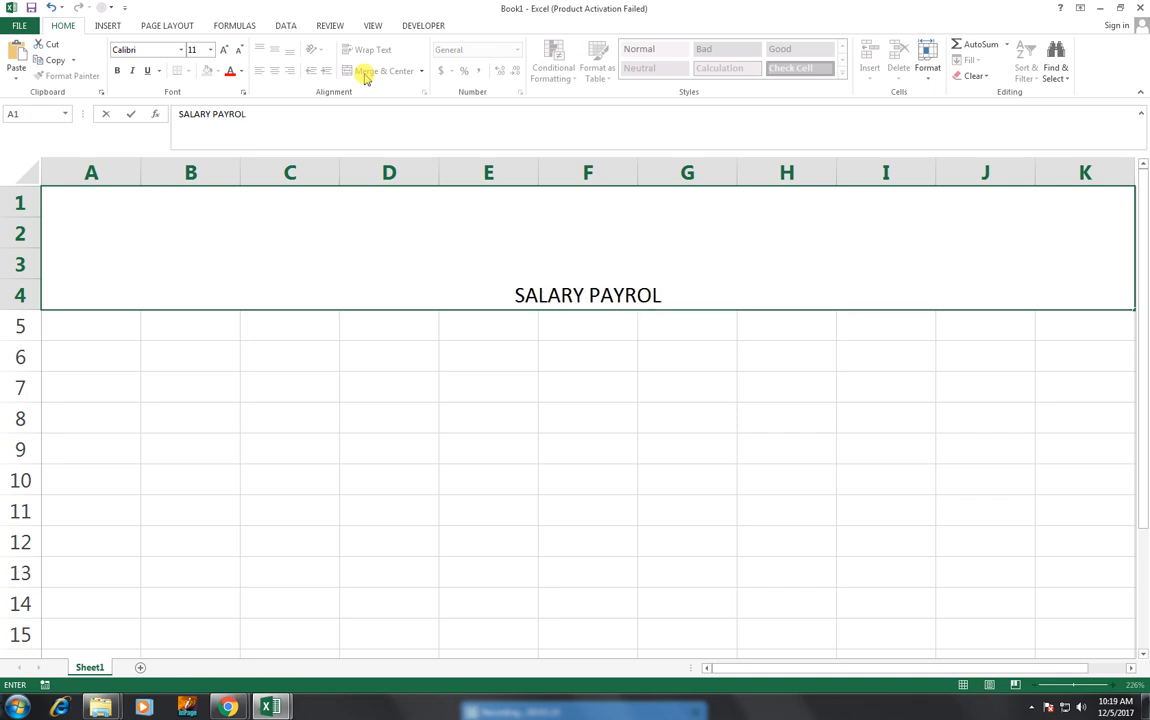
pyautogui.write('L')
pyautogui.write(' SHEET')
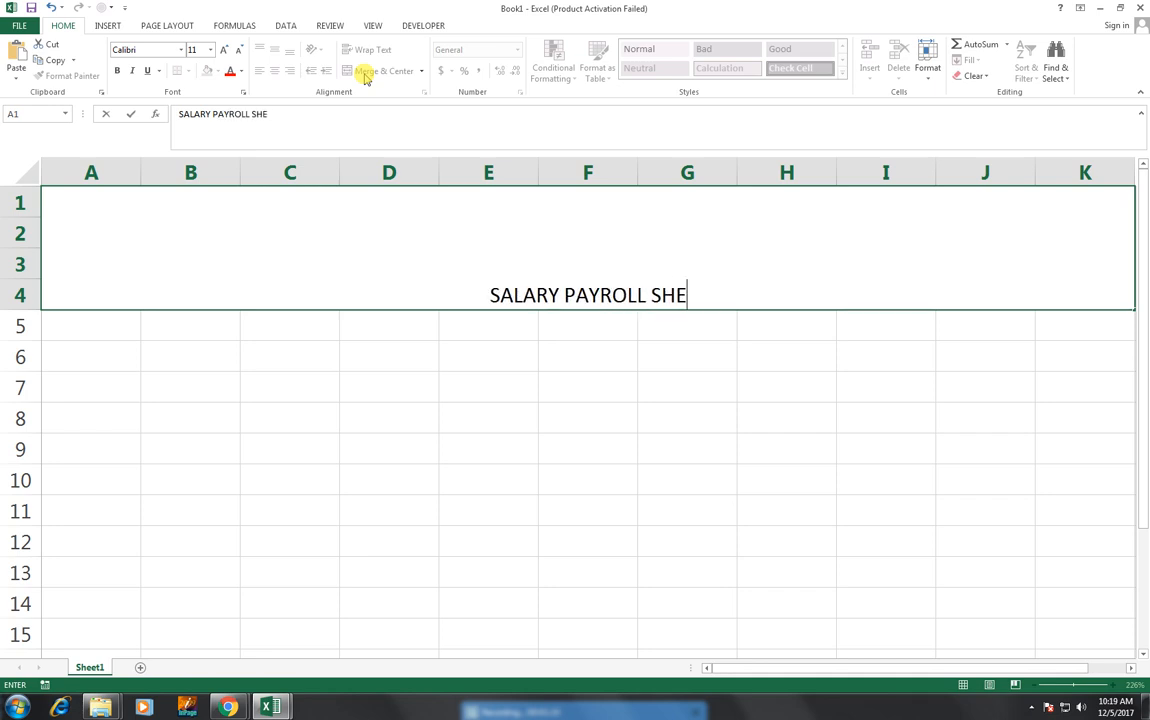
pyautogui.click(519, 323)
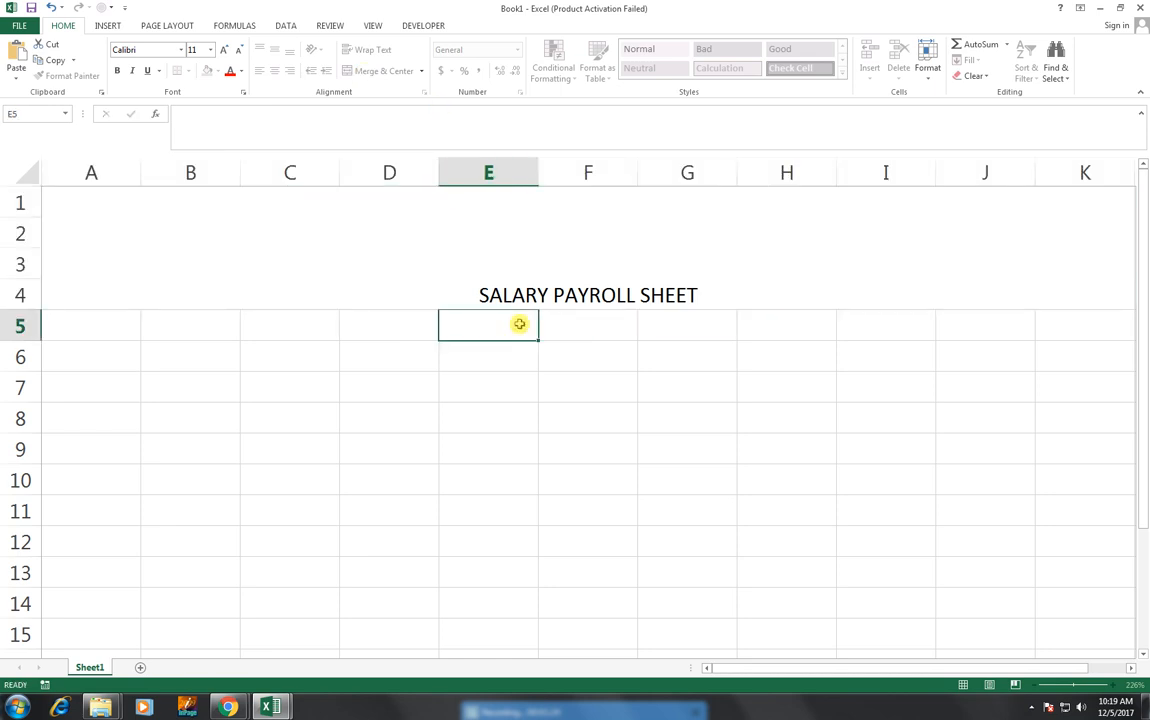
# - Middle-align the sheet title vertically in its merged cell and enlarge its font size to 48
pyautogui.click(518, 290)
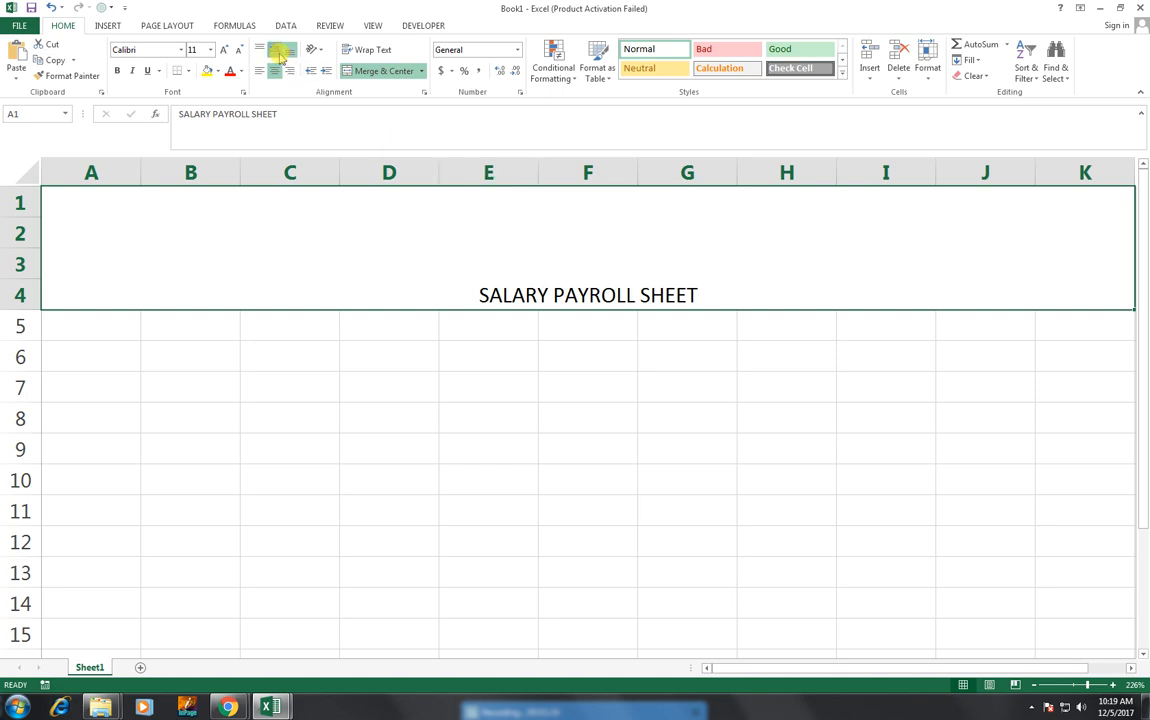
pyautogui.click(274, 50)
pyautogui.click(225, 52)
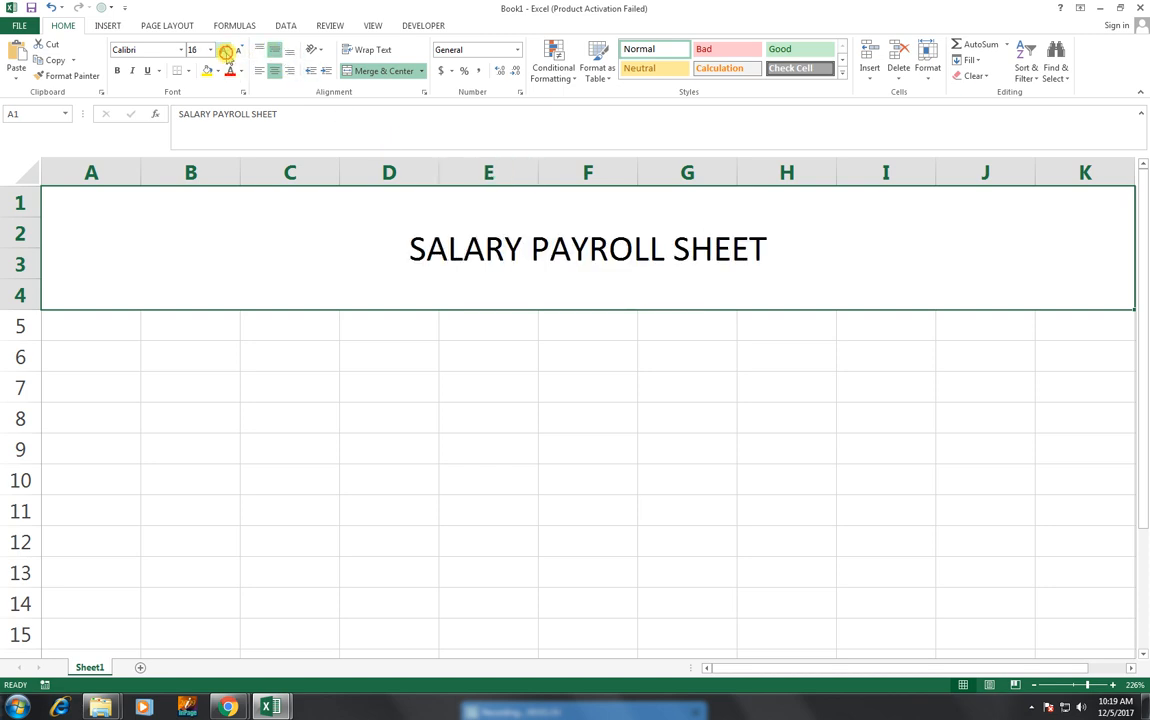
pyautogui.click(225, 52)
pyautogui.click(225, 52)
pyautogui.click(225, 52)
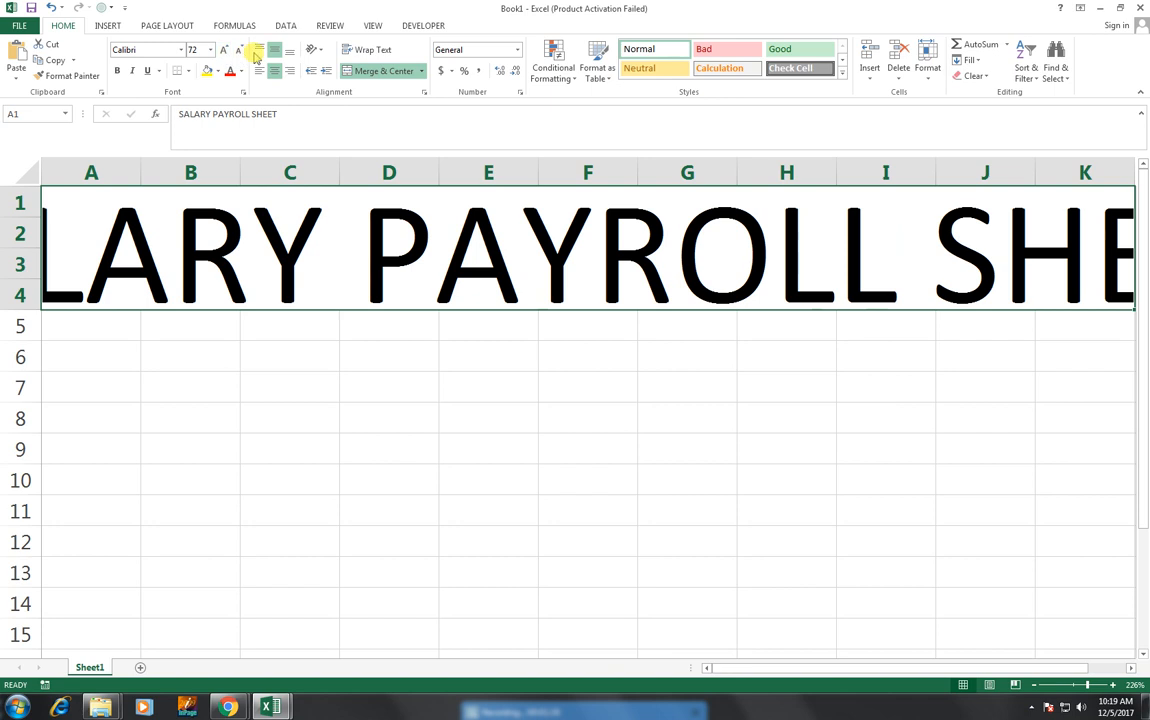
pyautogui.click(238, 50)
pyautogui.click(238, 50)
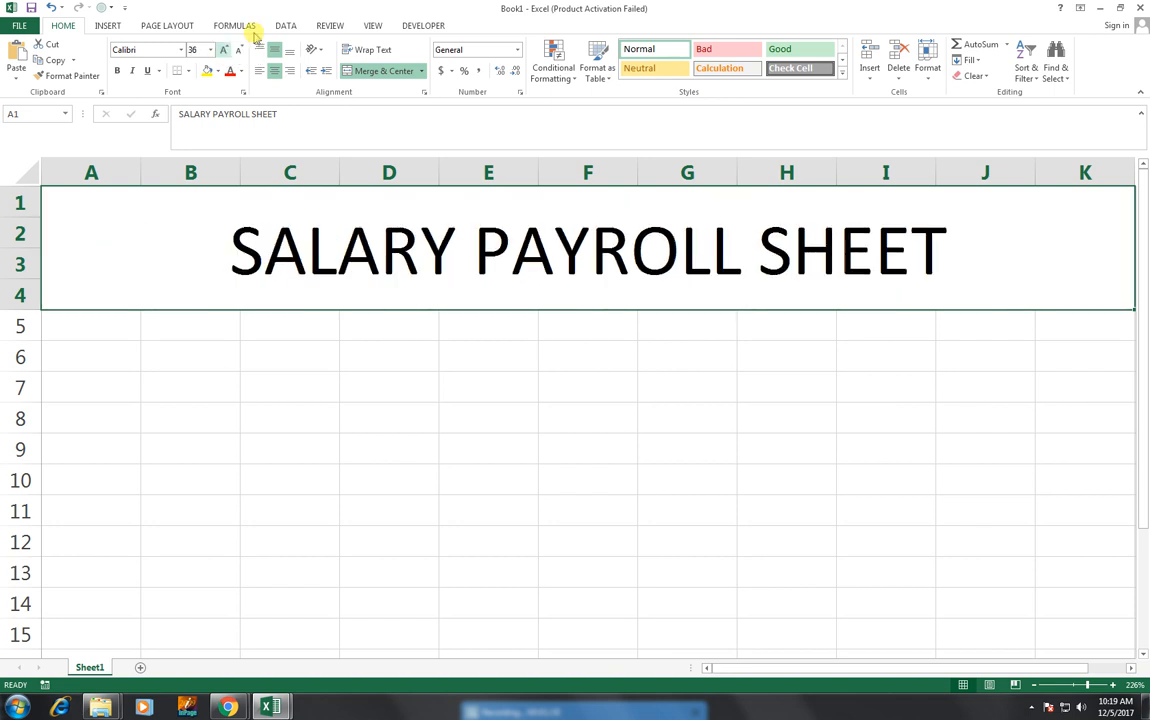
pyautogui.click(225, 50)
# - Format the sheet title in bold Arial at font size 36
pyautogui.click(158, 48)
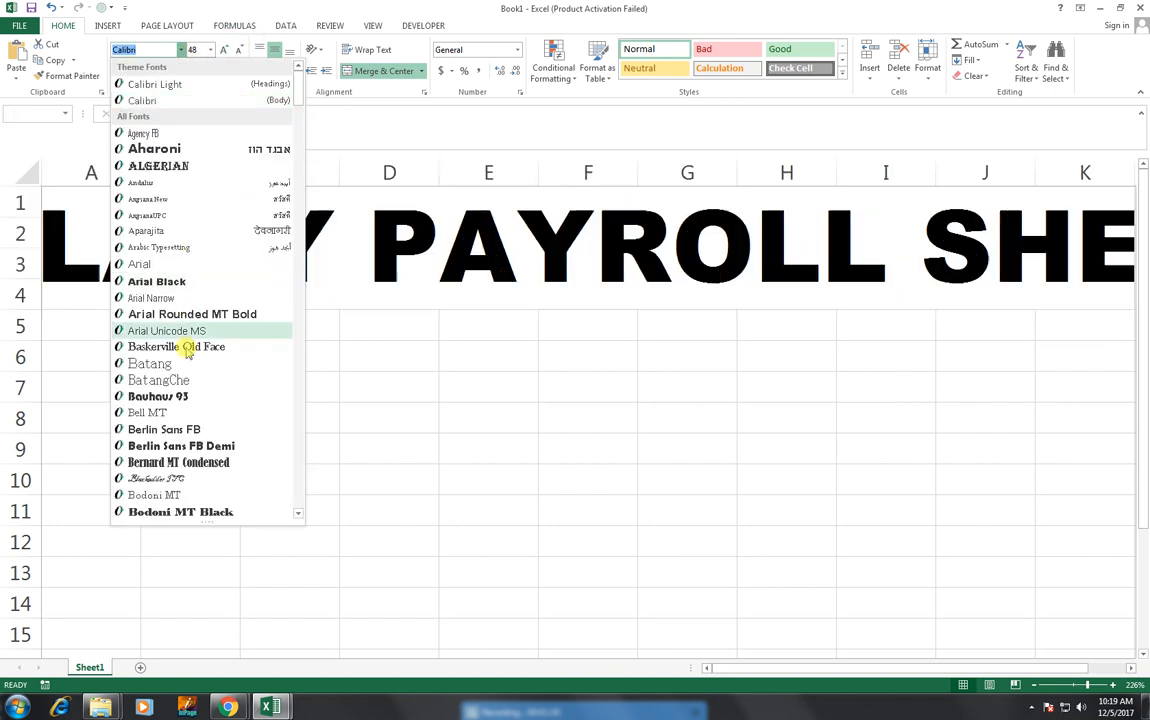
pyautogui.click(185, 265)
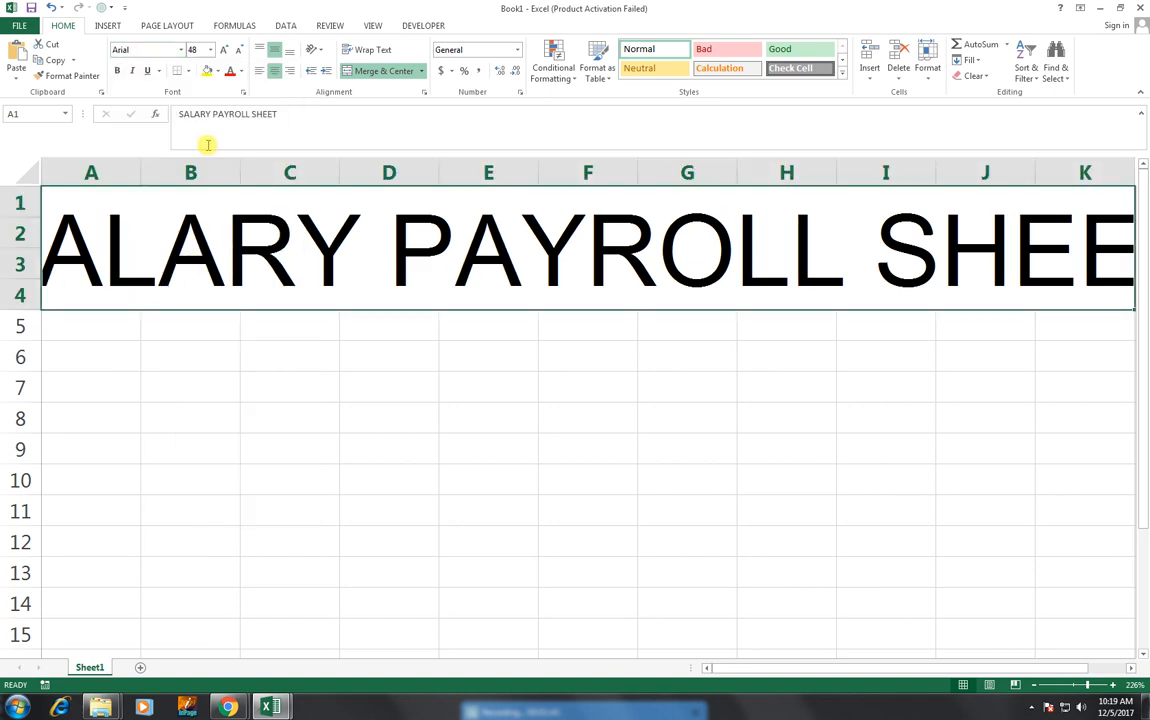
pyautogui.click(236, 50)
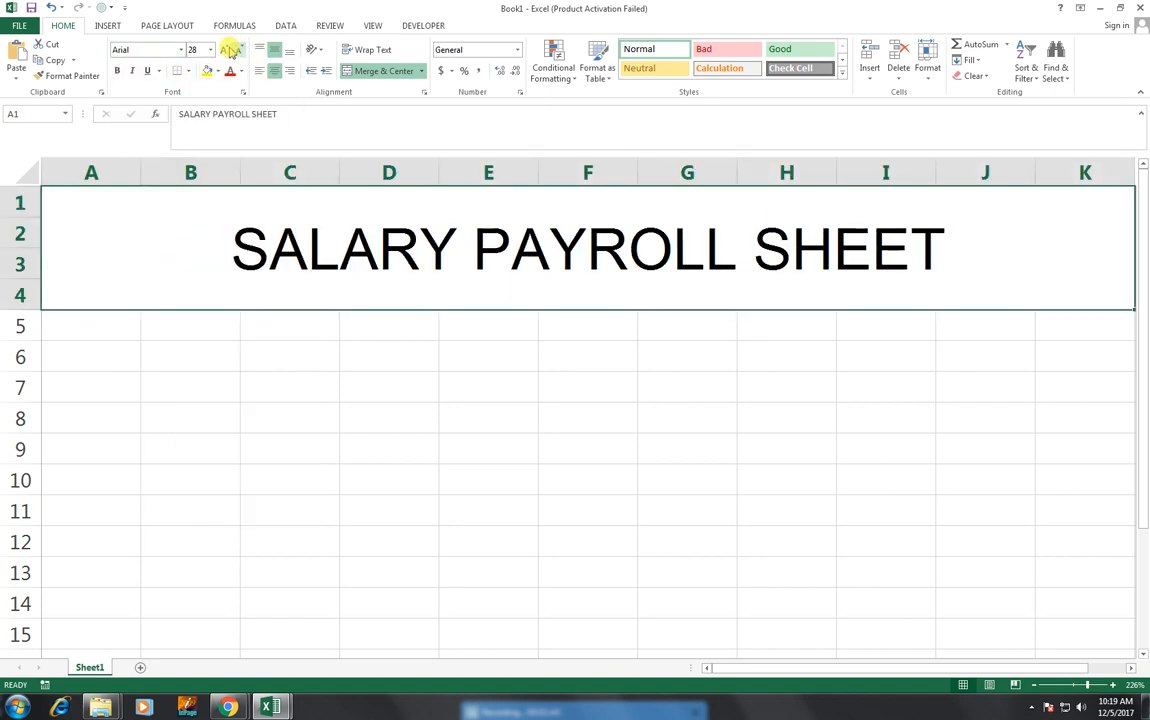
pyautogui.click(222, 48)
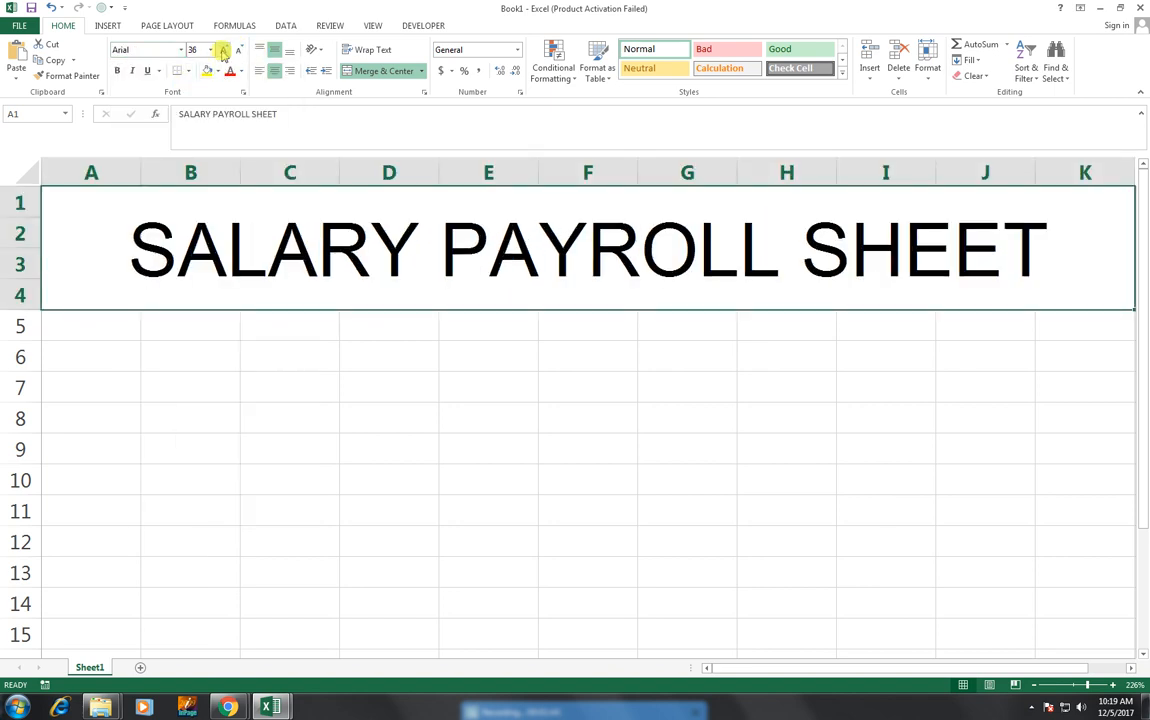
pyautogui.click(116, 71)
# - Merge and center cells A5:K5 and enter the company name "FARAN INTERNATIONAL PVE LTD." there
pyautogui.moveTo(90, 325); pyautogui.dragTo(1048, 324)
pyautogui.click(388, 72)
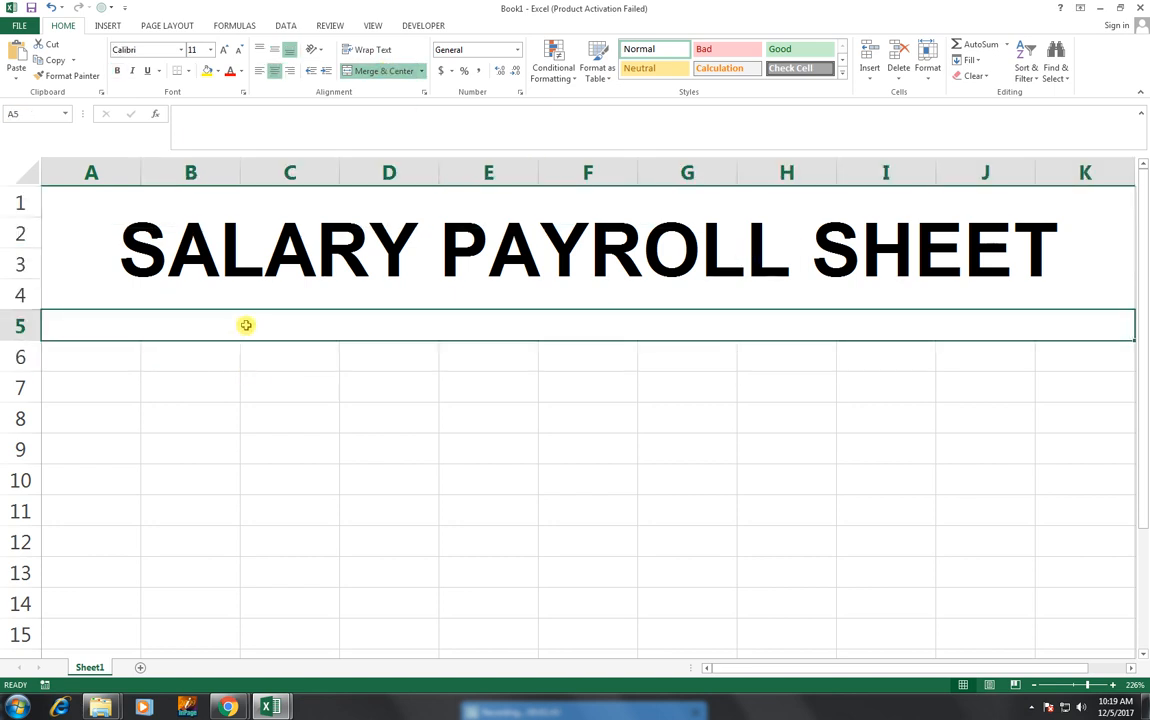
pyautogui.write('FARAN')
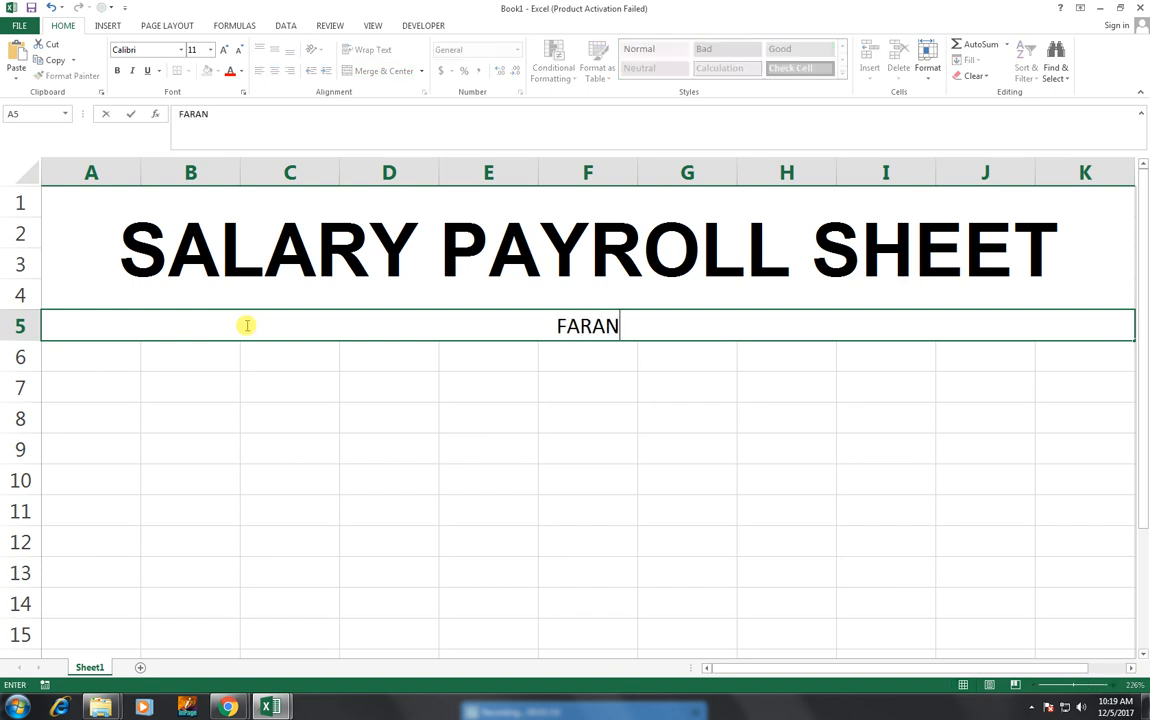
pyautogui.write(' INTERNATIO')
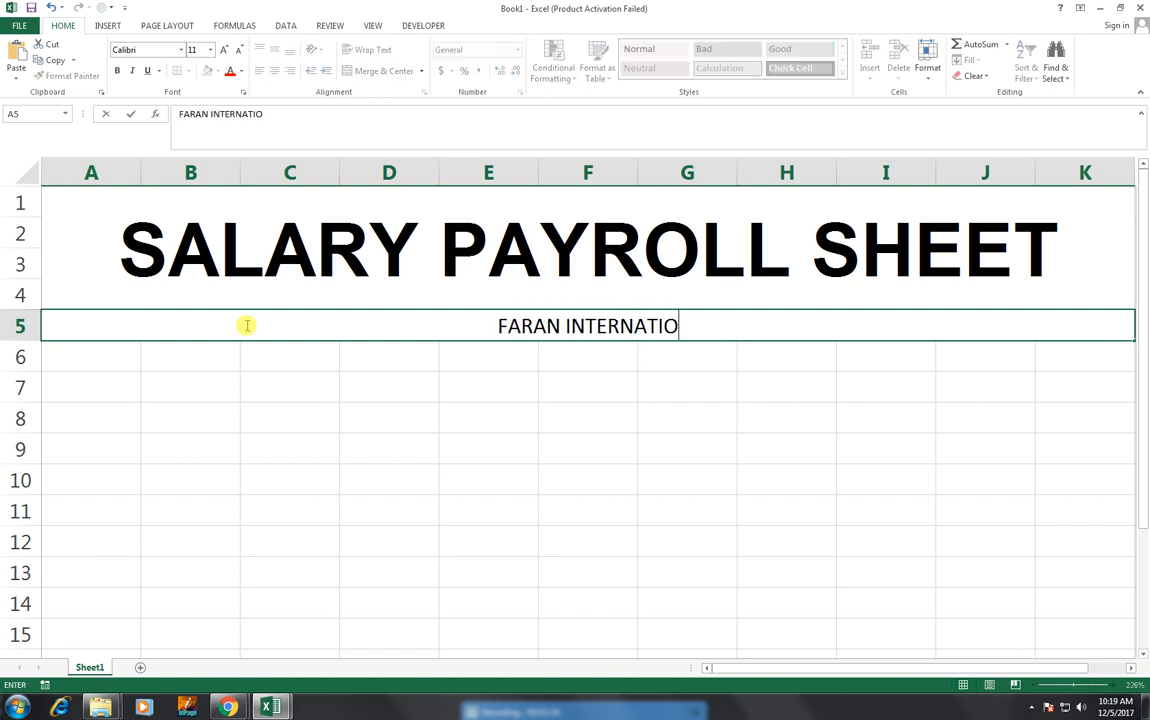
pyautogui.write('NAL PVE LT')
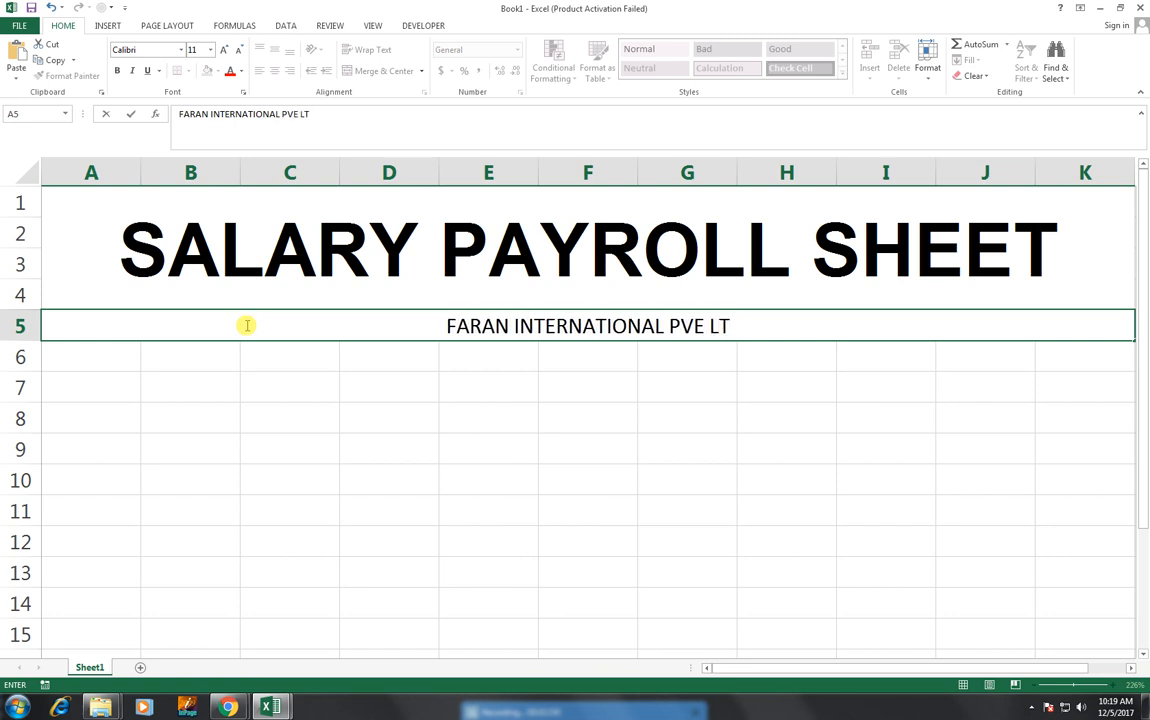
pyautogui.write('D.')
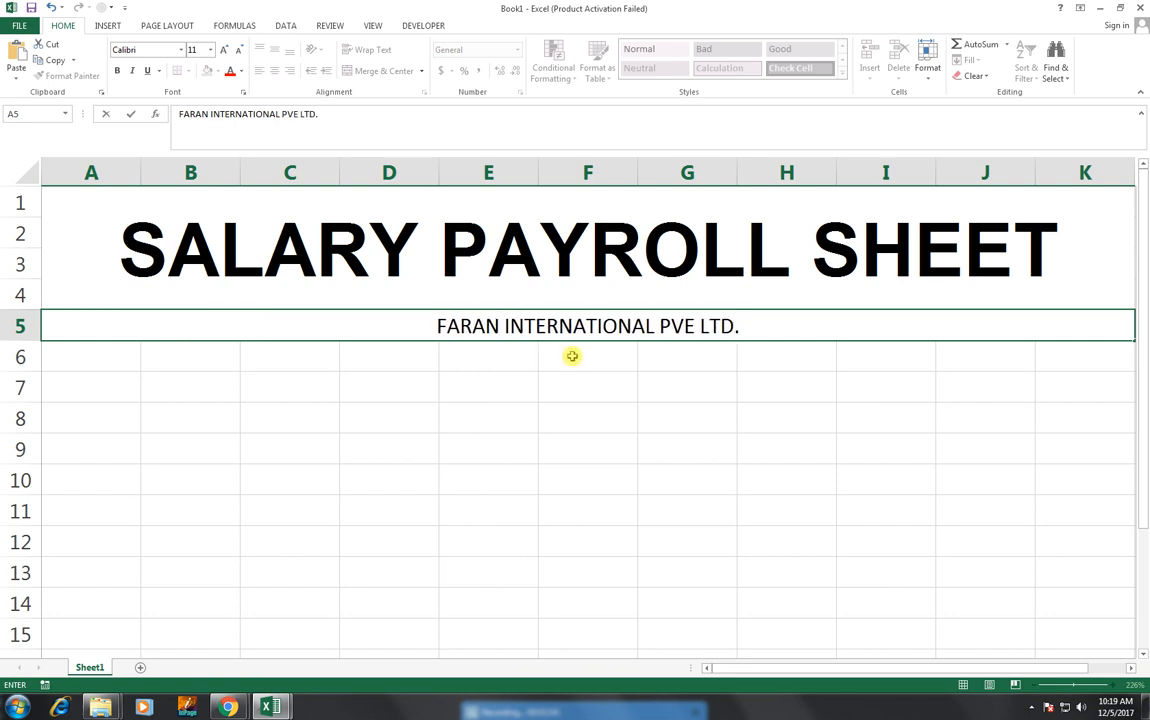
pyautogui.click(572, 356)
# - Format the company name in row 5 in bold Arial at font size 8
pyautogui.click(500, 326)
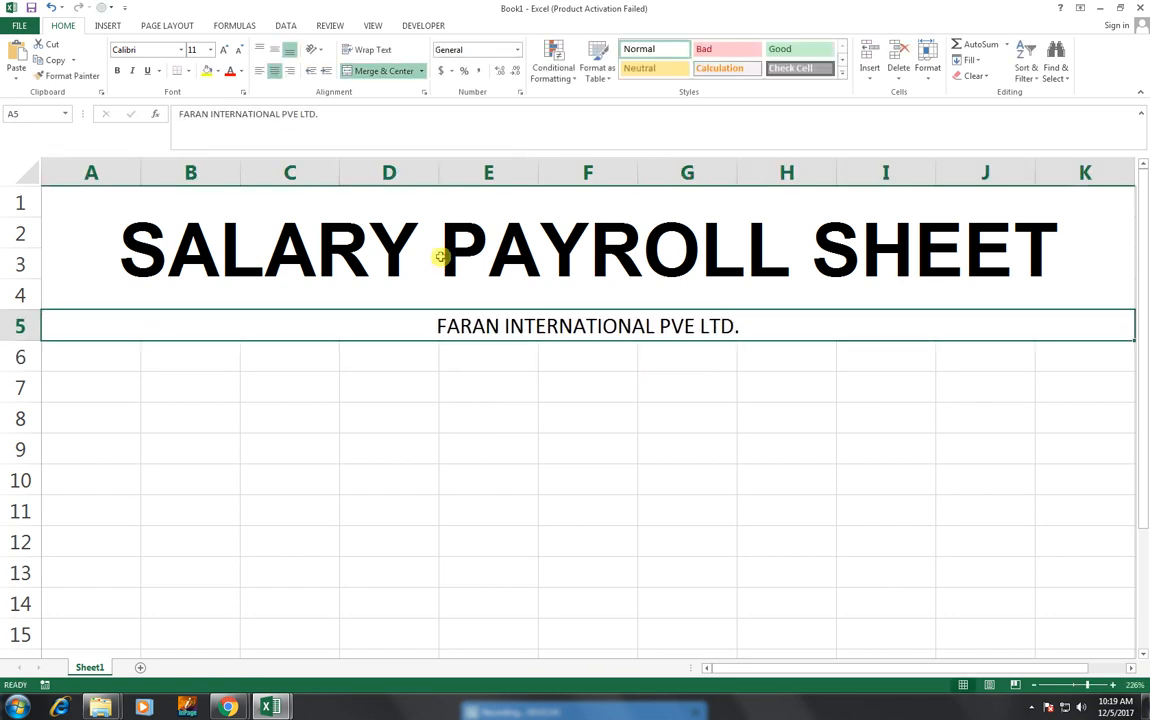
pyautogui.click(181, 49)
pyautogui.click(167, 259)
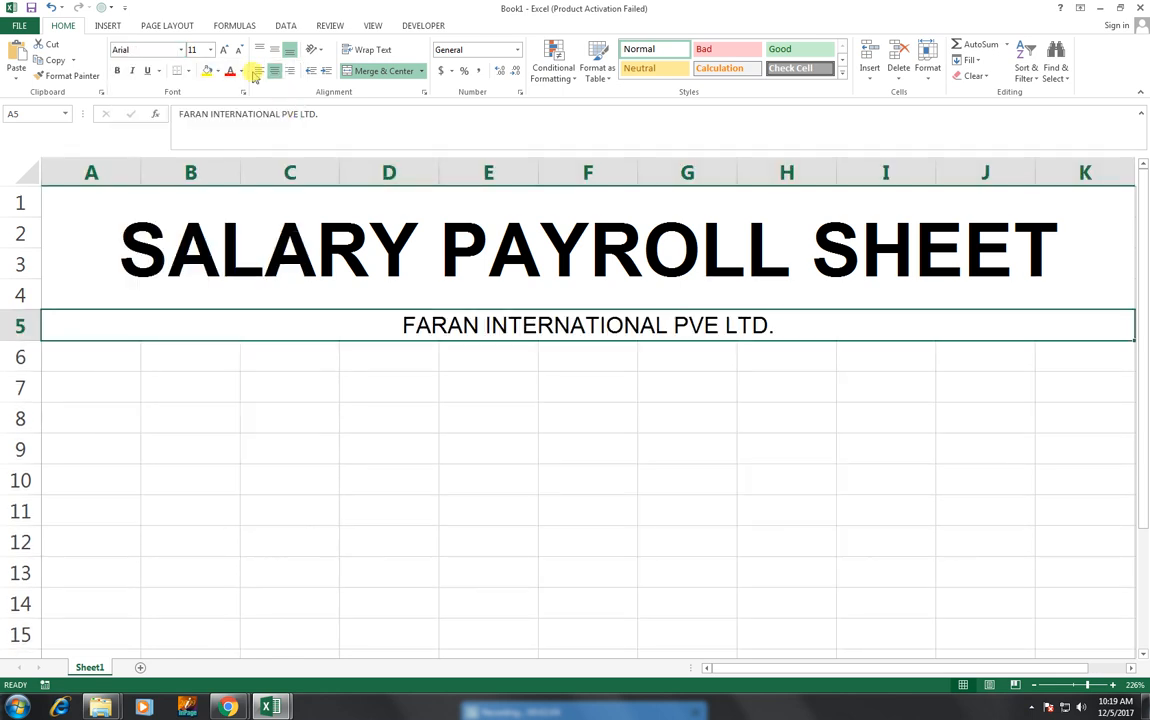
pyautogui.click(239, 50)
pyautogui.click(239, 50)
pyautogui.click(239, 50)
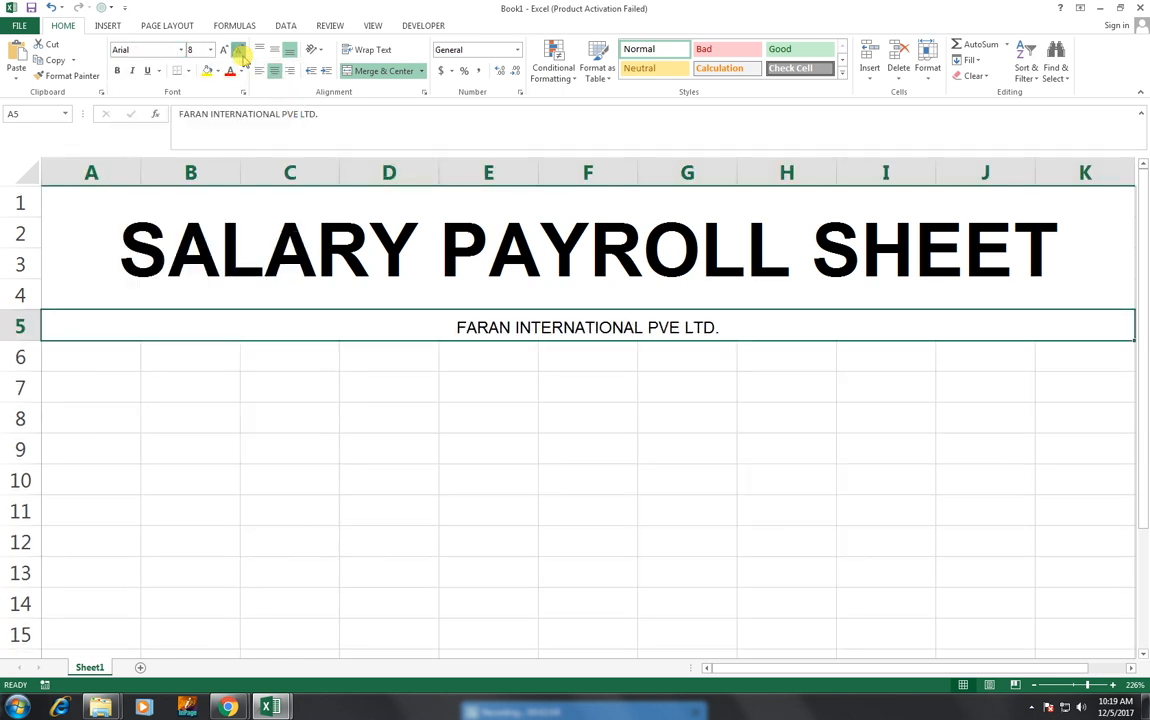
pyautogui.click(117, 71)
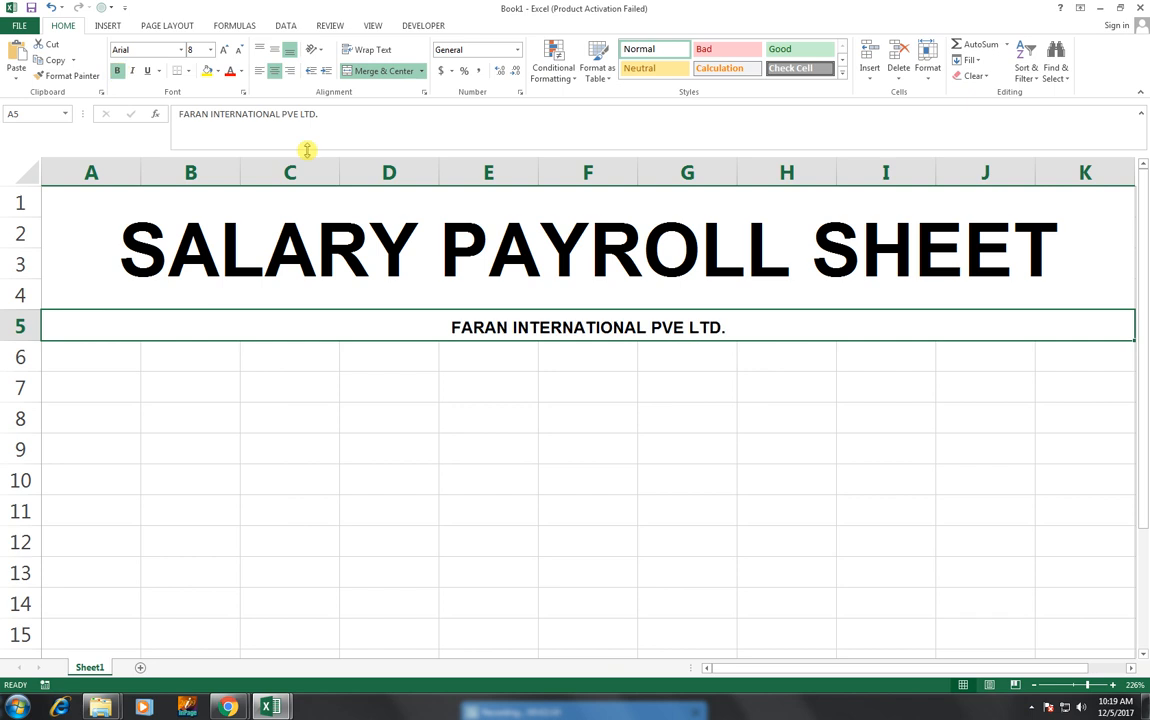
# - Merge and center cells A6:K6 below the company name
pyautogui.moveTo(75, 358); pyautogui.dragTo(1080, 352)
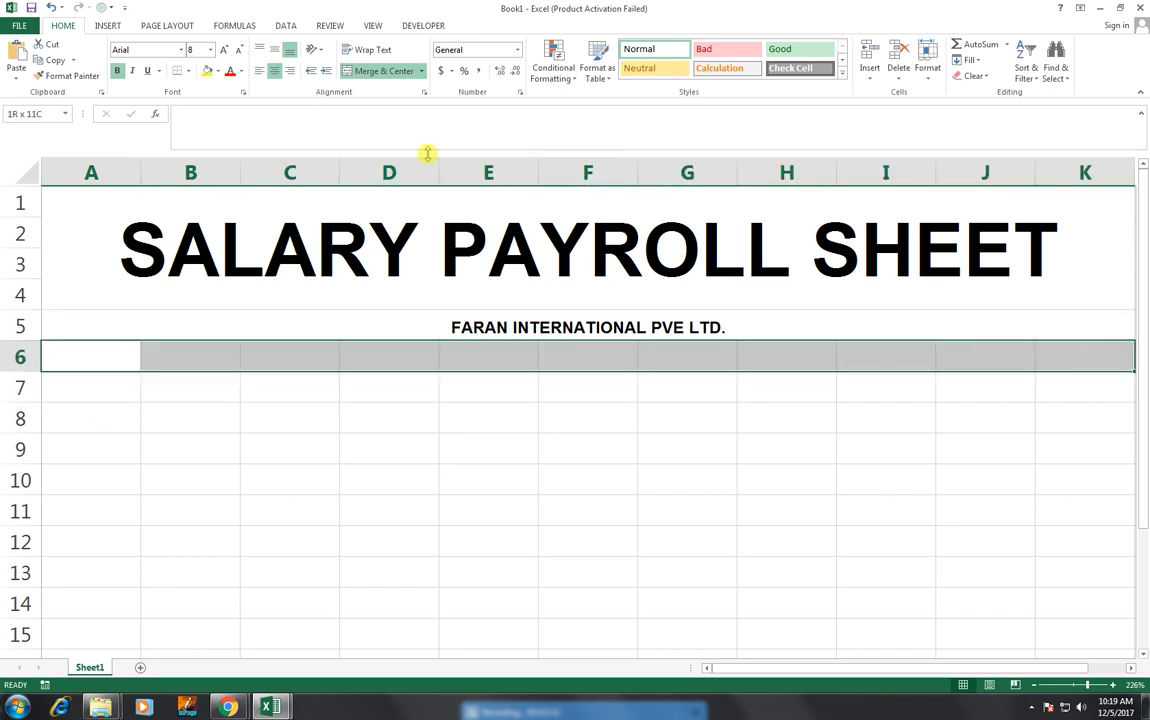
pyautogui.click(376, 80)
pyautogui.write('MONT')
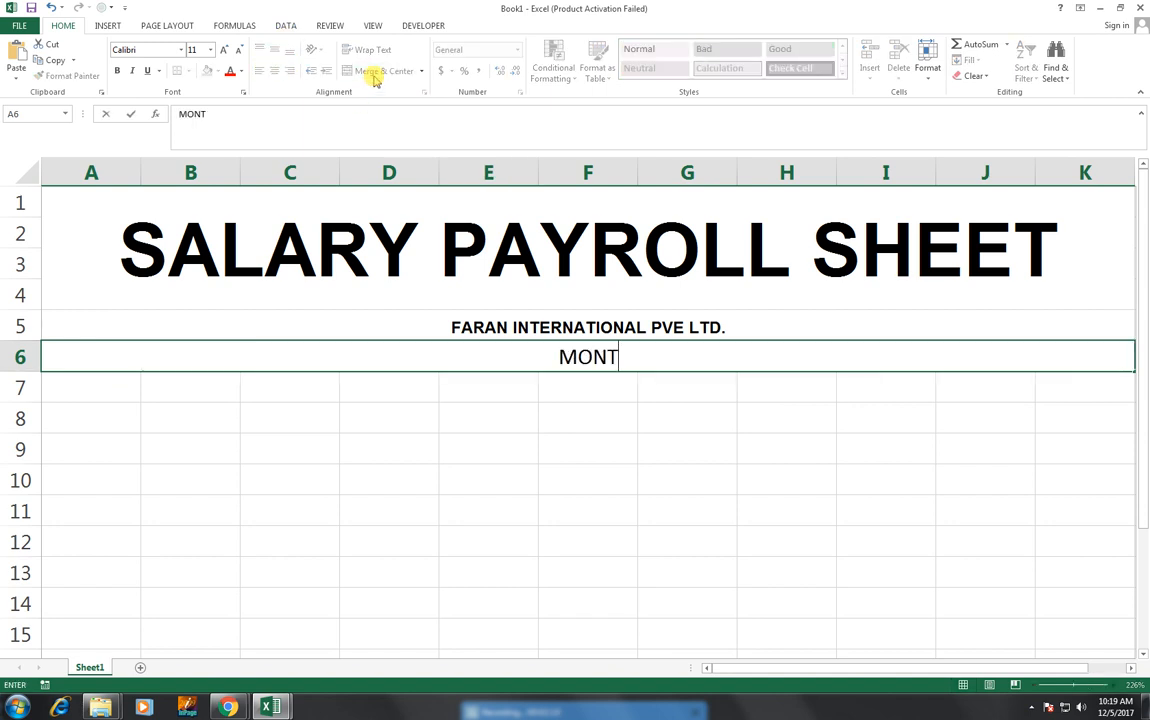
pyautogui.write('H')
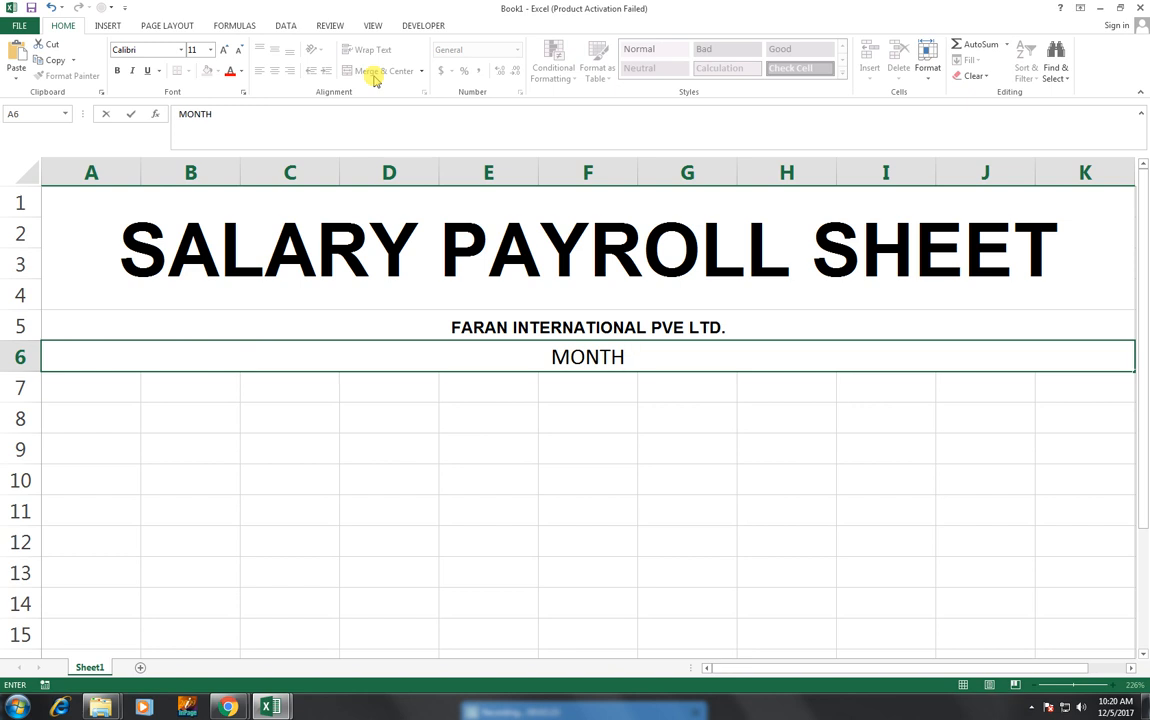
pyautogui.click(588, 357)
pyautogui.press('Delete')
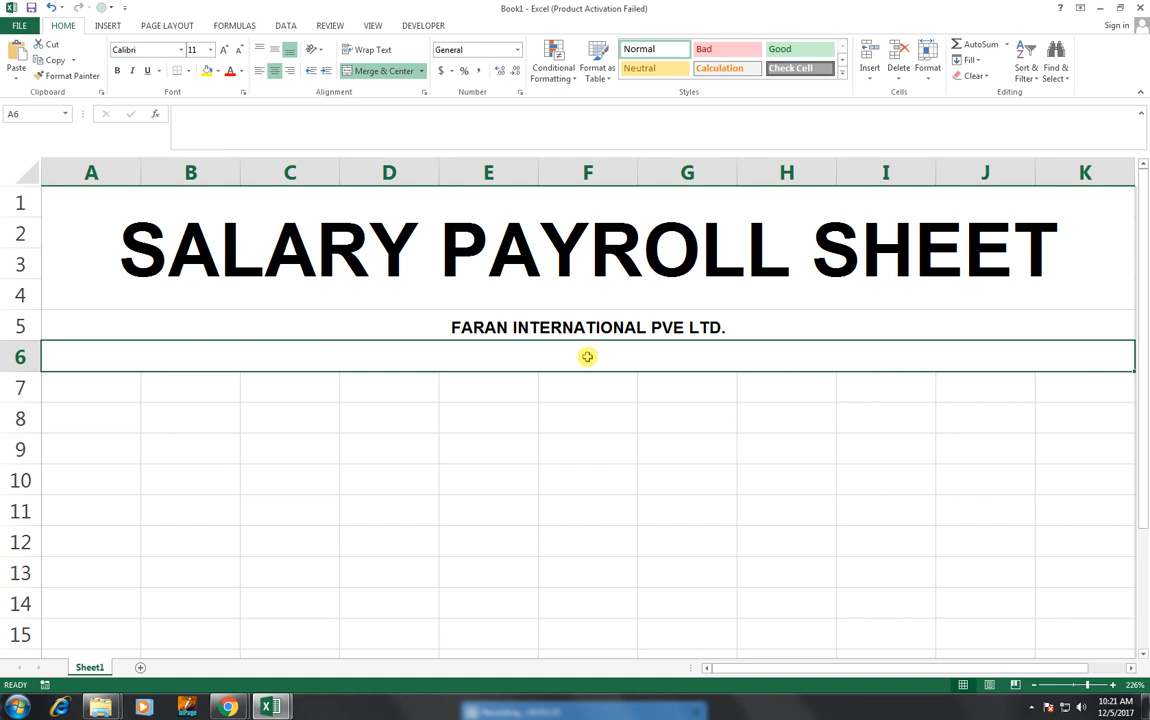
# - Enter the pay period "PAY FOR DECMEMBER-2017" in the merged row 6 cell
pyautogui.write('PR')
pyautogui.press('BackSpace')
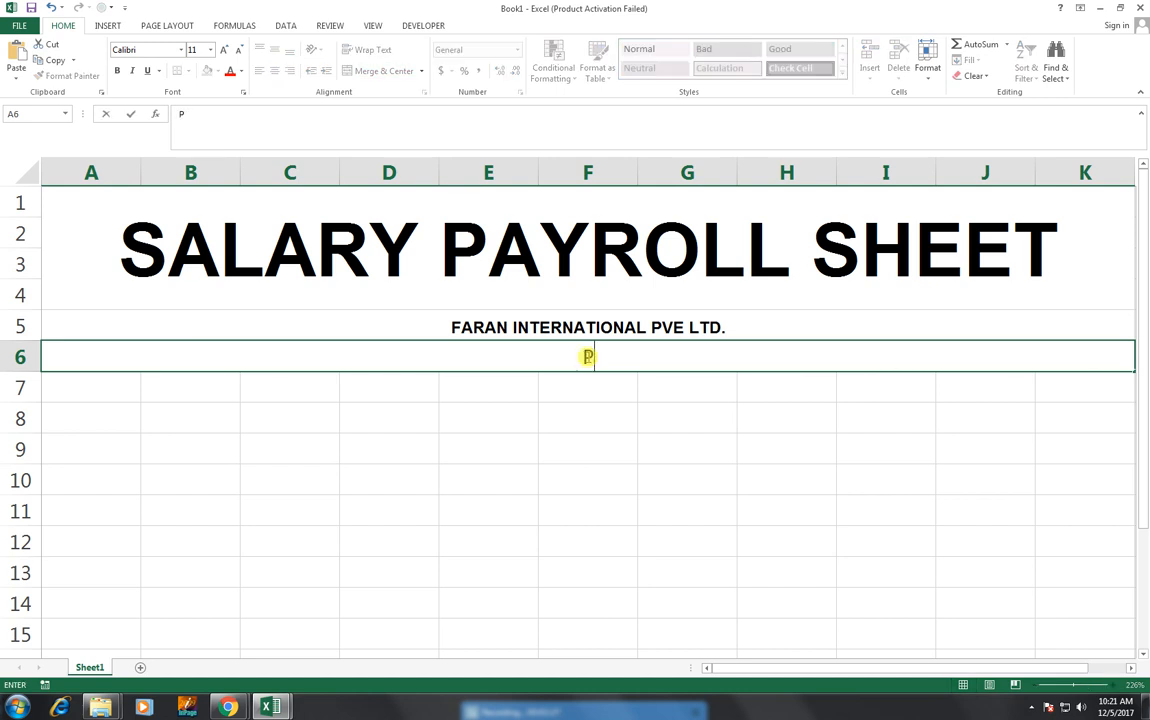
pyautogui.write('AY FOR')
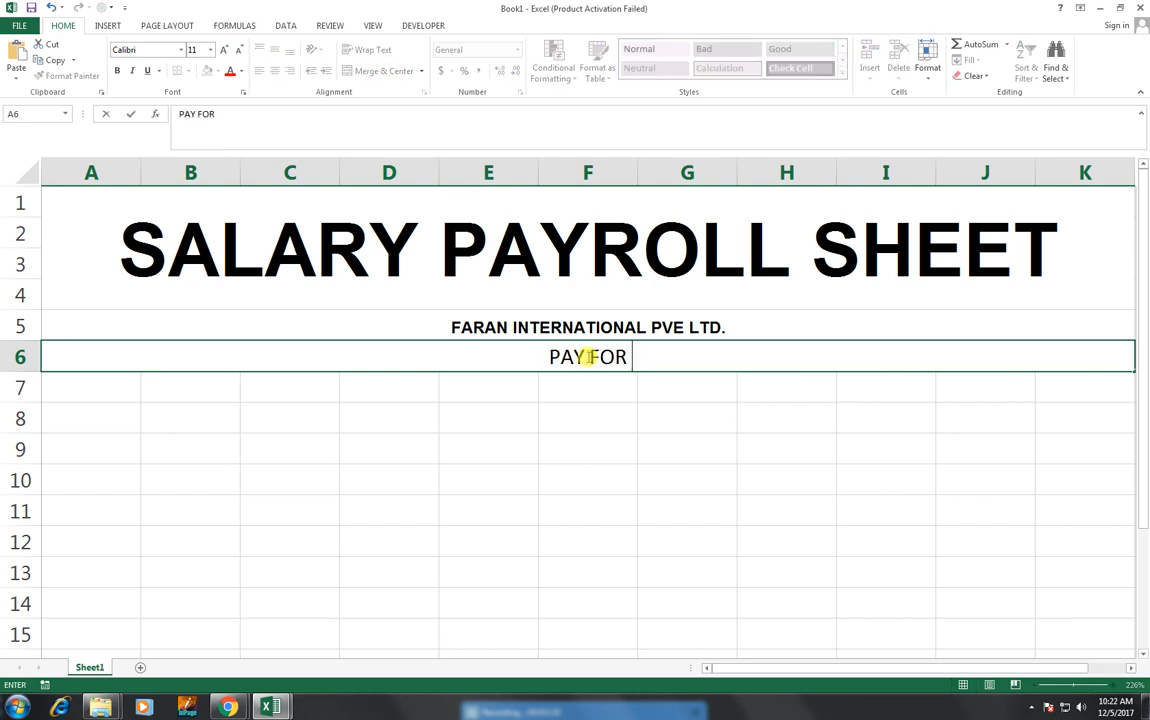
pyautogui.write(' DECMEMBER')
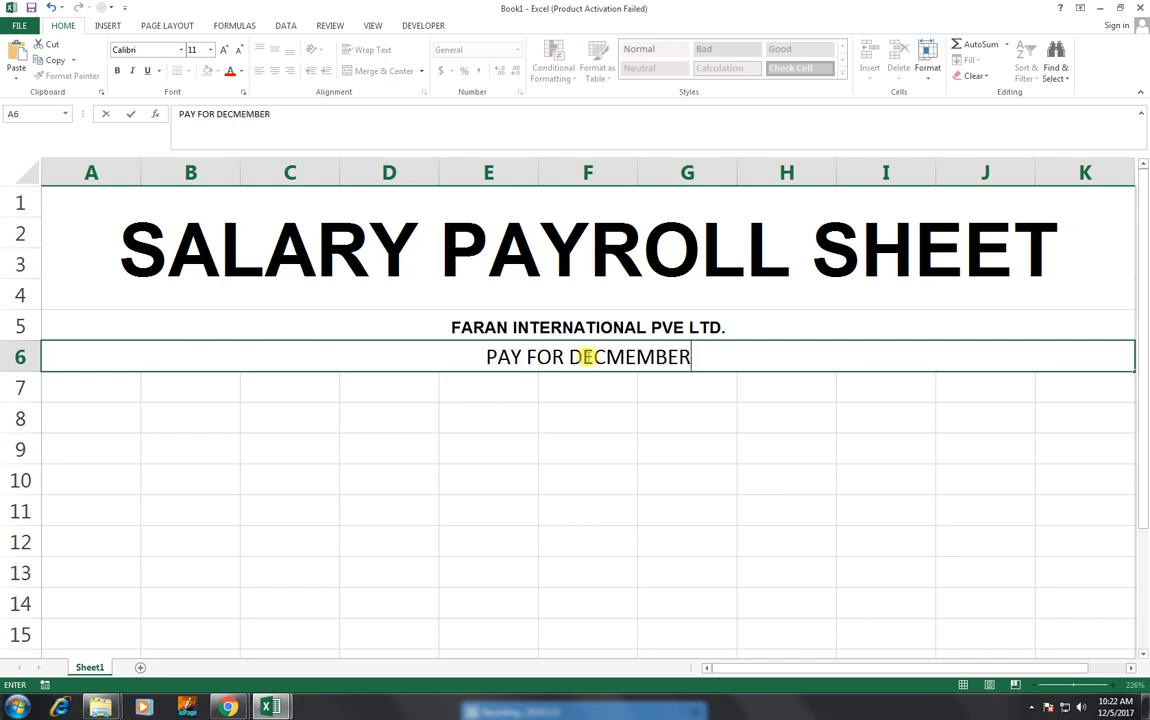
pyautogui.write(' -2017')
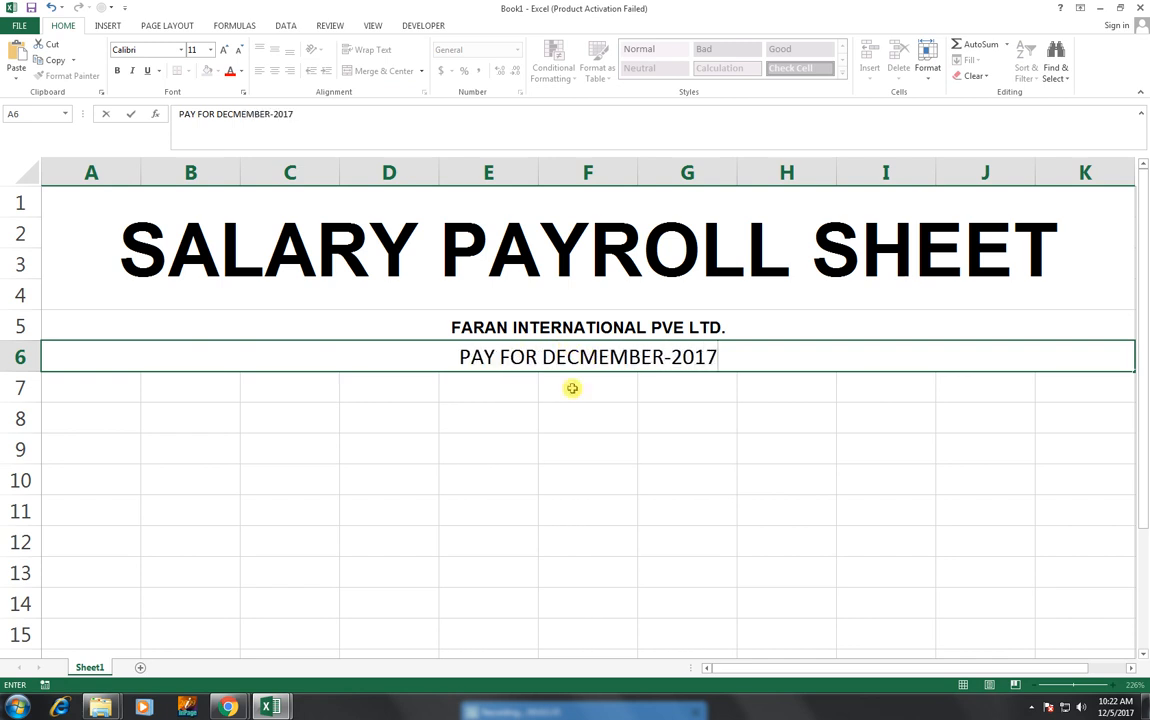
pyautogui.click(572, 388)
# - Format the pay period text in row 6 in bold at font size 9
pyautogui.click(575, 342)
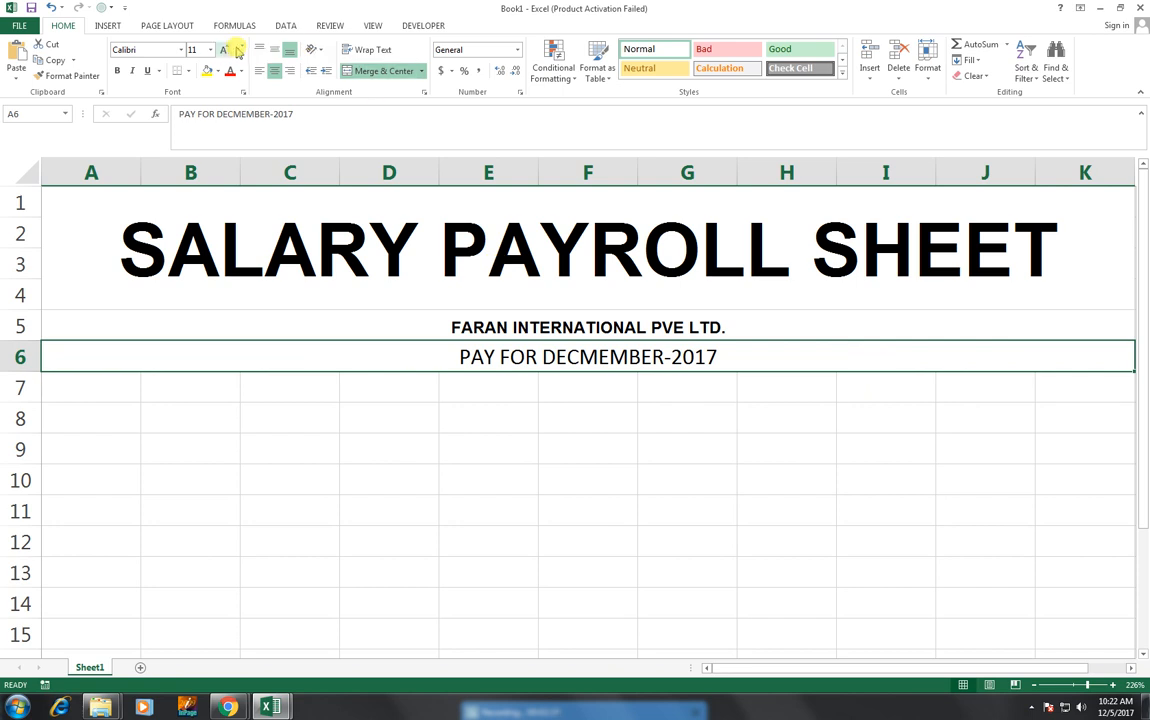
pyautogui.click(238, 50)
pyautogui.click(238, 50)
pyautogui.click(238, 50)
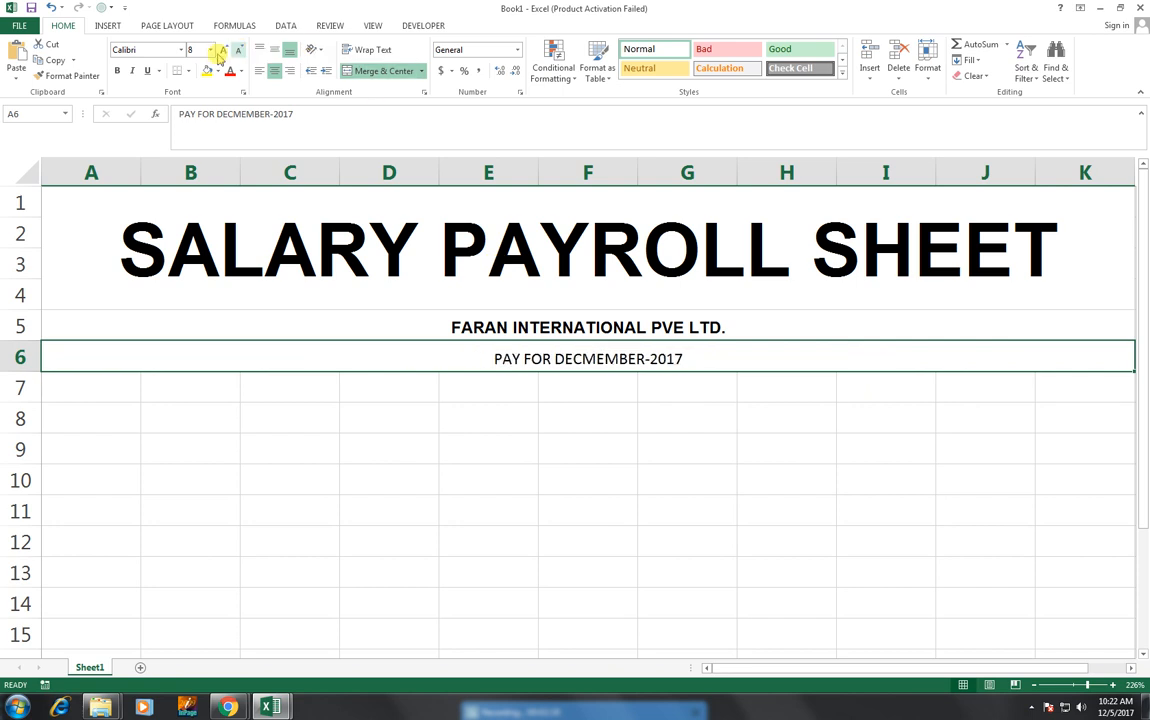
pyautogui.click(116, 71)
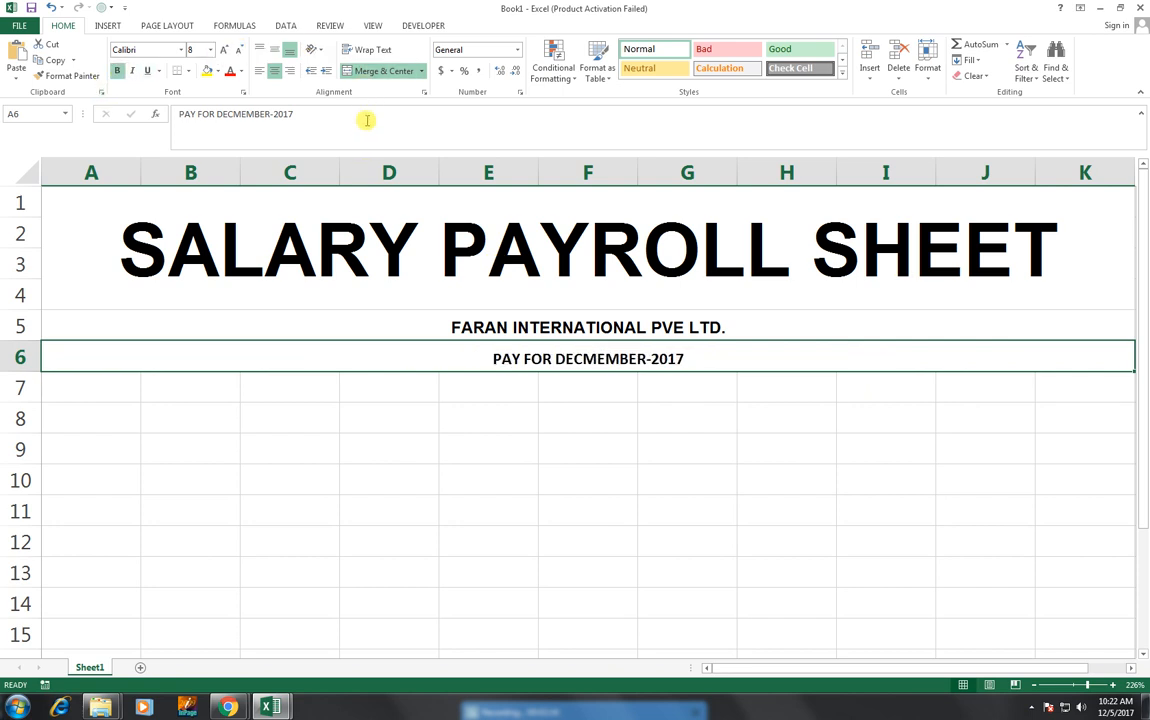
pyautogui.click(224, 50)
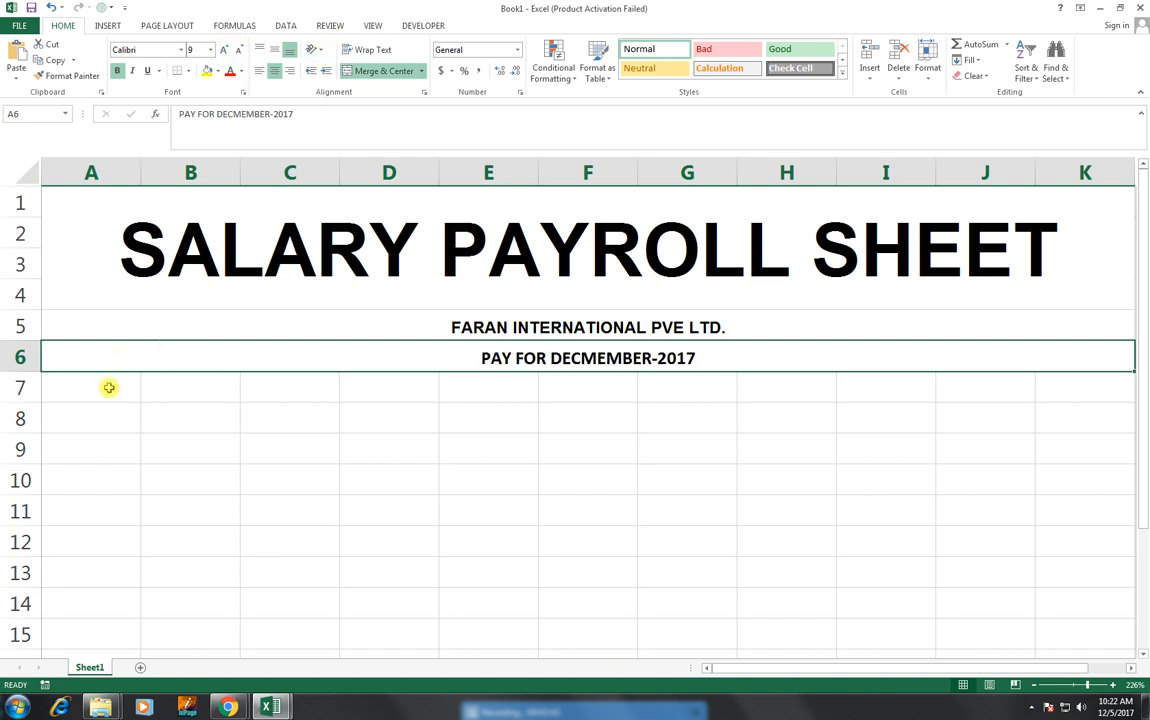
# - Enter the column headings "EMP CODE" in A7 and "EMP NAME" in B7
pyautogui.click(107, 388)
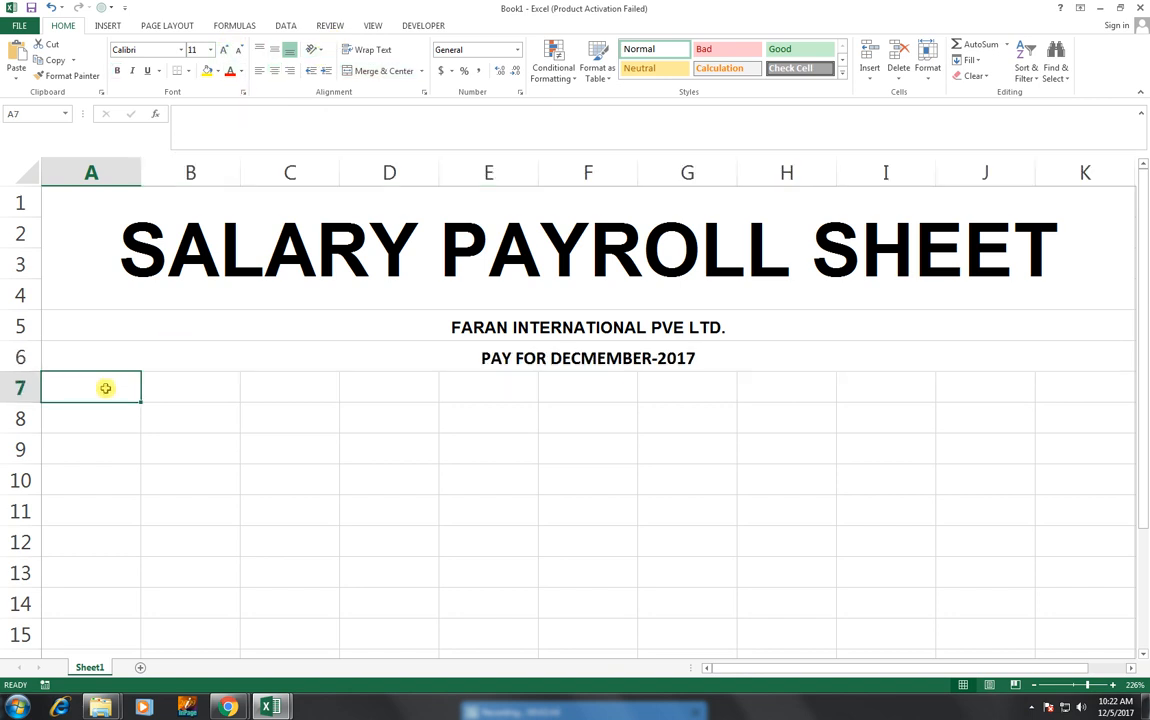
pyautogui.write('EMP CODE')
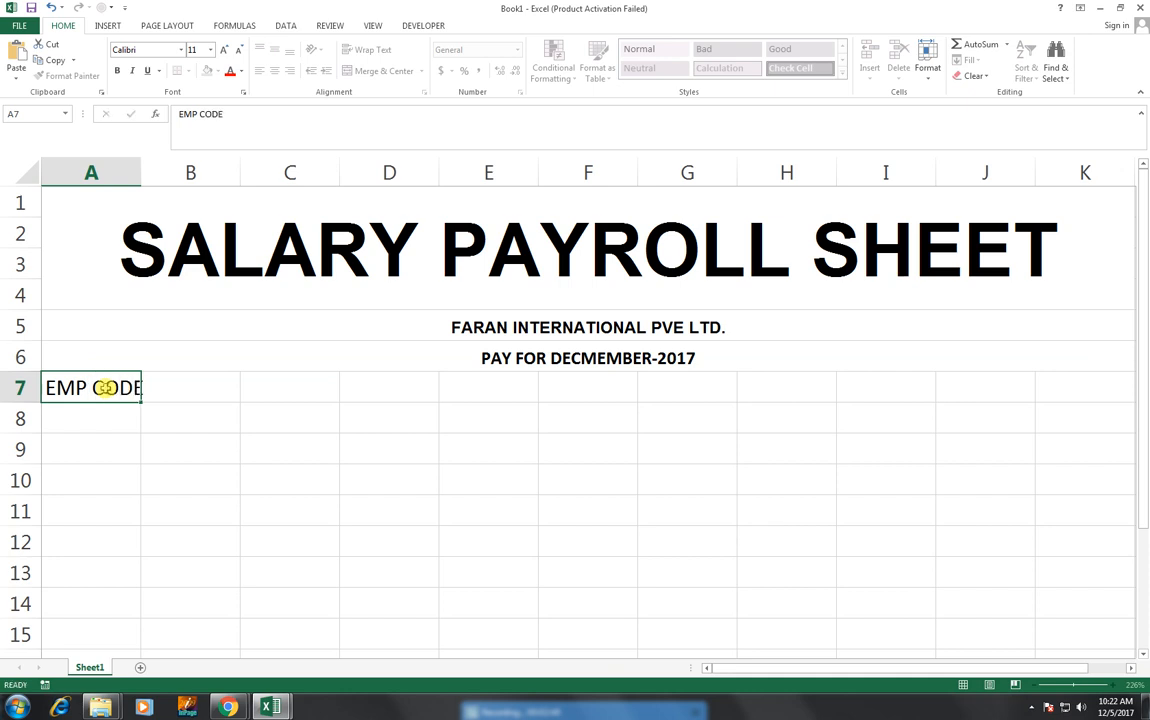
pyautogui.press('Tab')
pyautogui.write('EM')
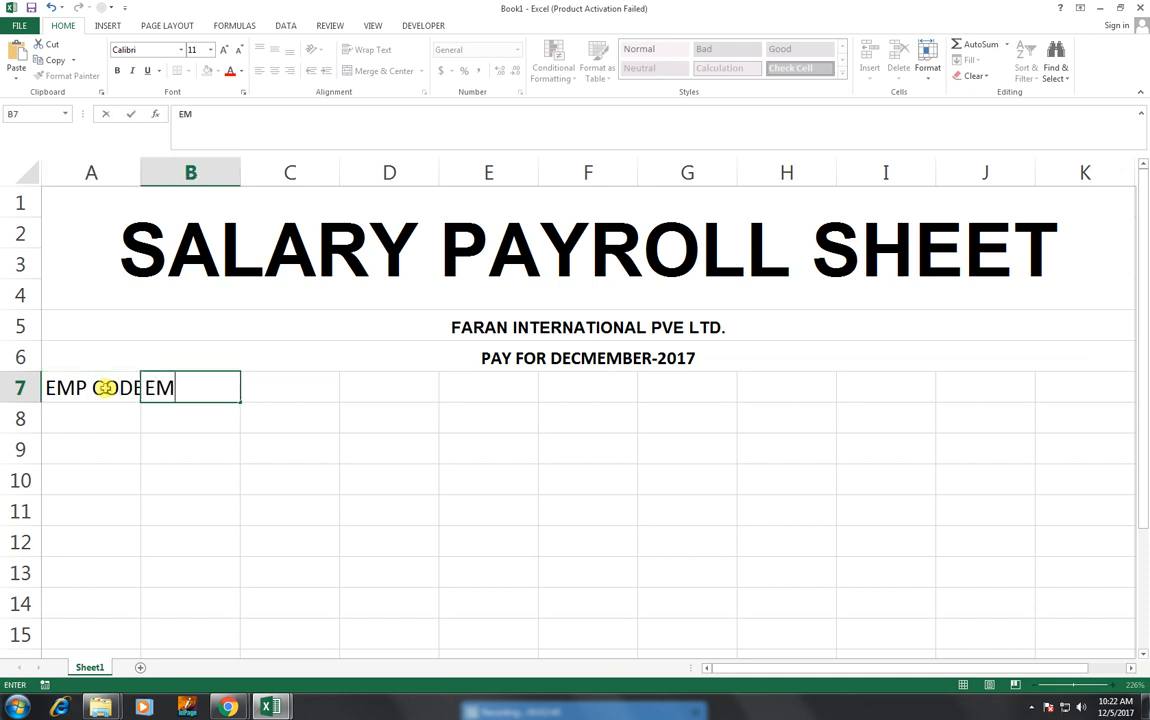
pyautogui.write('P NAME')
pyautogui.press('Tab')
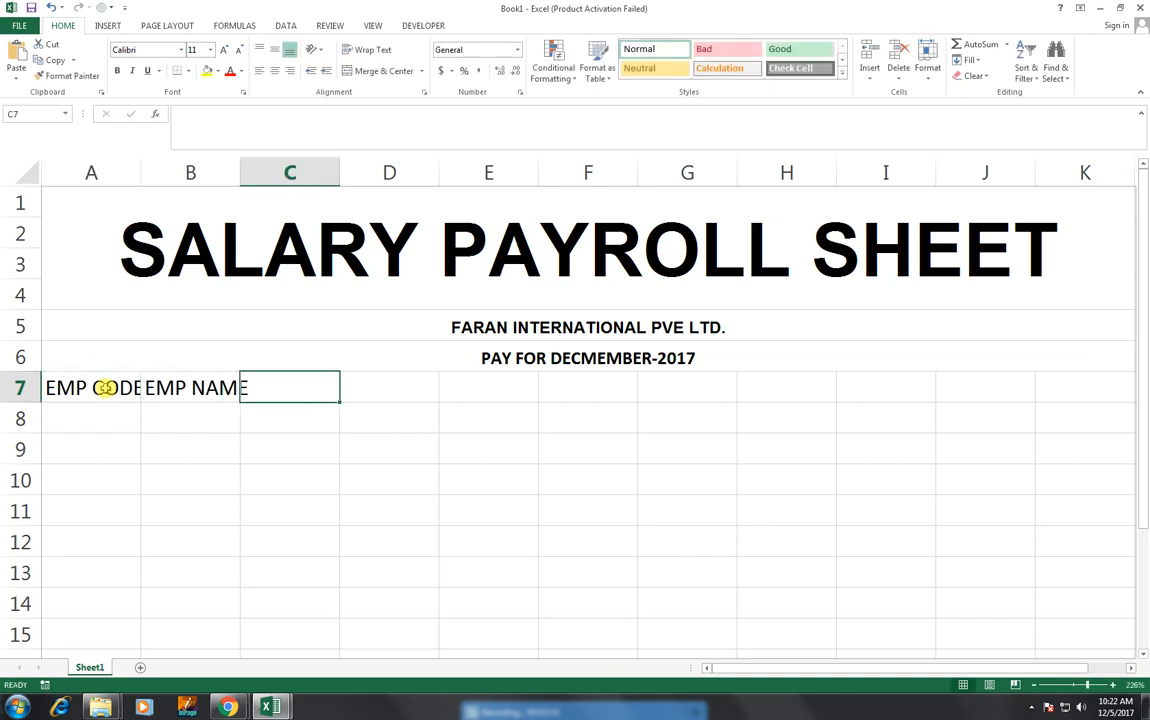
# - Enter the heading "BASIC SAL" in C7 and auto-fit the widths of columns A and B
pyautogui.write('BASIC SL')
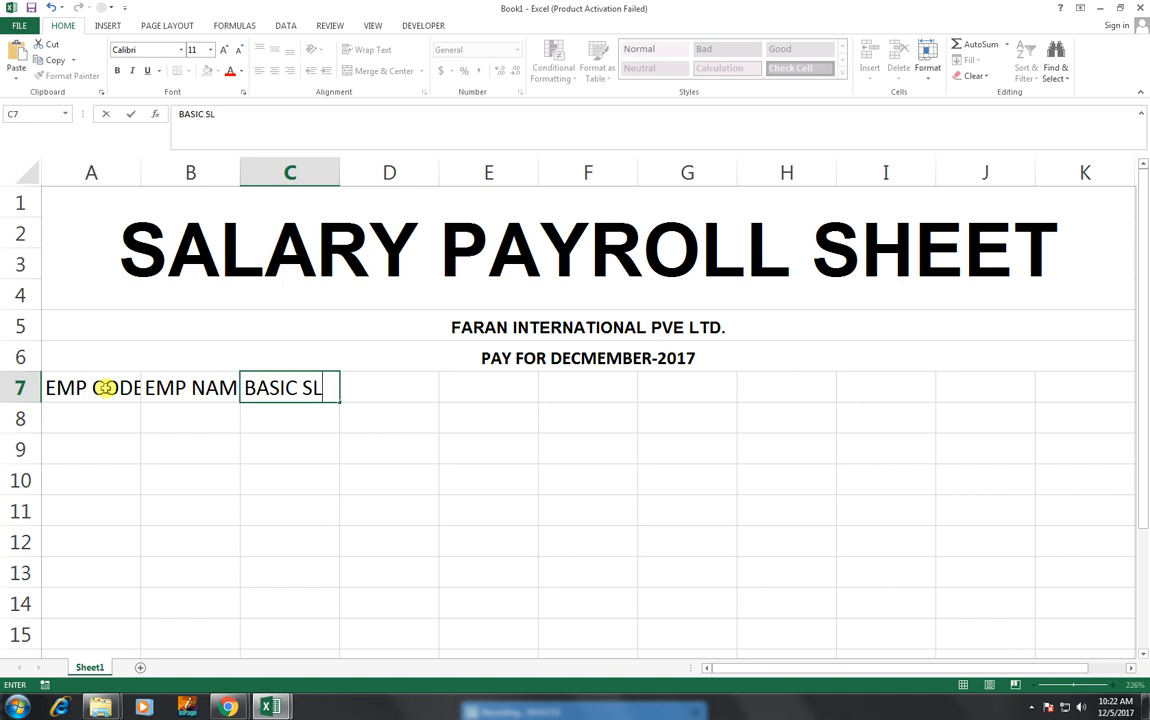
pyautogui.press('BackSpace')
pyautogui.write('AL')
pyautogui.press('Tab')
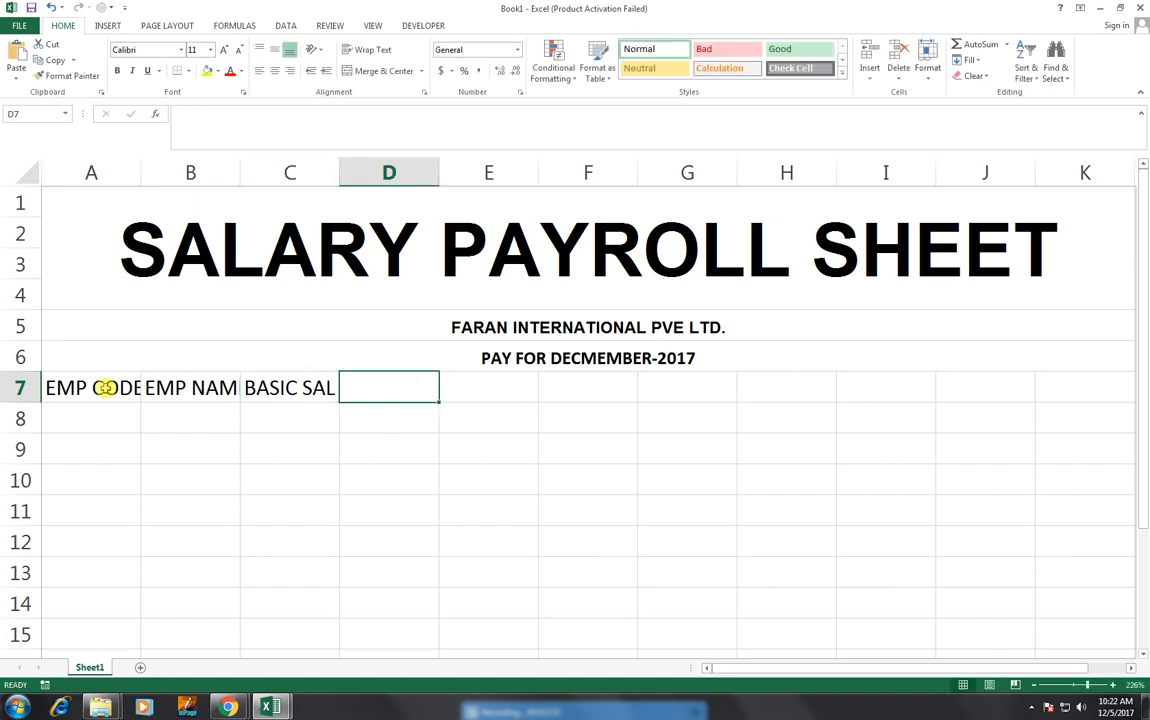
pyautogui.doubleClick(140, 173)
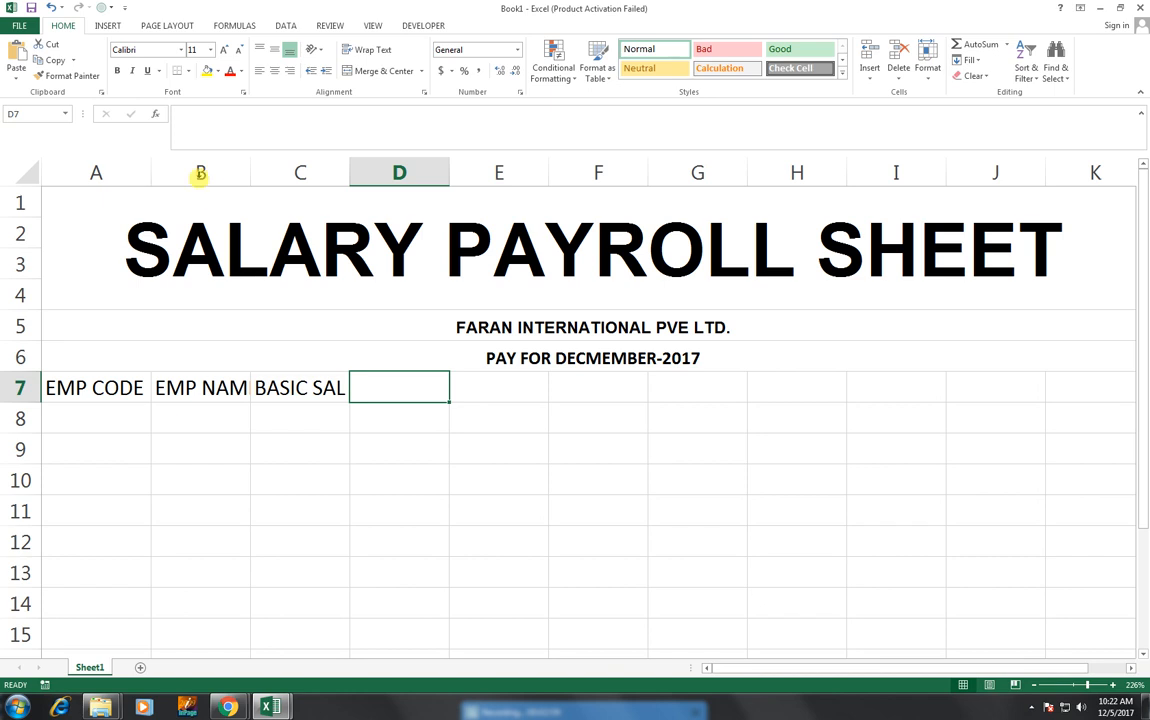
pyautogui.doubleClick(250, 172)
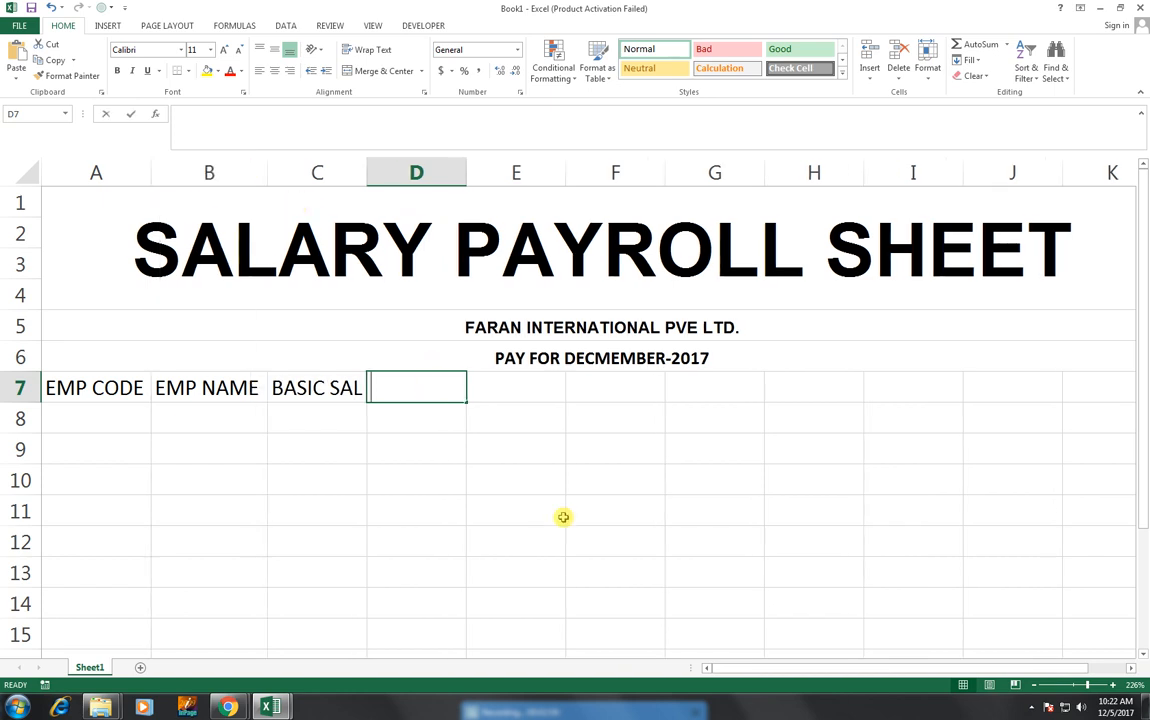
# - Enter the allowance headings "MED ALW" in D7 and "CON ALW" in E7
pyautogui.write('MED')
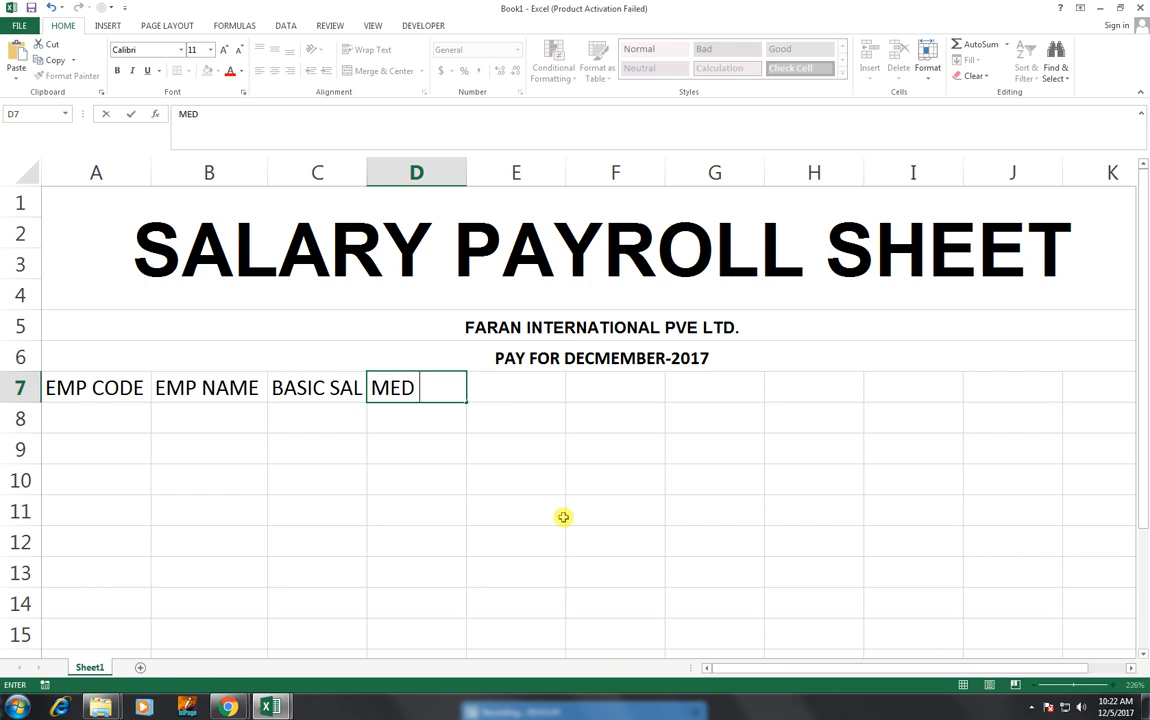
pyautogui.write(' ALW')
pyautogui.press('Tab')
pyautogui.write('CON')
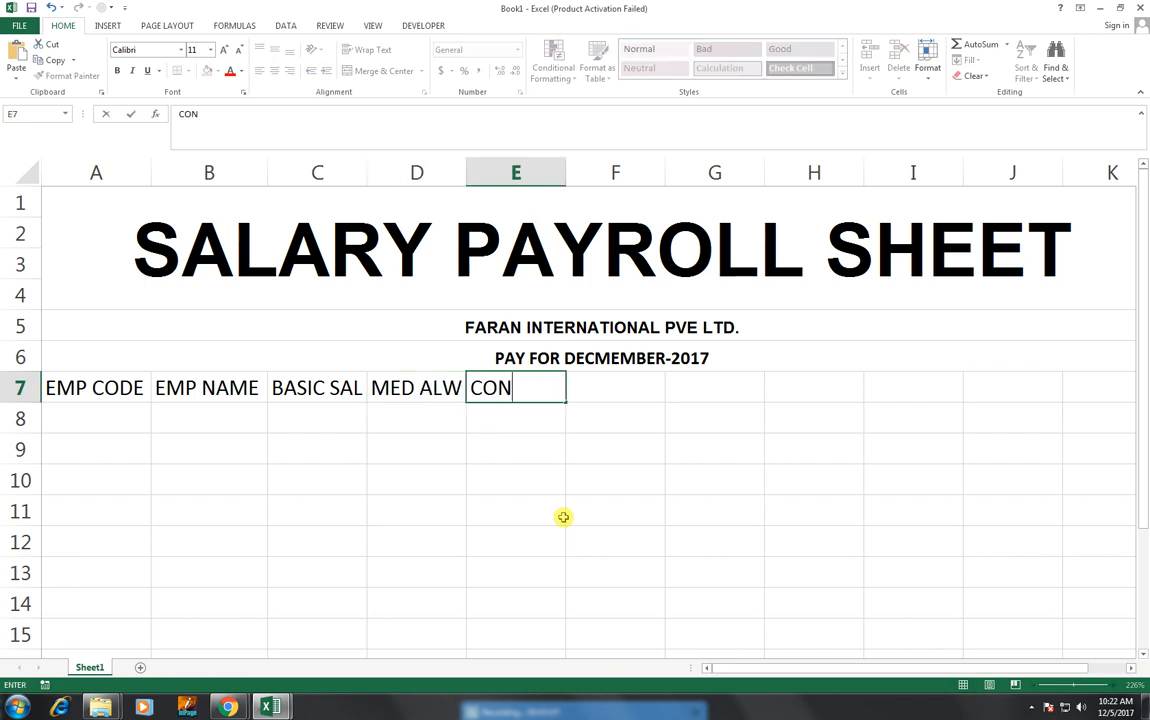
pyautogui.write(' ALW')
pyautogui.press('Tab')
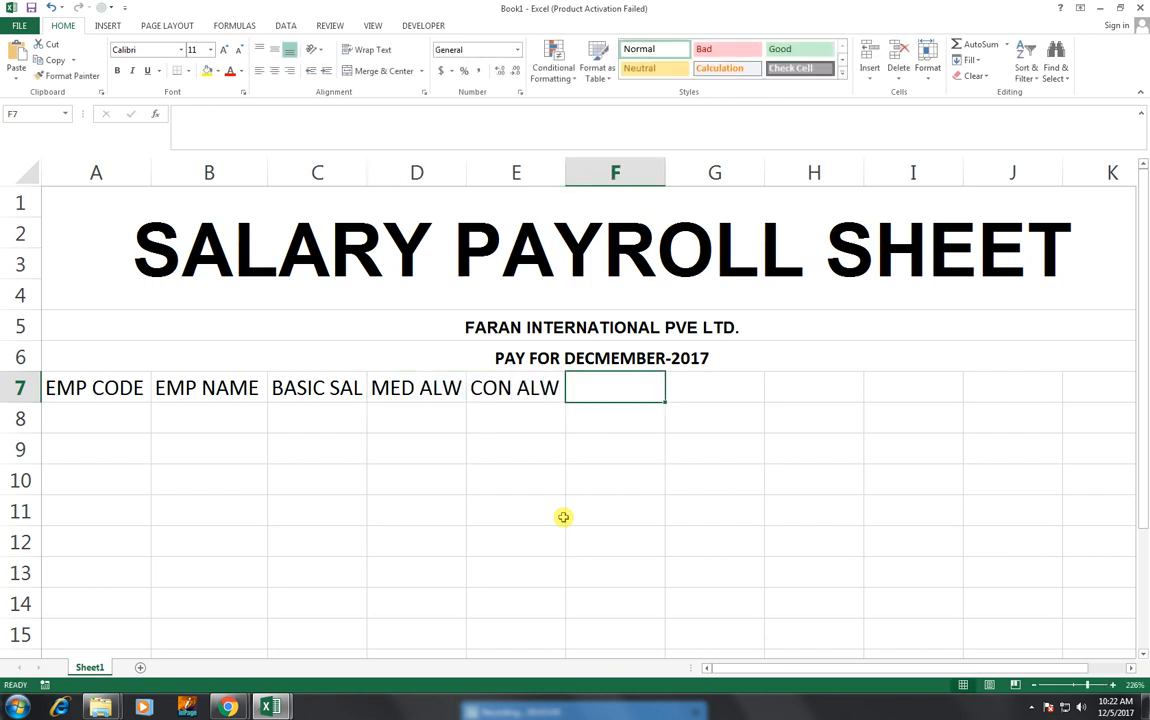
# - Enter the heading "HOUSE RENT" in F7 and auto-fit the width of column F
pyautogui.write('HOP')
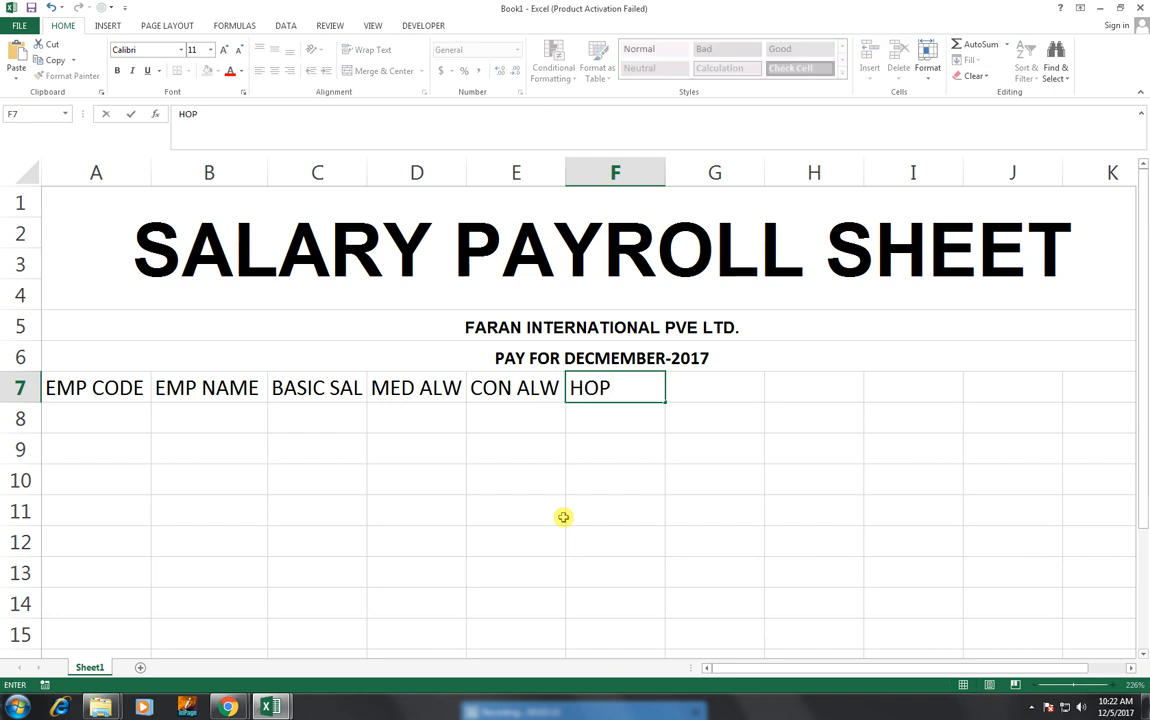
pyautogui.press('BackSpace')
pyautogui.write('USE RET')
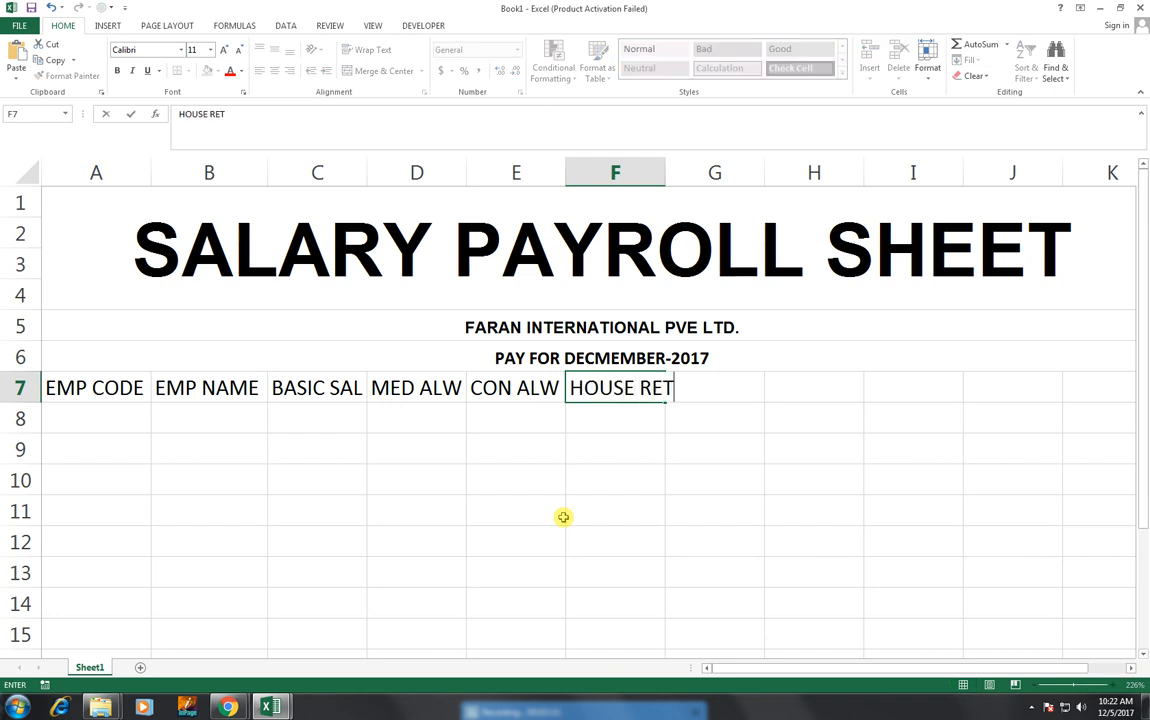
pyautogui.press('BackSpace')
pyautogui.write('NT')
pyautogui.press('Tab')
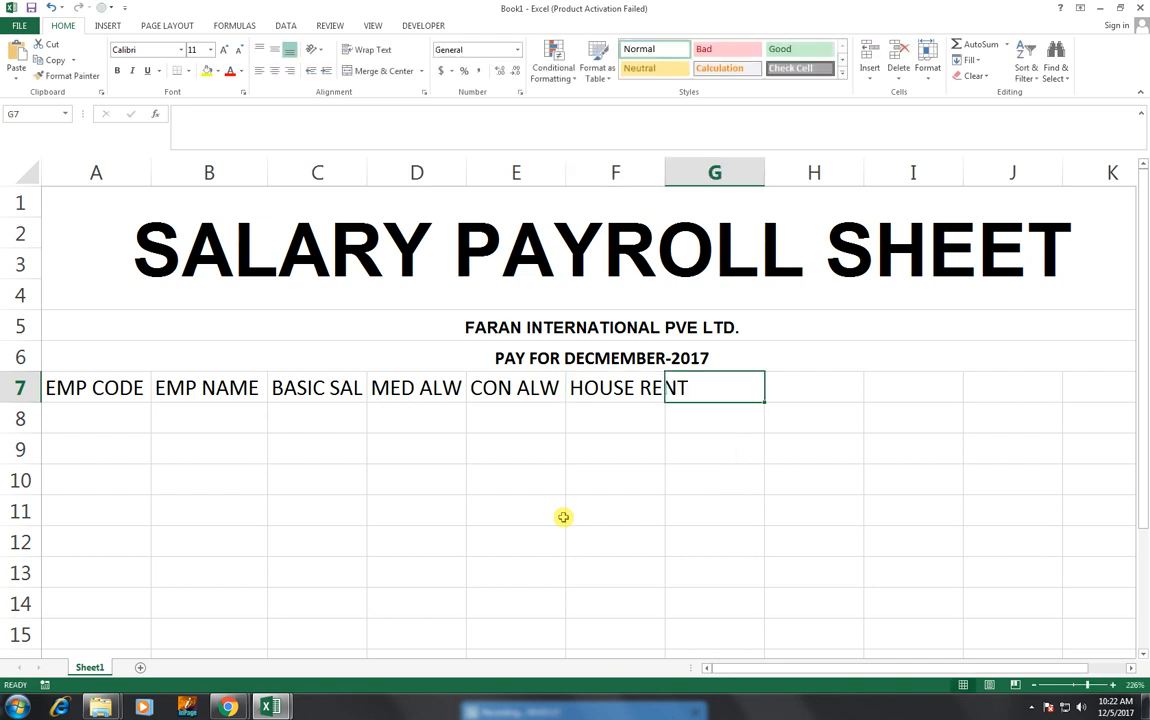
pyautogui.doubleClick(662, 174)
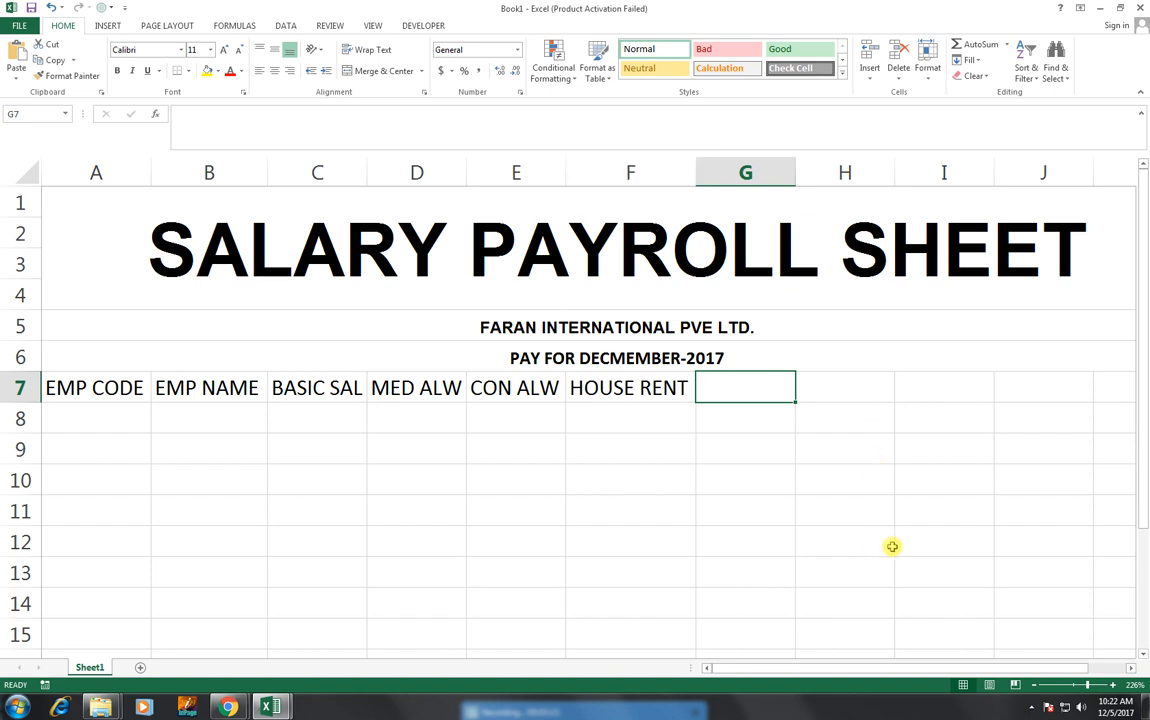
# - Enter the heading "OTHER MISC ALL" in G7
pyautogui.write('OTHER I')
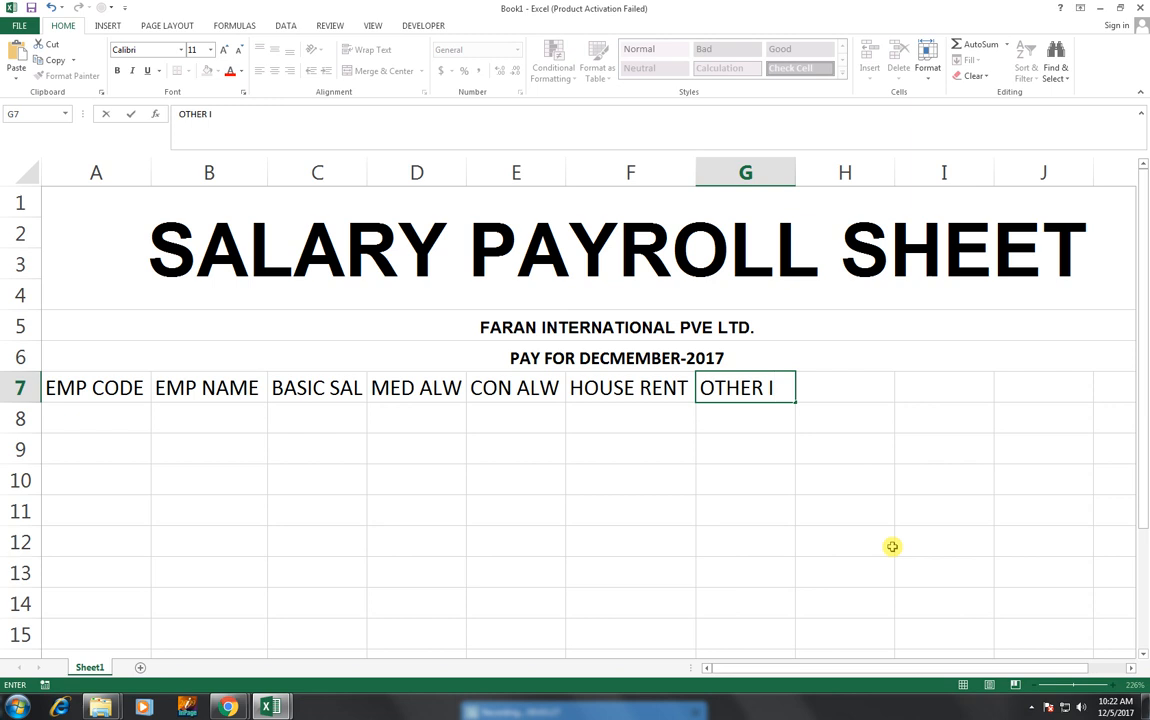
pyautogui.write('SC ALL')
pyautogui.press('Tab')
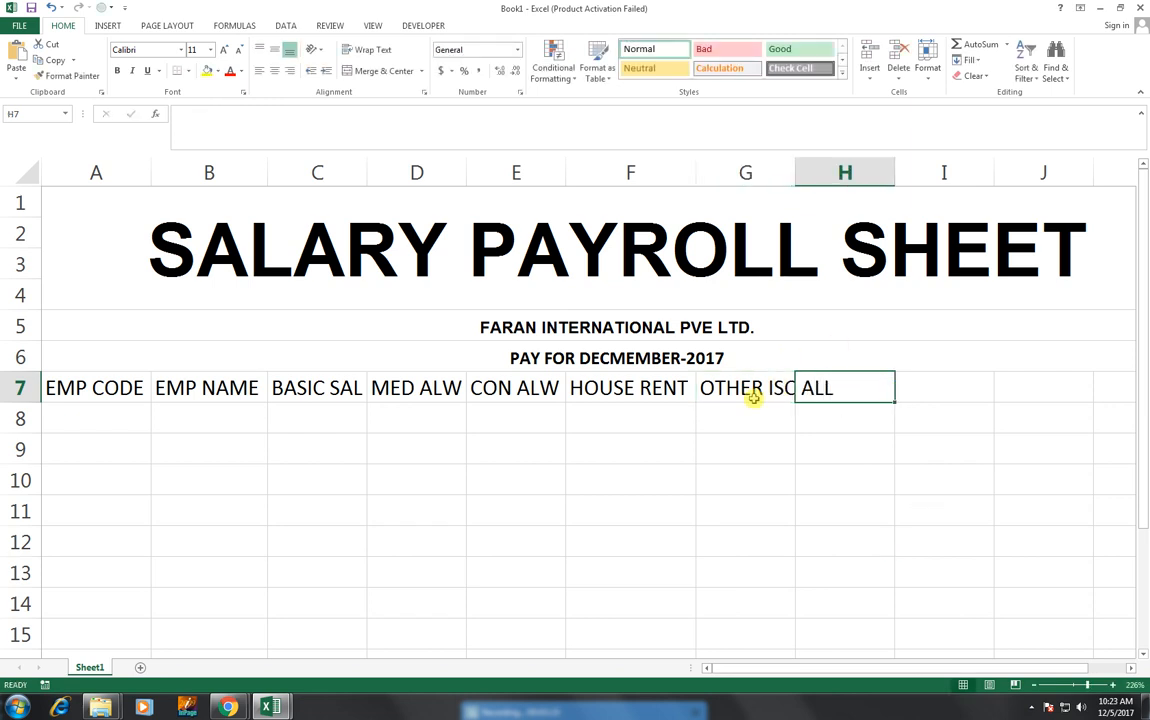
pyautogui.click(766, 387)
pyautogui.doubleClick(766, 387)
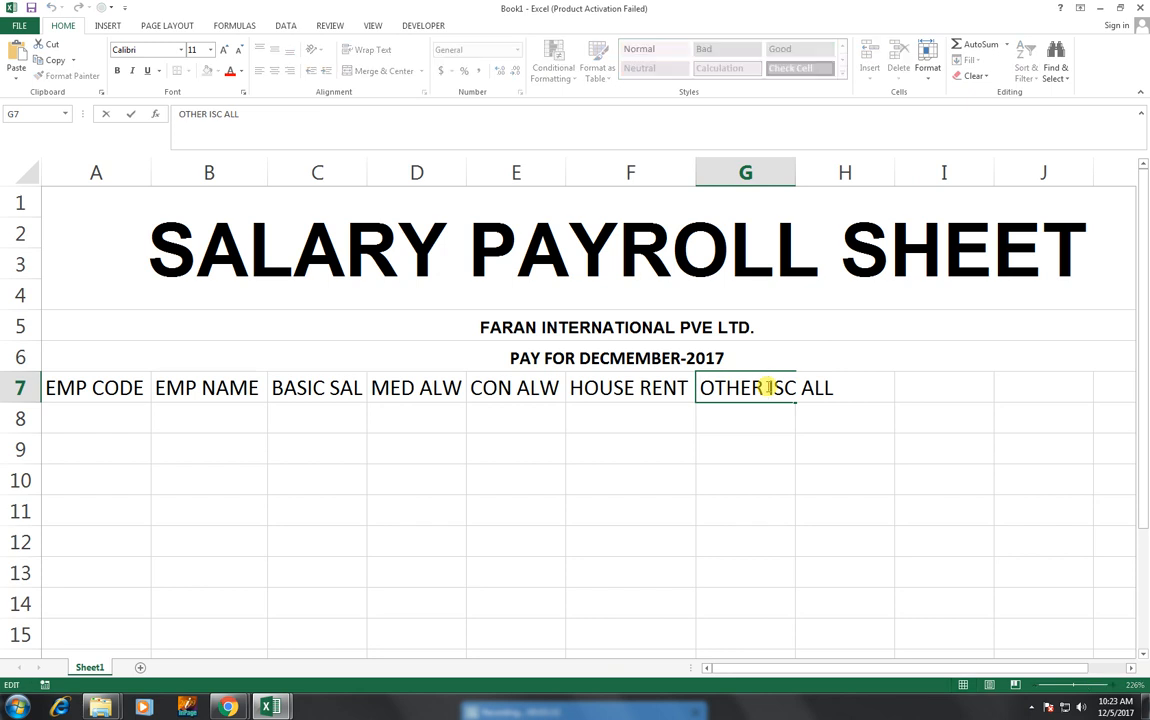
pyautogui.write('M')
pyautogui.click(842, 450)
# - Resize column G to slightly narrower than its heading and wrap the text in G7
pyautogui.moveTo(796, 172); pyautogui.dragTo(797, 172)
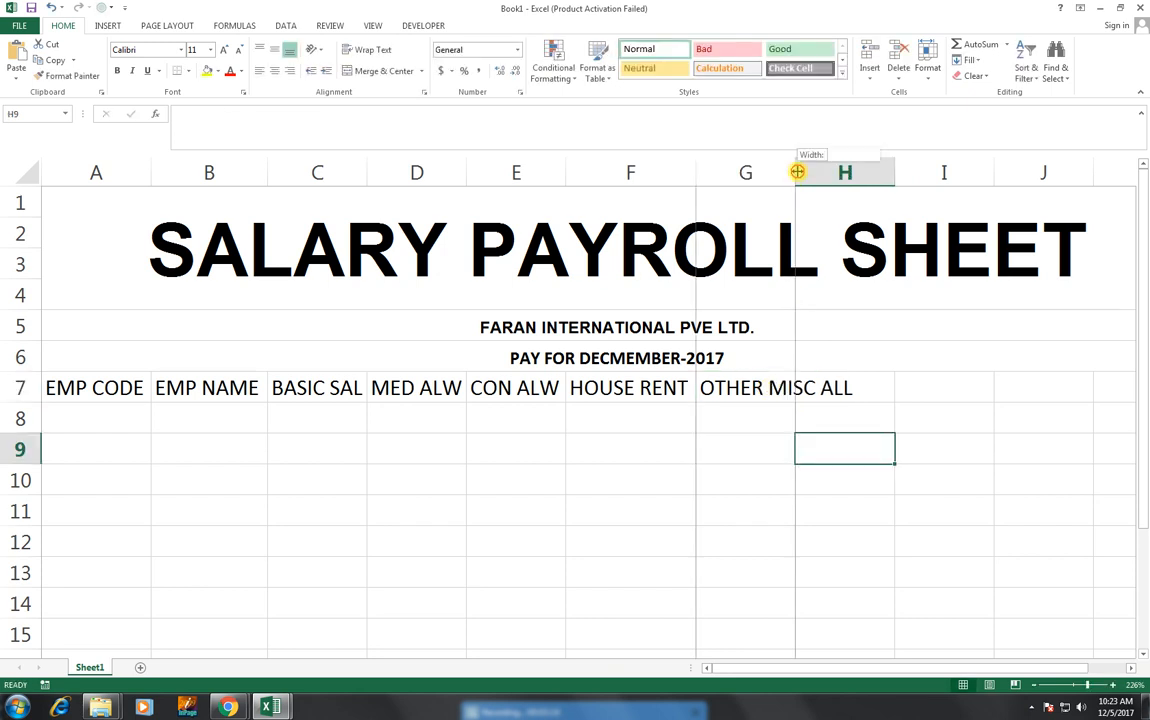
pyautogui.doubleClick(797, 172)
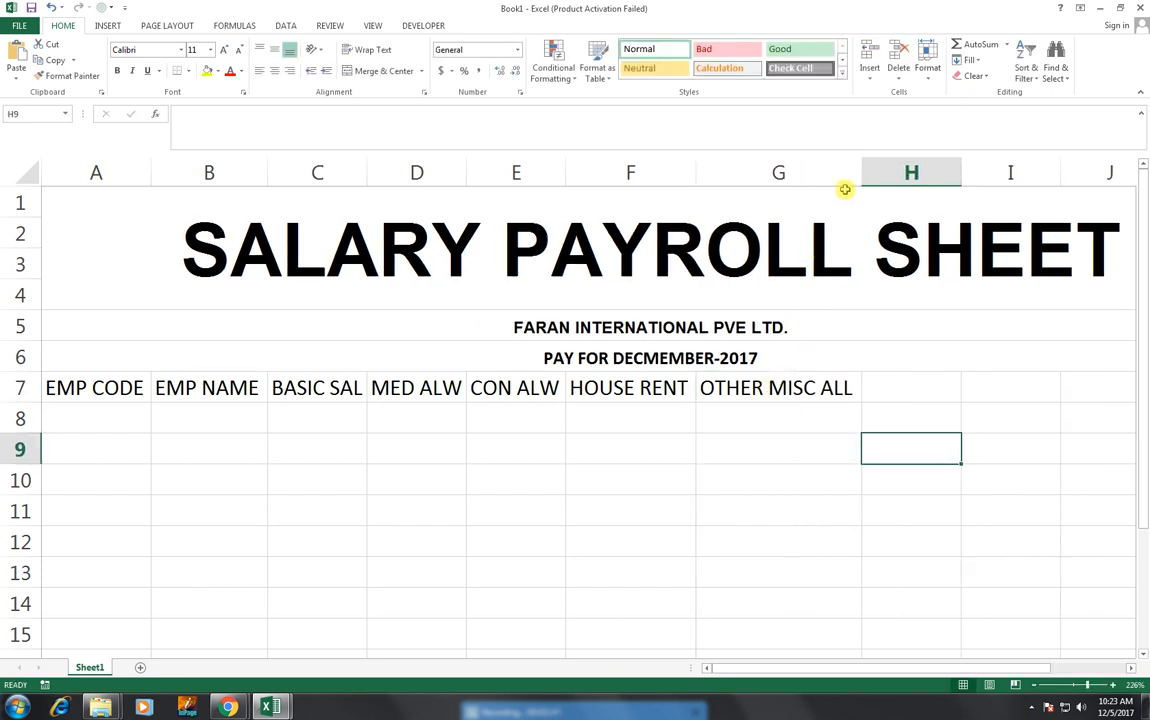
pyautogui.moveTo(861, 174); pyautogui.dragTo(838, 175)
pyautogui.click(729, 391)
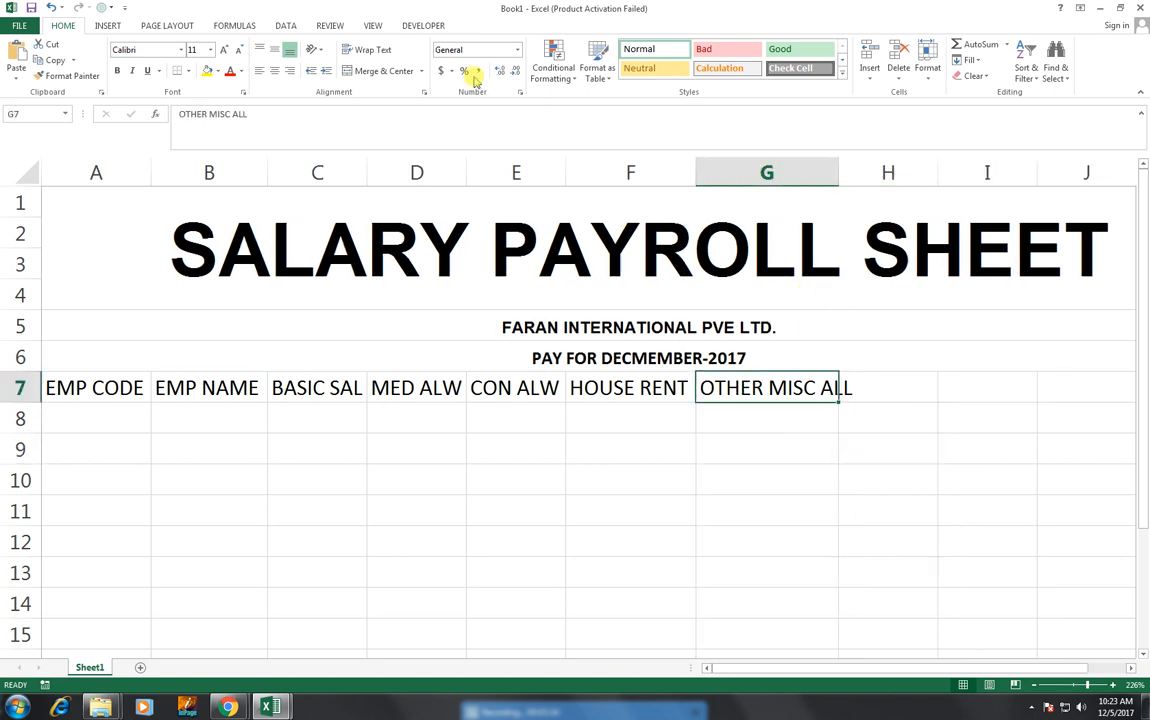
pyautogui.click(372, 50)
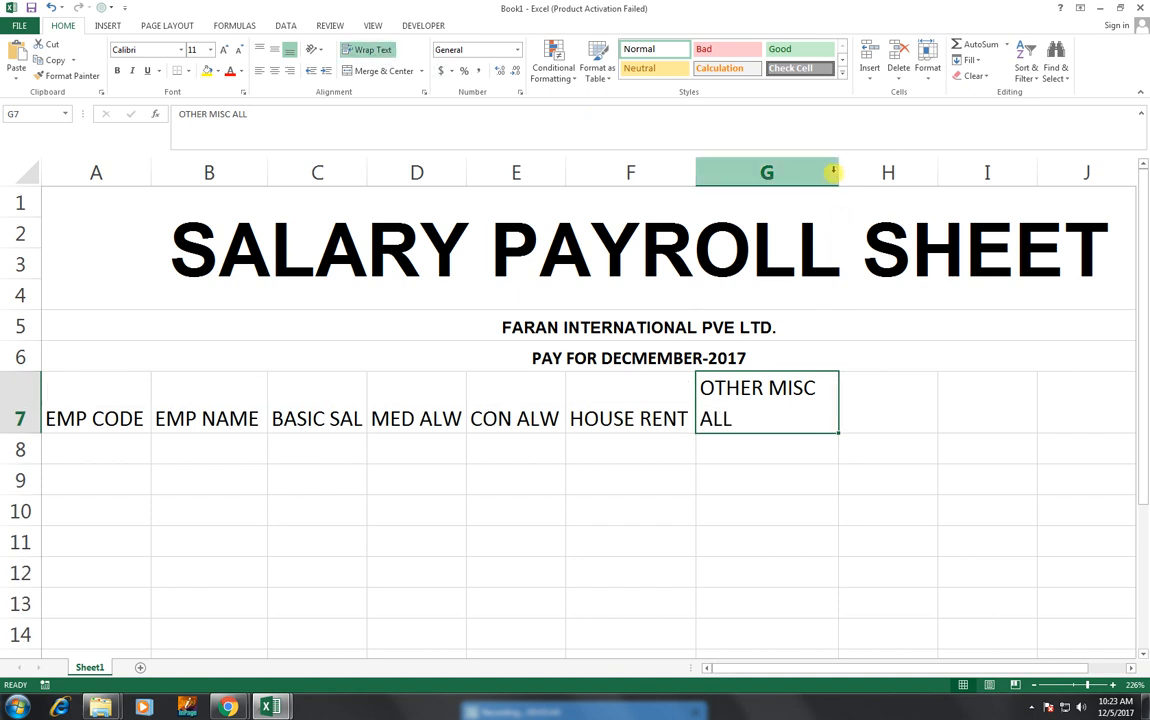
# - Narrow column G further so its heading breaks after "OTHER", and slightly reduce the height of row 7
pyautogui.moveTo(836, 170); pyautogui.dragTo(810, 172)
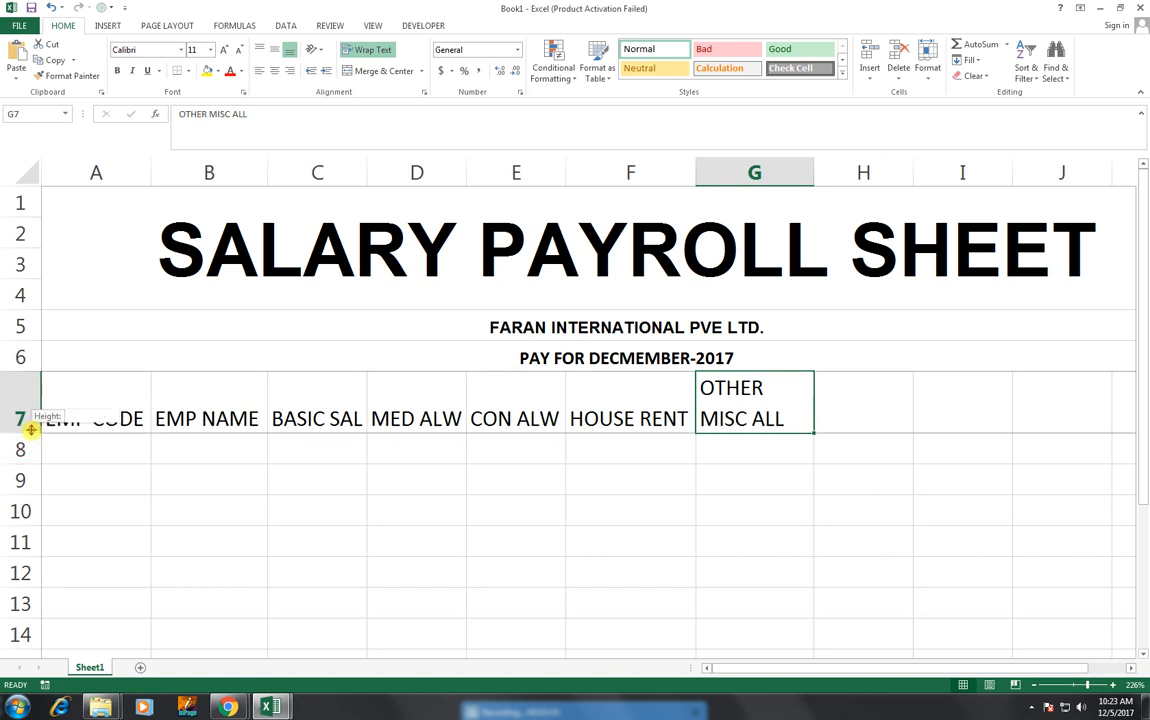
pyautogui.moveTo(31, 432)
pyautogui.mouseDown()
pyautogui.moveTo(608, 380)
pyautogui.moveTo(816, 385)
pyautogui.mouseUp()
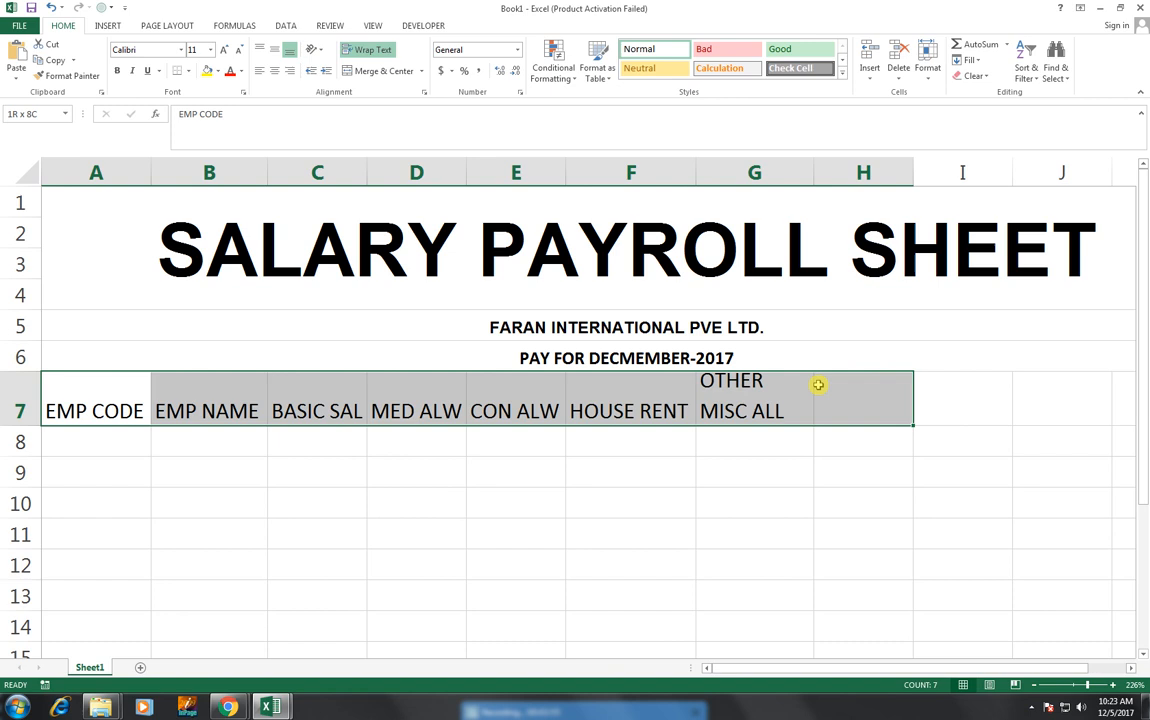
pyautogui.click(736, 399)
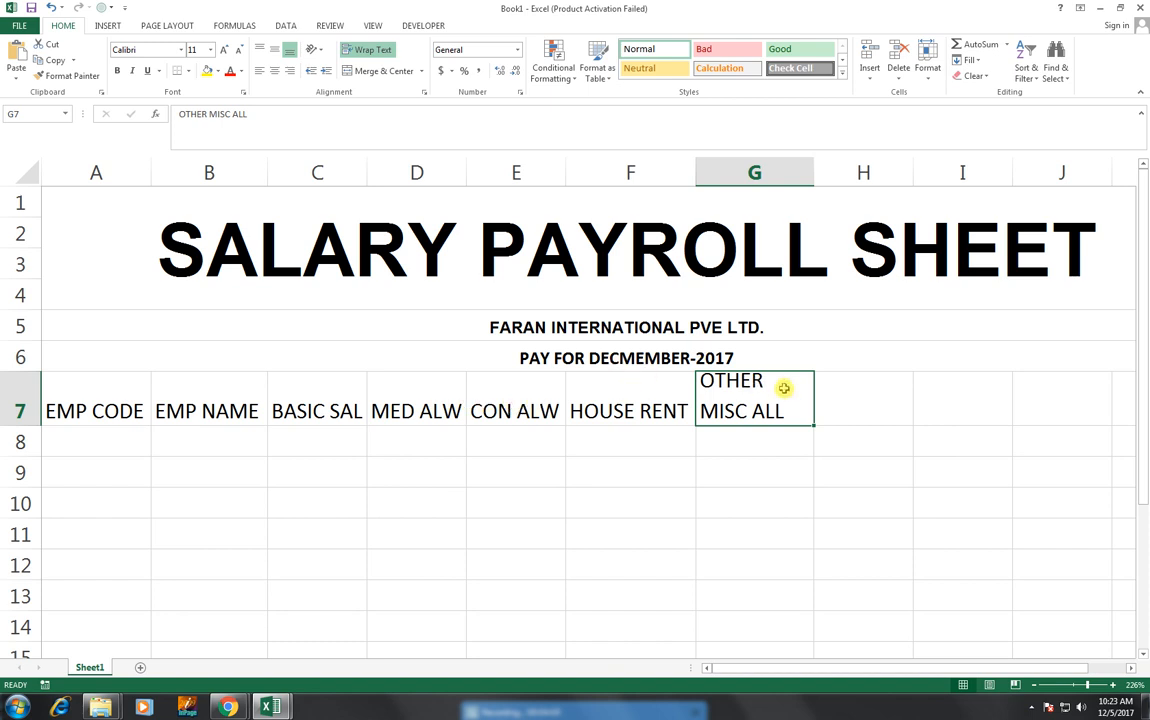
# - Enter the heading "GROOS SAL" in H7
pyautogui.click(850, 397)
pyautogui.write('GROOS ')
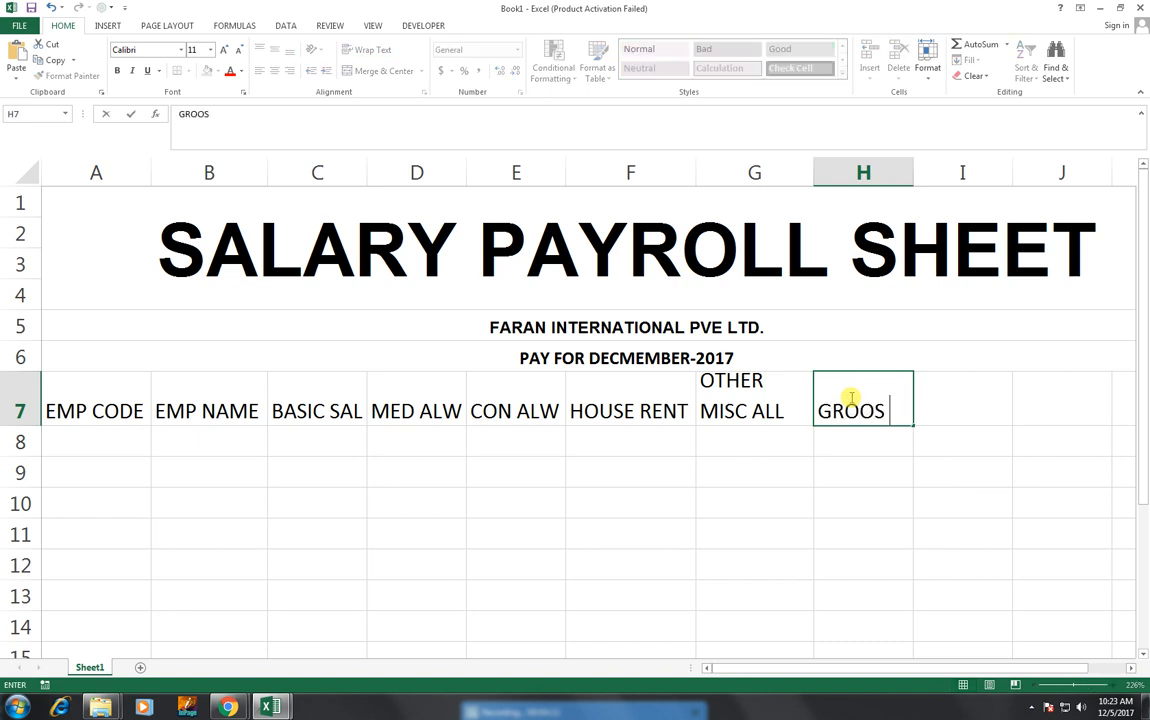
pyautogui.write('SAL')
pyautogui.press('Tab')
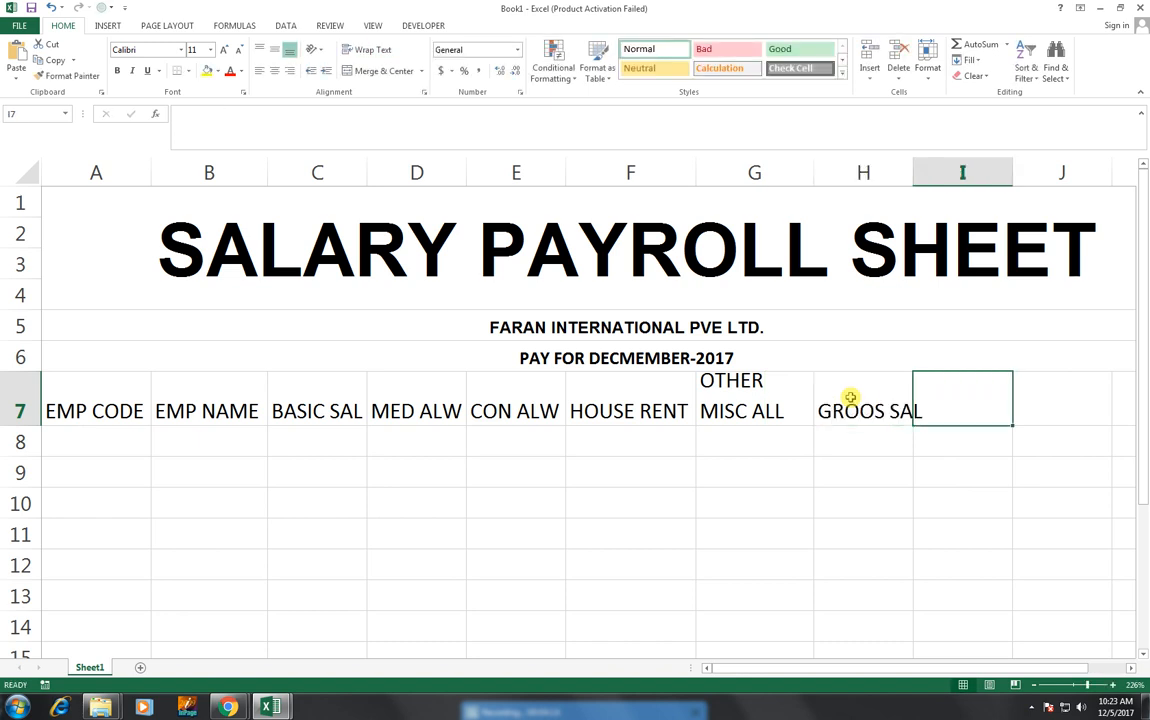
# - Enter the heading "INCOME TAX" in I7 and auto-fit column H to its heading
pyautogui.write('INCOME T')
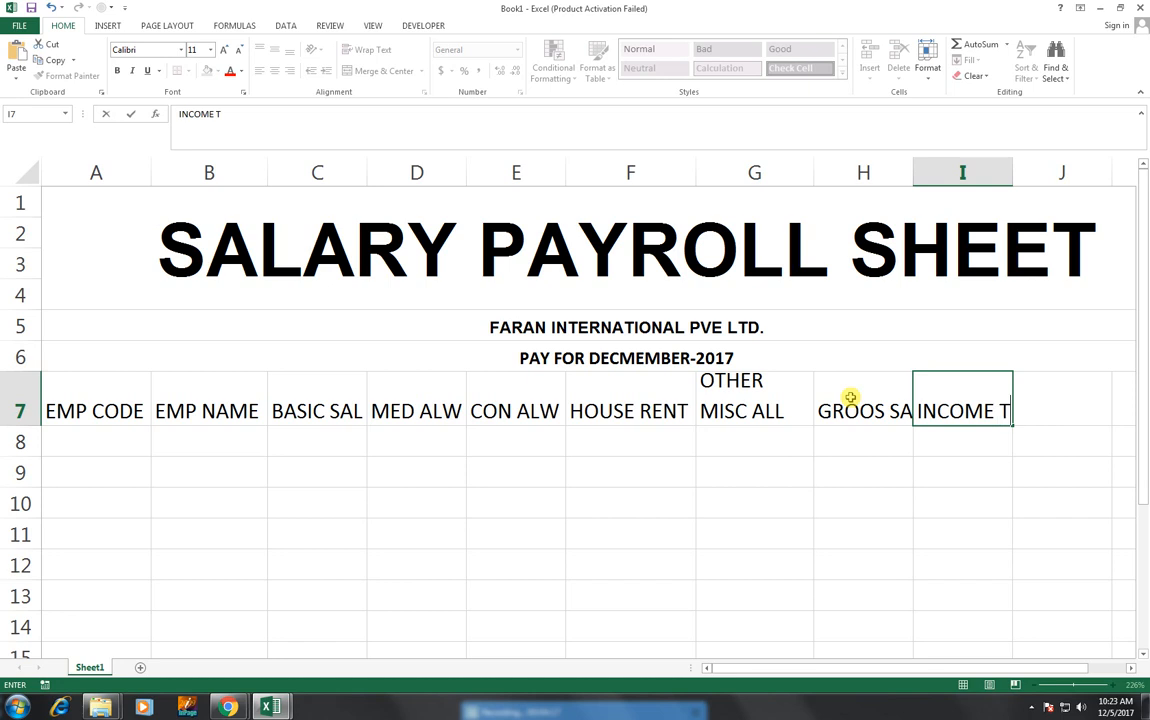
pyautogui.write('AX')
pyautogui.press('Tab')
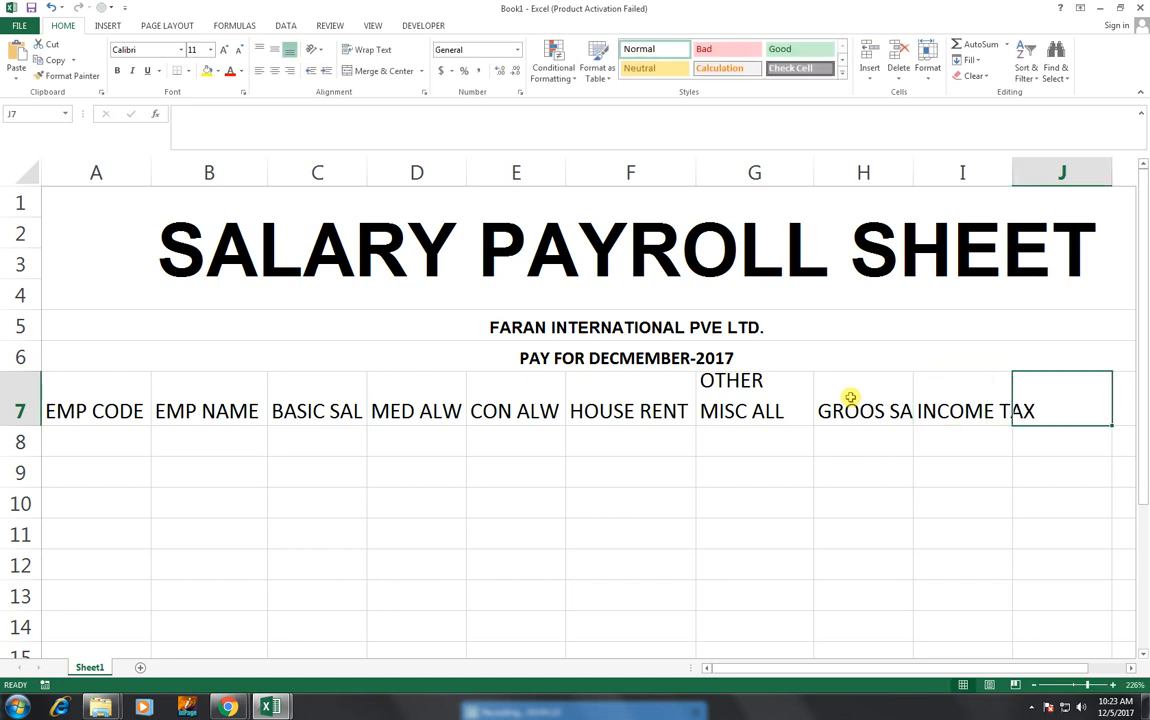
pyautogui.doubleClick(913, 174)
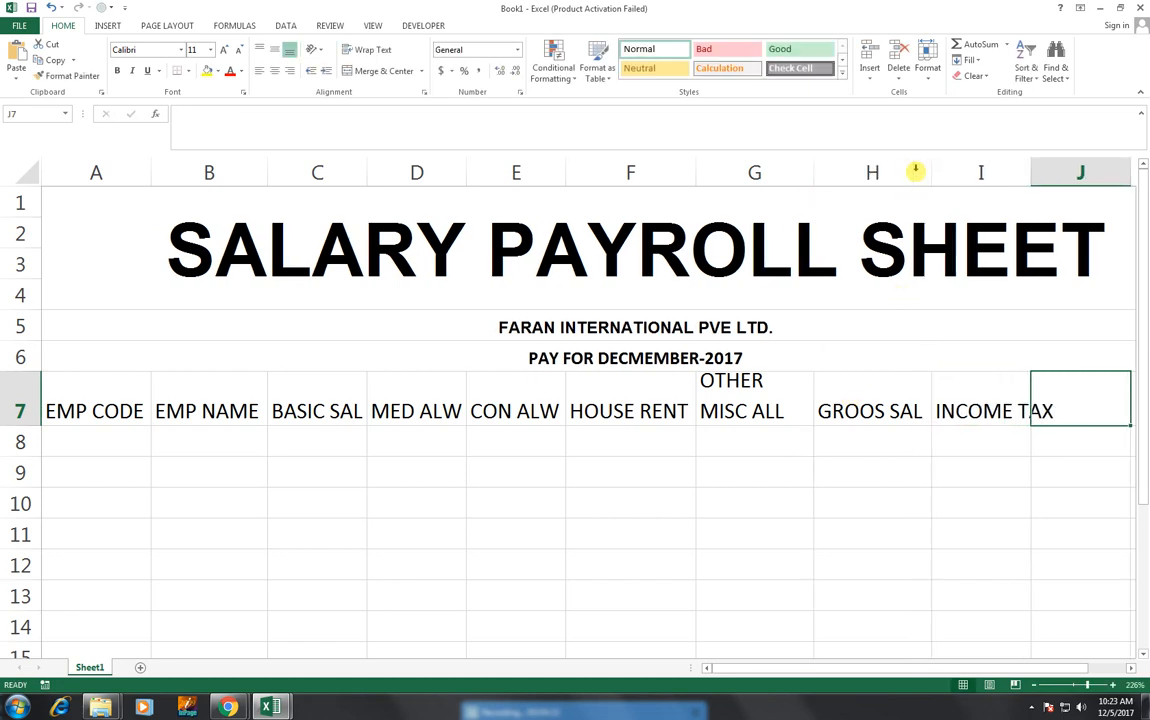
# - Wrap the text in I7, and narrow columns I and G slightly
pyautogui.click(997, 394)
pyautogui.click(352, 49)
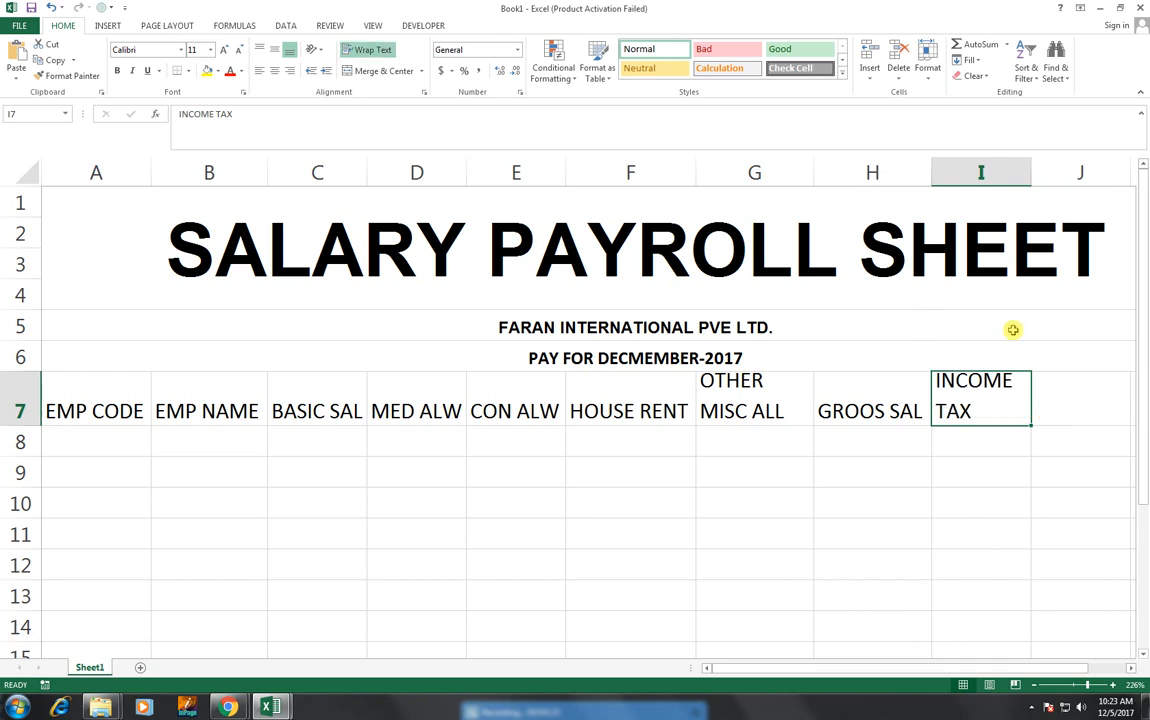
pyautogui.moveTo(1031, 173); pyautogui.dragTo(1012, 173)
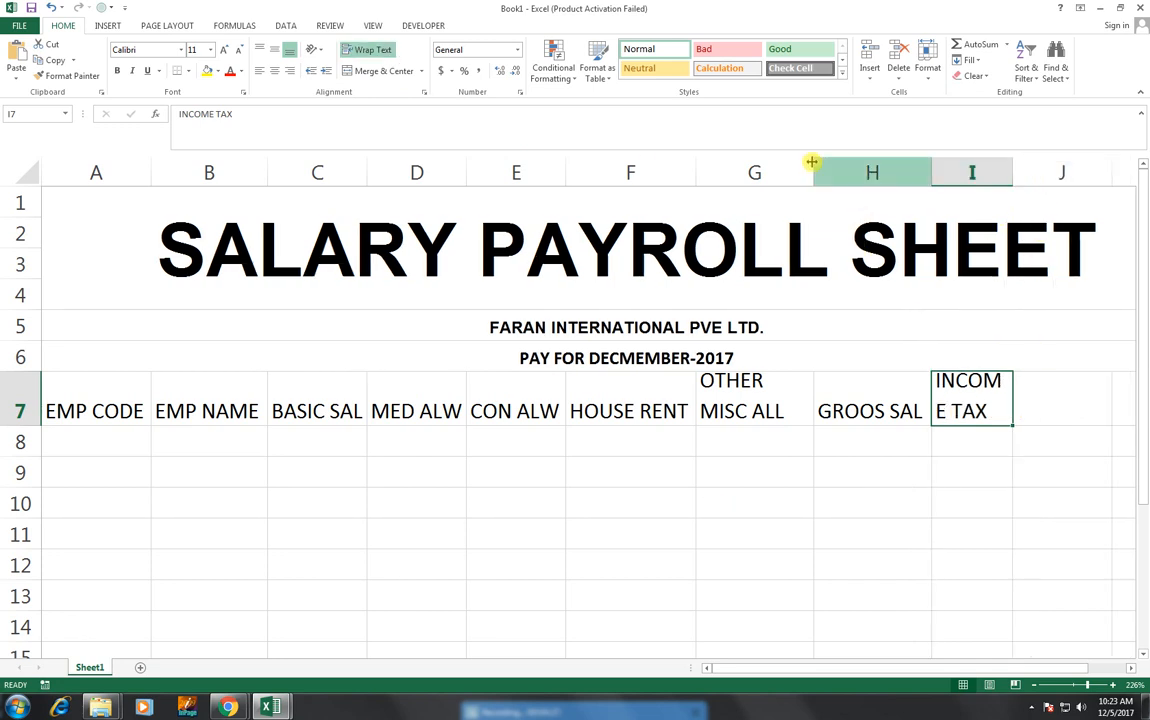
pyautogui.moveTo(813, 172); pyautogui.dragTo(790, 167)
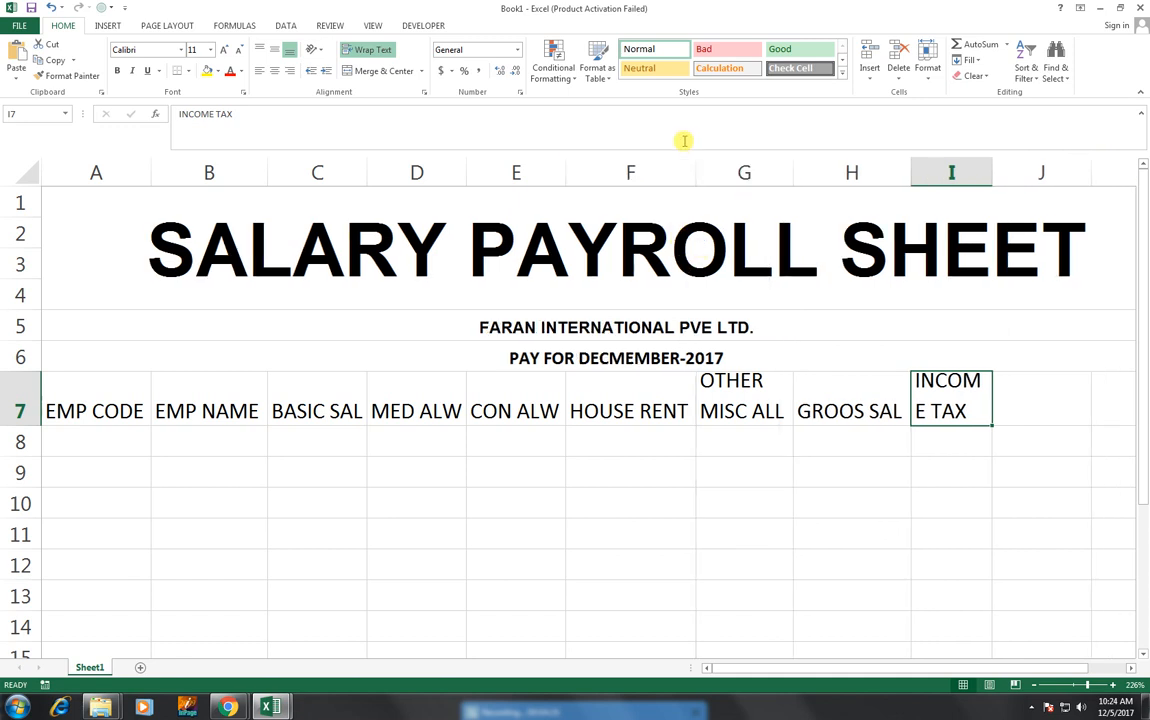
# - Wrap the "HOUSE RENT" heading in F7 onto two lines and narrow column F slightly
pyautogui.click(625, 395)
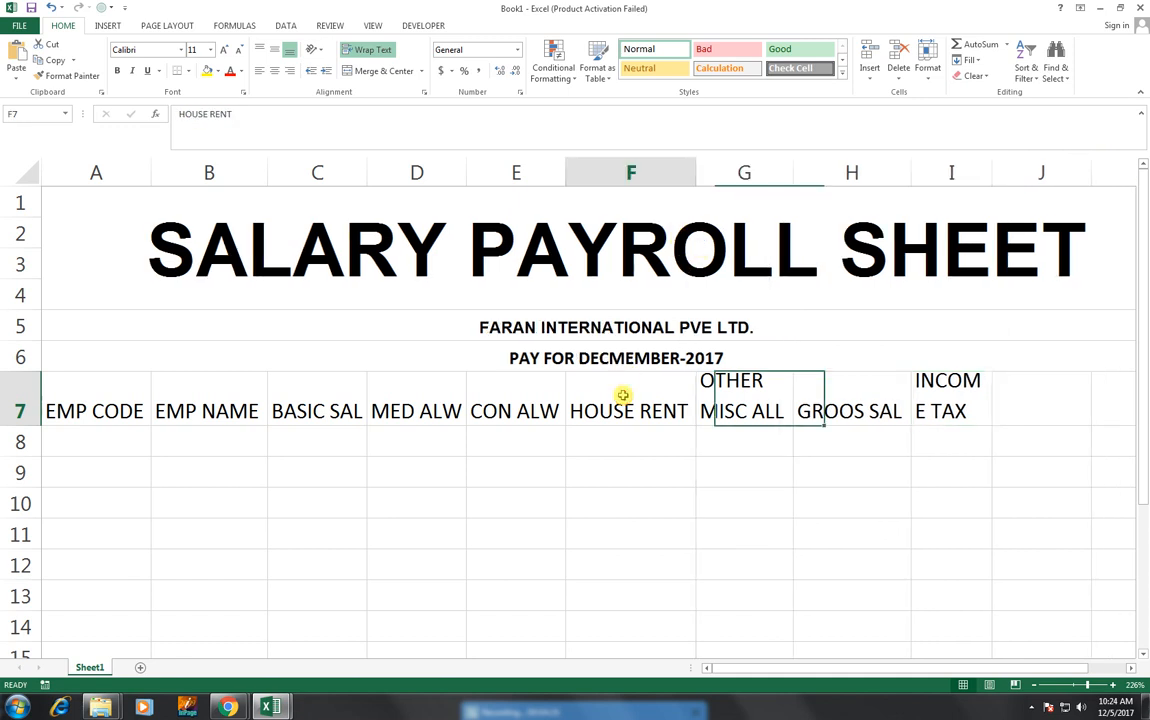
pyautogui.click(358, 52)
pyautogui.moveTo(695, 170); pyautogui.dragTo(672, 172)
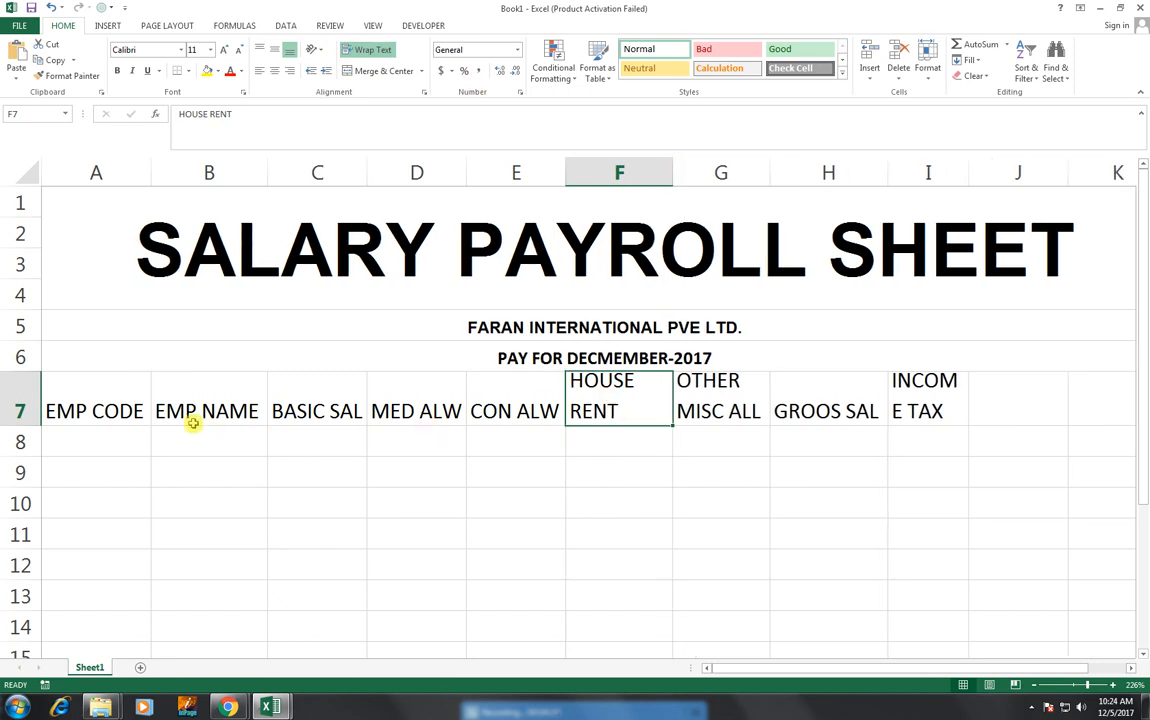
# - Enter the heading "PROFESSIONAL TAX" in J7
pyautogui.click(1048, 408)
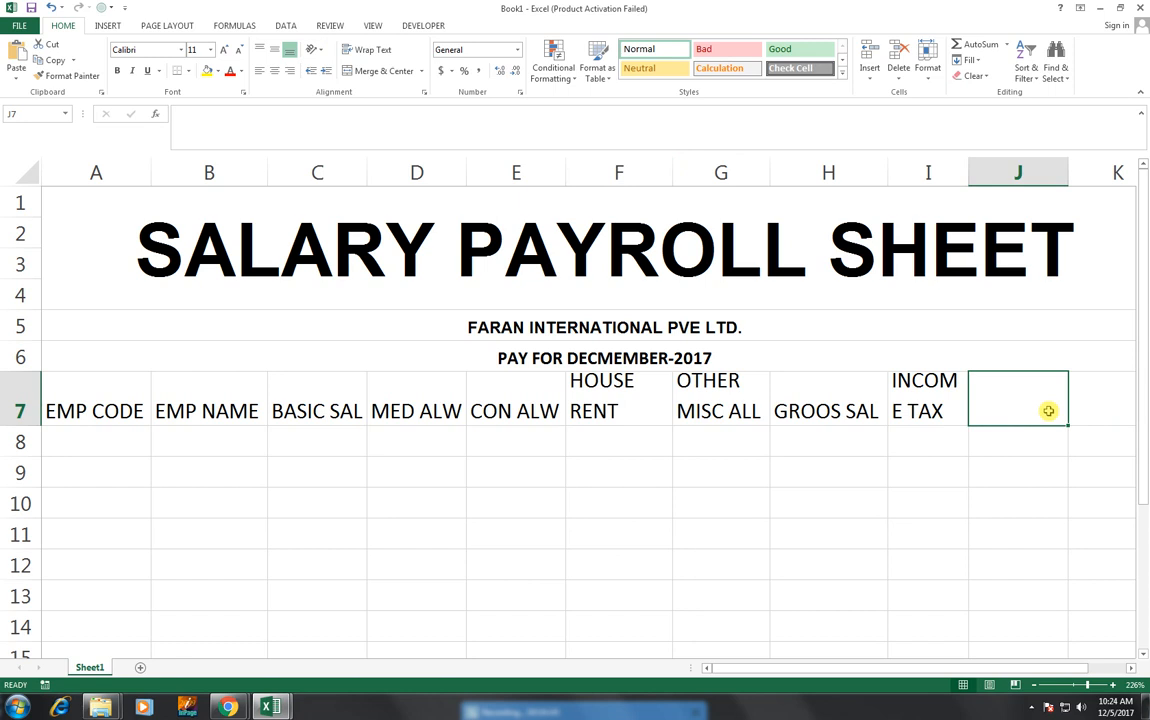
pyautogui.write('PROFESS')
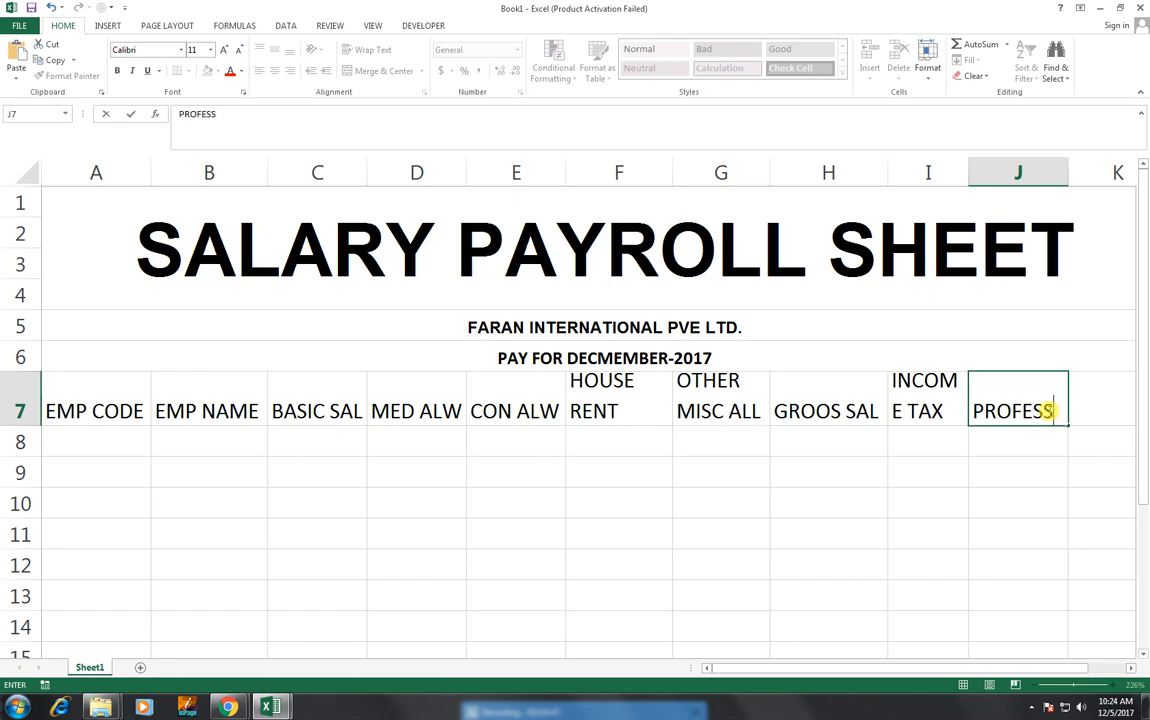
pyautogui.write('ION')
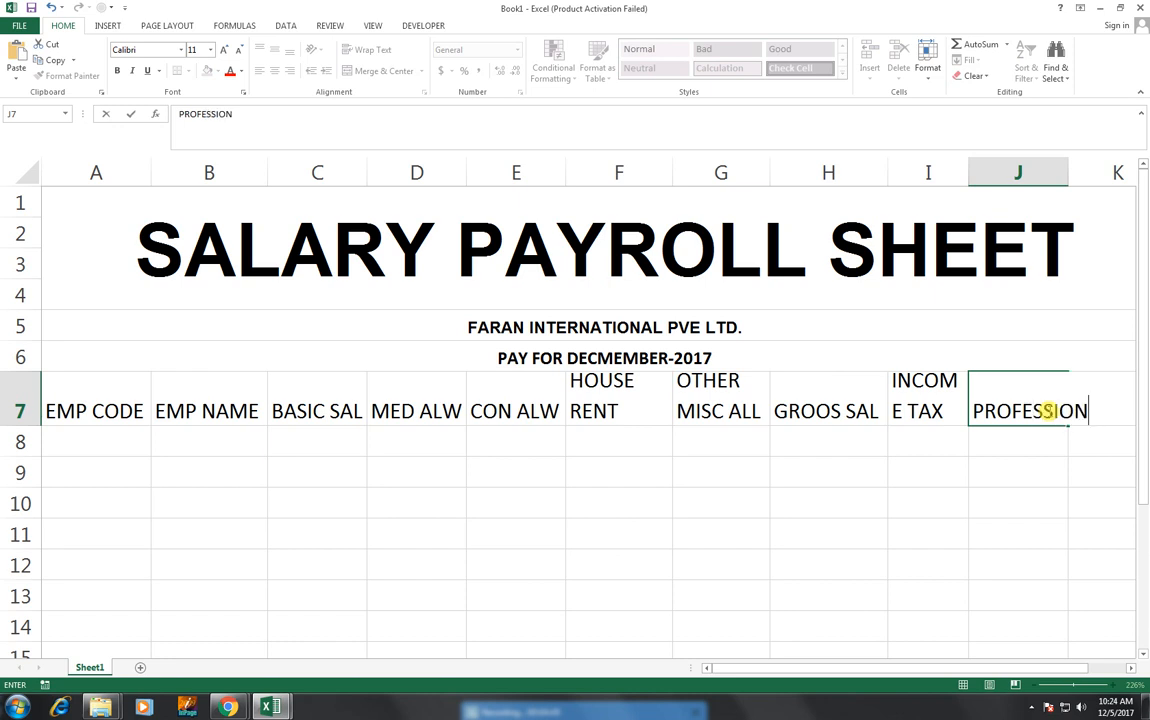
pyautogui.write('AL TAX')
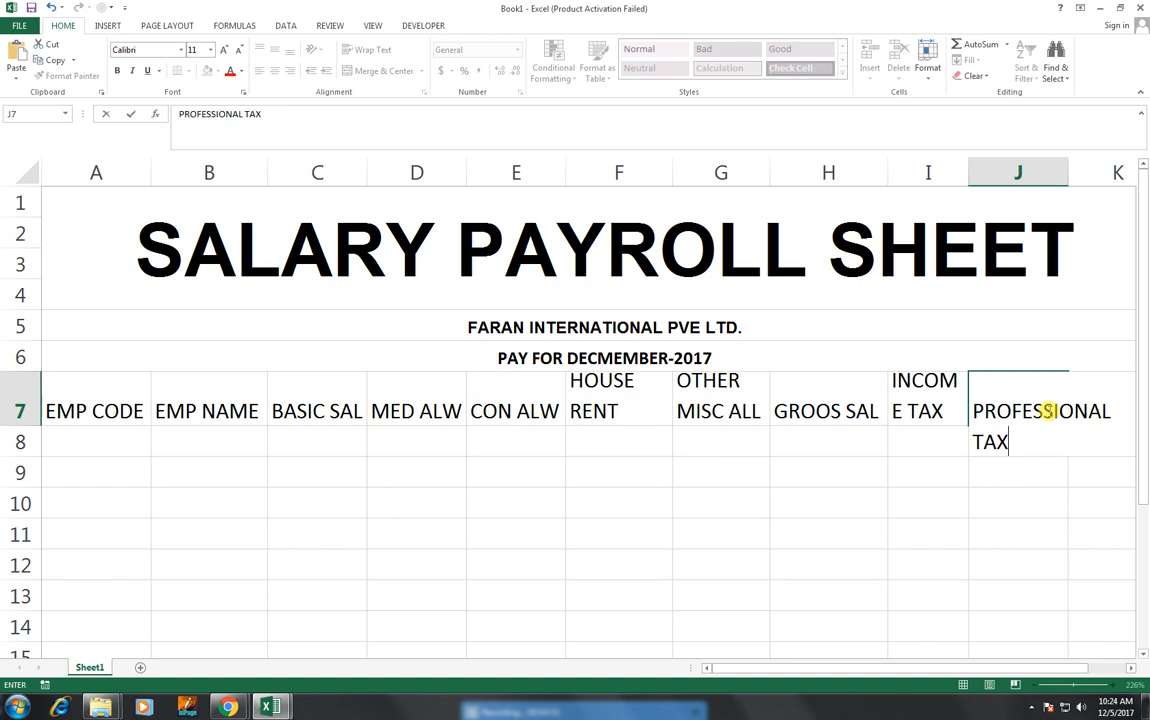
pyautogui.press('Return')
# - Reduce the font size of J7 to 10 and widen column J so "PROFESSIONAL" fits on one line
pyautogui.click(1060, 400)
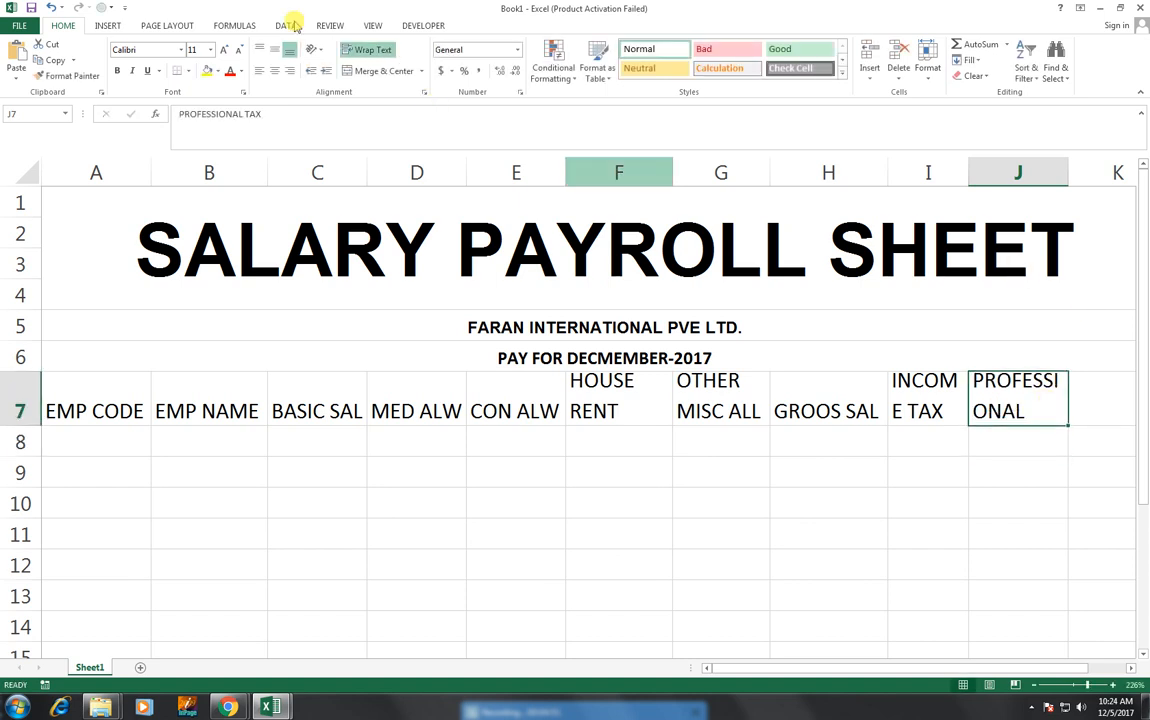
pyautogui.click(238, 50)
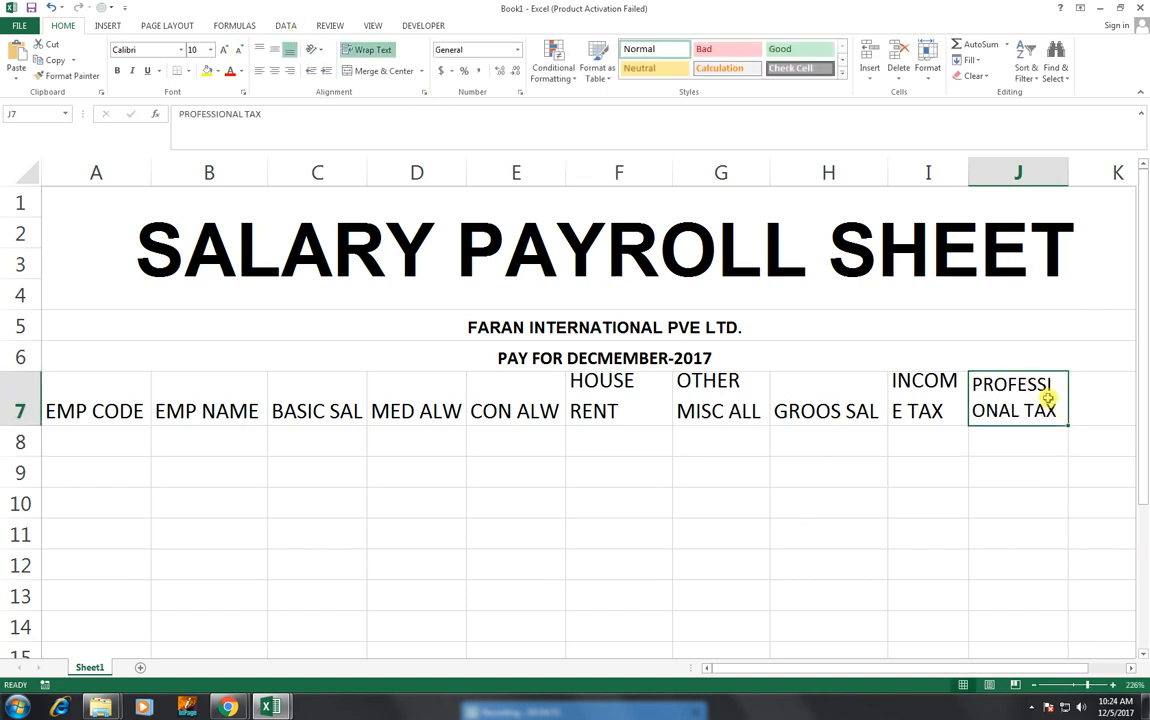
pyautogui.click(1086, 175)
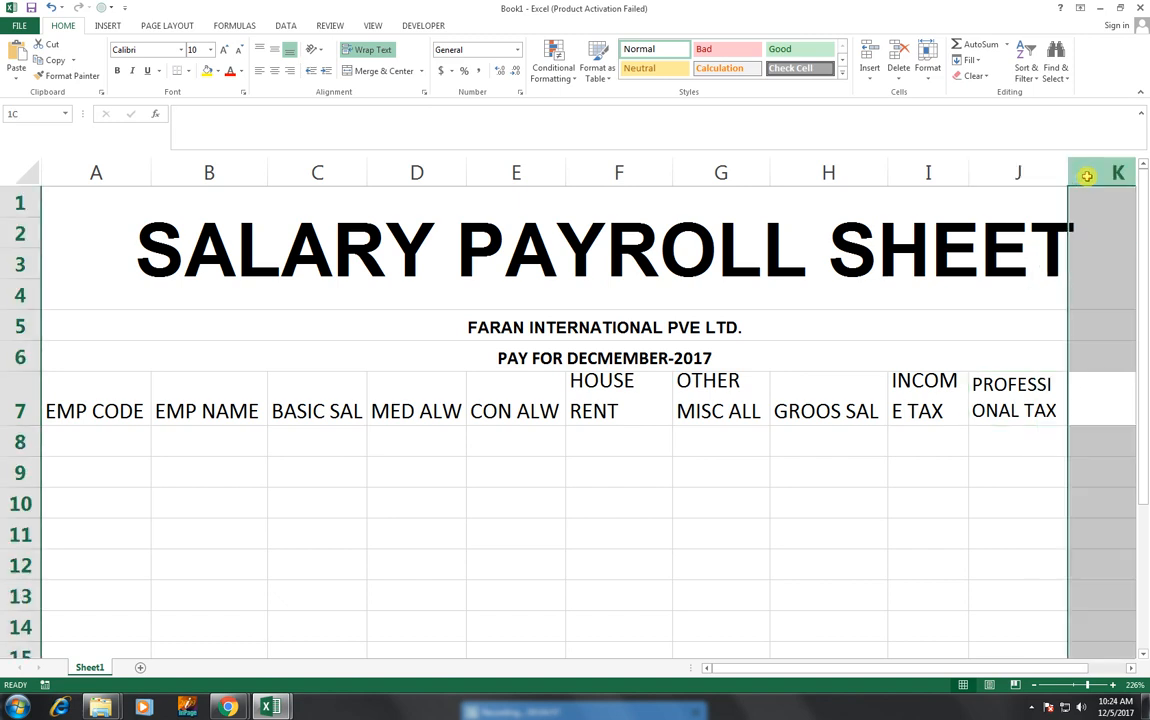
pyautogui.moveTo(1068, 165); pyautogui.dragTo(1106, 168)
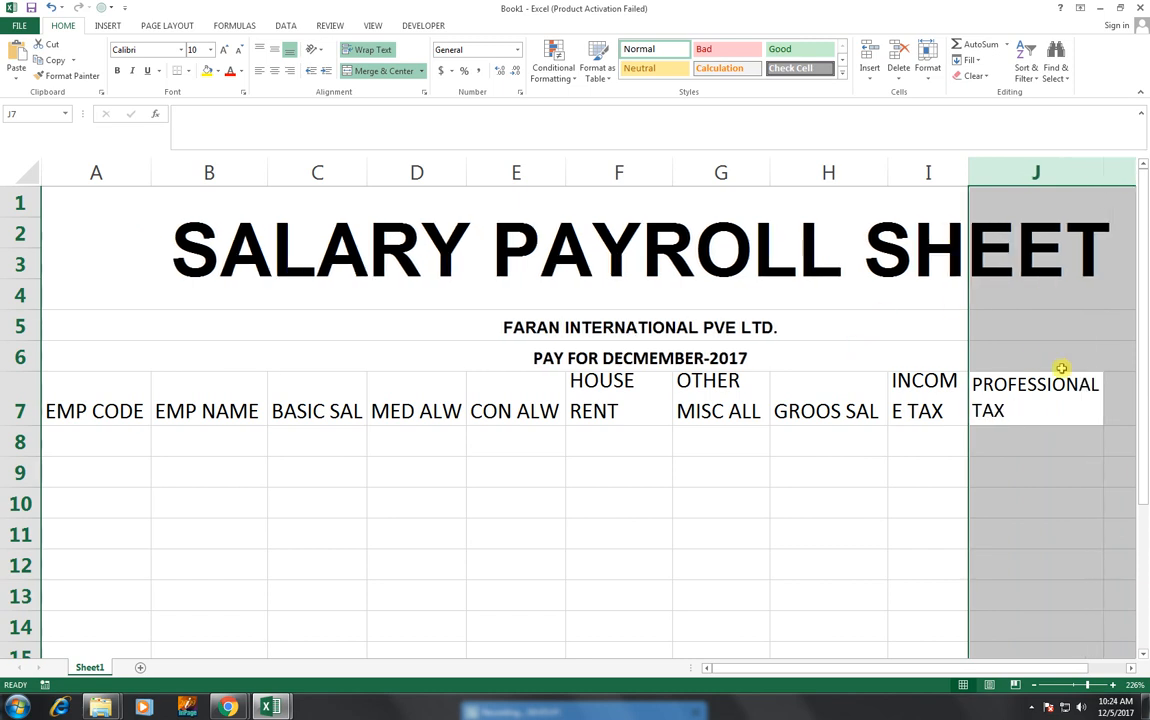
# - Enter the headings "TOTAL DEDUCTION" in K7 and "NET AMOUTNT" in L7
pyautogui.click(1111, 385)
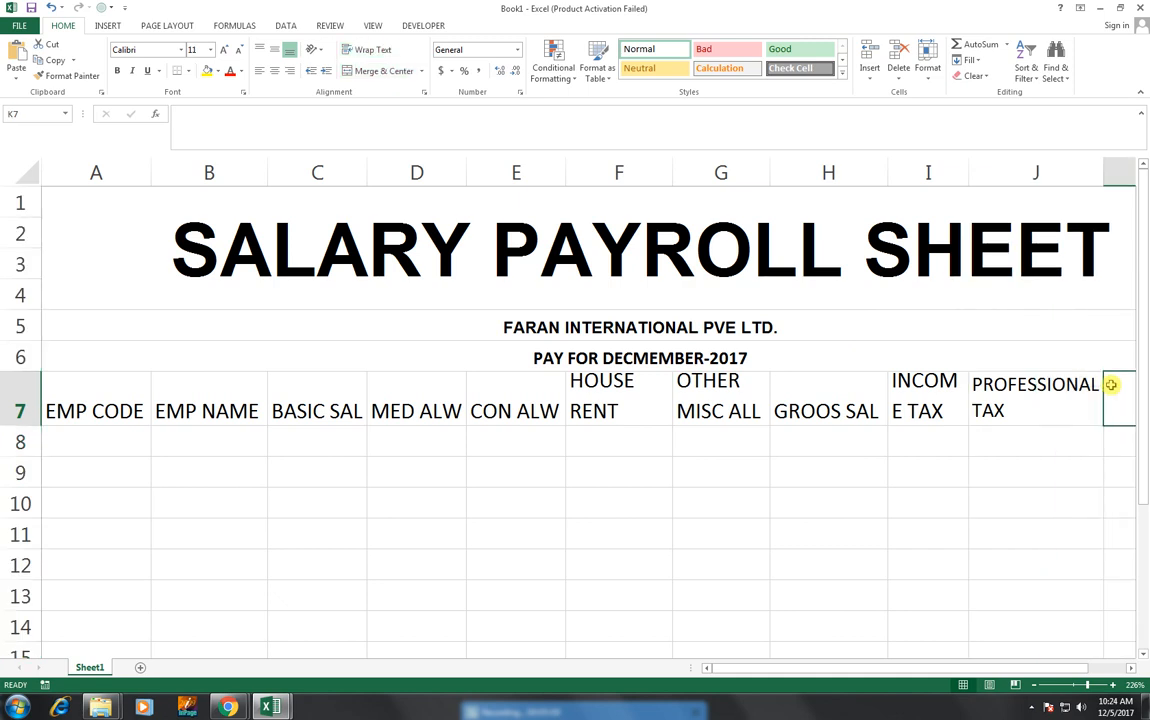
pyautogui.write('TTOA')
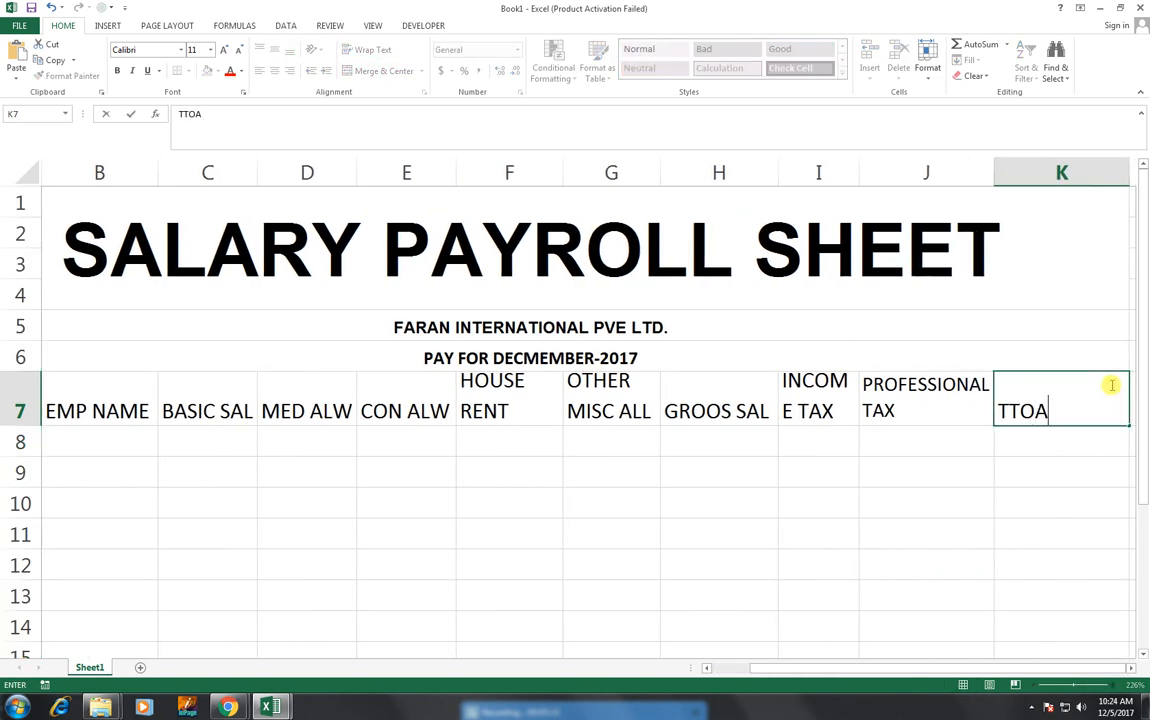
pyautogui.press('BackSpace')
pyautogui.press('BackSpace')
pyautogui.write('TAL  DEDUCTION')
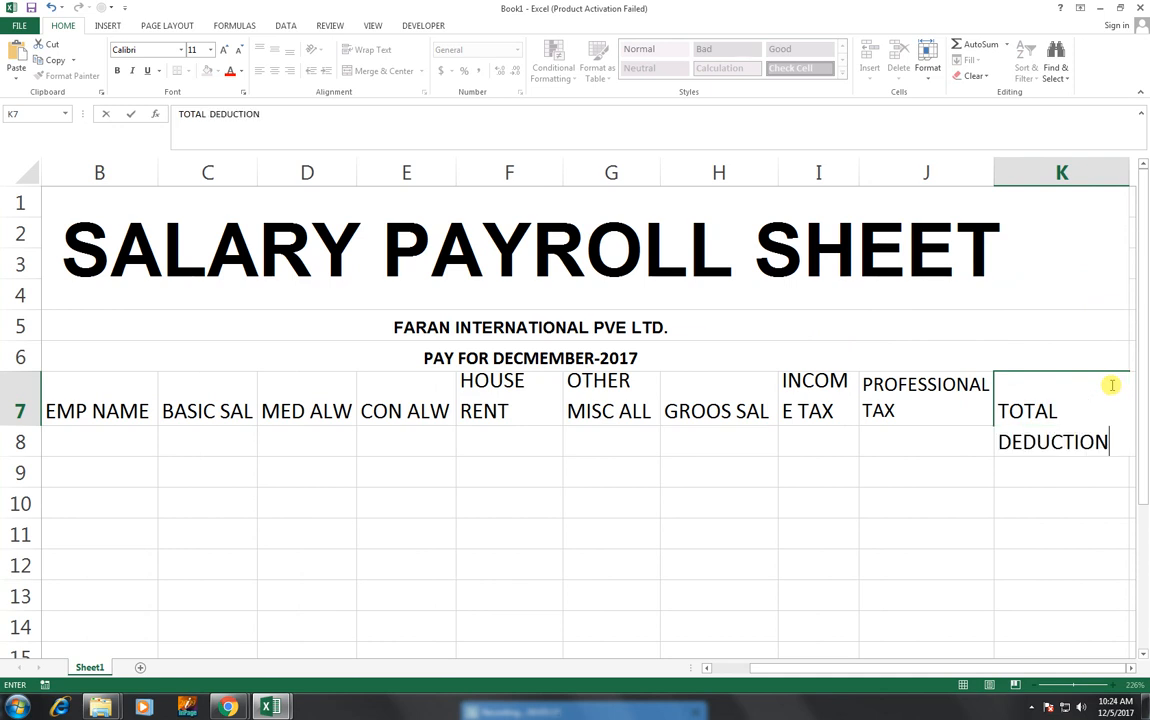
pyautogui.press('Tab')
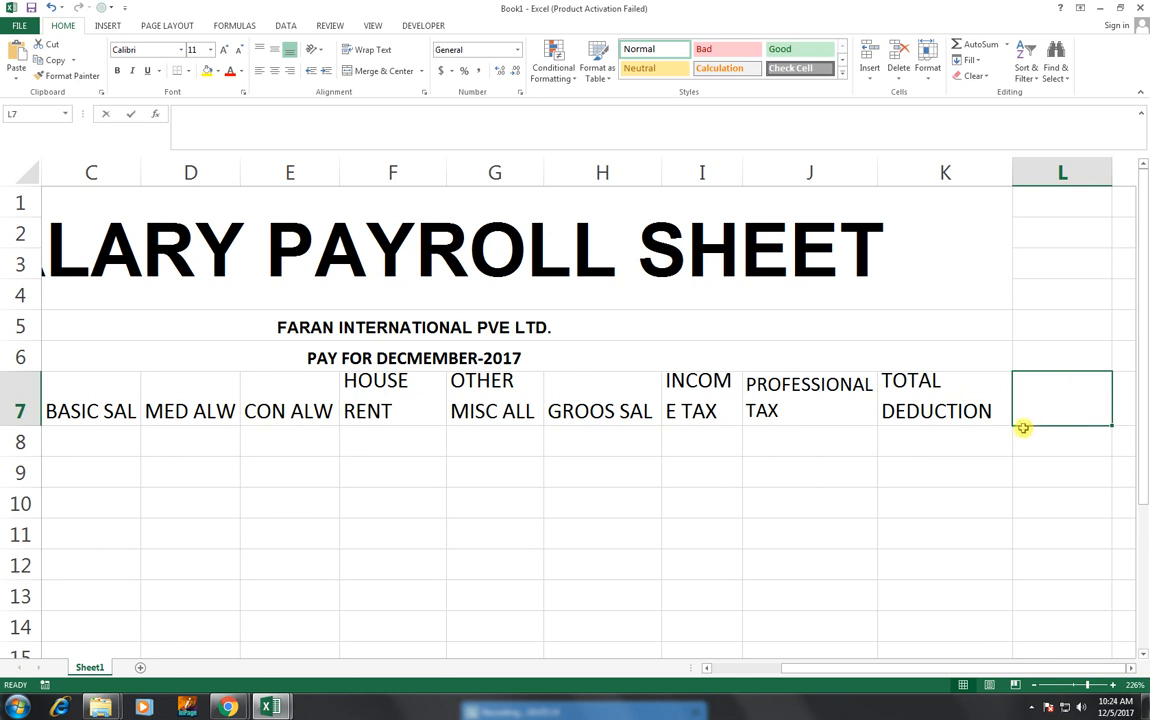
pyautogui.write('NET AMOUTN')
pyautogui.press('Return')
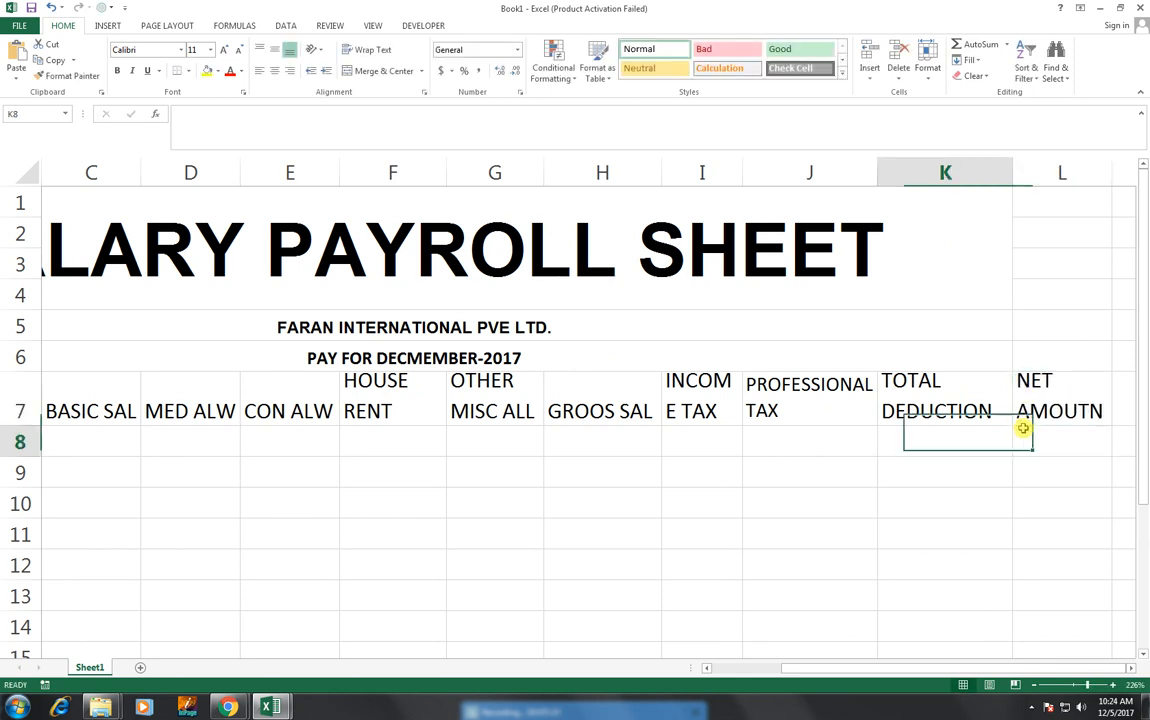
# - Centre the headings in A7:L7 vertically and horizontally, and reduce their font size to 8
pyautogui.moveTo(1015, 410); pyautogui.dragTo(3, 400)
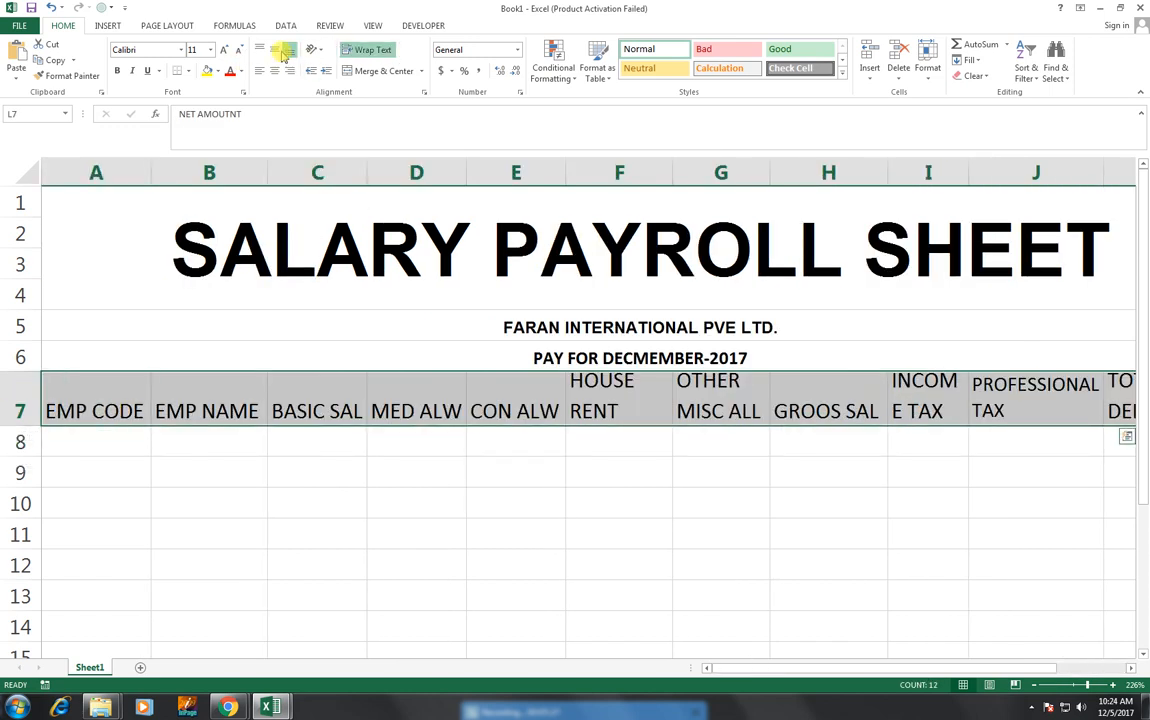
pyautogui.click(278, 50)
pyautogui.click(274, 72)
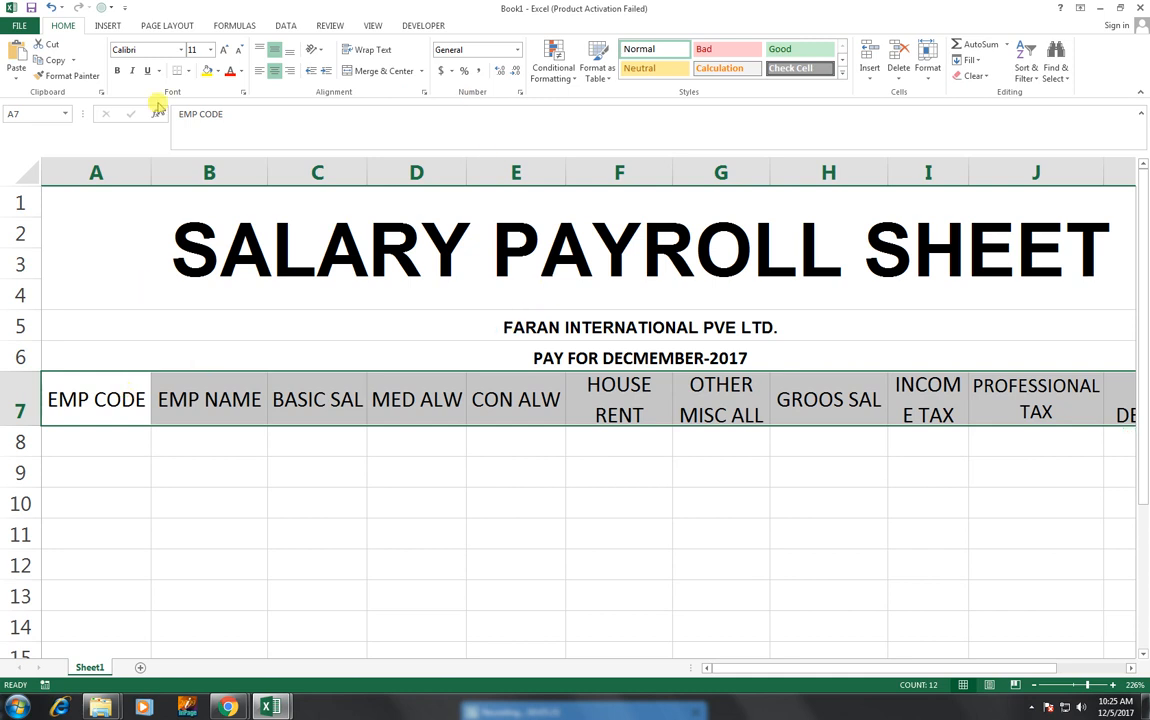
pyautogui.click(232, 51)
pyautogui.click(232, 51)
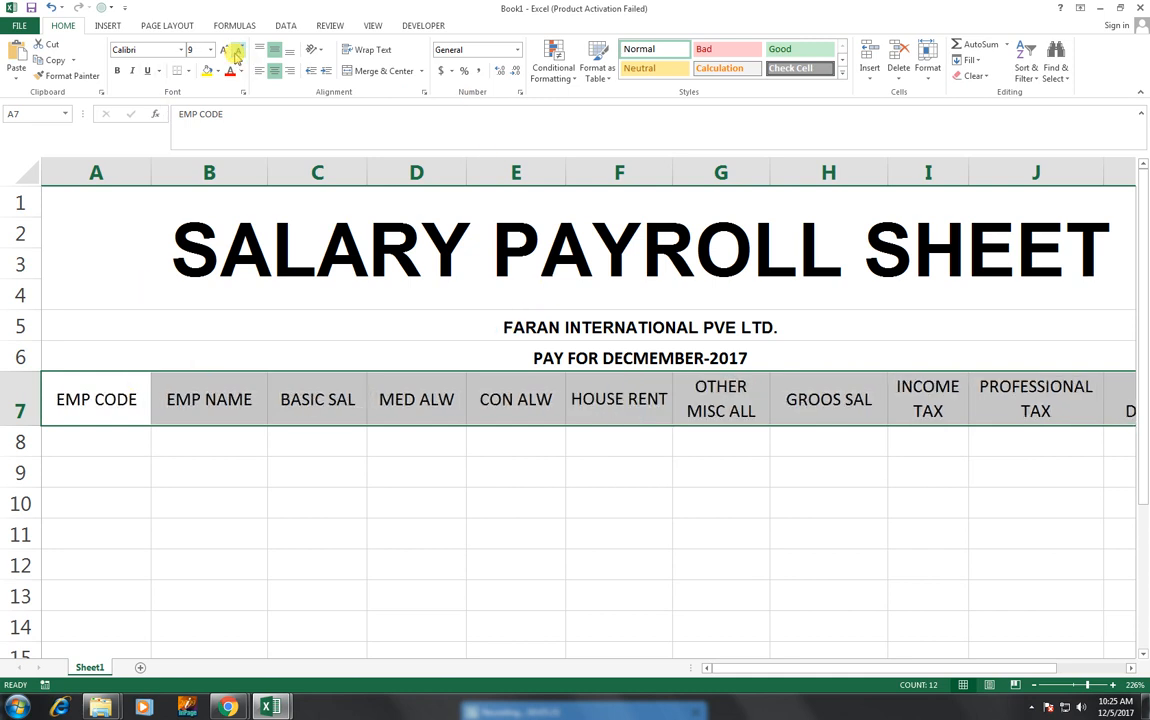
pyautogui.click(232, 51)
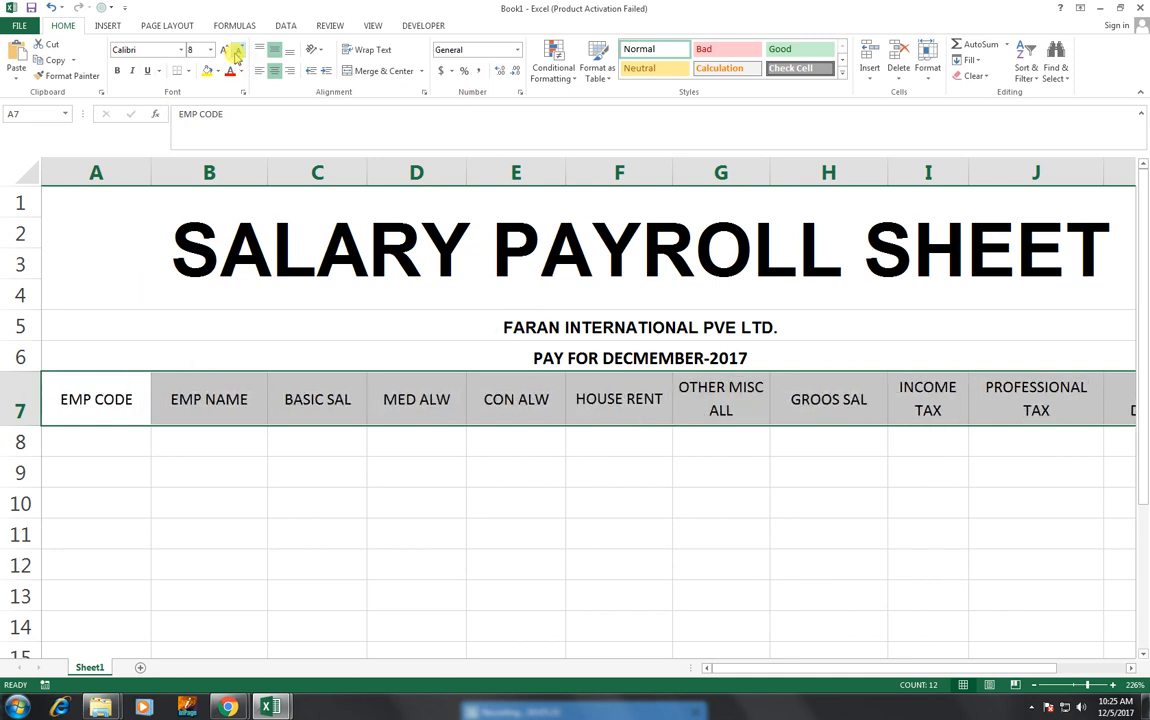
# - Try the Arial font on the headings in A7:L7 and undo the font change
pyautogui.click(181, 49)
pyautogui.click(197, 265)
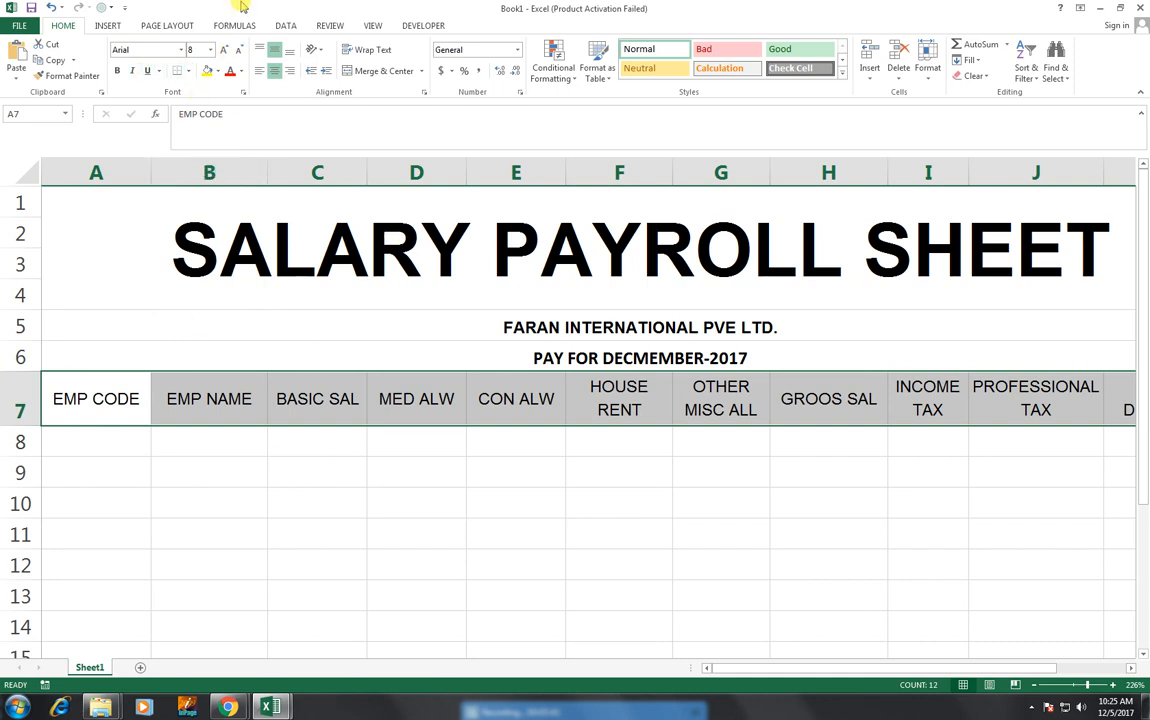
pyautogui.hotkey('ctrl', 'z')
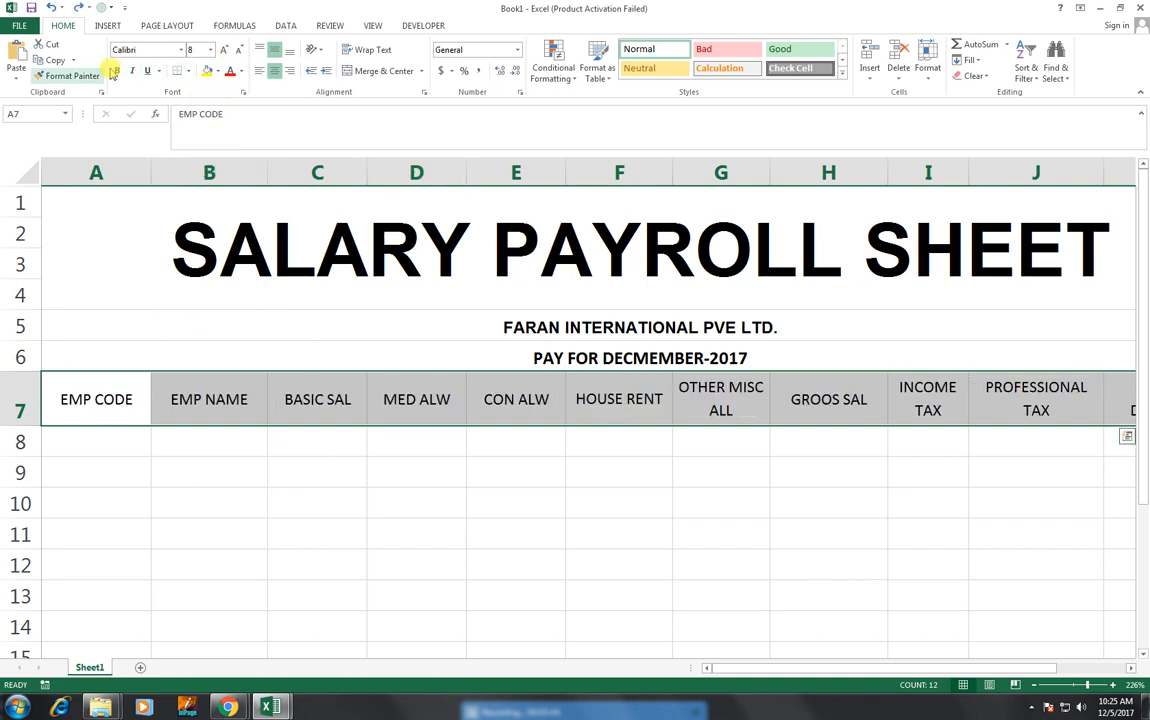
# - Make the headings in A7:L7 bold and auto-fit the widths of columns A to L
pyautogui.click(116, 71)
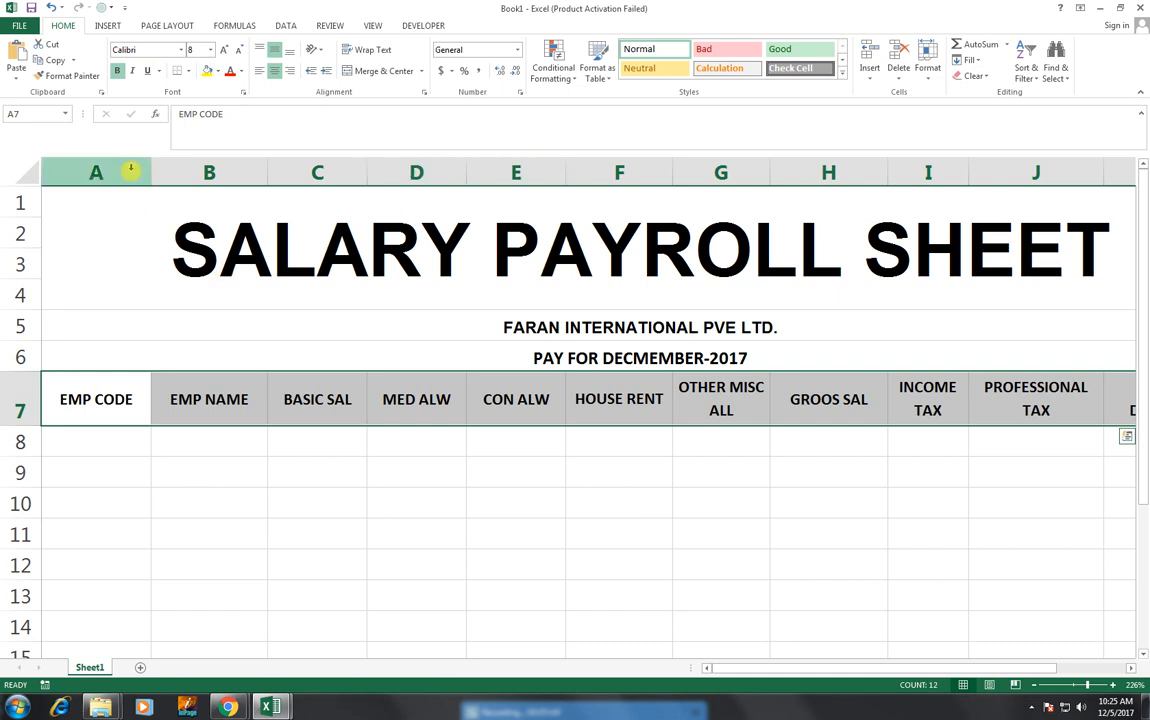
pyautogui.moveTo(130, 172)
pyautogui.mouseDown()
pyautogui.moveTo(1030, 214)
pyautogui.moveTo(1065, 239)
pyautogui.moveTo(1009, 211)
pyautogui.mouseUp()
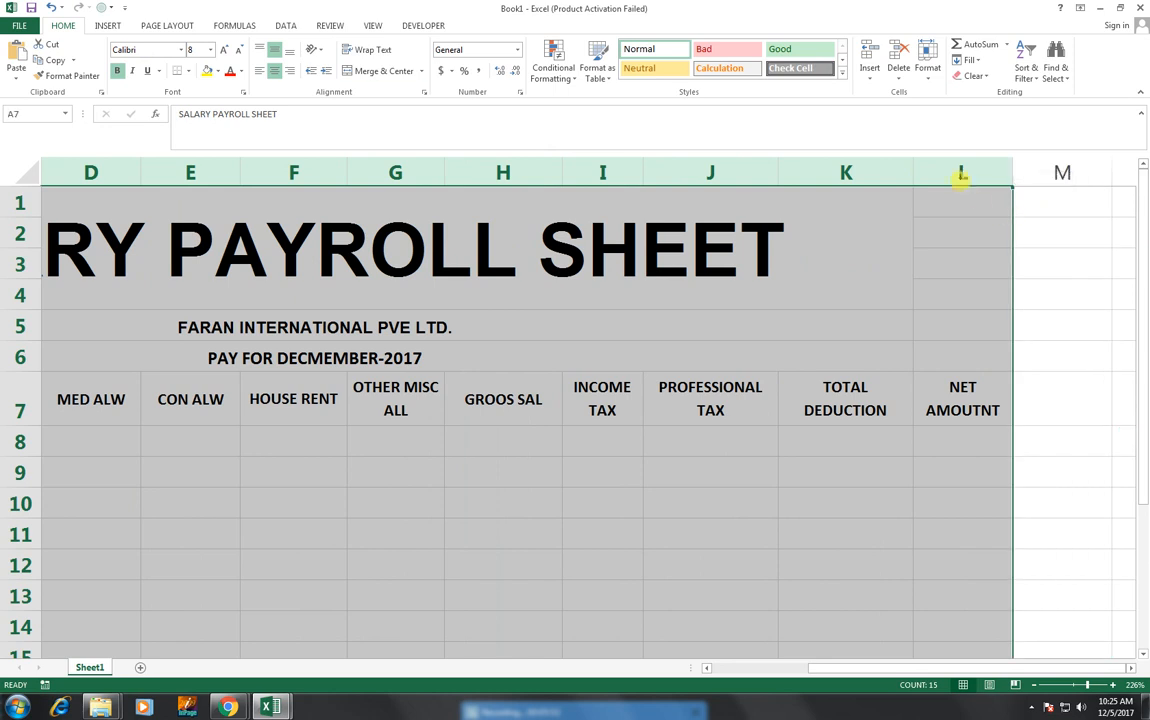
pyautogui.moveTo(914, 172); pyautogui.dragTo(914, 170)
pyautogui.doubleClick(914, 170)
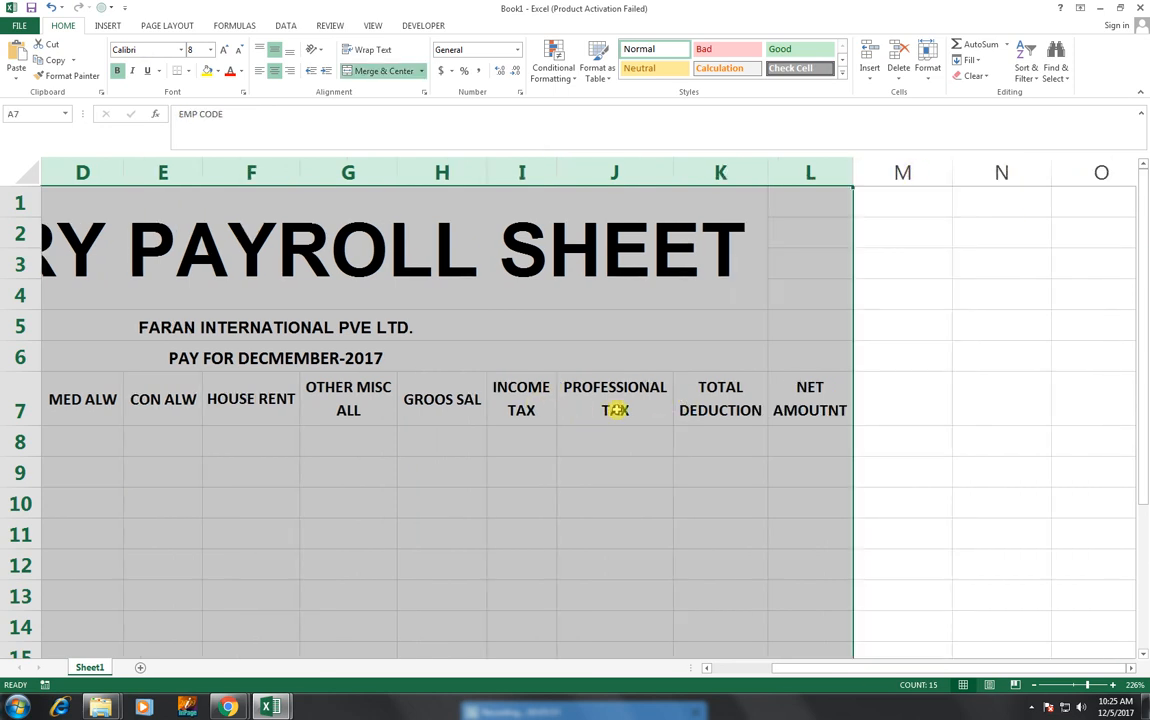
pyautogui.moveTo(922, 675); pyautogui.dragTo(872, 692)
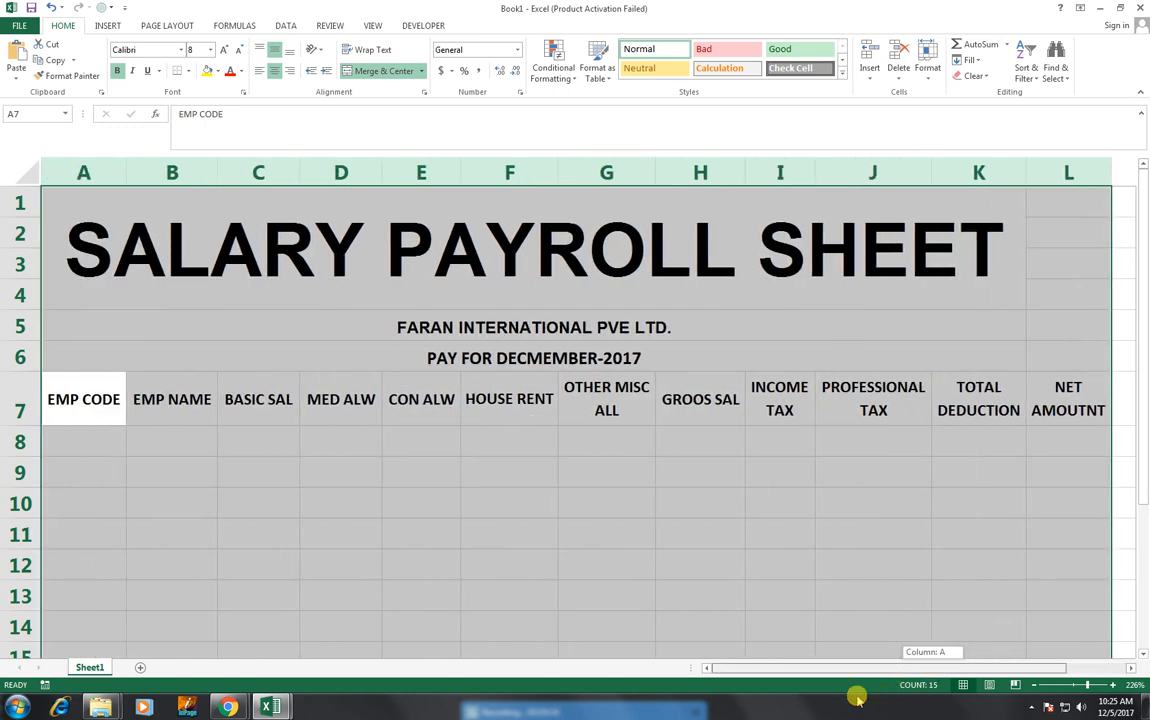
# - Extend the merged and centred "SALARY PAYROLL SHEET" title across A1:L4
pyautogui.click(910, 250)
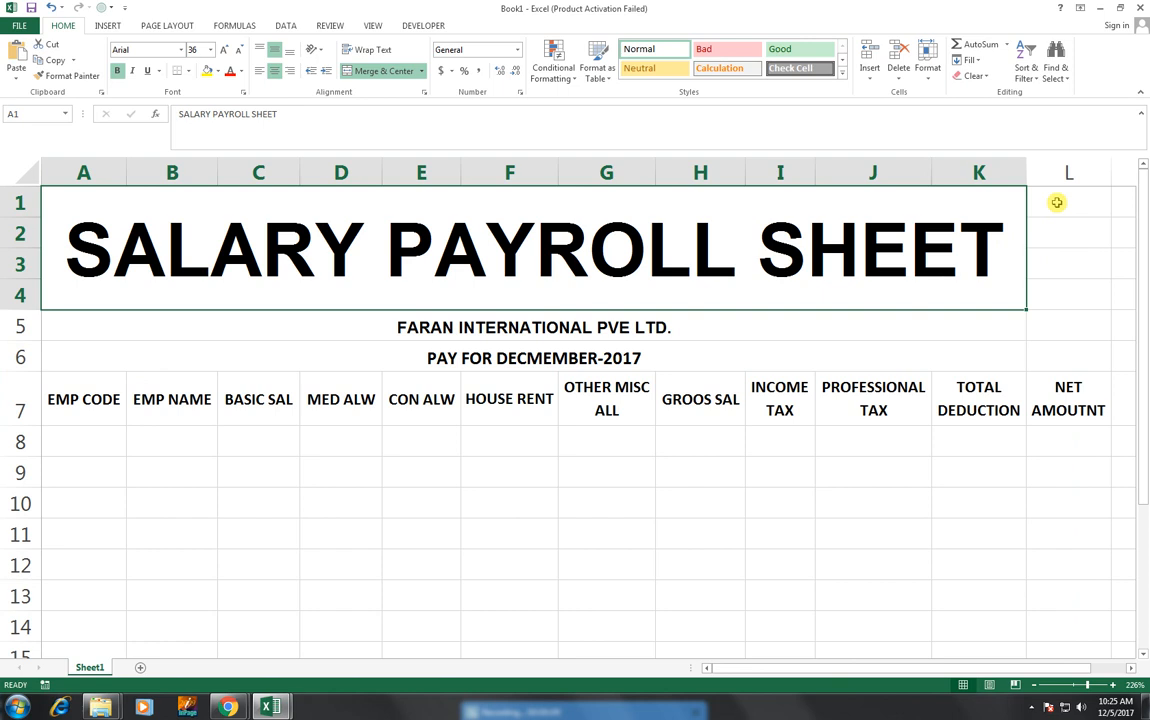
pyautogui.moveTo(1058, 202); pyautogui.dragTo(866, 300)
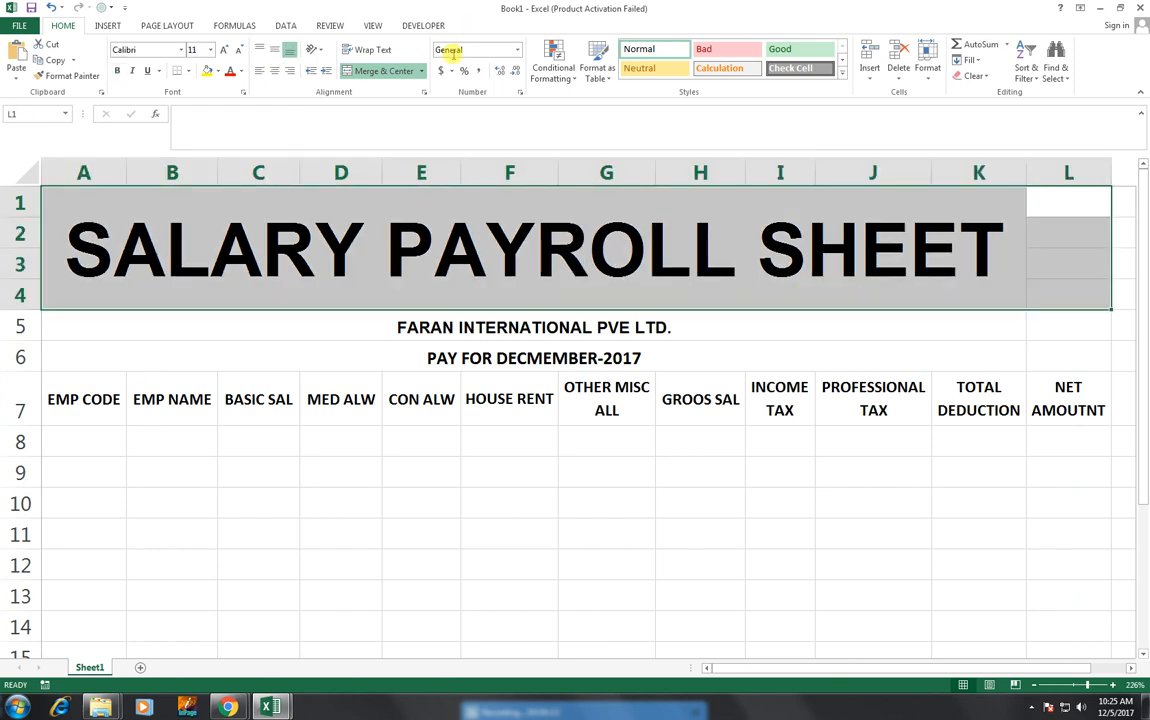
pyautogui.click(381, 80)
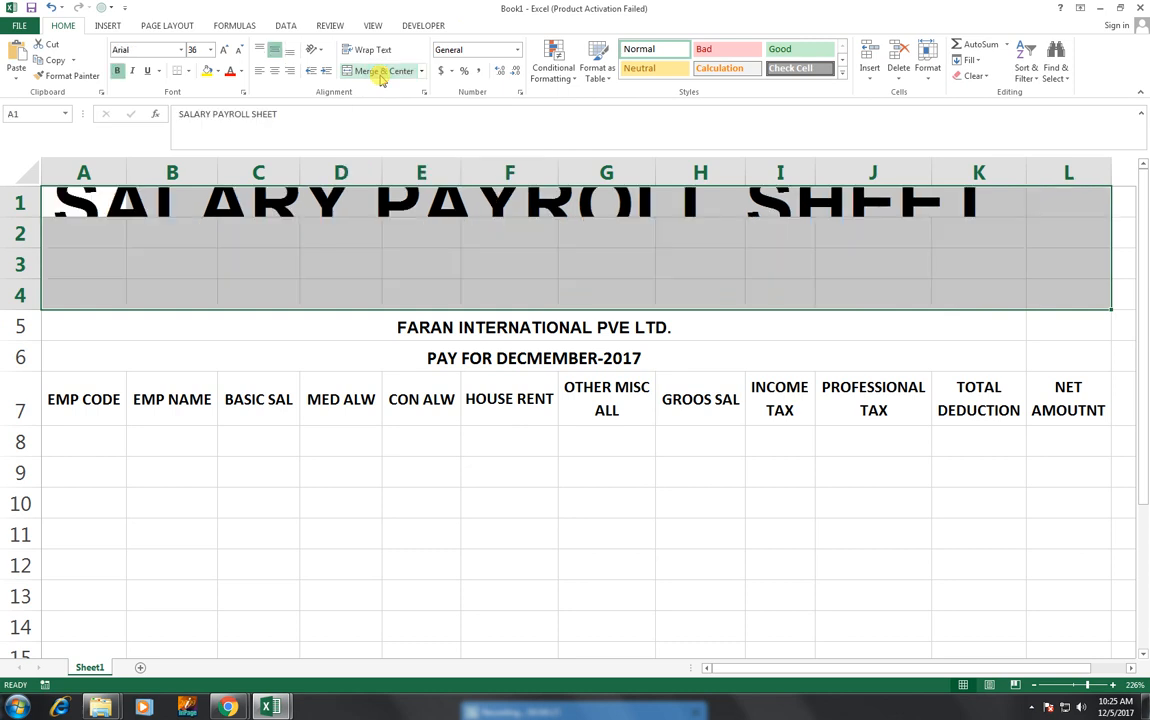
pyautogui.click(381, 80)
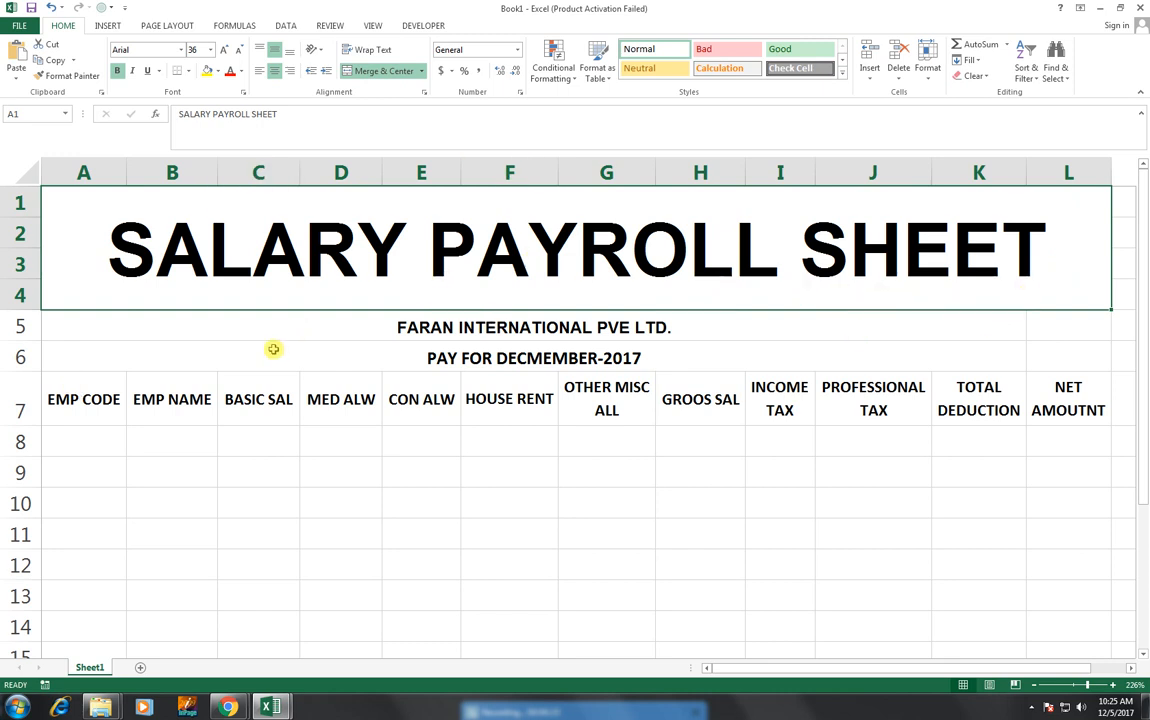
# - Apply all borders to the payroll table A7:L14 and outline it with a thick box border
pyautogui.click(335, 442)
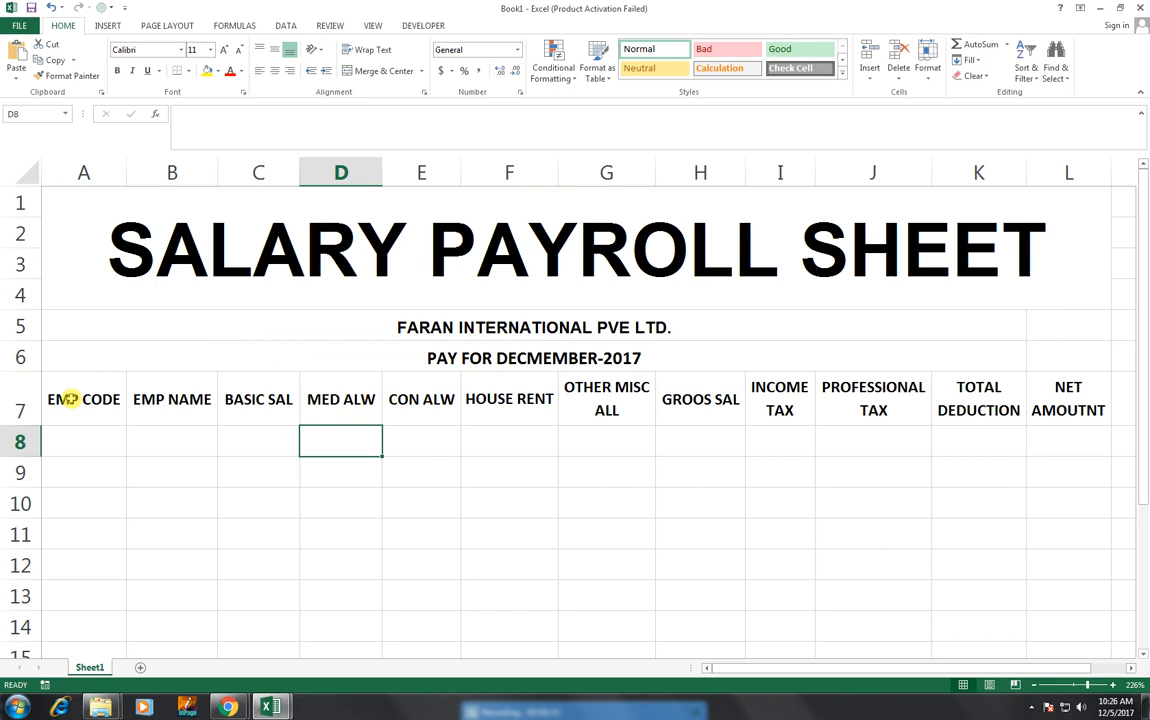
pyautogui.moveTo(70, 399); pyautogui.dragTo(1069, 636)
pyautogui.click(188, 71)
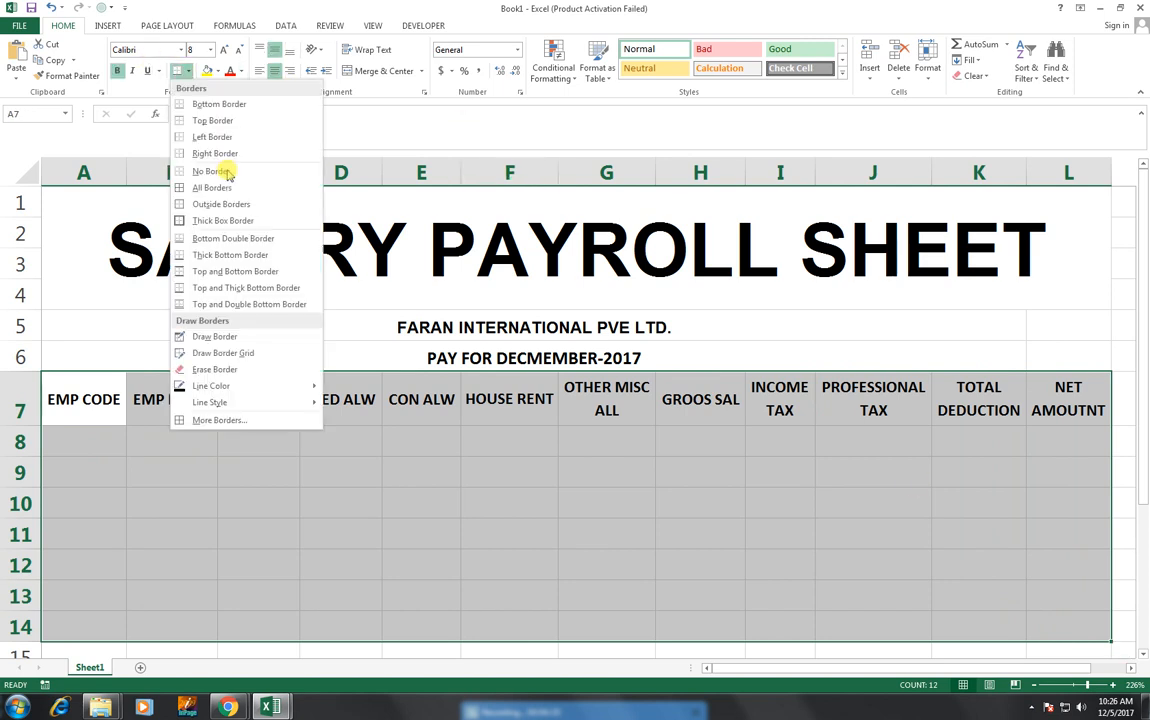
pyautogui.click(210, 188)
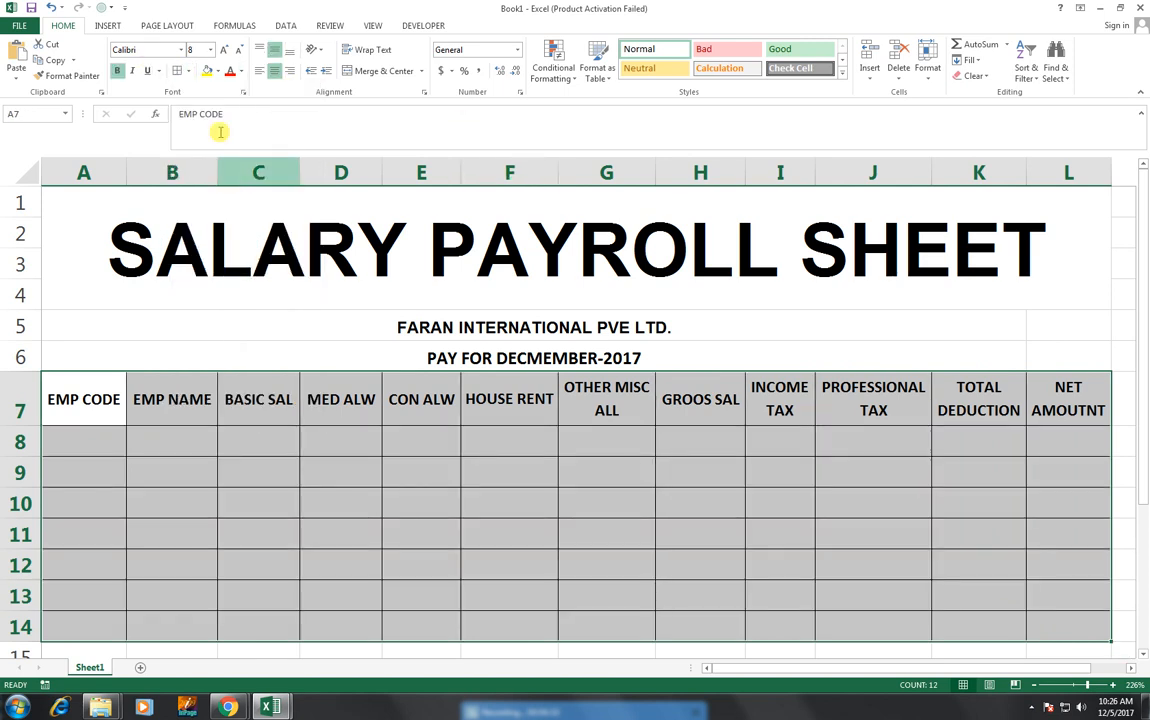
pyautogui.click(188, 70)
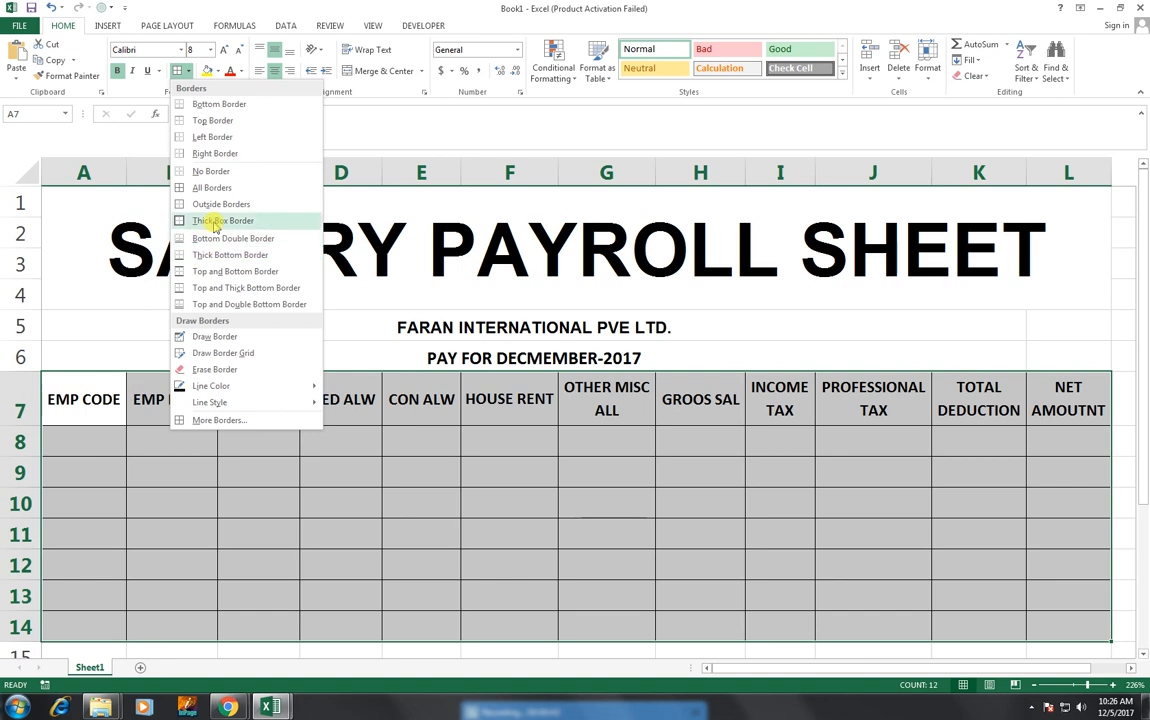
pyautogui.click(190, 200)
pyautogui.click(468, 472)
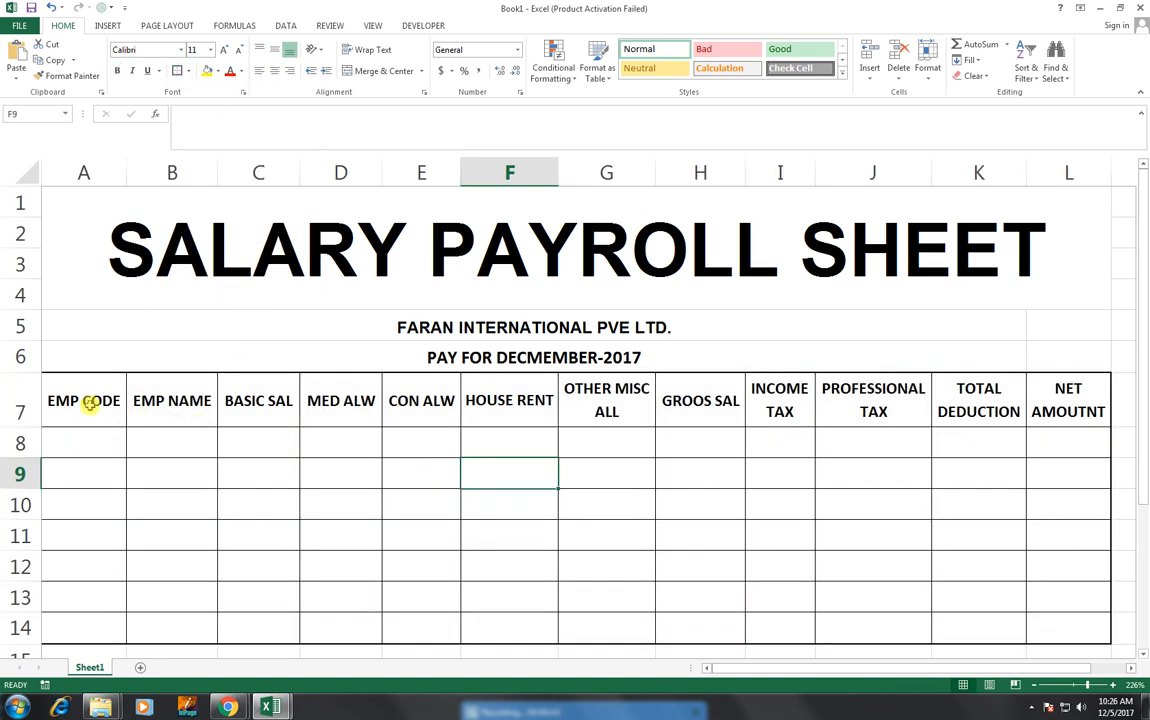
# - Enter employee code 110 in A8 and fill the codes down to A14 as a series increasing by one
pyautogui.moveTo(90, 404); pyautogui.dragTo(1040, 406)
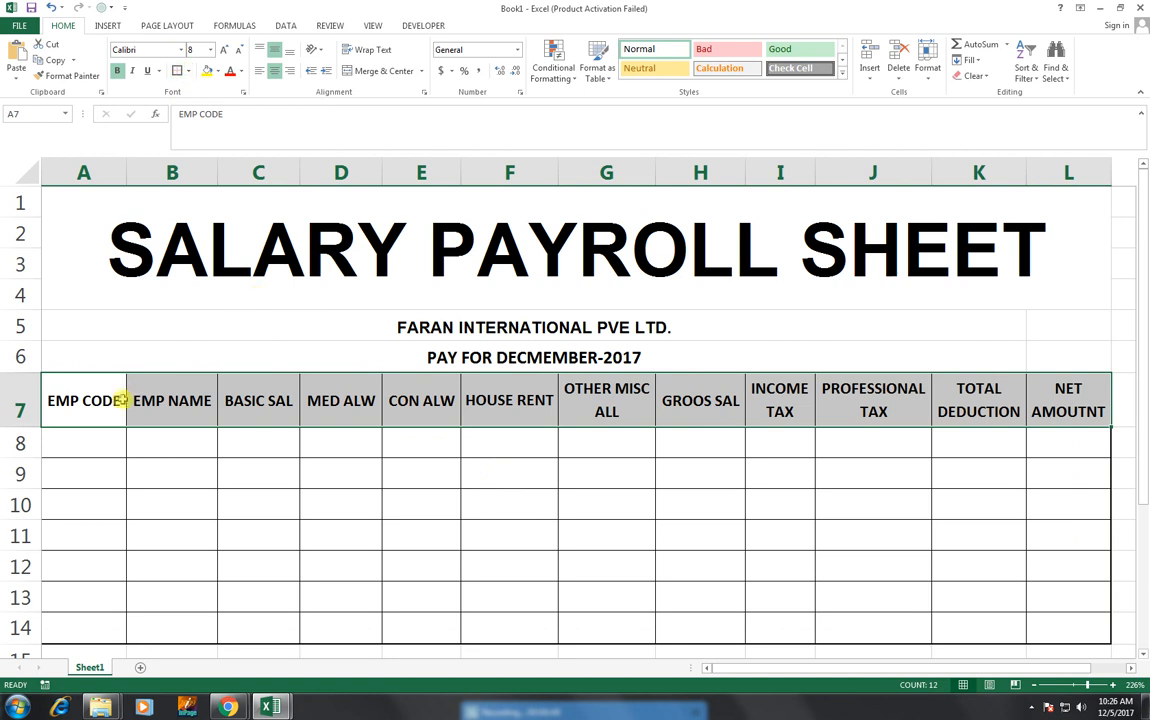
pyautogui.click(105, 442)
pyautogui.write('110')
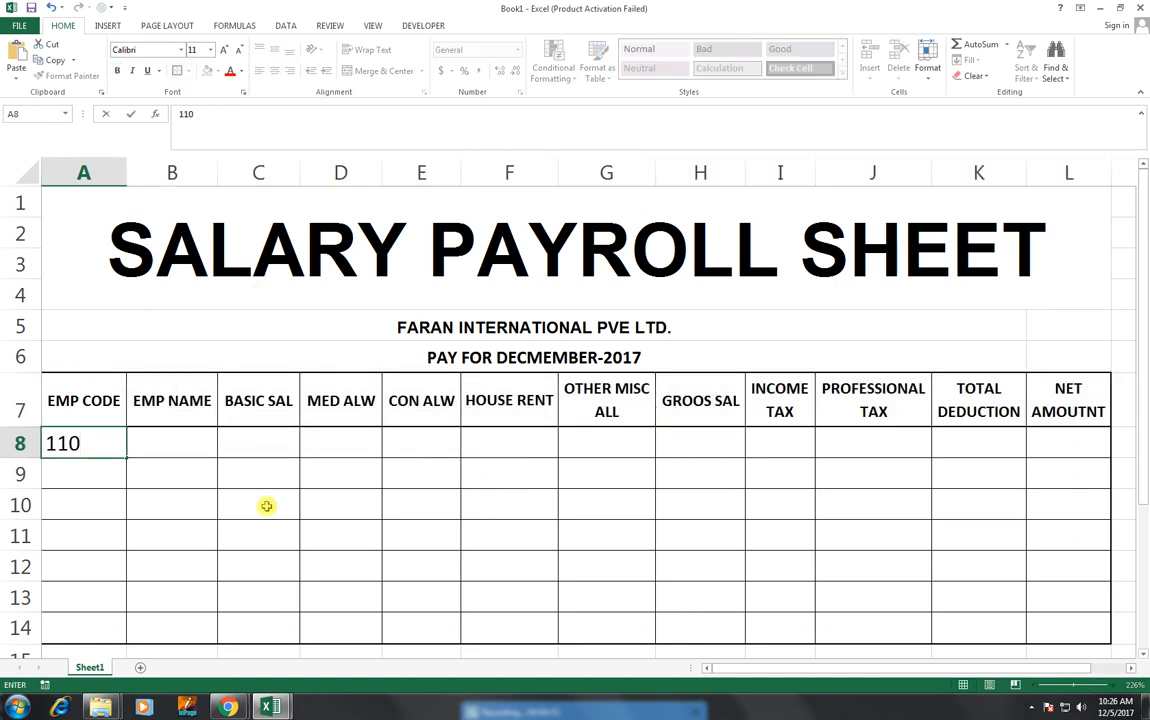
pyautogui.press('Return')
pyautogui.press('Up')
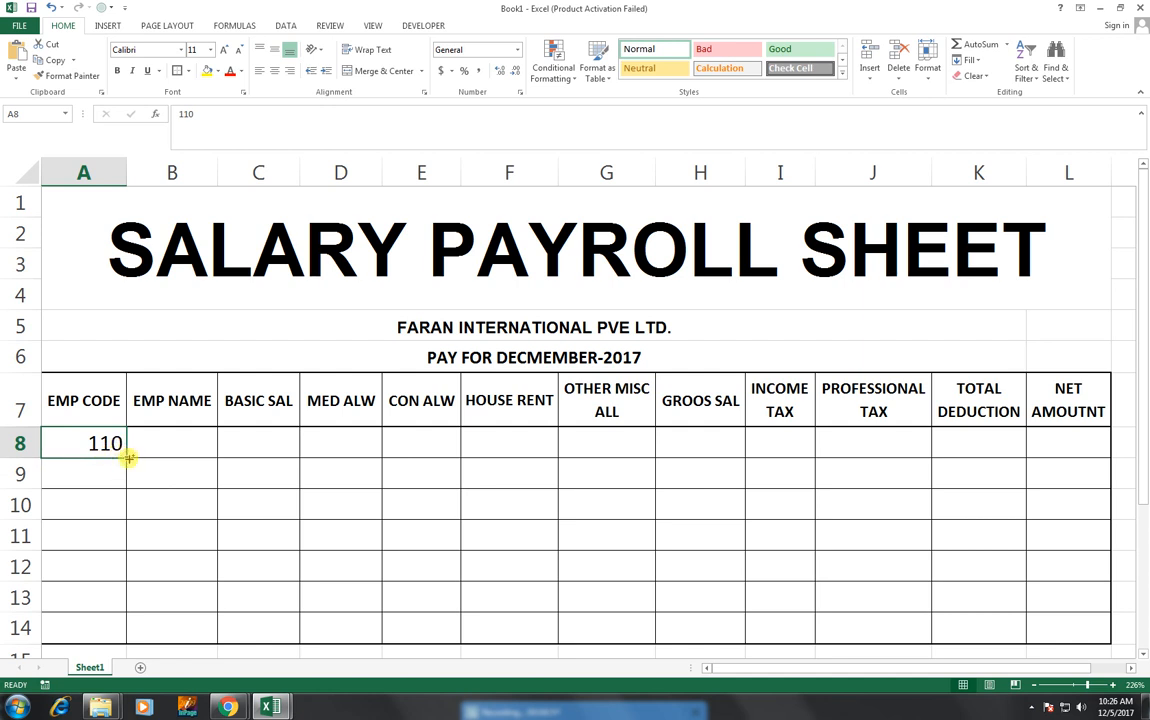
pyautogui.moveTo(127, 457); pyautogui.dragTo(128, 457)
pyautogui.moveTo(125, 458); pyautogui.dragTo(110, 630)
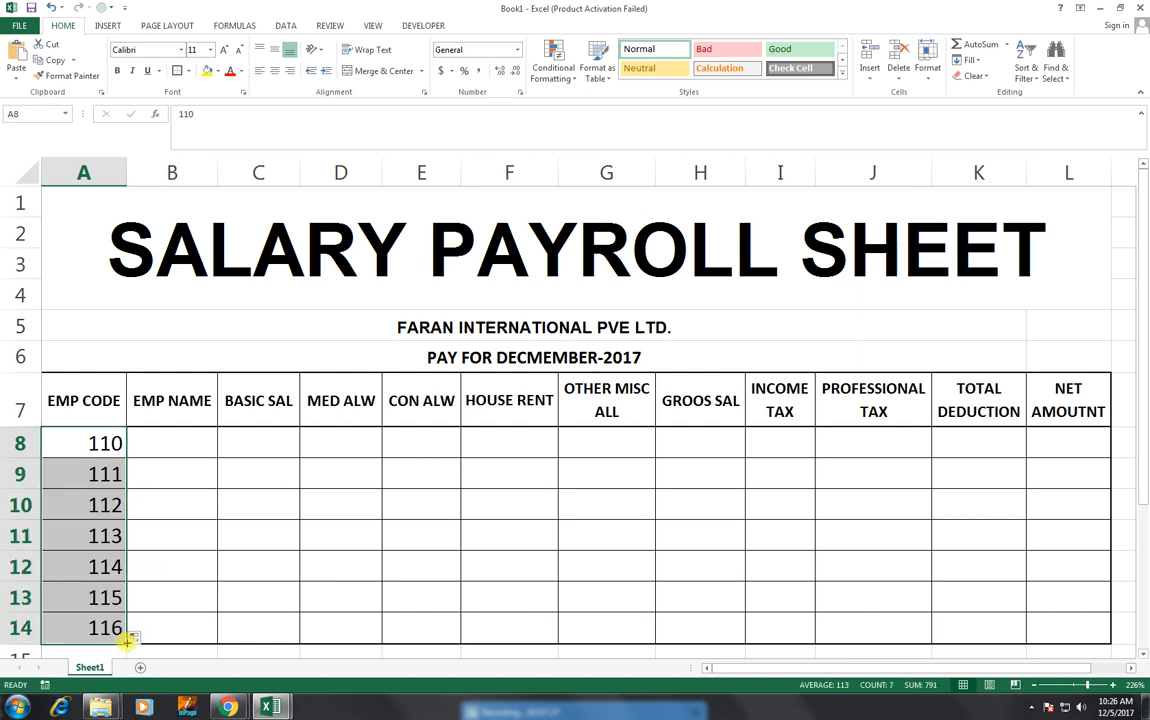
# - Enter the first four employees' names in B8:B11 of the EMP NAME column
pyautogui.click(145, 448)
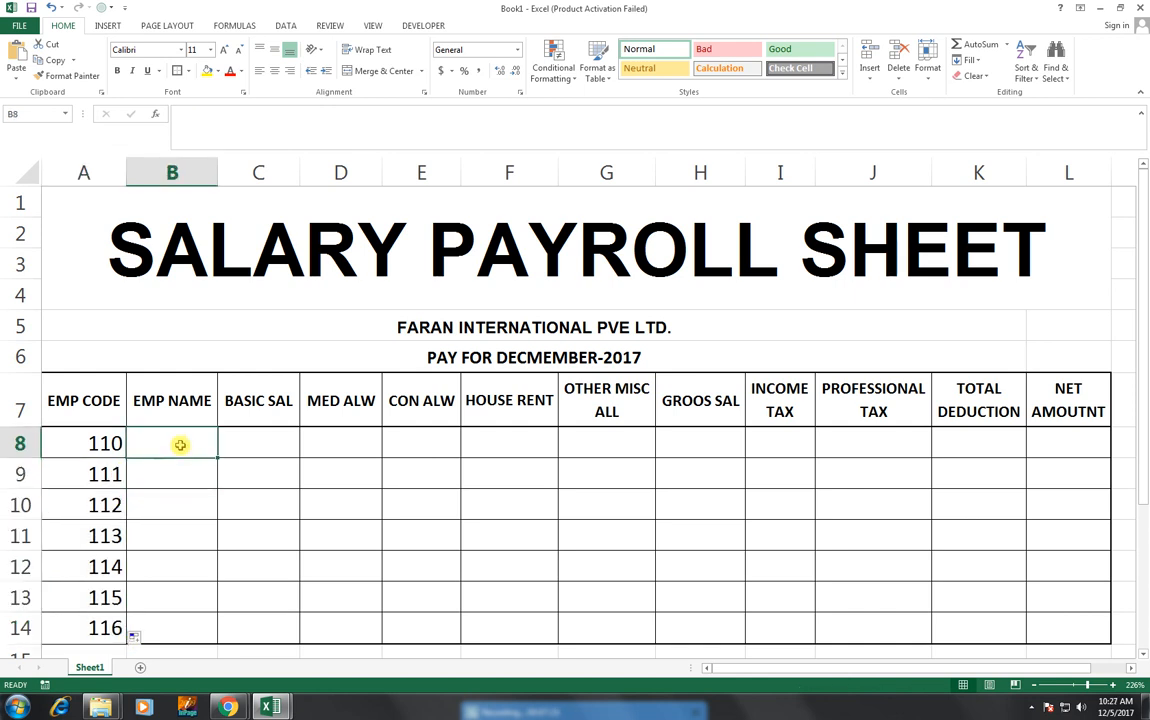
pyautogui.write('AHSAN')
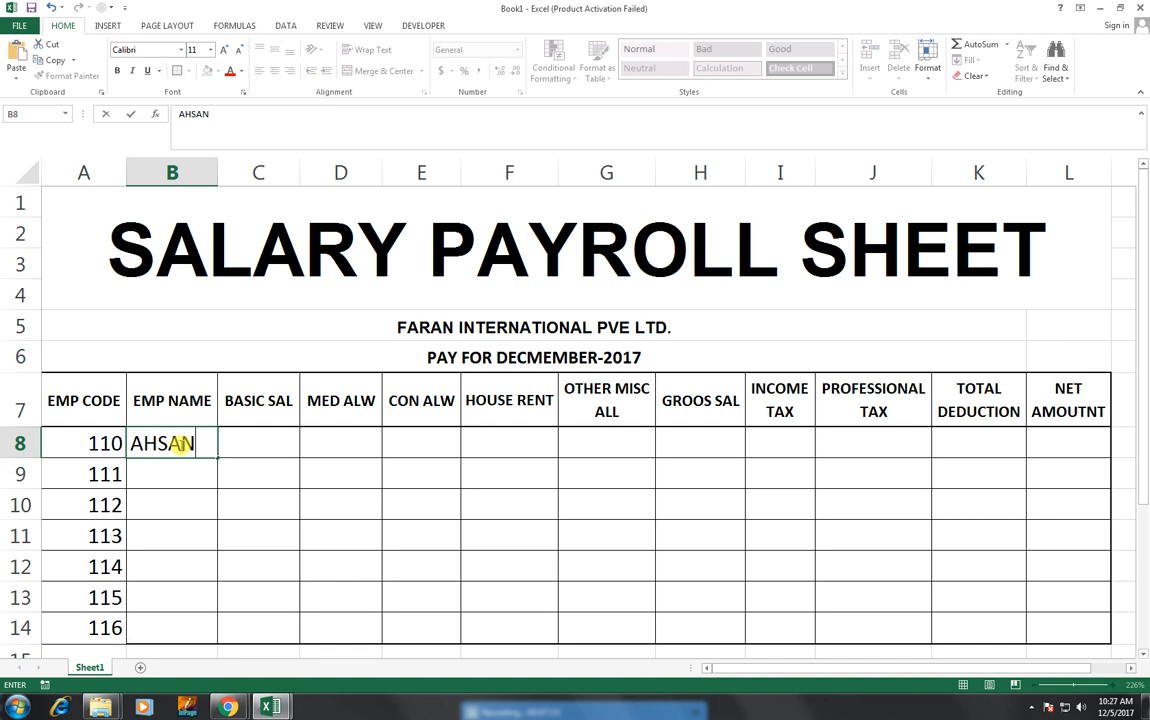
pyautogui.press('Return')
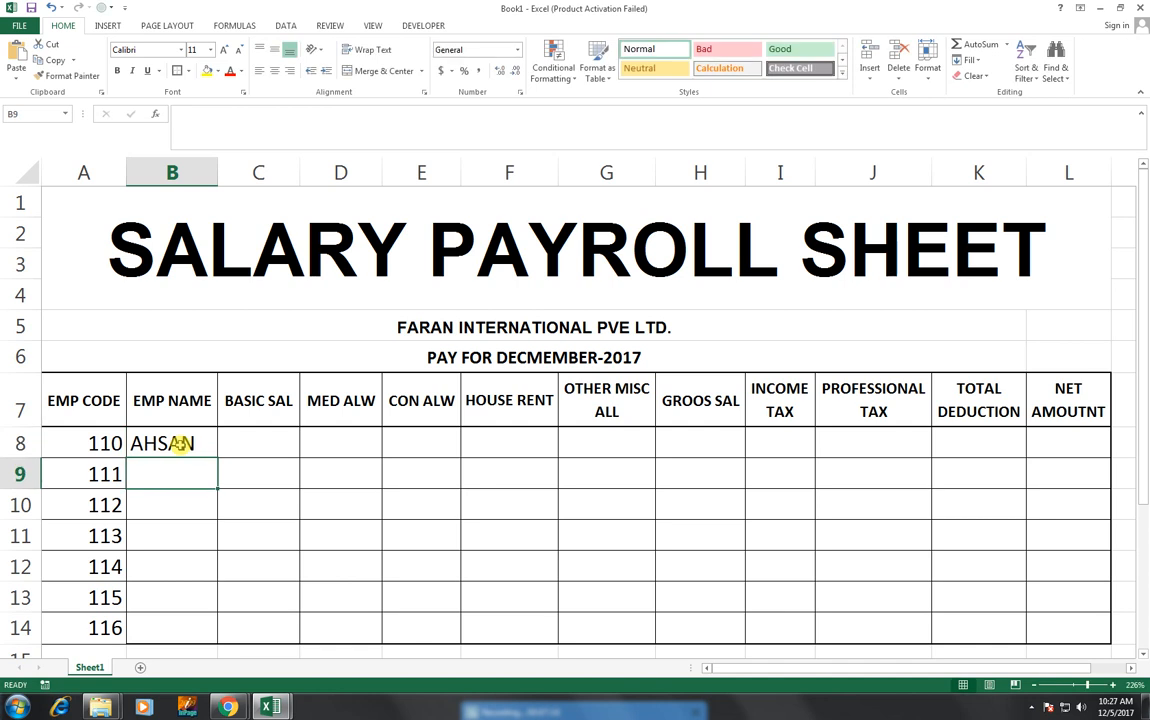
pyautogui.write('S')
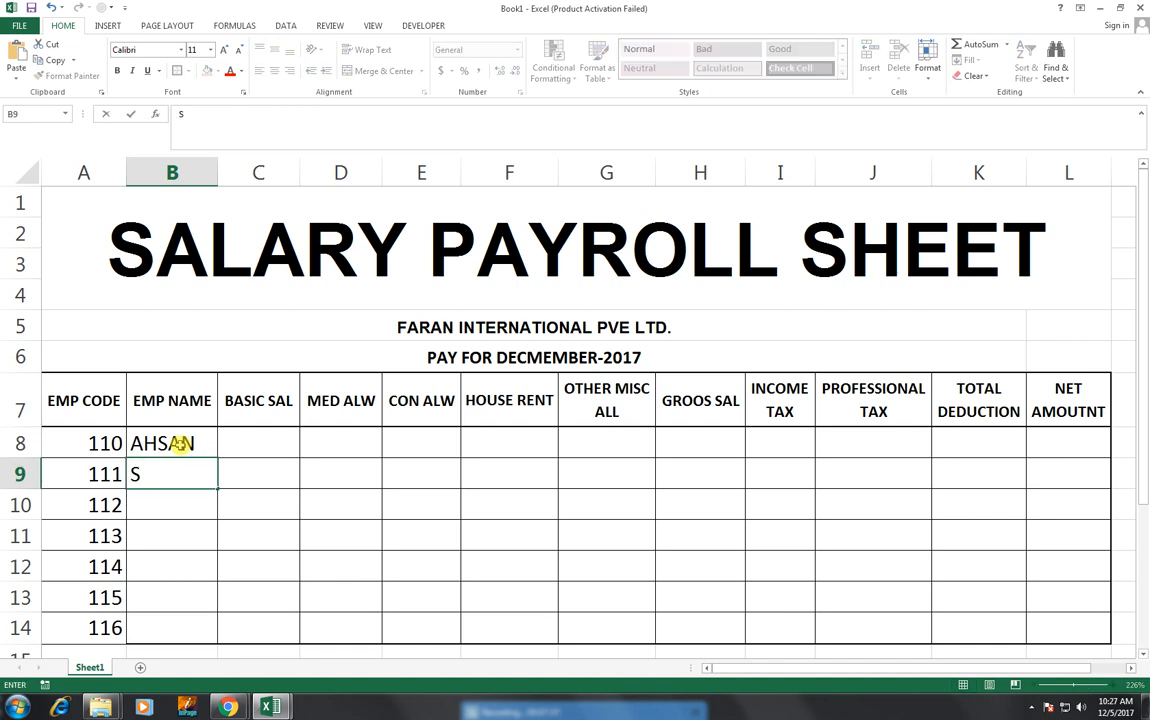
pyautogui.write('HAHID')
pyautogui.press('Return')
pyautogui.write('FARHAN')
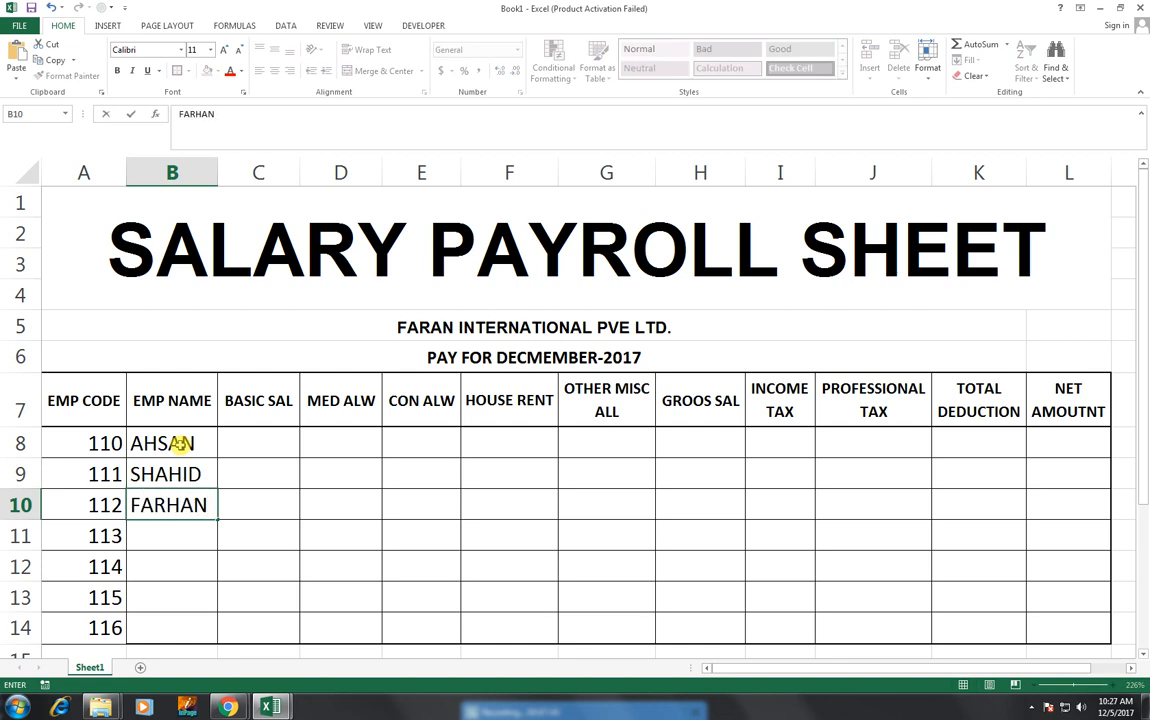
pyautogui.press('Return')
pyautogui.write('SHOAIN')
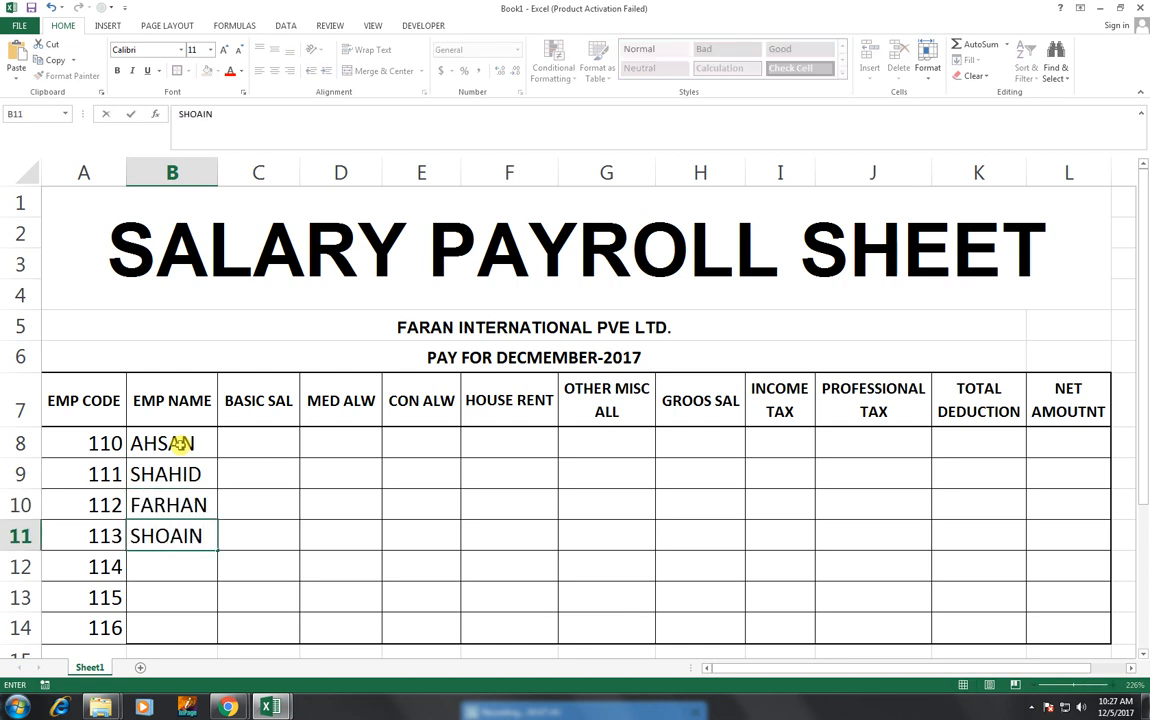
pyautogui.press('BackSpace')
pyautogui.write('B')
pyautogui.press('Return')
# - Enter the remaining three employees' names in B12:B14
pyautogui.write('WAQ')
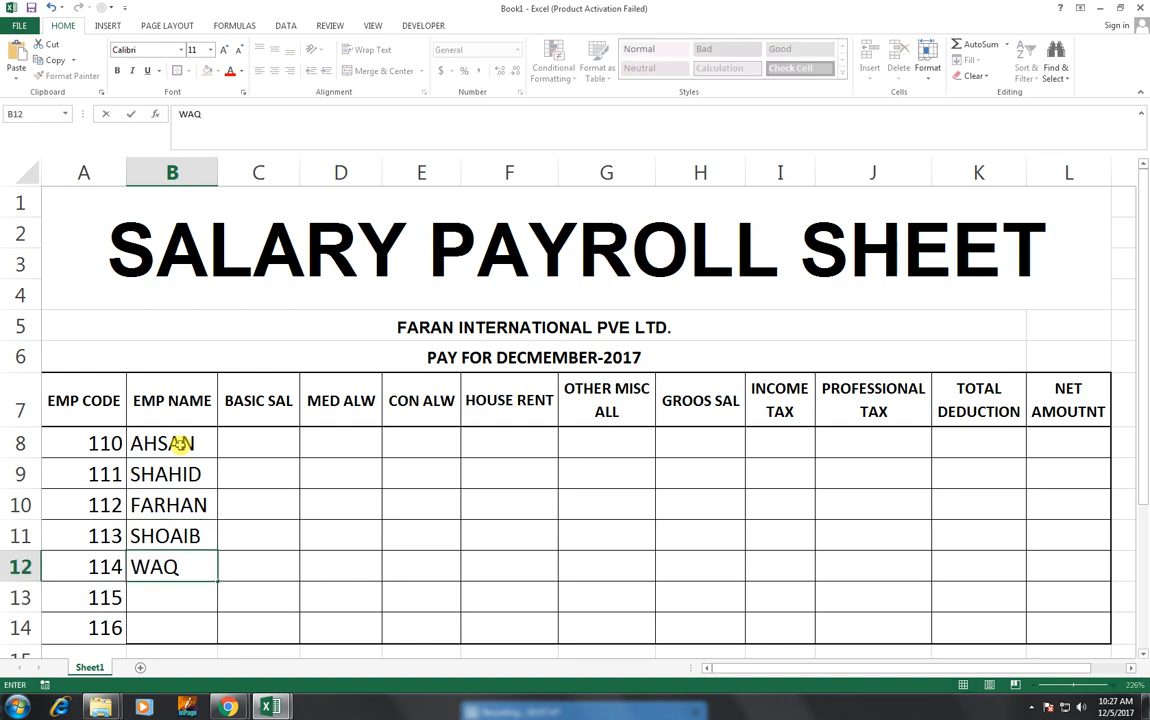
pyautogui.write('AS')
pyautogui.press('Return')
pyautogui.write('IMR')
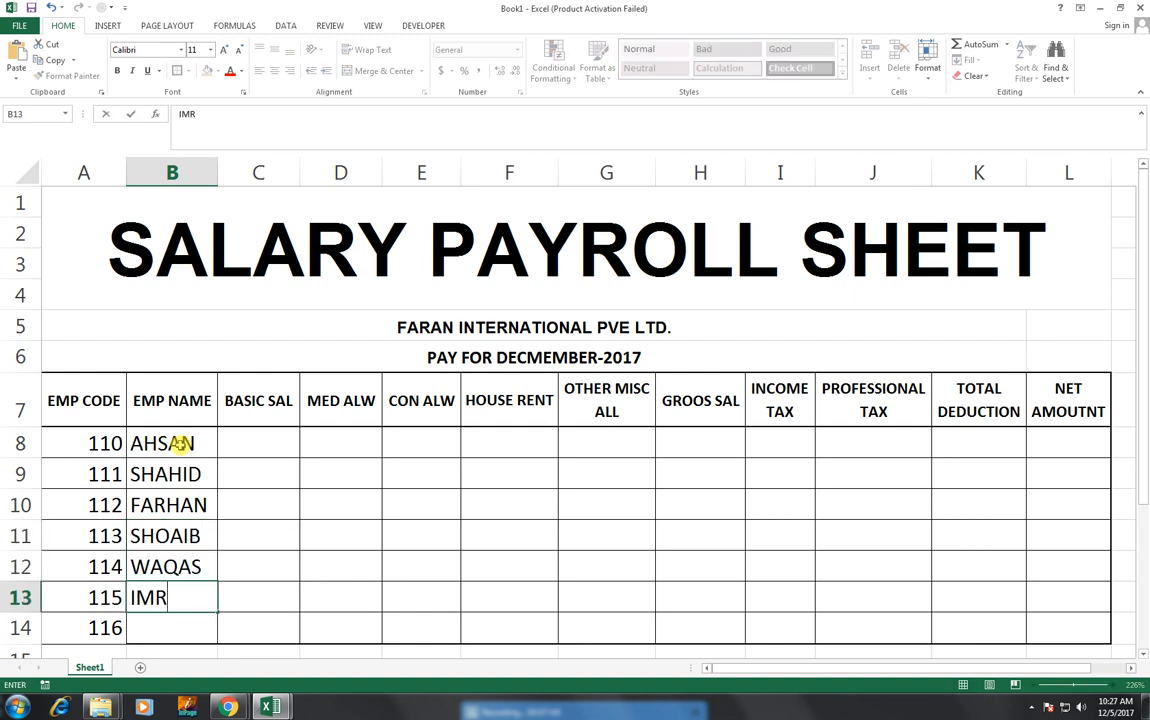
pyautogui.write('AN')
pyautogui.press('Return')
pyautogui.write('REHAN')
pyautogui.hotkey('ctrl', 'Return')
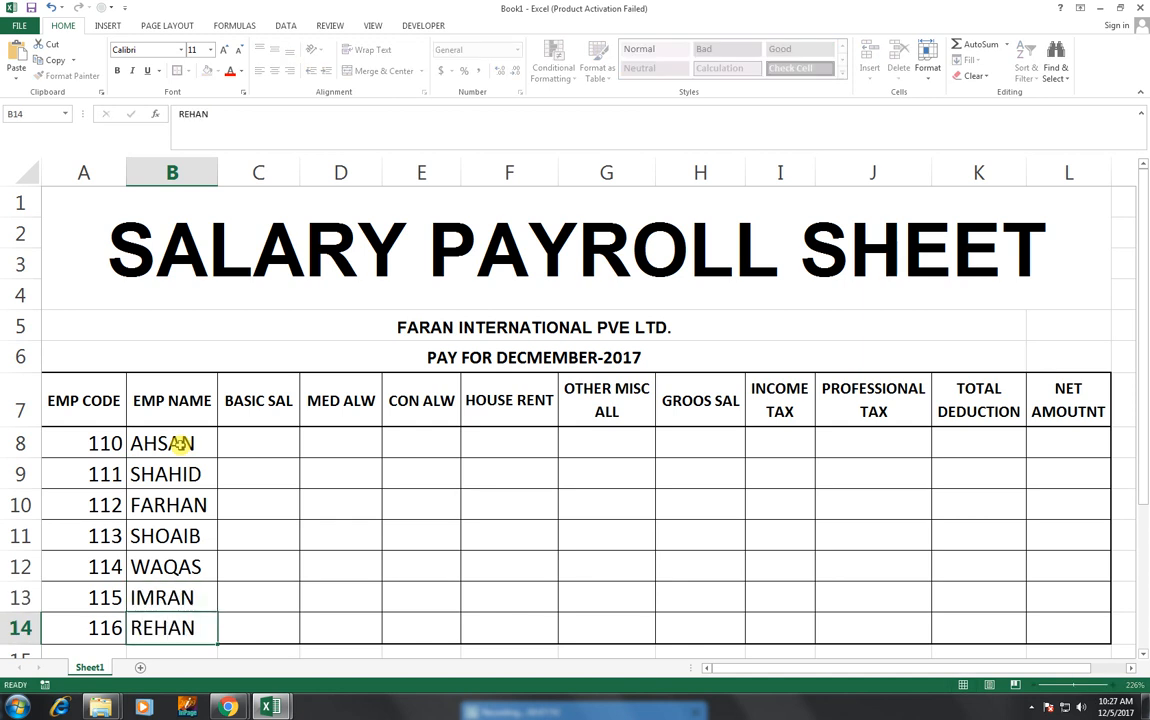
pyautogui.press('Return')
pyautogui.scroll(1, 246, 441)
# - Enter the basic salaries 50000, 40000, 60000 and 65000 in C8:C11
pyautogui.click(253, 441)
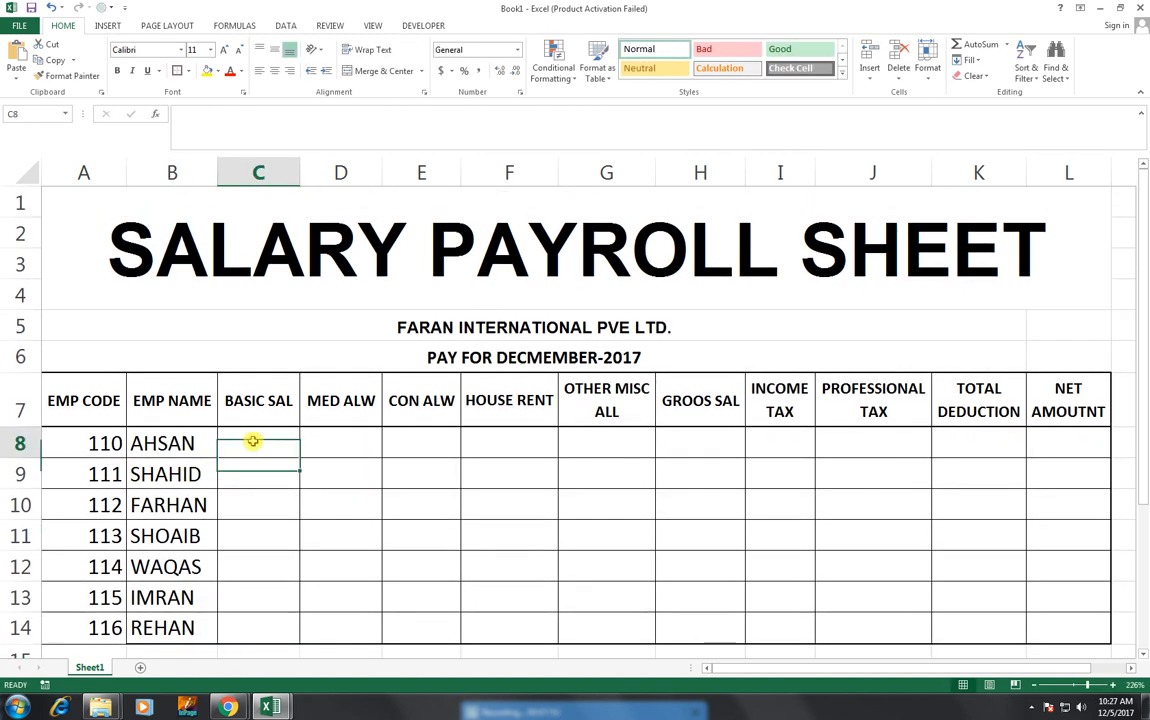
pyautogui.write('5000')
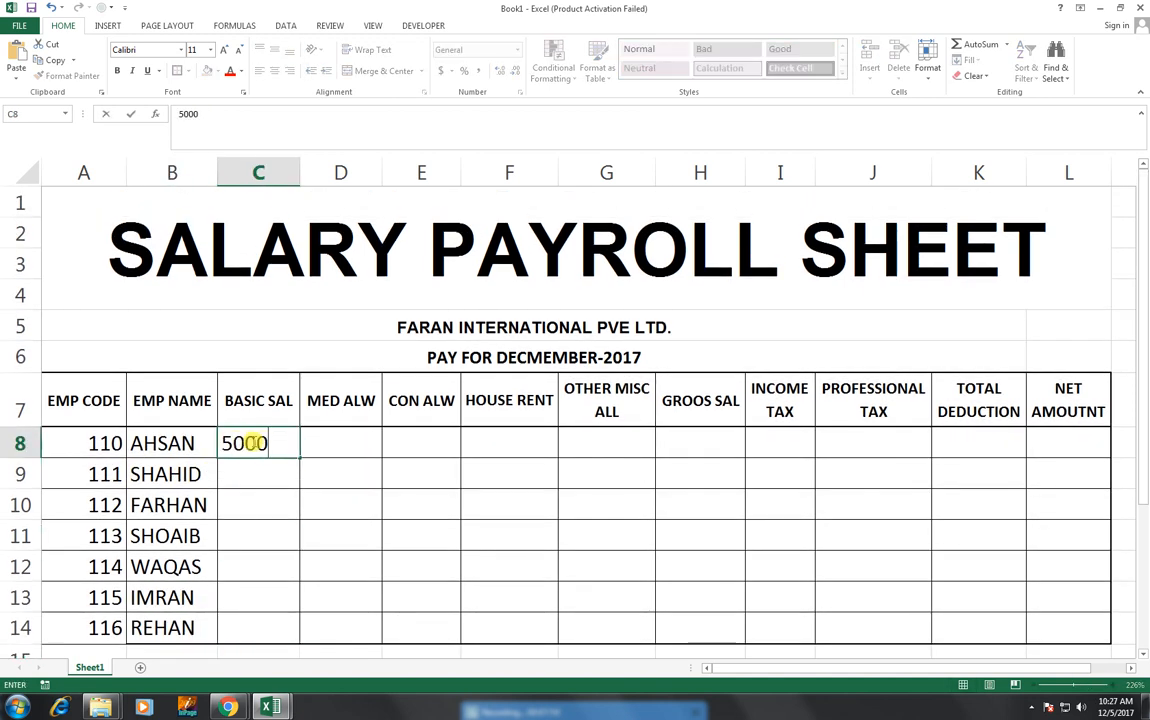
pyautogui.write('0')
pyautogui.press('Return')
pyautogui.write('4')
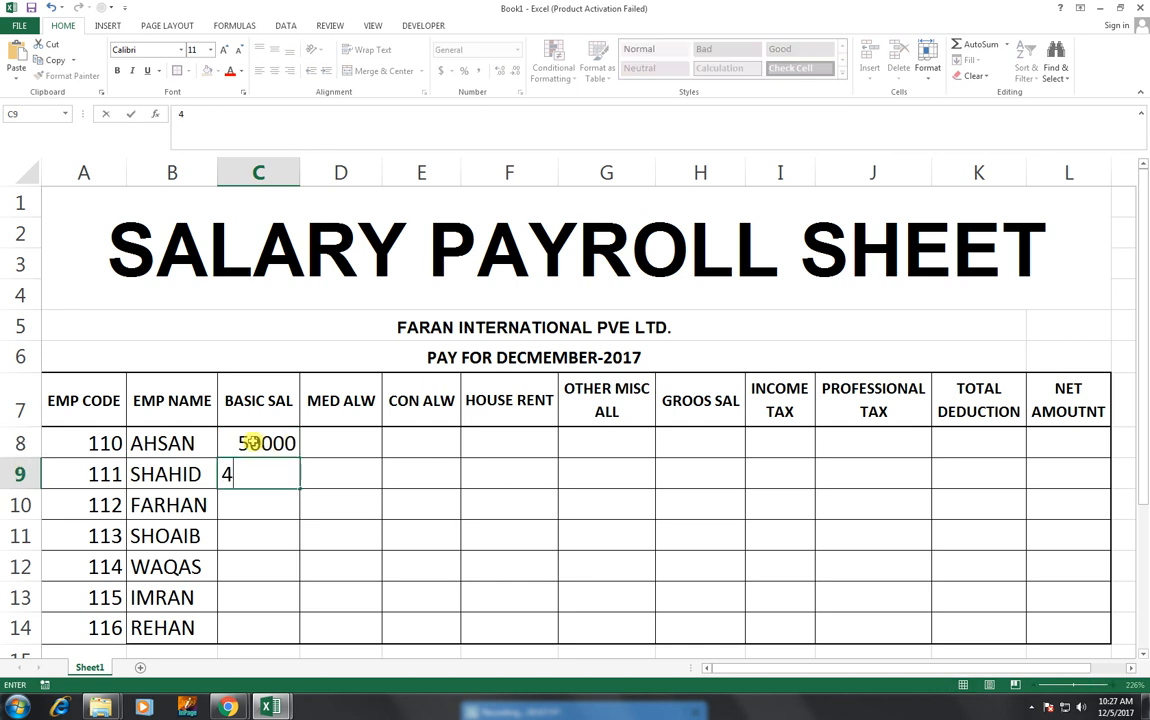
pyautogui.write('0000')
pyautogui.press('Return')
pyautogui.write('6000')
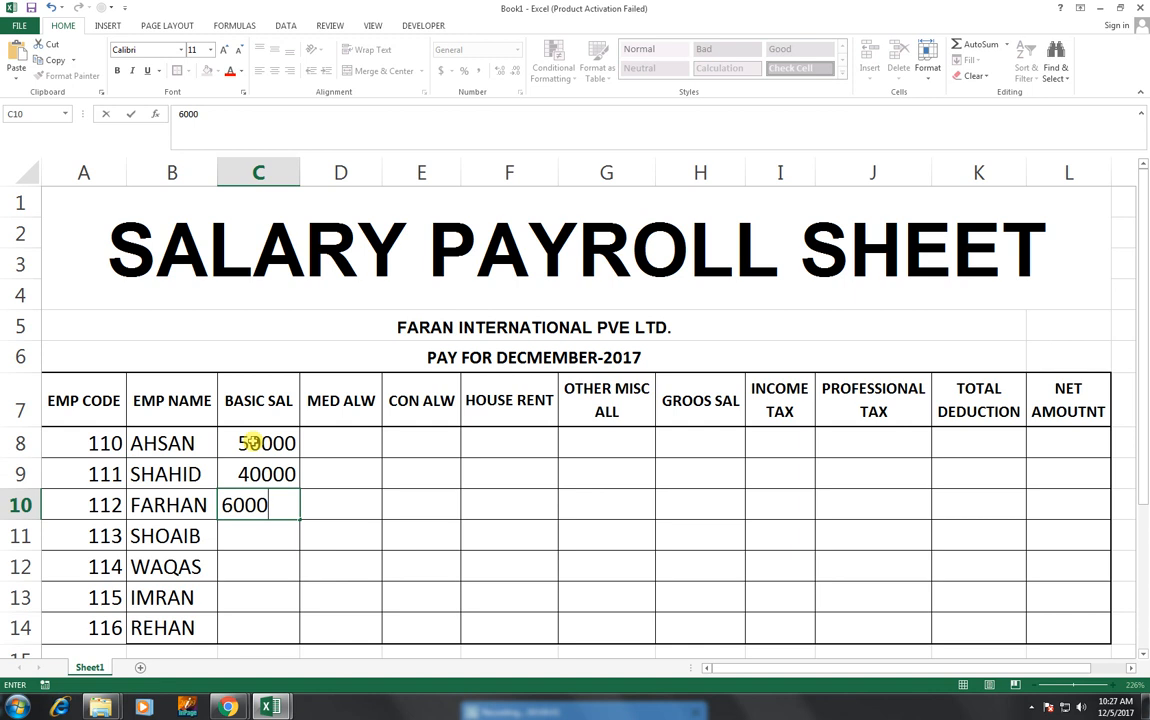
pyautogui.write('0')
pyautogui.press('Return')
pyautogui.write('65000')
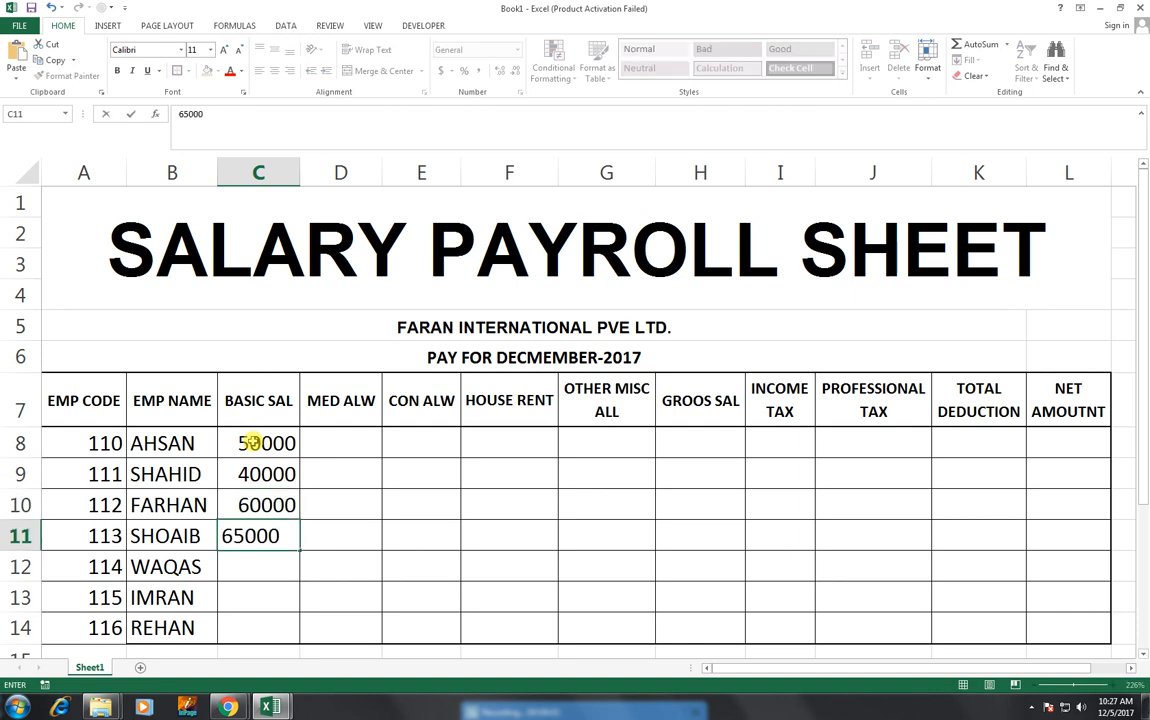
pyautogui.press('Return')
# - Enter the basic salaries 80000, 23656 and 35000 in C12:C14
pyautogui.write('8000')
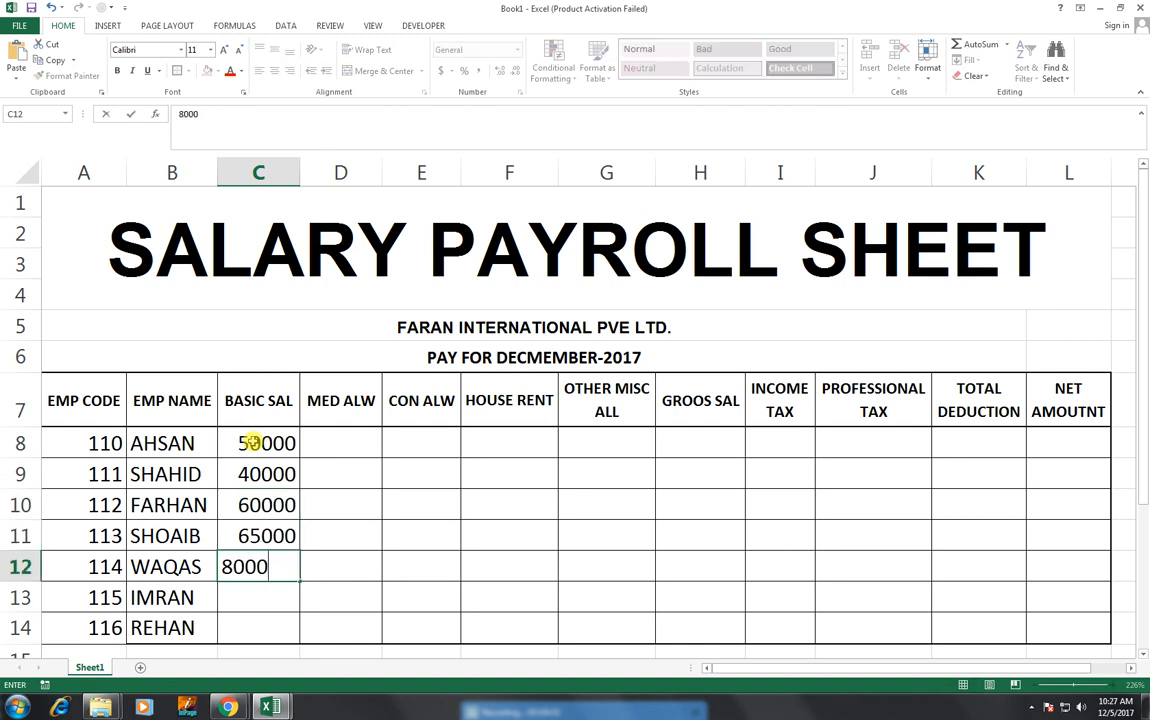
pyautogui.write('0')
pyautogui.press('Return')
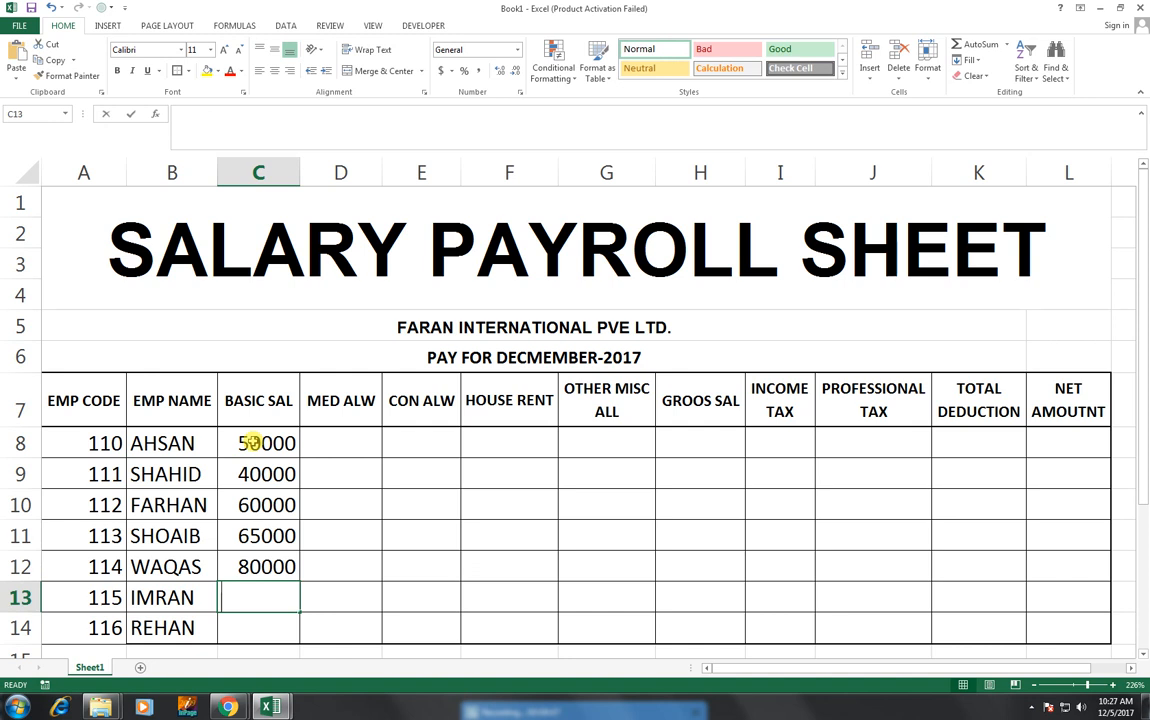
pyautogui.write('23656')
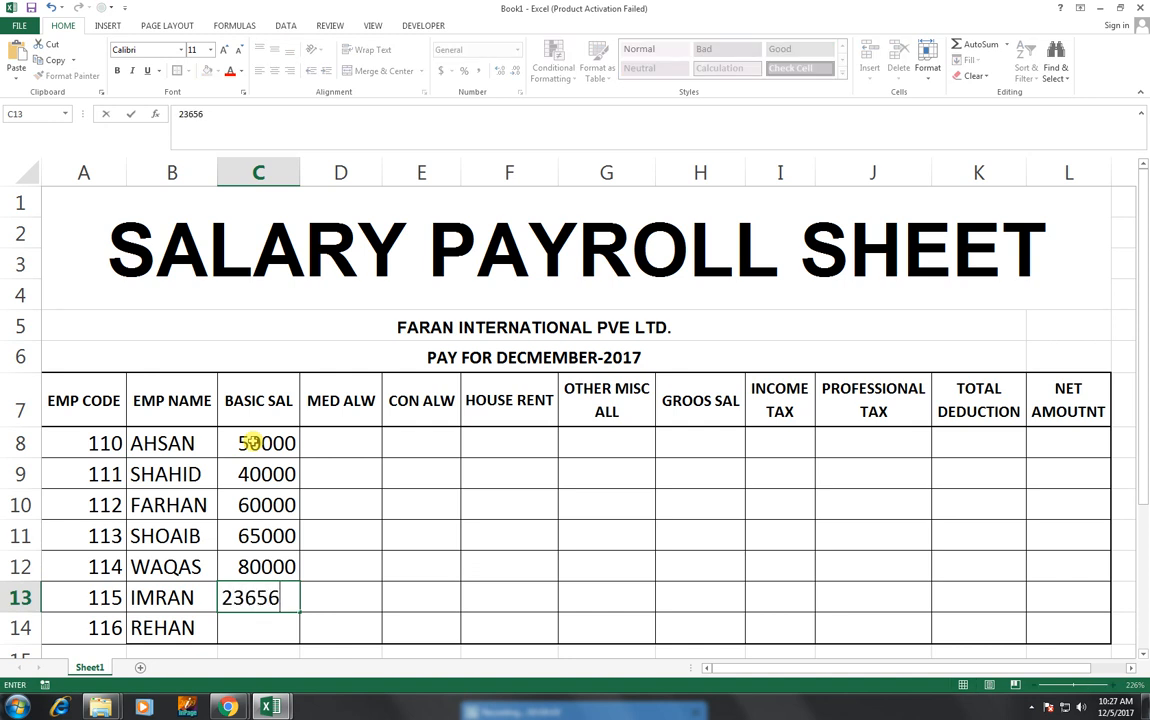
pyautogui.press('Return')
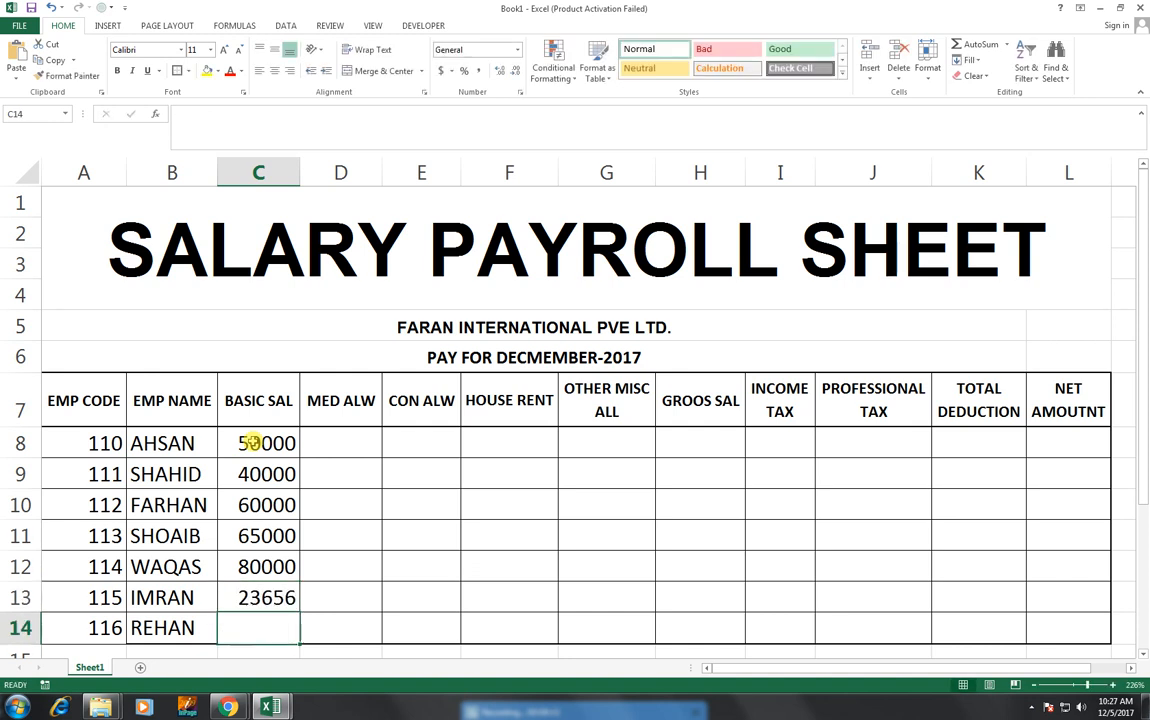
pyautogui.write('35000')
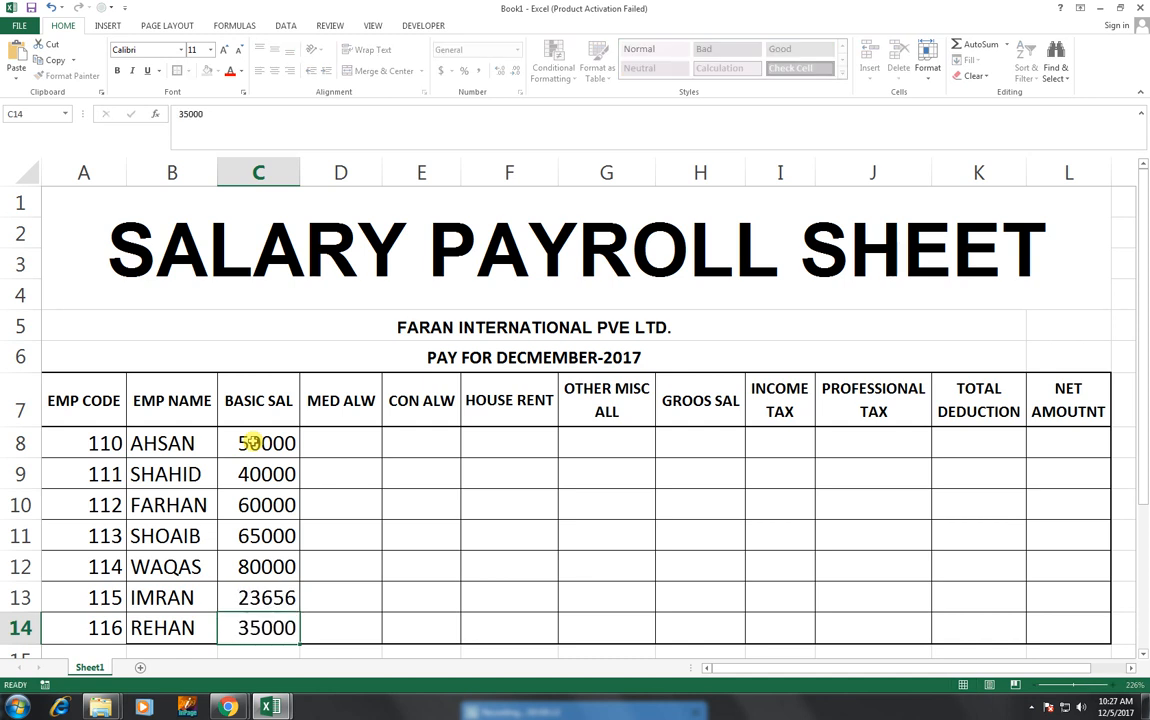
pyautogui.press('Tab')
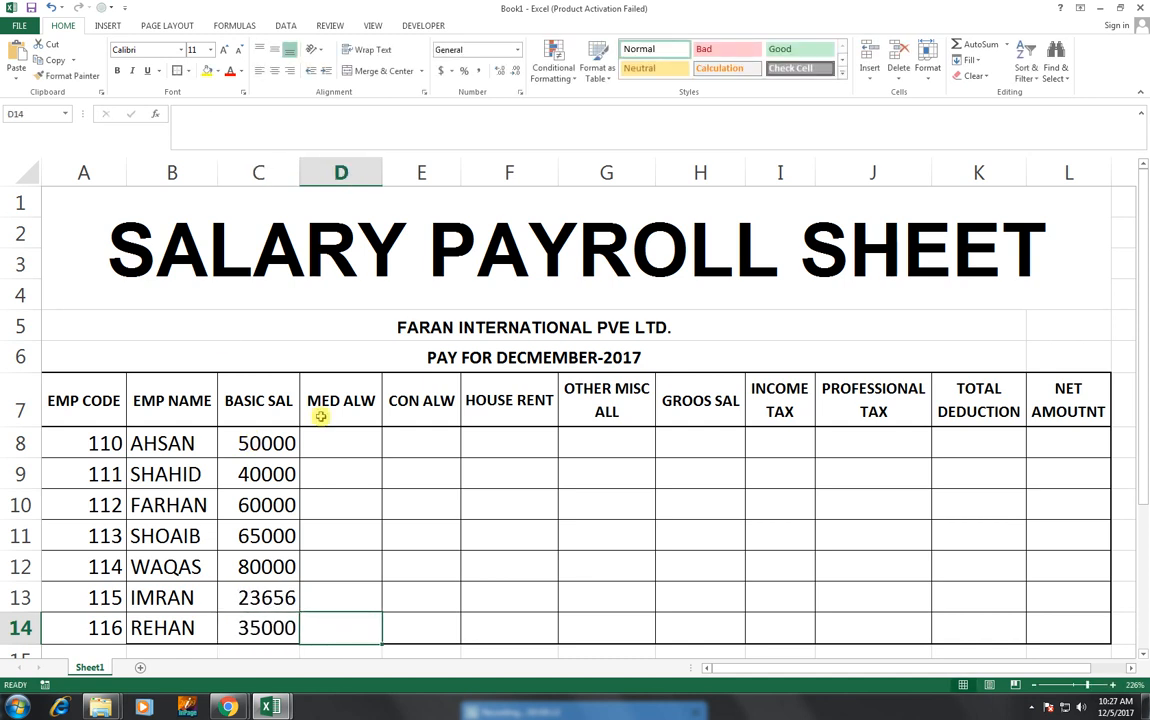
# - Calculate the medical allowance in D8 with =C8*20% and fill the formula down to D14
pyautogui.click(305, 378)
pyautogui.click(326, 433)
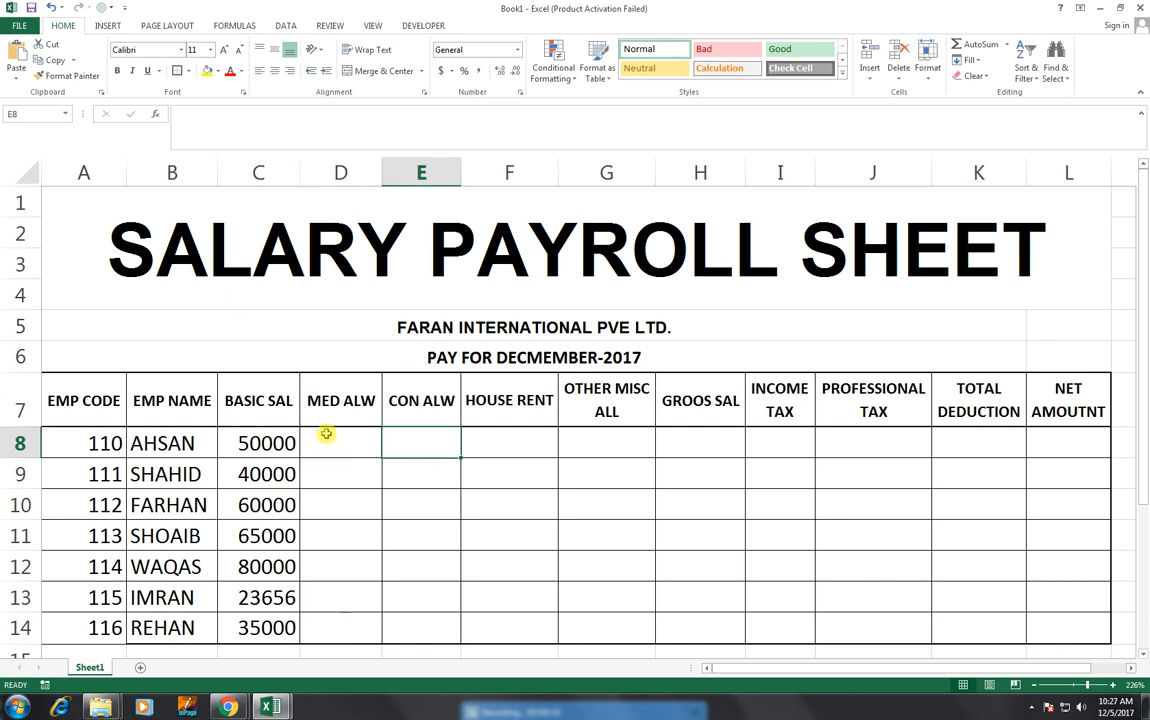
pyautogui.write('=')
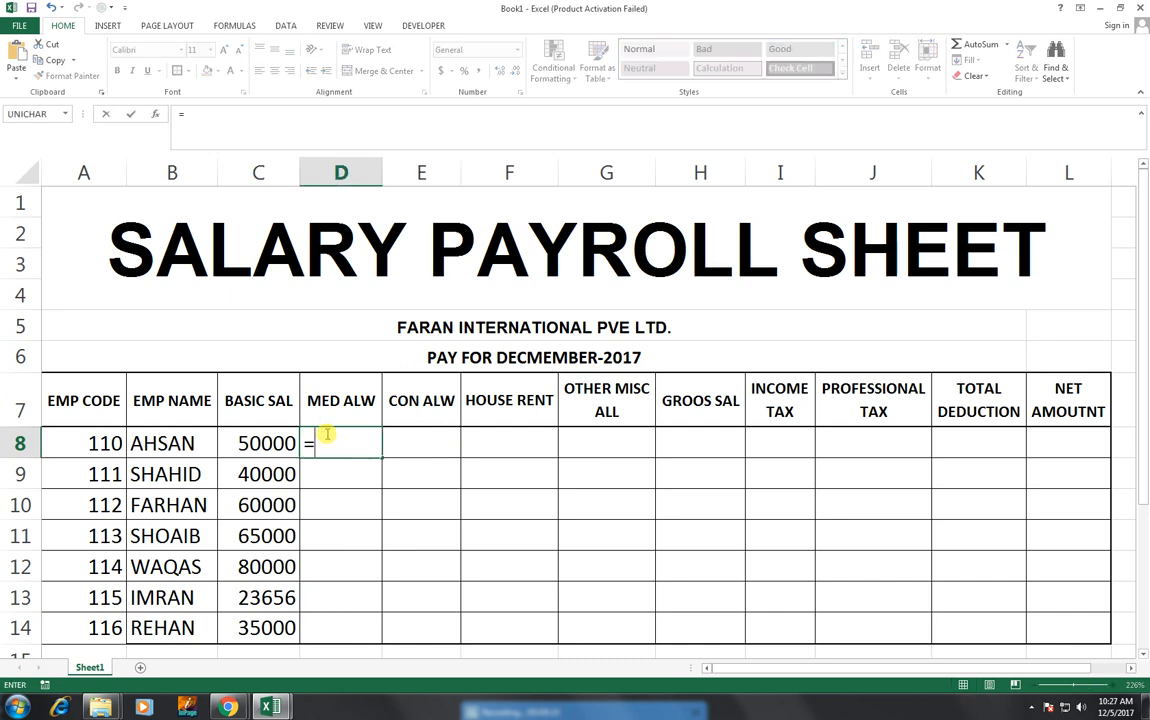
pyautogui.press('Left')
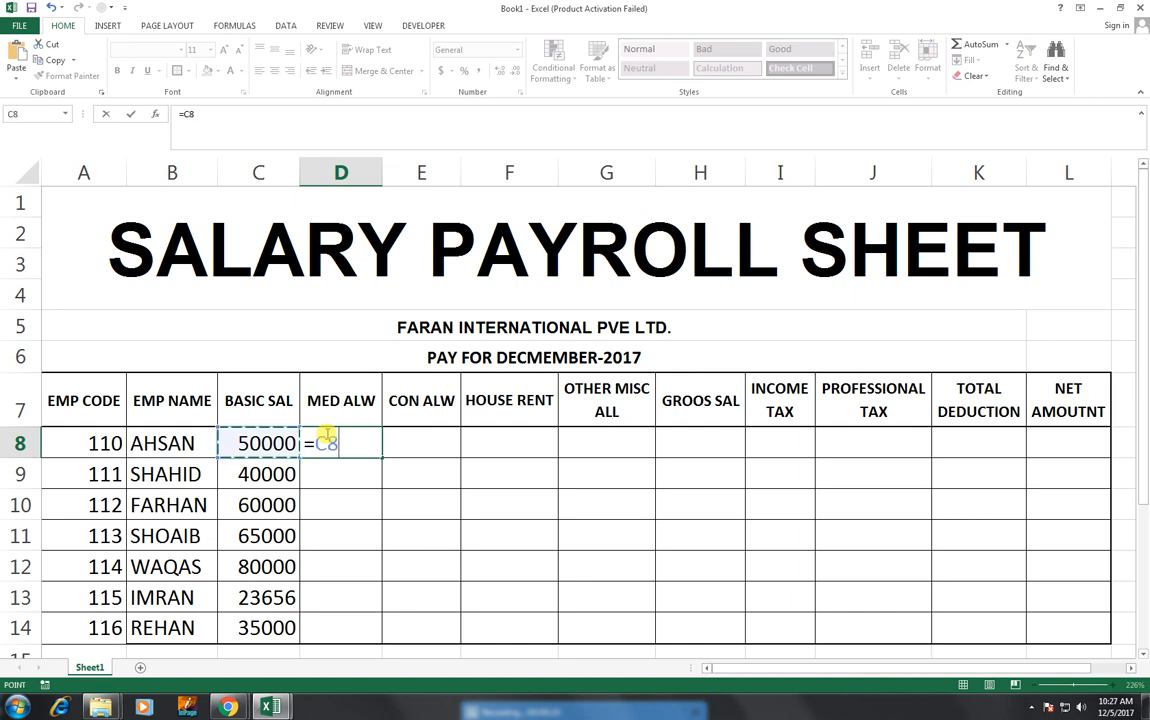
pyautogui.write('*')
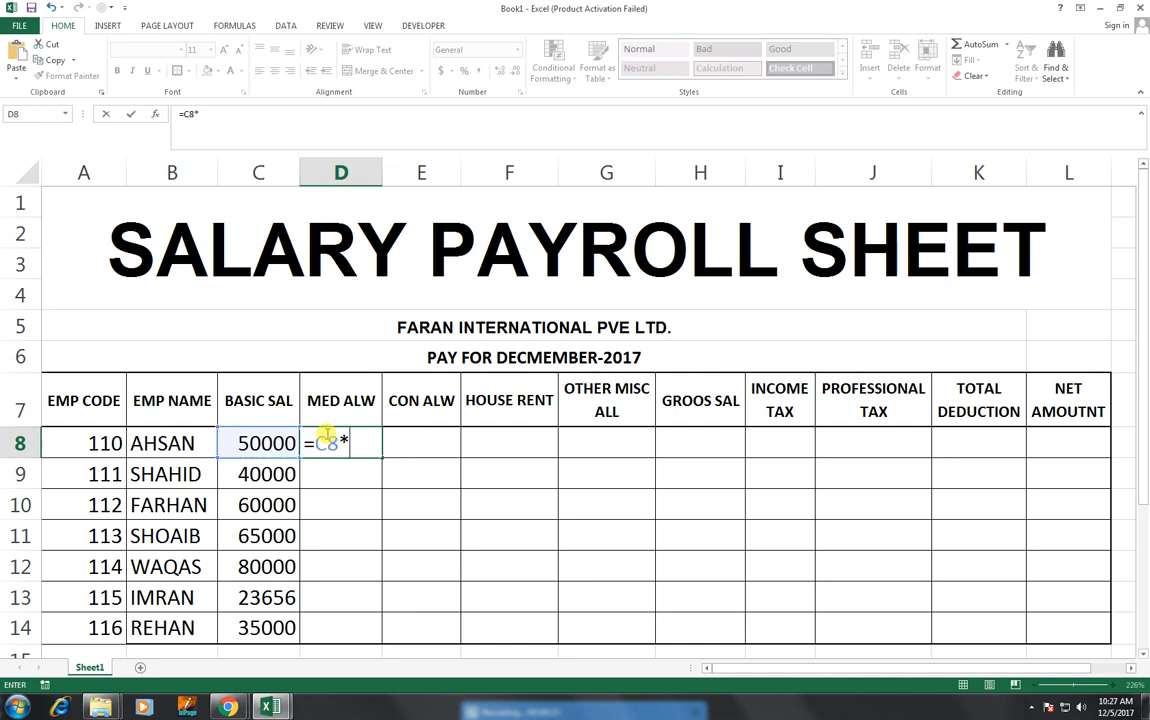
pyautogui.write('20%')
pyautogui.press('Return')
pyautogui.click(326, 444)
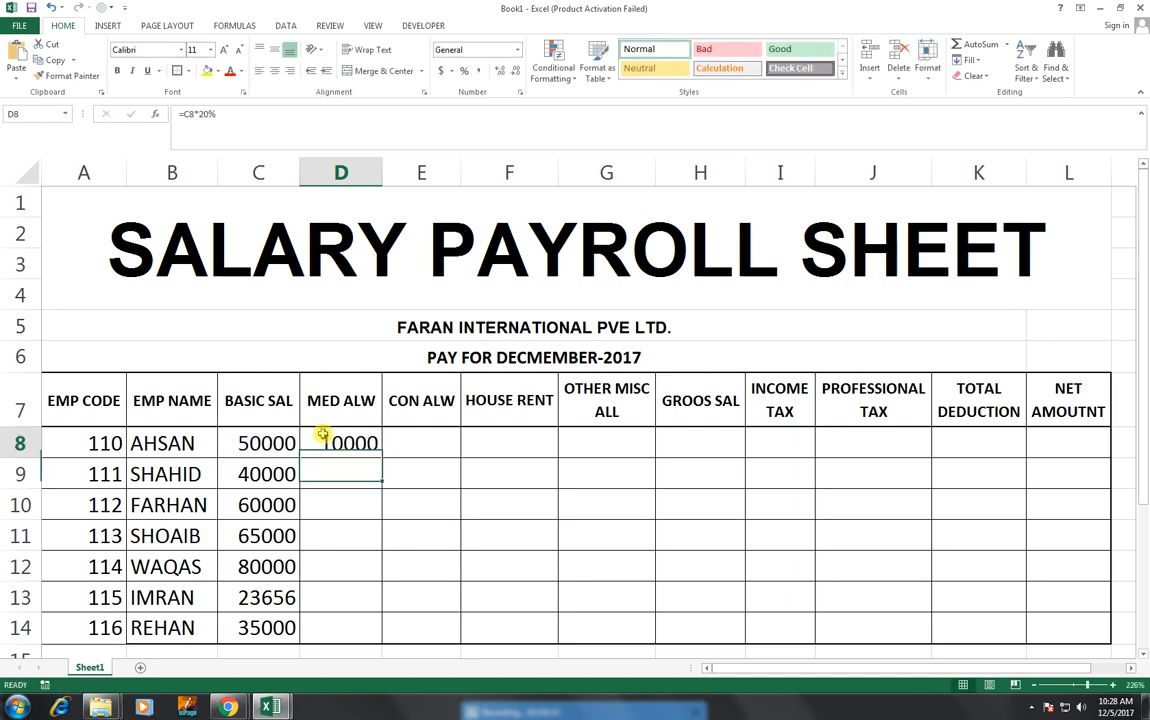
pyautogui.moveTo(382, 456); pyautogui.dragTo(378, 628)
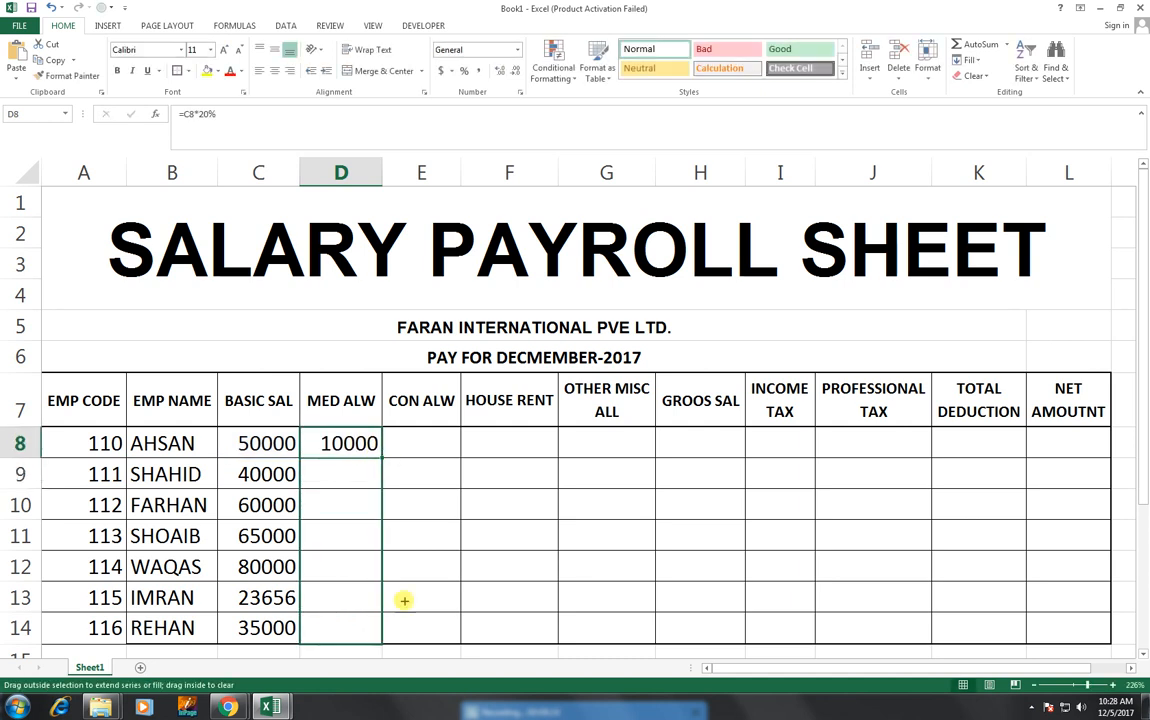
# - Calculate the CON ALW allowance in E8 with =C8*5% and fill the formula down to E14
pyautogui.click(426, 446)
pyautogui.write('=')
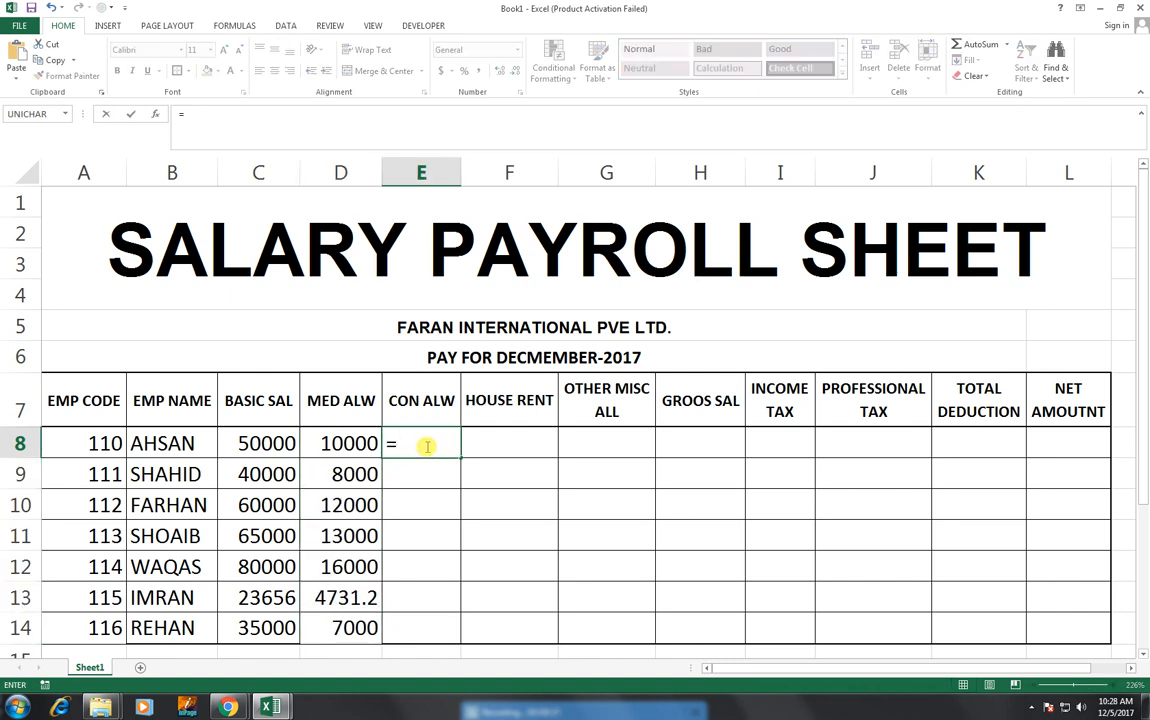
pyautogui.press('Left')
pyautogui.press('Left')
pyautogui.write('*')
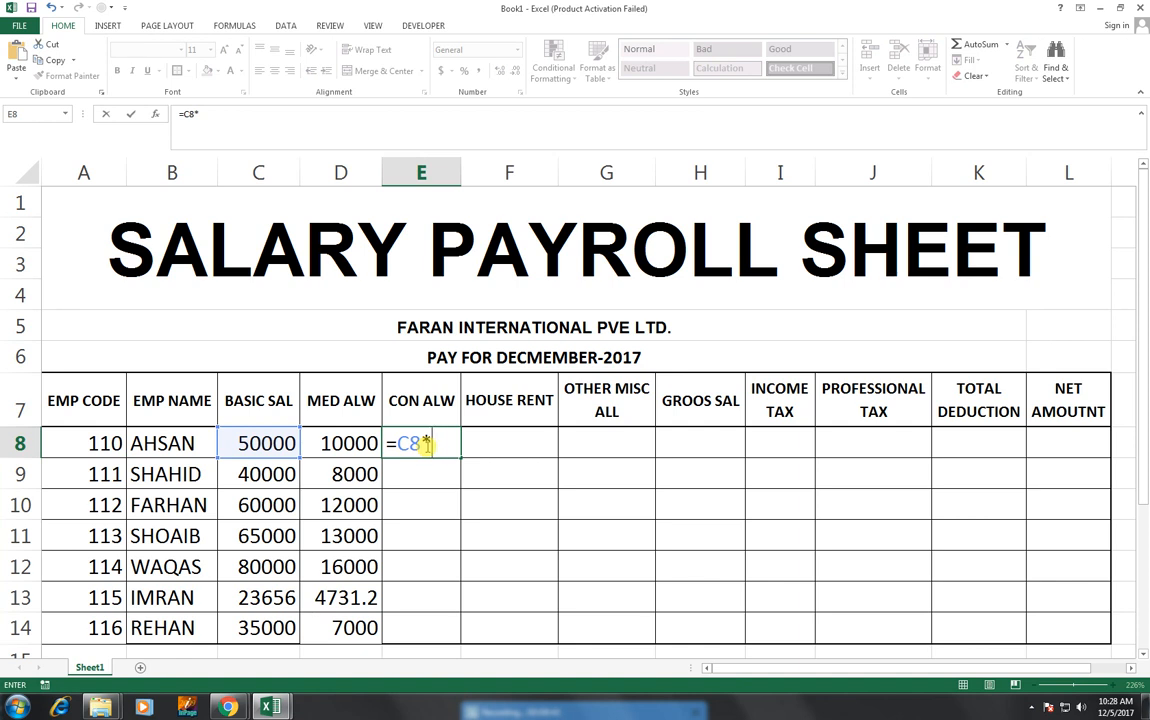
pyautogui.write('20')
pyautogui.press('BackSpace')
pyautogui.press('BackSpace')
pyautogui.write('5%')
pyautogui.press('Return')
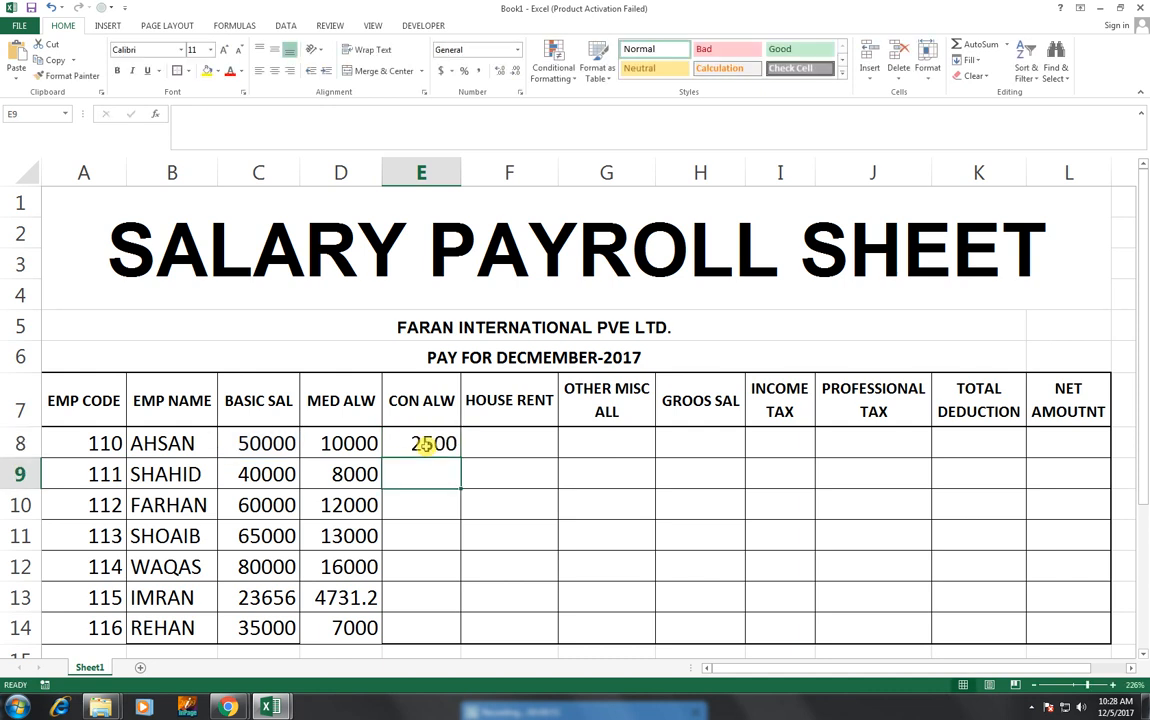
pyautogui.click(452, 447)
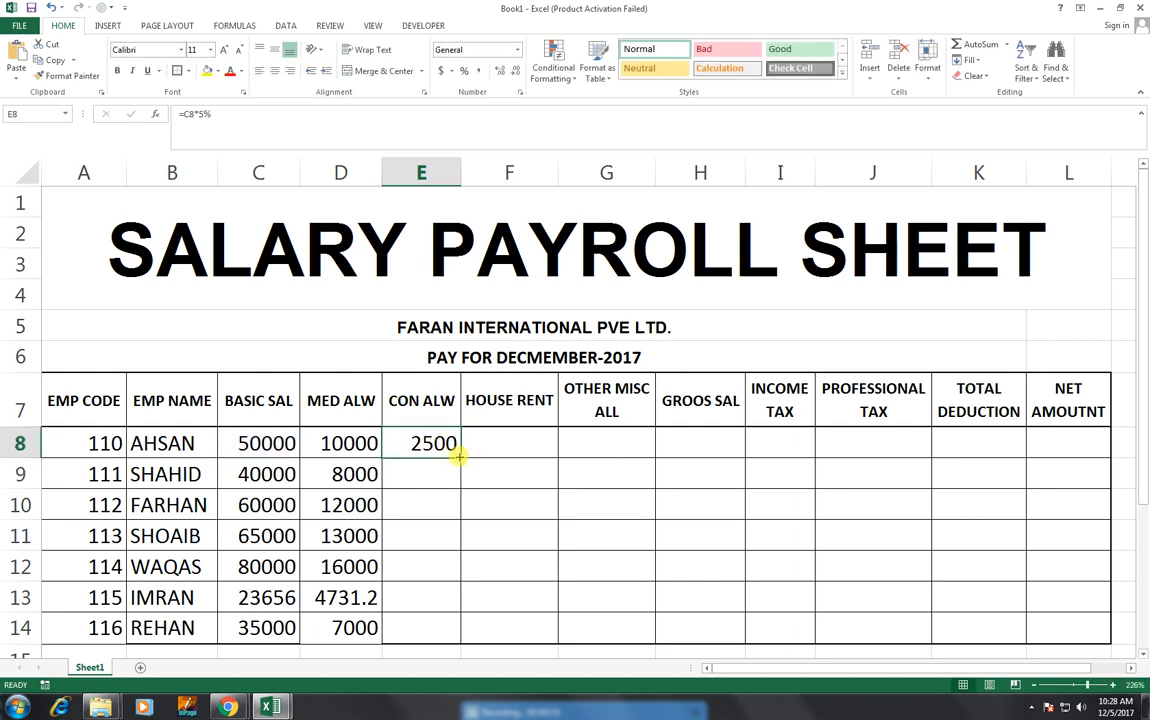
pyautogui.moveTo(457, 455); pyautogui.dragTo(444, 630)
# - Calculate the first employee's house rent in F8 with the formula =C8*50%
pyautogui.click(498, 442)
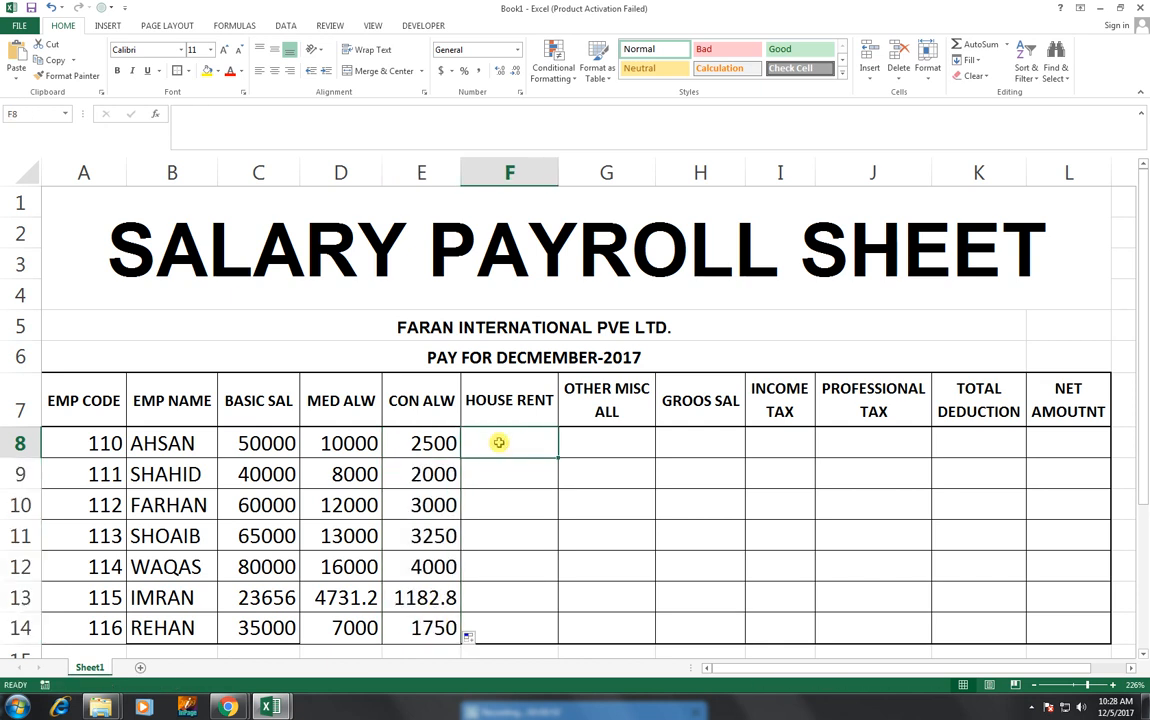
pyautogui.write('=')
pyautogui.press('Left')
pyautogui.press('Left')
pyautogui.press('Left')
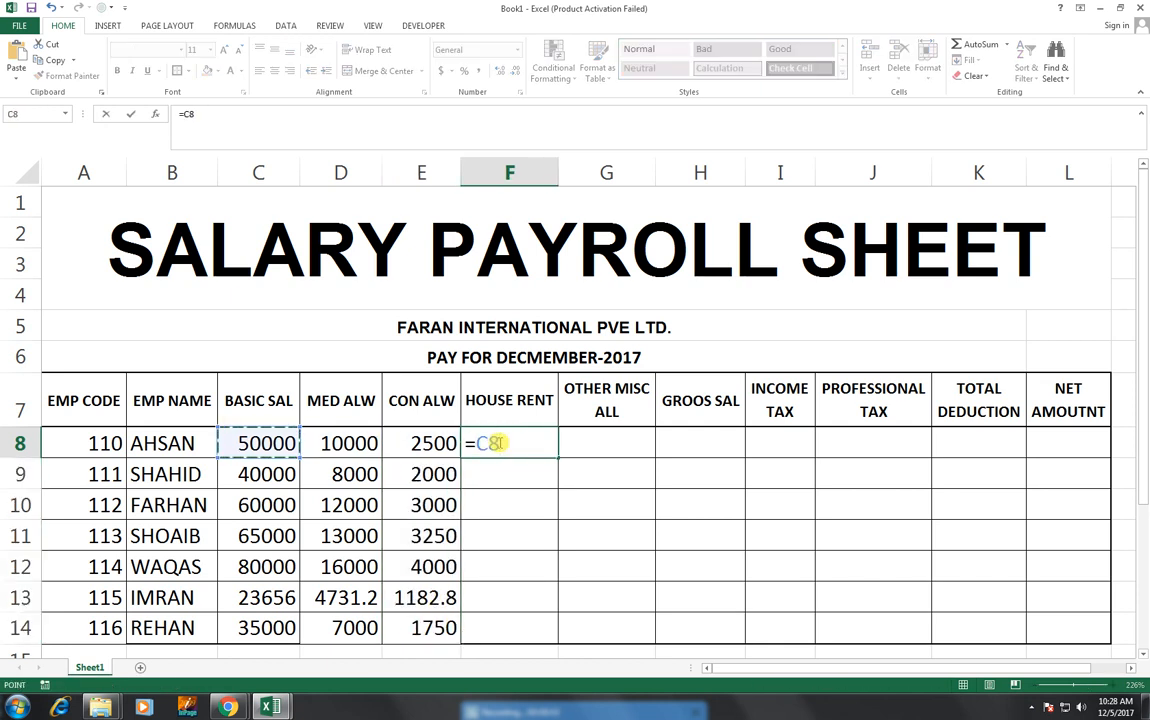
pyautogui.write('*5')
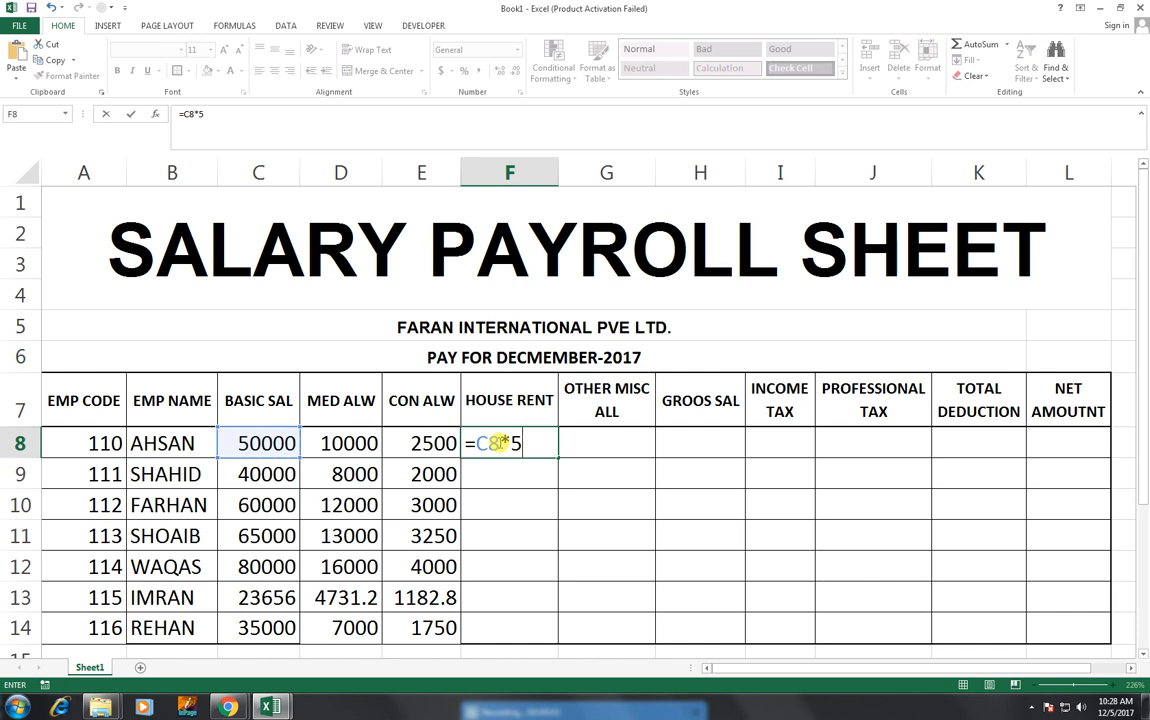
pyautogui.write('0%')
pyautogui.press('Return')
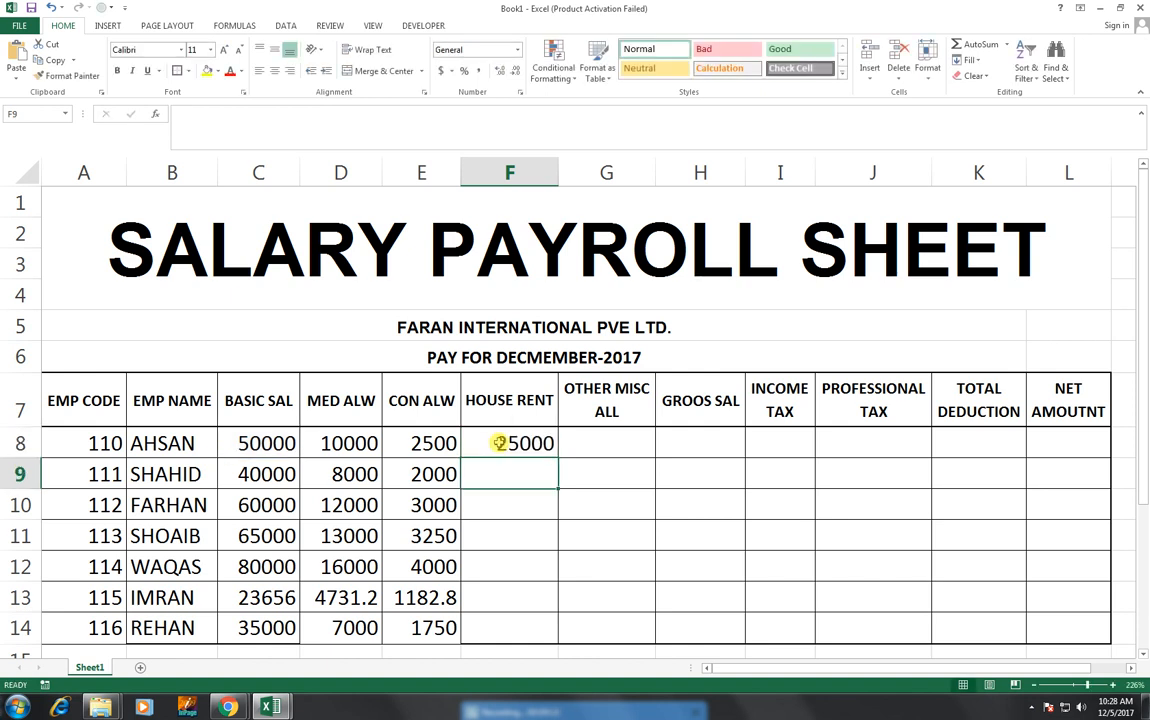
# - Fill the house rent formula from F8 down through F14
pyautogui.press('Up')
pyautogui.hotkey('shift', 'Down')
pyautogui.hotkey('shift', 'Down')
pyautogui.hotkey('shift', 'Down')
pyautogui.hotkey('shift', 'Down')
pyautogui.hotkey('shift', 'Down')
pyautogui.hotkey('shift', 'Down')
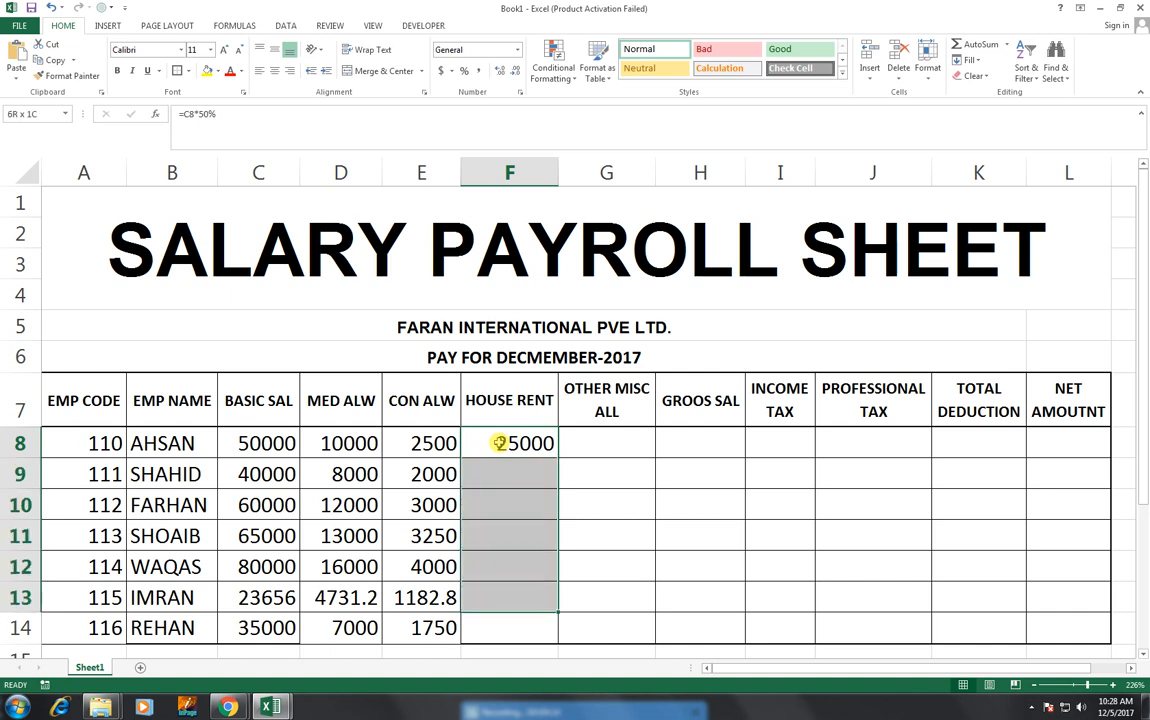
pyautogui.hotkey('ctrl', 'd')
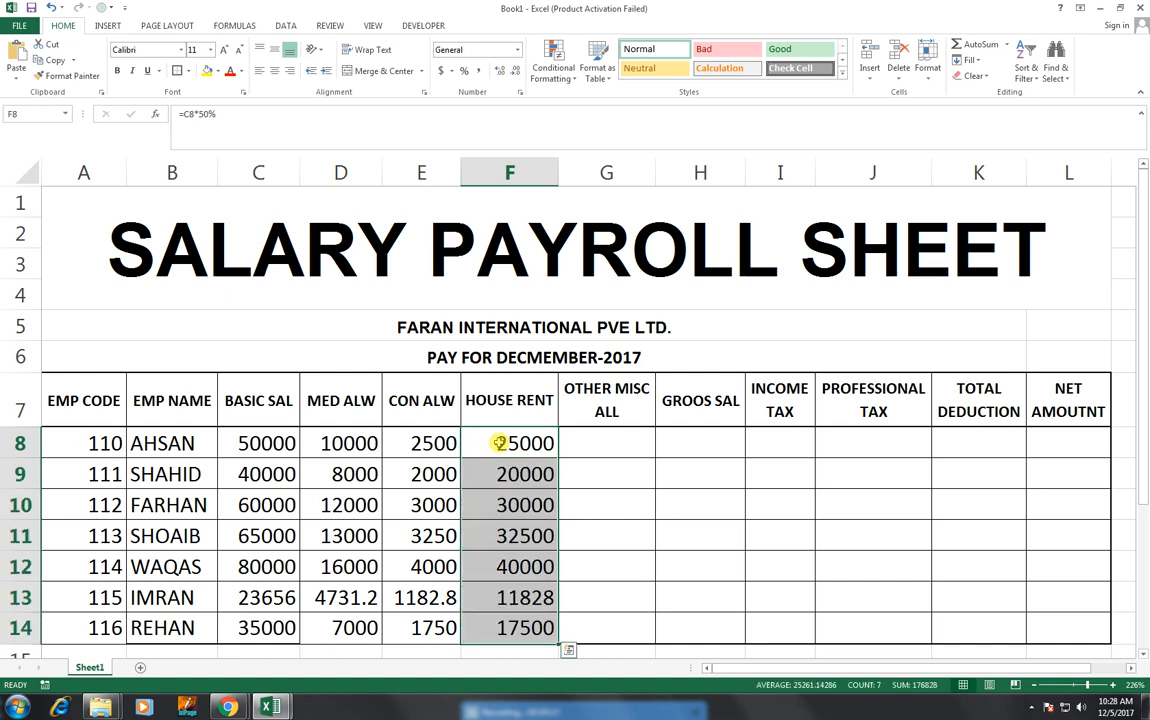
# - Calculate the other miscellaneous allowance in G8 with =C8*10% and fill the formula down to G14
pyautogui.click(584, 449)
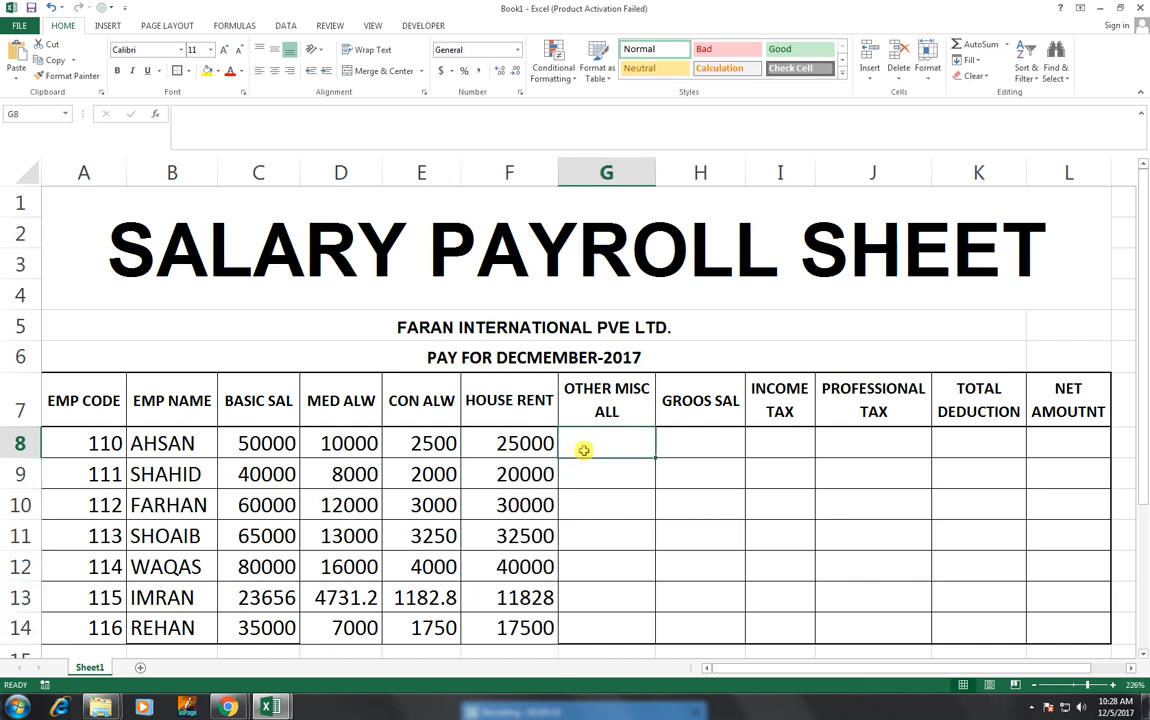
pyautogui.write('=')
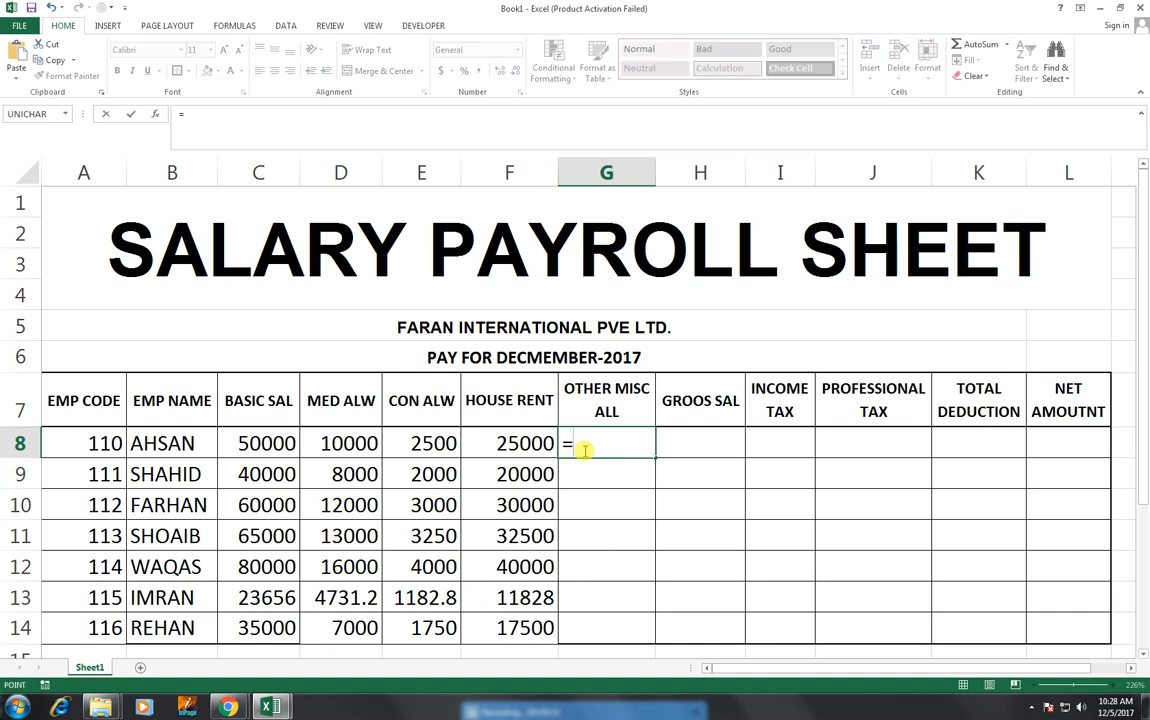
pyautogui.press('Left')
pyautogui.press('Left')
pyautogui.press('Left')
pyautogui.press('Left')
pyautogui.write('*')
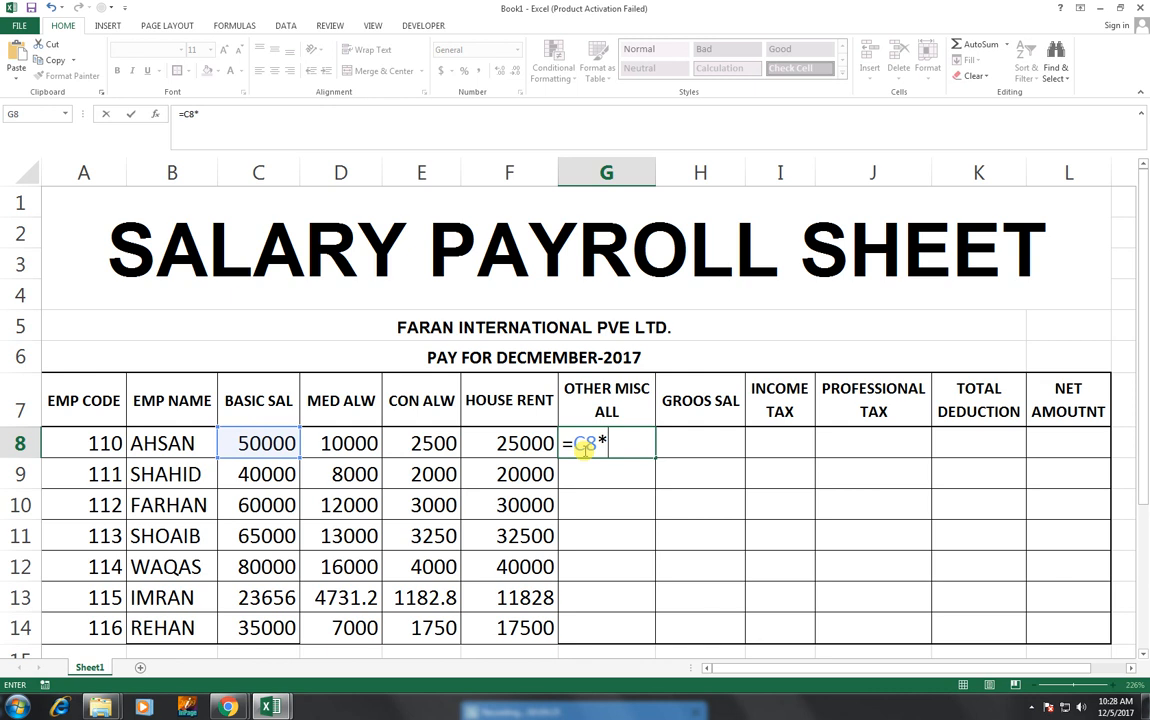
pyautogui.write('10%')
pyautogui.press('Return')
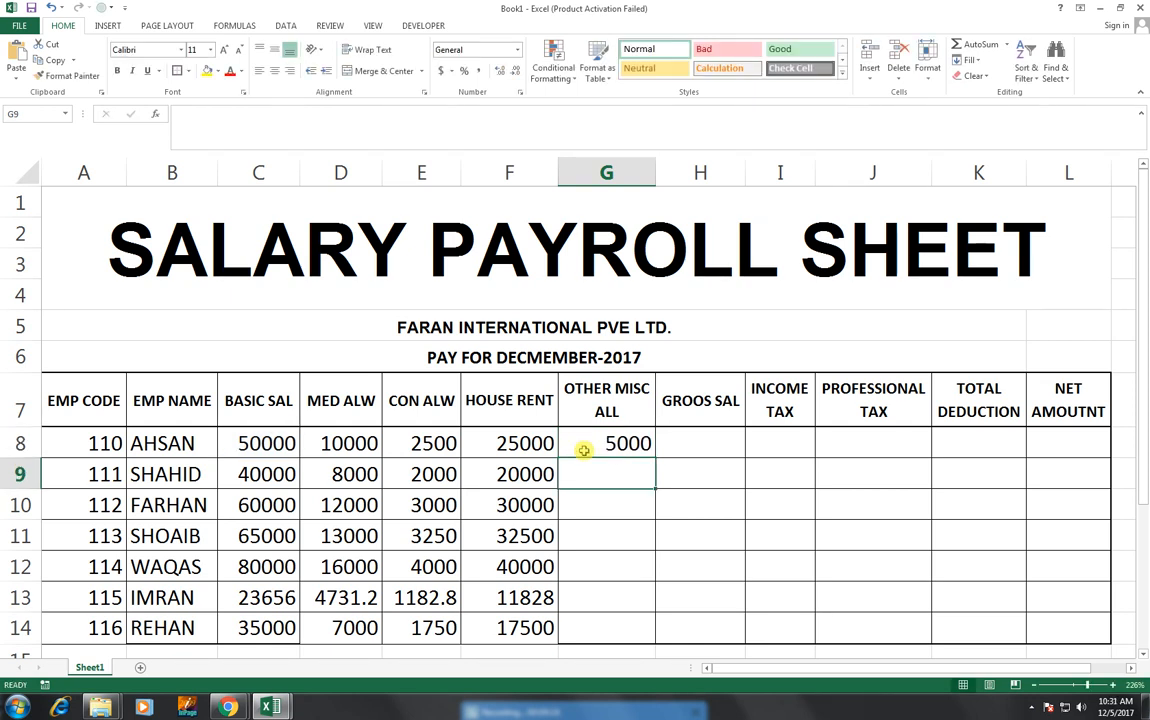
pyautogui.click(598, 441)
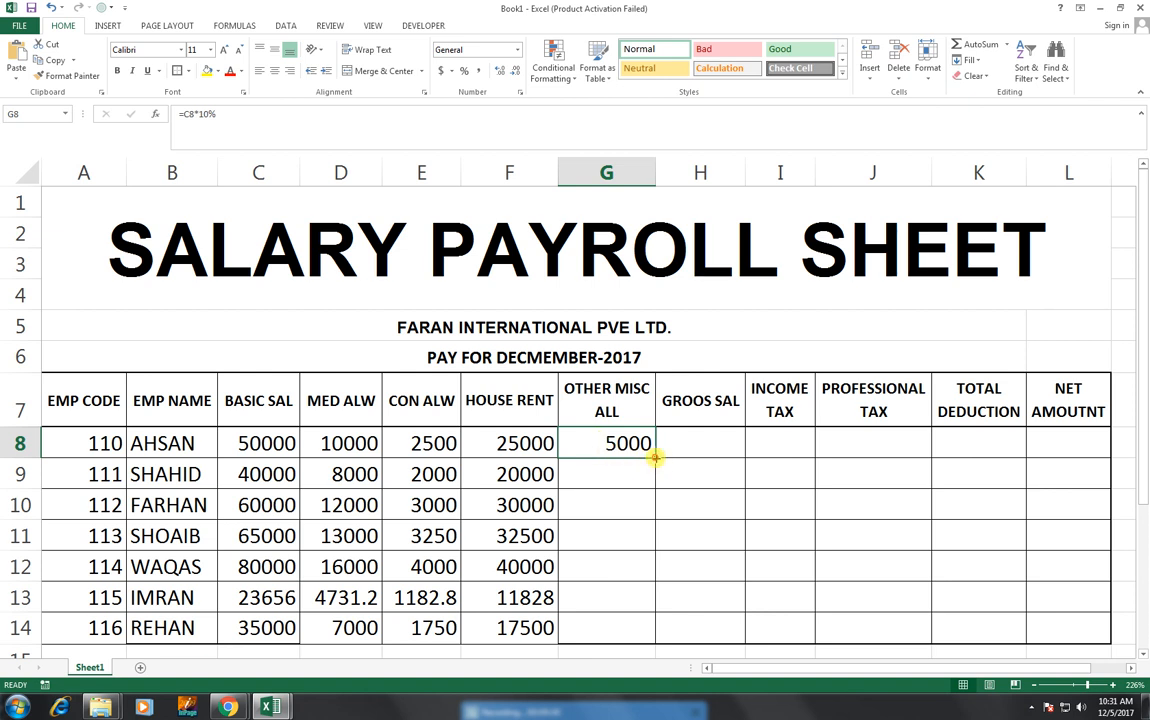
pyautogui.moveTo(654, 457); pyautogui.dragTo(639, 627)
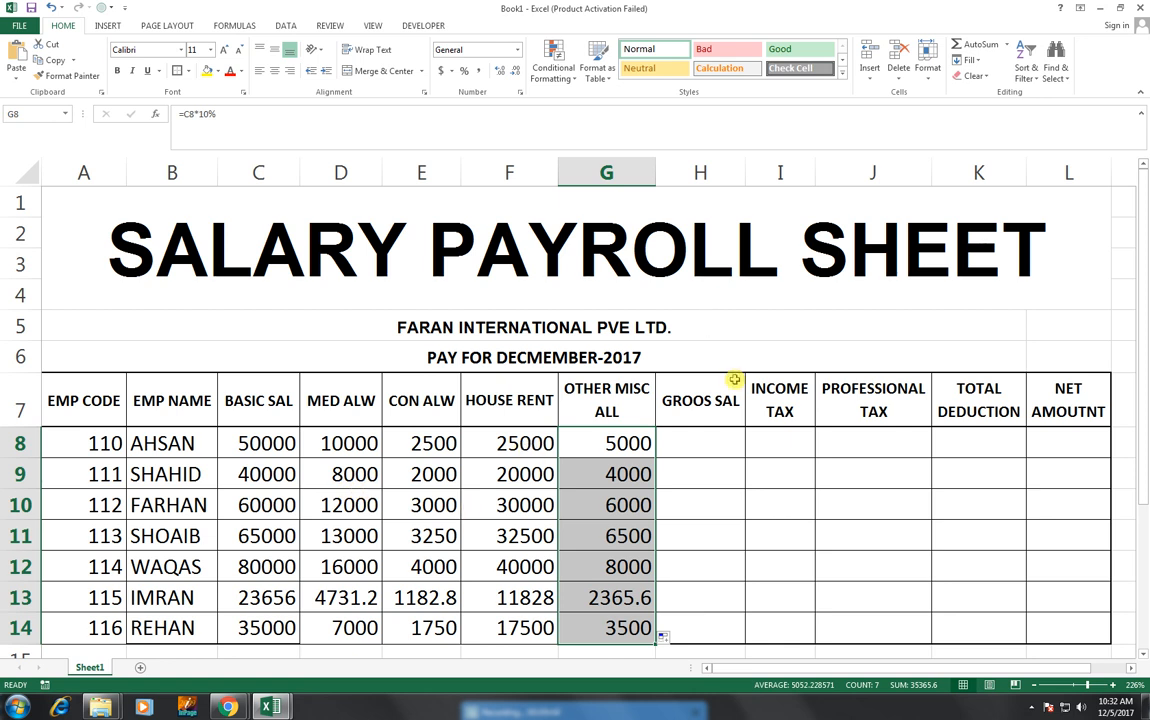
pyautogui.doubleClick(594, 437)
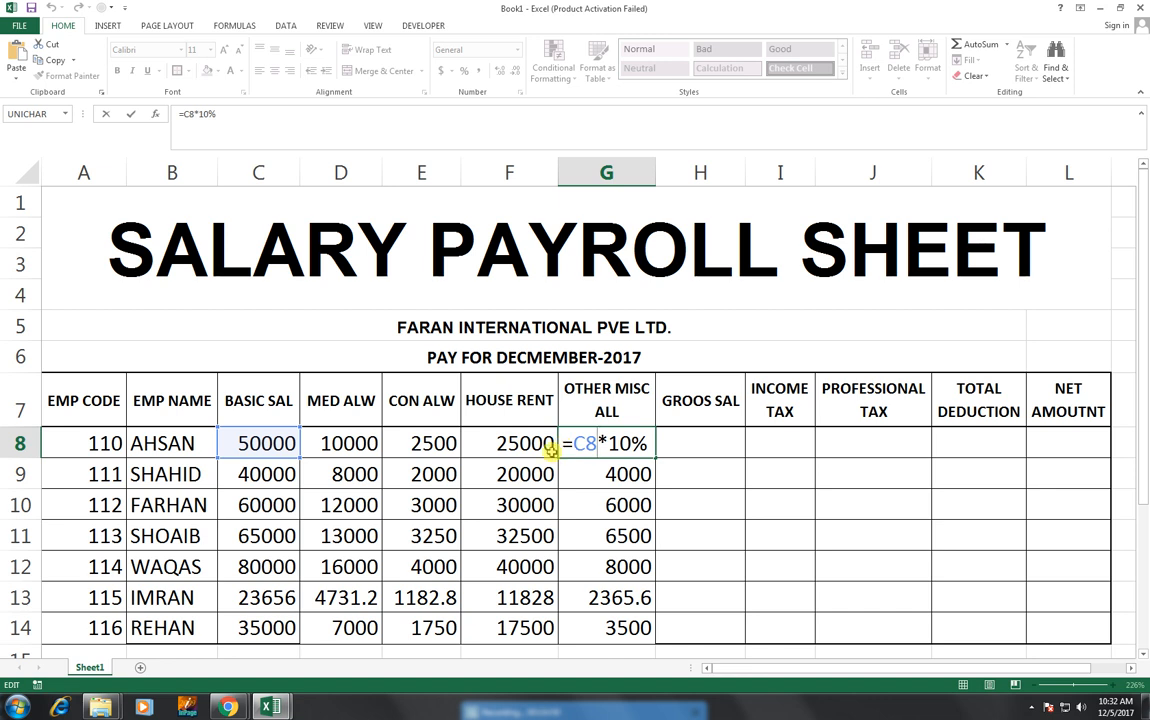
pyautogui.press('Return')
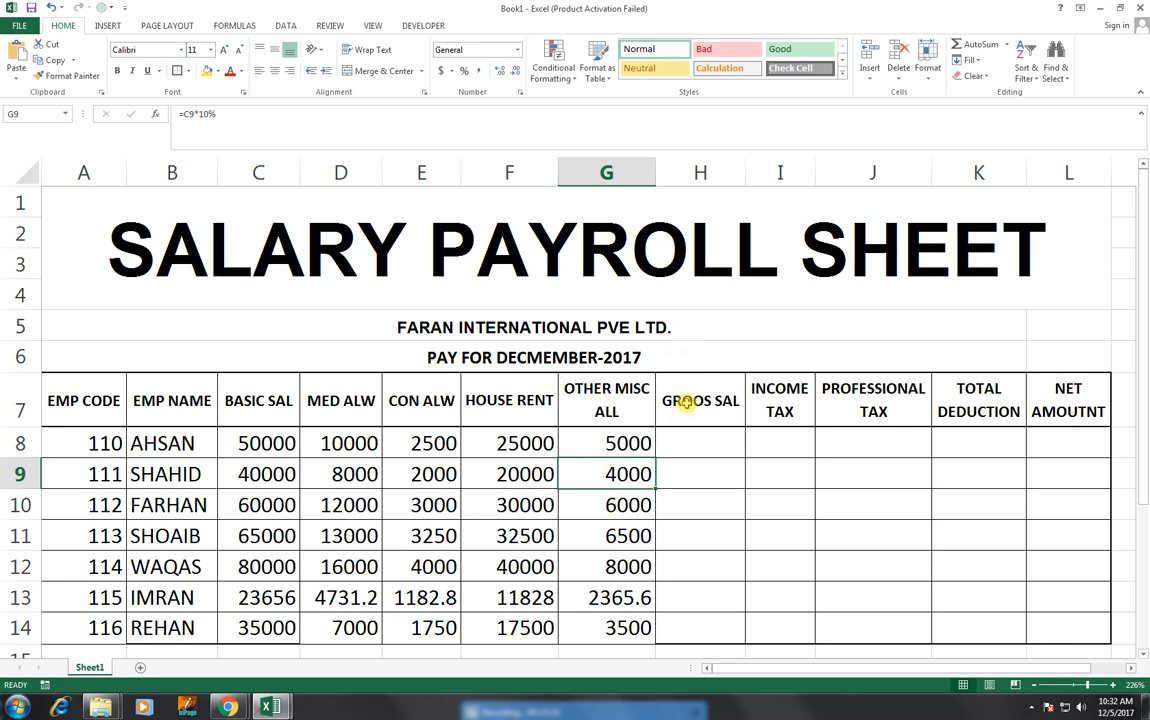
pyautogui.click(625, 441)
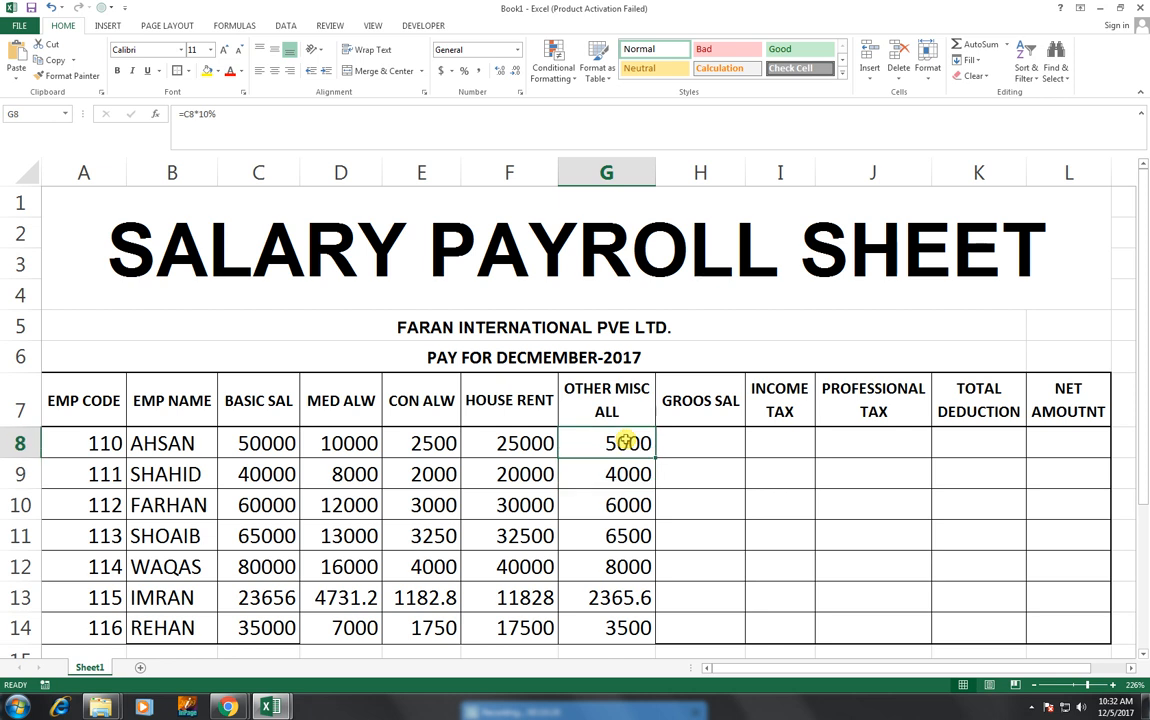
# - Correct the spelling of the column heading in H7 to GROSS SAL
pyautogui.click(694, 449)
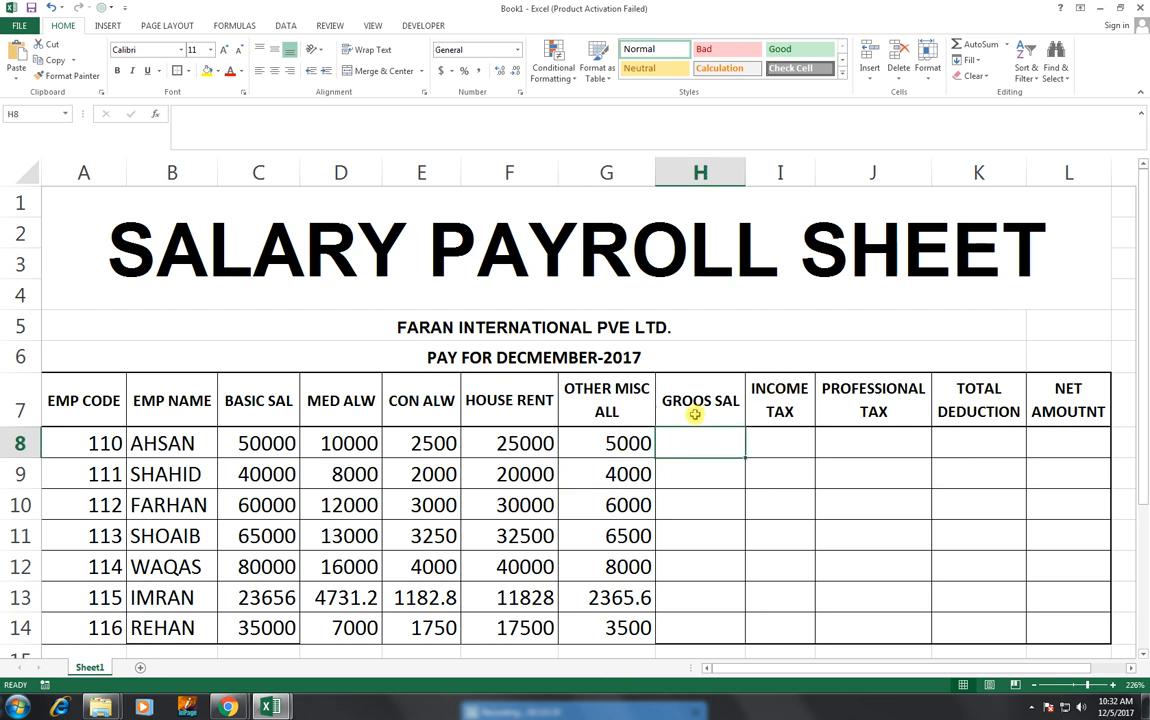
pyautogui.doubleClick(692, 405)
pyautogui.press('BackSpace')
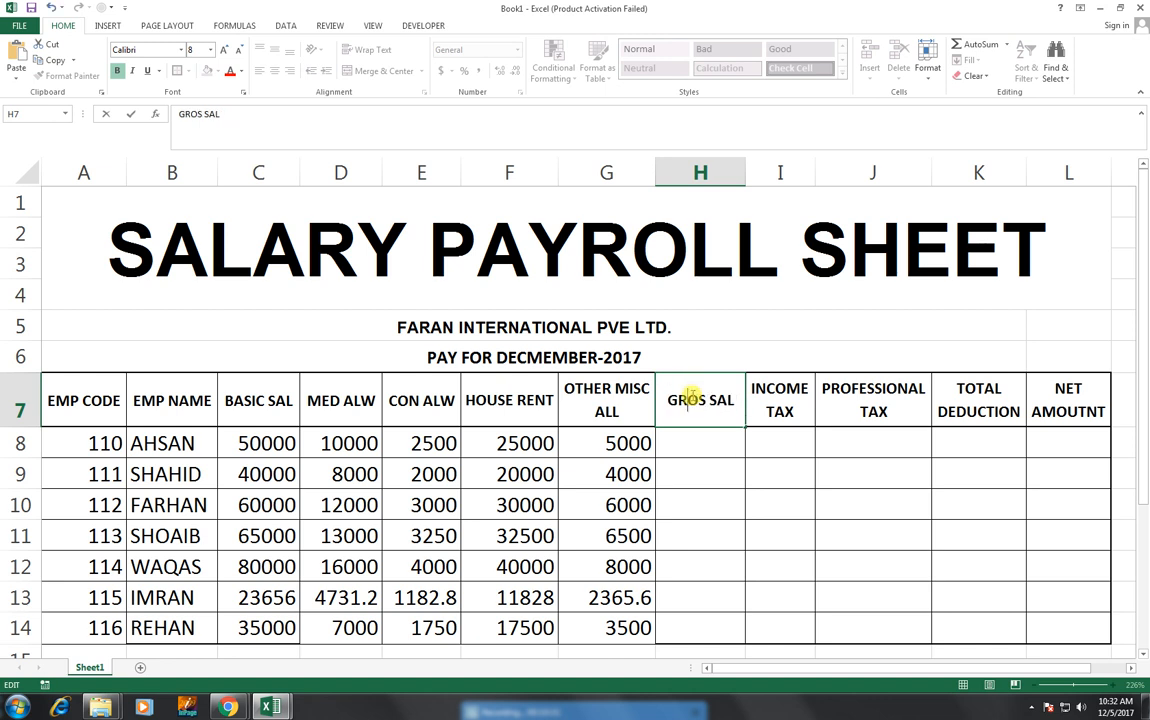
pyautogui.write('S')
pyautogui.press('Return')
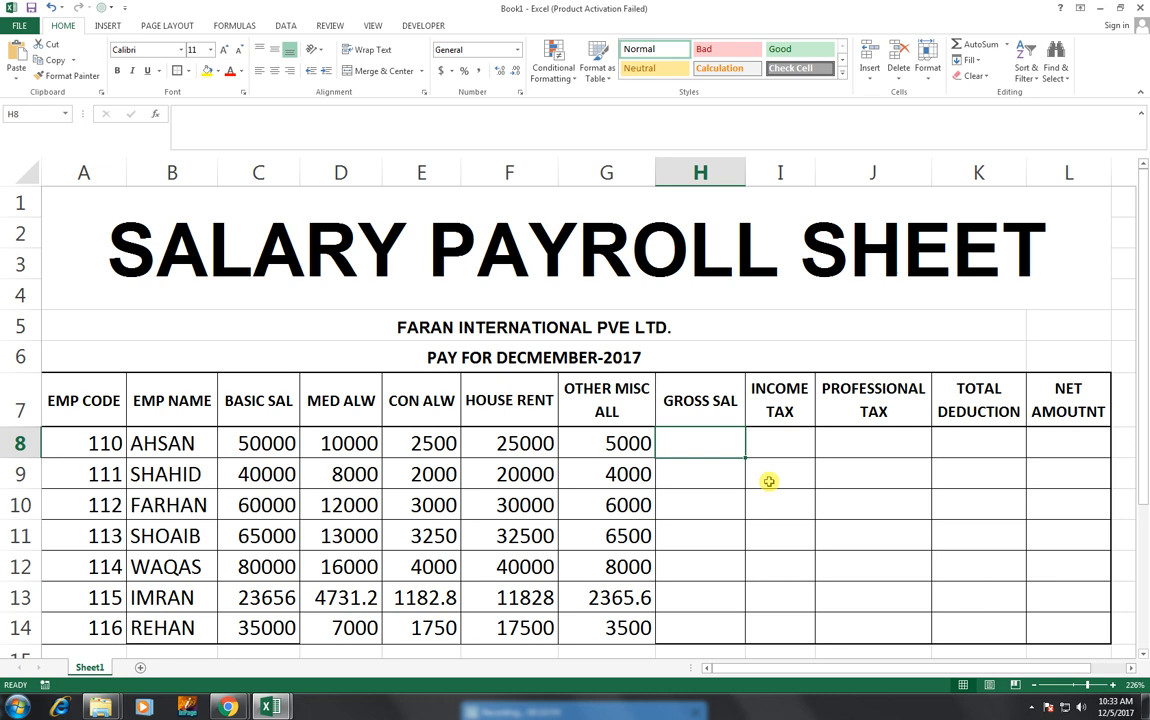
# - Calculate the gross salary in H8 with =SUM(C8:G8) and fill the formula down to H14
pyautogui.write('=')
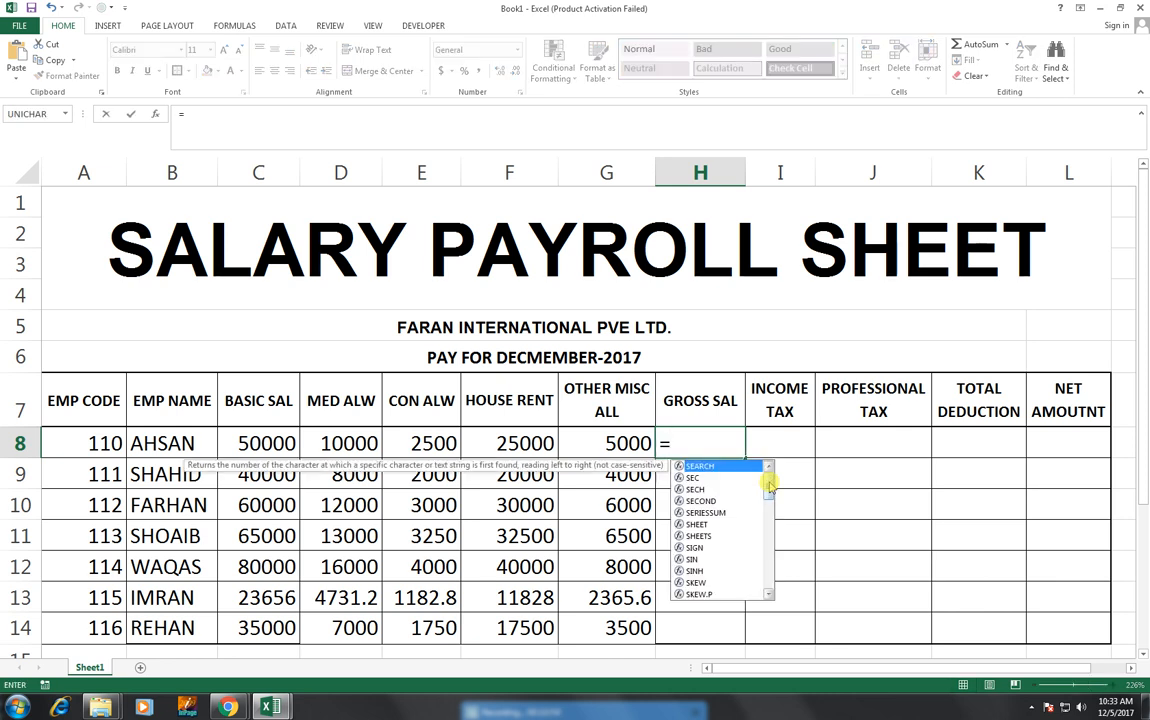
pyautogui.write('SUM(')
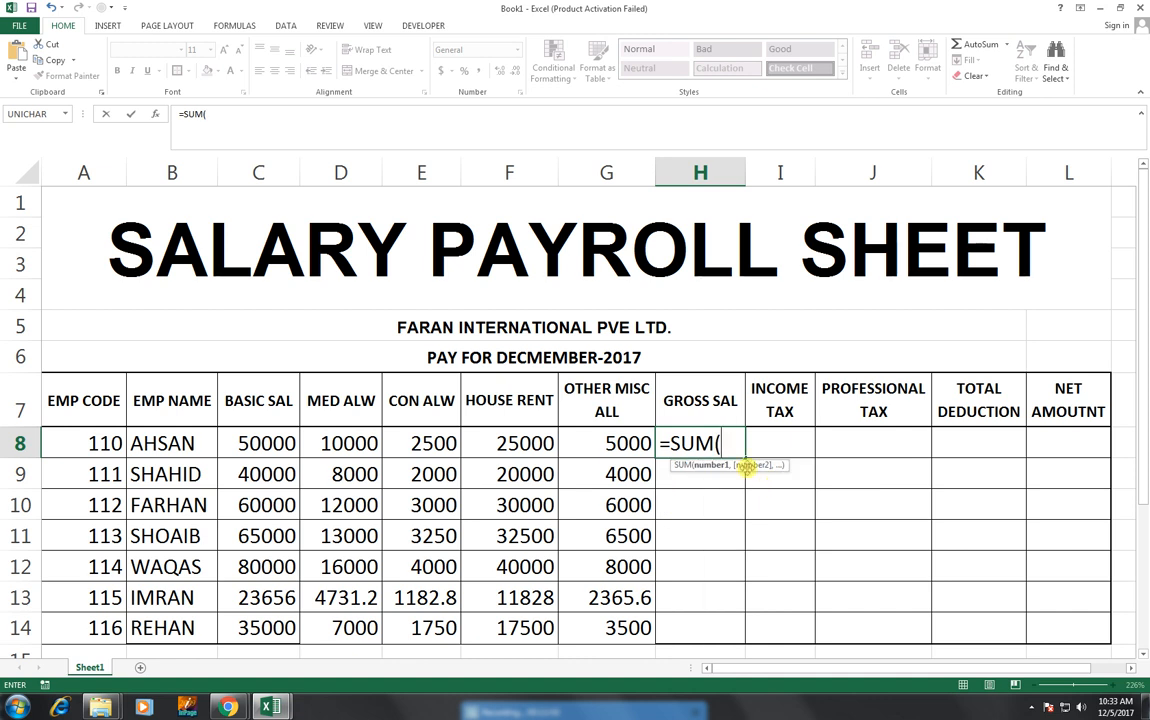
pyautogui.moveTo(277, 443); pyautogui.dragTo(606, 441)
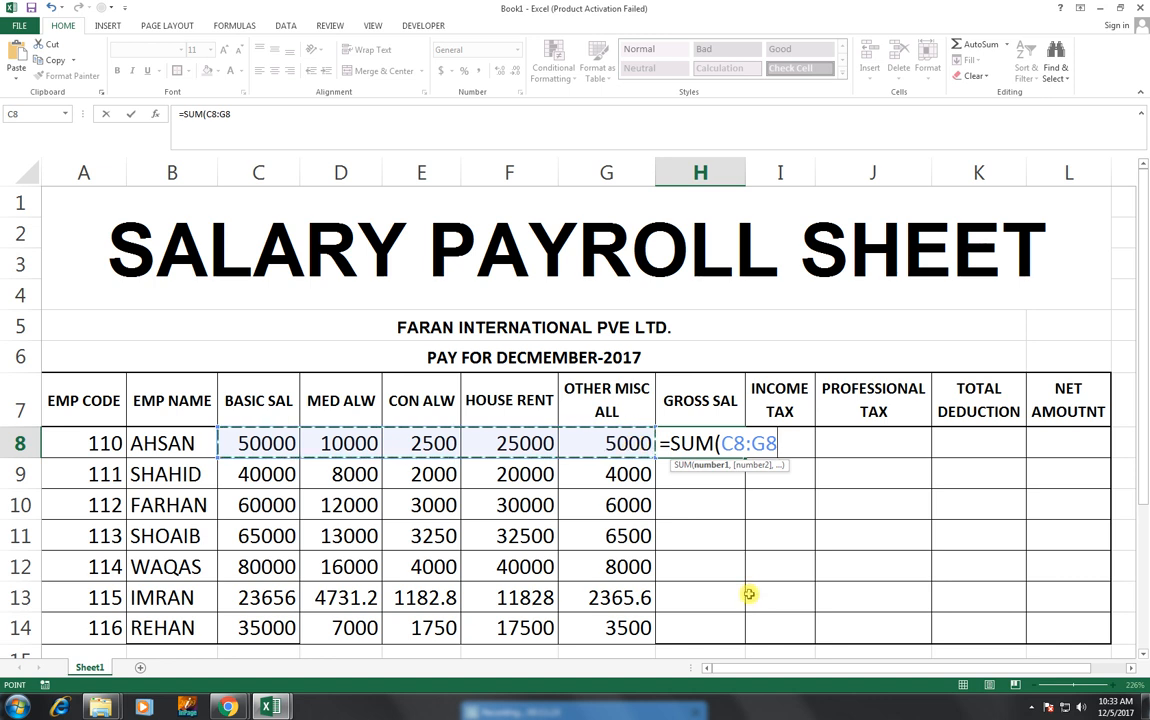
pyautogui.write(')')
pyautogui.press('Return')
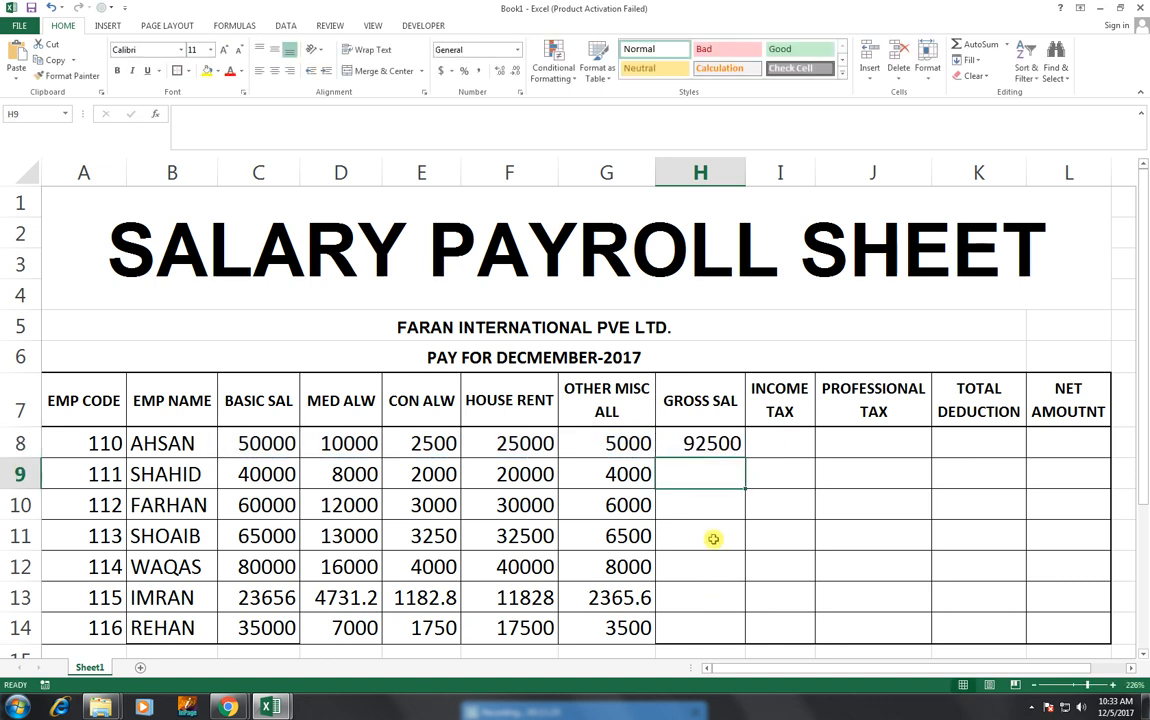
pyautogui.click(689, 444)
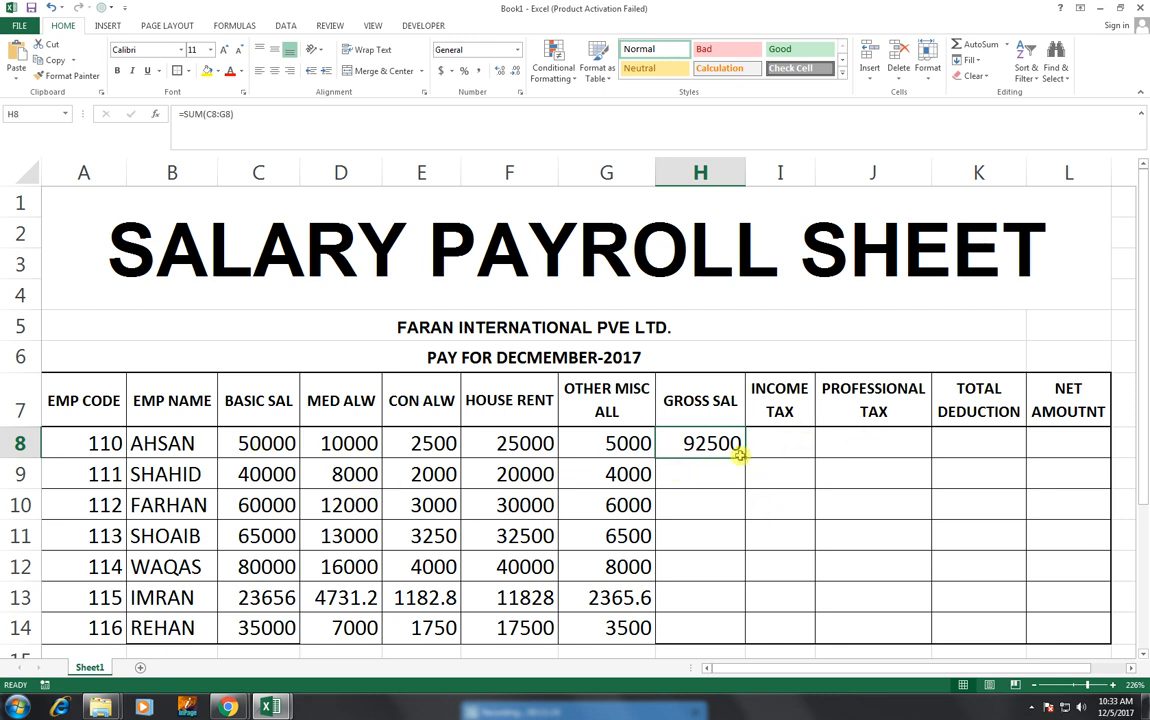
pyautogui.moveTo(744, 456); pyautogui.dragTo(739, 627)
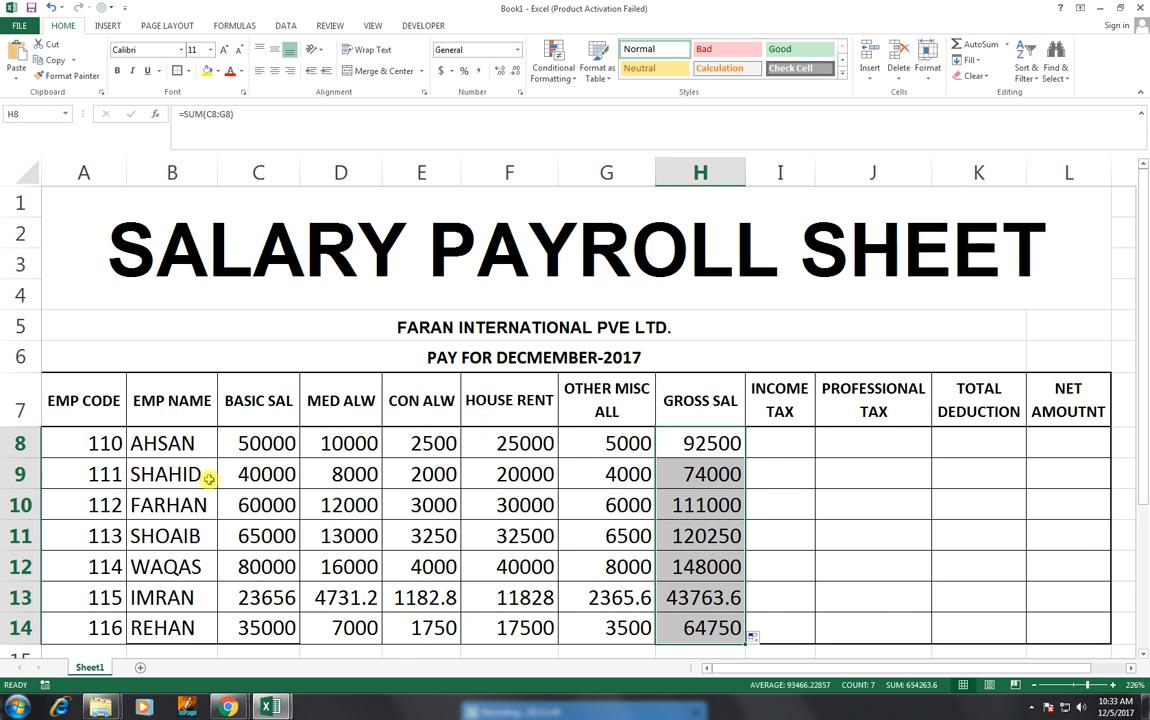
# - Calculate the income tax in I8 with =H8*5/100 and fill the formula down to I14
pyautogui.click(769, 437)
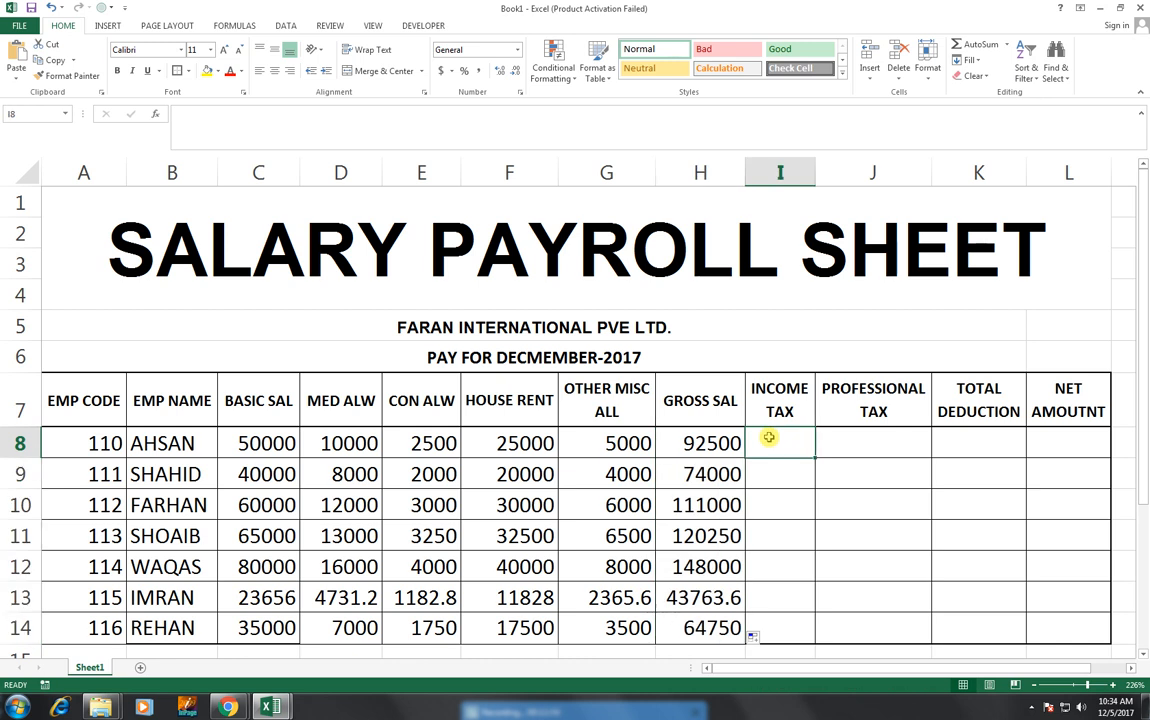
pyautogui.write('=')
pyautogui.press('Left')
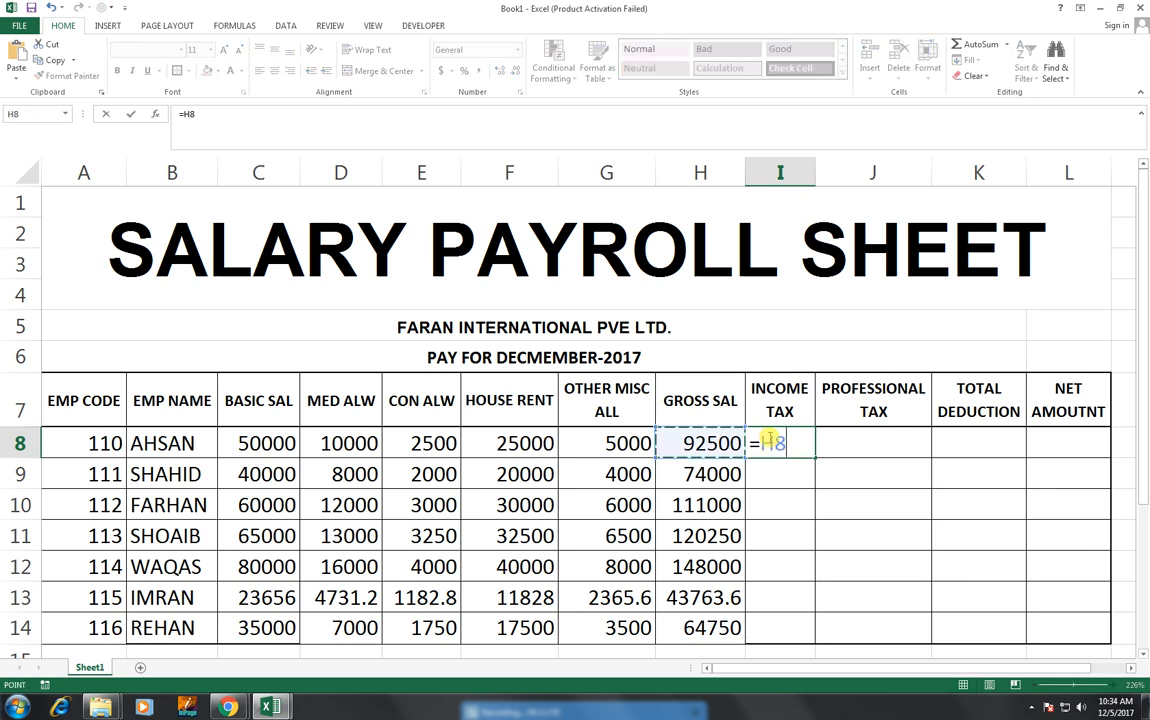
pyautogui.write('*')
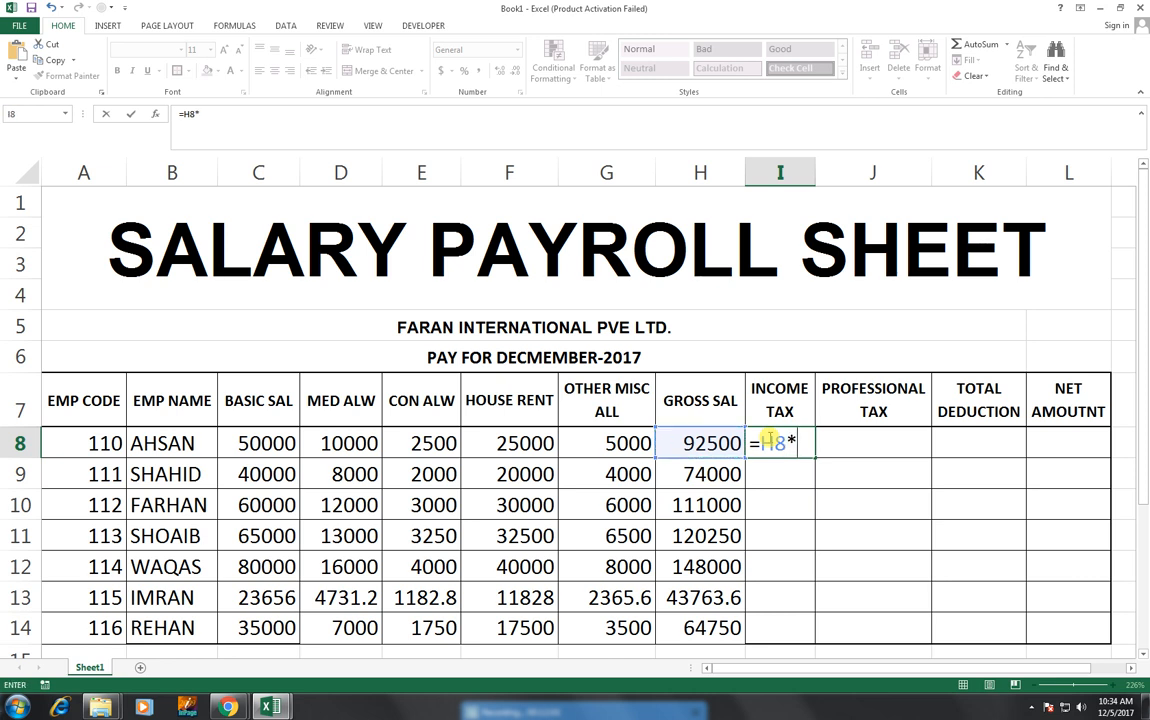
pyautogui.write('5/100')
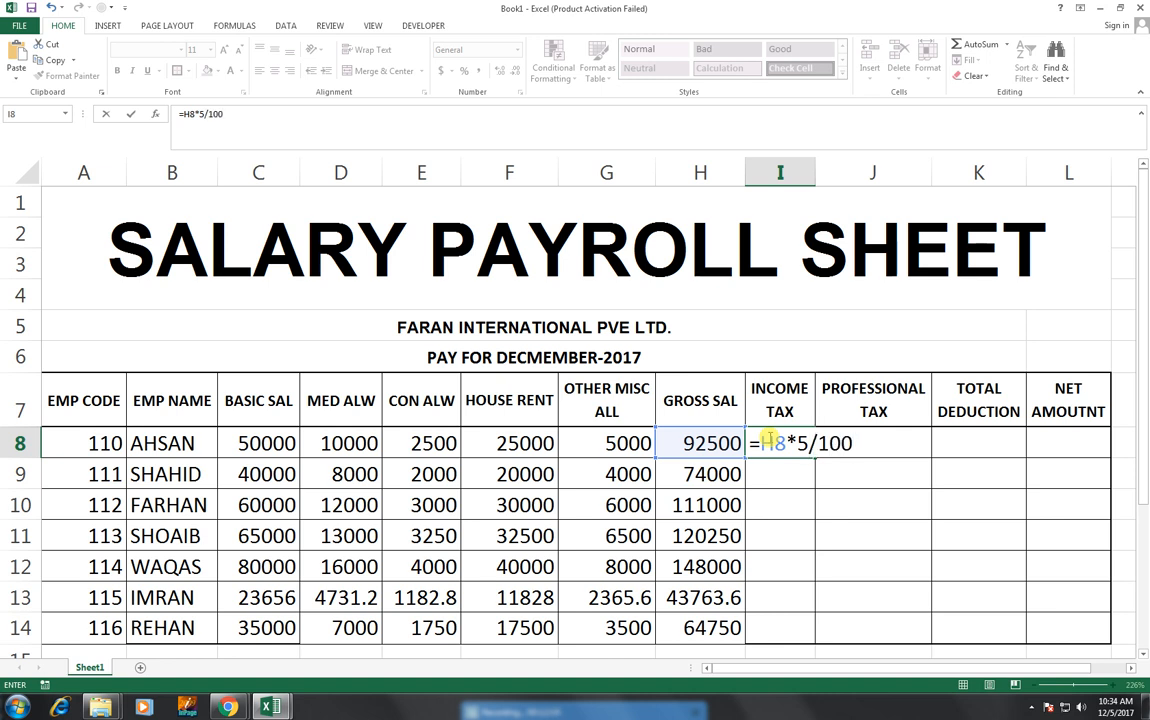
pyautogui.press('Return')
pyautogui.click(769, 440)
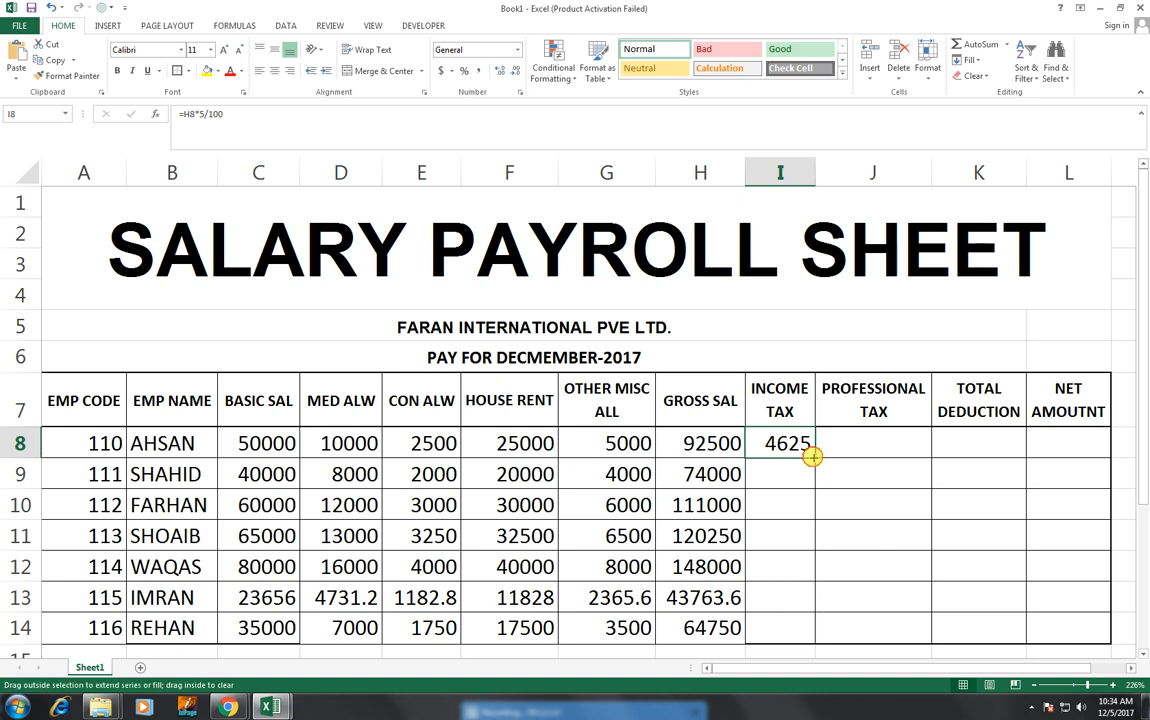
pyautogui.moveTo(812, 457); pyautogui.dragTo(805, 630)
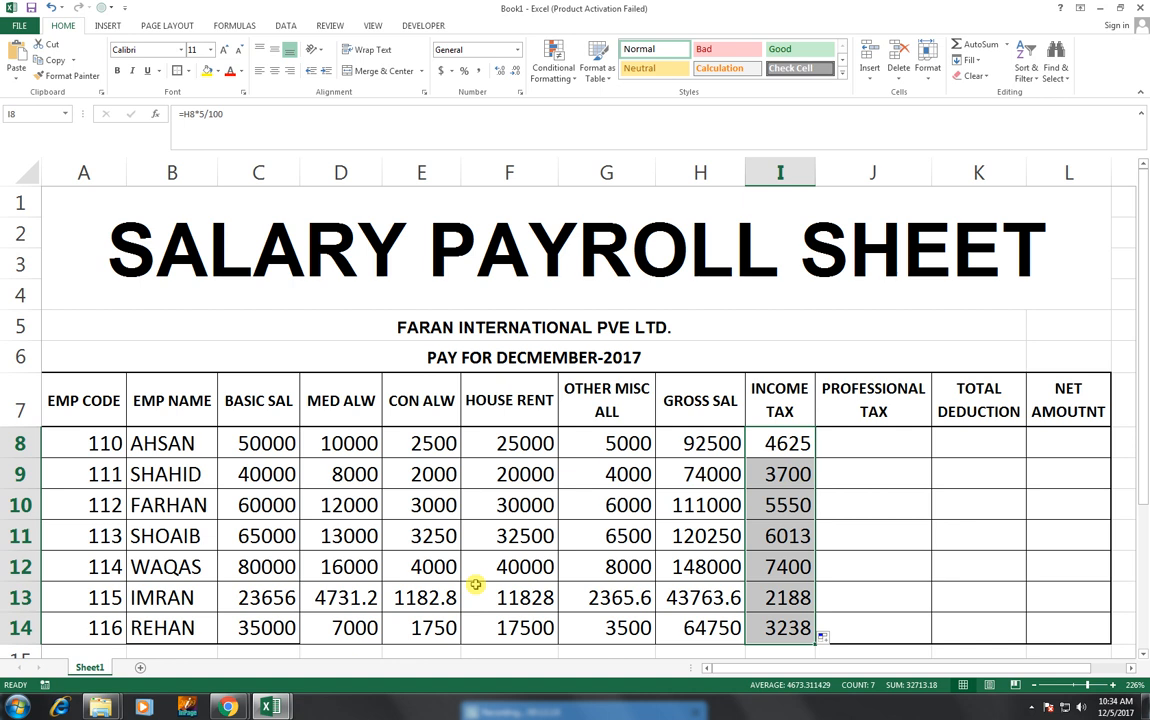
# - Calculate the professional tax in J8 with =H8*8% and fill the formula down to J14
pyautogui.click(887, 433)
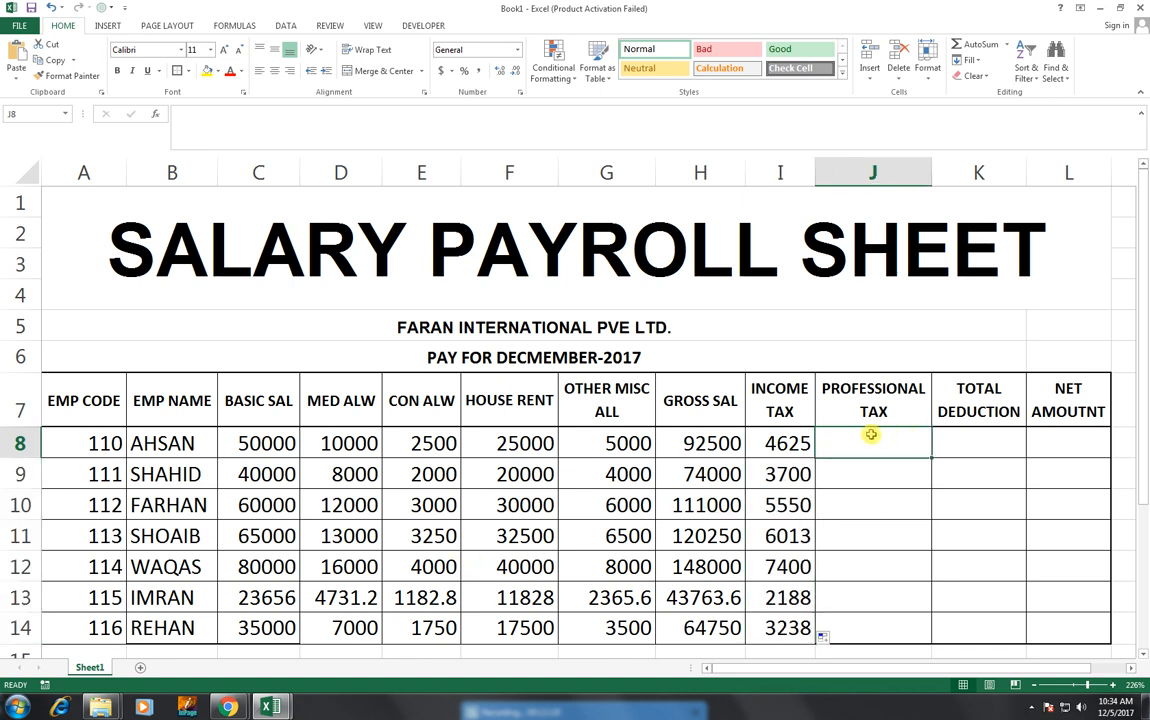
pyautogui.write('=')
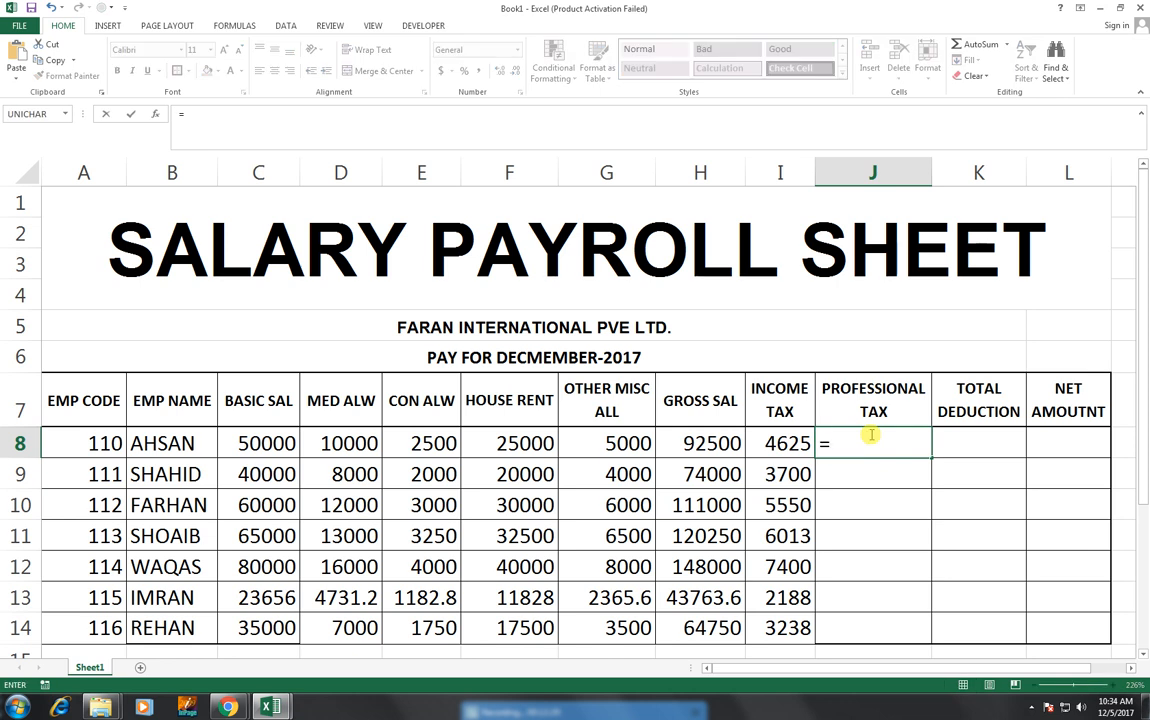
pyautogui.press('Left')
pyautogui.press('Left')
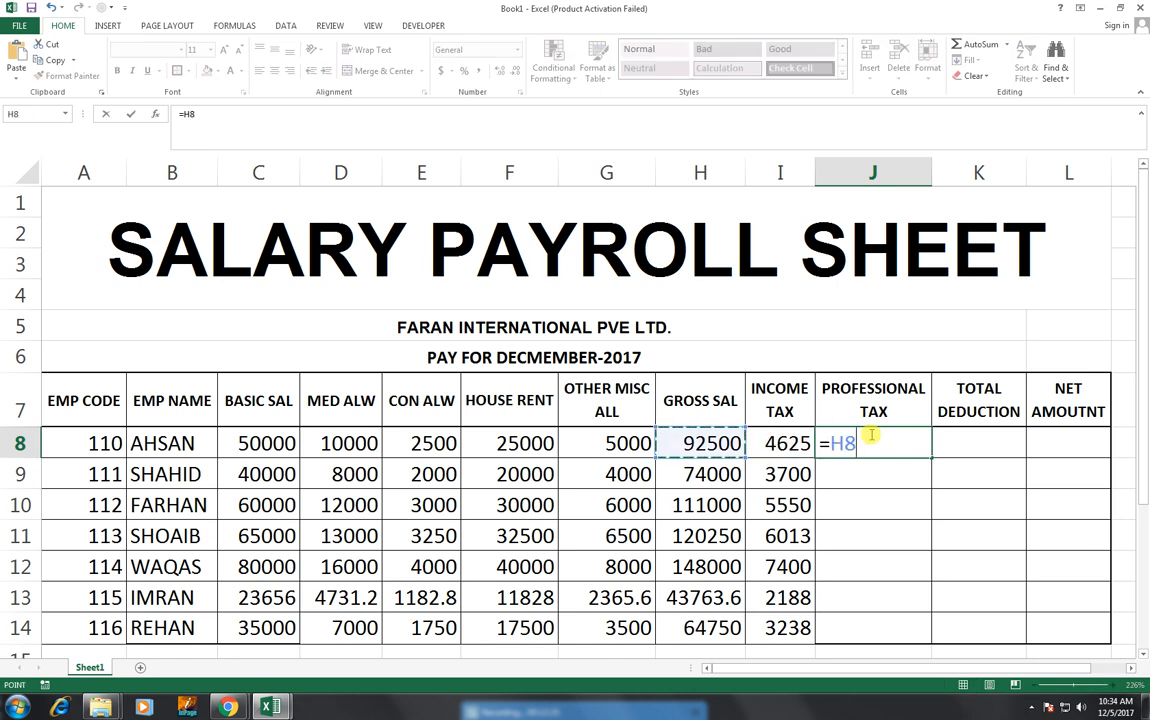
pyautogui.write('*8%')
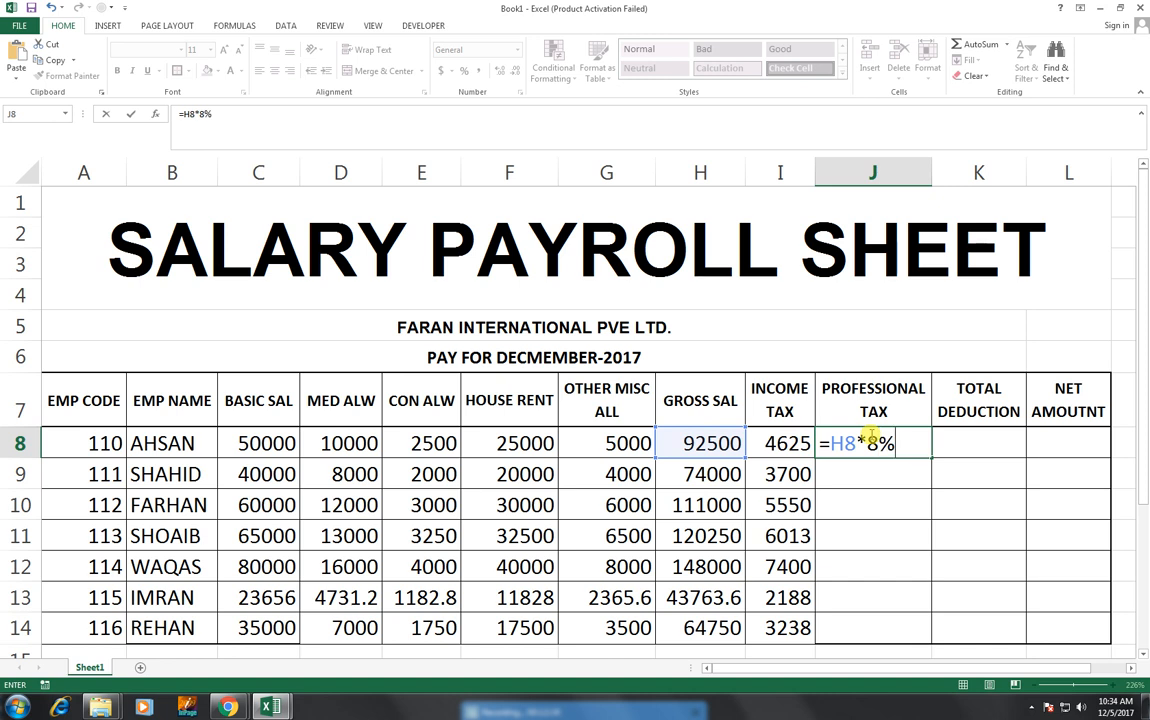
pyautogui.press('Return')
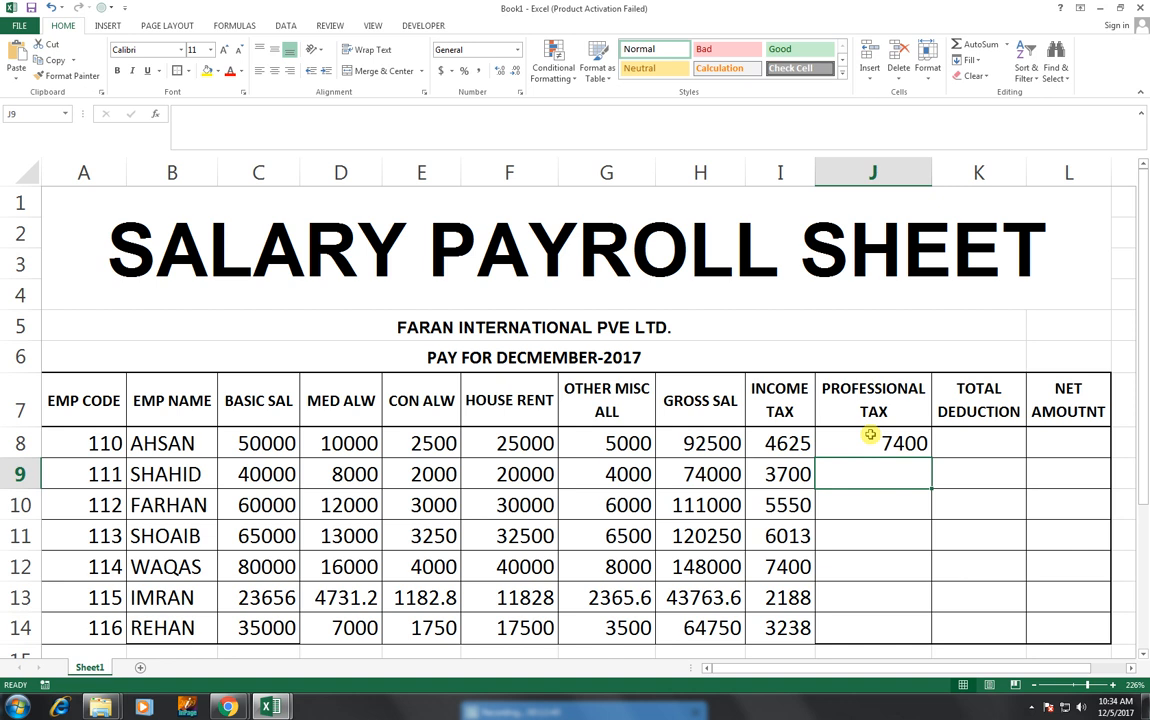
pyautogui.click(870, 436)
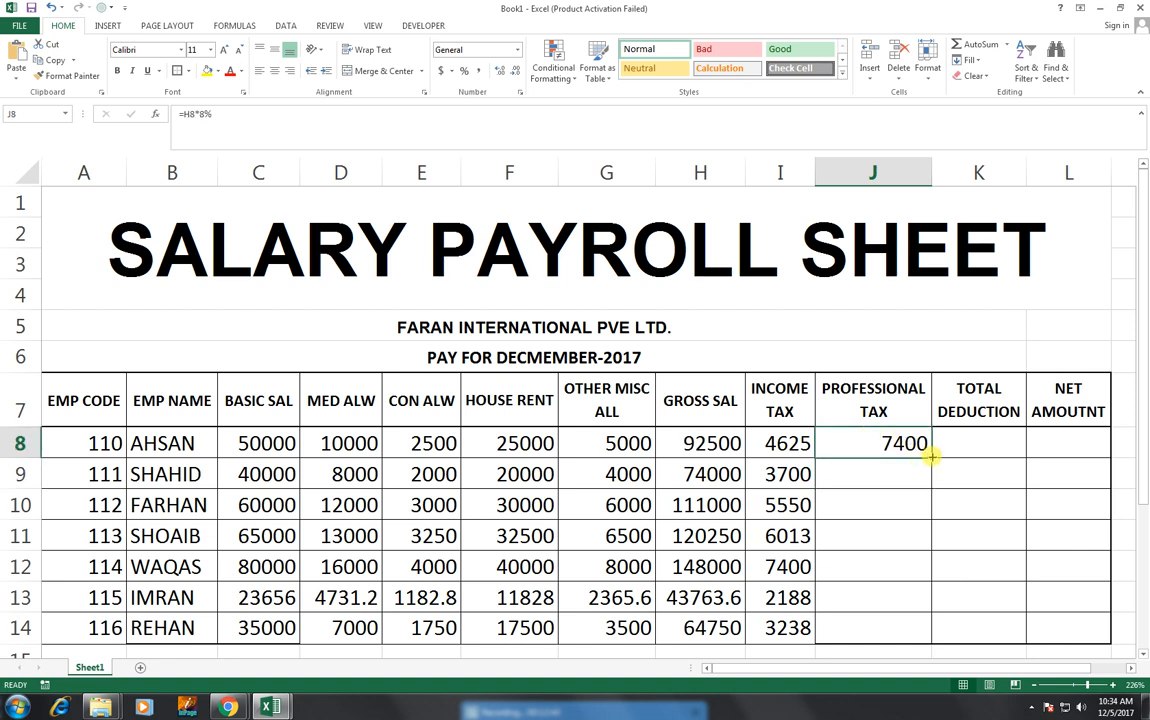
pyautogui.moveTo(930, 456); pyautogui.dragTo(929, 638)
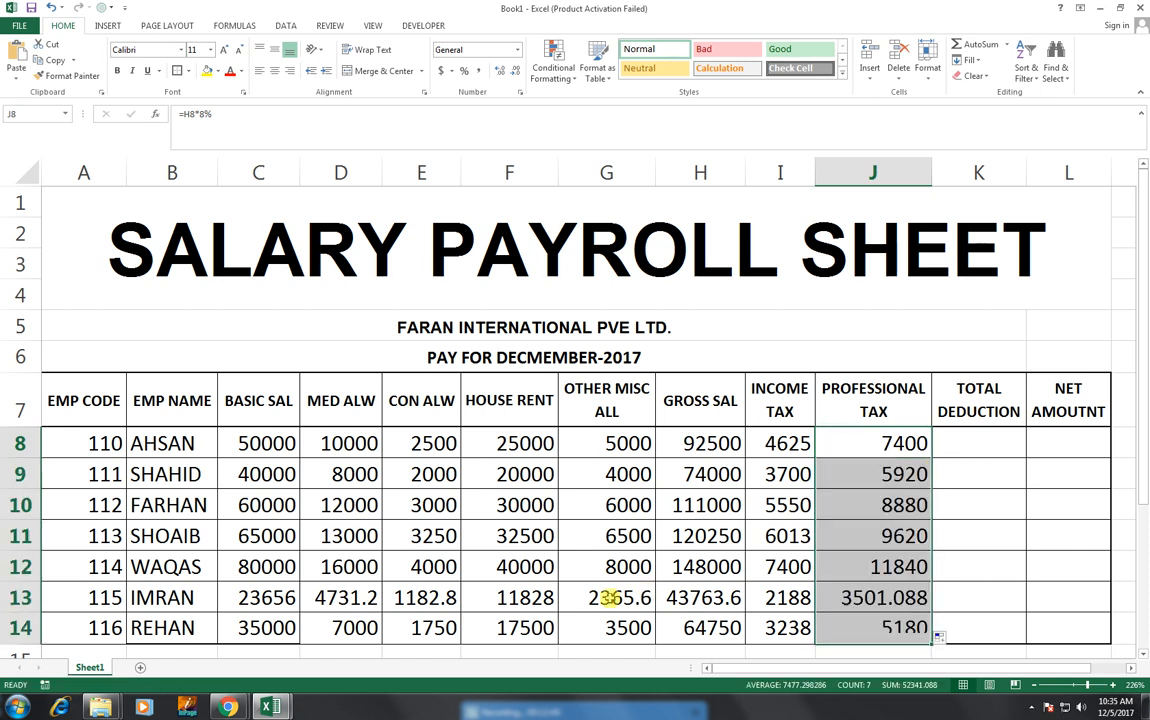
# - Calculate the total deduction in K8 with =I8+J8 and fill the formula down to K14
pyautogui.click(988, 440)
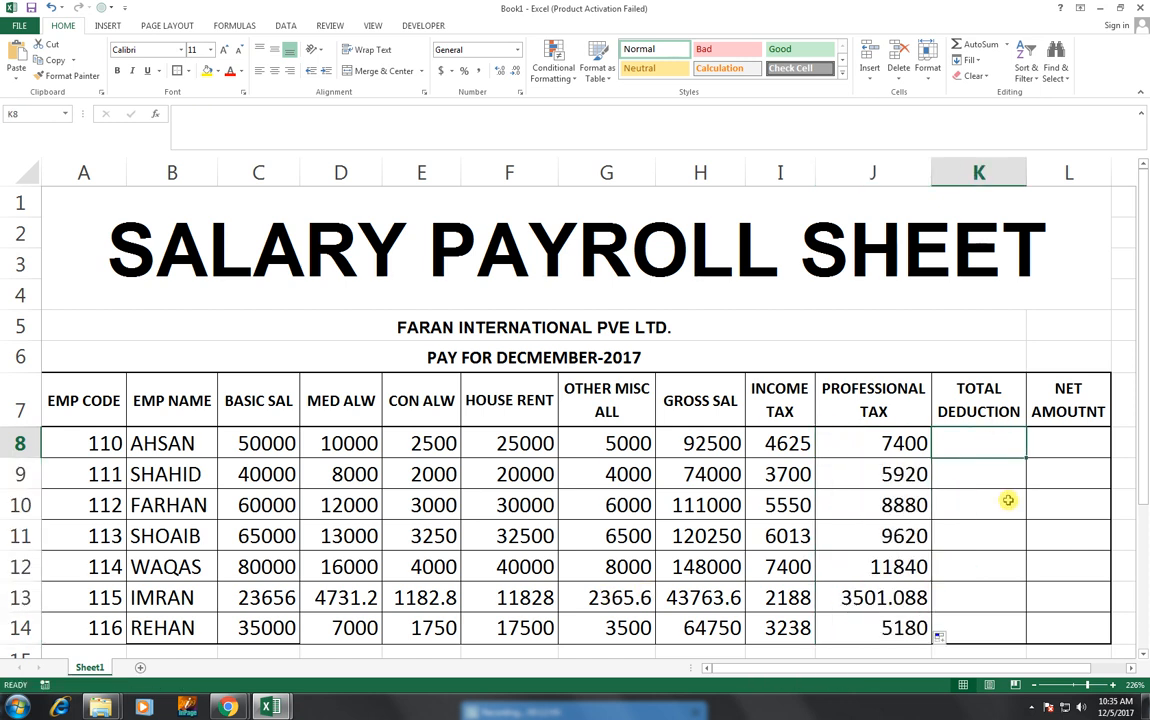
pyautogui.write('=')
pyautogui.press('Left')
pyautogui.press('Left')
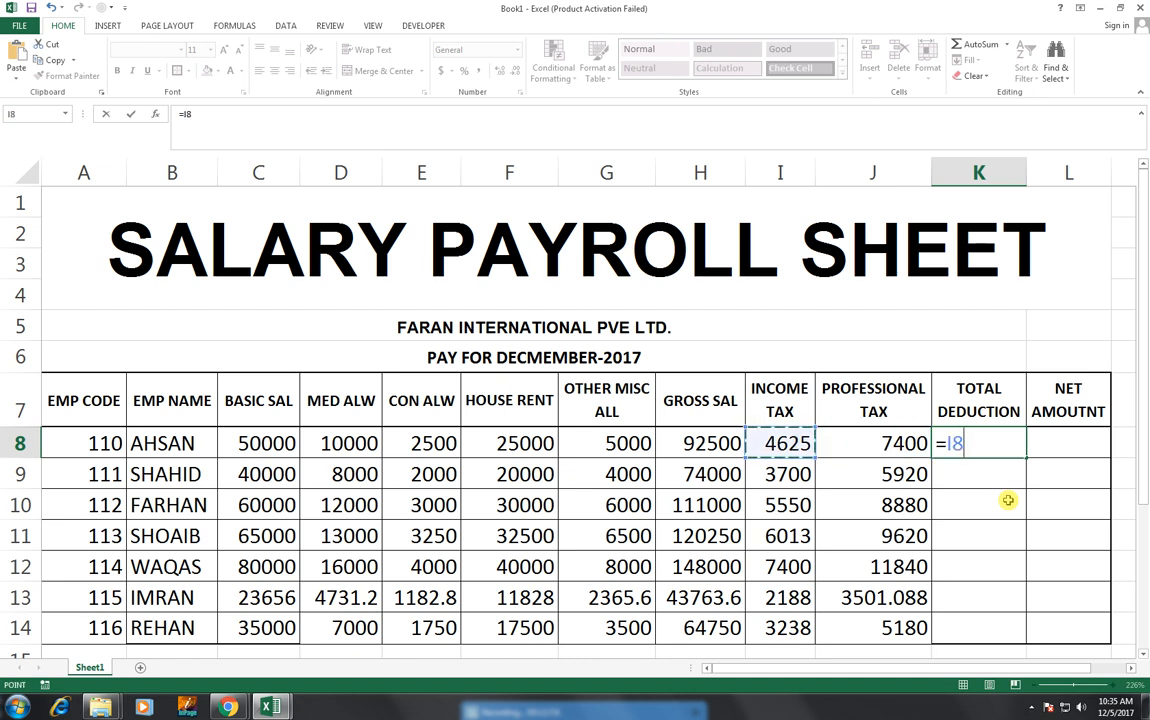
pyautogui.write('+')
pyautogui.press('Left')
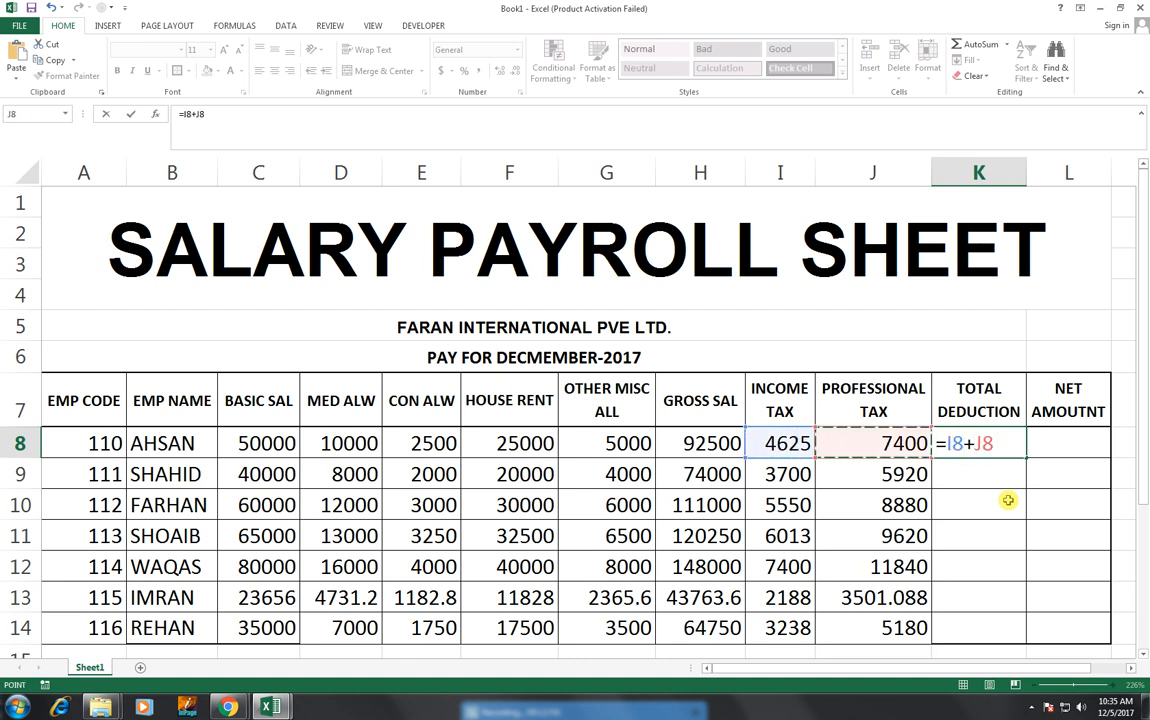
pyautogui.hotkey('ctrl', 'Return')
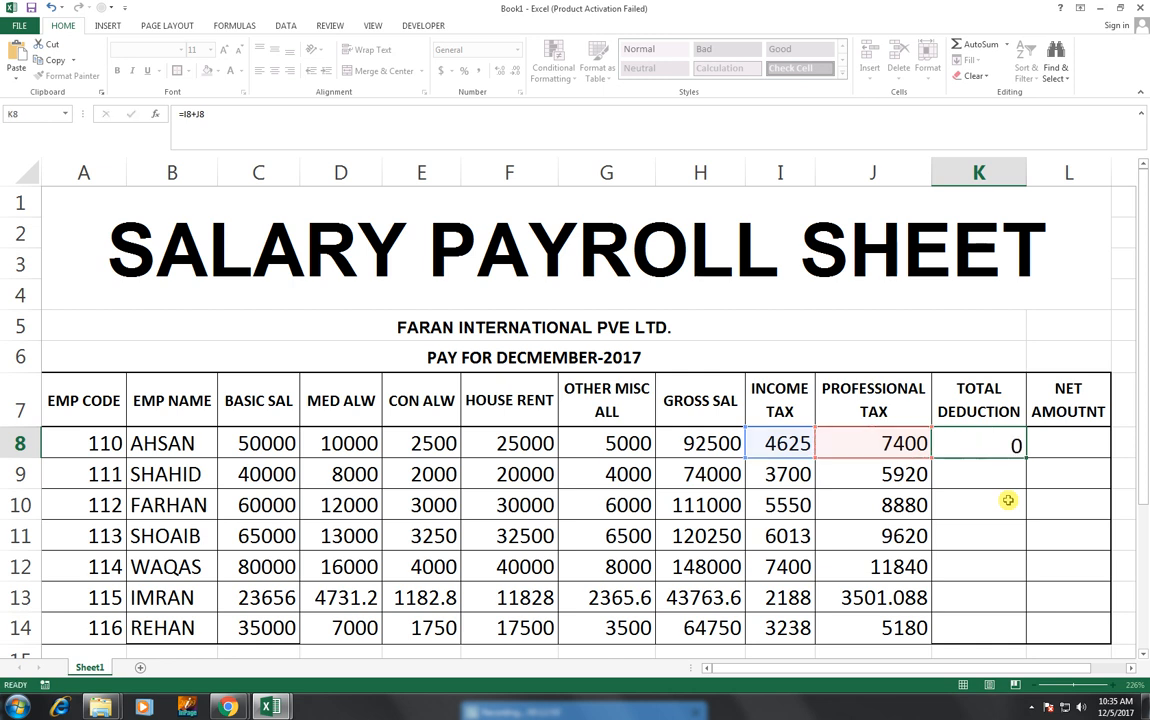
pyautogui.press('Return')
pyautogui.click(1010, 446)
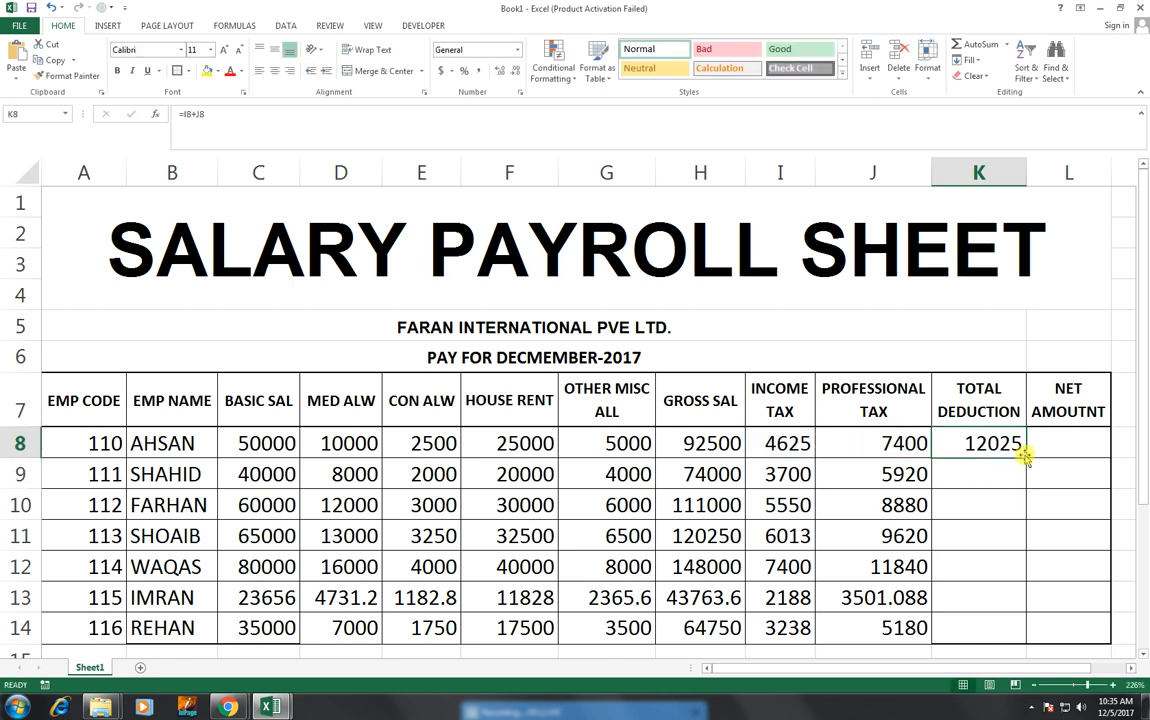
pyautogui.moveTo(1019, 449); pyautogui.dragTo(1009, 636)
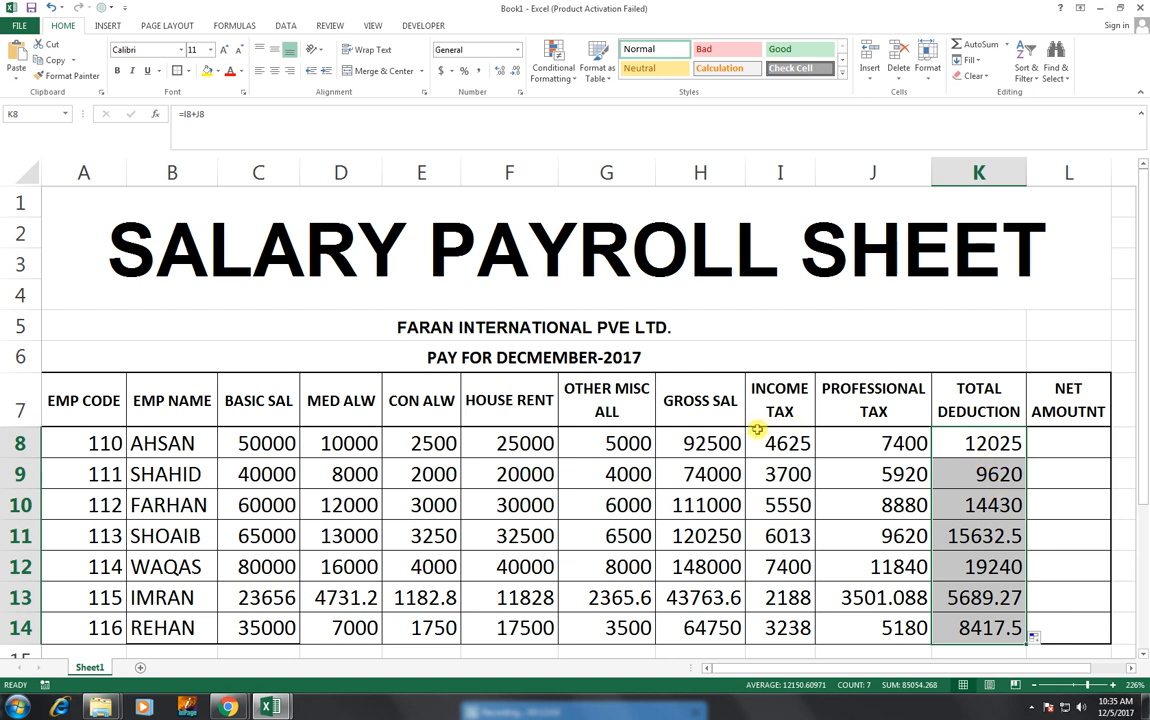
# - Calculate the net amount in L8 with =H8-K8 and fill the formula down to L14
pyautogui.click(1064, 439)
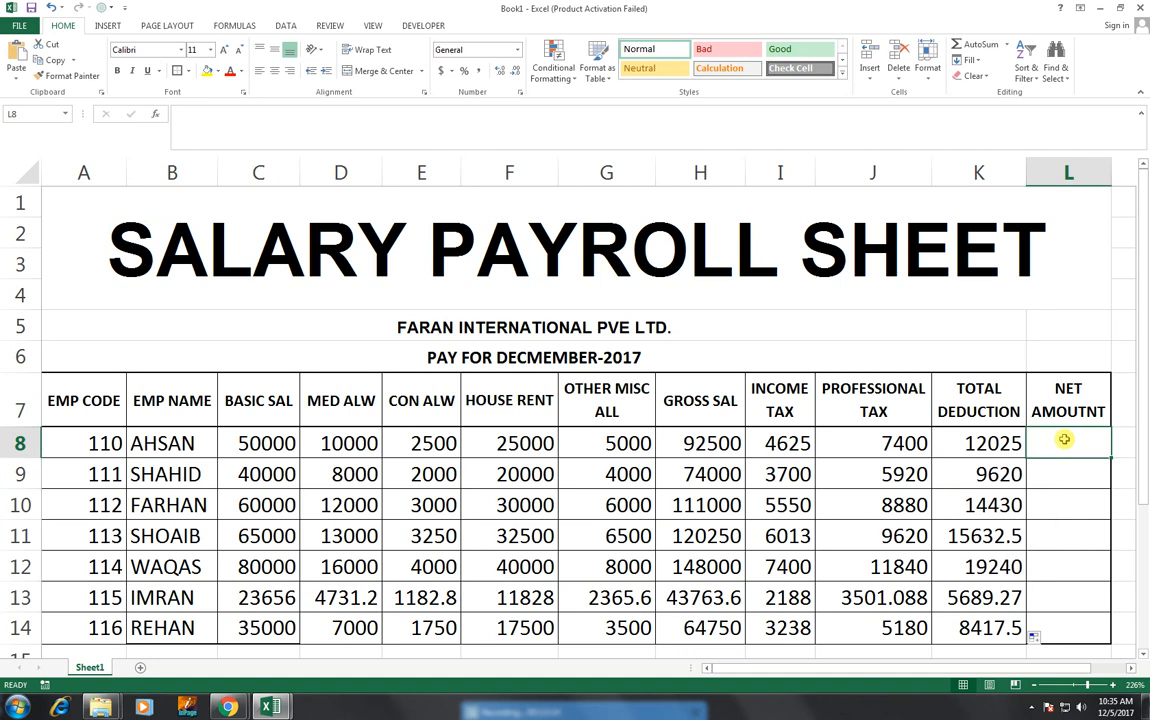
pyautogui.write('=')
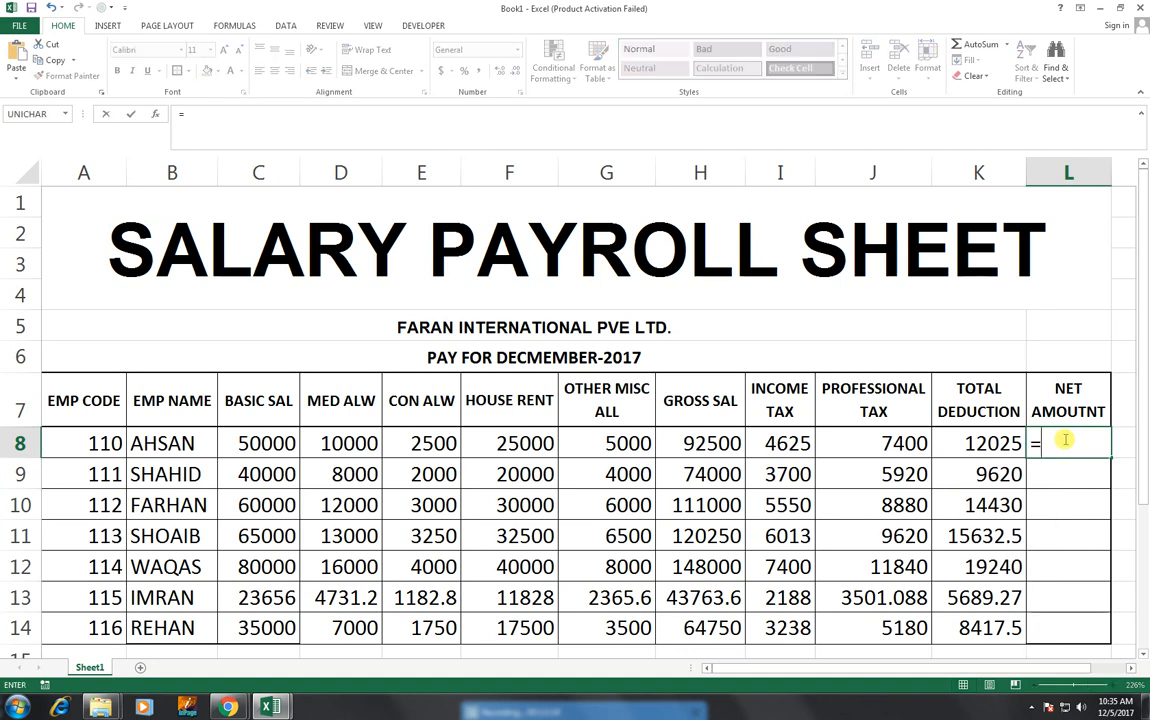
pyautogui.press('Left')
pyautogui.press('Left')
pyautogui.press('Left')
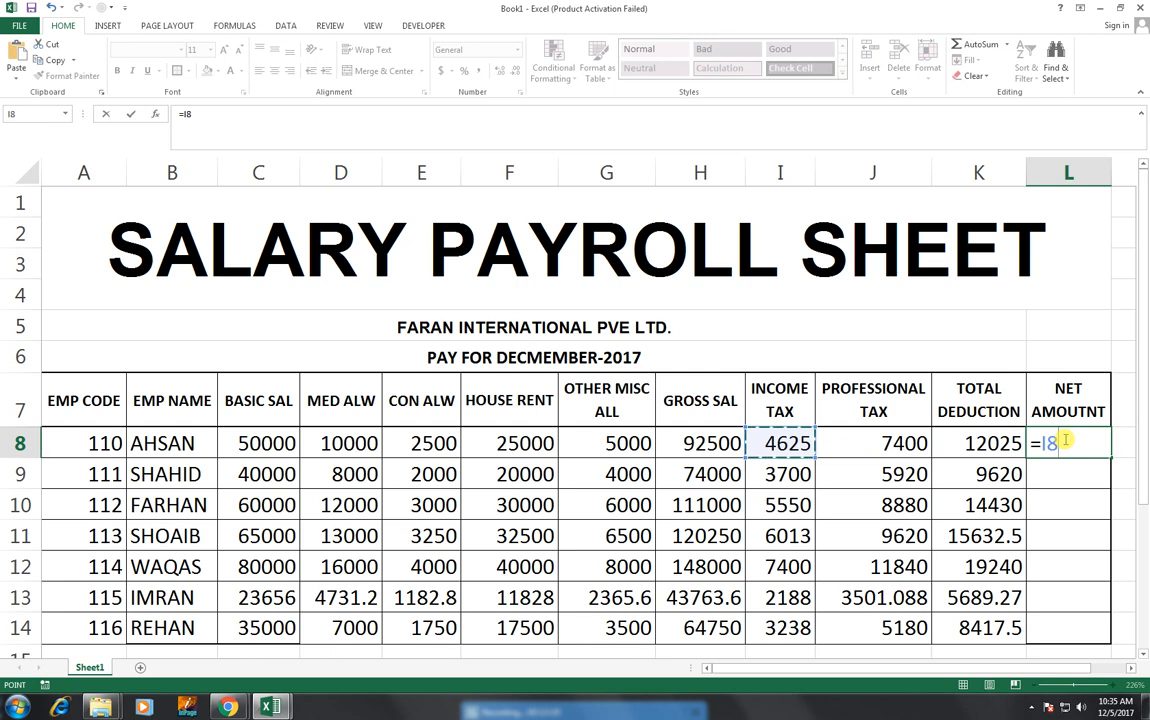
pyautogui.press('Left')
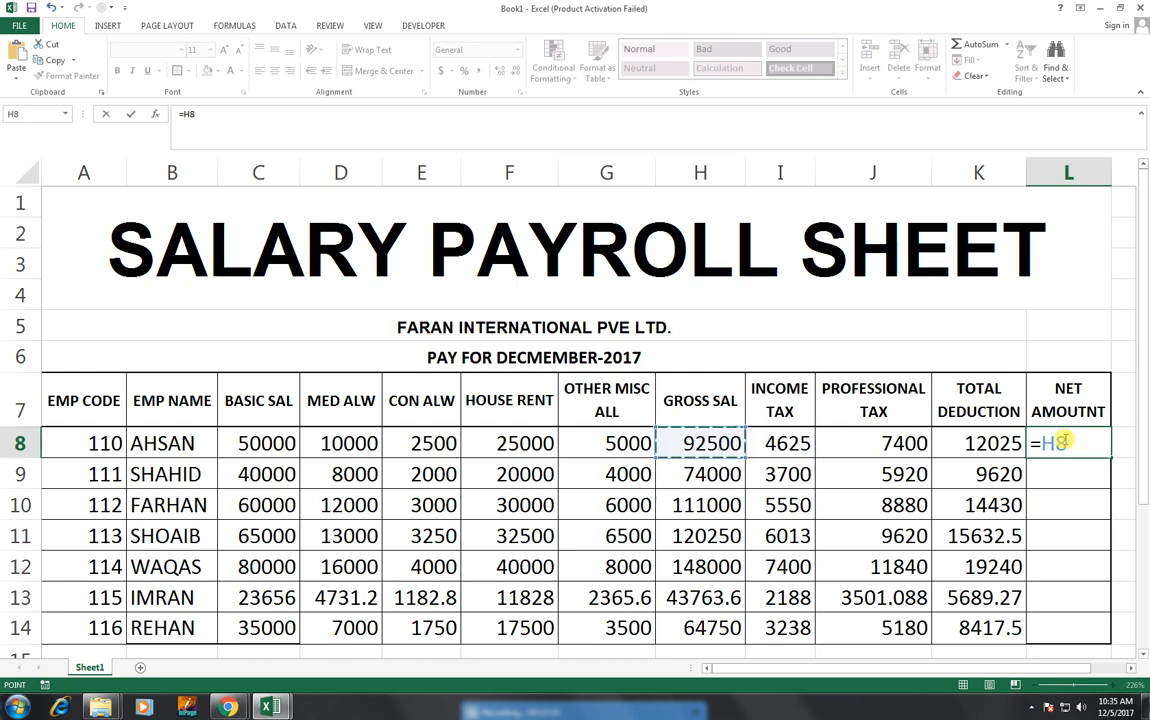
pyautogui.write('-')
pyautogui.press('Left')
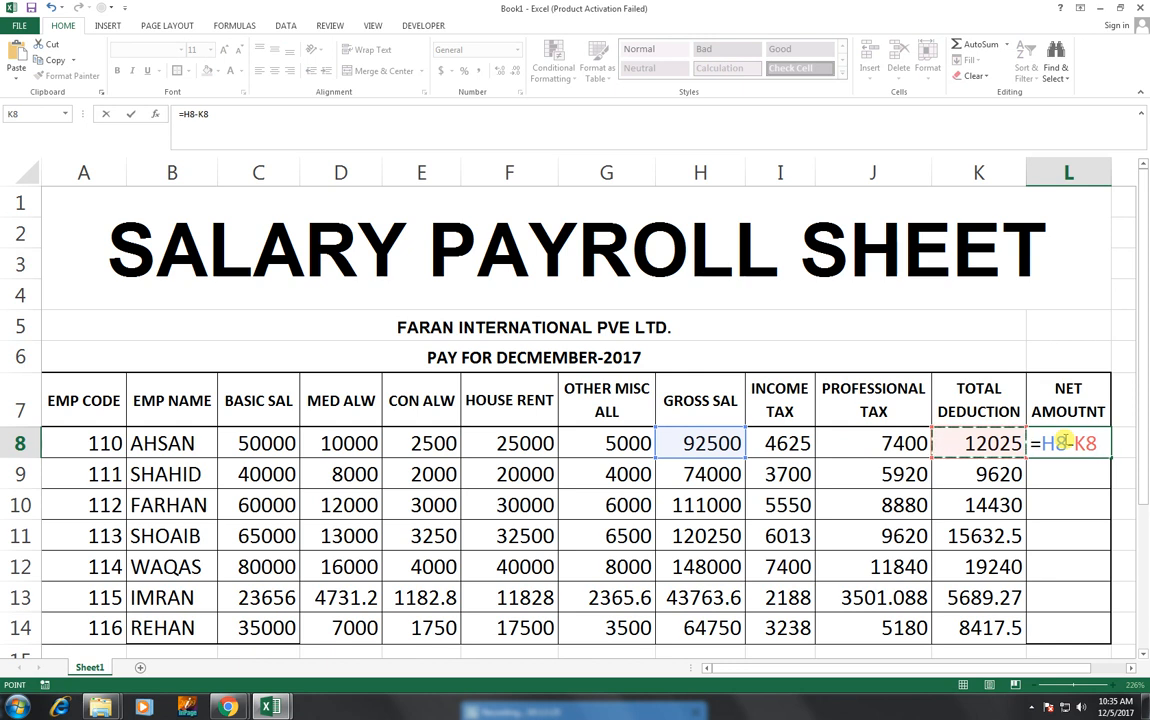
pyautogui.press('Return')
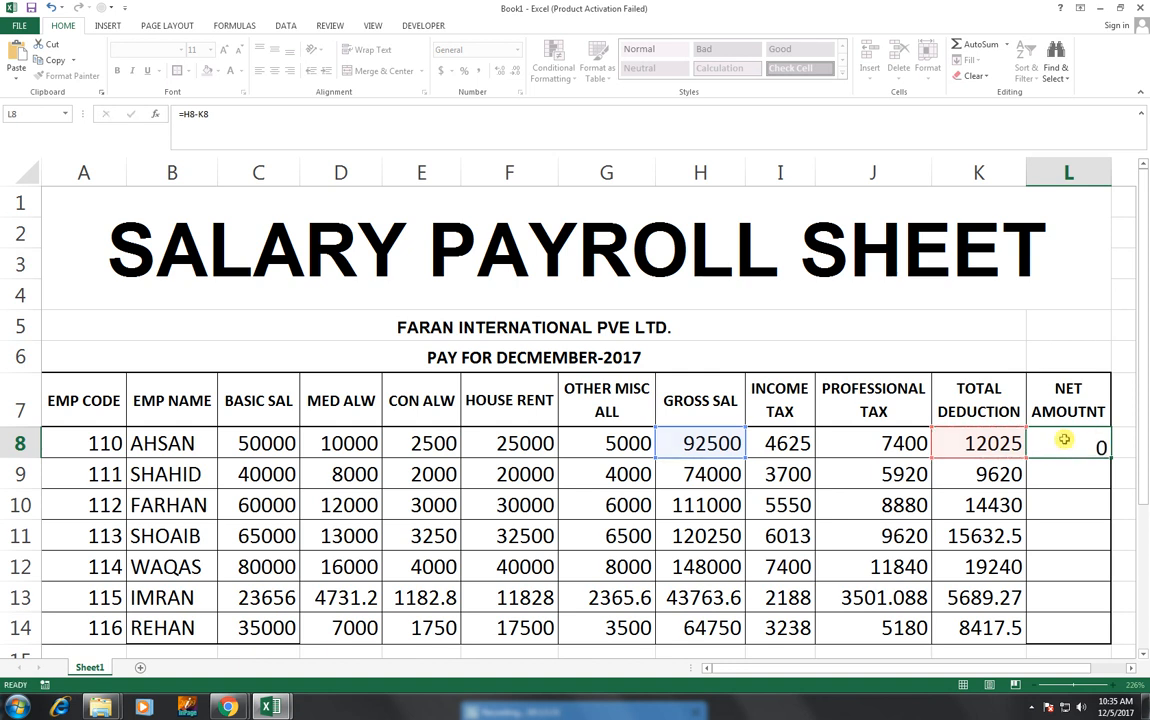
pyautogui.click(1062, 441)
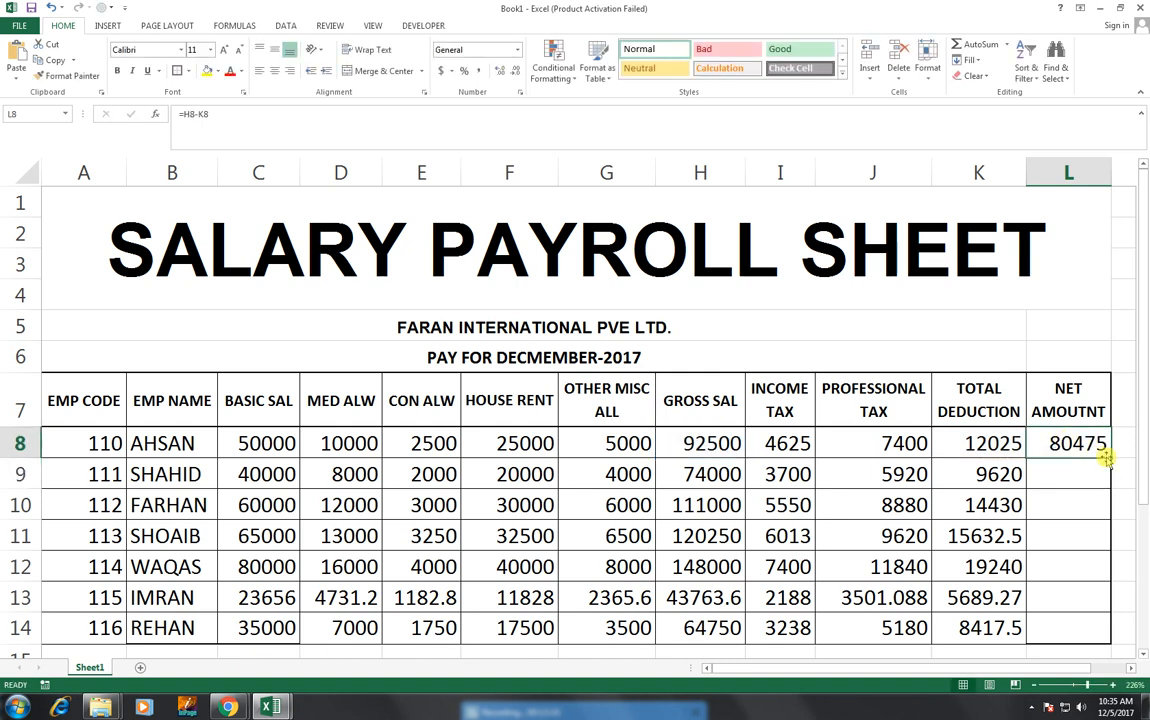
pyautogui.moveTo(1109, 456); pyautogui.dragTo(1102, 645)
# - Correct the spelling of the column heading in L7 to NET AMOUNT
pyautogui.click(1088, 411)
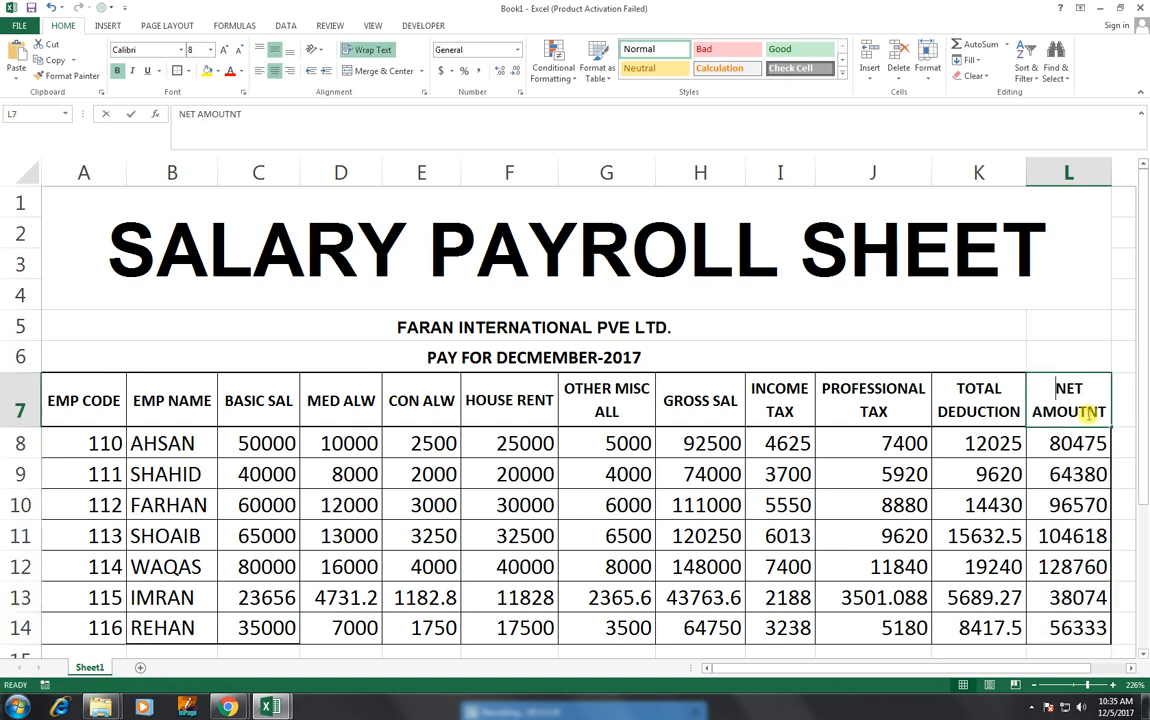
pyautogui.doubleClick(1084, 411)
pyautogui.press('Return')
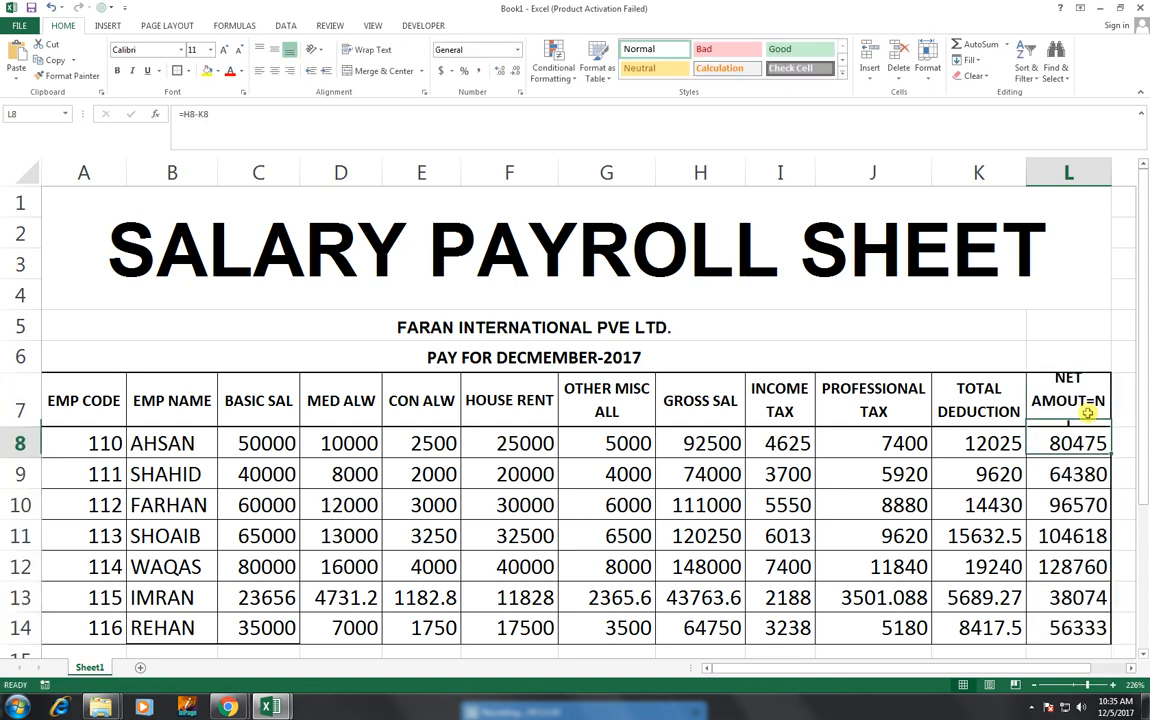
pyautogui.doubleClick(1087, 412)
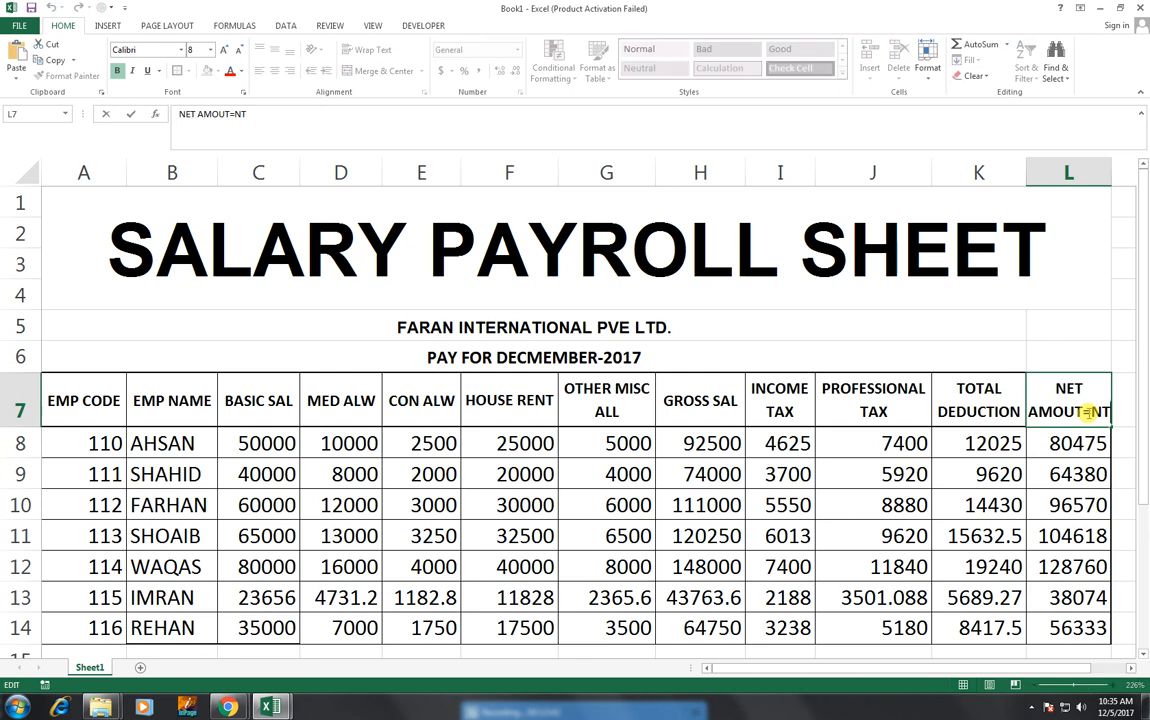
pyautogui.press('BackSpace')
pyautogui.press('BackSpace')
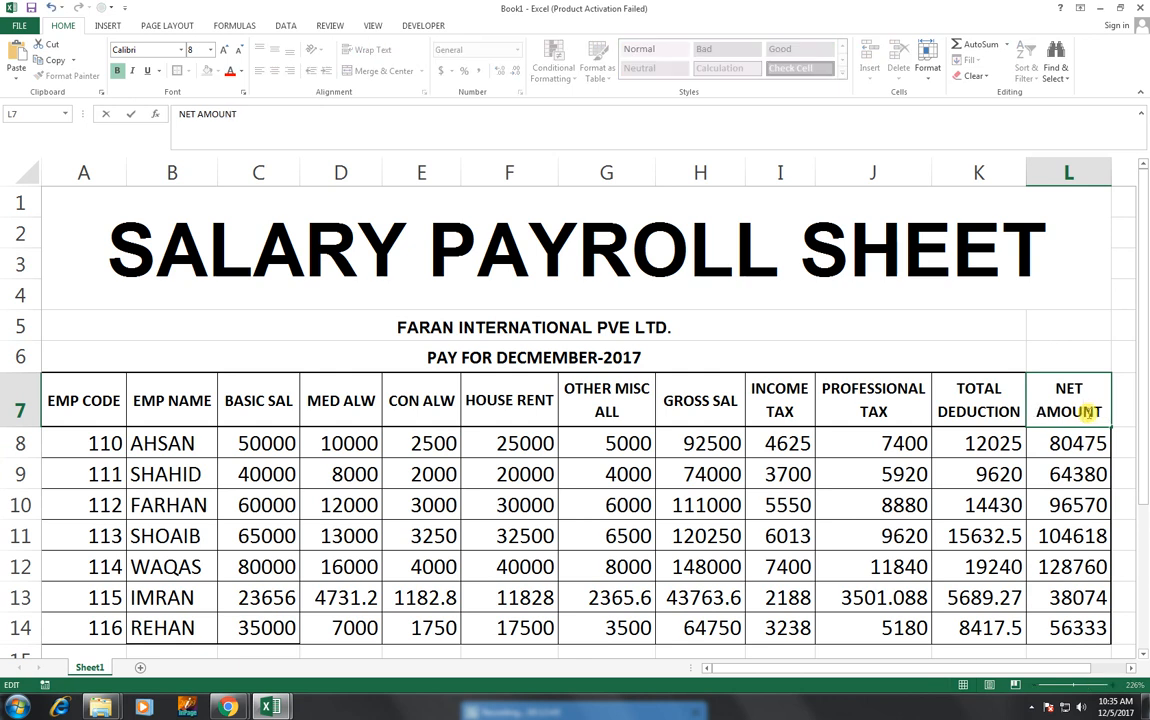
pyautogui.press('Return')
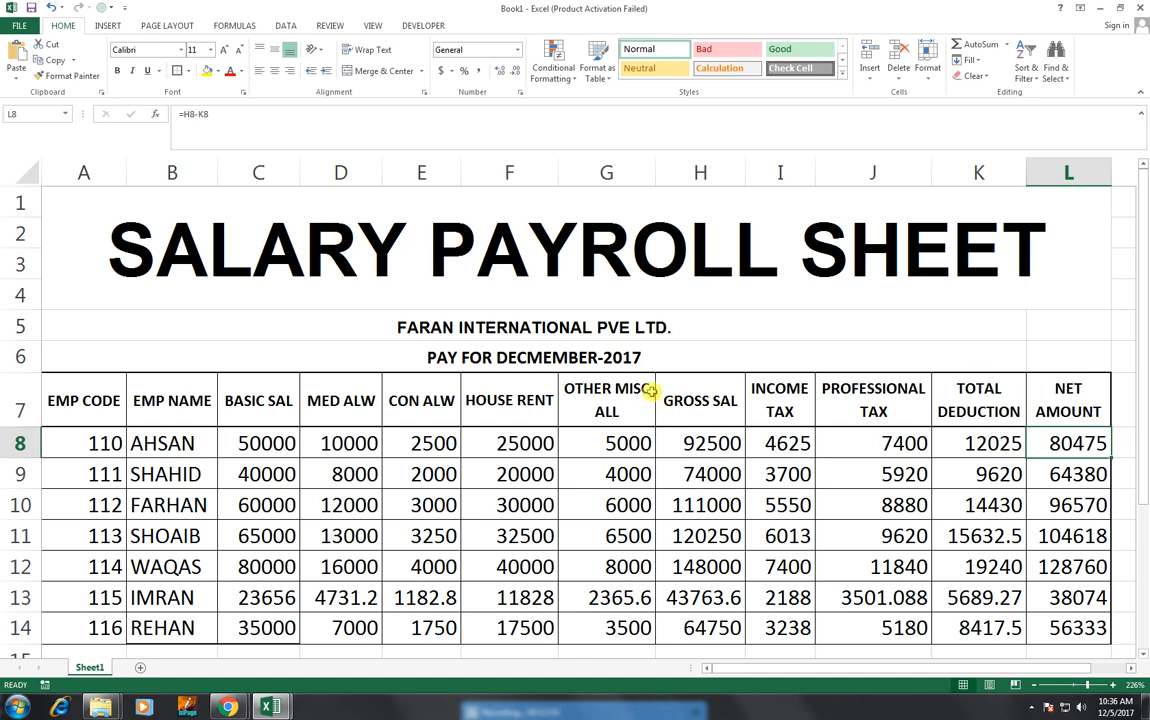
# - Centre the employee data in B8:L14 horizontally and decrease its font size by two steps
pyautogui.moveTo(87, 401); pyautogui.dragTo(1015, 622)
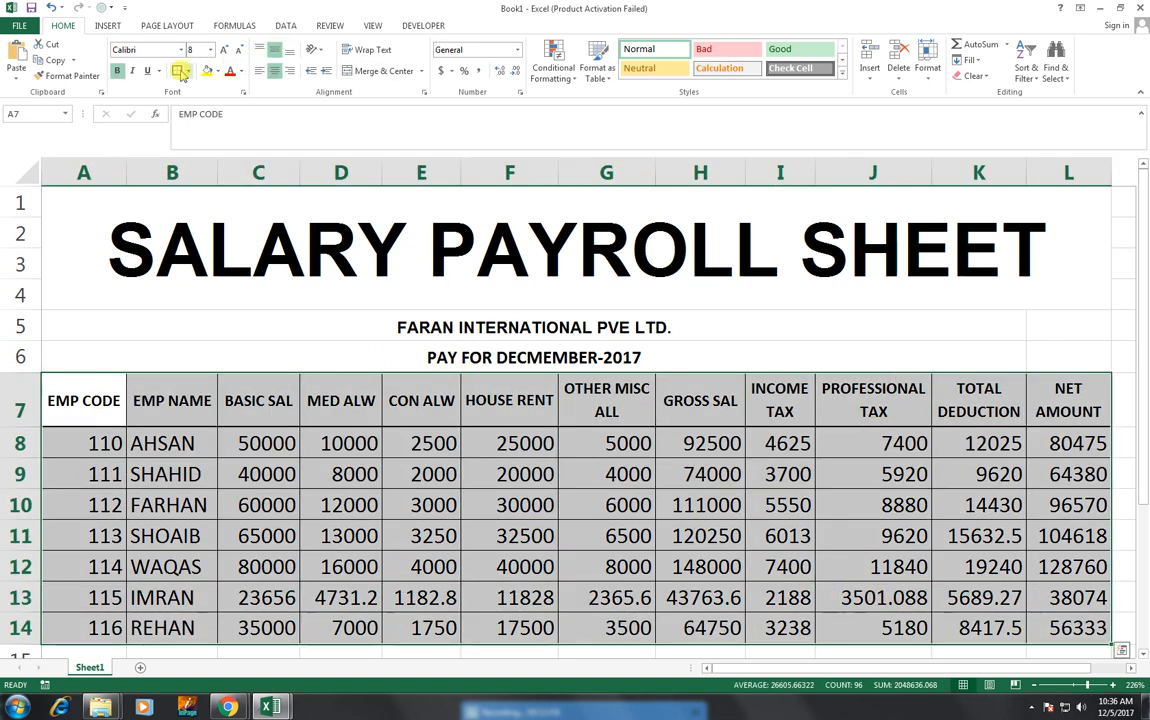
pyautogui.click(333, 440)
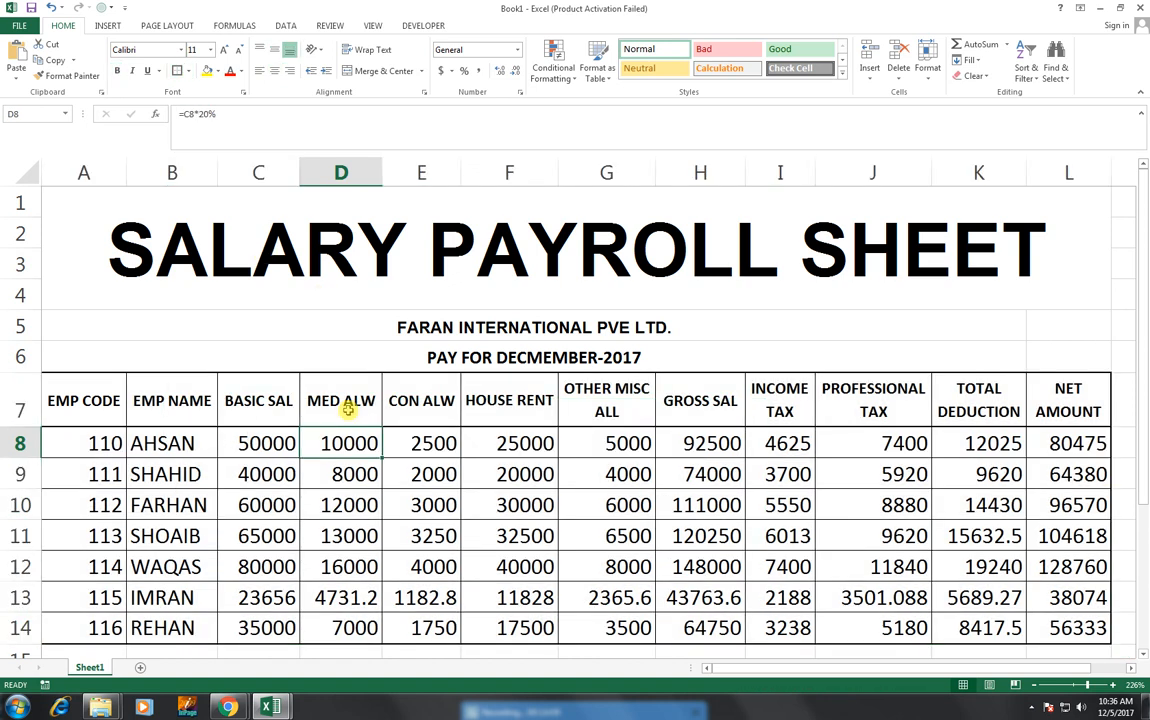
pyautogui.moveTo(149, 442); pyautogui.dragTo(1040, 627)
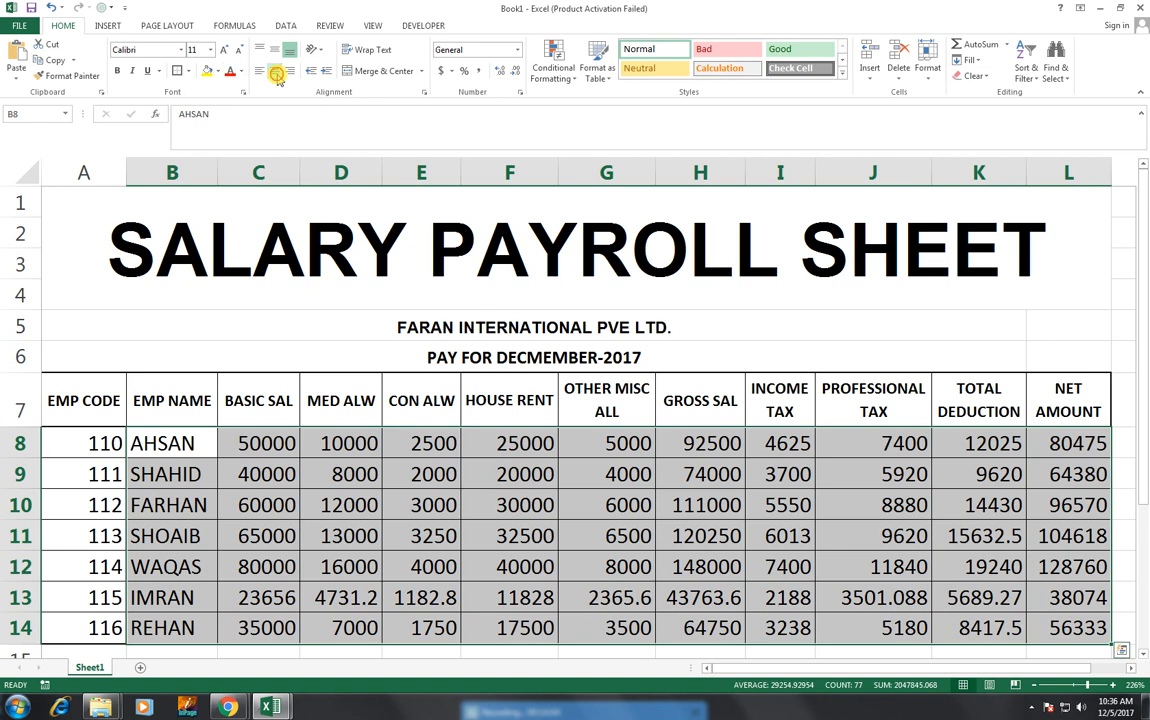
pyautogui.click(276, 74)
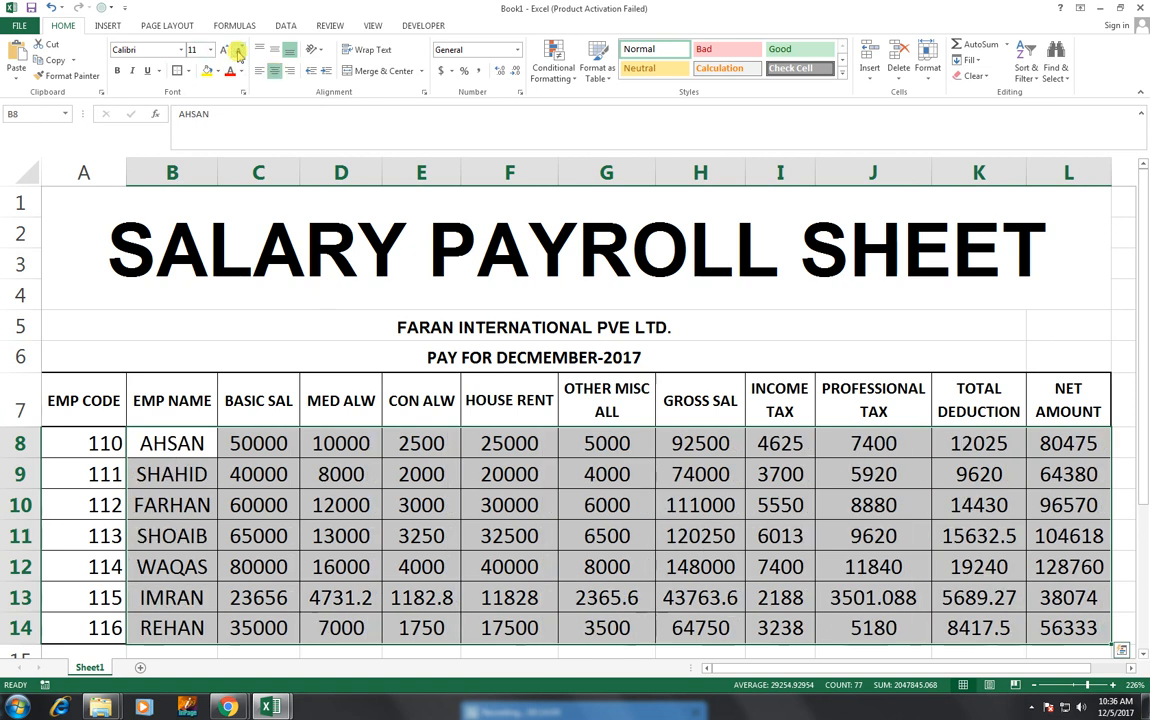
pyautogui.click(237, 52)
pyautogui.click(237, 52)
pyautogui.click(380, 321)
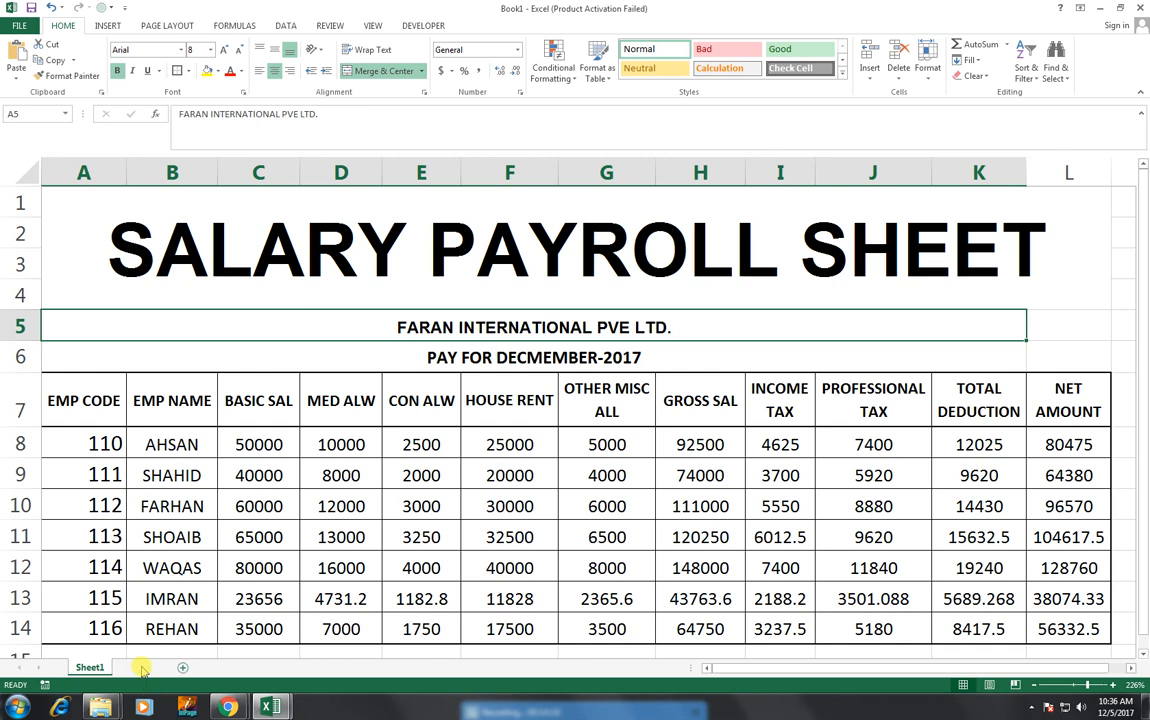
# - On a new worksheet, narrow column A to a width of 2.14 and reduce the height of row 1 by about half
pyautogui.click(138, 667)
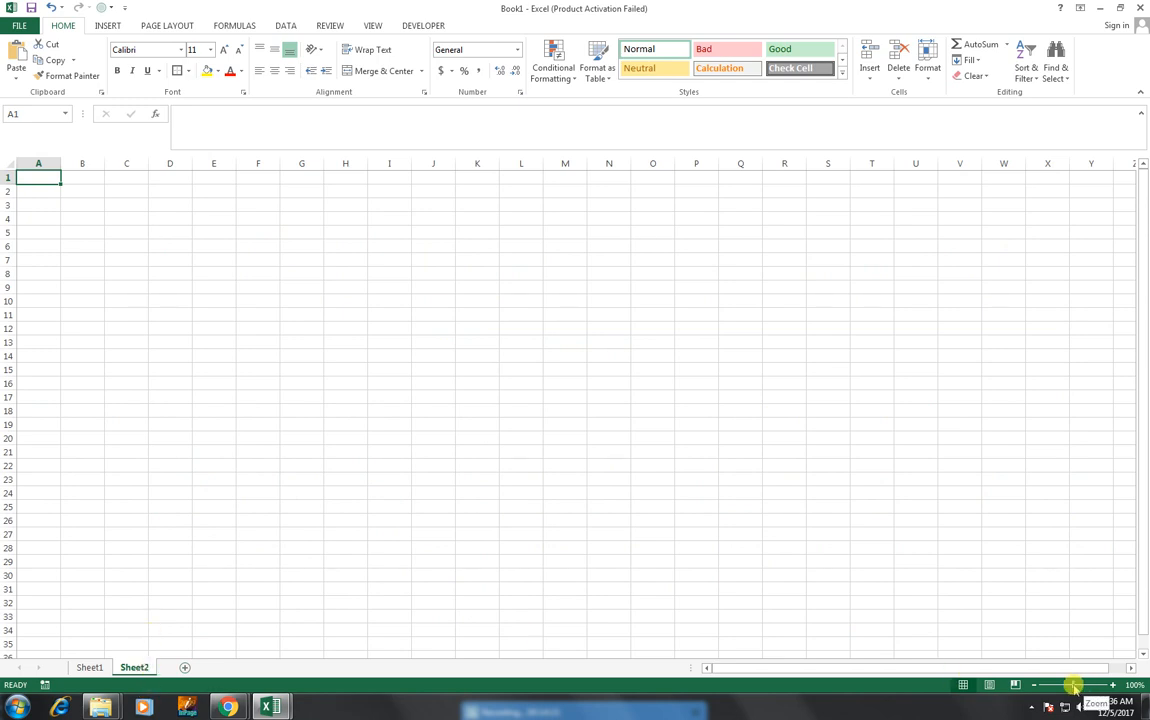
pyautogui.moveTo(1073, 686); pyautogui.dragTo(1089, 687)
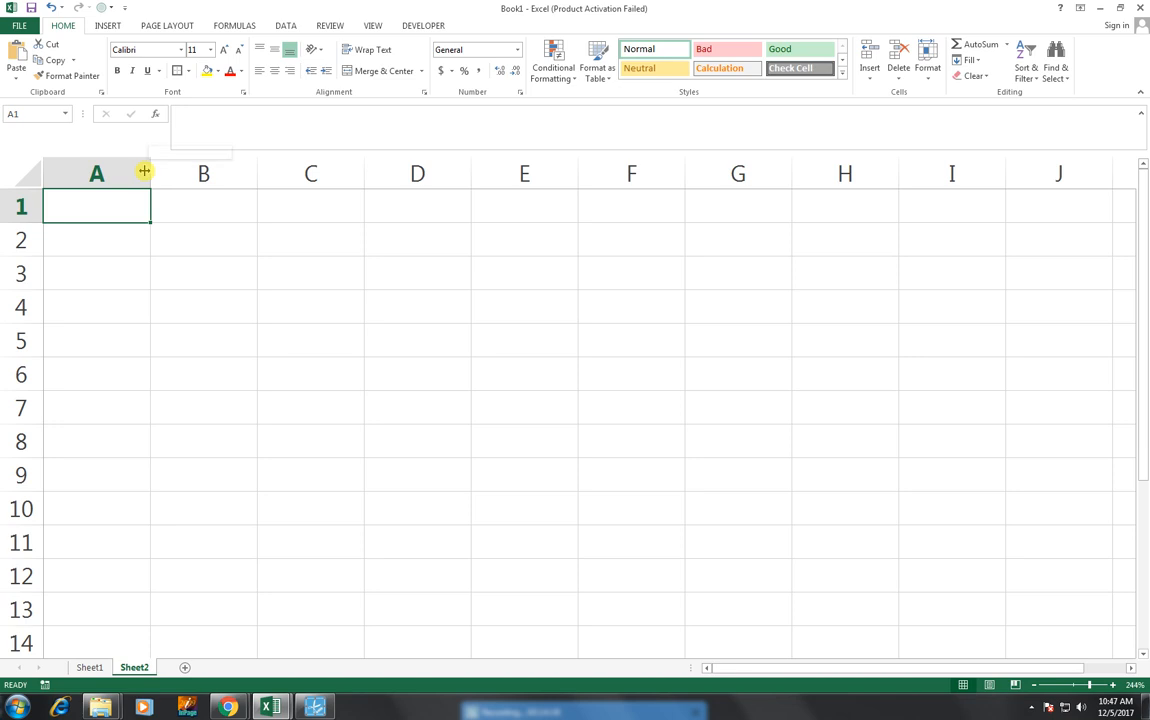
pyautogui.moveTo(144, 171); pyautogui.dragTo(74, 180)
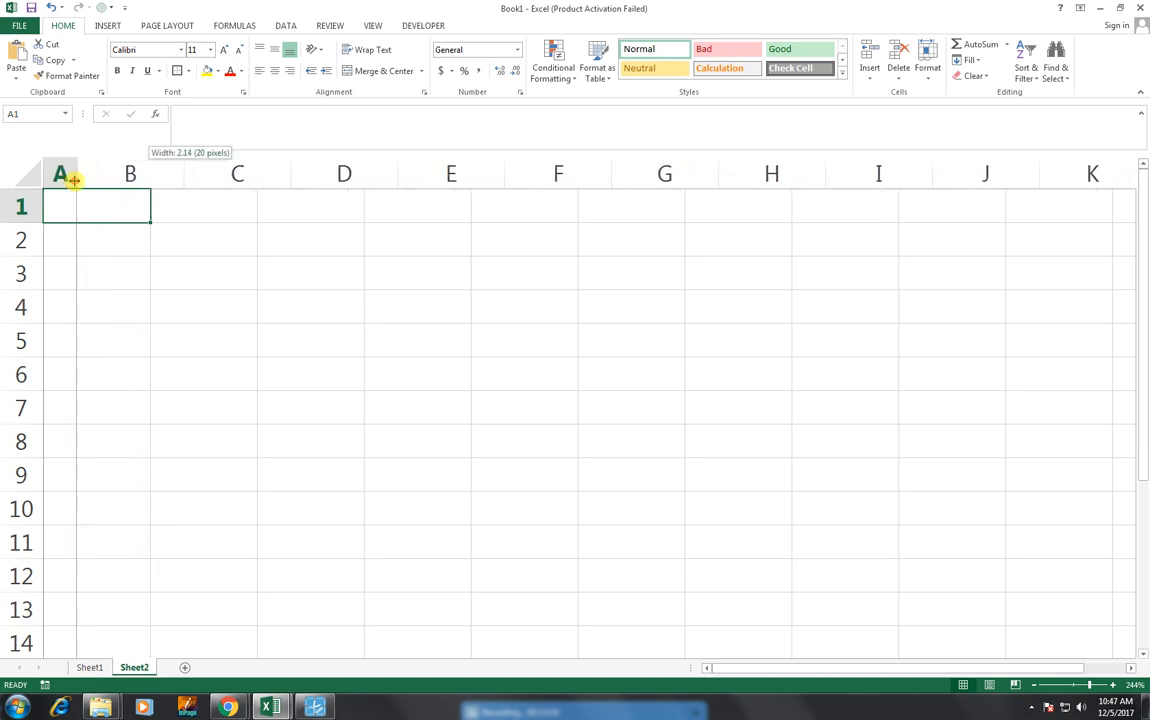
pyautogui.moveTo(74, 180); pyautogui.dragTo(75, 180)
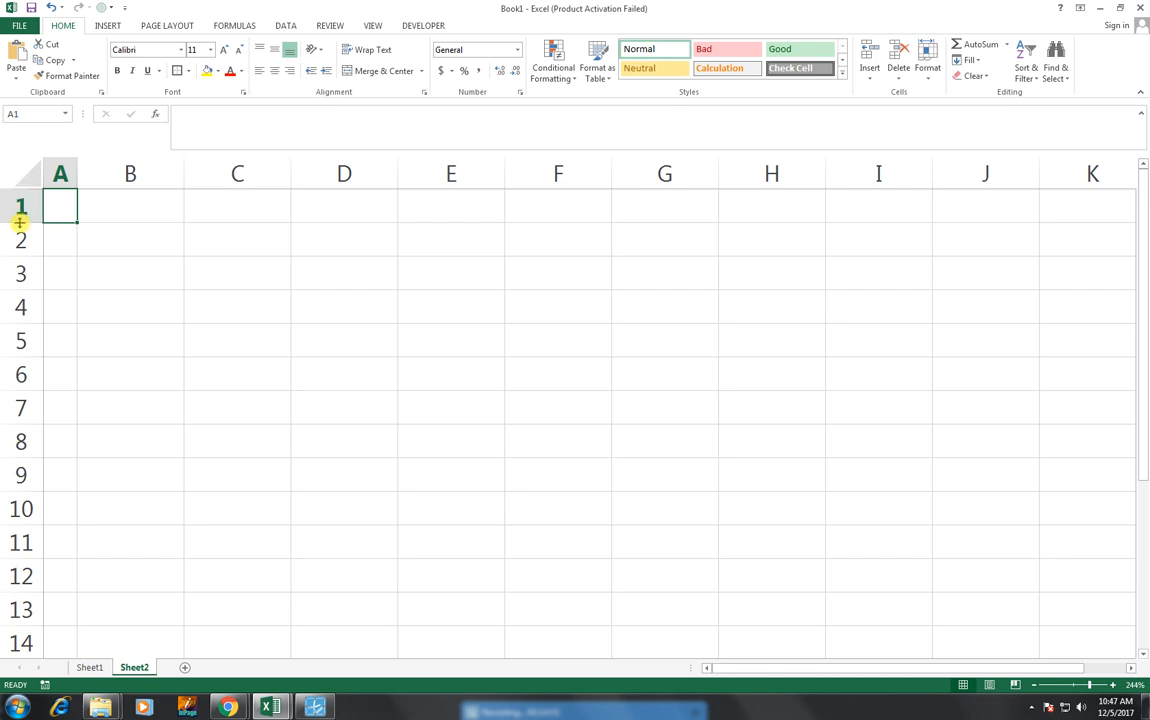
pyautogui.moveTo(20, 222); pyautogui.dragTo(21, 193)
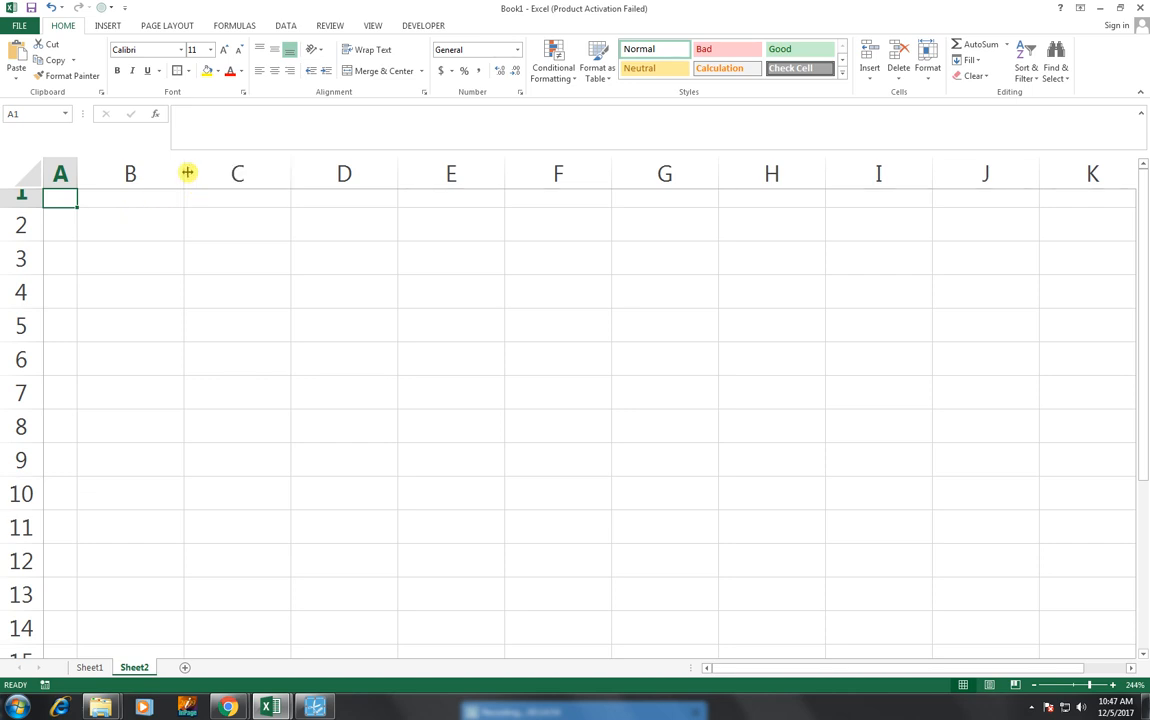
# - Widen columns B, C and D, and merge and centre the range B2:E3
pyautogui.click(111, 226)
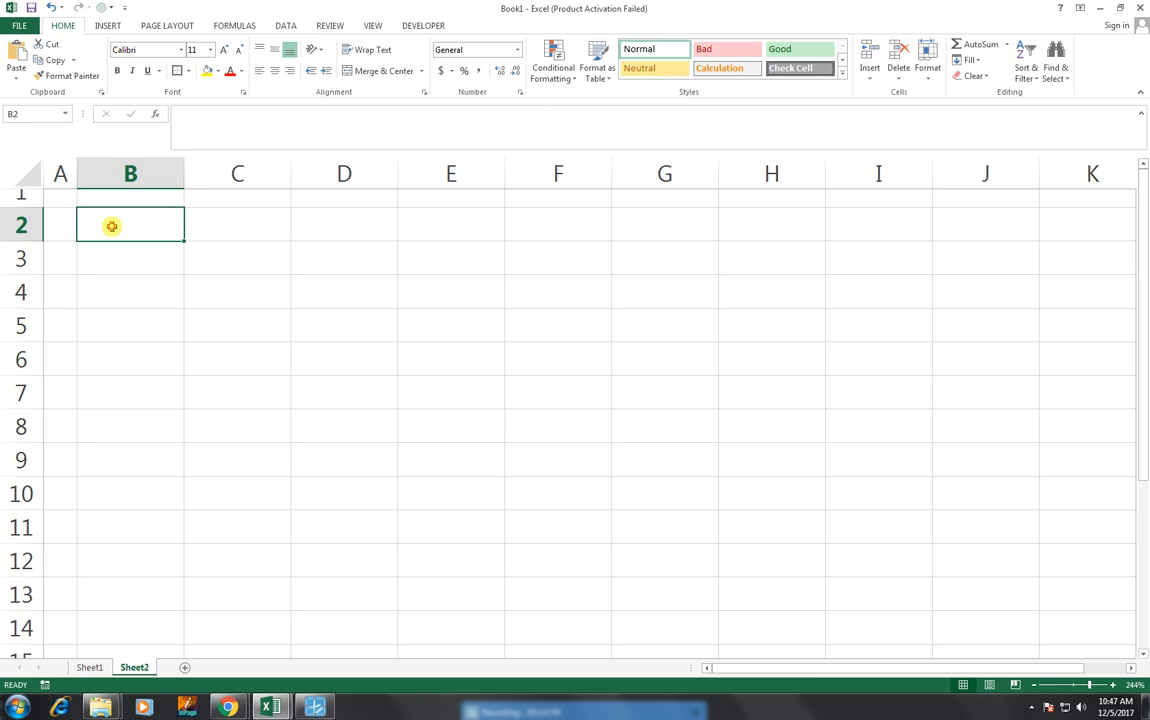
pyautogui.moveTo(131, 223); pyautogui.dragTo(459, 269)
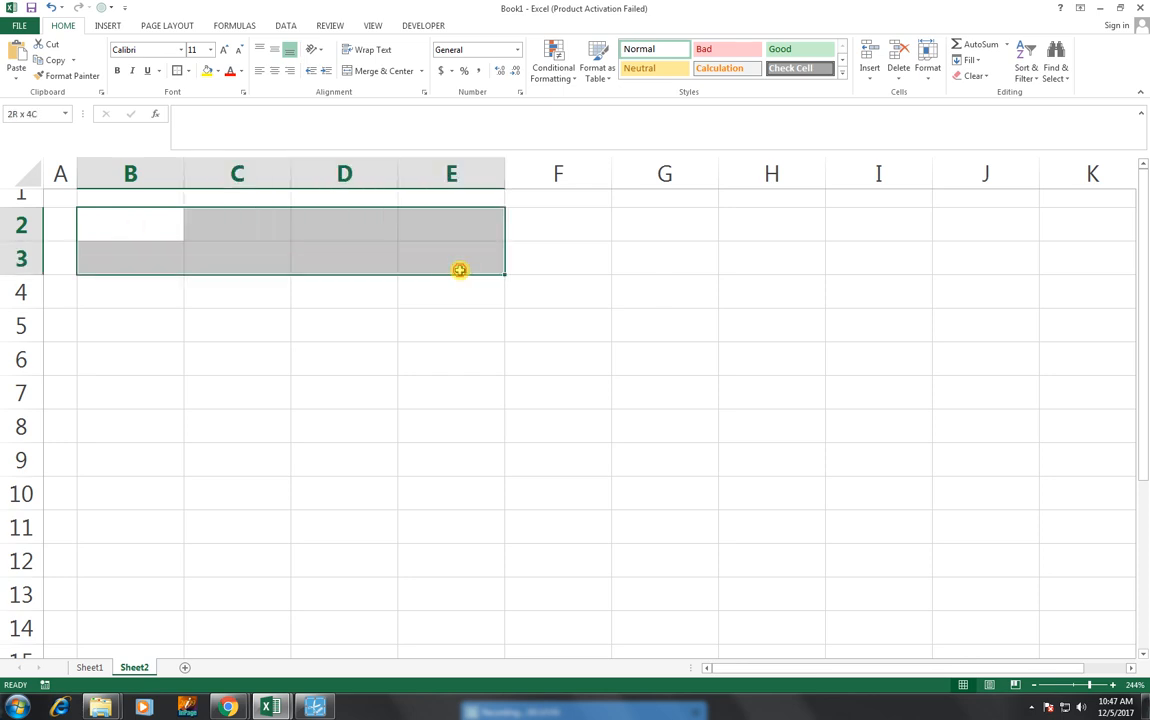
pyautogui.moveTo(459, 269); pyautogui.dragTo(459, 269)
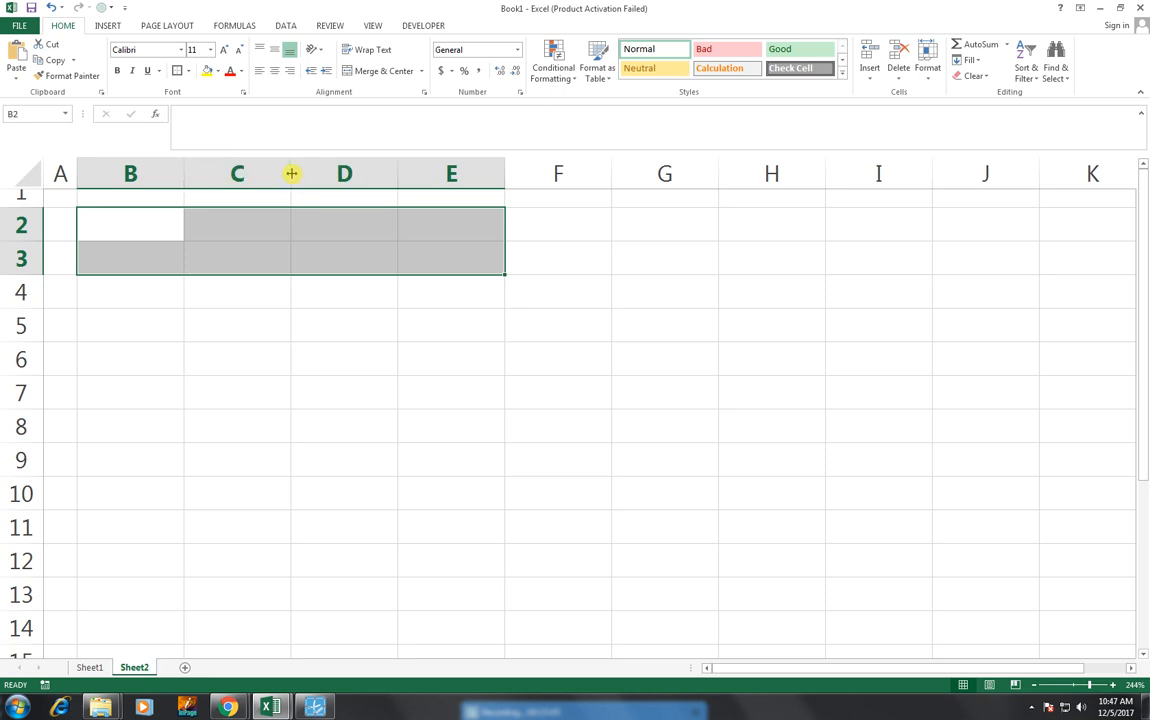
pyautogui.moveTo(291, 174); pyautogui.dragTo(329, 174)
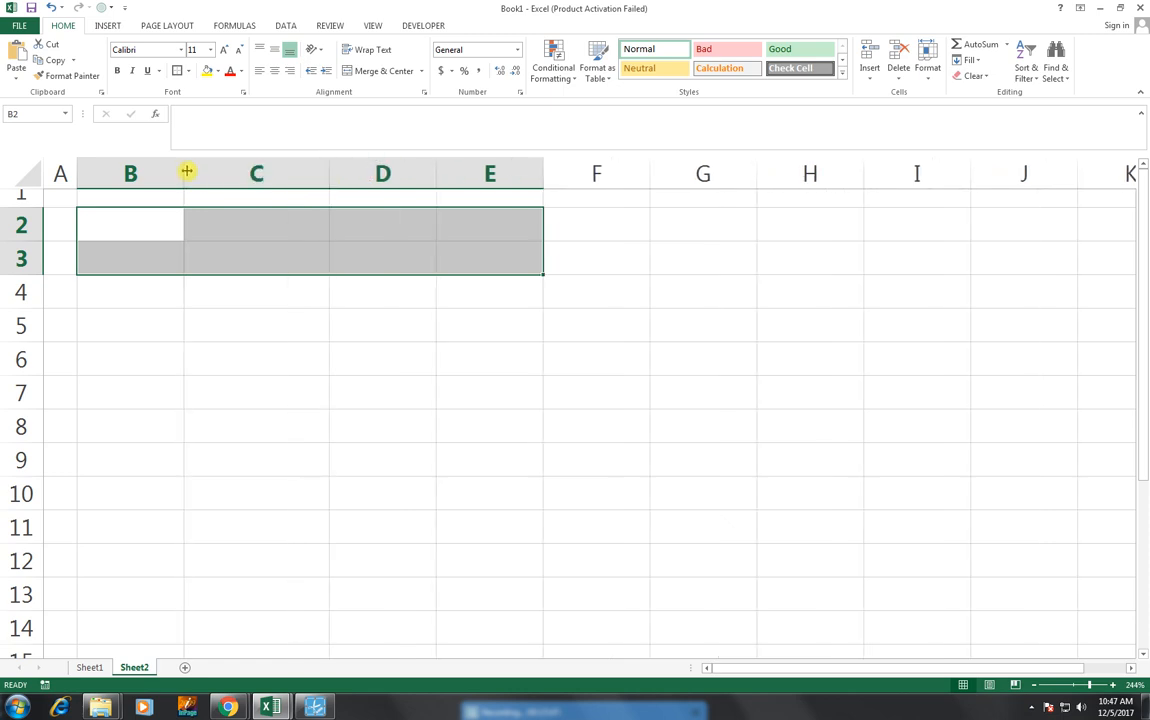
pyautogui.moveTo(186, 172); pyautogui.dragTo(200, 171)
pyautogui.moveTo(454, 172); pyautogui.dragTo(557, 171)
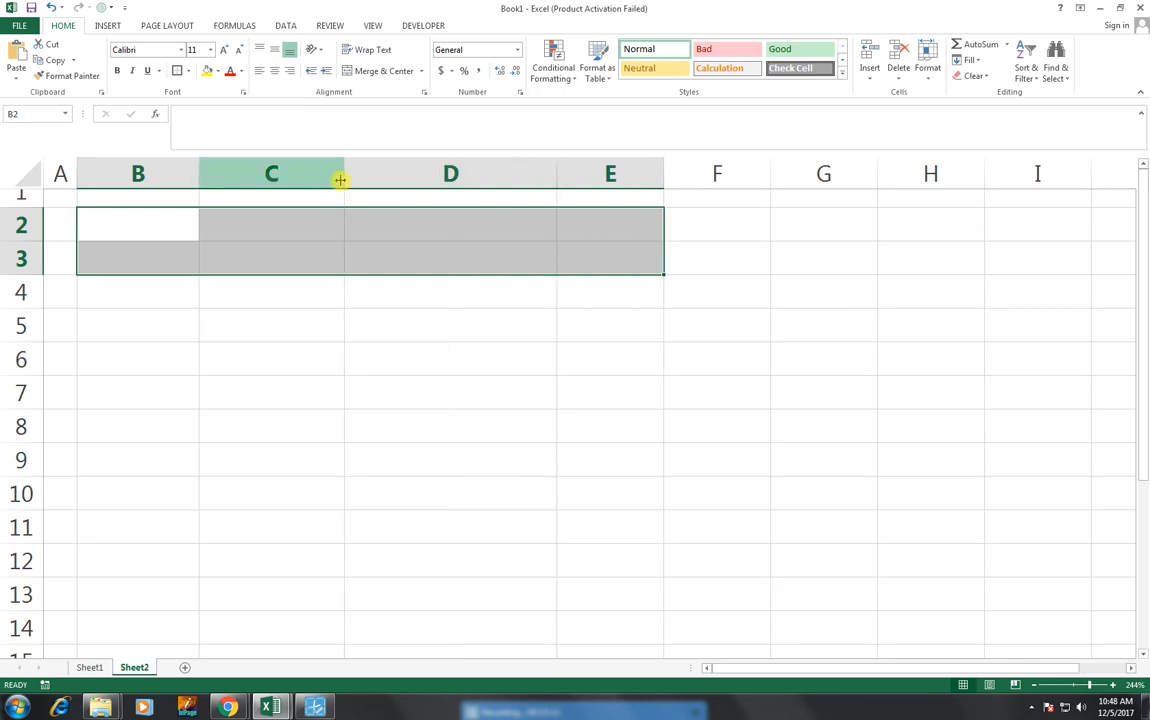
pyautogui.moveTo(340, 179); pyautogui.dragTo(385, 176)
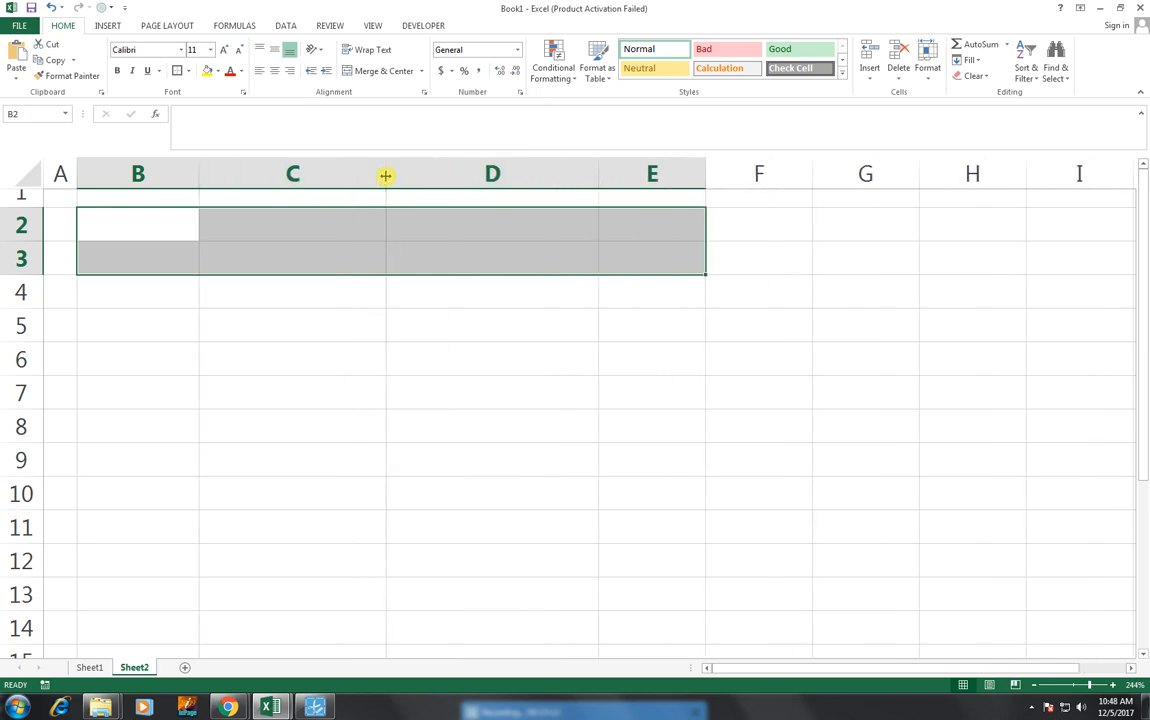
pyautogui.click(383, 72)
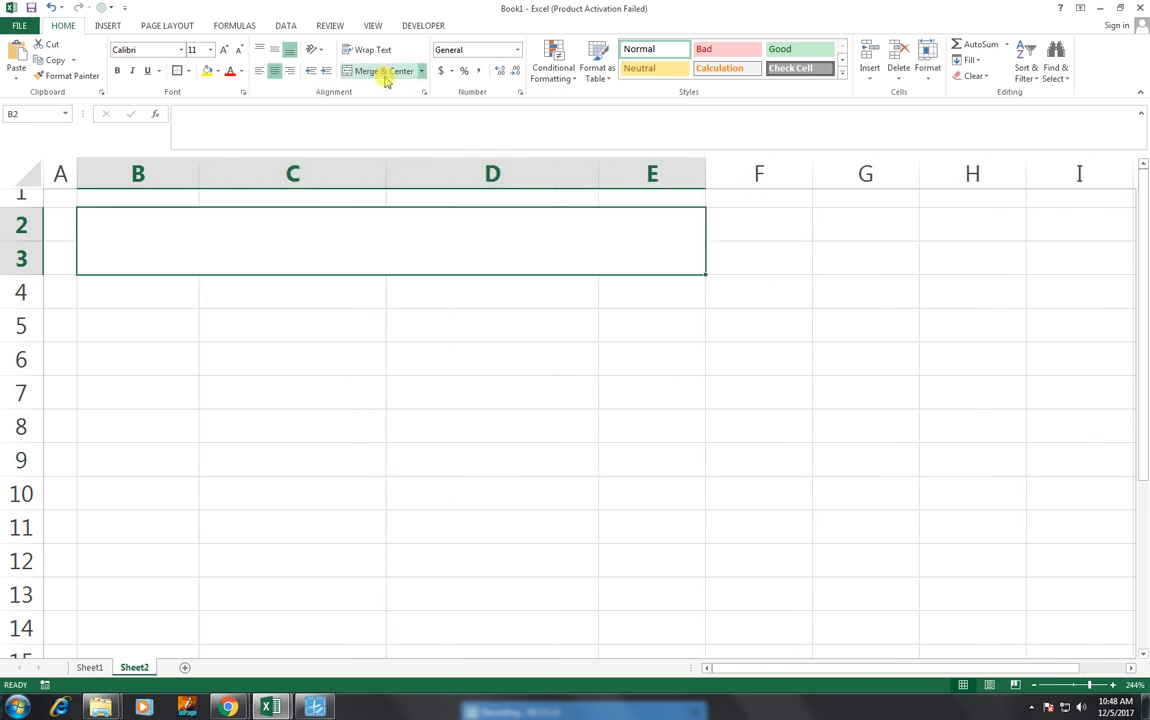
# - Draw an oval about 0.48" high and 0.63" wide over the column B part of the merged cell
pyautogui.click(105, 25)
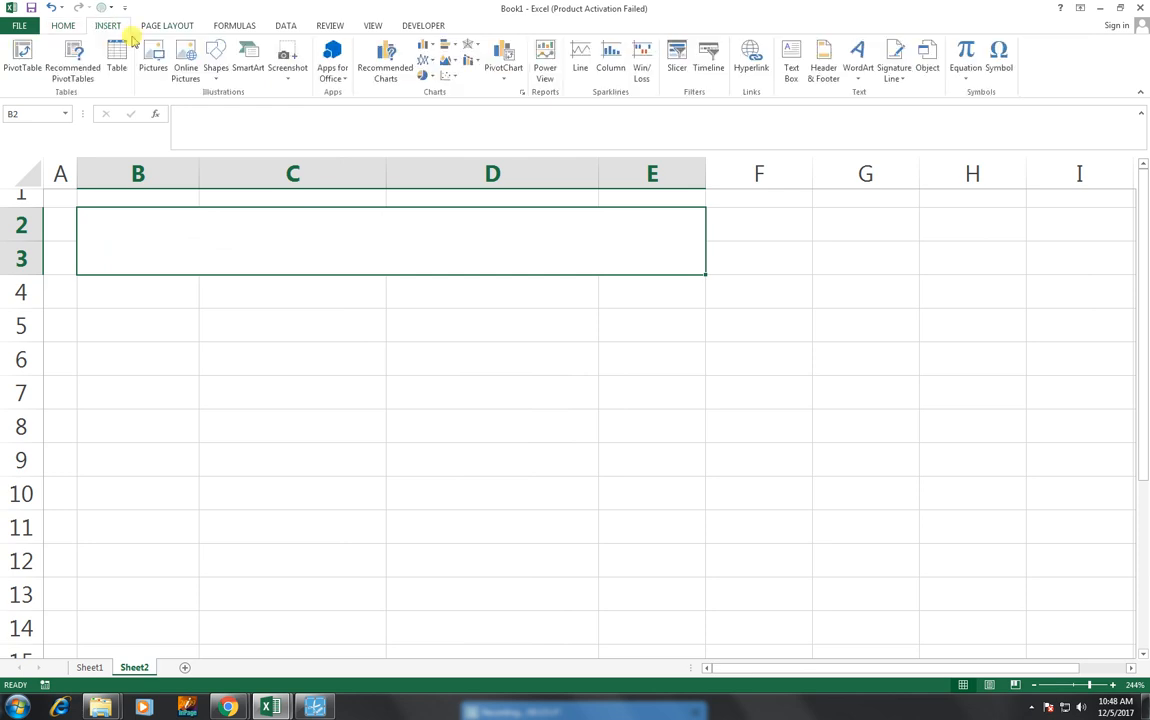
pyautogui.click(212, 70)
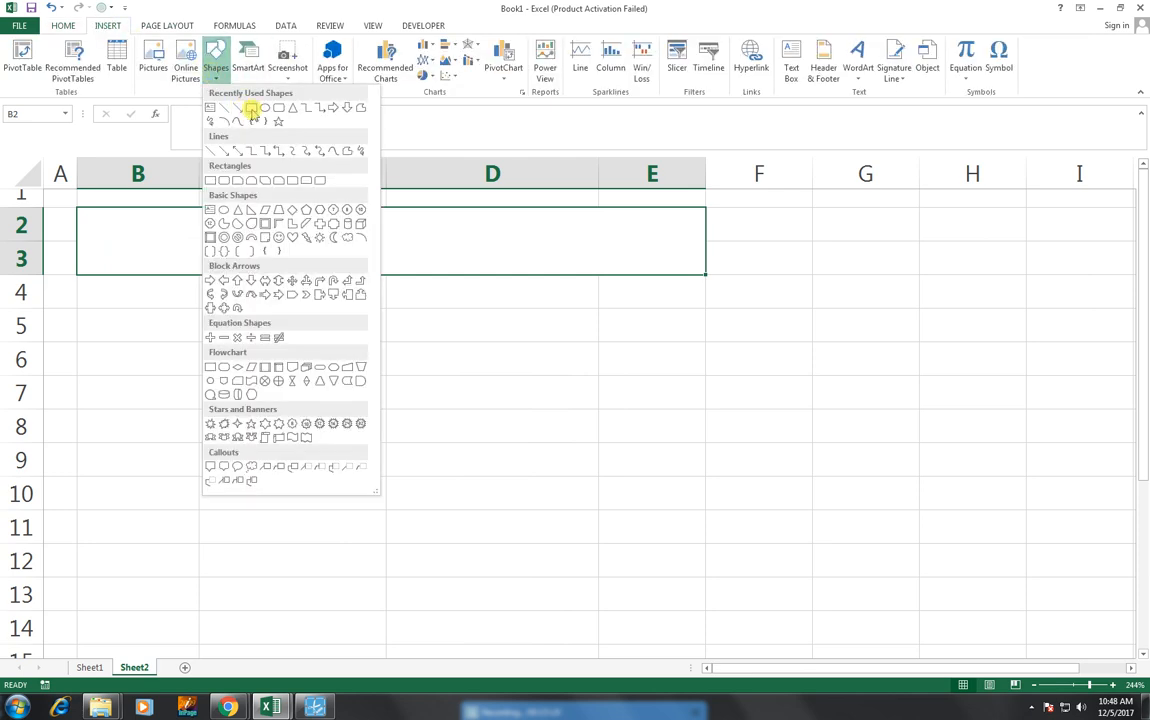
pyautogui.click(235, 103)
pyautogui.moveTo(88, 203); pyautogui.dragTo(188, 277)
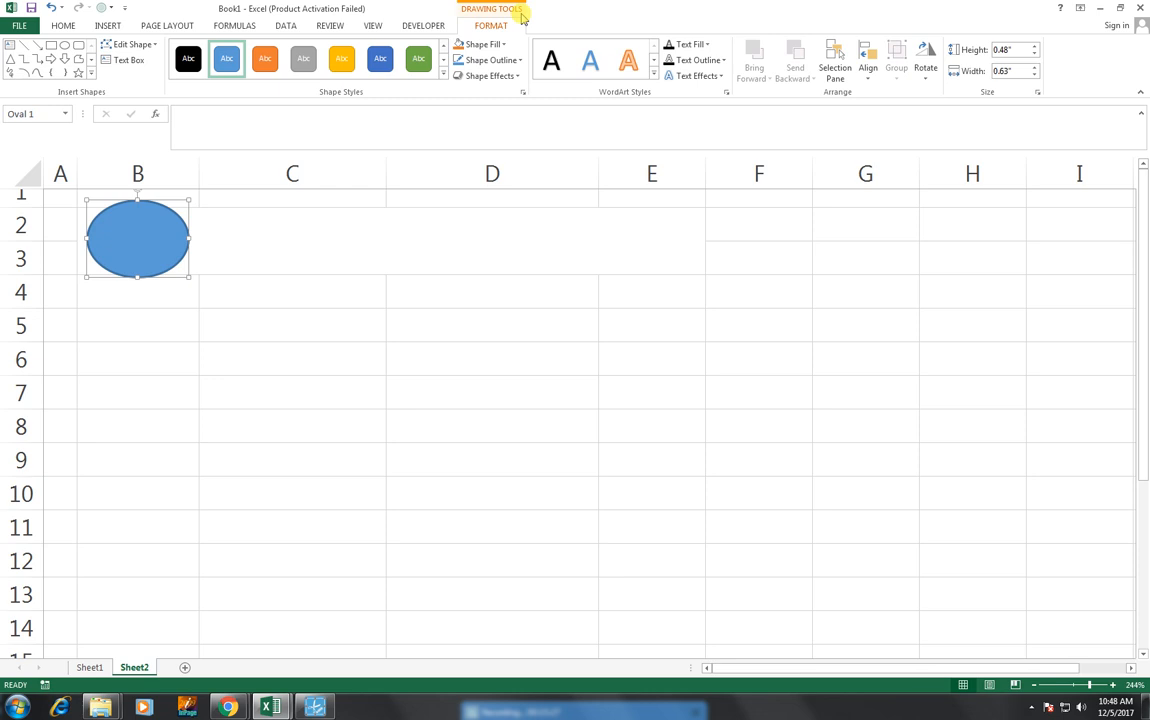
# - Fill the oval with the picture 1a71e70f386dccb99e03ea9683ff2ff2--logo-s-logo-branding from Local Disk (E:)
pyautogui.click(504, 45)
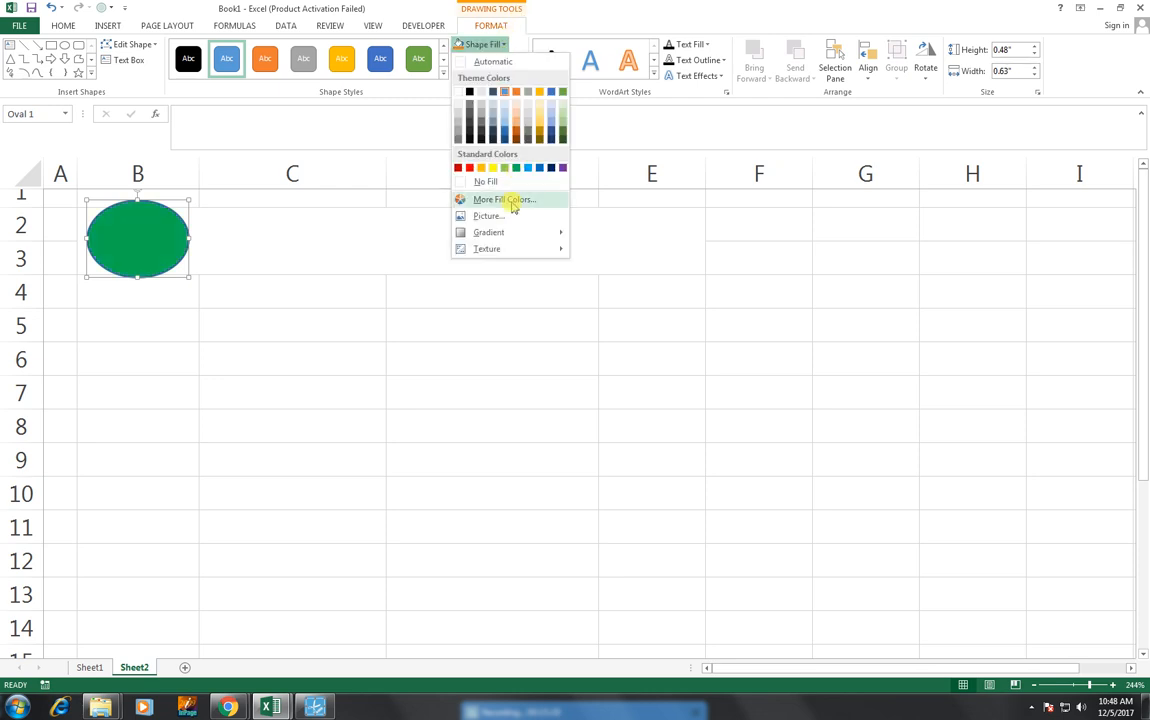
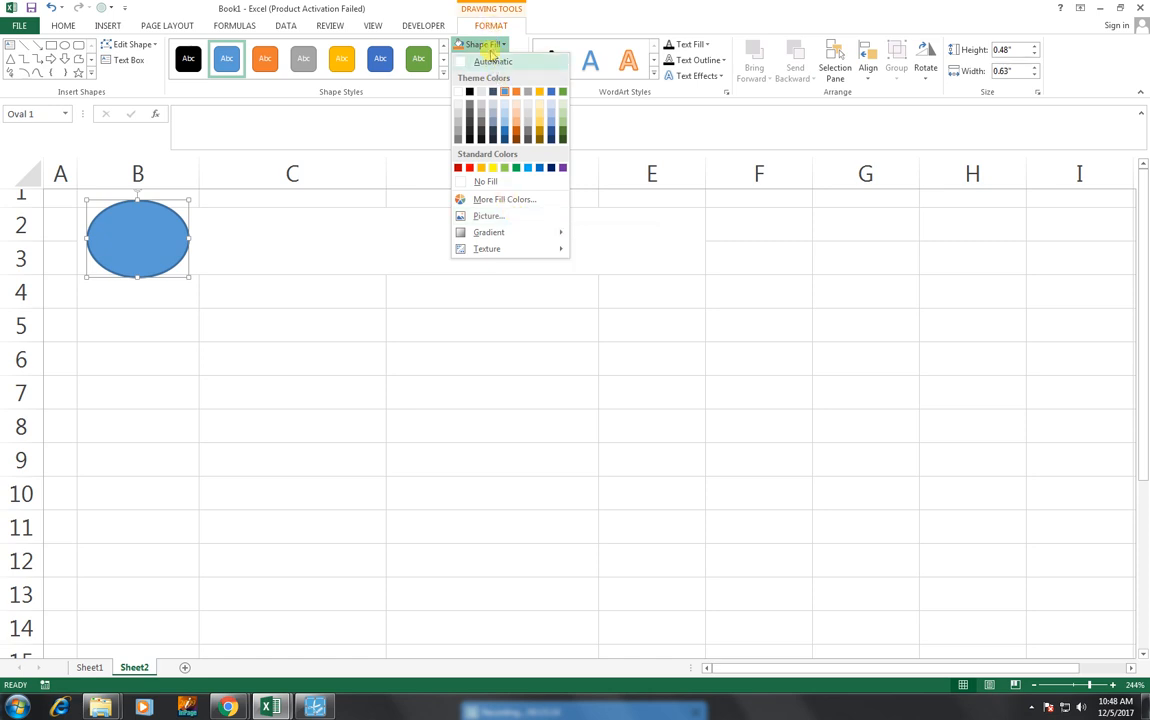
pyautogui.click(501, 219)
pyautogui.click(740, 463)
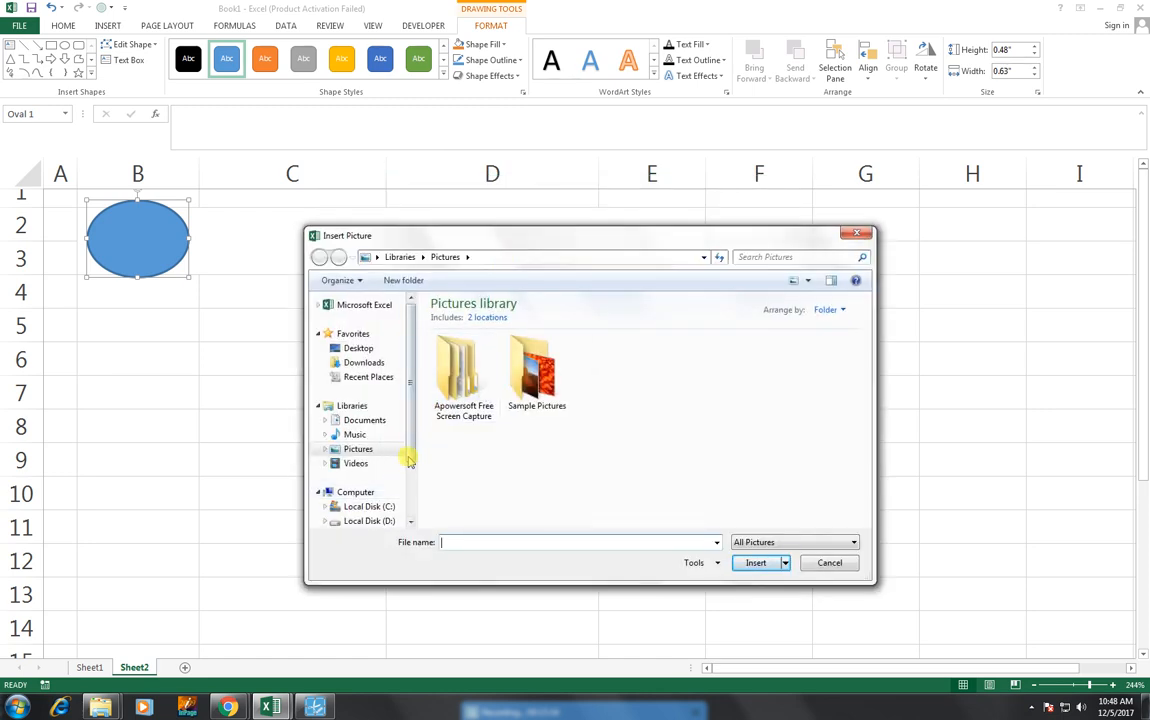
pyautogui.scroll(-2, 405, 505)
pyautogui.click(370, 471)
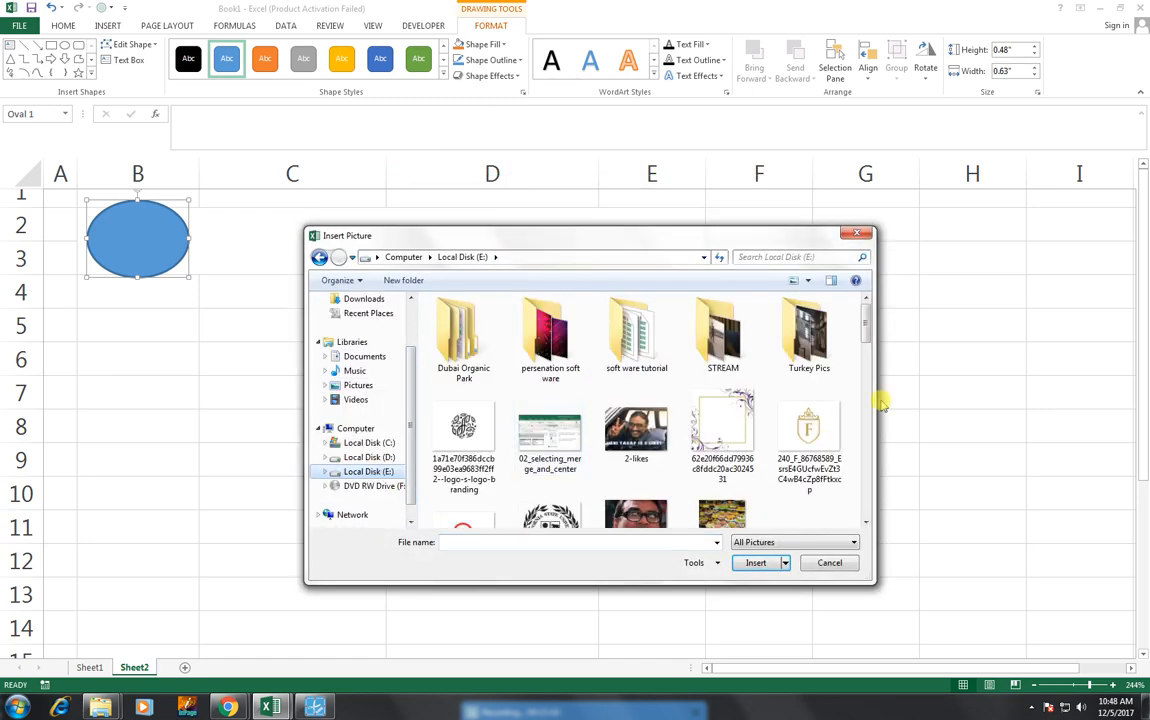
pyautogui.click(486, 428)
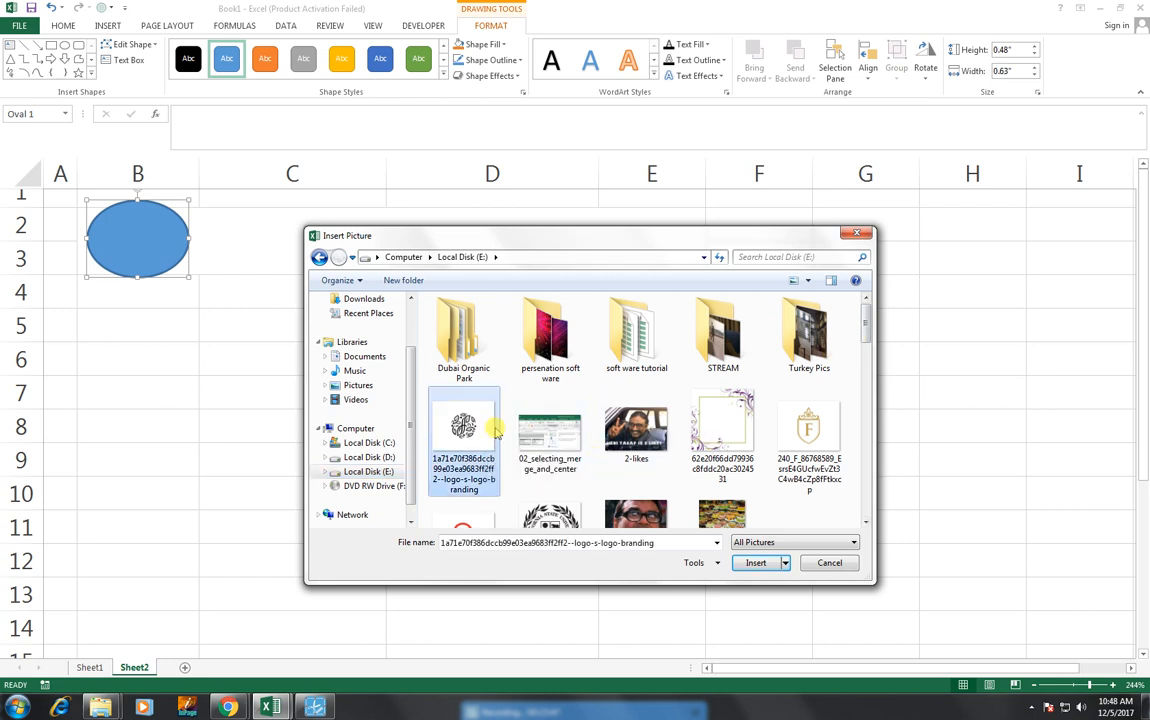
pyautogui.click(779, 563)
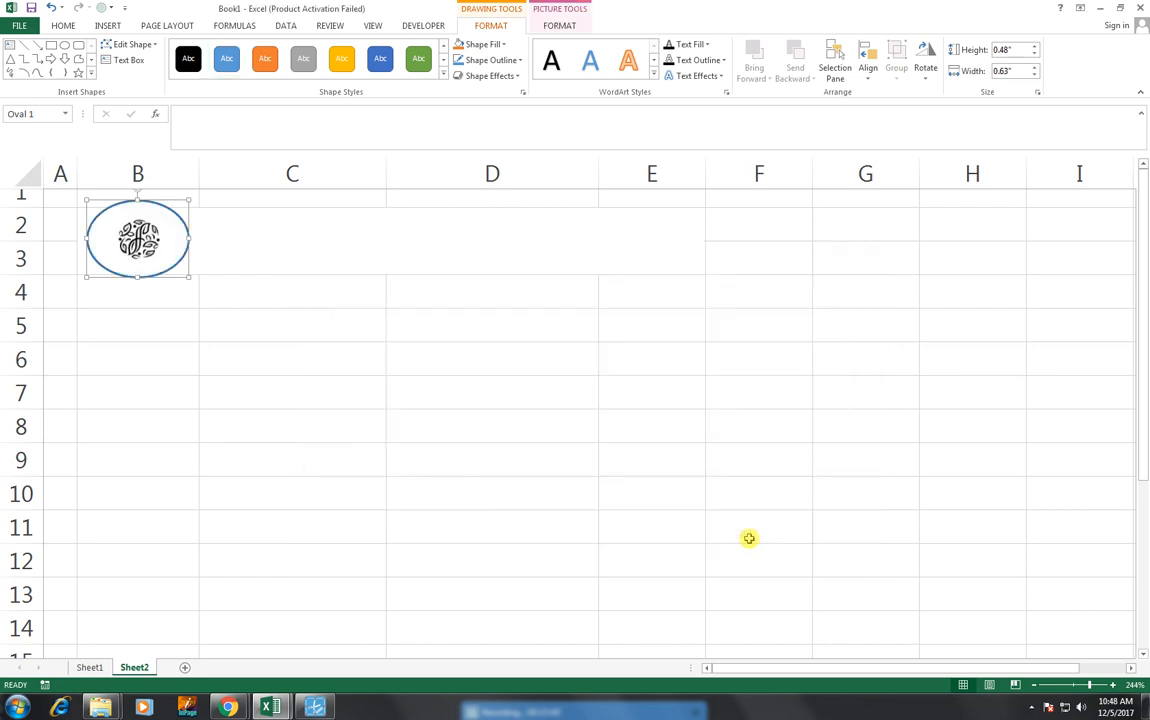
# - Enter the title FARAN INTERNAIOTNAL in the merged cell B2:E3
pyautogui.click(226, 197)
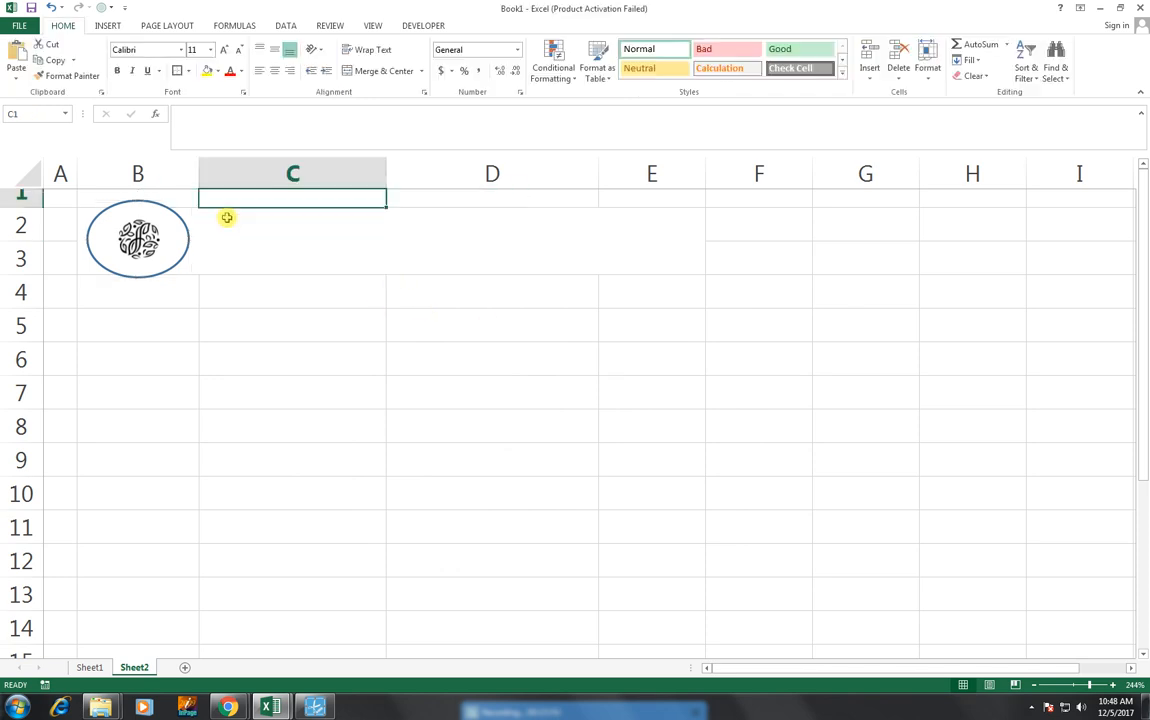
pyautogui.click(228, 222)
pyautogui.write('FARAN')
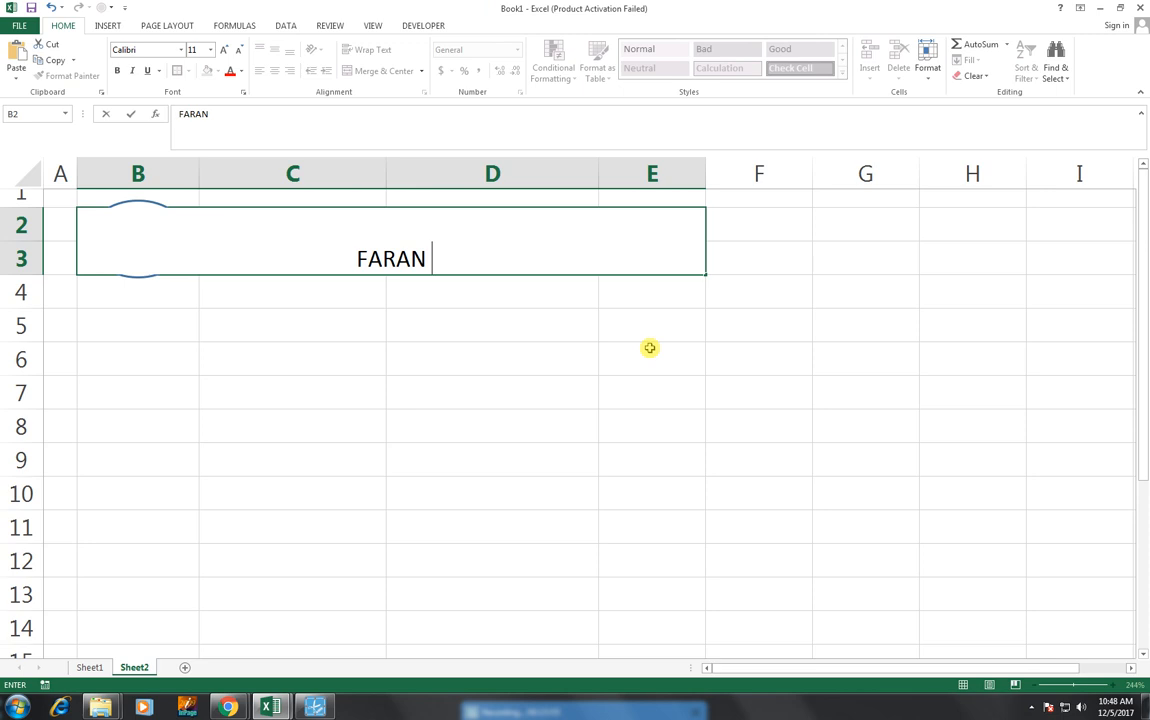
pyautogui.write(' INTERNAIOTNA')
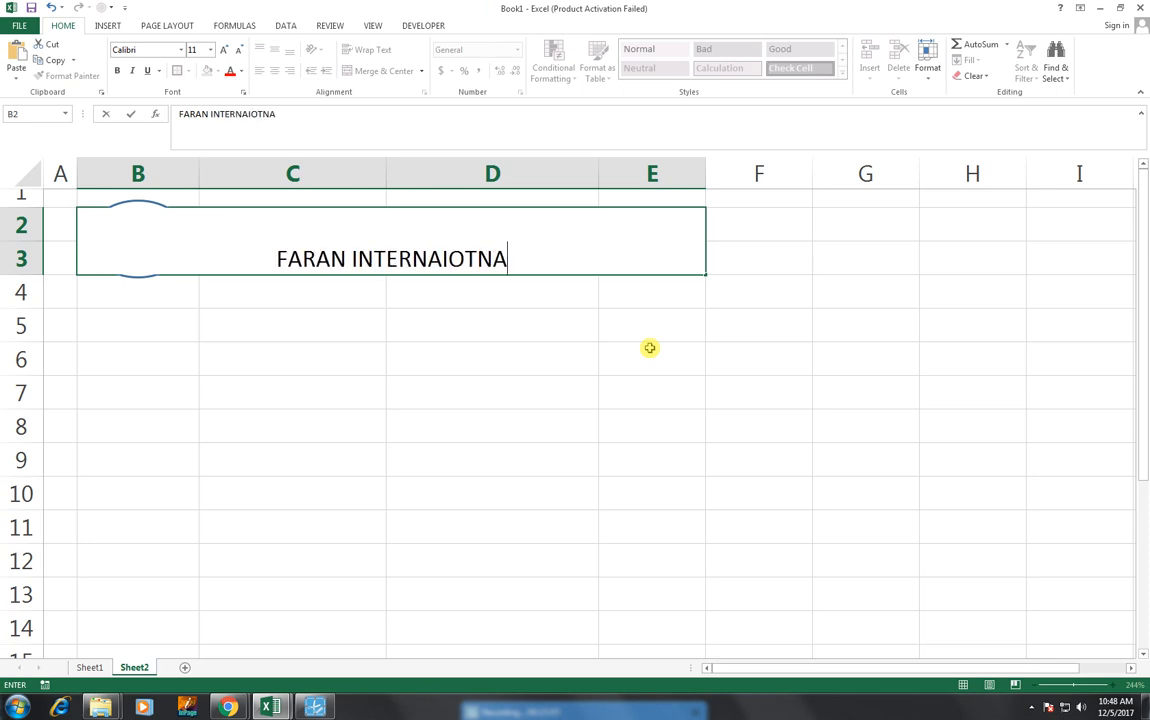
pyautogui.write('L')
pyautogui.click(649, 347)
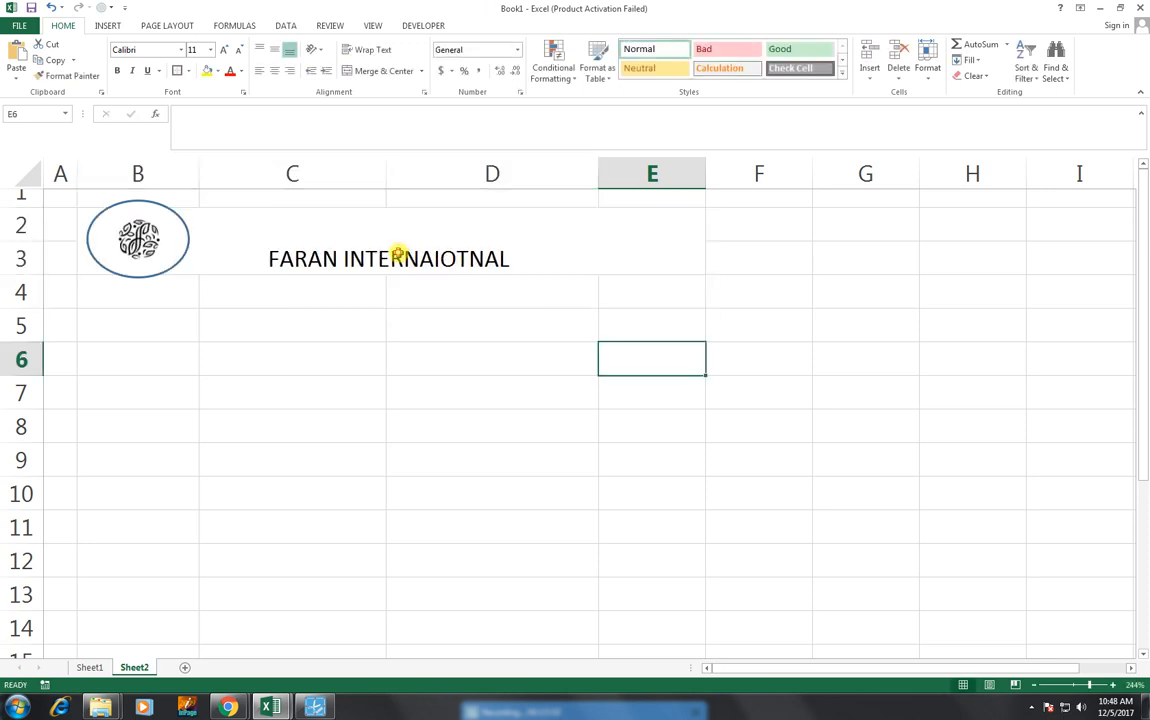
# - Middle-align the title vertically and increase its font size to 18
pyautogui.click(508, 259)
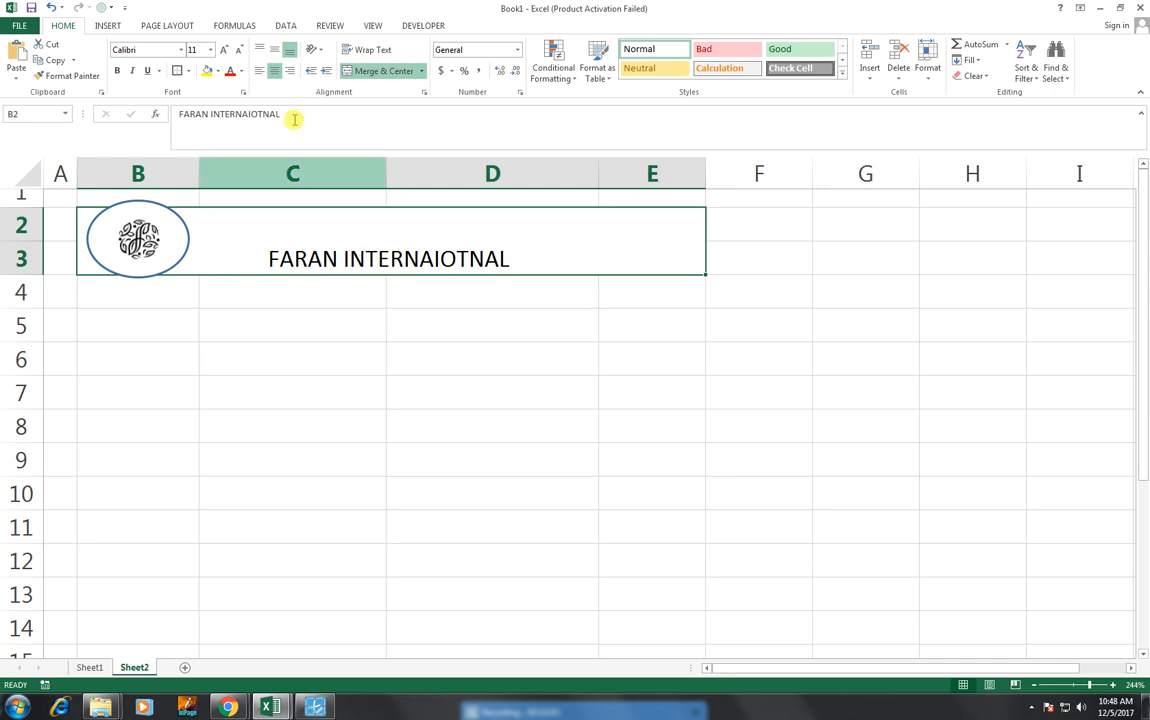
pyautogui.click(272, 48)
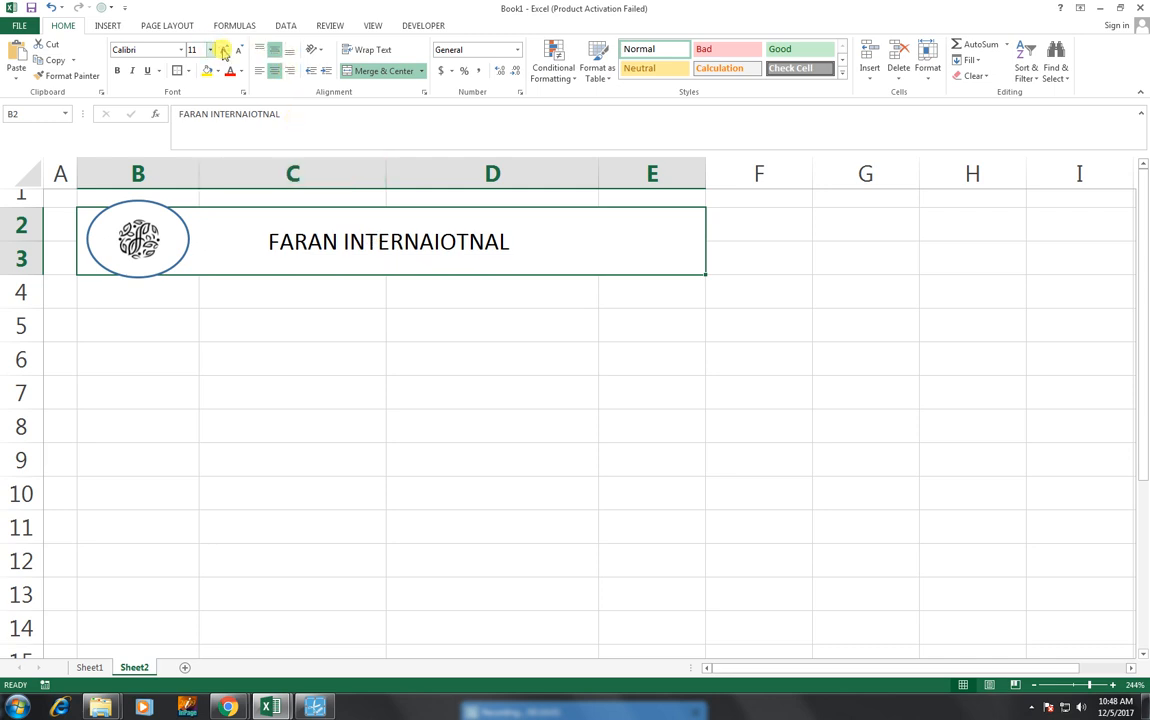
pyautogui.click(224, 52)
pyautogui.click(224, 52)
pyautogui.click(224, 52)
pyautogui.click(224, 52)
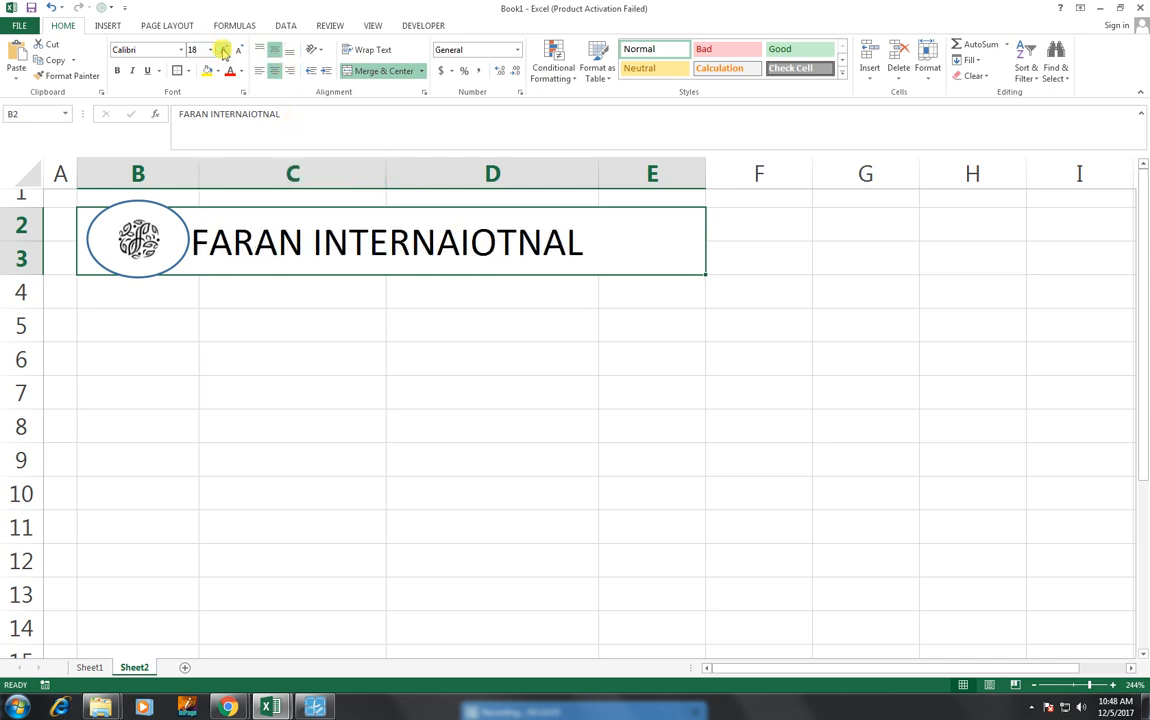
# - Shift the oval logo slightly towards column A and set the title's font to Arial
pyautogui.moveTo(157, 250); pyautogui.dragTo(149, 250)
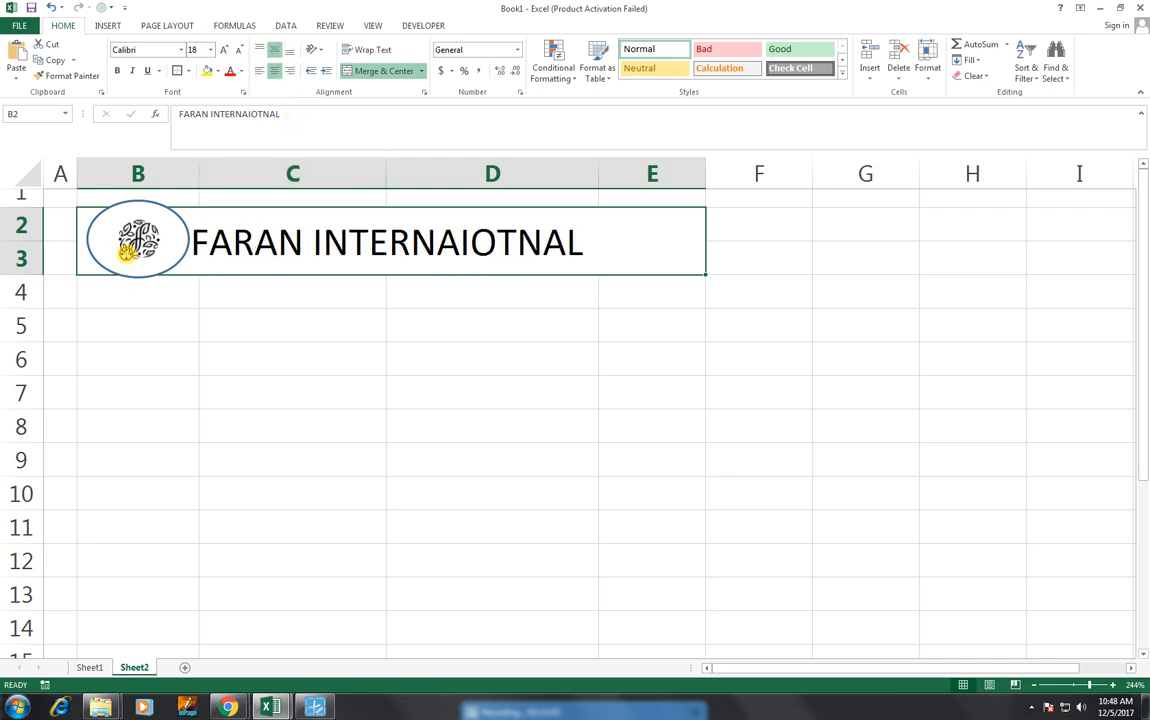
pyautogui.click(287, 236)
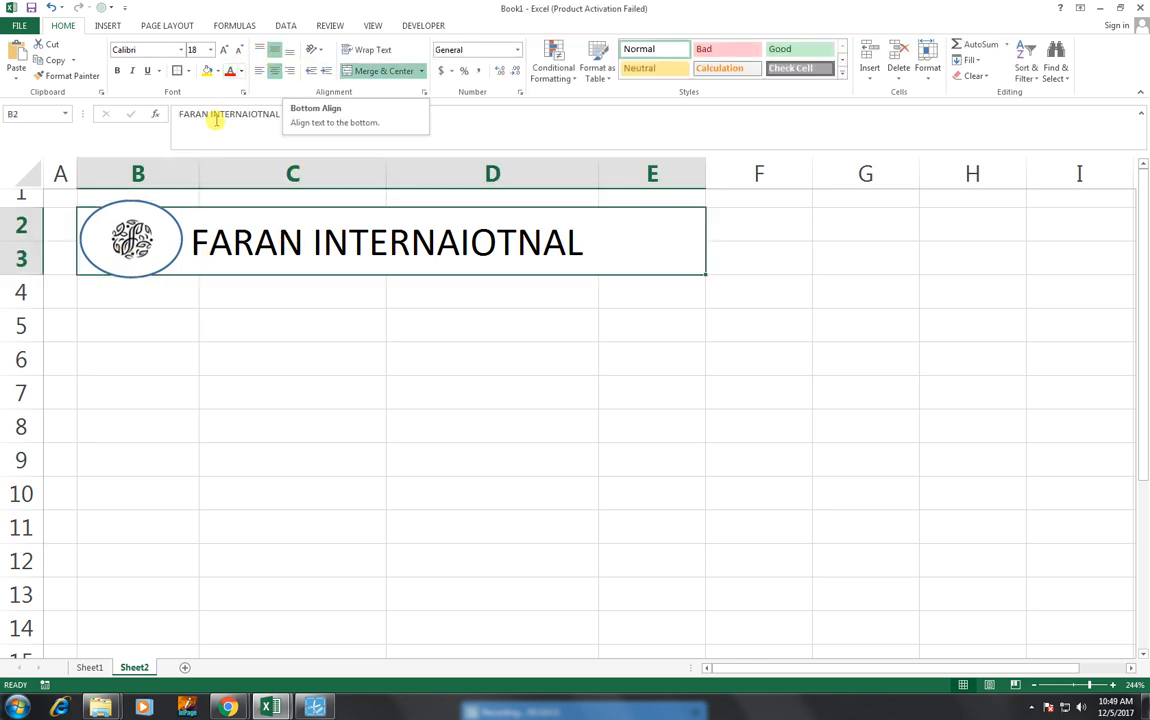
pyautogui.click(180, 49)
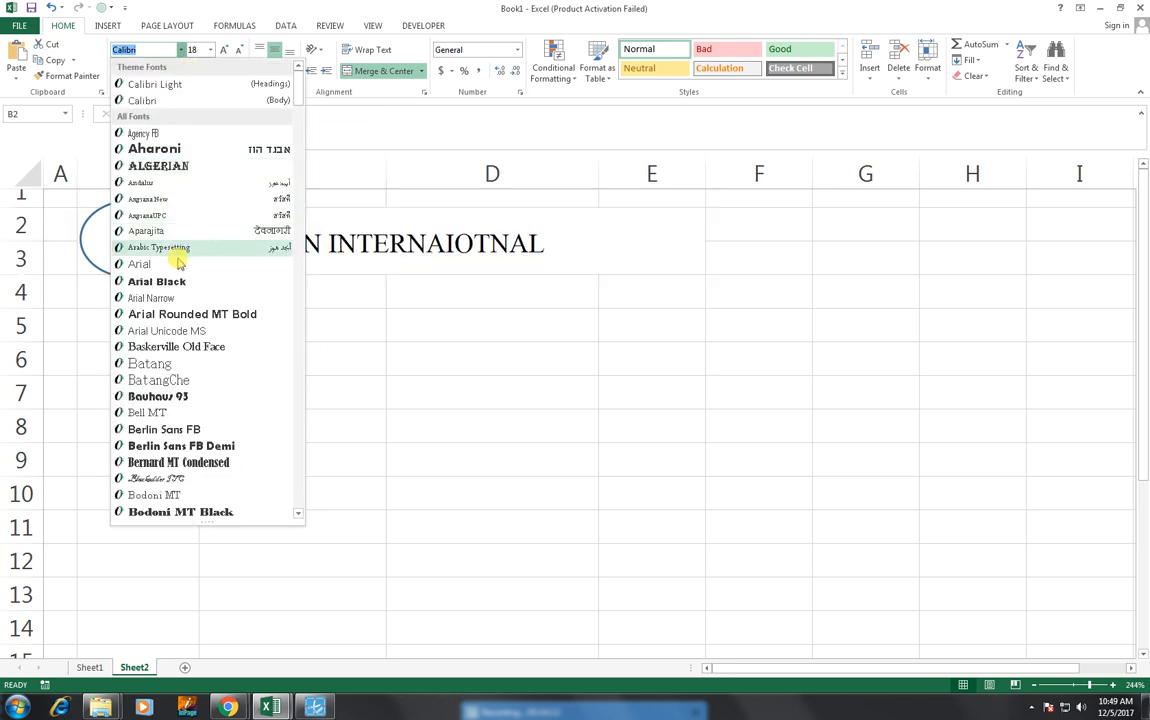
pyautogui.click(176, 288)
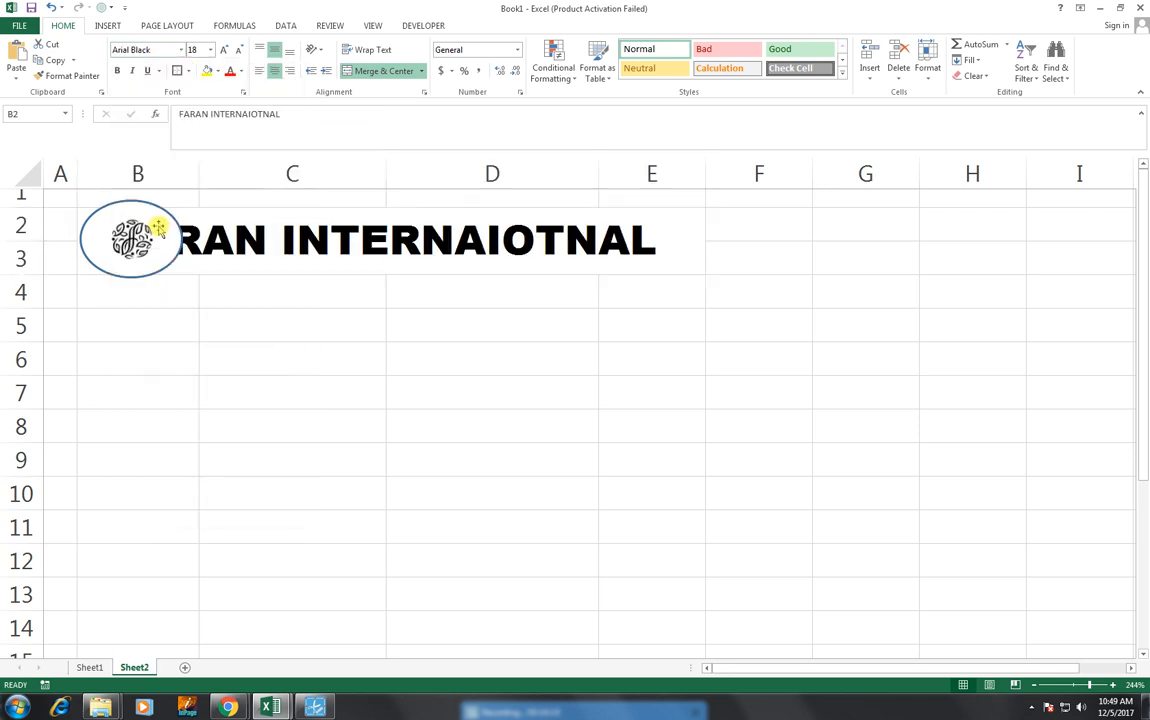
pyautogui.click(181, 50)
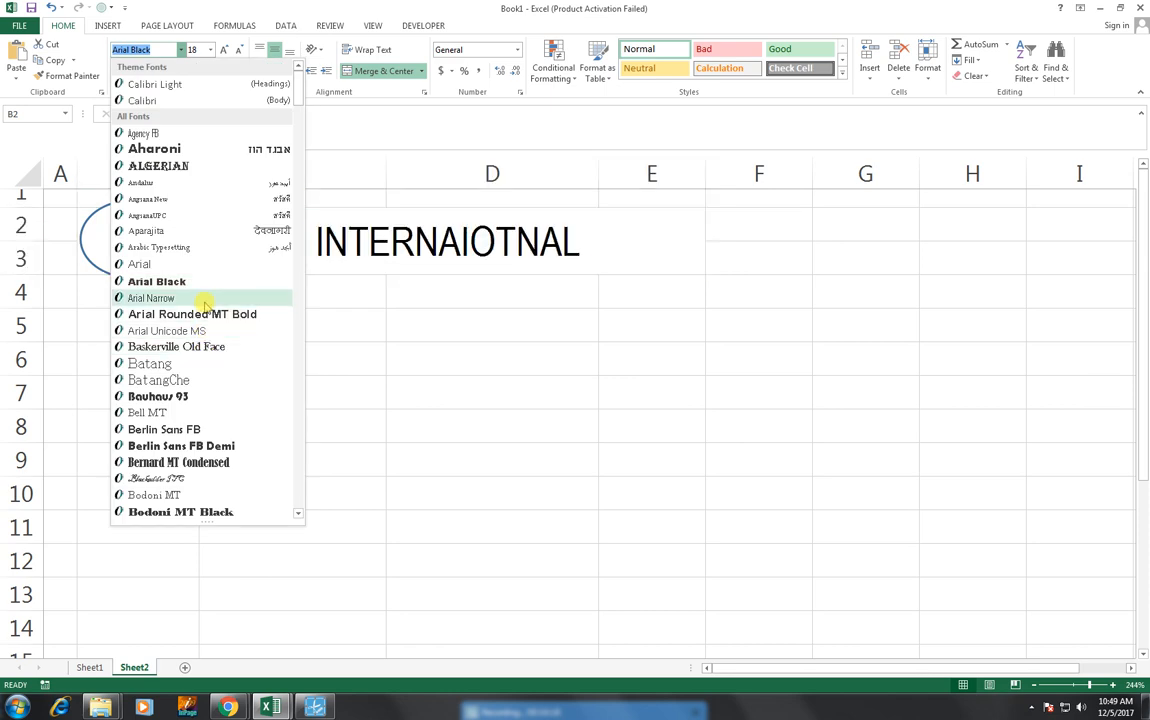
pyautogui.click(200, 264)
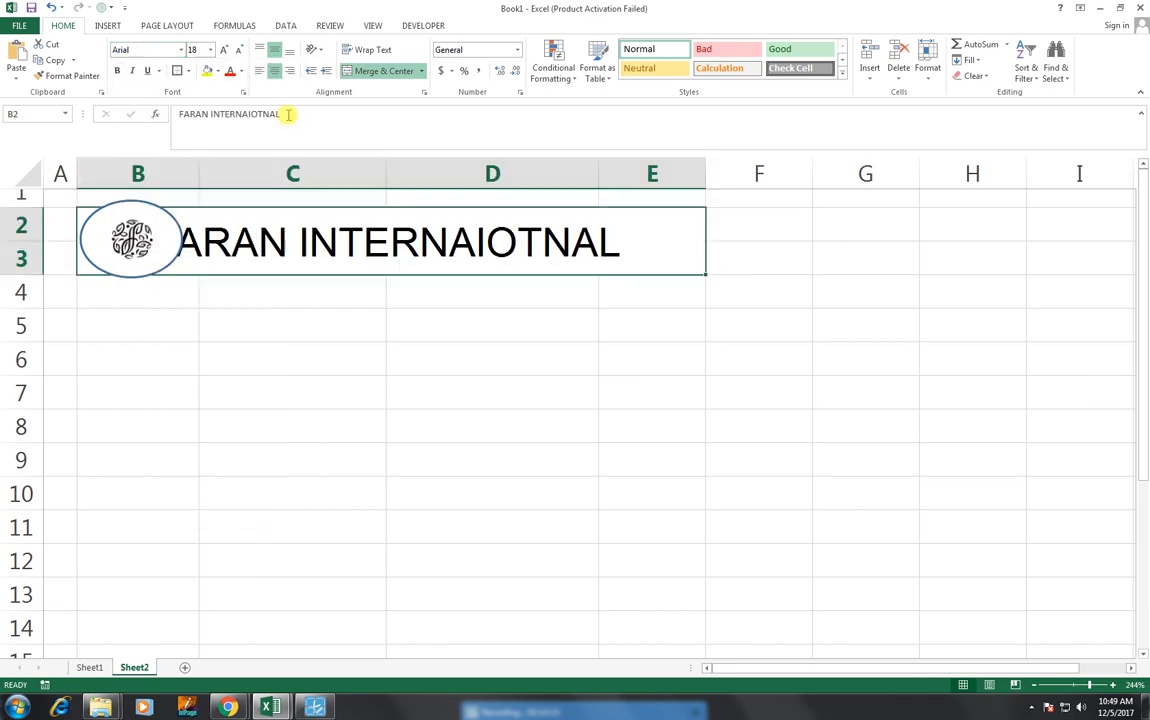
# - Right-align the title in the merged cell and reposition the oval logo in column B beside it
pyautogui.moveTo(171, 235)
pyautogui.mouseDown()
pyautogui.moveTo(108, 231)
pyautogui.moveTo(128, 223)
pyautogui.mouseUp()
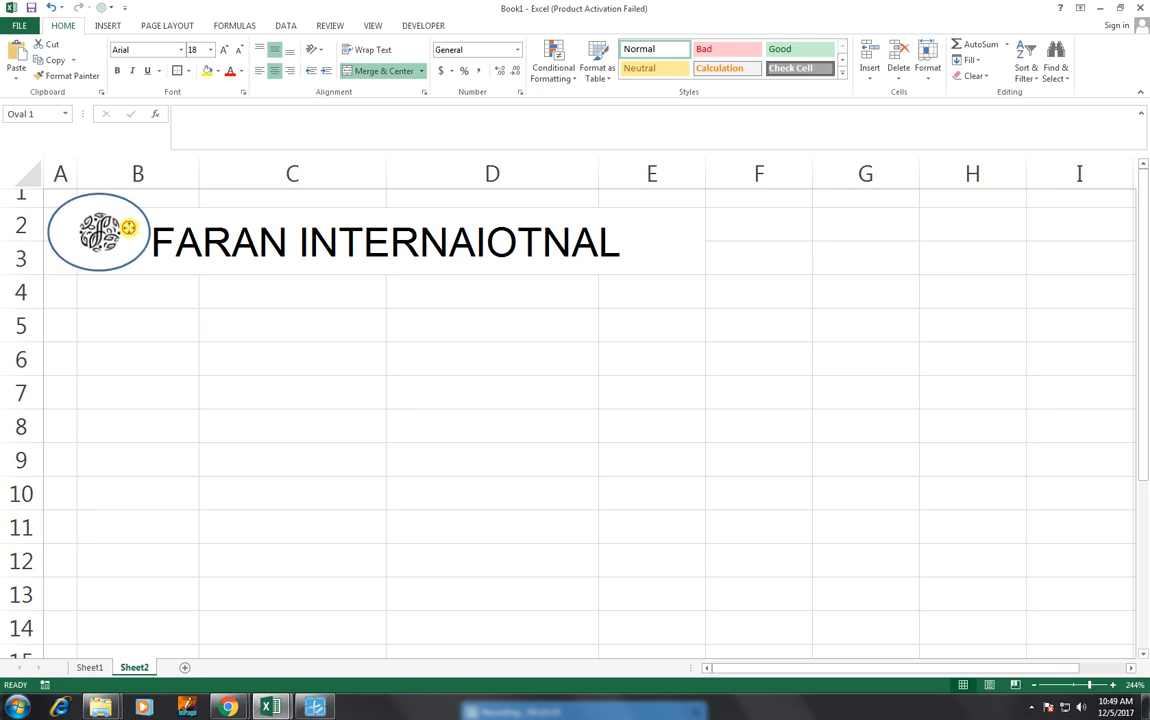
pyautogui.click(288, 70)
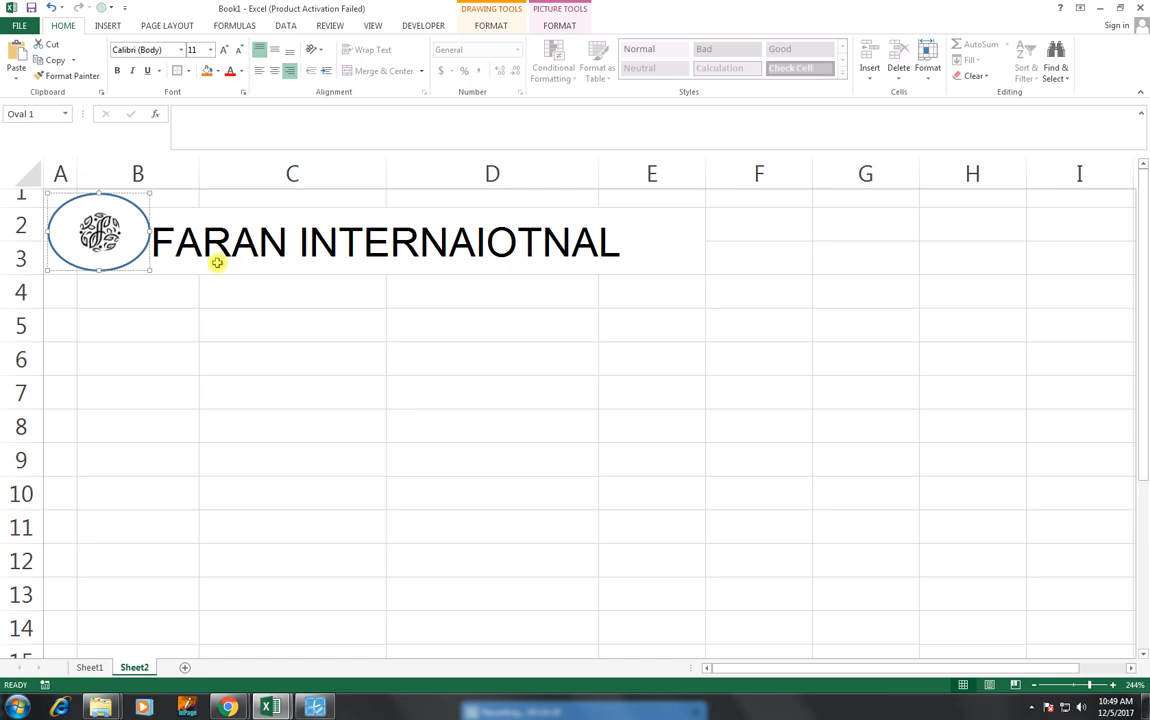
pyautogui.click(236, 216)
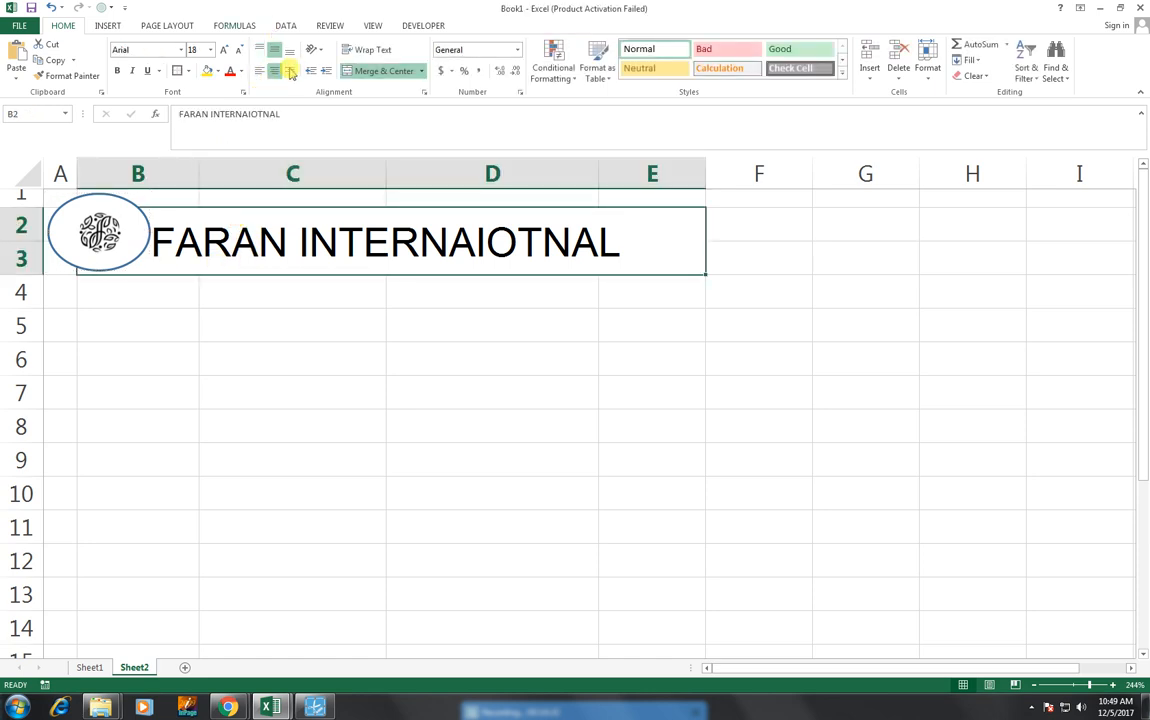
pyautogui.click(292, 70)
pyautogui.moveTo(135, 229); pyautogui.dragTo(185, 232)
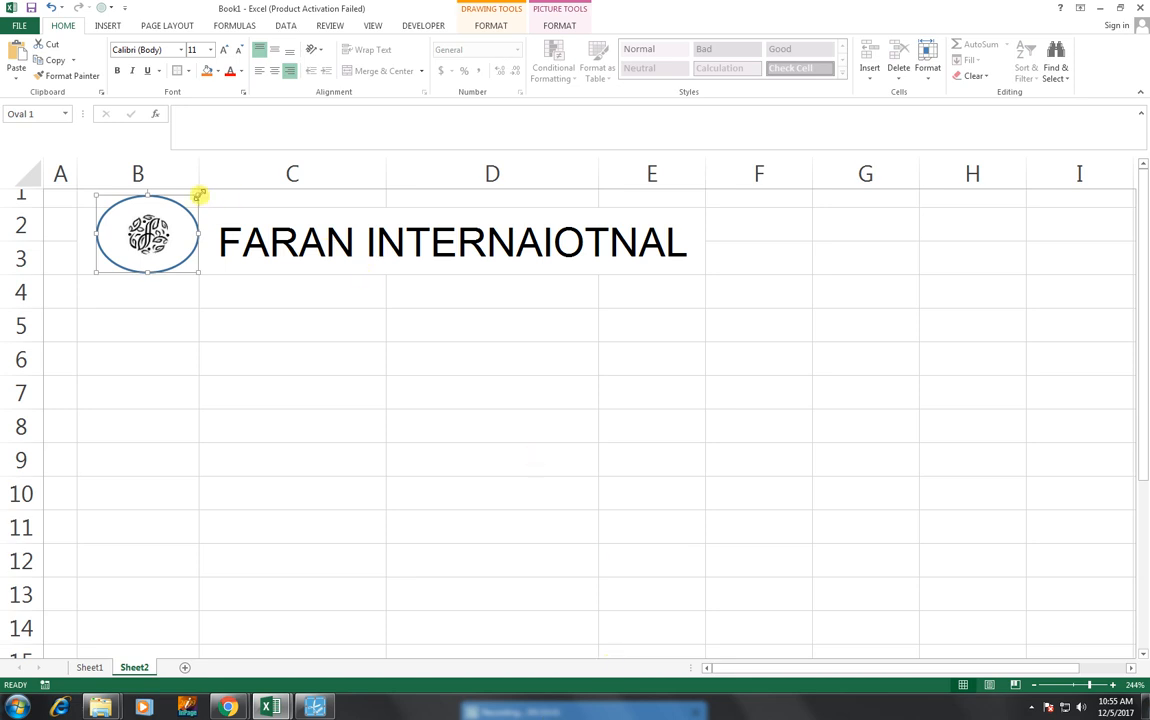
# - Shrink the oval logo to fit within rows 2 and 3 near column B's left edge, and left-align the title
pyautogui.moveTo(199, 195); pyautogui.dragTo(164, 218)
pyautogui.moveTo(150, 244)
pyautogui.mouseDown()
pyautogui.moveTo(162, 234)
pyautogui.moveTo(139, 238)
pyautogui.mouseUp()
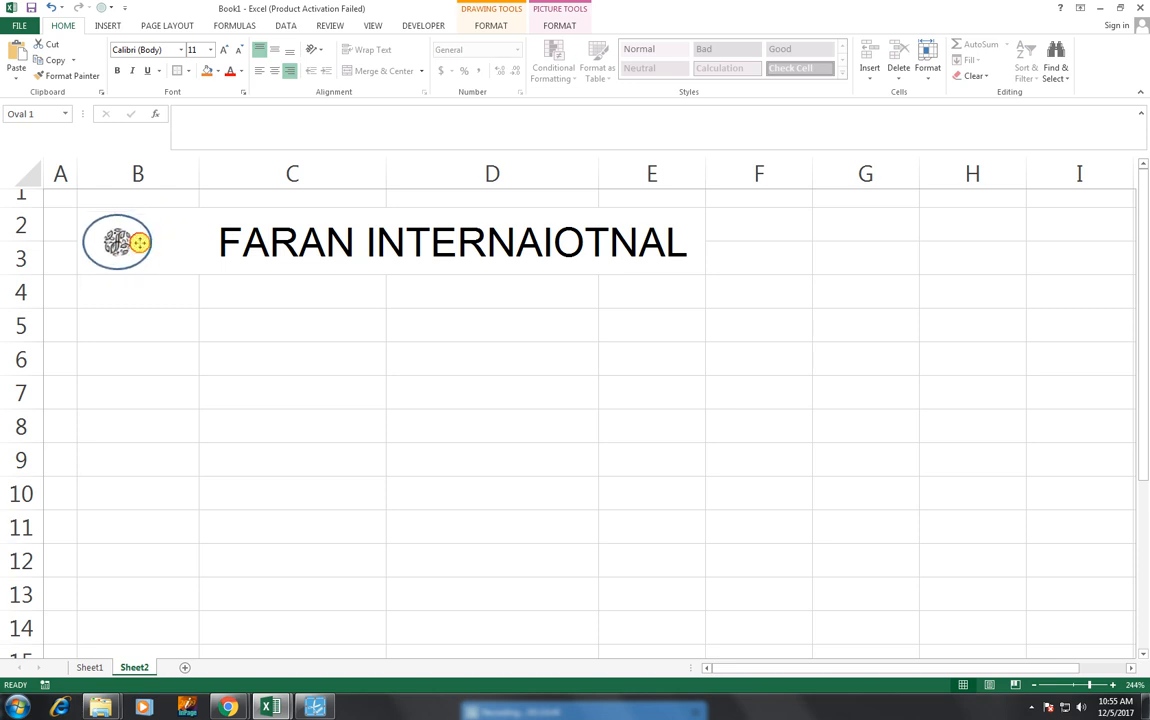
pyautogui.click(218, 241)
pyautogui.click(263, 70)
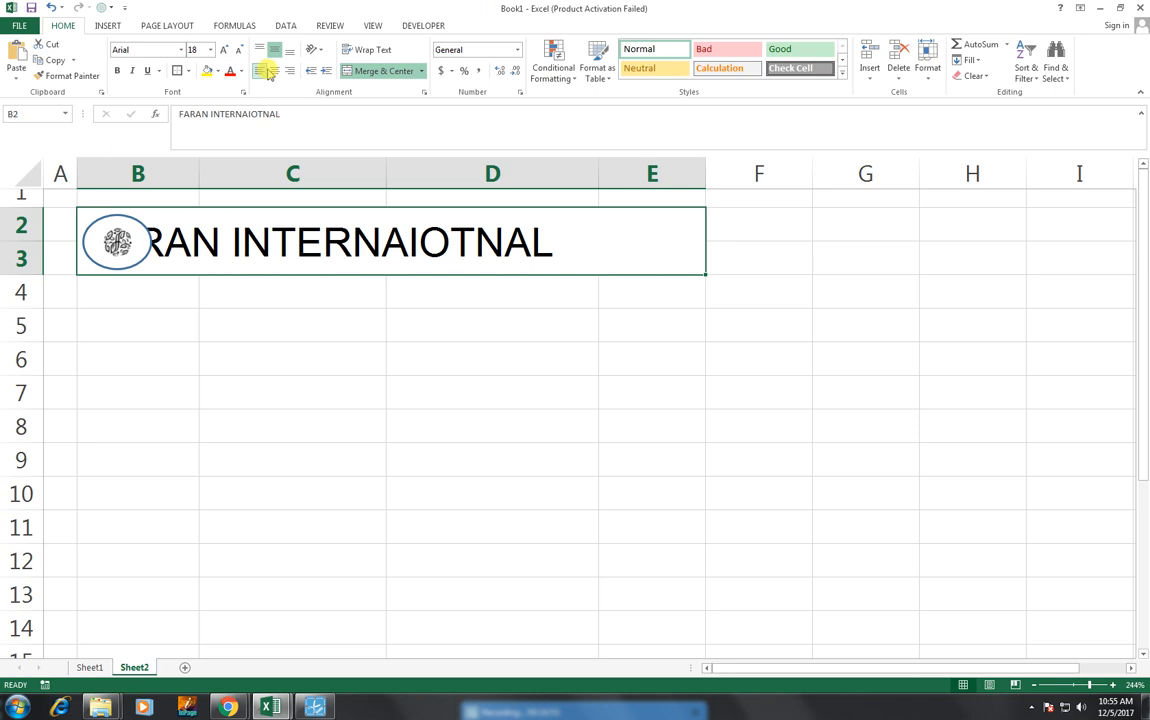
# - Center the title horizontally and start a second line in the same cell with an opening parenthesis and the company address's section number
pyautogui.click(277, 71)
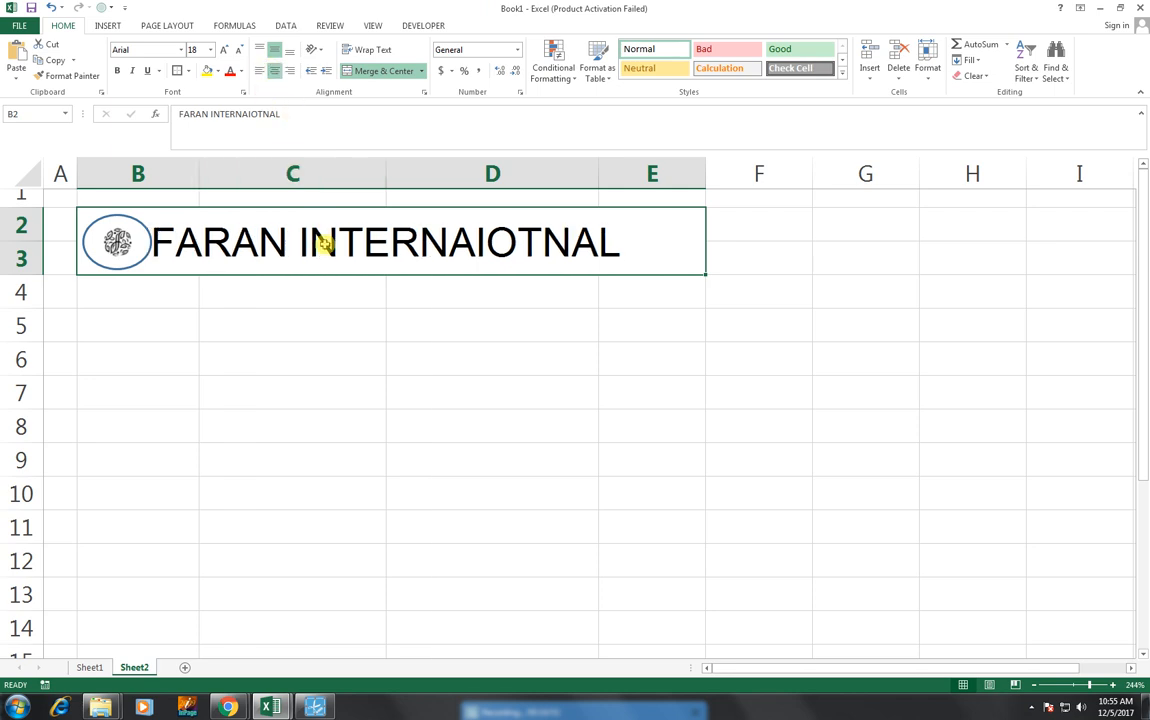
pyautogui.doubleClick(646, 255)
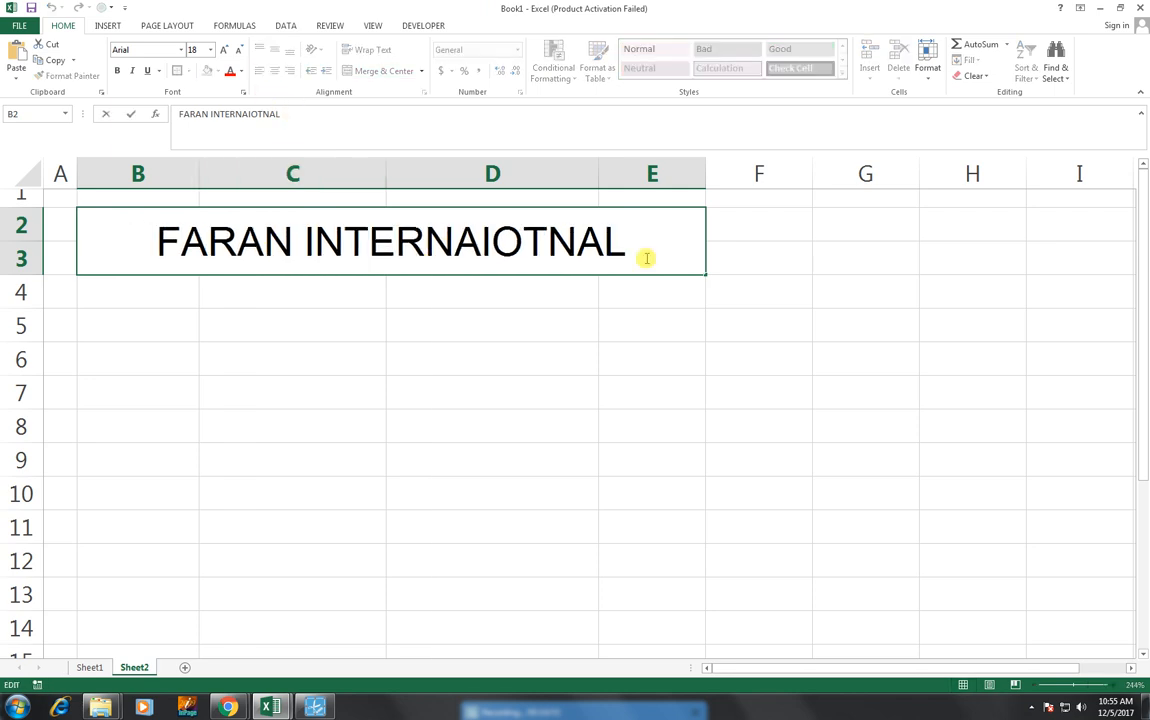
pyautogui.hotkey('alt', 'Return')
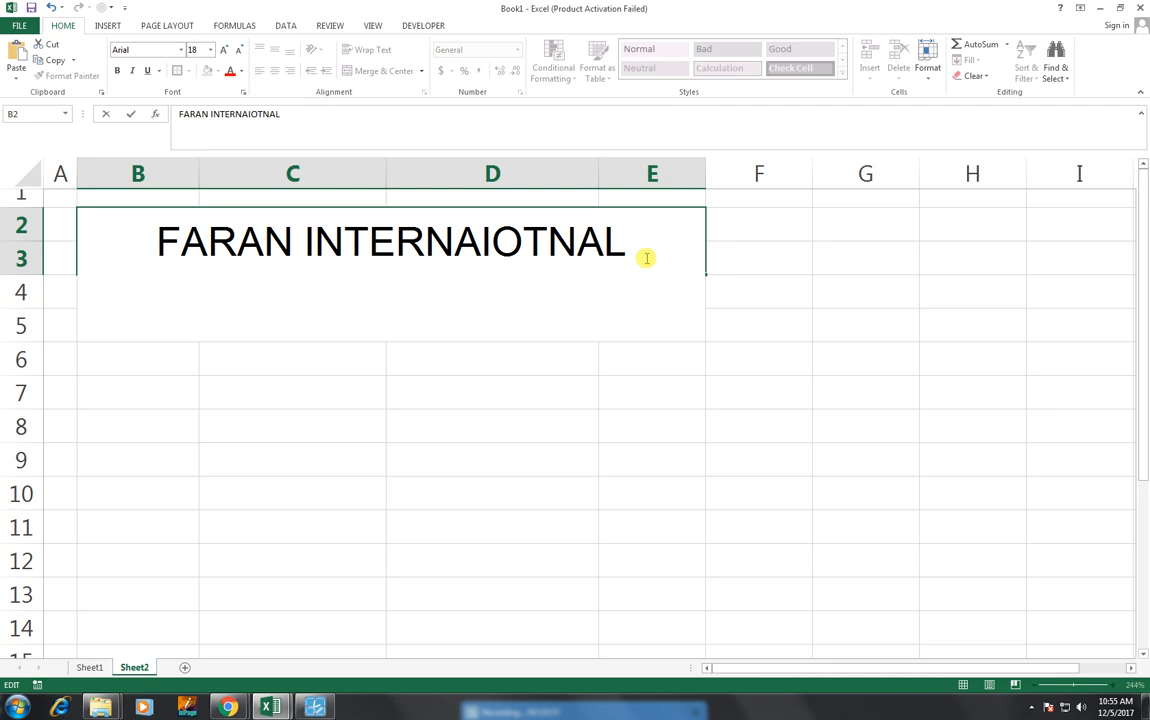
pyautogui.write('(SEC ')
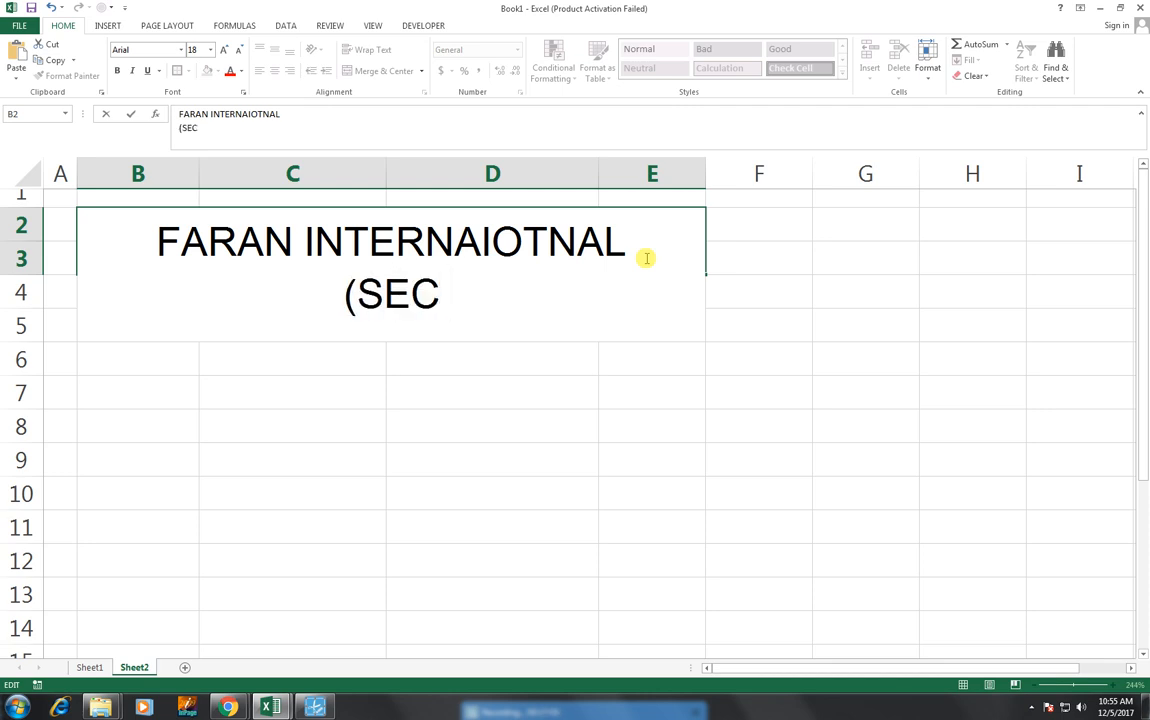
pyautogui.write(',')
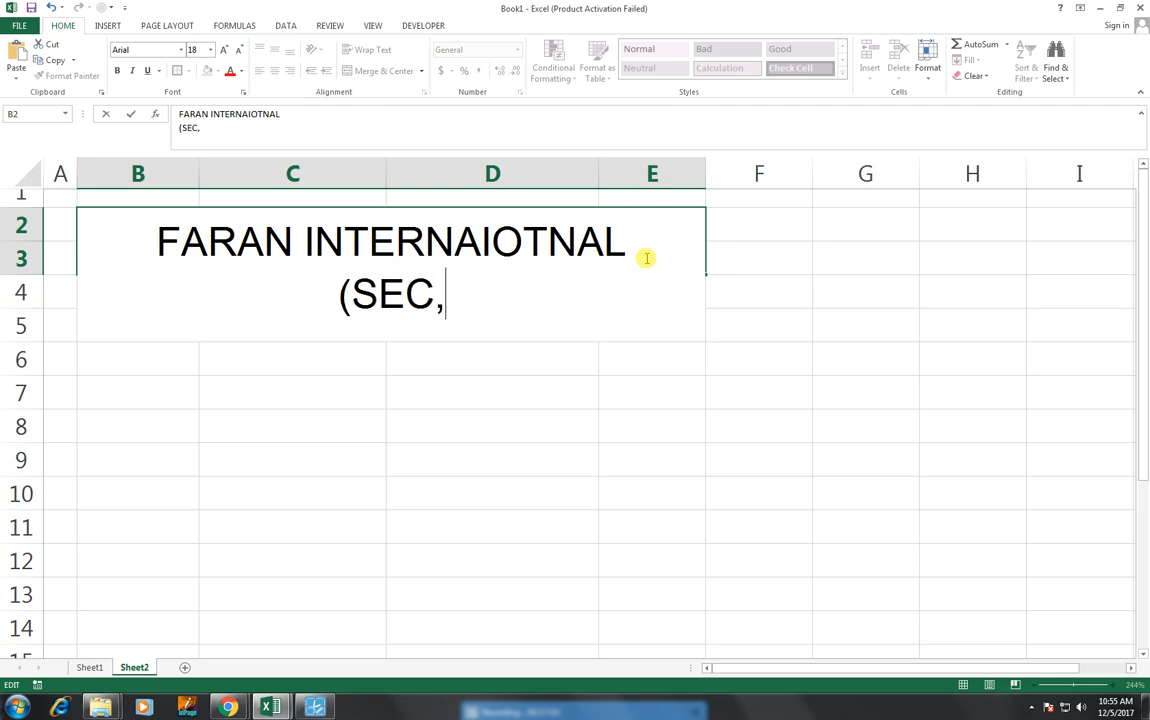
pyautogui.write(' 58')
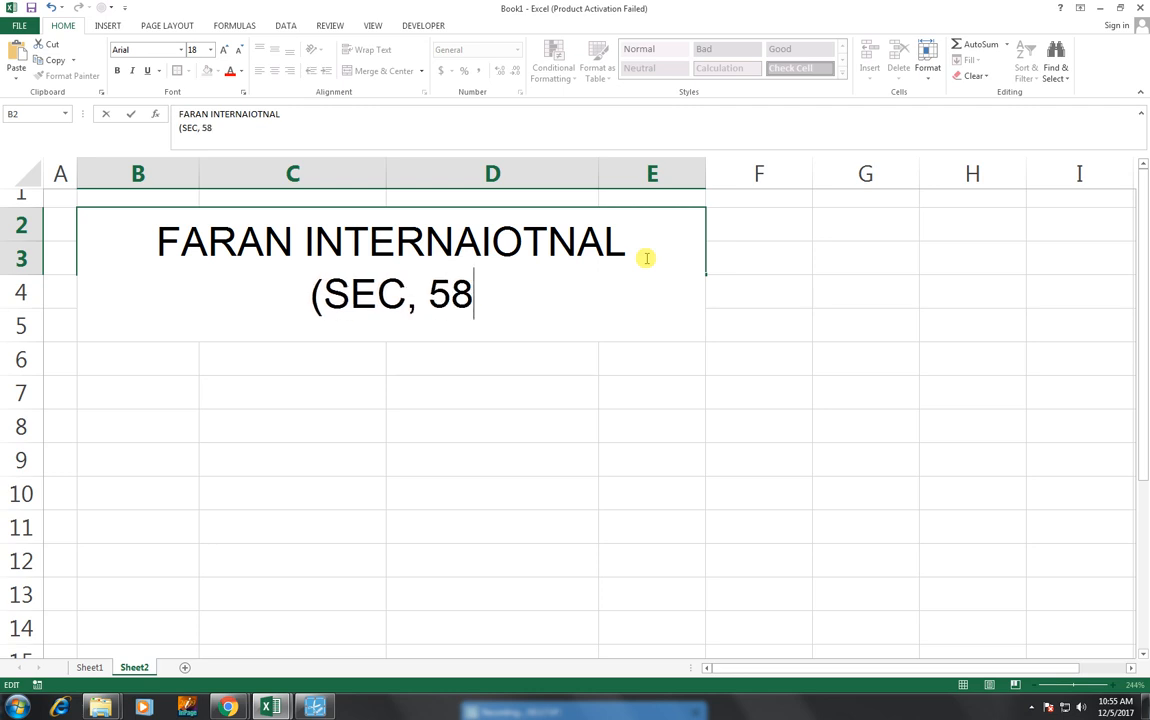
pyautogui.press('BackSpace')
pyautogui.press('BackSpace')
pyautogui.press('BackSpace')
pyautogui.press('BackSpace')
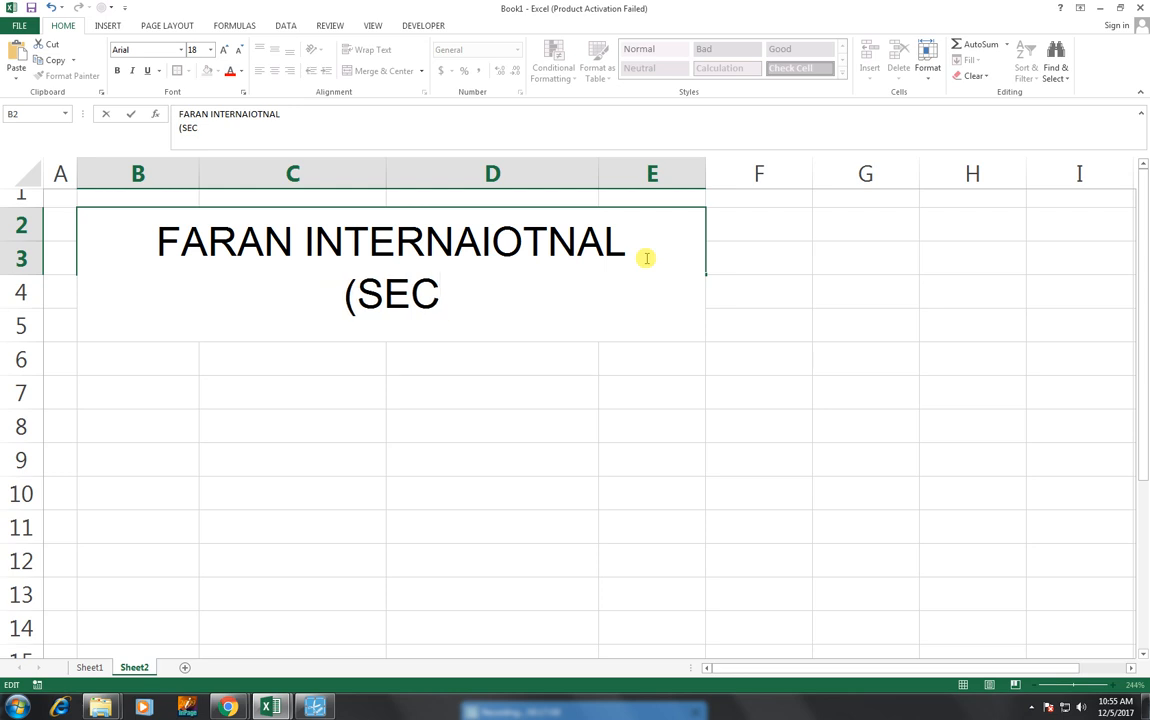
pyautogui.write('NO,')
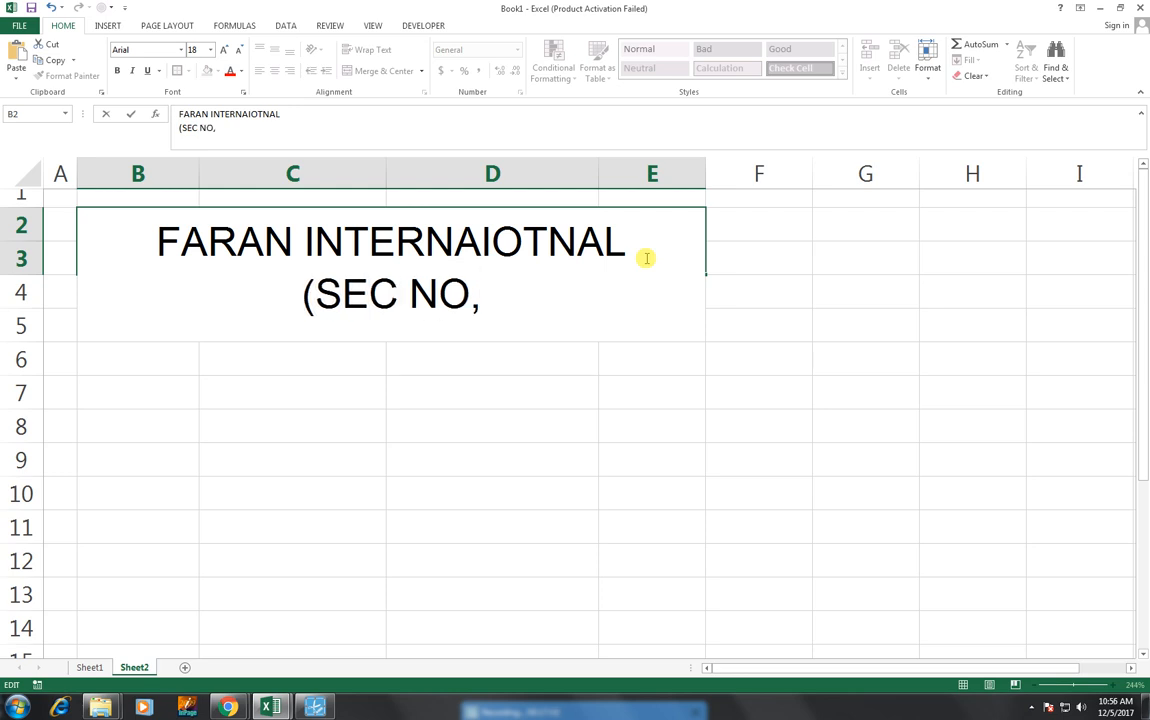
pyautogui.press('BackSpace')
pyautogui.write('-')
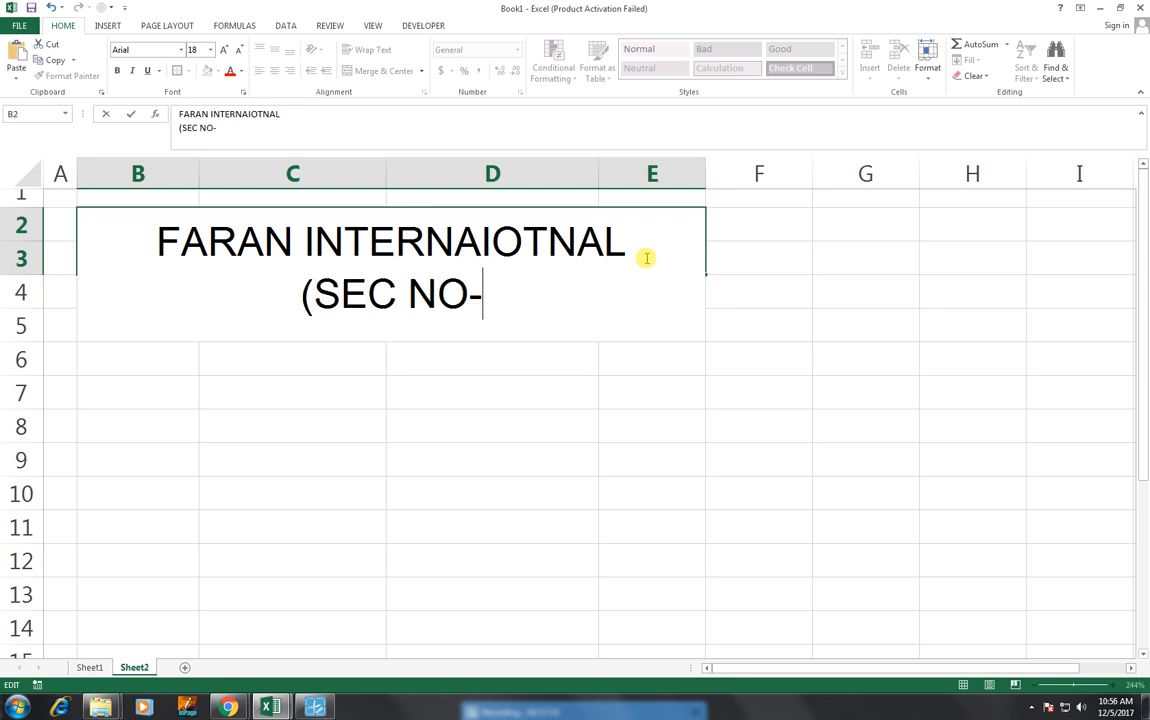
pyautogui.write('58')
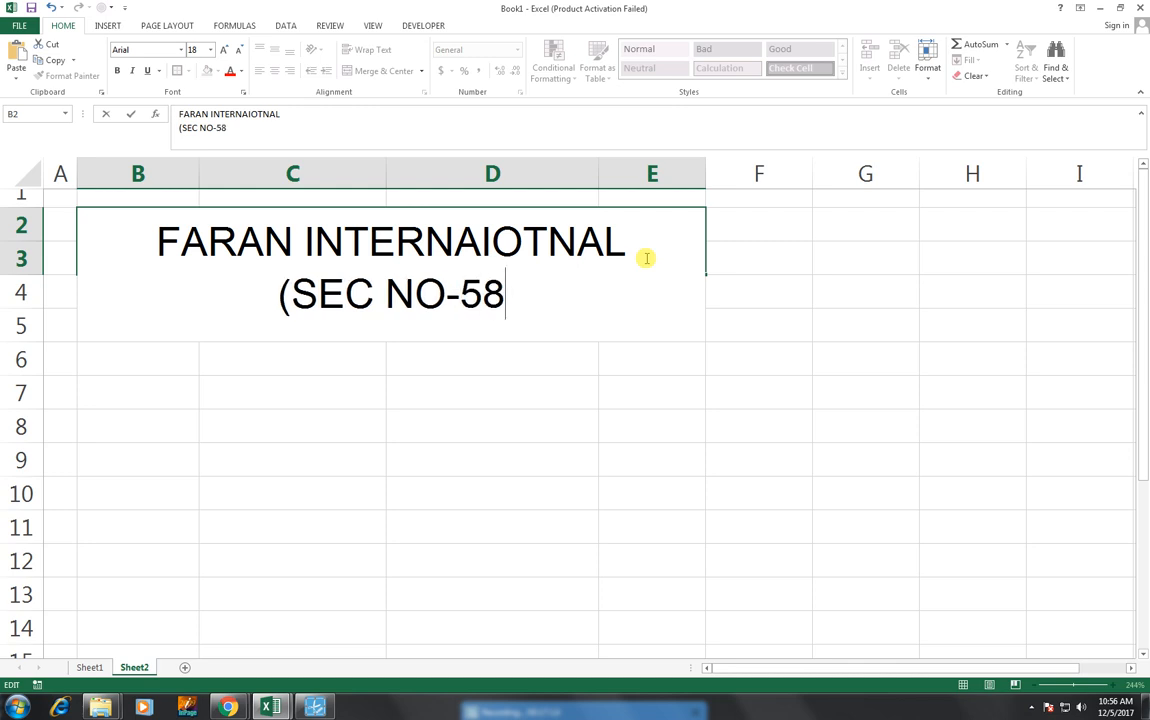
pyautogui.write(',')
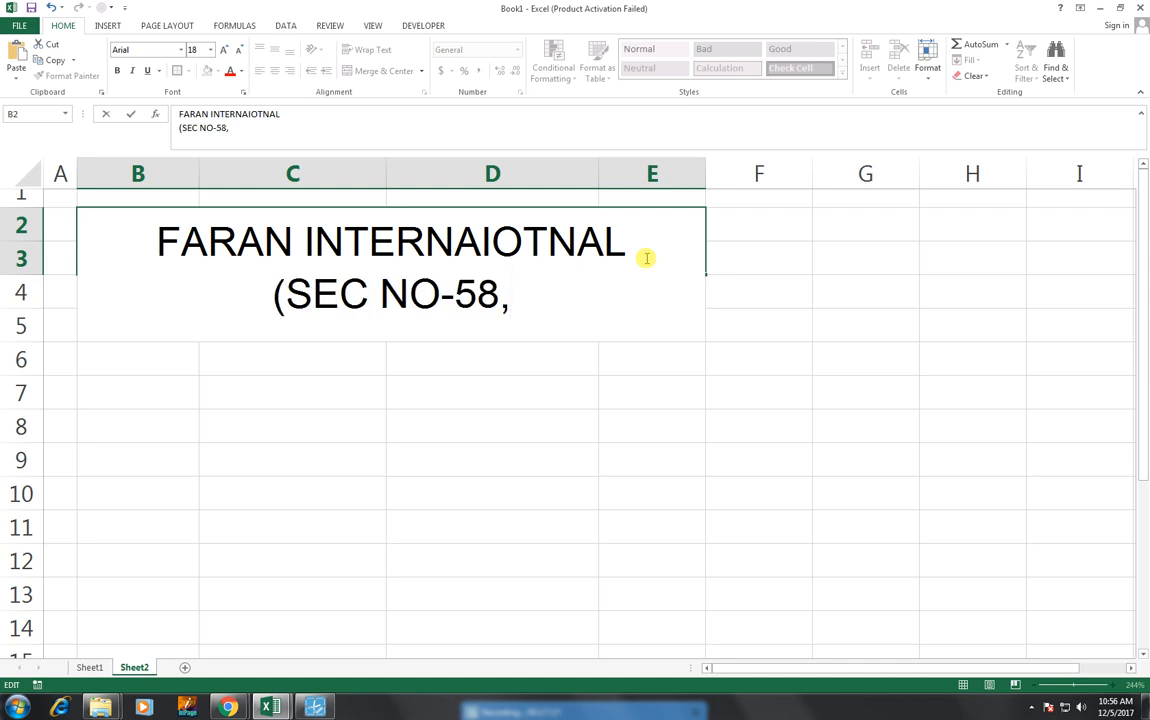
# - Continue the second line with the placeholder entries ADDRESS-1 and ADDRESS-2, separated by a comma
pyautogui.write(' ADDRESS')
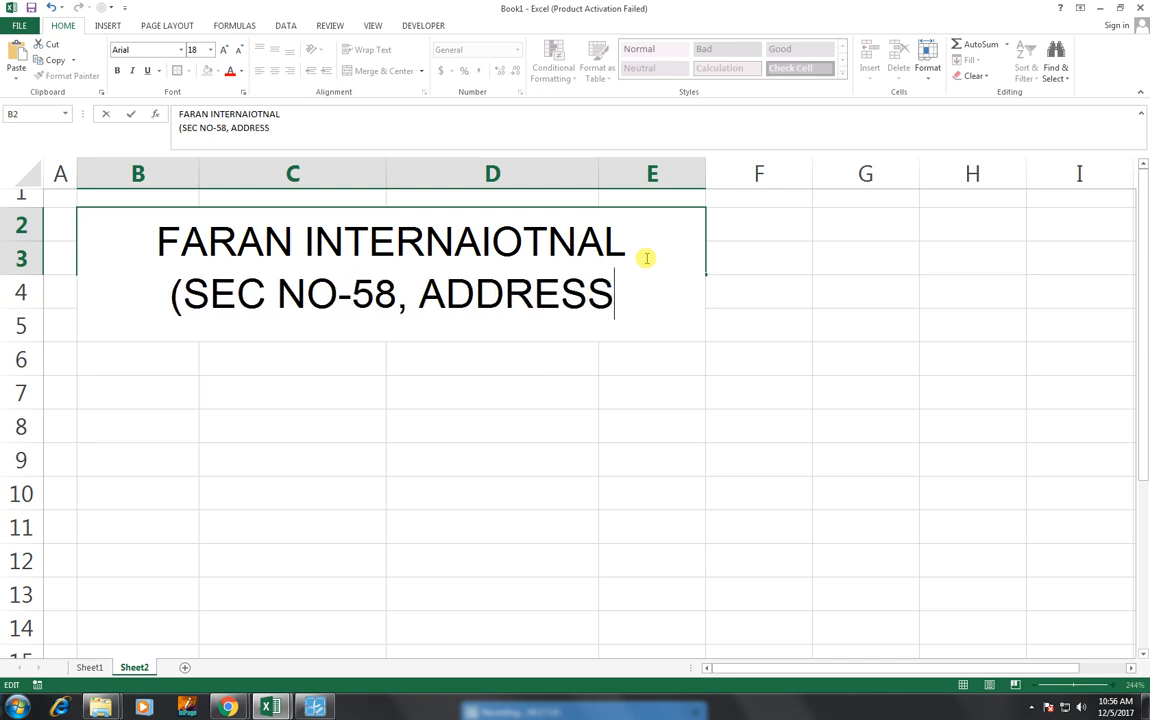
pyautogui.write('-1')
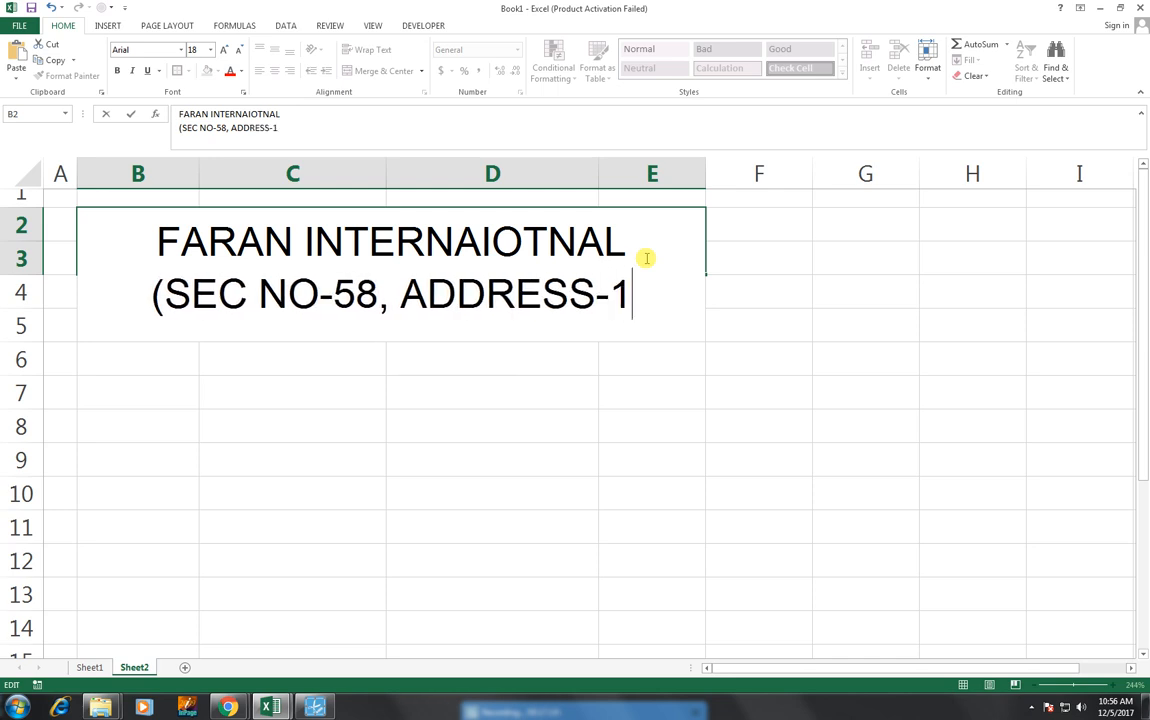
pyautogui.write(', ADDR')
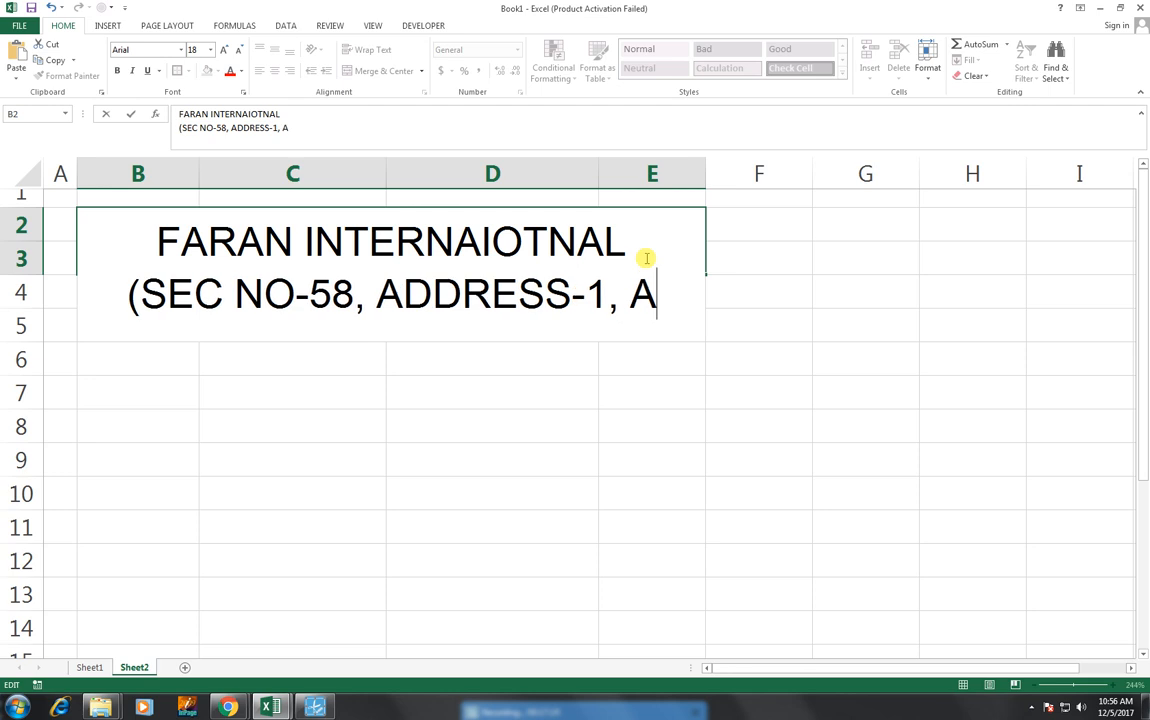
pyautogui.write('ESS')
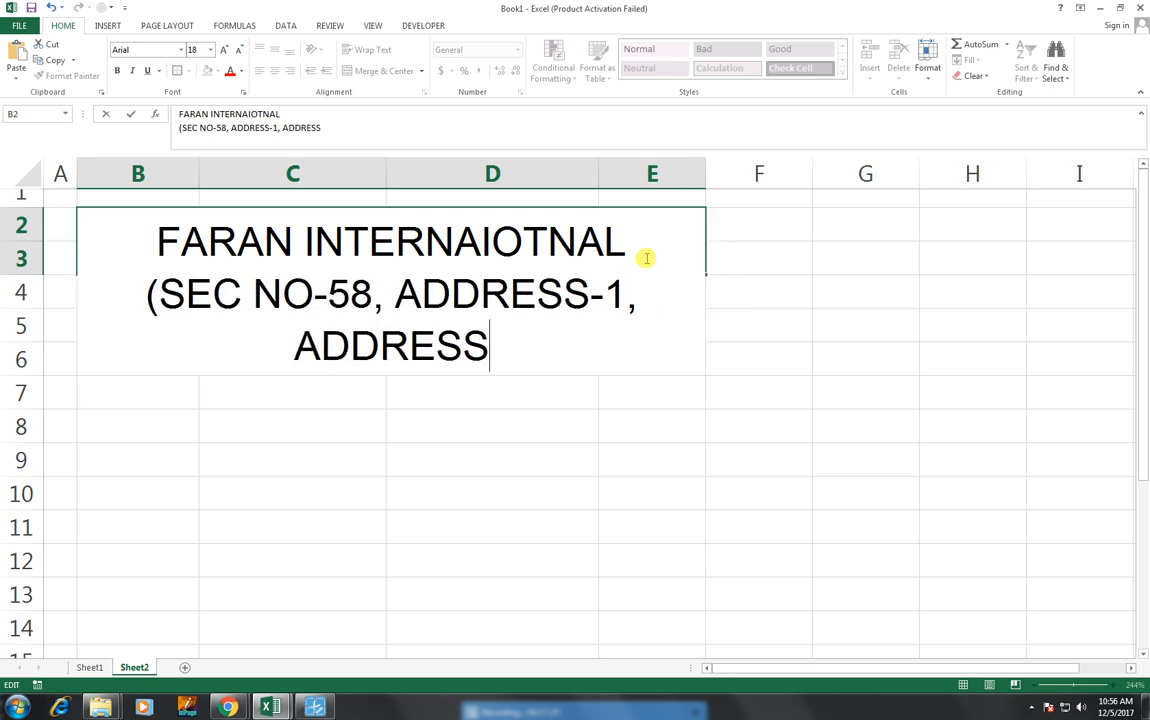
pyautogui.write('-2')
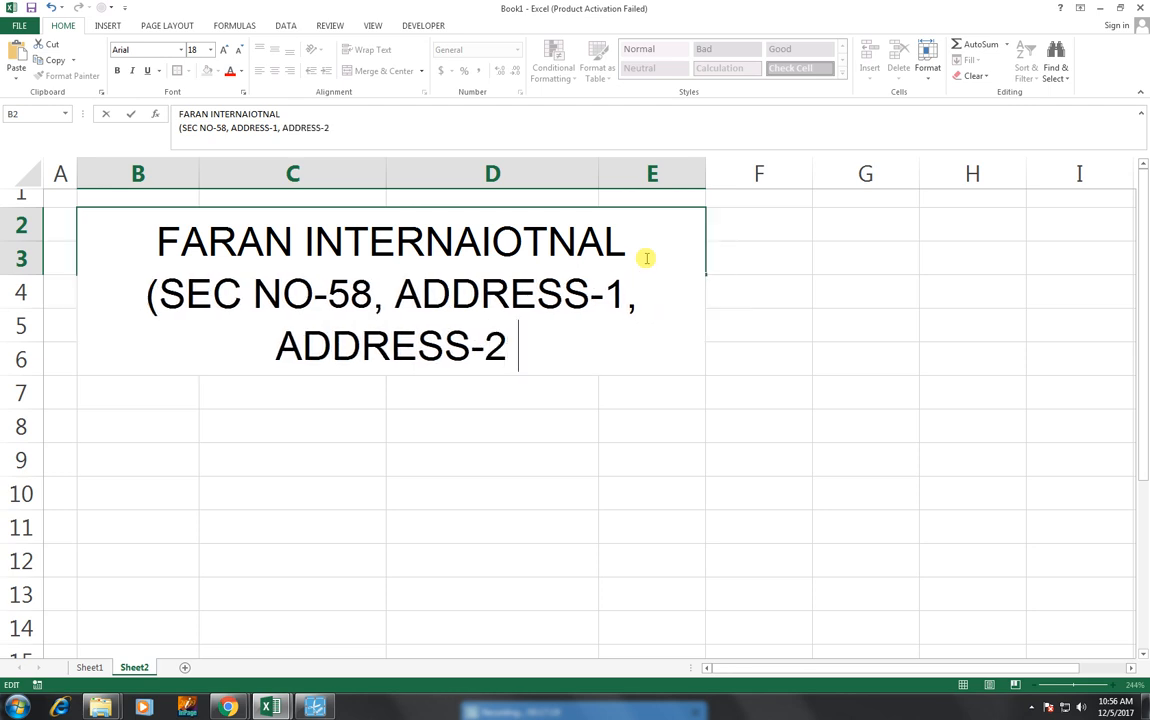
# - Complete the address line with the city and postal code, and commit the cell entry
pyautogui.write(' LKRA')
pyautogui.press('BackSpace')
pyautogui.write('KRACHI')
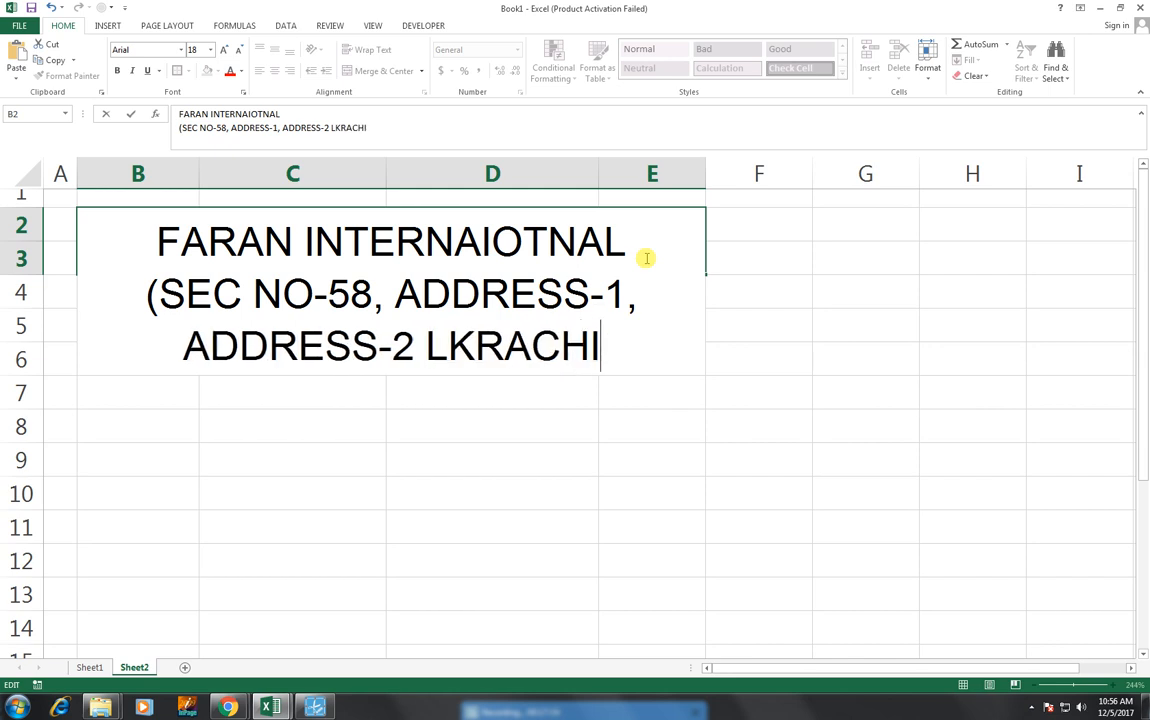
pyautogui.press('BackSpace')
pyautogui.press('BackSpace')
pyautogui.press('BackSpace')
pyautogui.press('BackSpace')
pyautogui.press('BackSpace')
pyautogui.press('BackSpace')
pyautogui.press('BackSpace')
pyautogui.press('BackSpace')
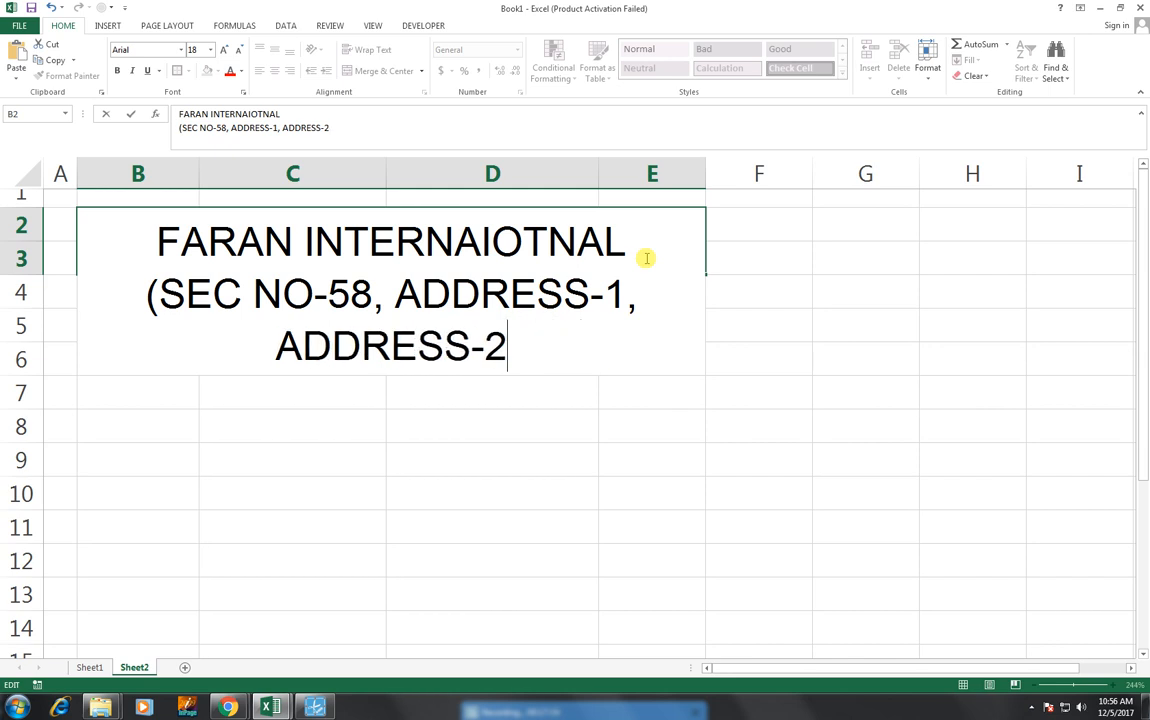
pyautogui.write('KARACHI')
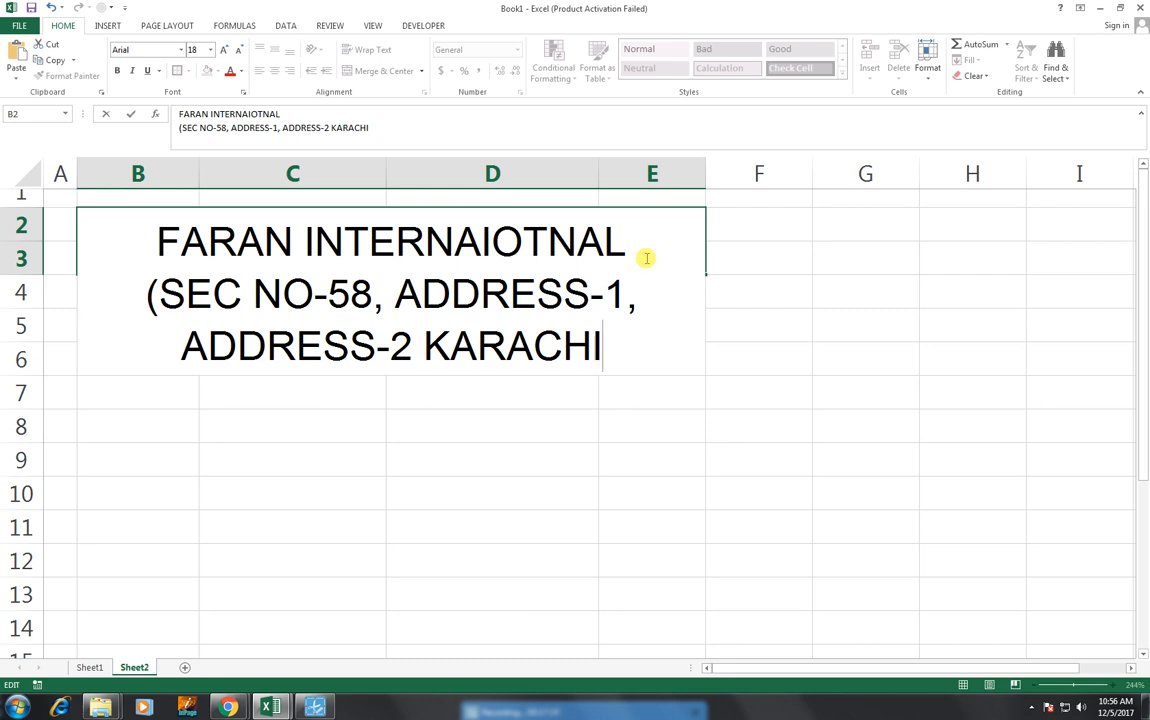
pyautogui.write(' -7')
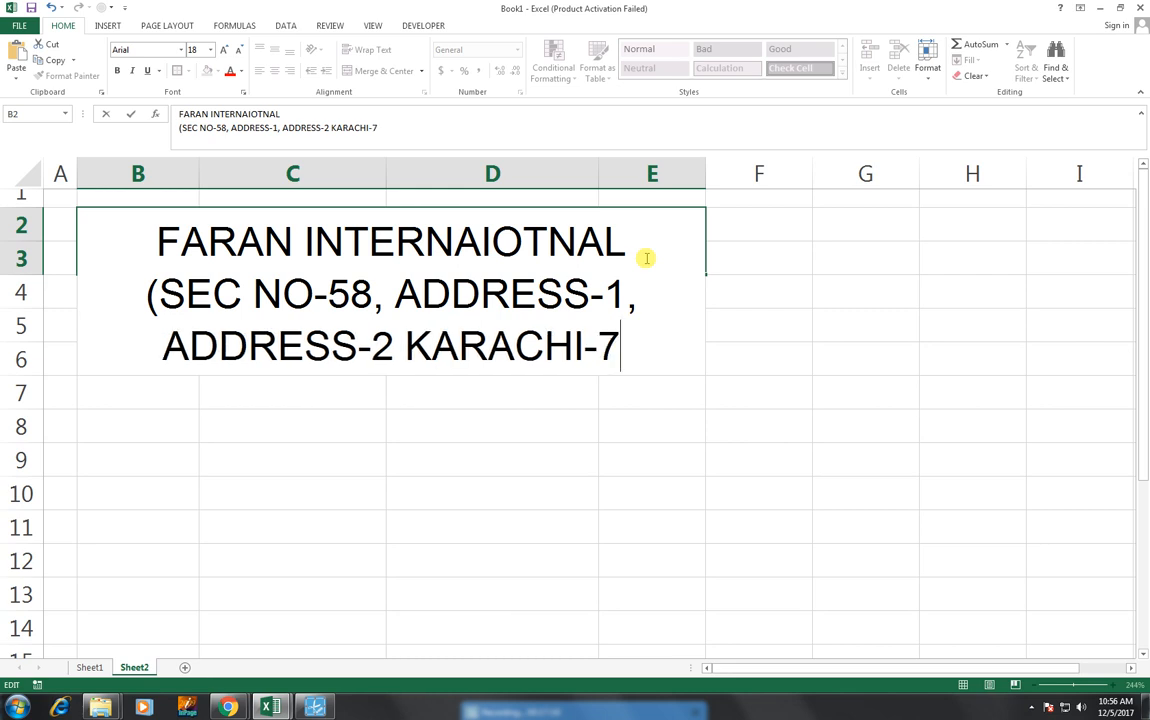
pyautogui.write('5')
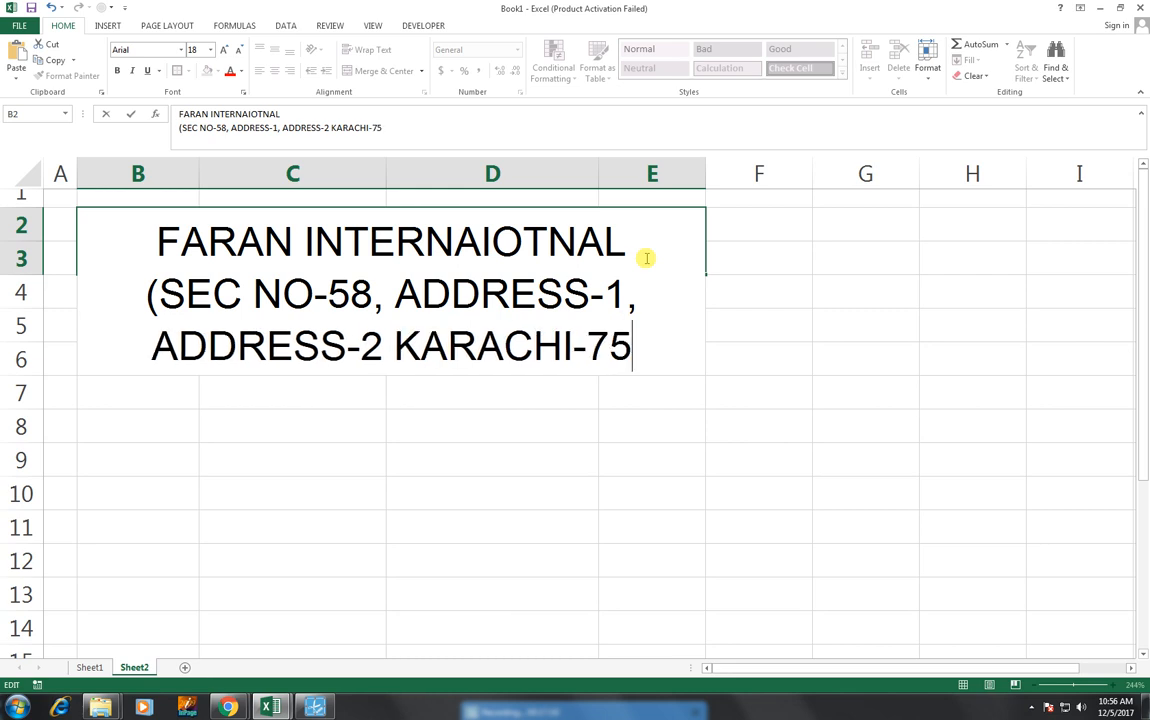
pyautogui.write('950')
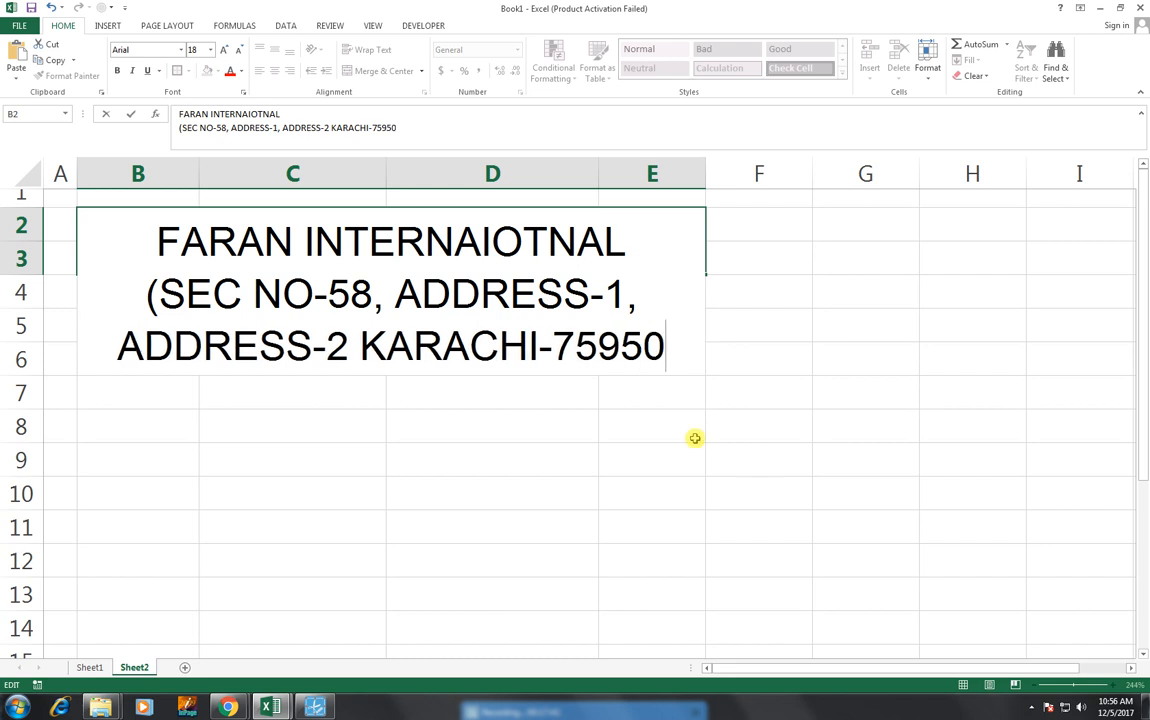
pyautogui.click(740, 490)
# - Reduce the font size of the merged heading cell to 10
pyautogui.click(411, 257)
pyautogui.click(231, 50)
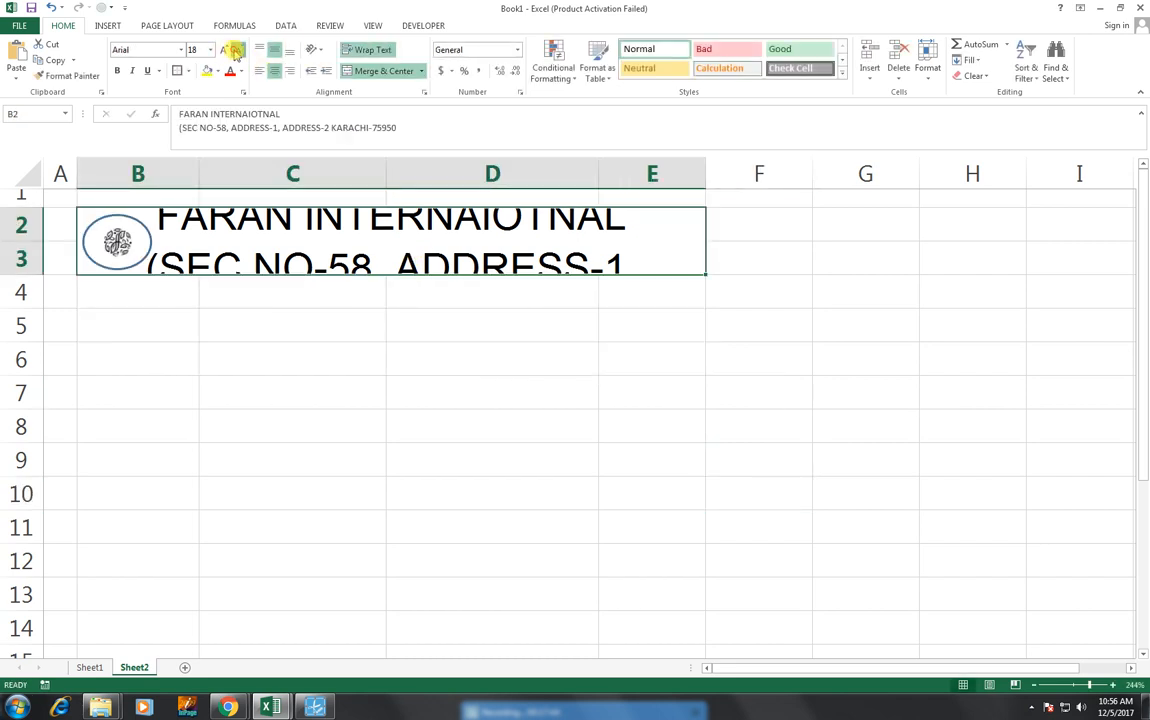
pyautogui.click(232, 51)
pyautogui.click(233, 52)
pyautogui.click(235, 54)
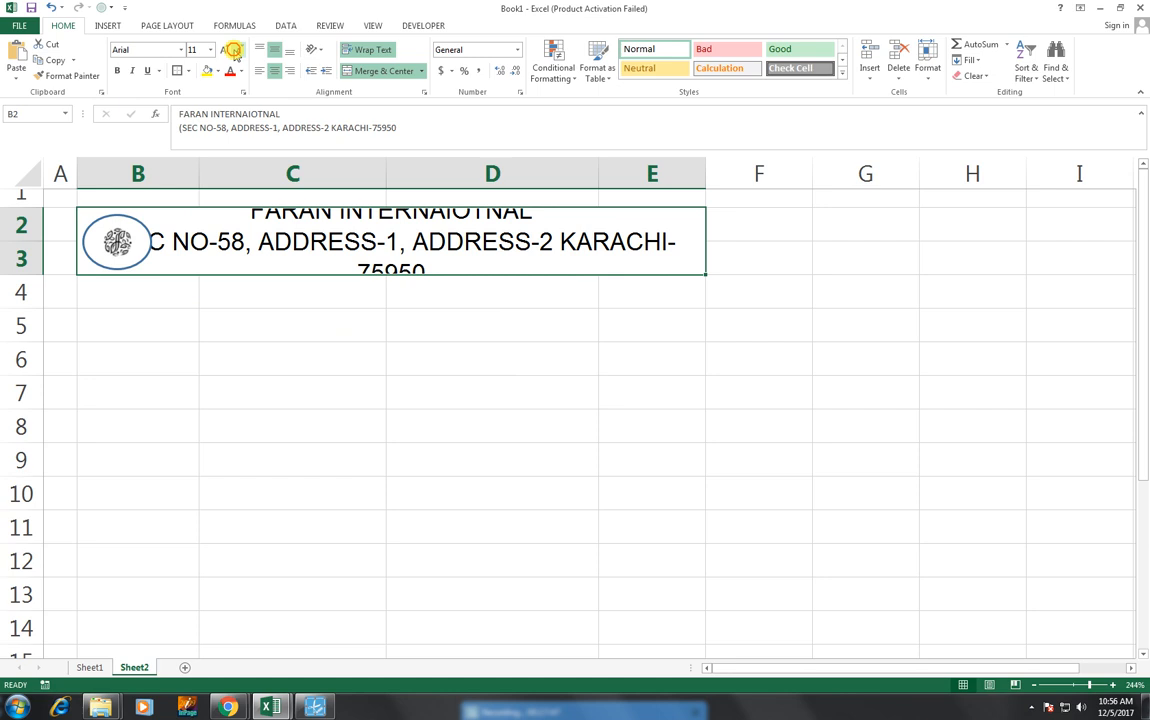
pyautogui.click(234, 52)
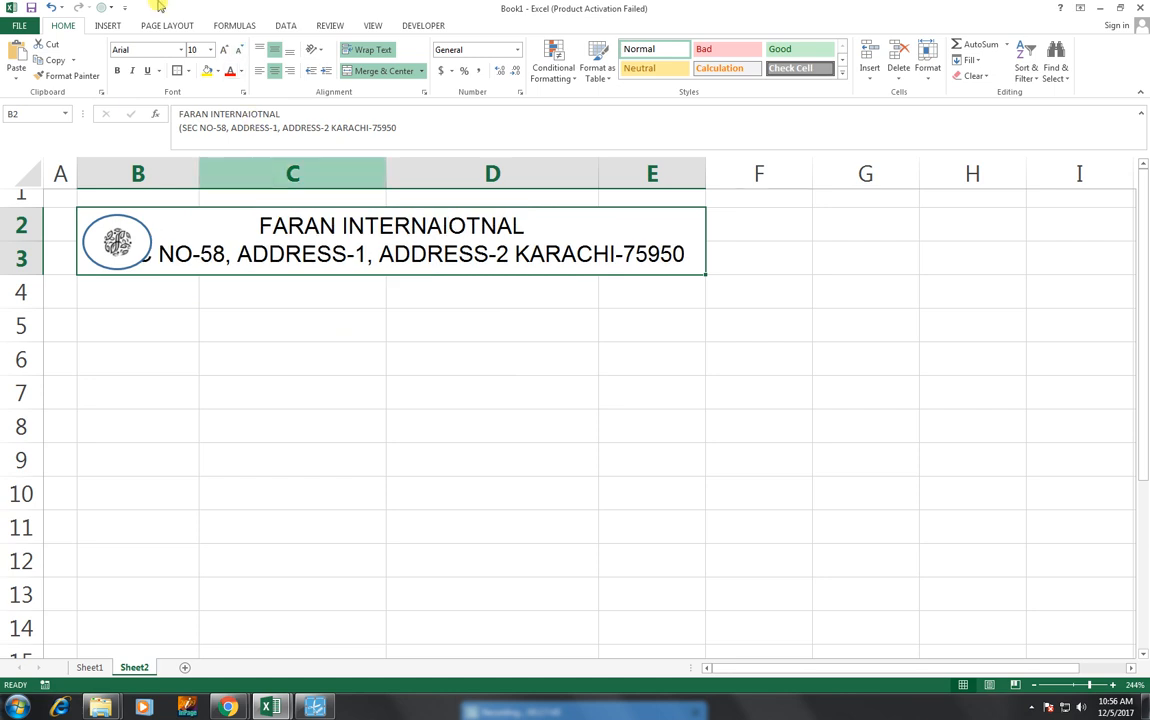
# - Change the heading cell's font to Engravers MT and reduce its size to 8
pyautogui.click(182, 50)
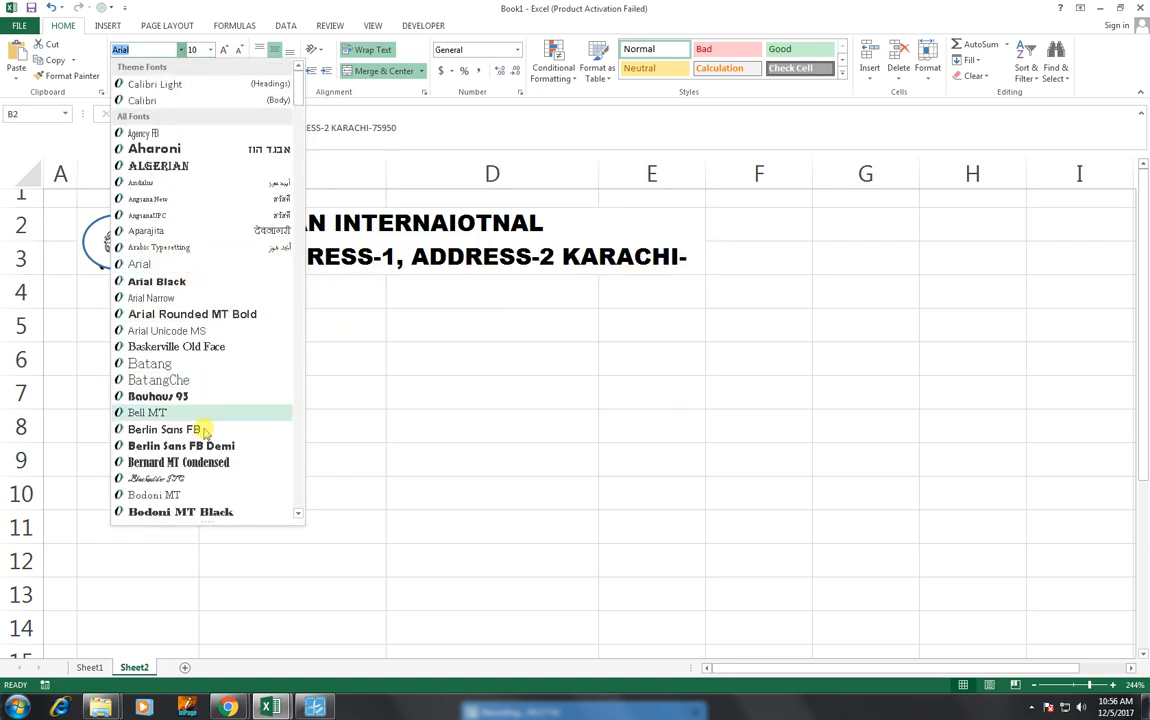
pyautogui.scroll(-3, 221, 441)
pyautogui.scroll(-10, 205, 368)
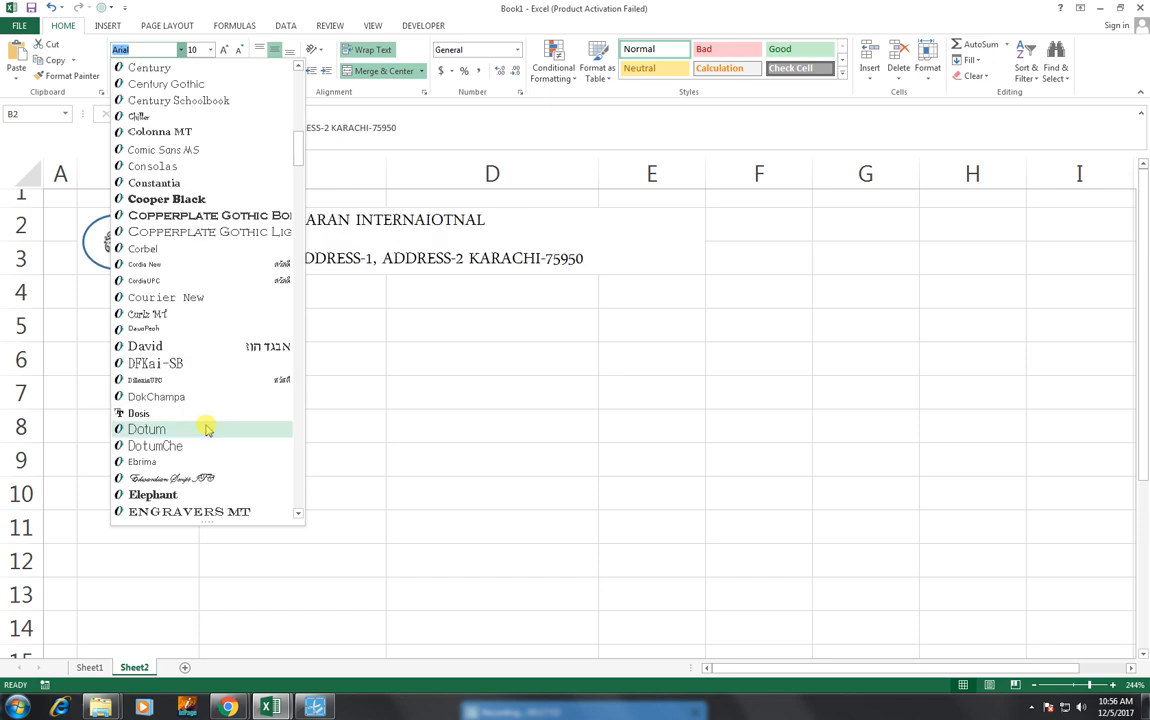
pyautogui.click(215, 511)
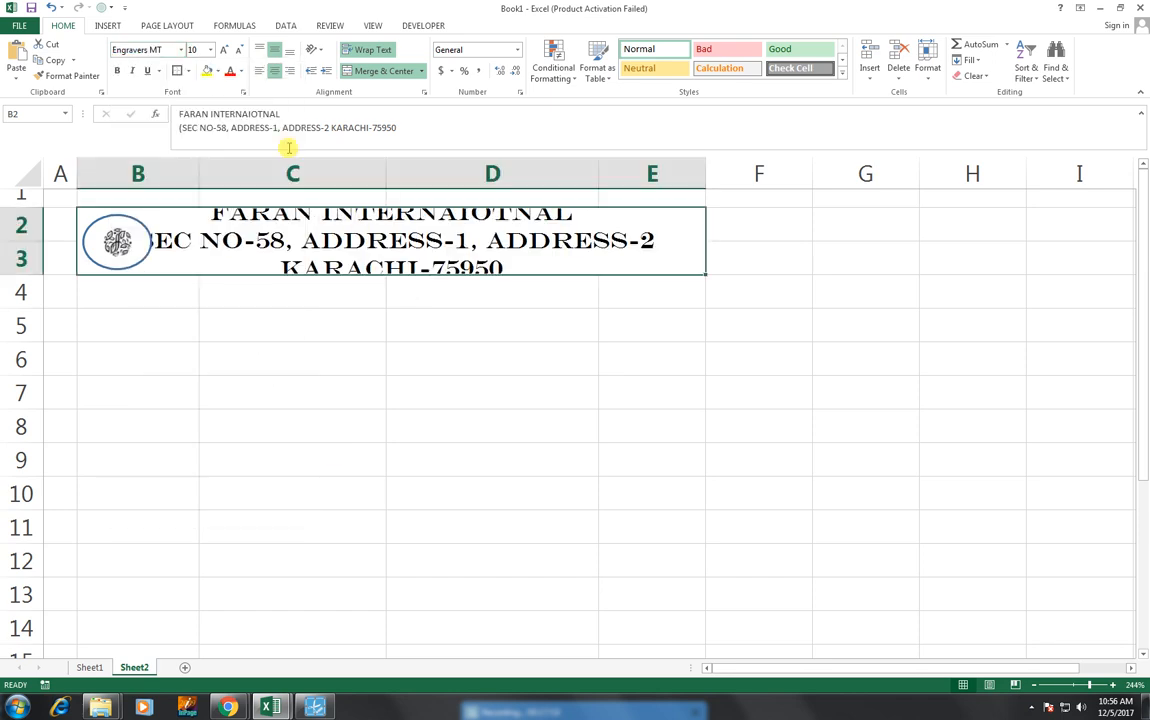
pyautogui.click(235, 48)
pyautogui.click(235, 48)
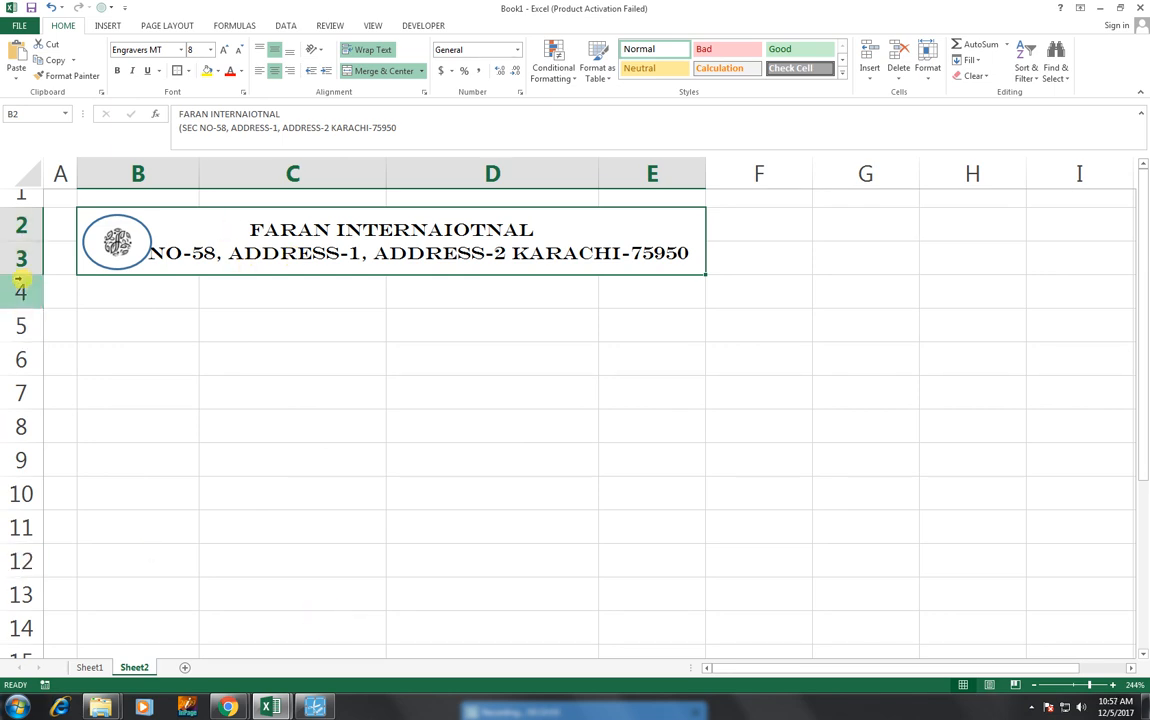
# - Make row 3 slightly taller and enlarge only the FARAN INTERNAIOTNAL line of the heading to font size 12
pyautogui.moveTo(18, 276)
pyautogui.mouseDown()
pyautogui.moveTo(20, 257)
pyautogui.moveTo(24, 284)
pyautogui.mouseUp()
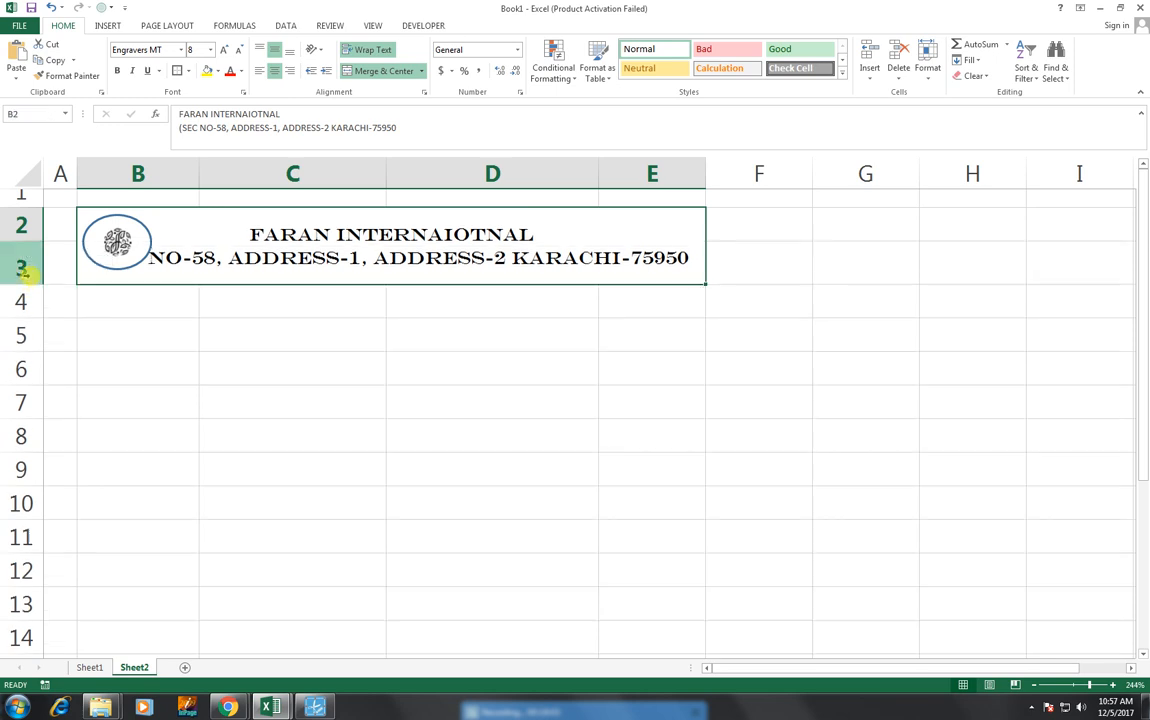
pyautogui.doubleClick(380, 258)
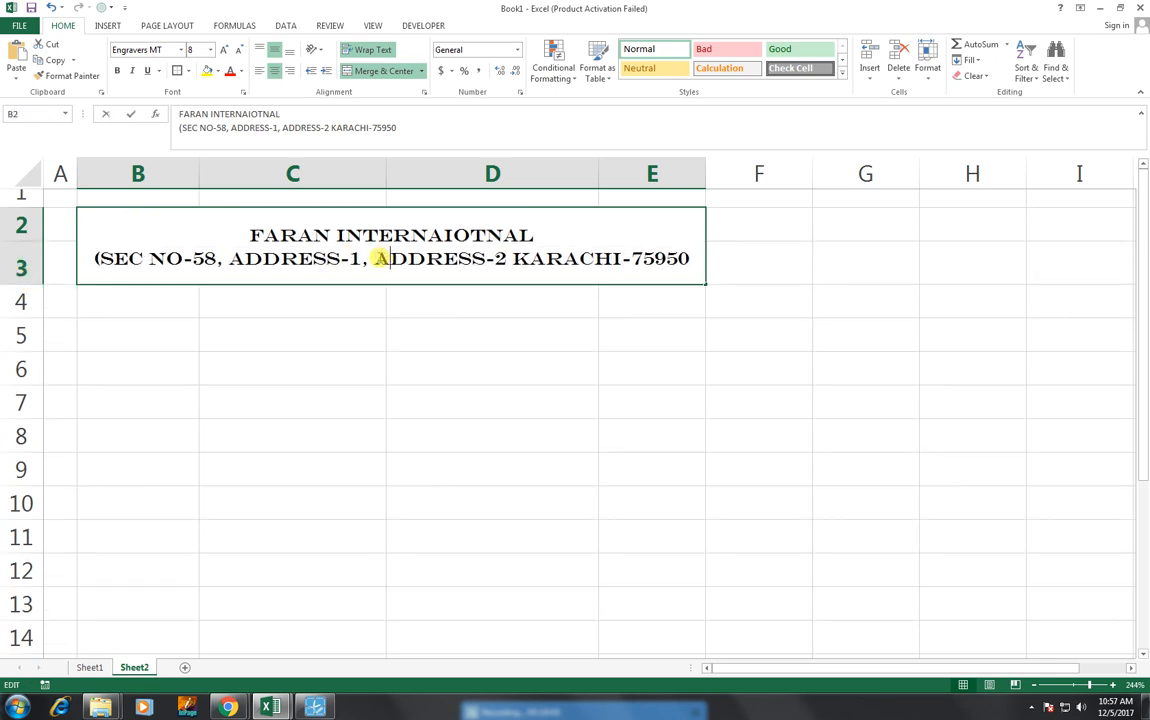
pyautogui.moveTo(249, 235); pyautogui.dragTo(526, 236)
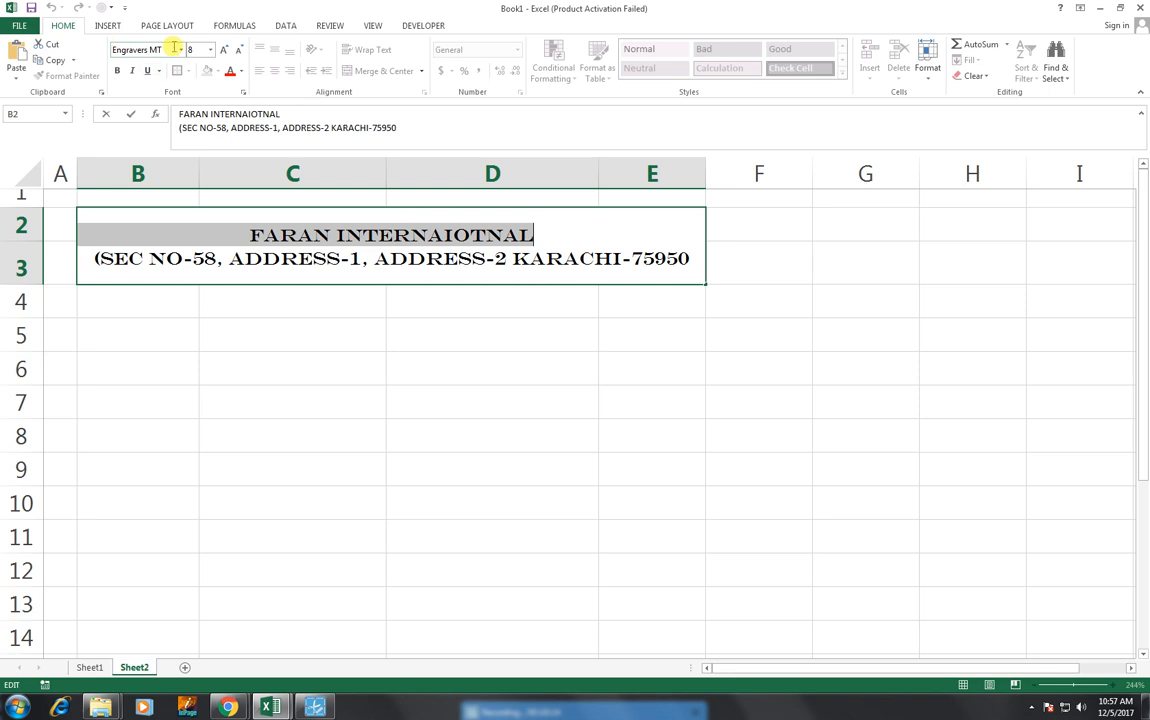
pyautogui.click(224, 50)
pyautogui.click(224, 50)
pyautogui.click(224, 50)
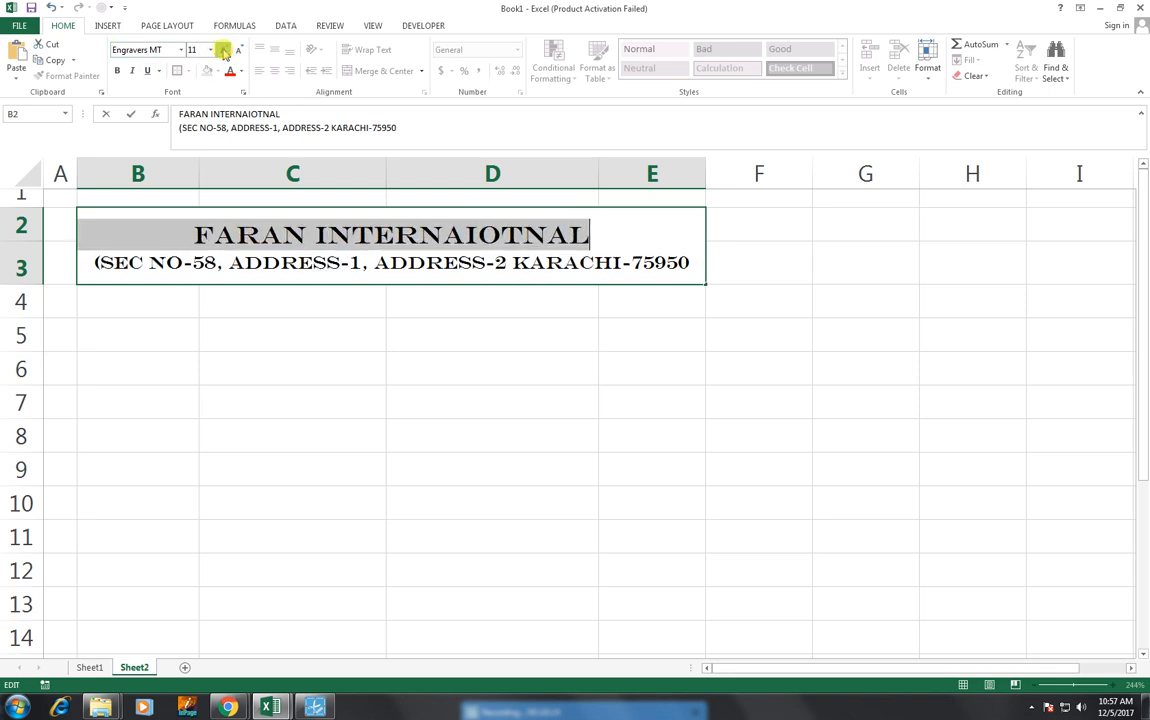
pyautogui.click(224, 50)
pyautogui.click(526, 395)
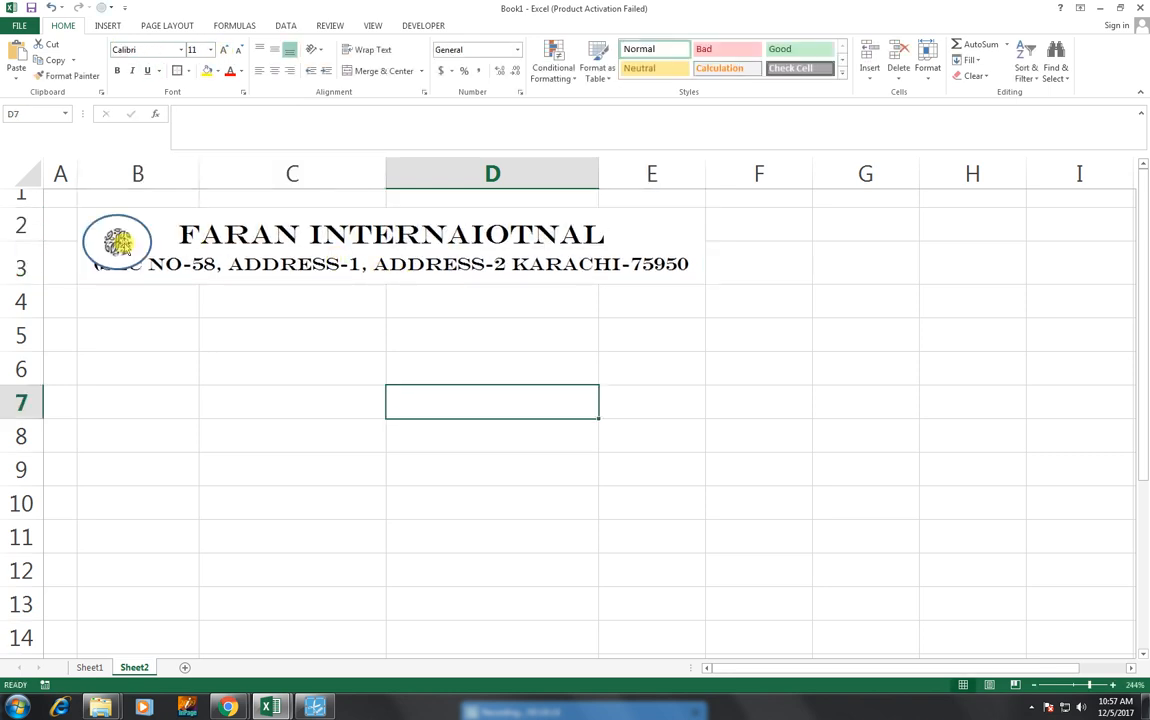
# - Move the oval logo up within column B so that it clears the start of the address line
pyautogui.moveTo(114, 240); pyautogui.dragTo(119, 220)
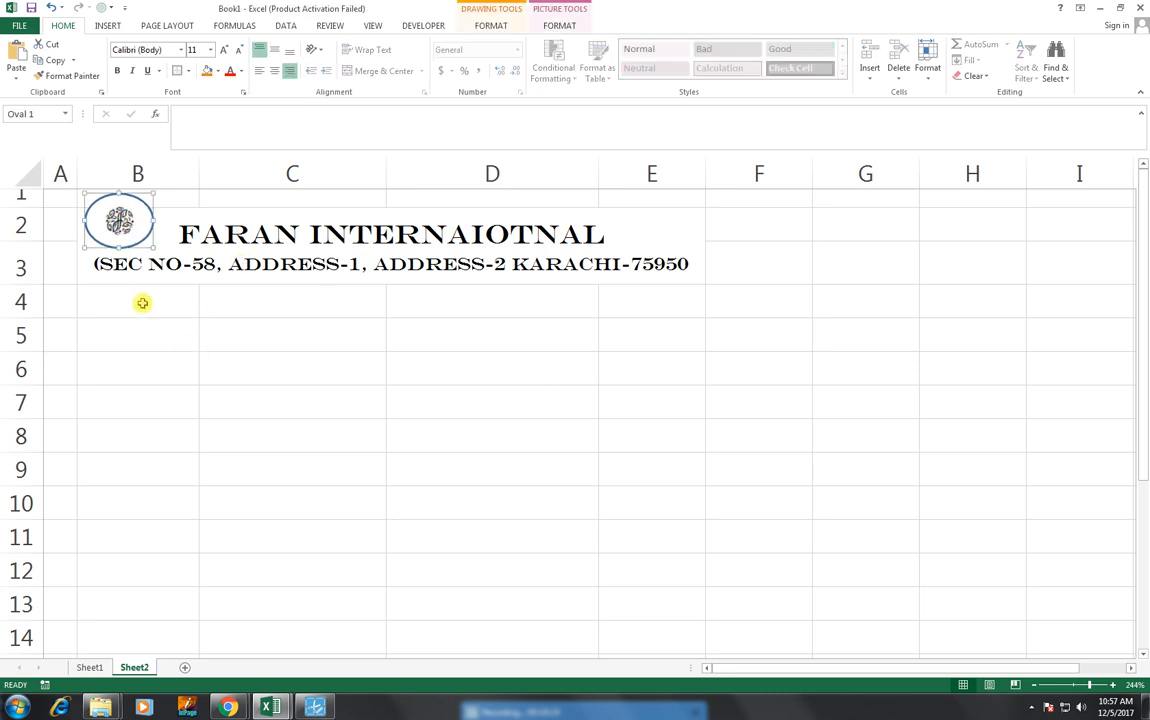
# - Put a thick box border around the merged company heading cell spanning B2 to E3
pyautogui.click(157, 302)
pyautogui.click(187, 234)
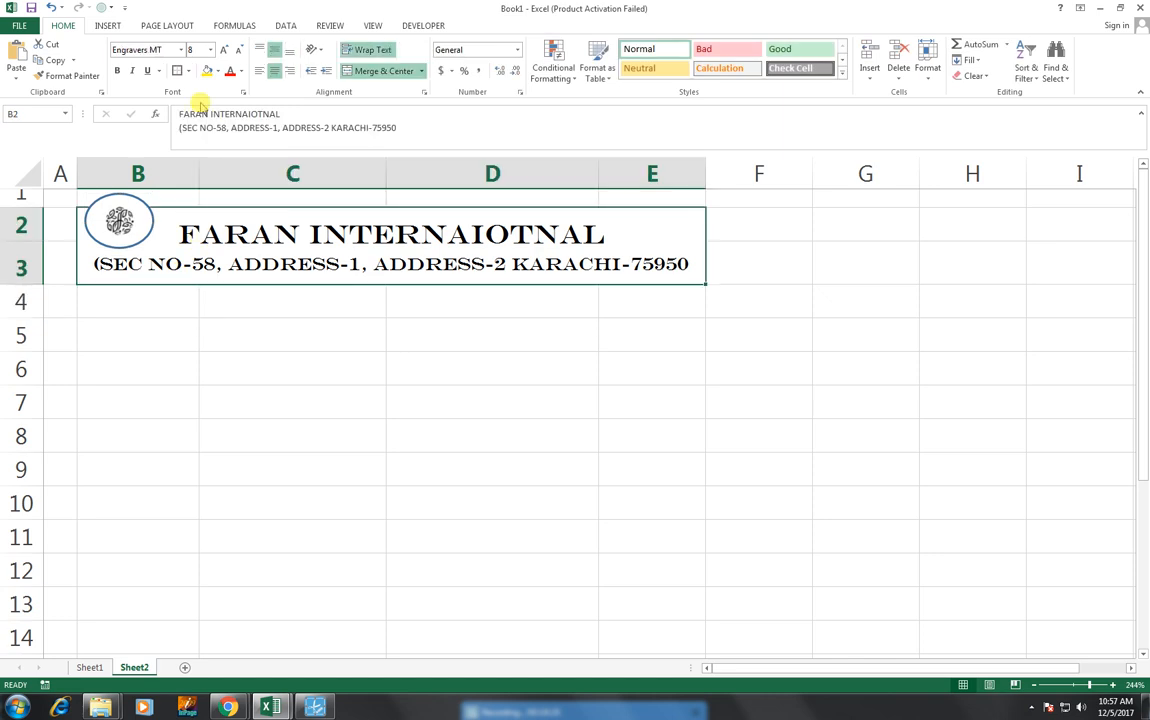
pyautogui.click(187, 71)
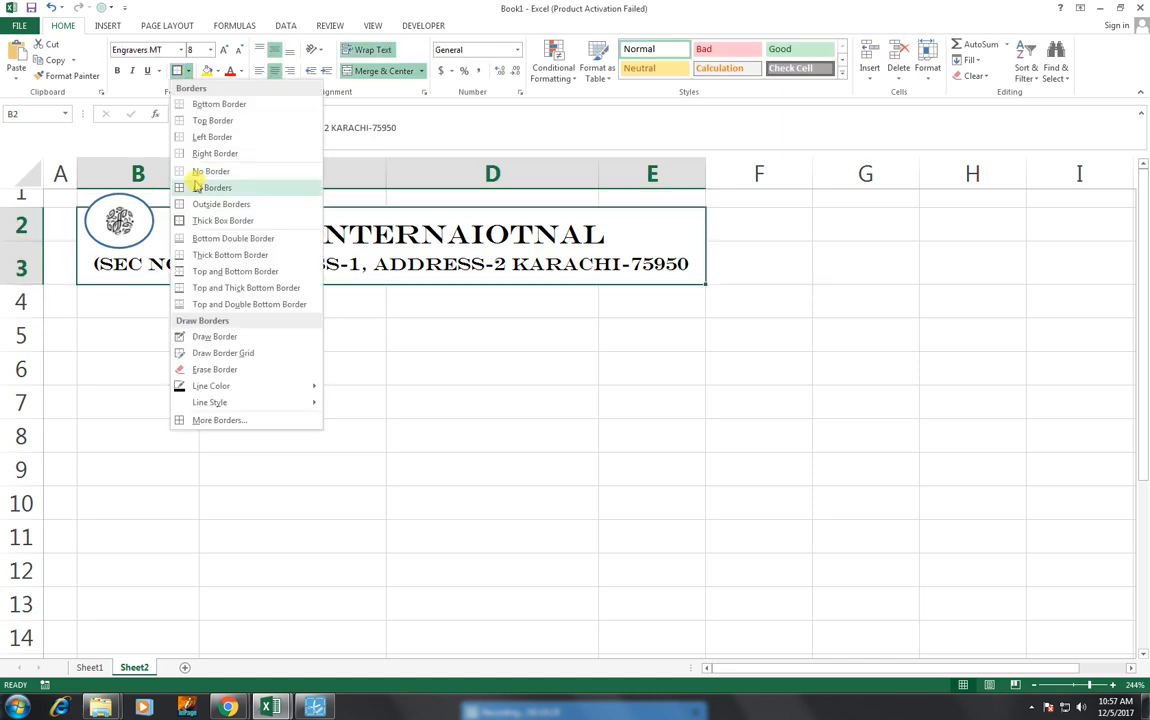
pyautogui.click(210, 228)
pyautogui.click(441, 334)
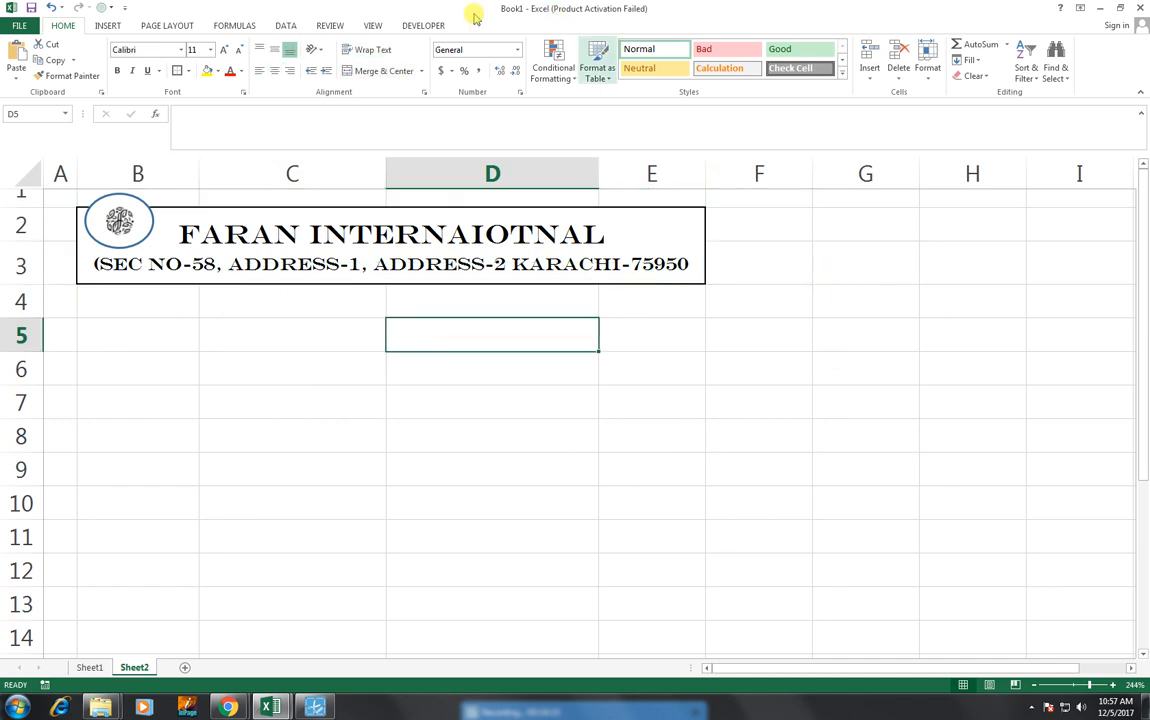
# - Hide the gridlines on Sheet2
pyautogui.click(374, 27)
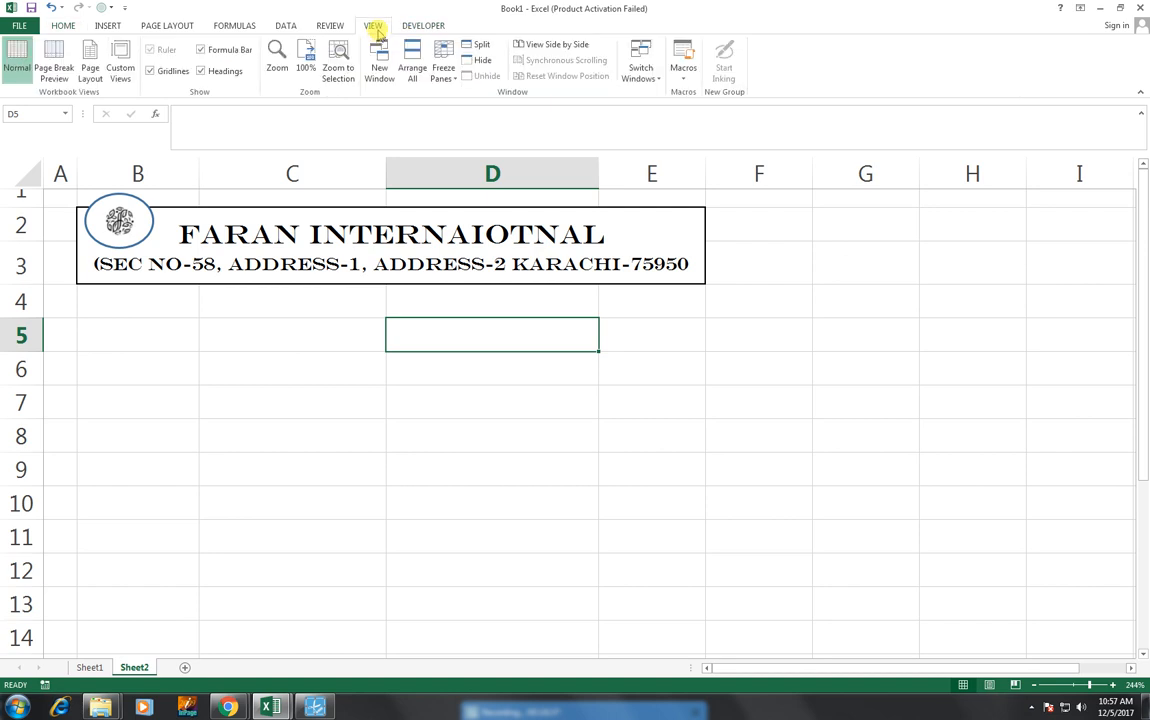
pyautogui.click(155, 76)
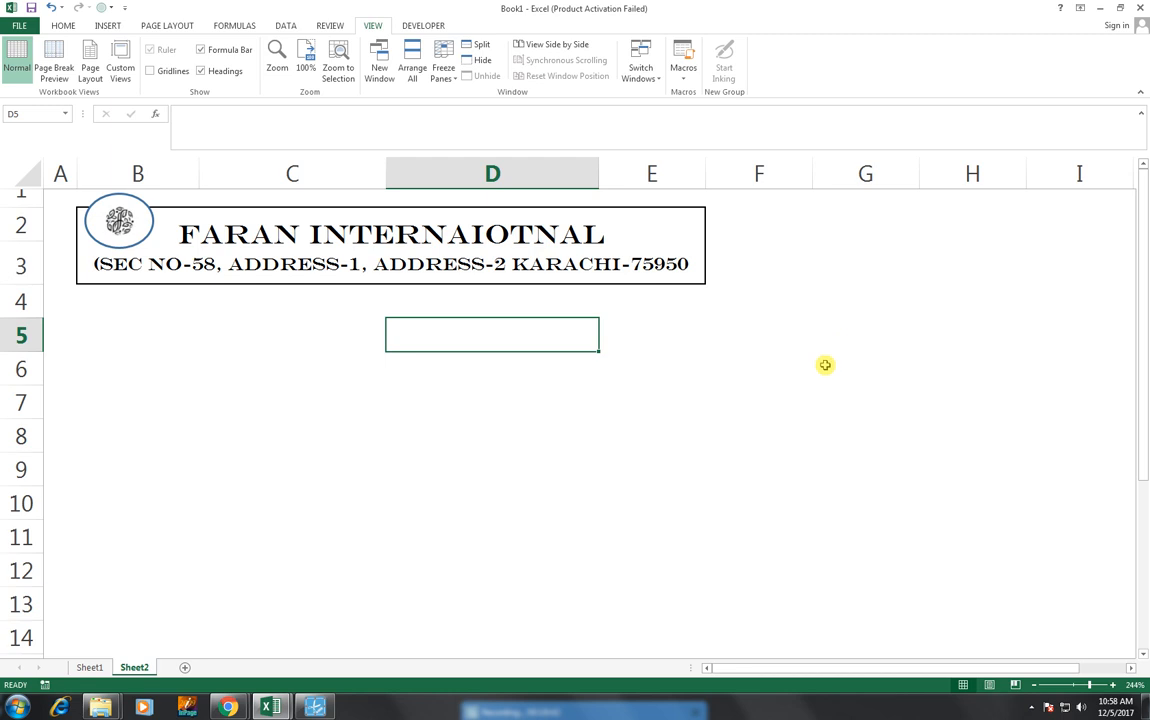
# - Select the range B4:E4 directly beneath the company heading
pyautogui.click(152, 312)
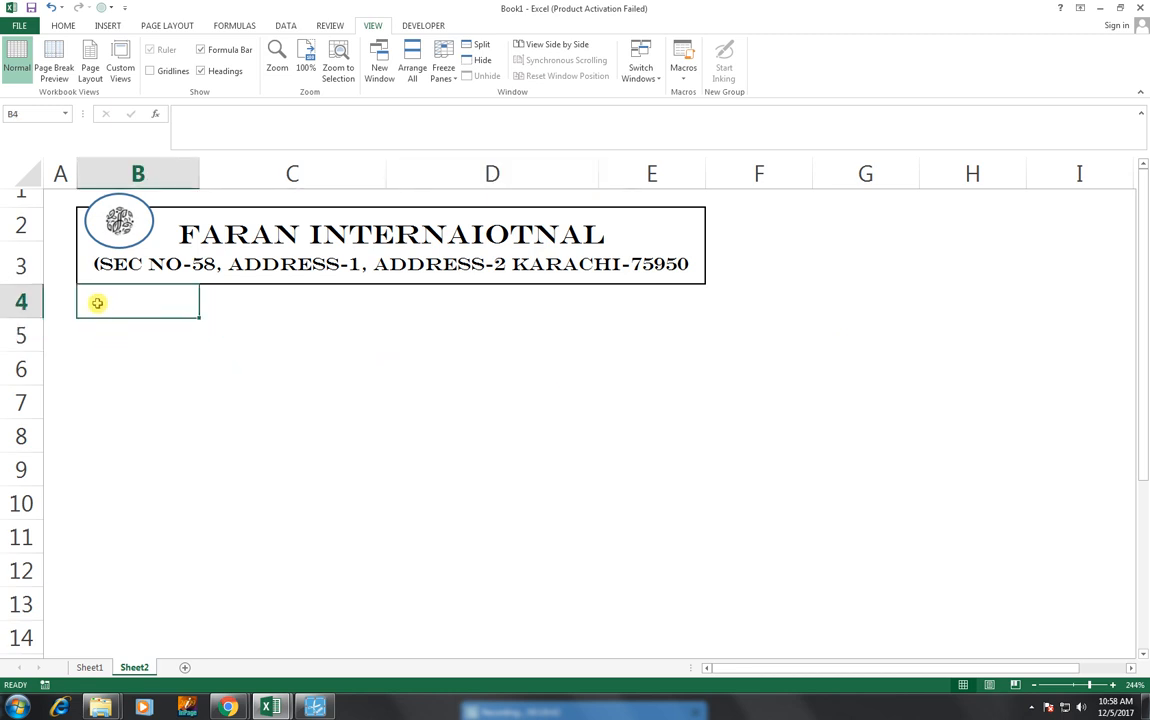
pyautogui.moveTo(97, 303); pyautogui.dragTo(671, 295)
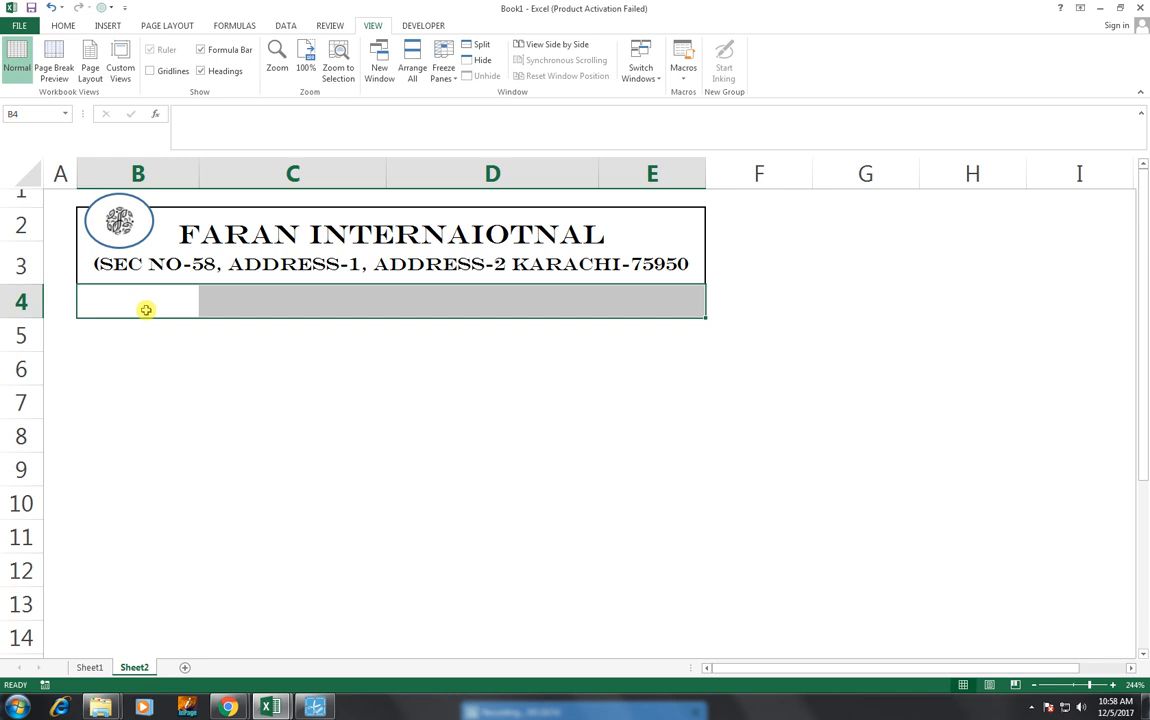
# - Merge and center cells B4:E4 below the company header and enter the title PAY SLIP FOR DECEMBER-2017
pyautogui.click(55, 26)
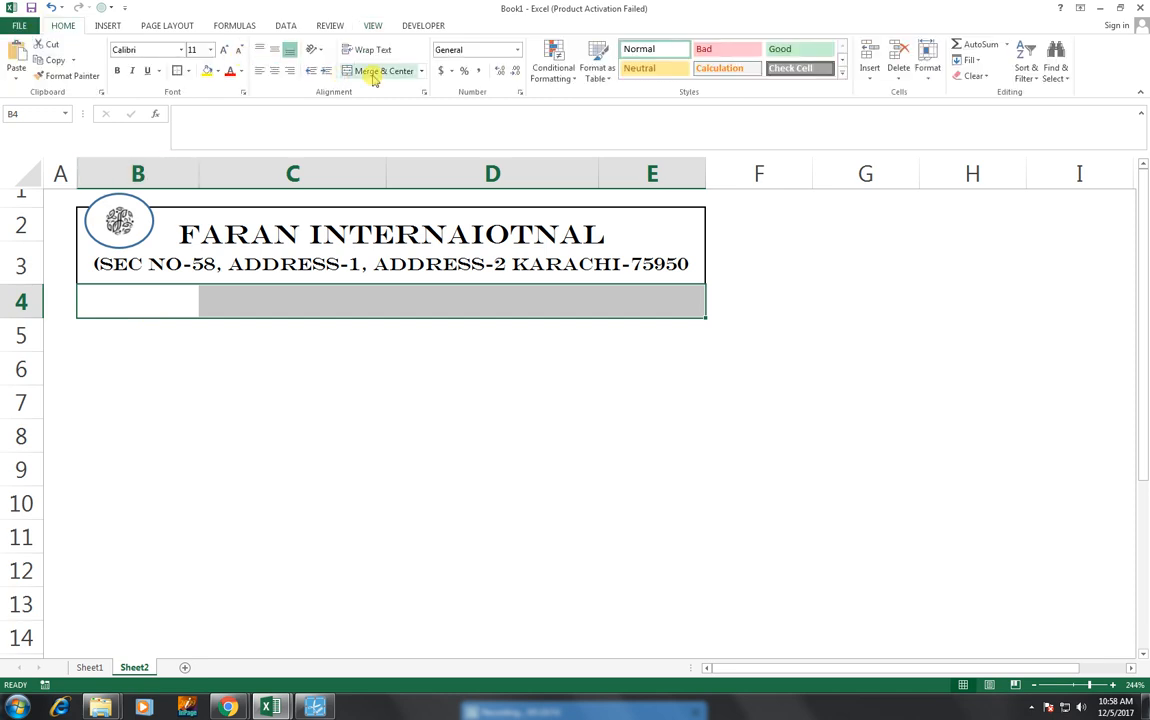
pyautogui.click(372, 72)
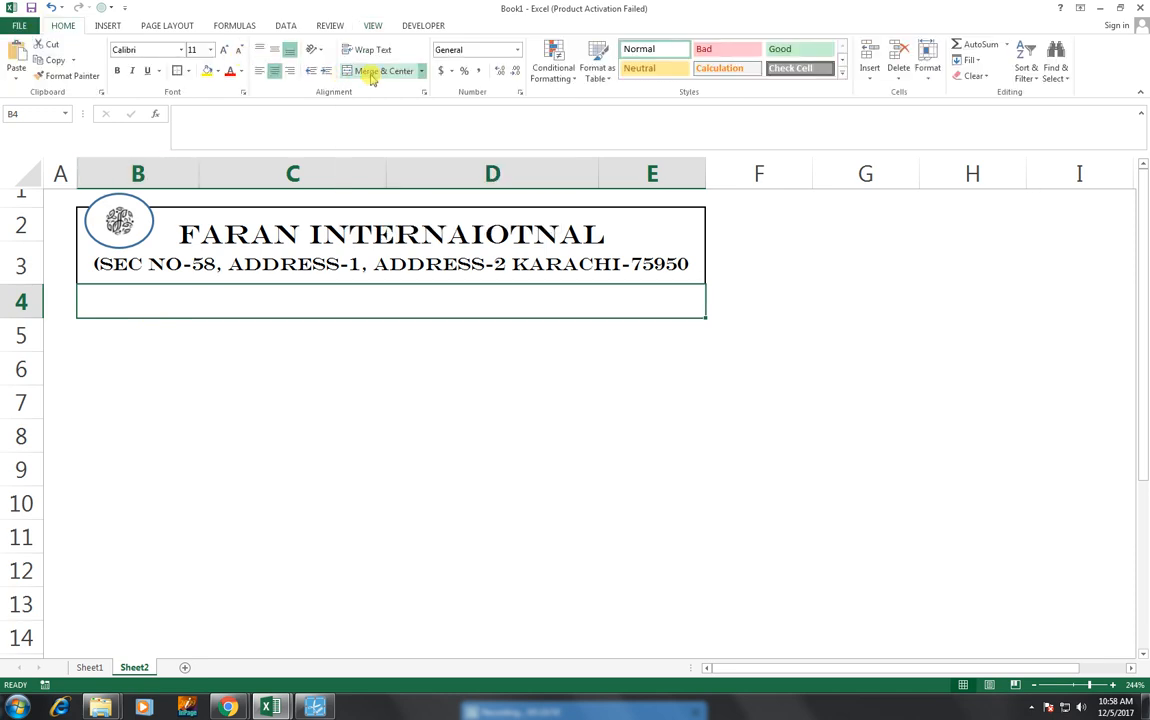
pyautogui.write('PAY SLIP')
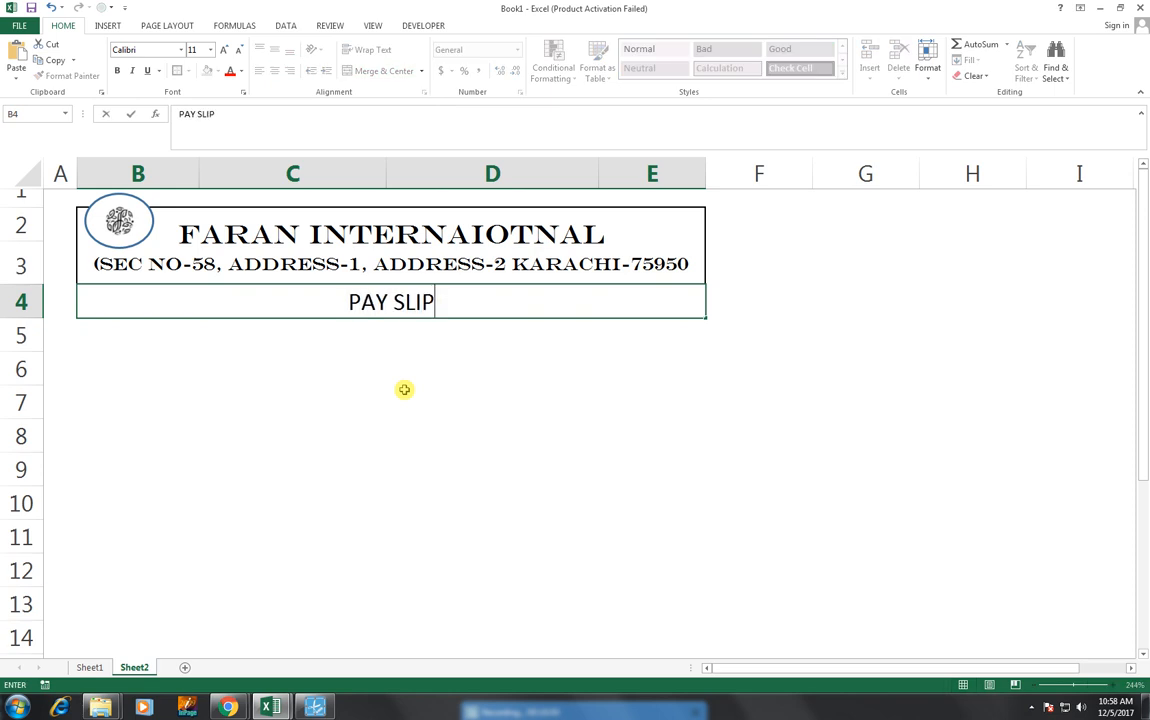
pyautogui.write(' FOR')
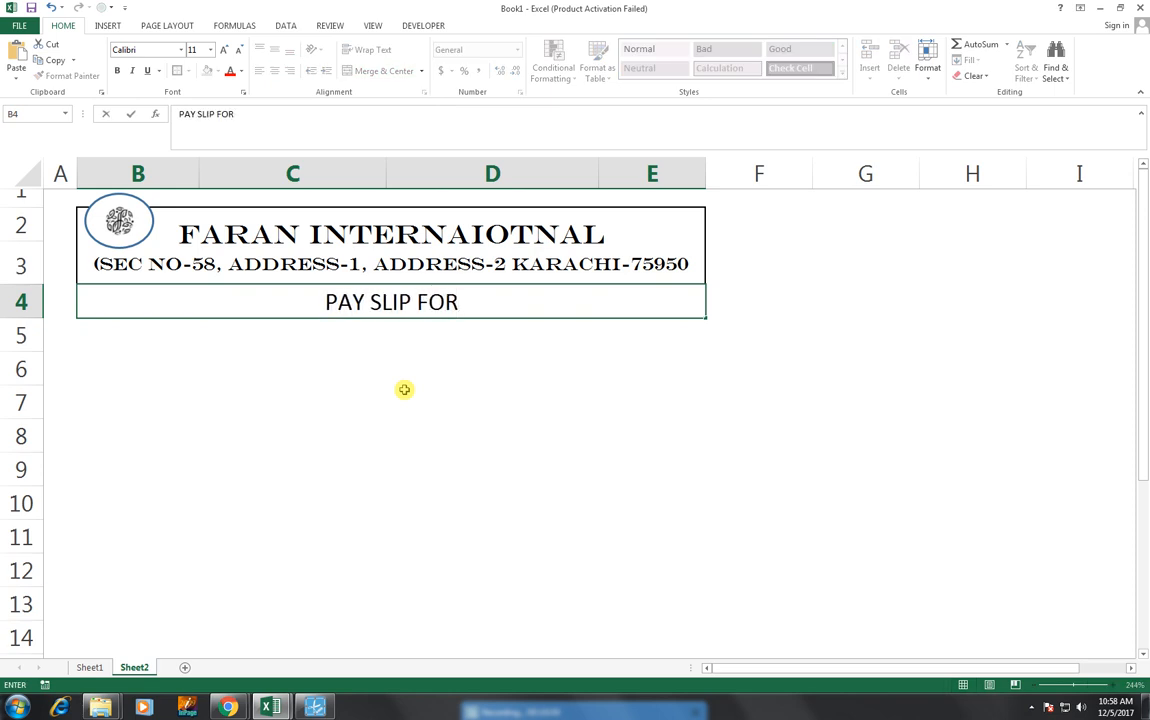
pyautogui.write(' DECE')
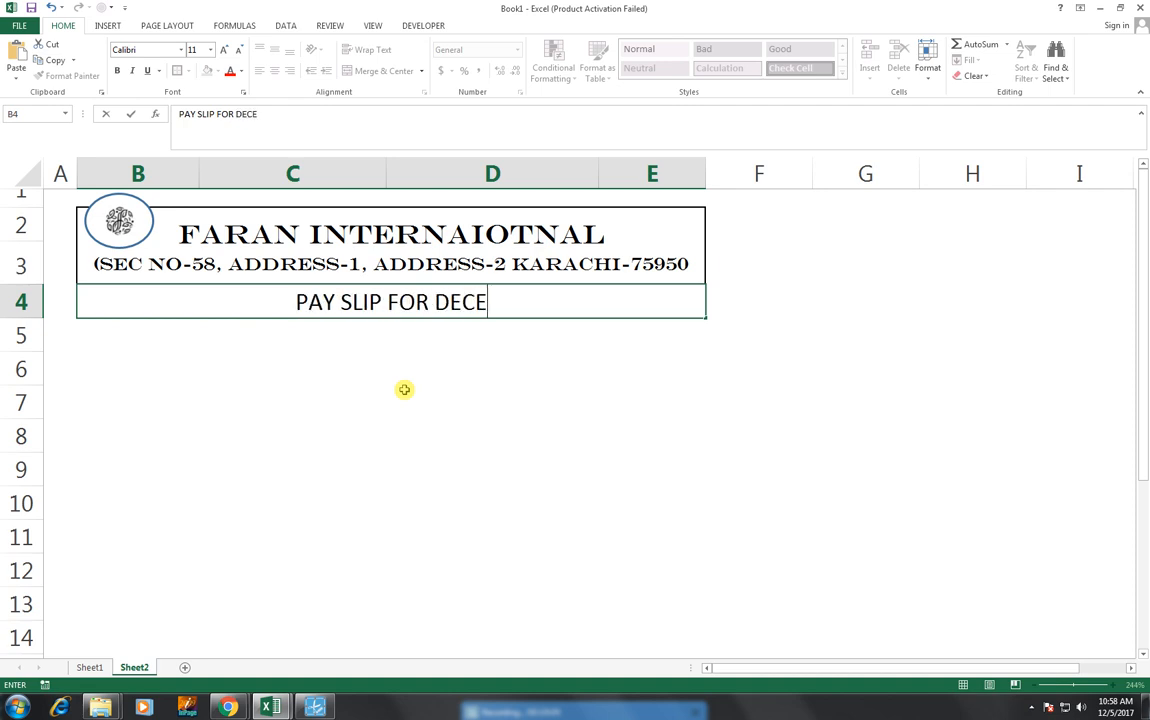
pyautogui.write('MBER-')
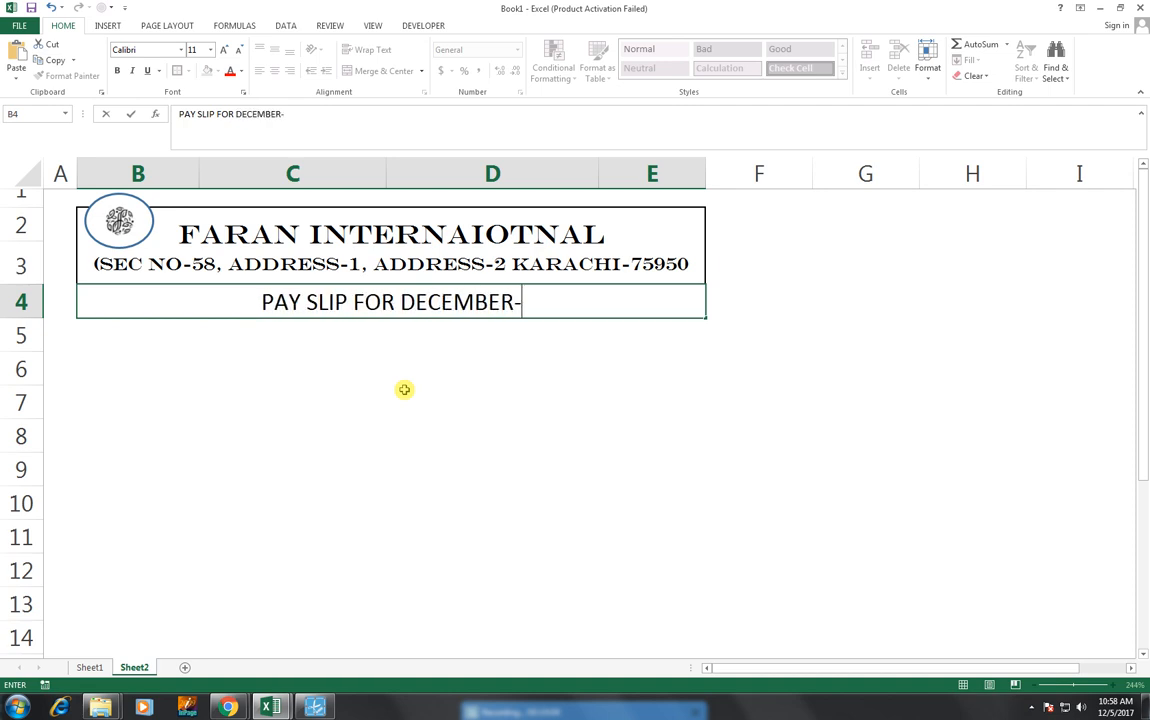
pyautogui.write('2017')
pyautogui.press('Return')
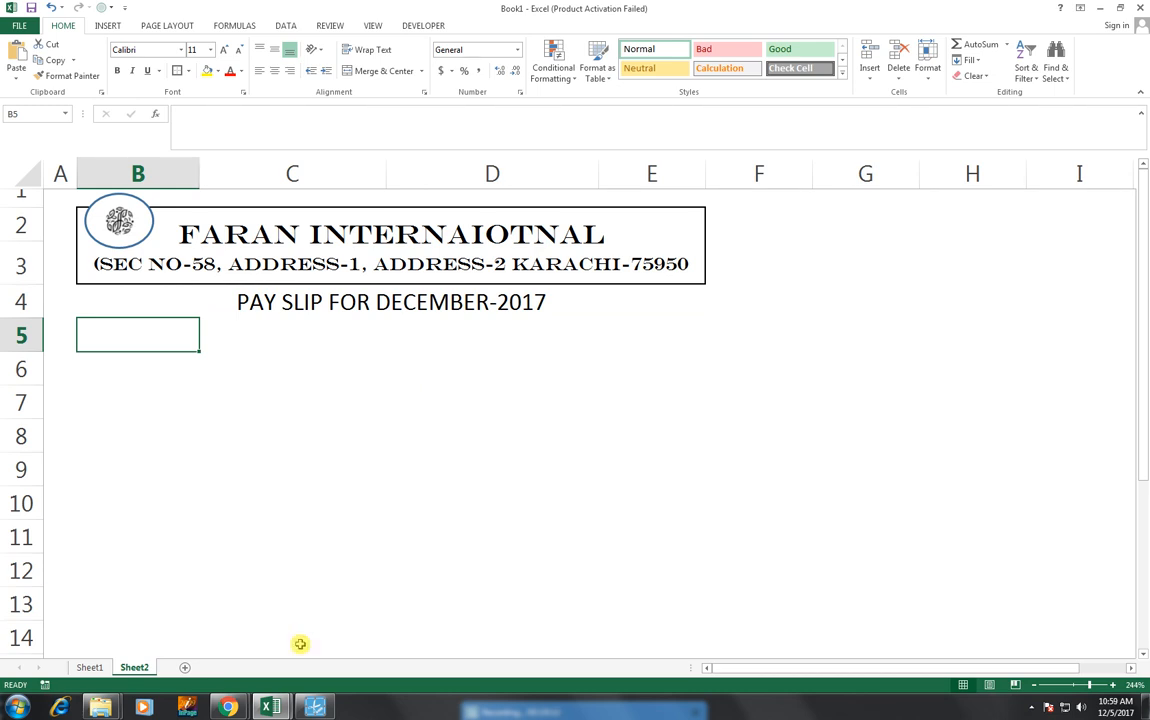
# - Format the pay slip title in row 4 as bold Arial, size 8
pyautogui.click(340, 301)
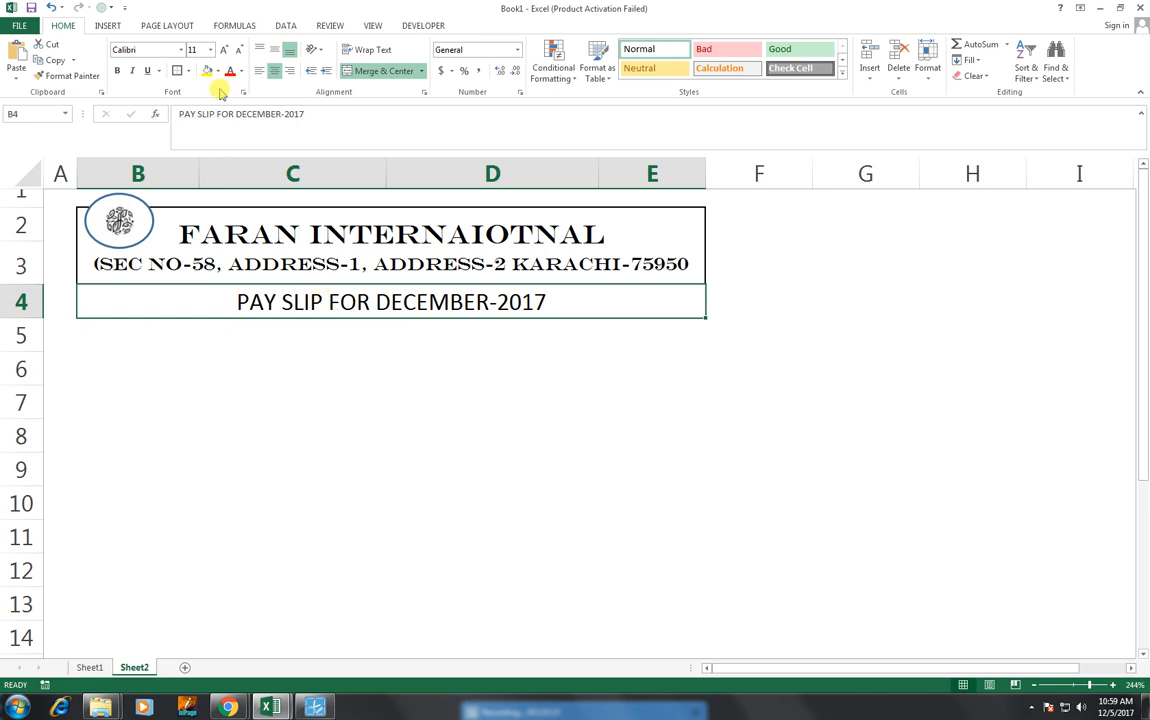
pyautogui.click(239, 50)
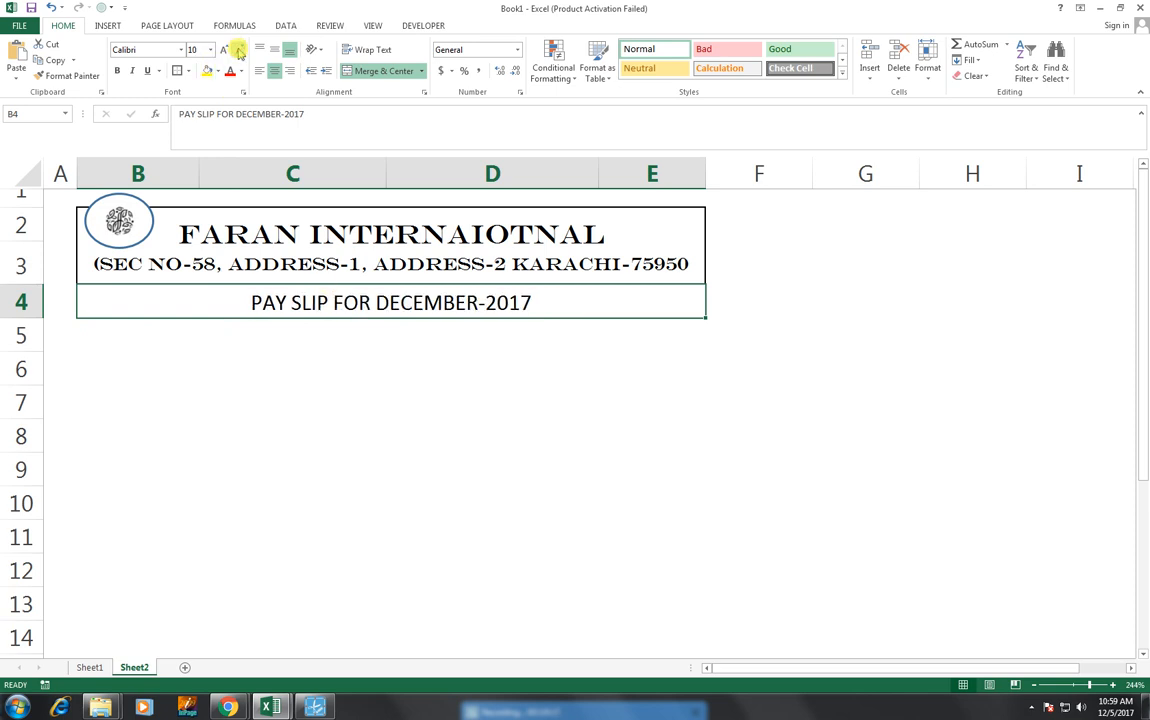
pyautogui.click(239, 50)
pyautogui.click(181, 49)
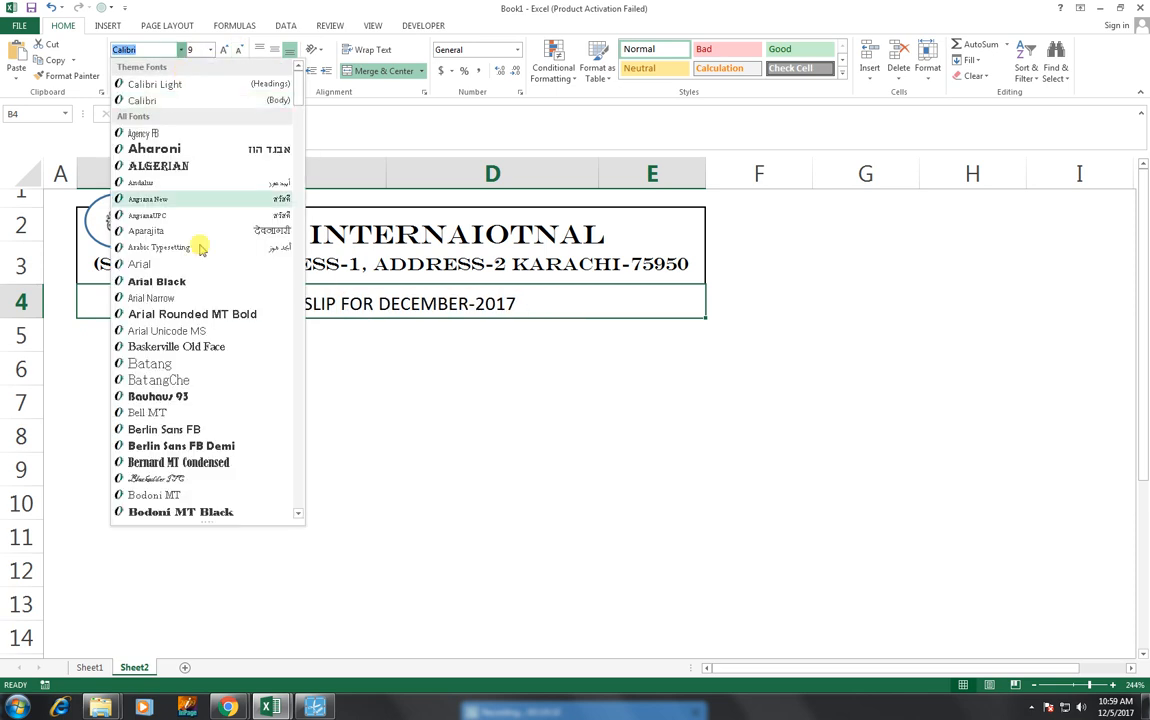
pyautogui.click(198, 265)
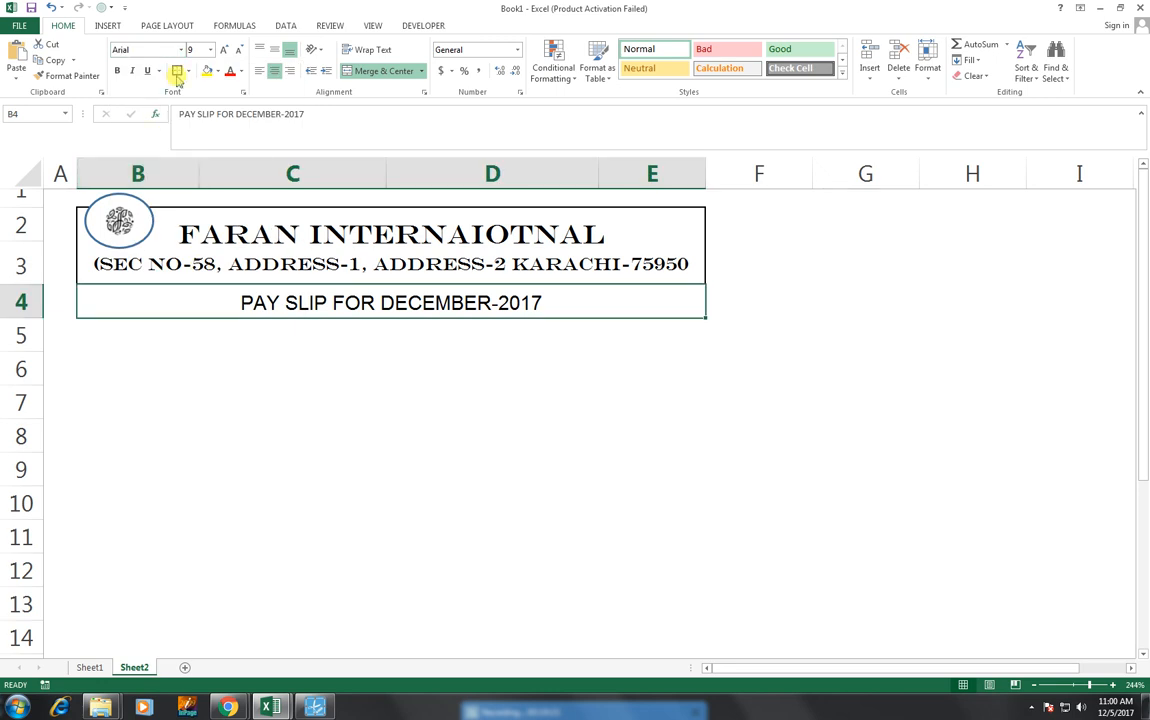
pyautogui.click(240, 52)
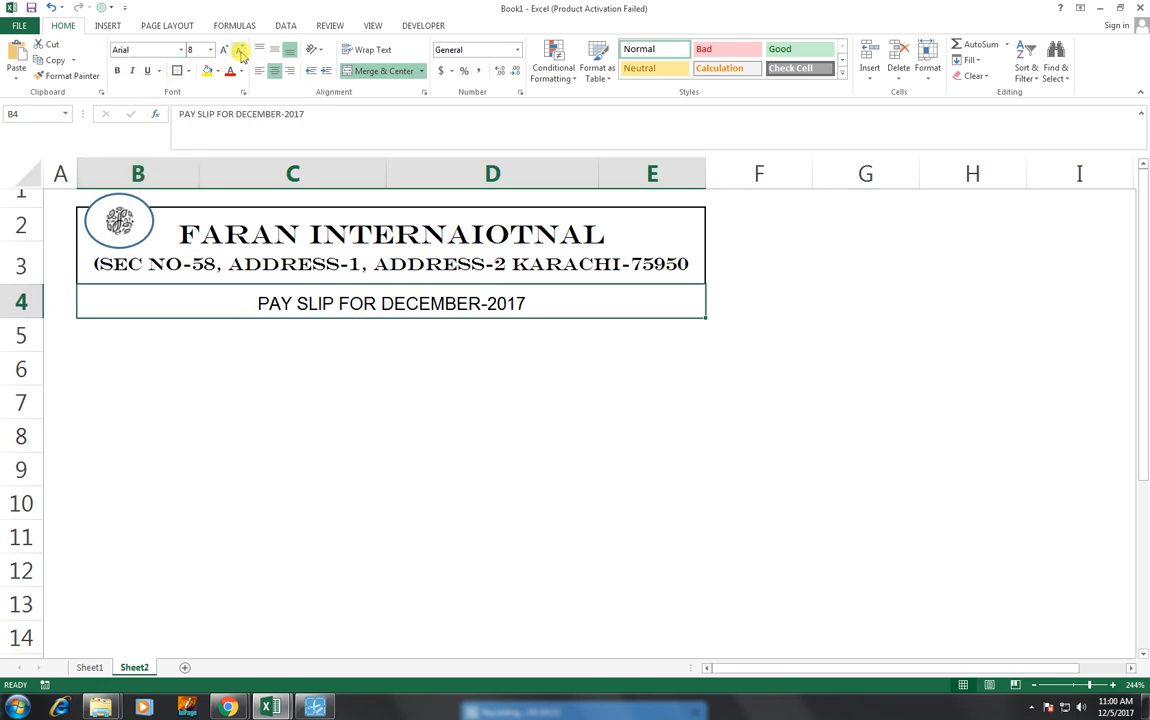
pyautogui.click(118, 71)
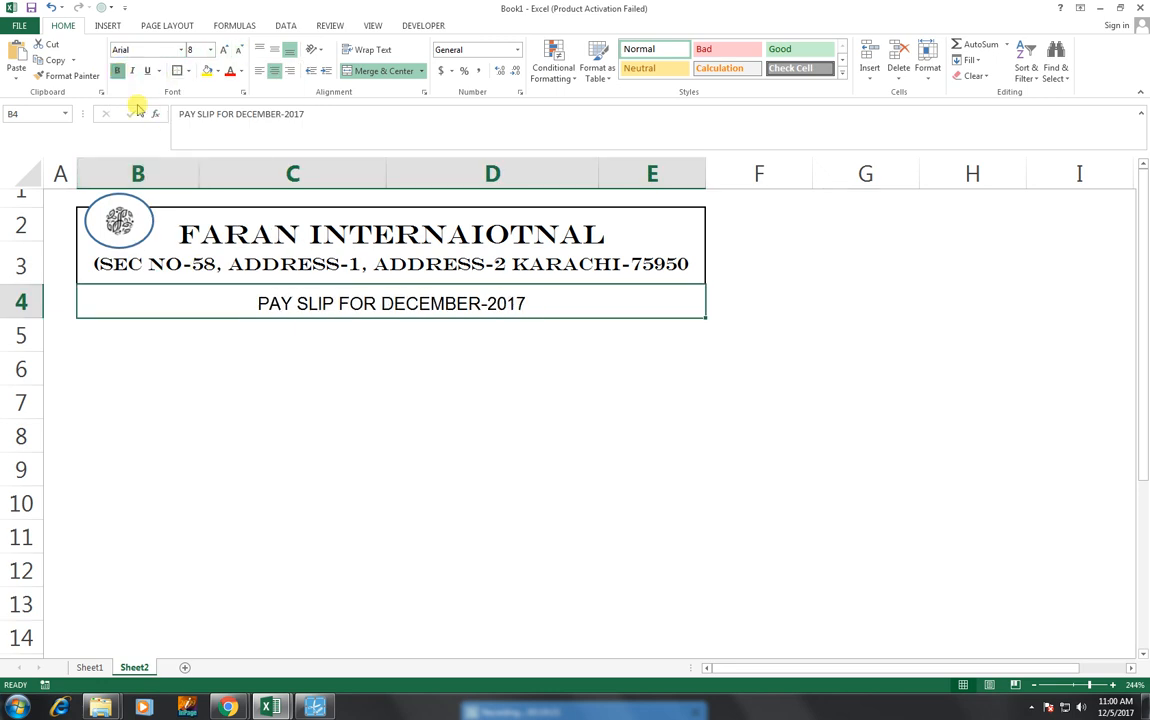
pyautogui.click(334, 346)
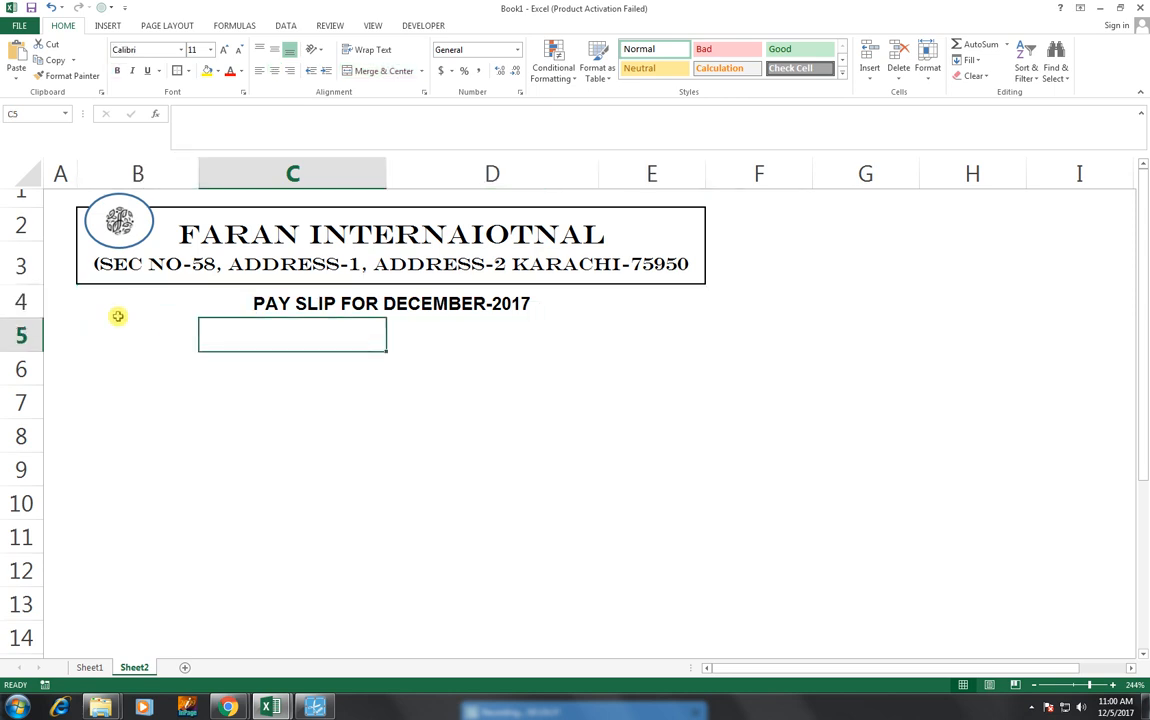
# - Merge and center cells B5:E5 and apply a thick box border around them
pyautogui.moveTo(123, 334); pyautogui.dragTo(668, 343)
pyautogui.click(378, 71)
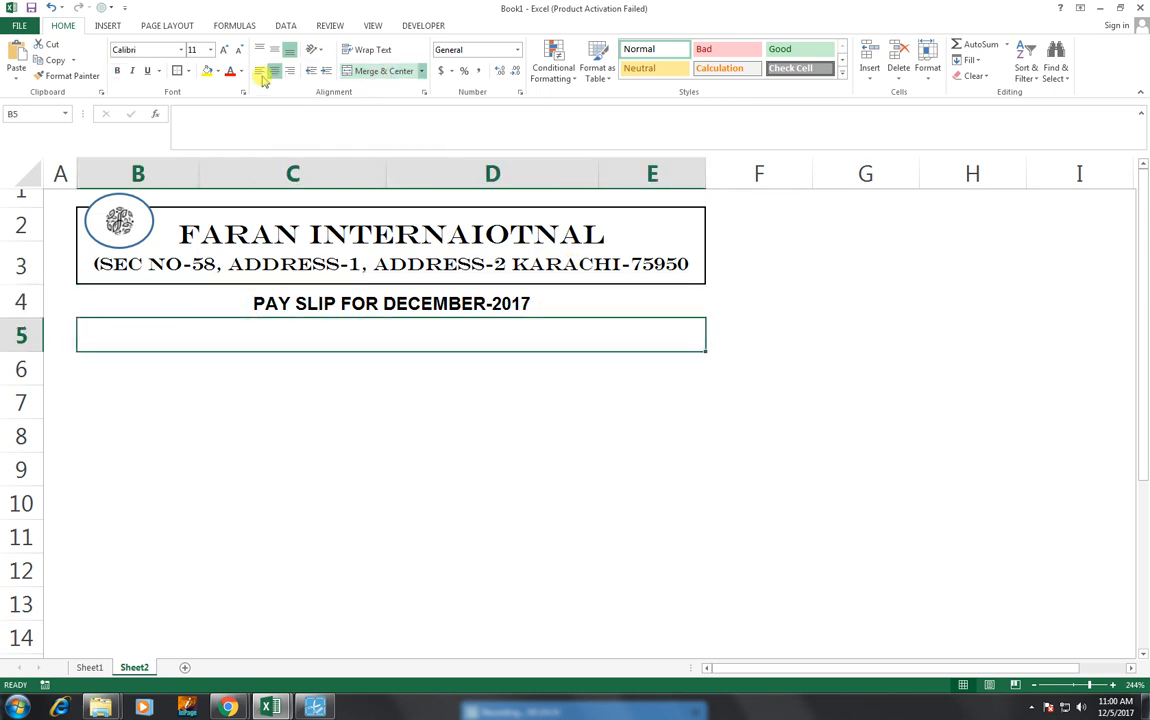
pyautogui.click(188, 71)
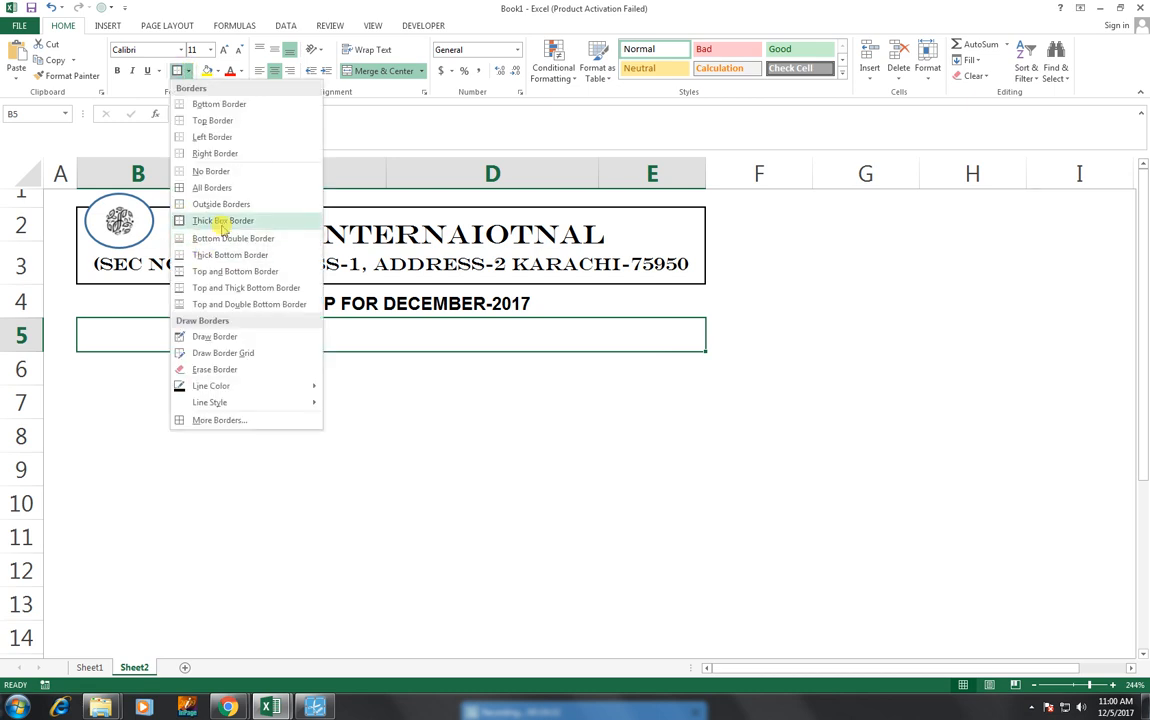
pyautogui.click(222, 221)
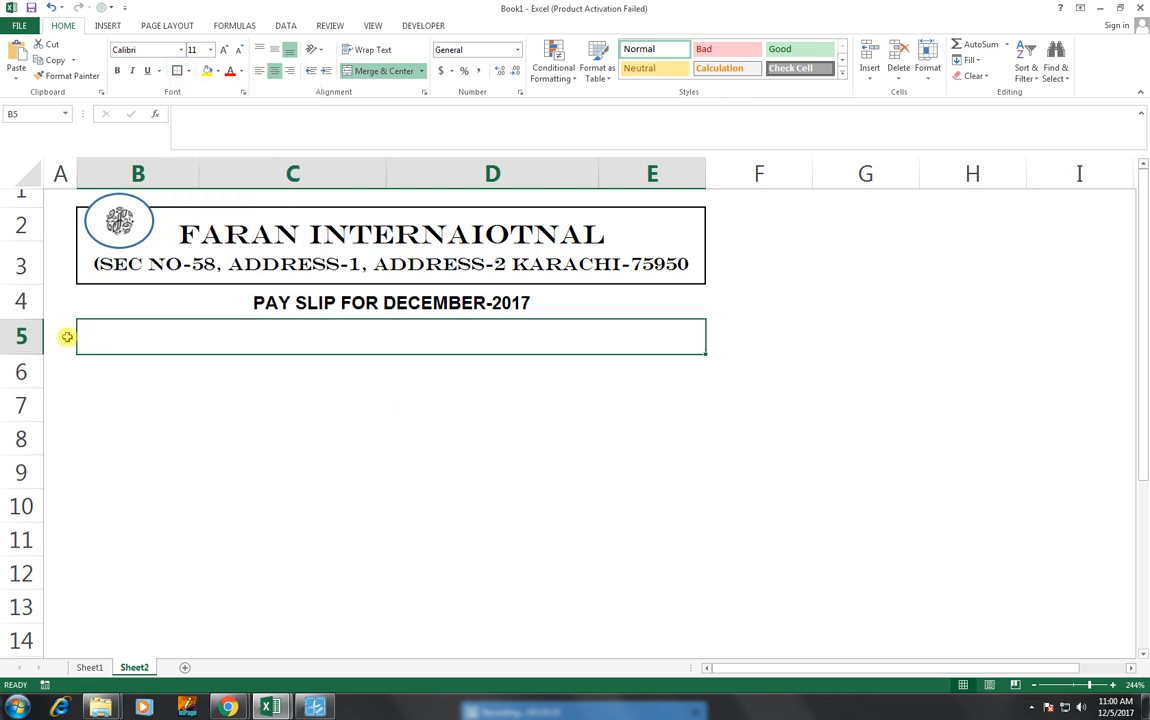
# - Reduce the height of row 5 slightly and select cell B6
pyautogui.moveTo(33, 353); pyautogui.dragTo(33, 352)
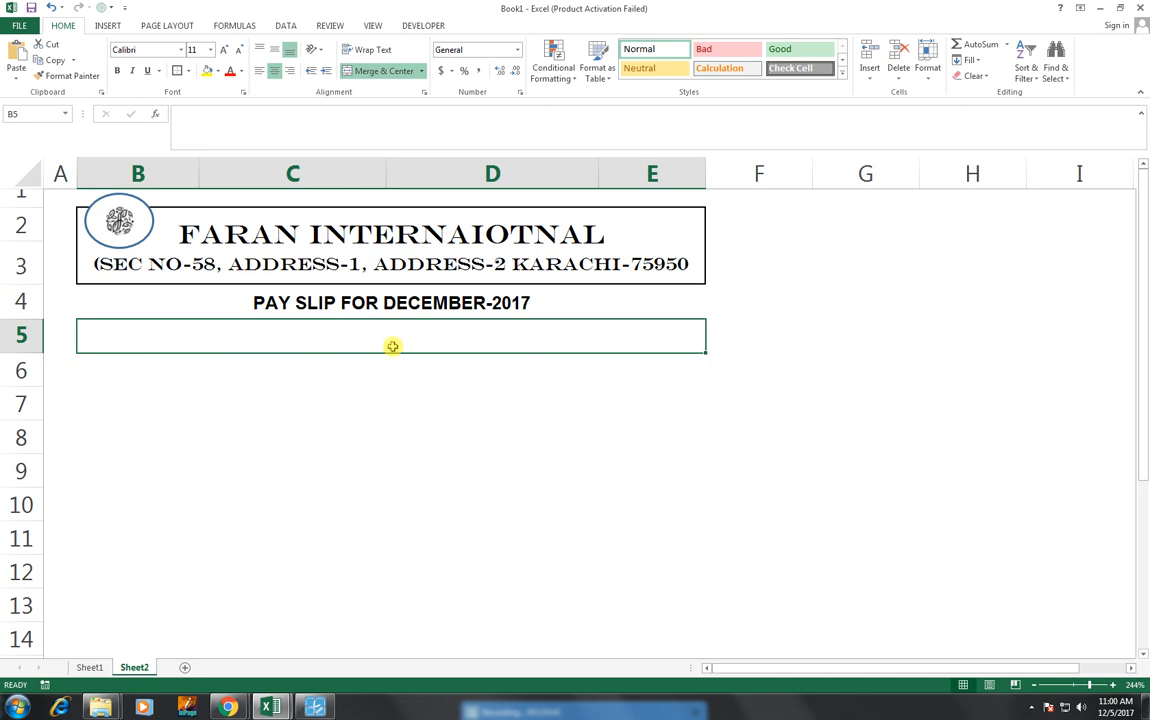
pyautogui.click(216, 390)
pyautogui.click(110, 371)
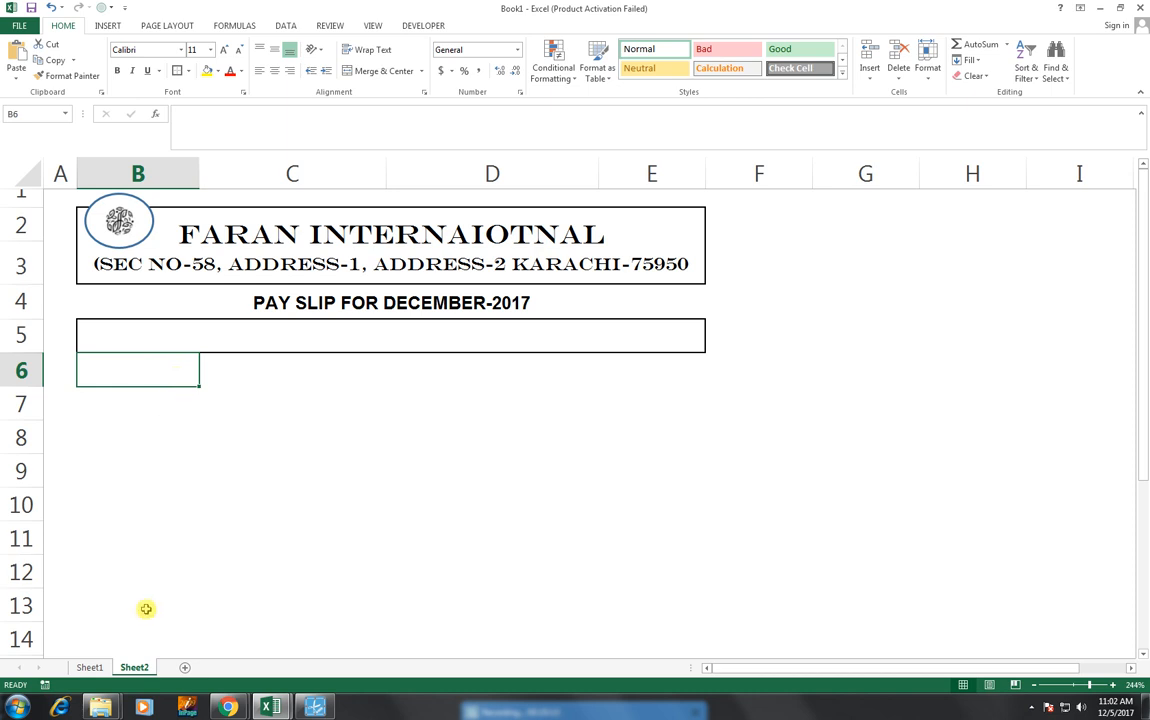
# - Insert a new column before BASIC SAL in the payroll table on Sheet1
pyautogui.click(90, 667)
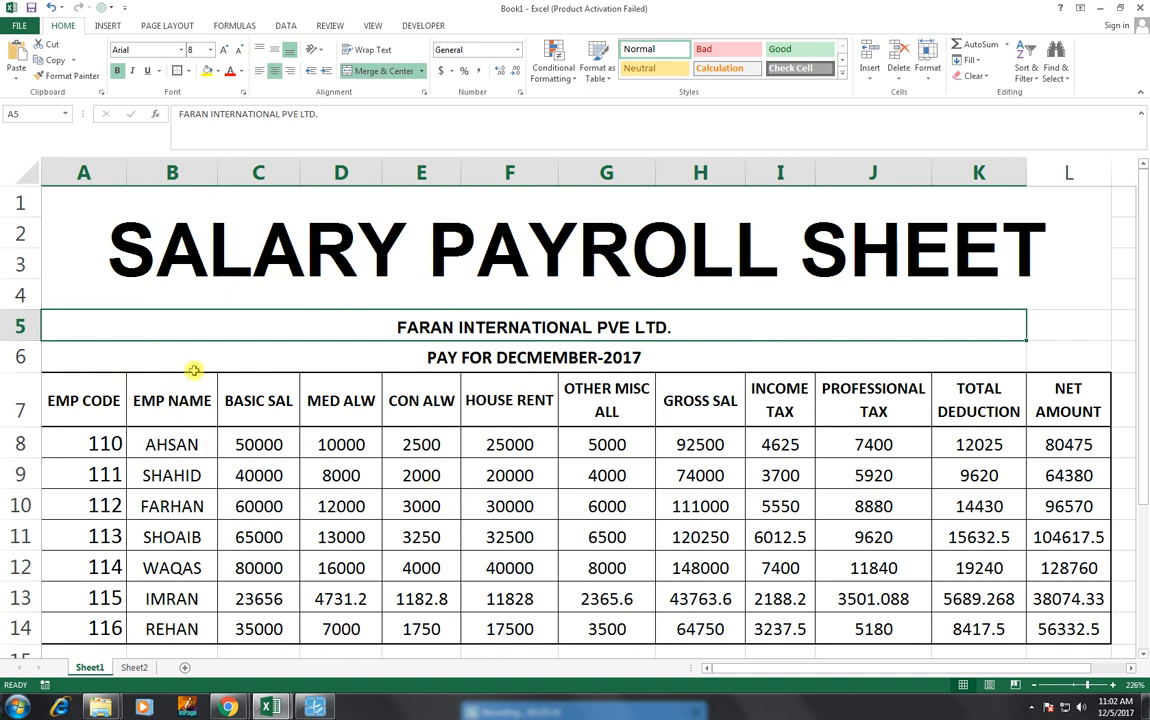
pyautogui.click(249, 170)
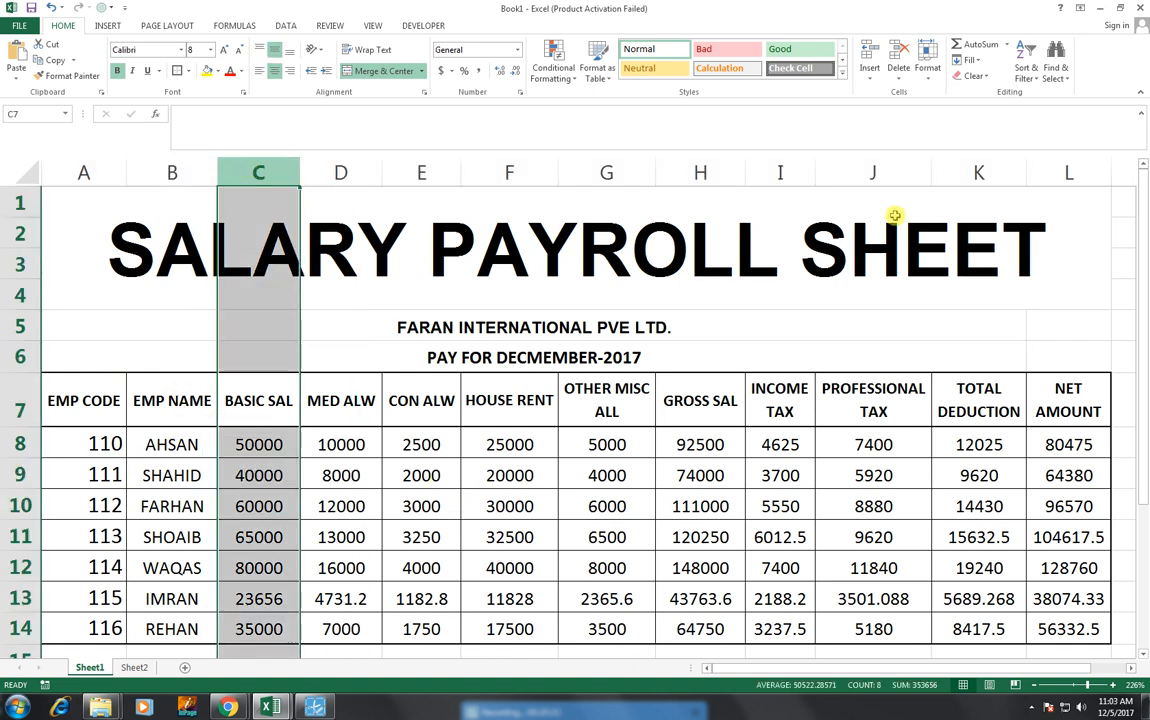
pyautogui.click(860, 76)
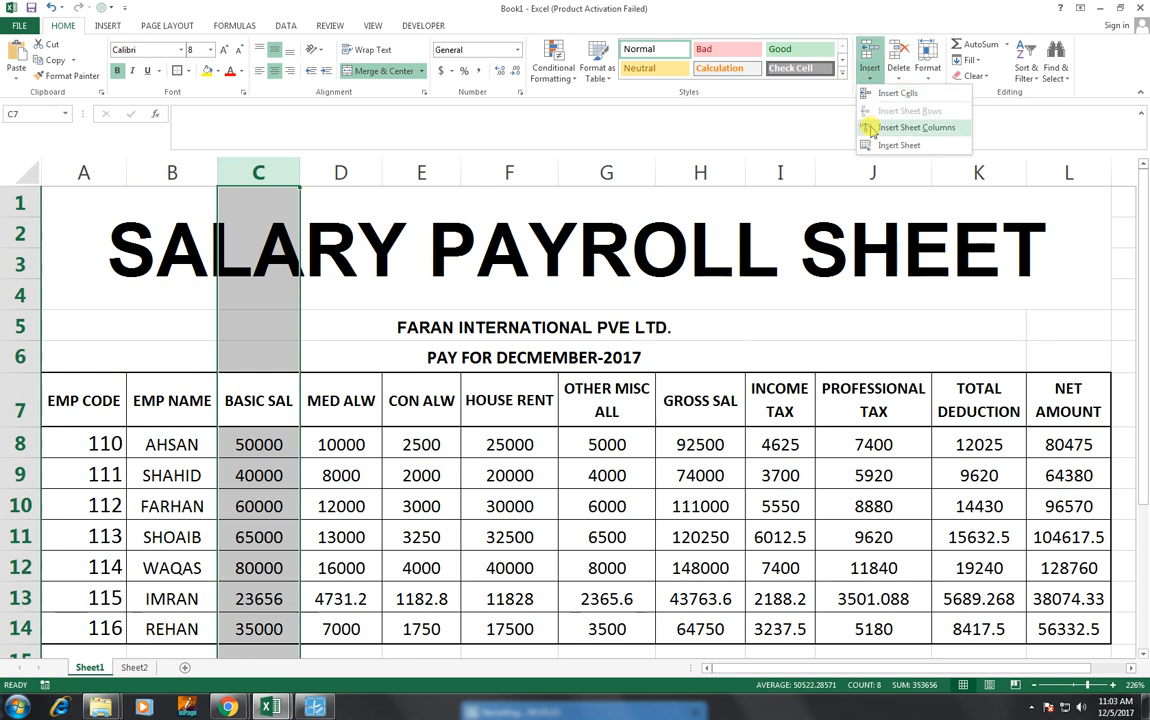
pyautogui.click(880, 123)
# - Enter DESIGNATION as the new column's header in C7 and fit the column width to the text
pyautogui.click(297, 401)
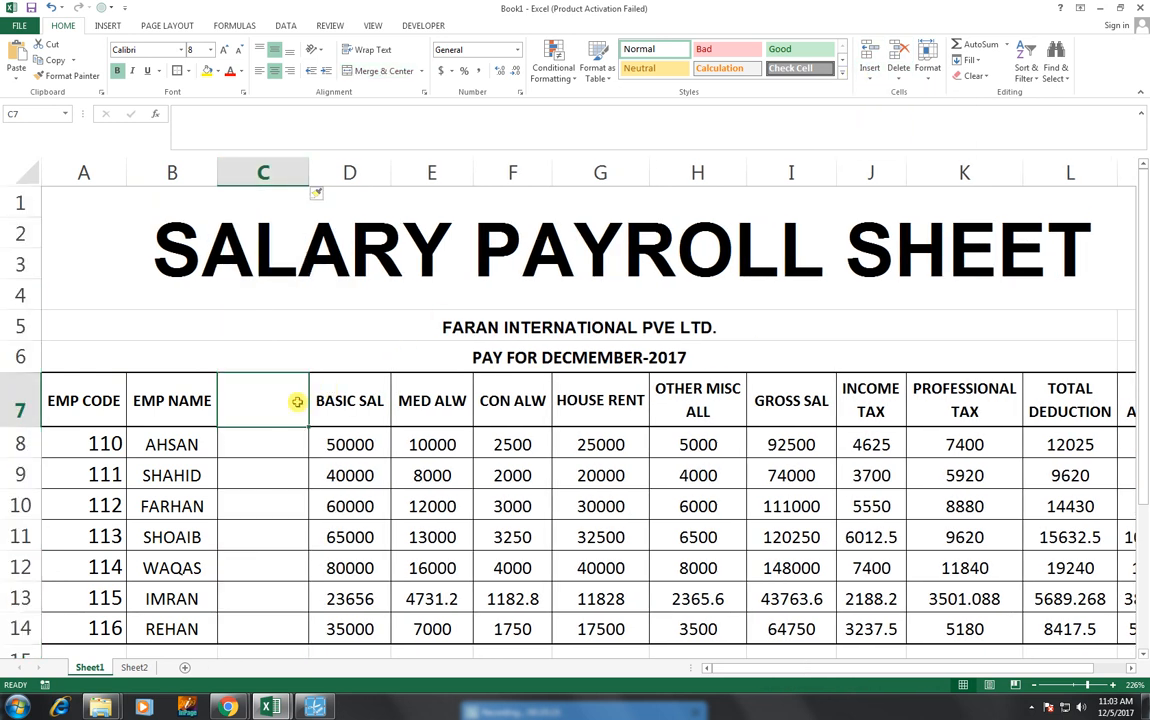
pyautogui.write('DESI')
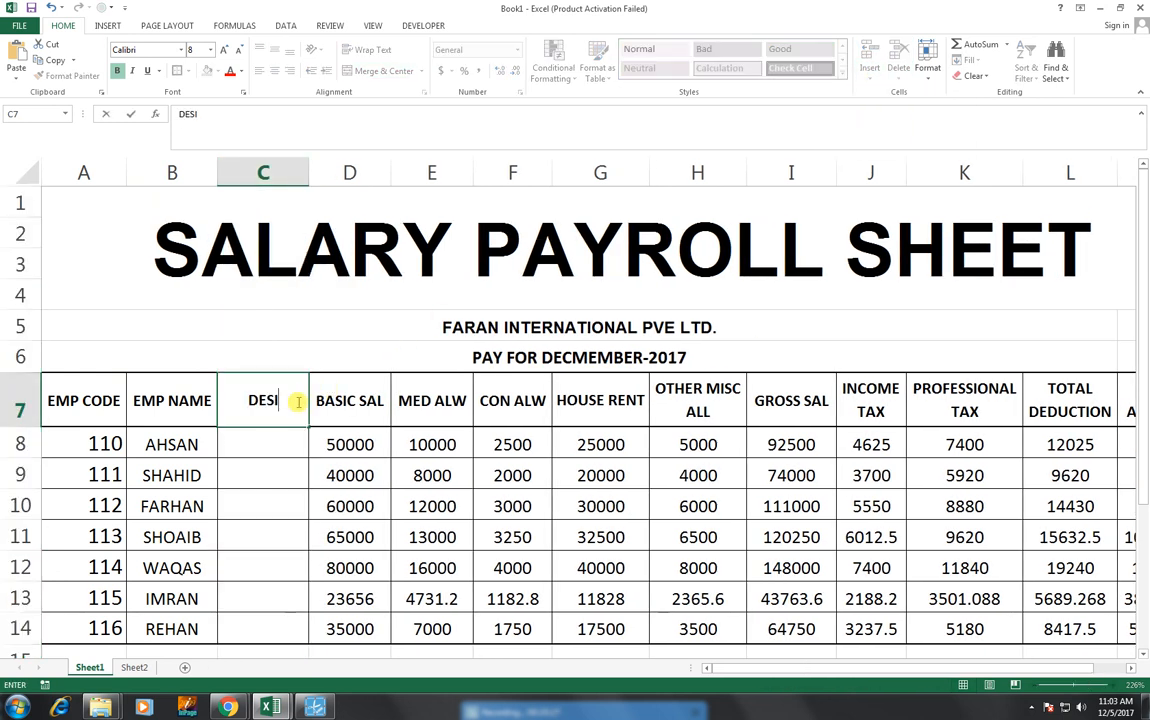
pyautogui.write('GNATION')
pyautogui.press('Return')
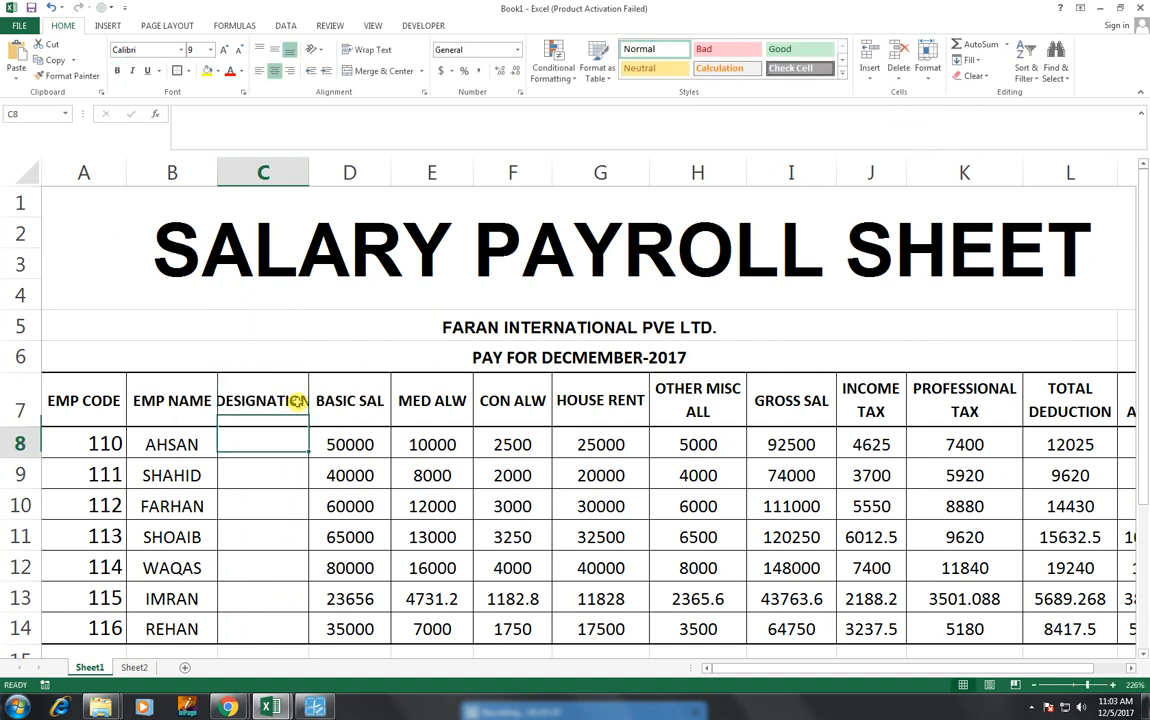
pyautogui.doubleClick(307, 172)
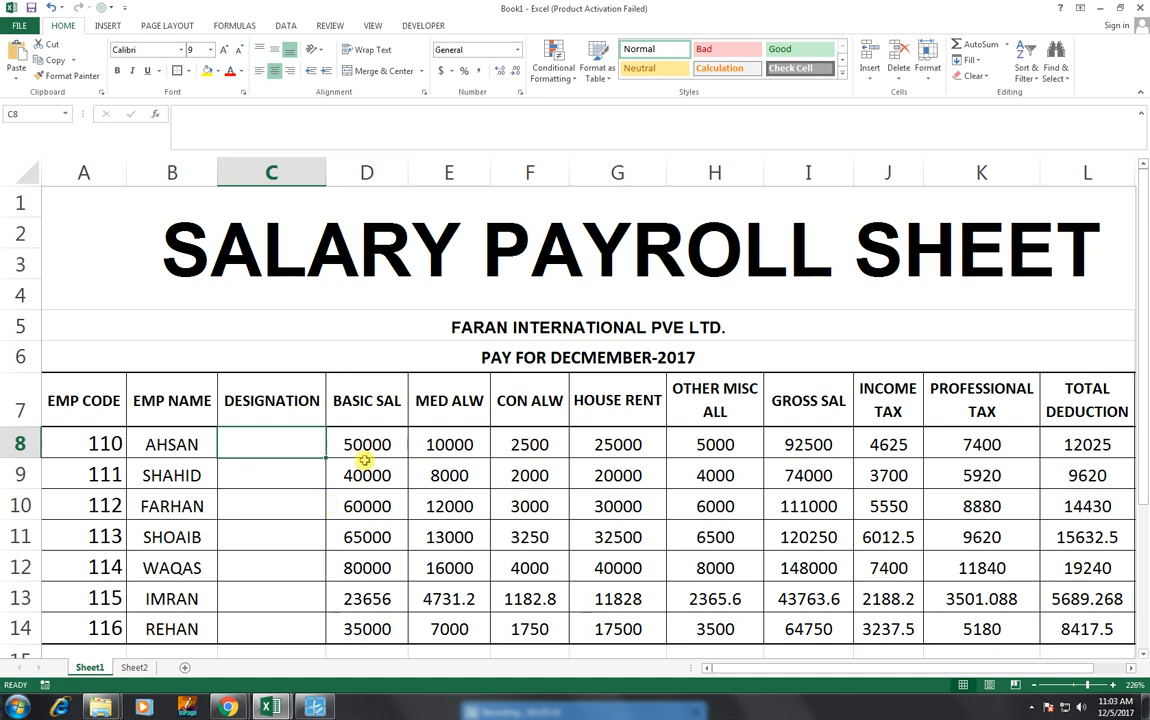
# - Enter the designations DIRECTOR, D.DIRECTOR and OFFICER in cells C8 through C10
pyautogui.write('DIR')
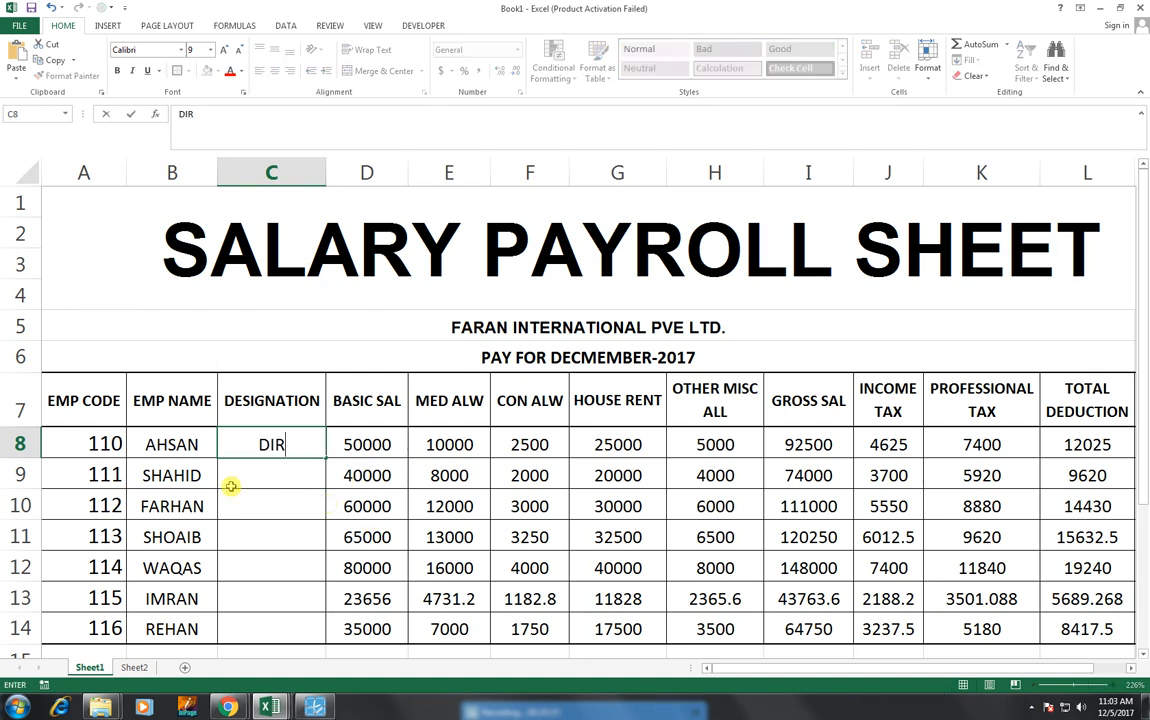
pyautogui.write('ECTOR')
pyautogui.press('Return')
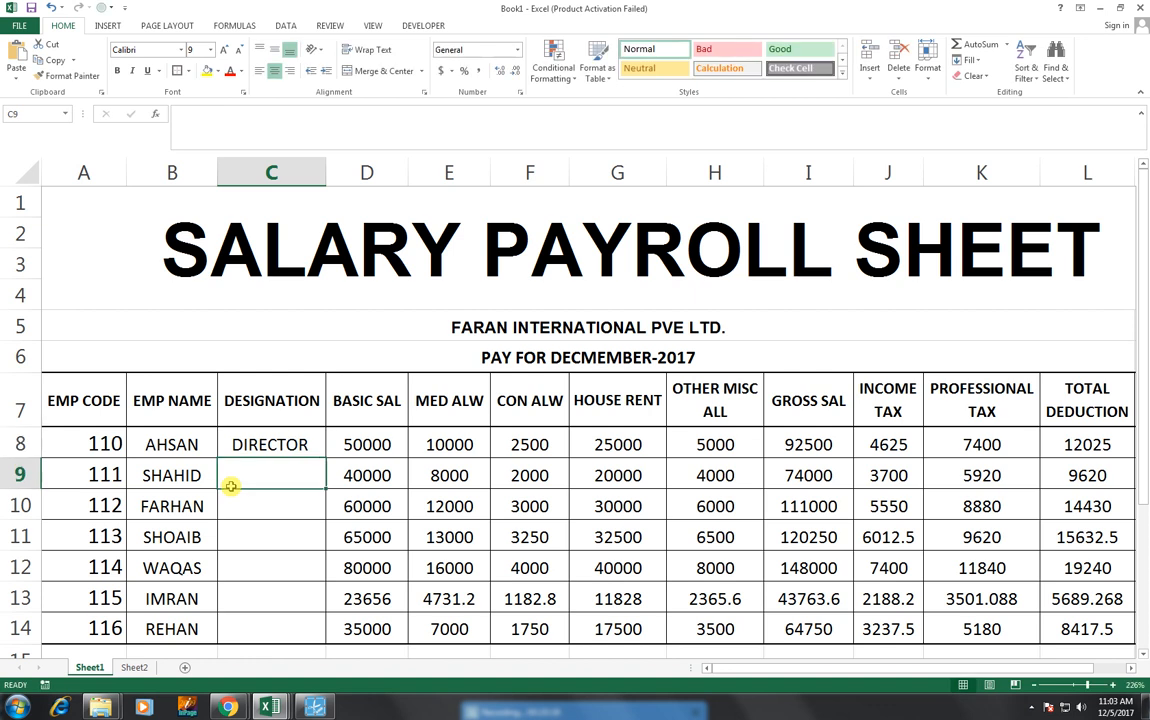
pyautogui.write('.')
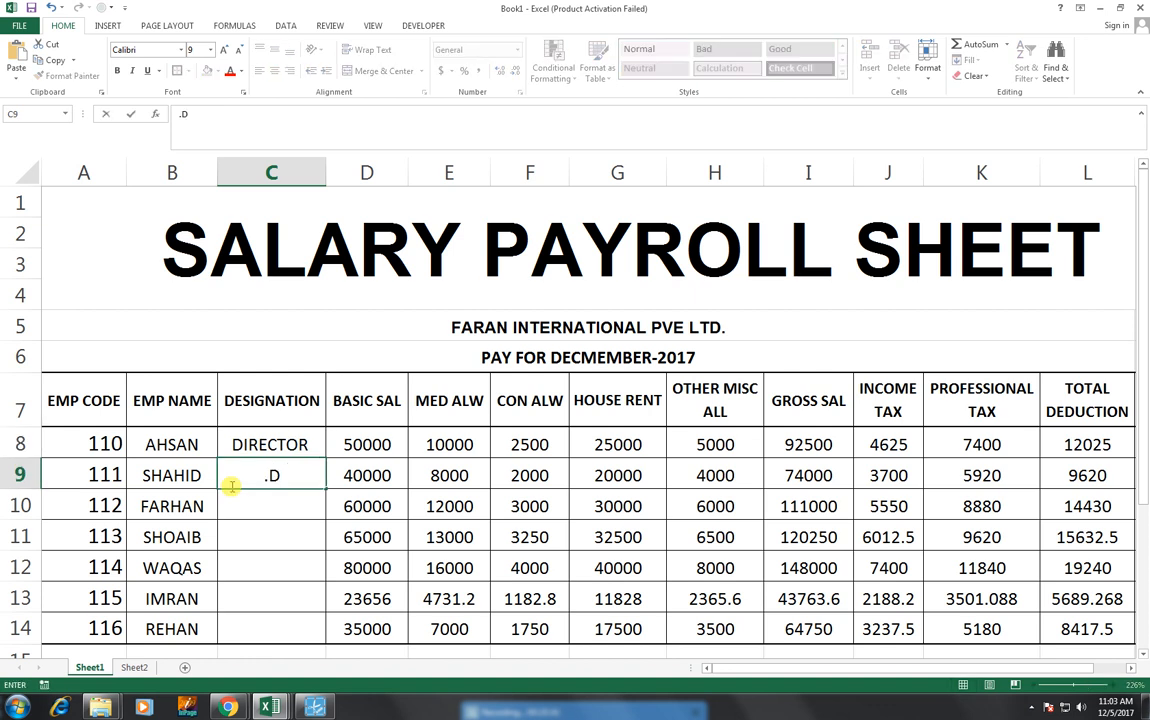
pyautogui.write('D.')
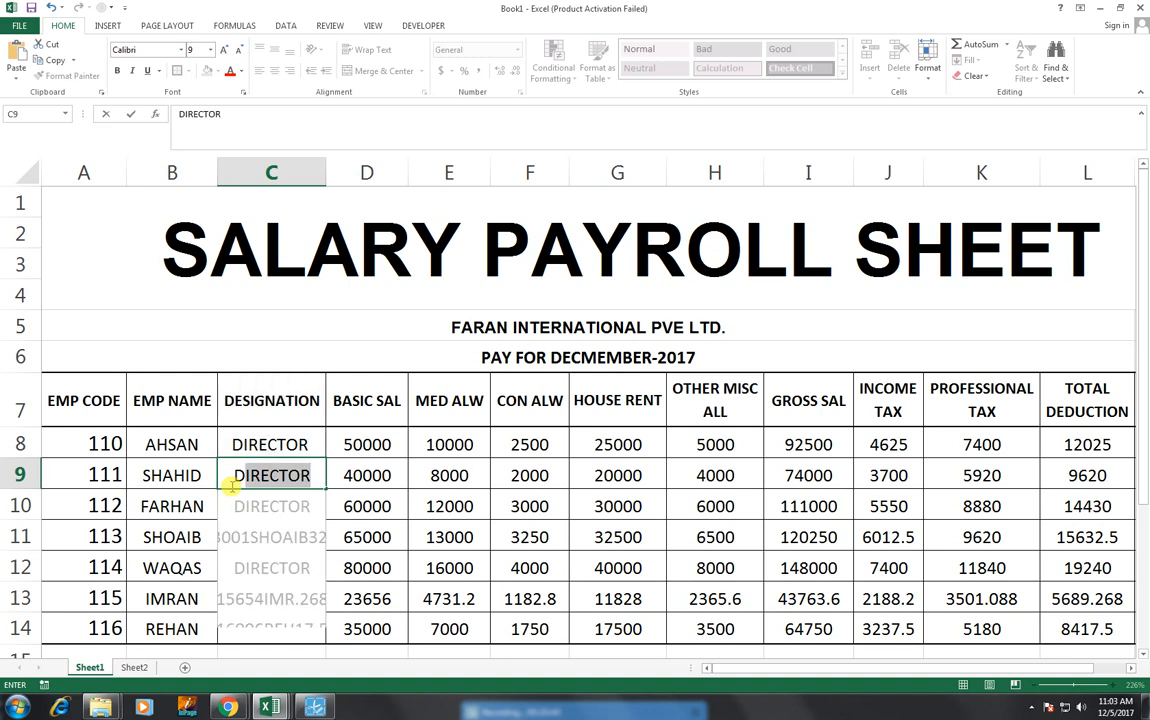
pyautogui.write('DIRECTOR')
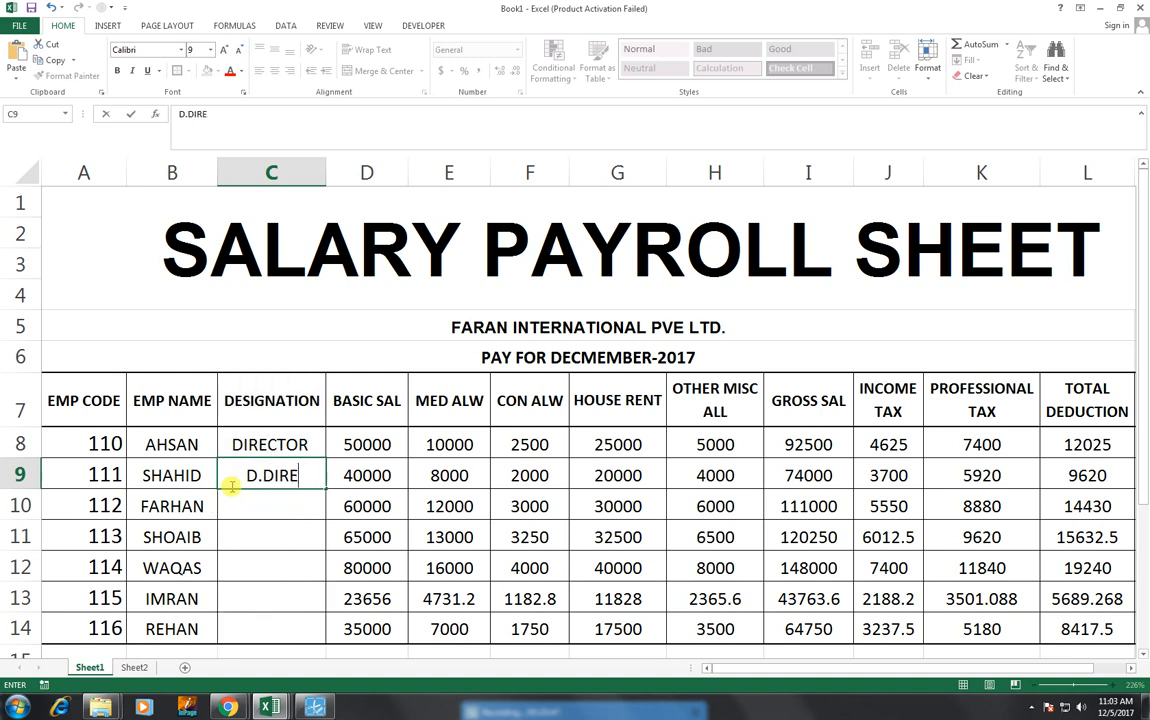
pyautogui.hotkey('ctrl', 'Return')
pyautogui.press('Return')
pyautogui.write('OFFICER')
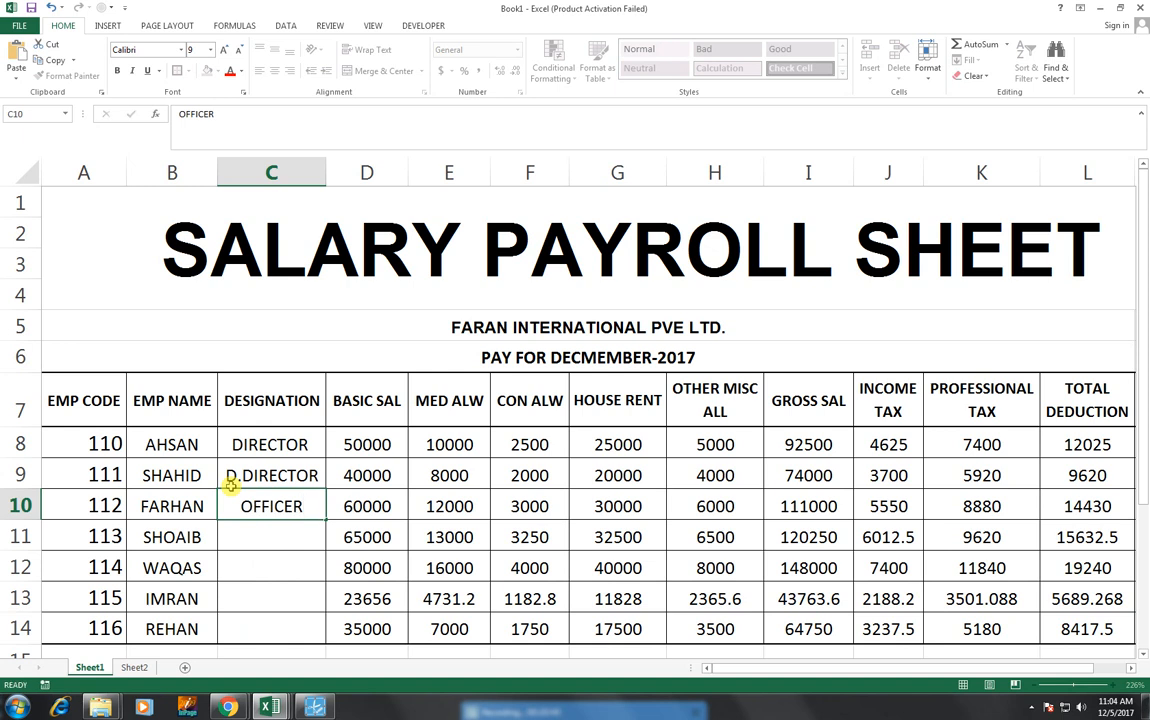
pyautogui.press('Return')
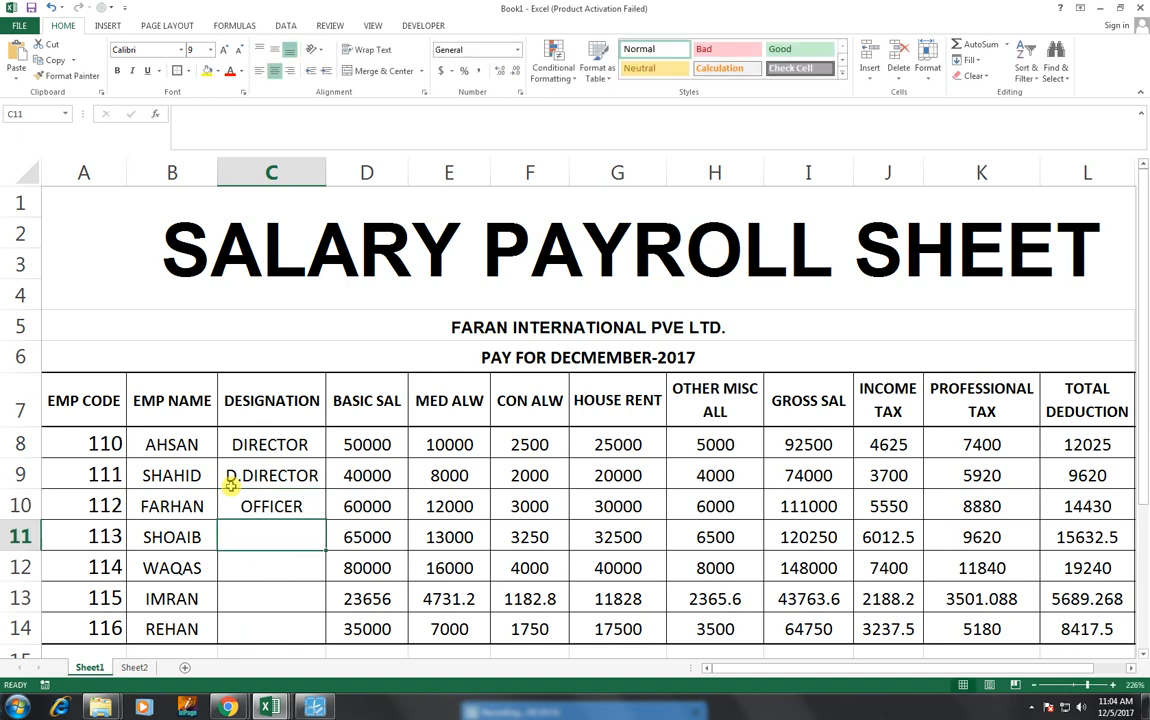
# - Enter the designation CLERK in cell C11
pyautogui.write('CL')
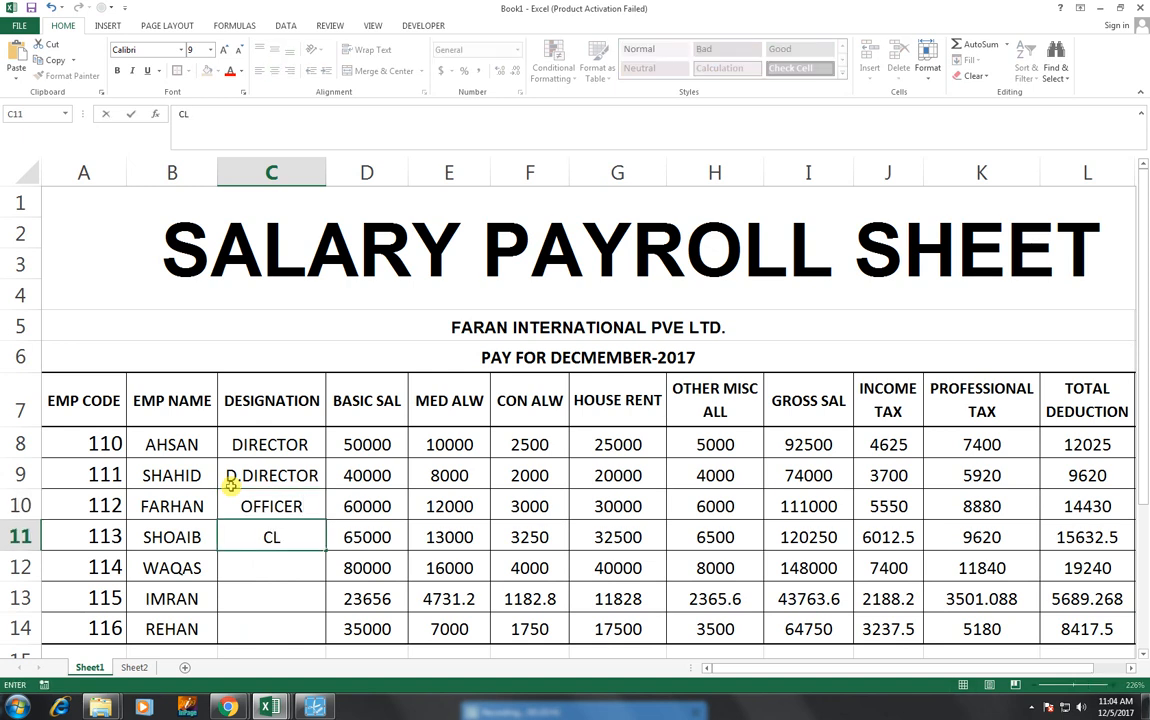
pyautogui.write('ERK')
pyautogui.press('BackSpace')
pyautogui.press('BackSpace')
pyautogui.press('F2')
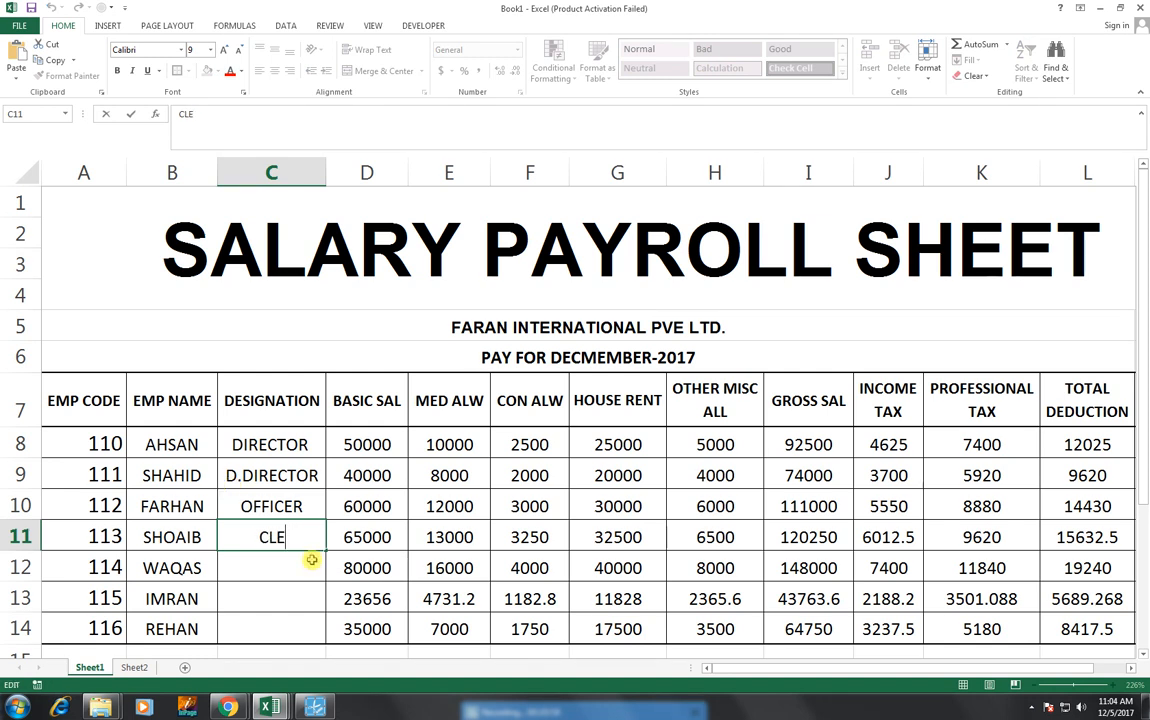
pyautogui.write('RK')
pyautogui.press('Return')
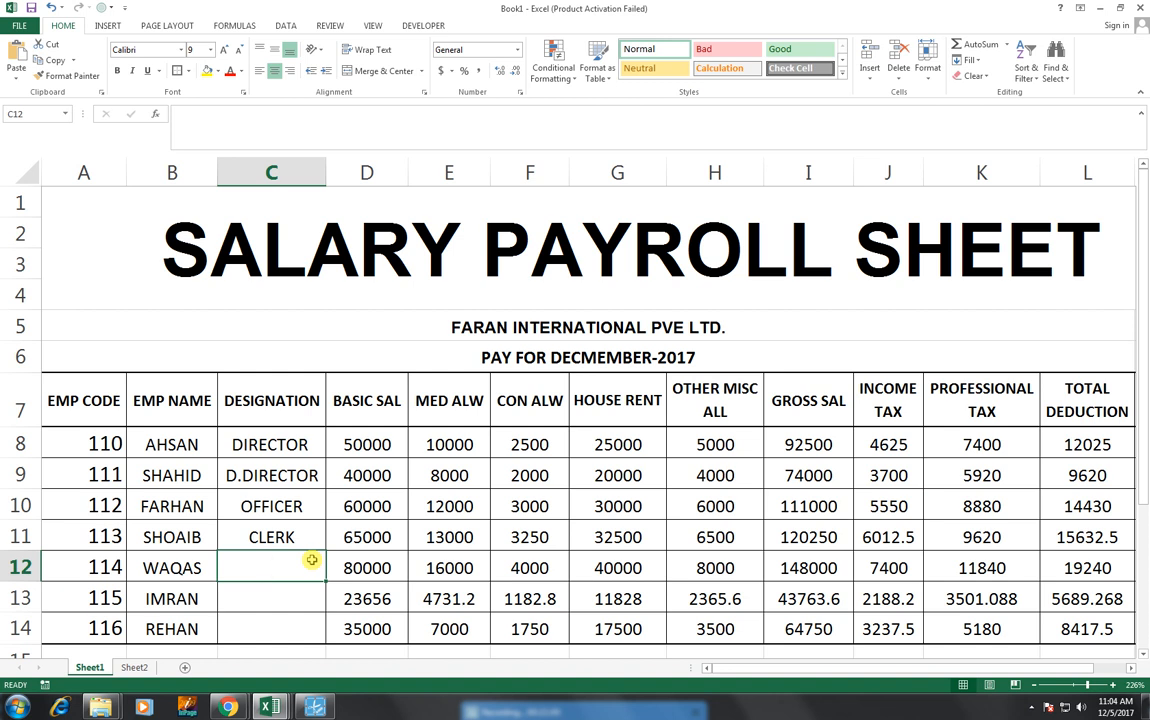
# - Enter the designations LAB INCHARG in C12 and ACCOUNTANT in C13
pyautogui.write('LAB INCHA')
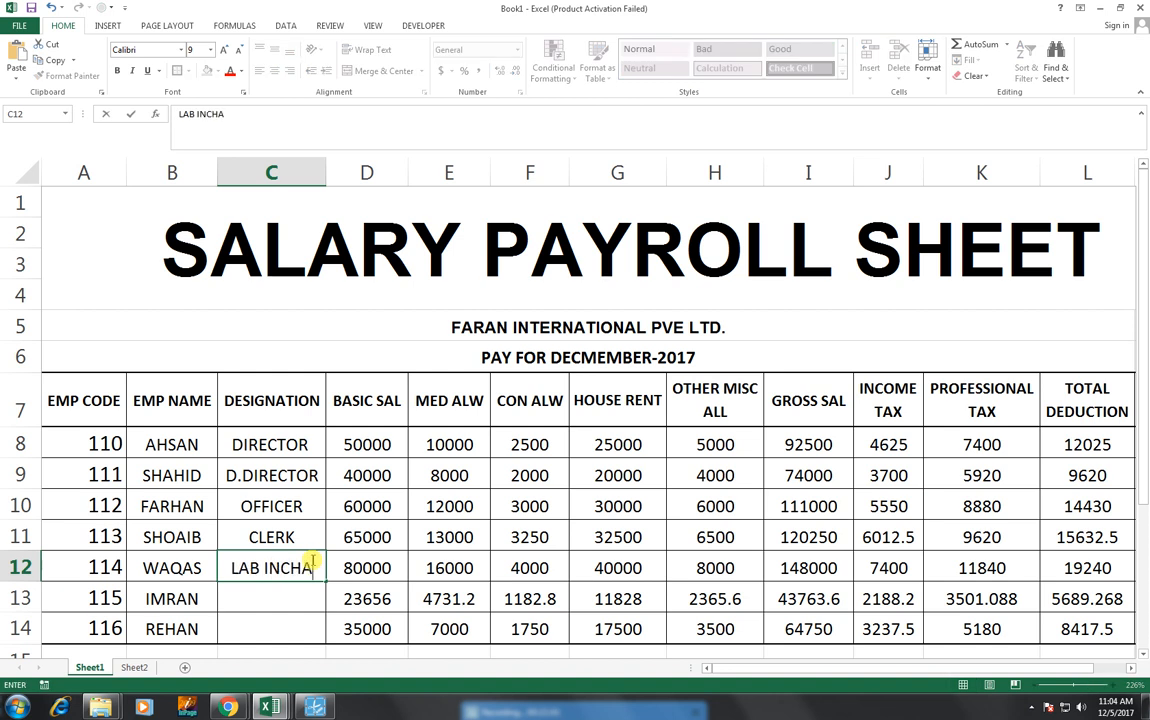
pyautogui.write('RG')
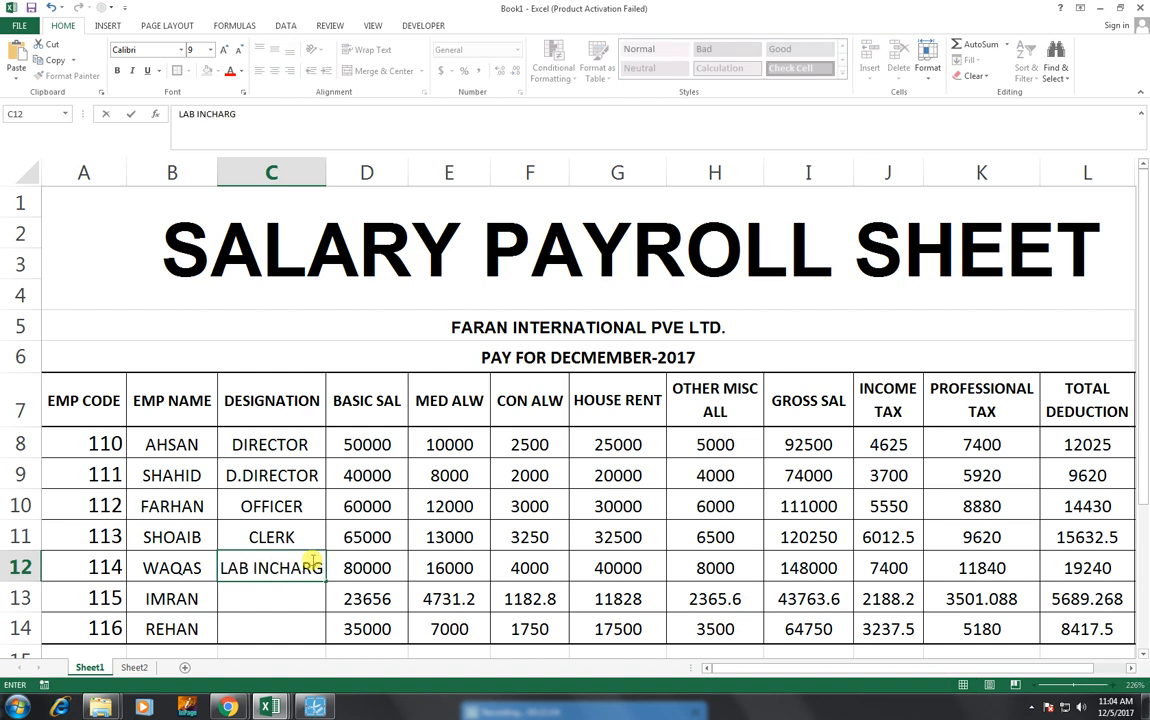
pyautogui.press('Return')
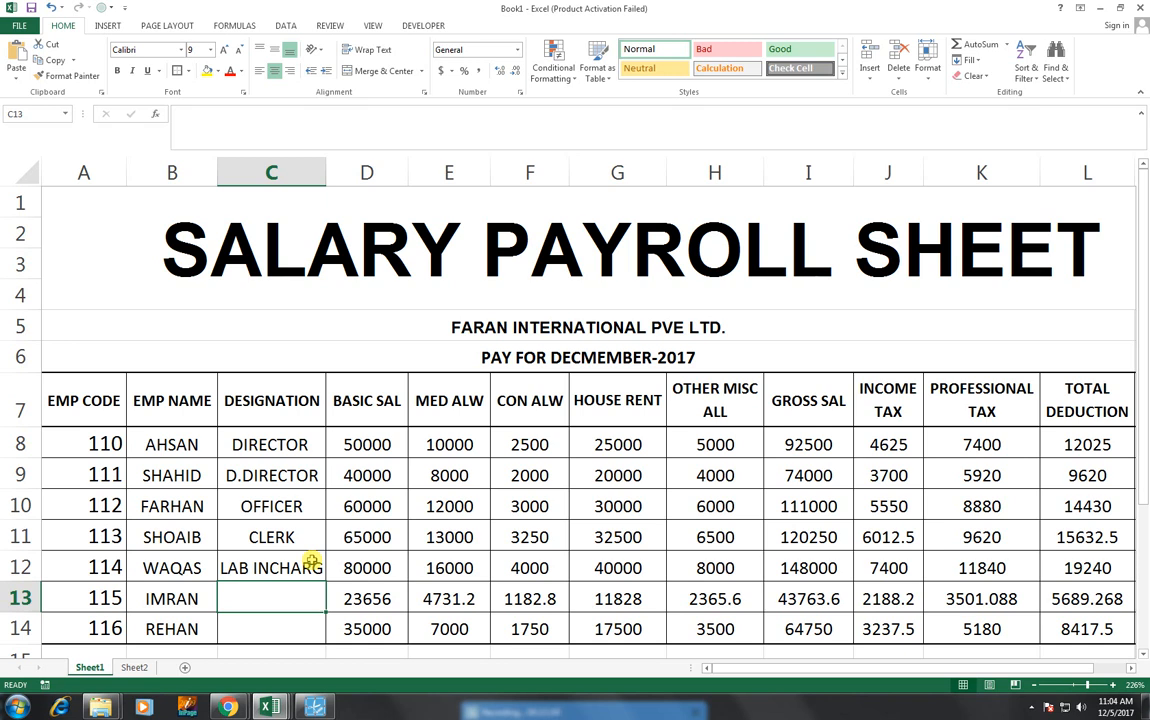
pyautogui.write('ACCO')
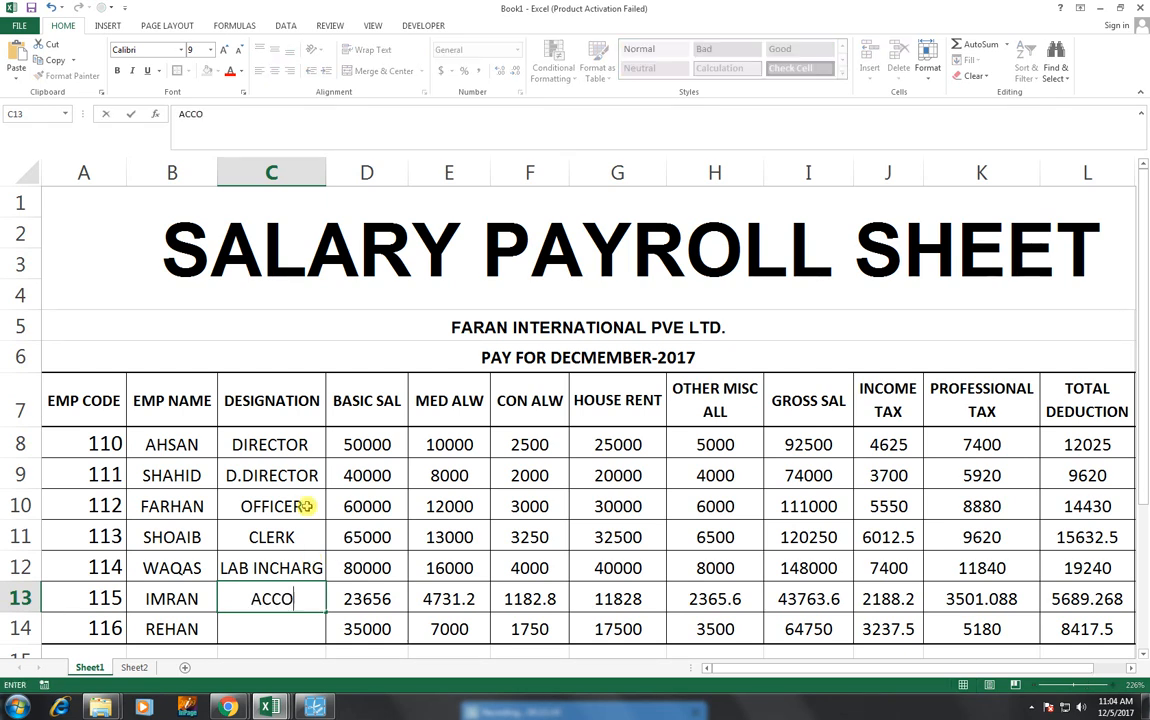
pyautogui.write('UNTANT')
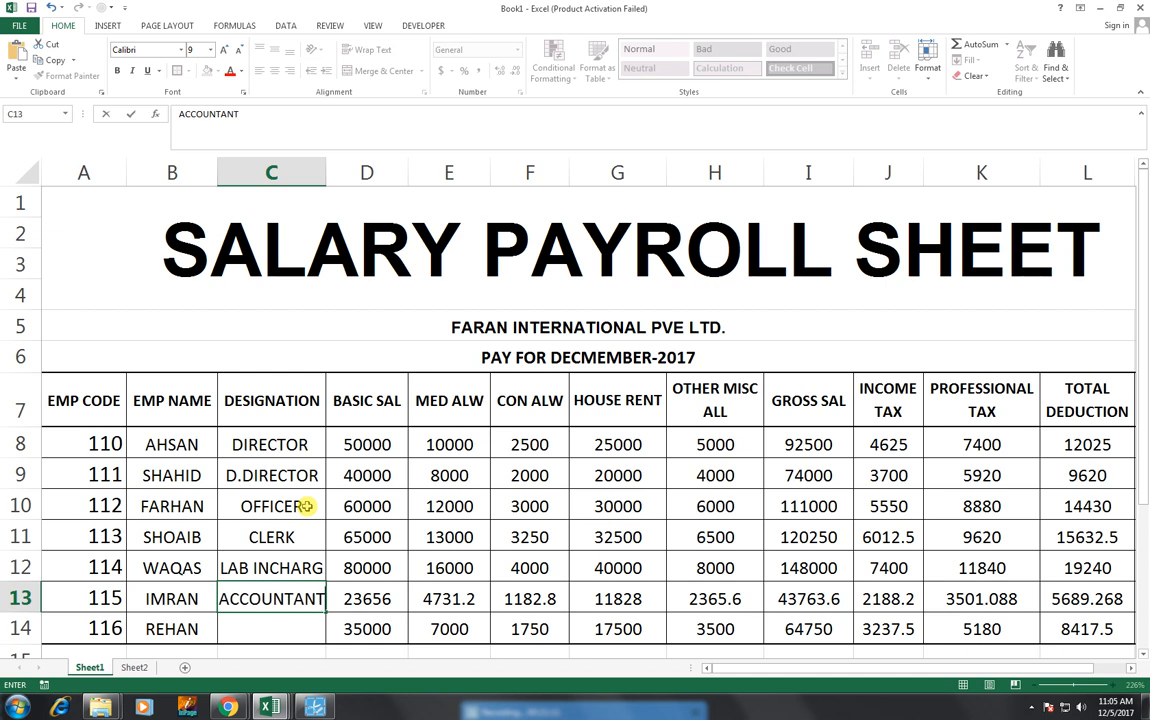
pyautogui.press('Return')
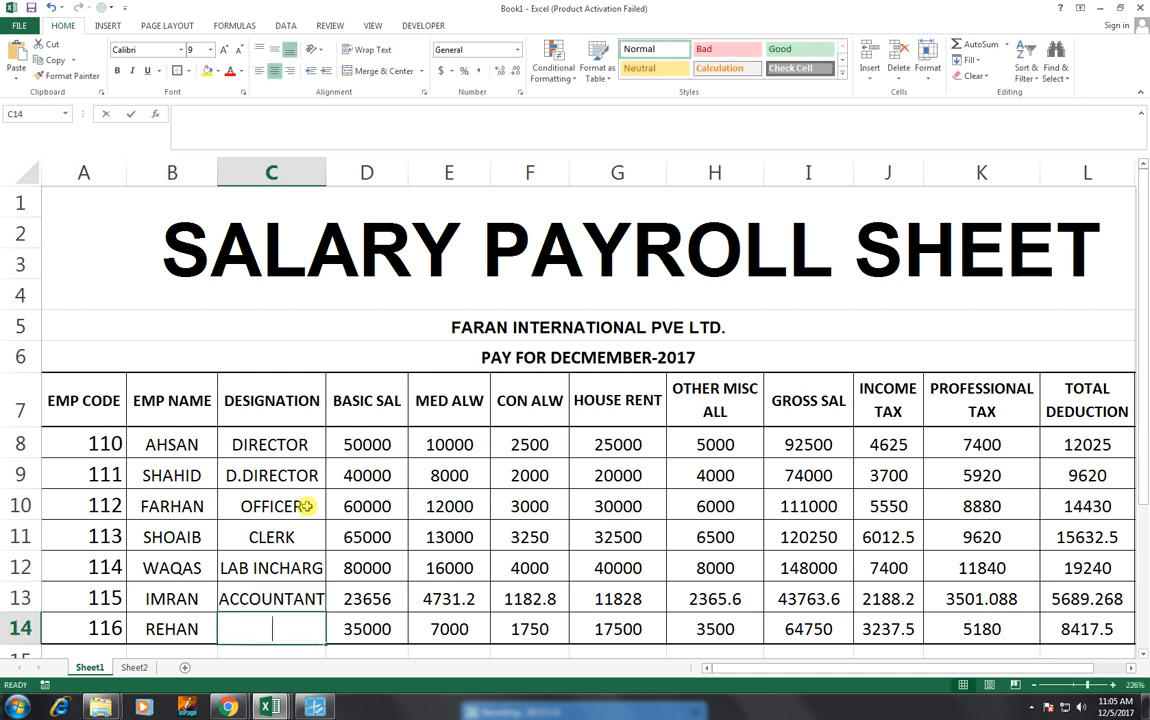
# - Enter SUPERVIOUSER as the designation in C14 and fit column C's width to its contents
pyautogui.write('SUPERV')
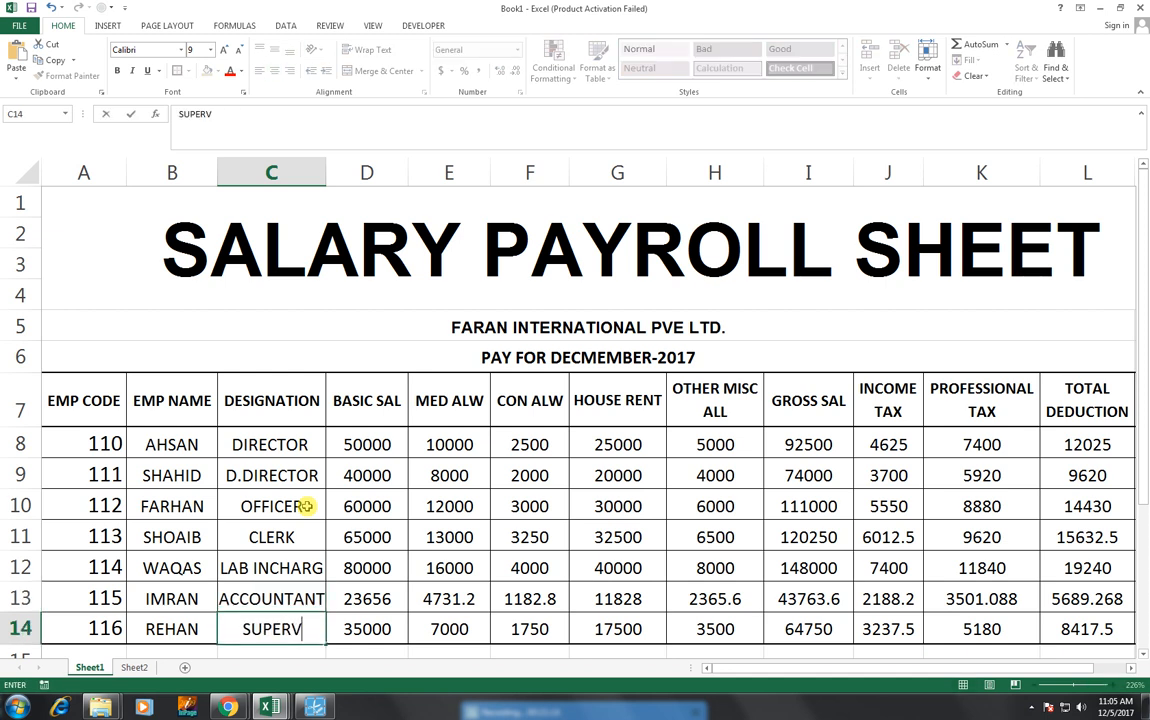
pyautogui.write('IOS')
pyautogui.press('BackSpace')
pyautogui.press('BackSpace')
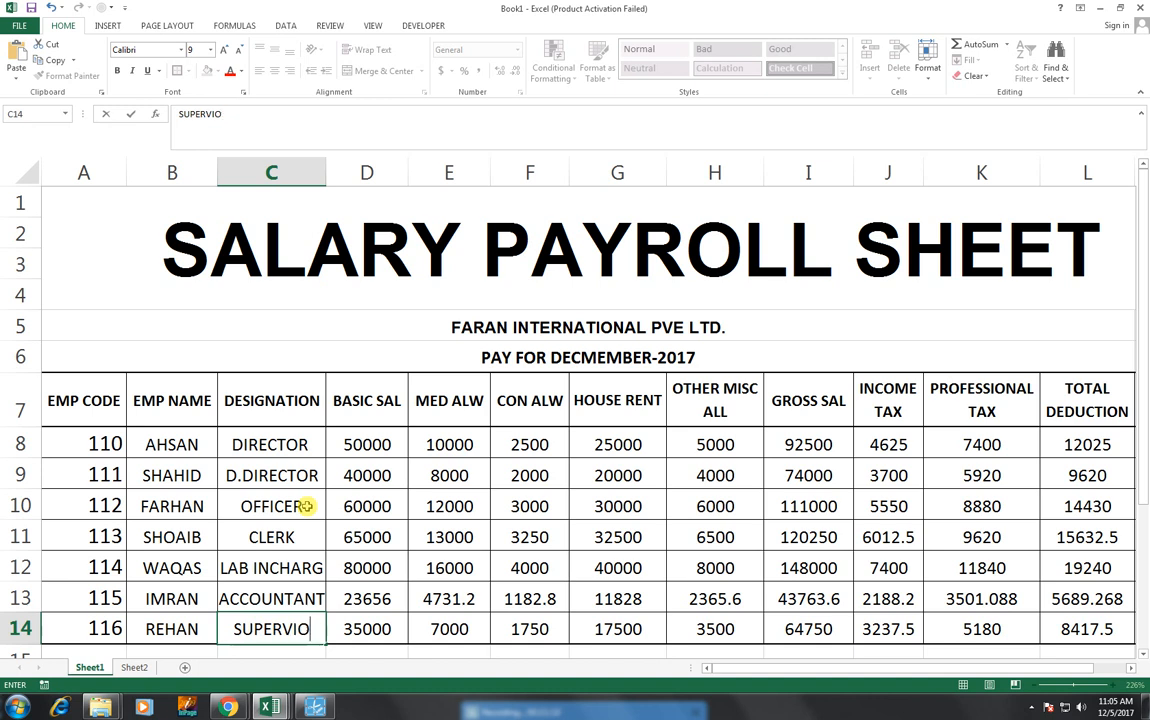
pyautogui.write('OUSER')
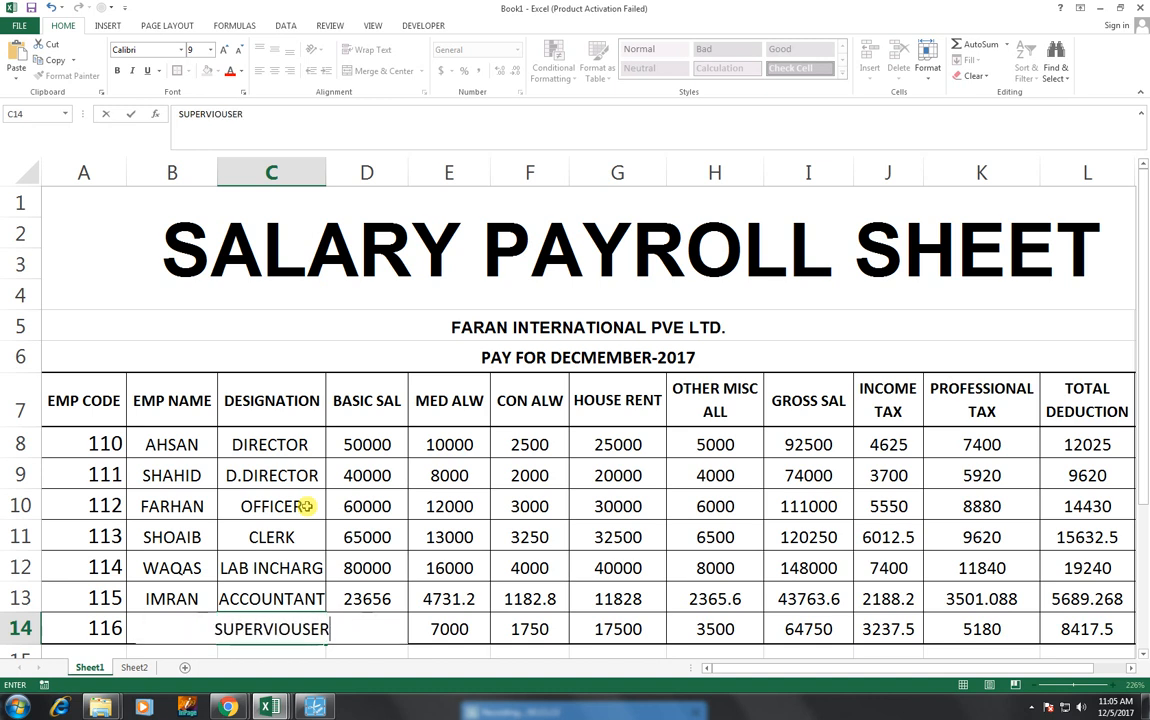
pyautogui.press('Return')
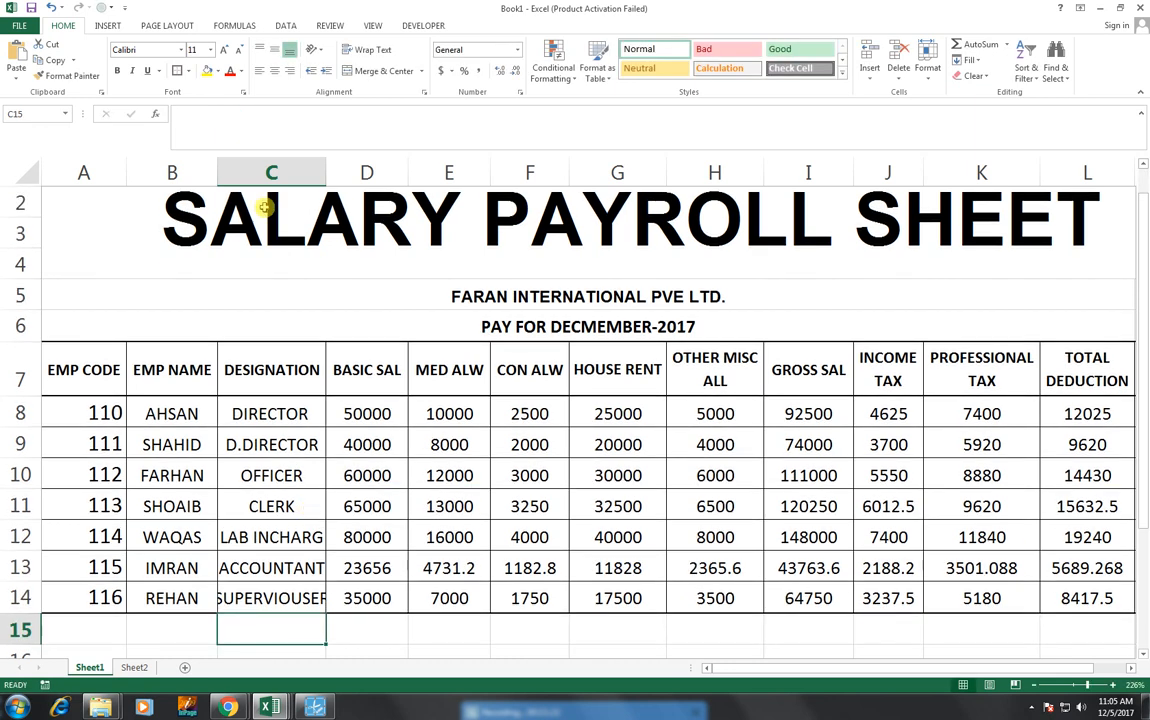
pyautogui.doubleClick(333, 175)
pyautogui.scroll(1, 354, 323)
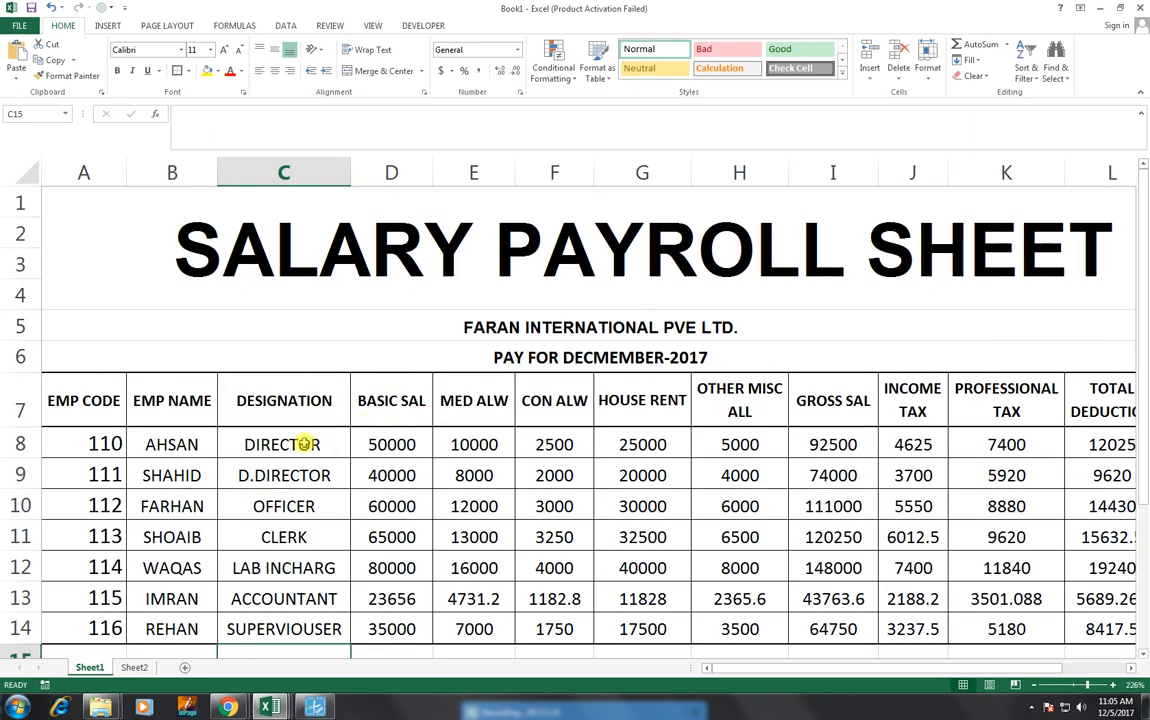
# - On Sheet2, add an outline border around the range B6:E9 of the pay slip
pyautogui.click(140, 667)
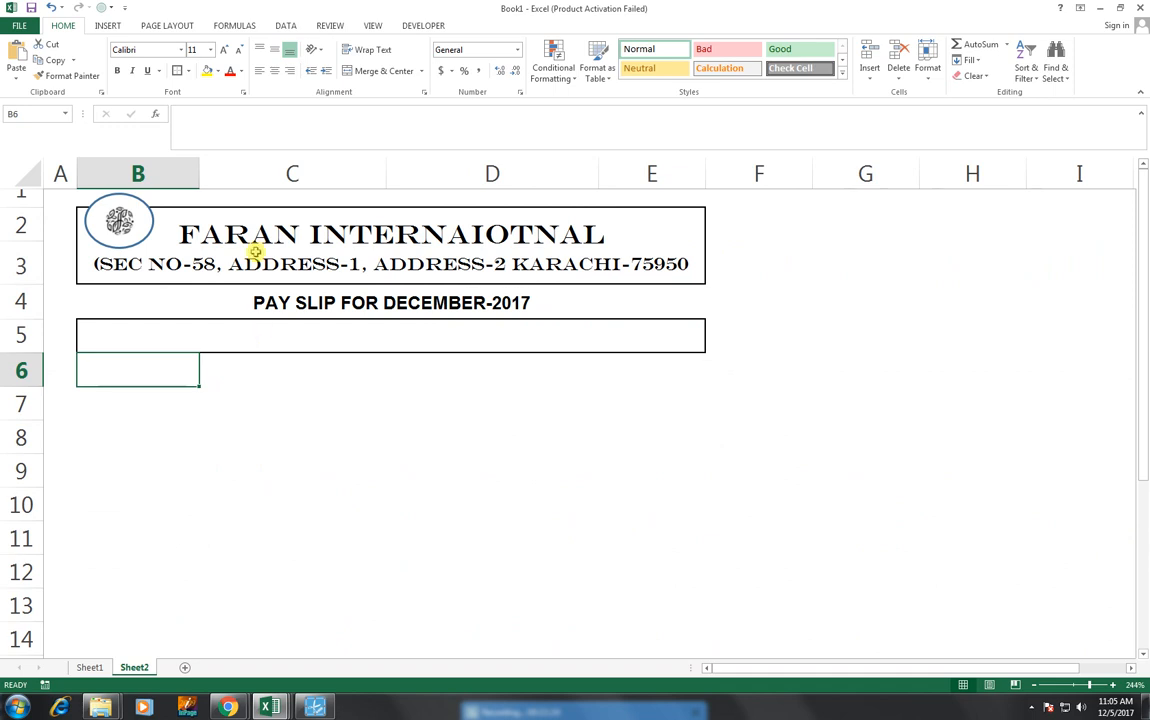
pyautogui.moveTo(160, 372); pyautogui.dragTo(658, 469)
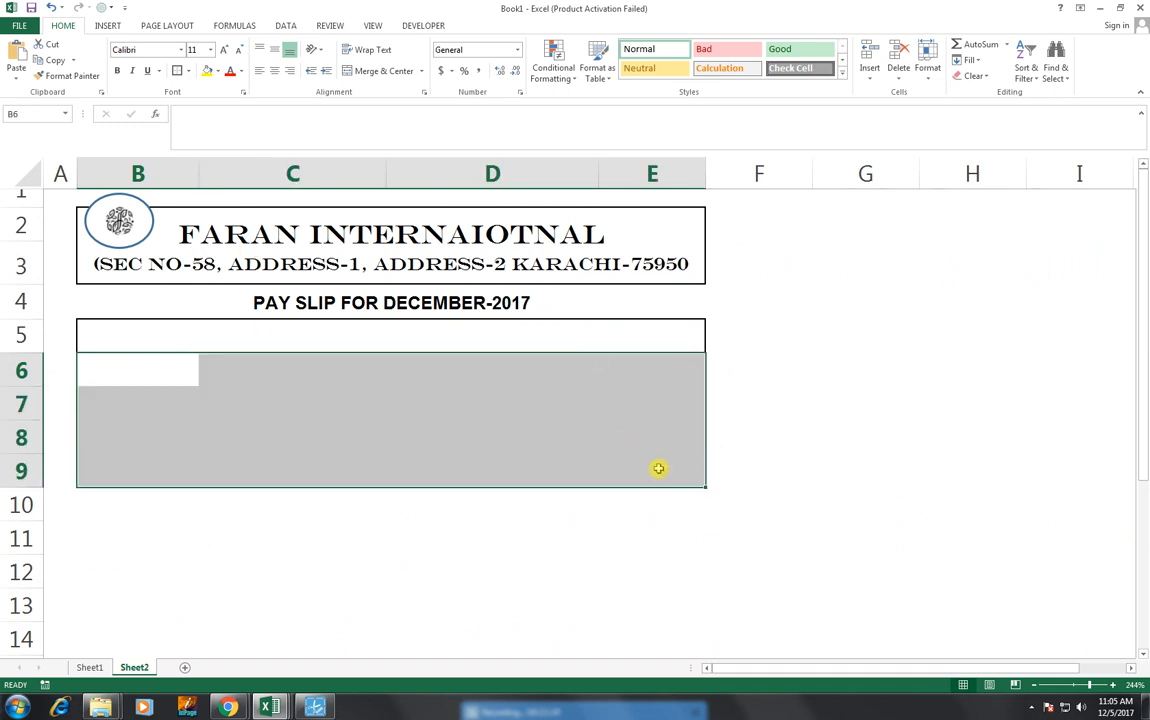
pyautogui.click(189, 72)
pyautogui.click(222, 221)
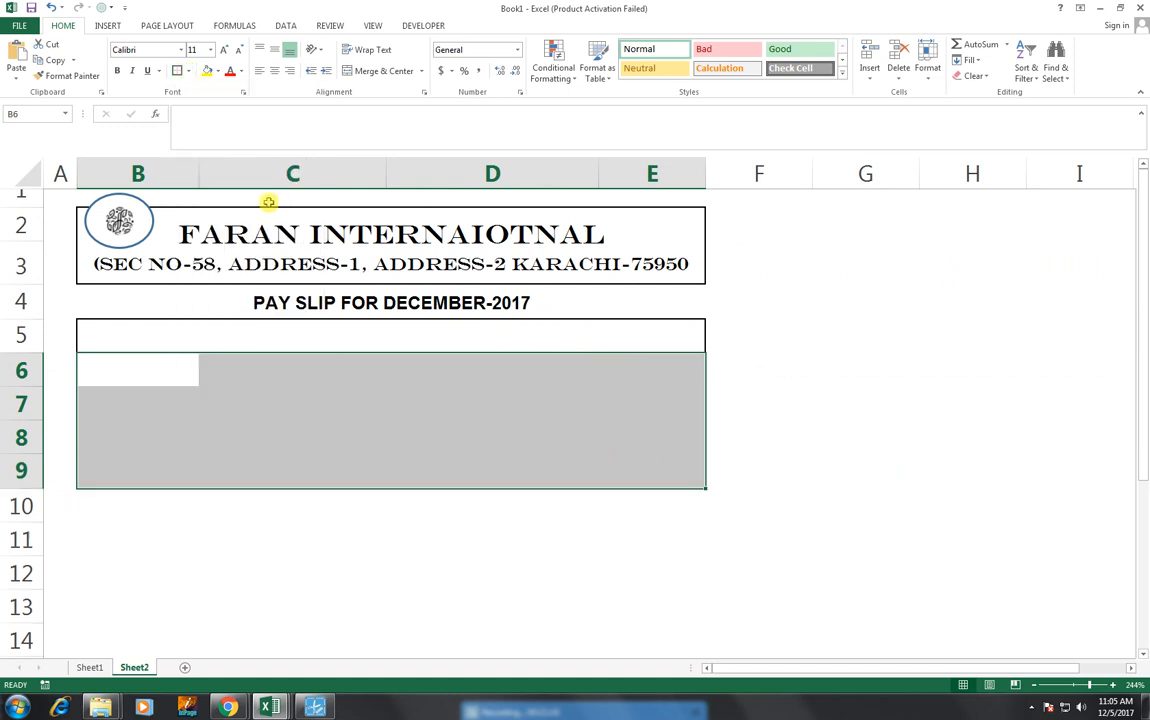
pyautogui.click(315, 445)
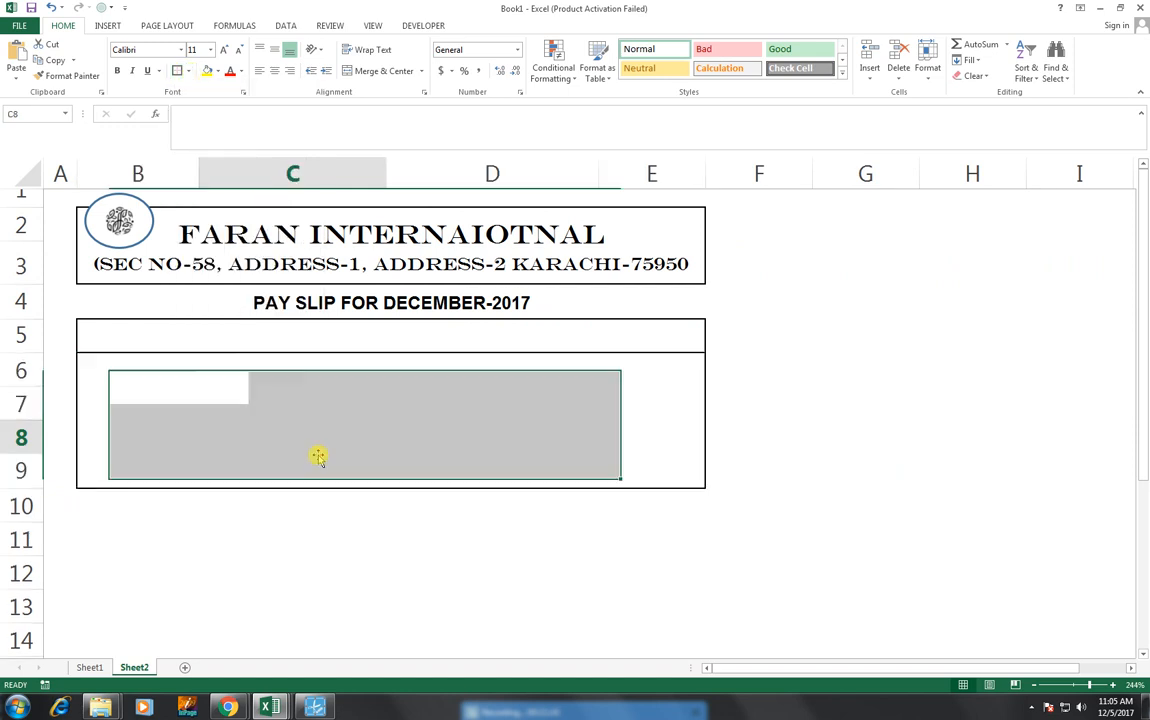
# - Enter the labels EMPLOYEE NAME in B6 and DESIGNATION in B7 of the pay slip
pyautogui.click(105, 371)
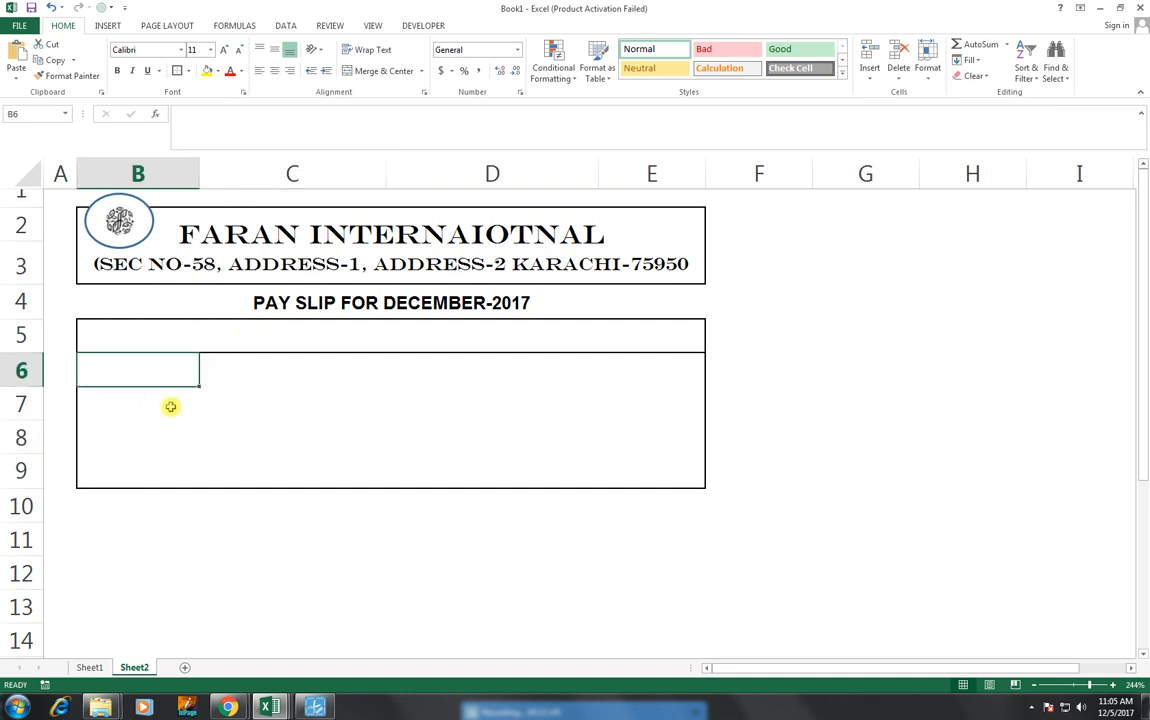
pyautogui.write('E')
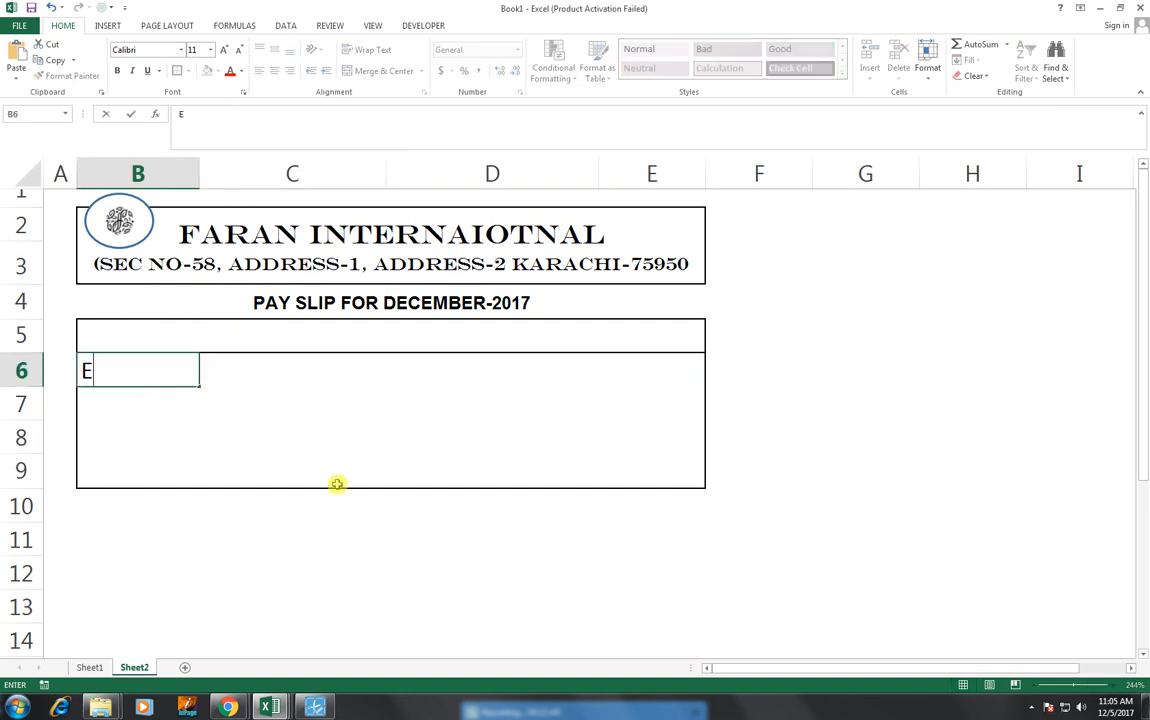
pyautogui.write('MPLOYEE NA')
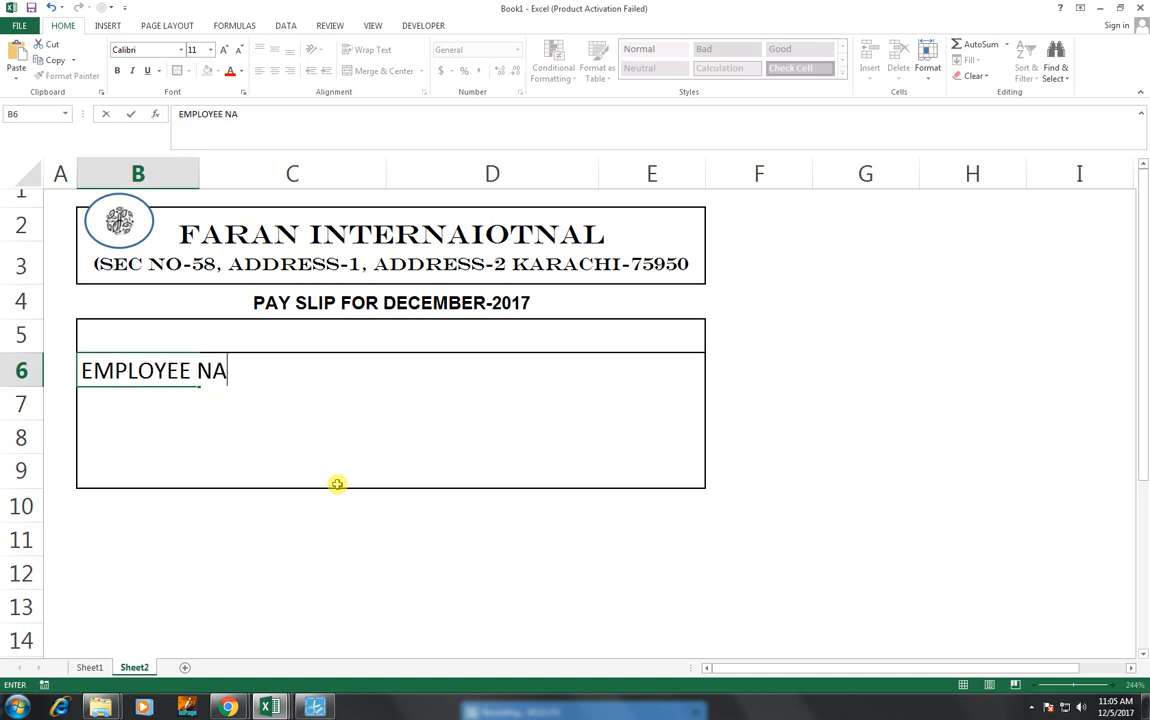
pyautogui.write('N')
pyautogui.write('ME')
pyautogui.press('Return')
pyautogui.write('DE')
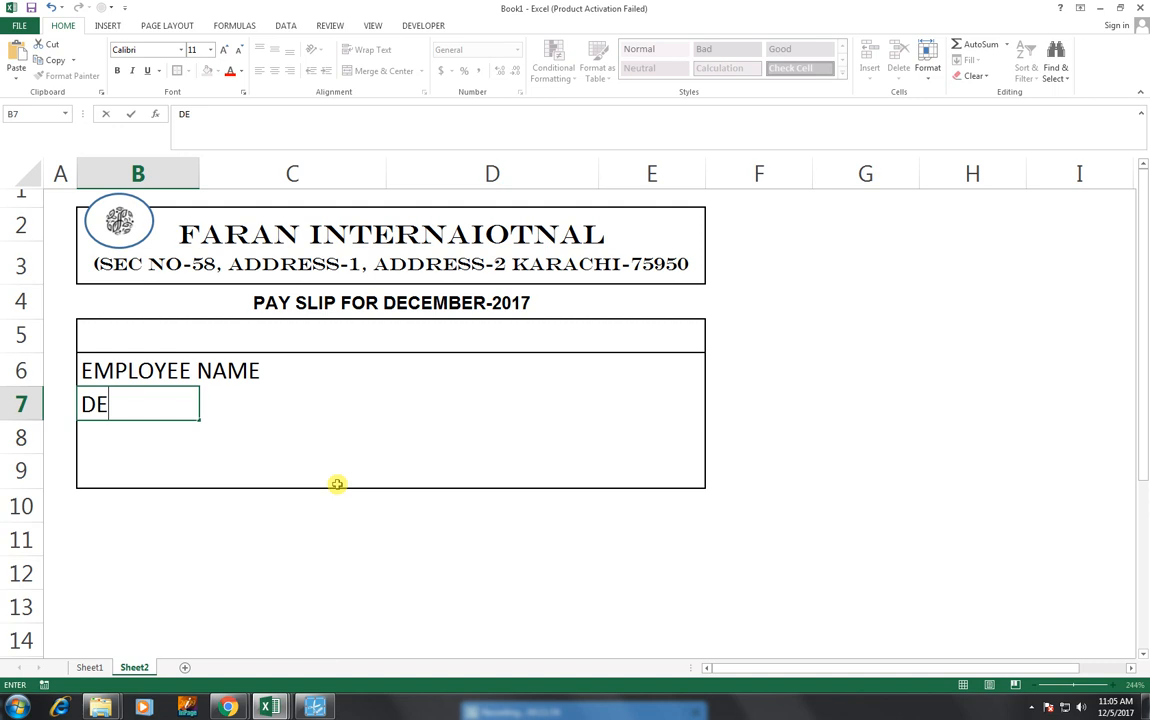
pyautogui.write('SIGNATION')
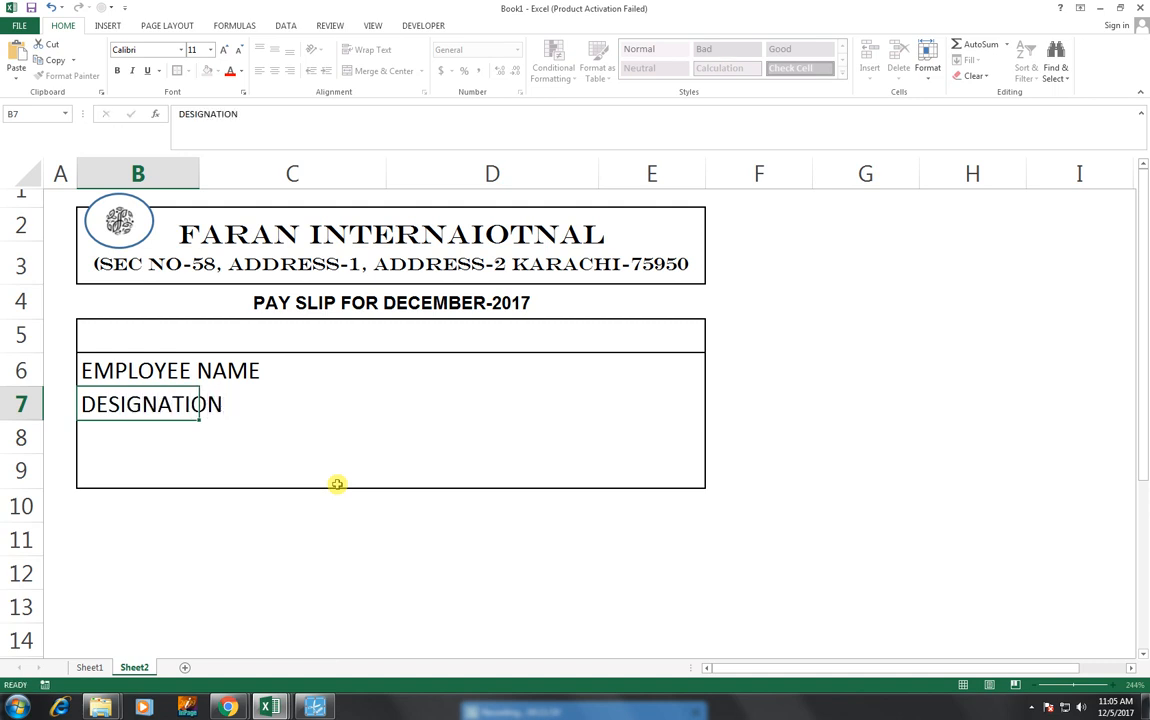
pyautogui.press('Return')
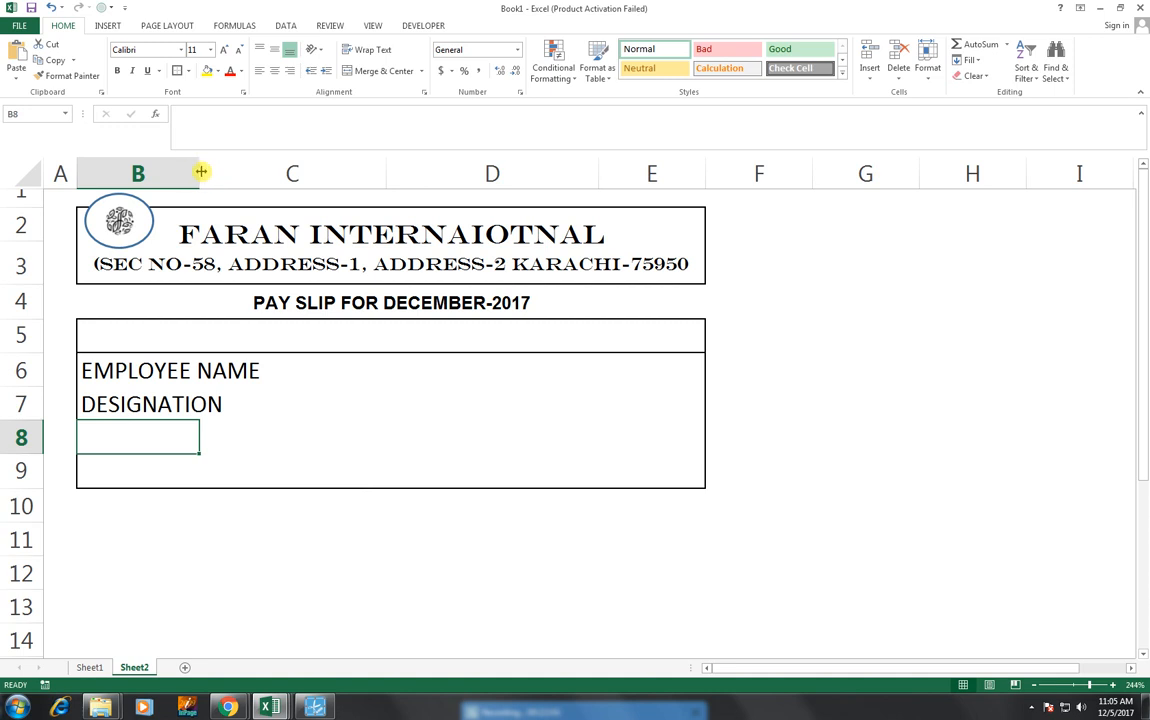
# - Widen columns B and C of the pay slip to make room for the labels and their values
pyautogui.moveTo(200, 172); pyautogui.dragTo(248, 174)
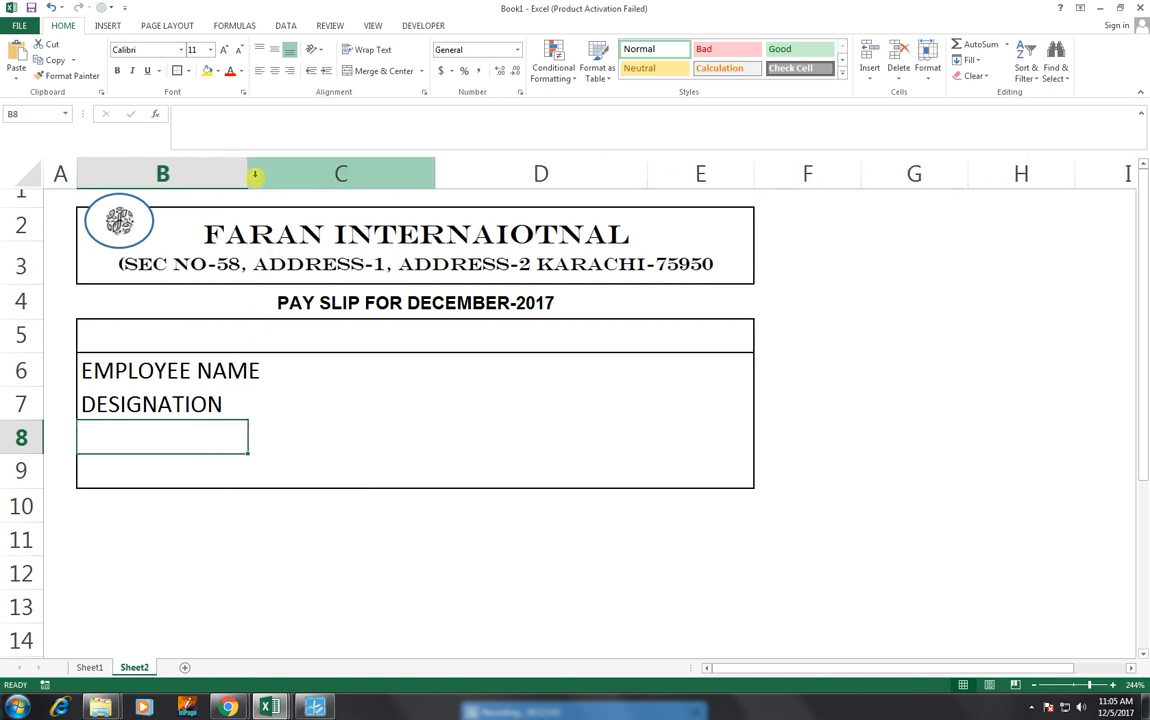
pyautogui.moveTo(435, 175); pyautogui.dragTo(483, 180)
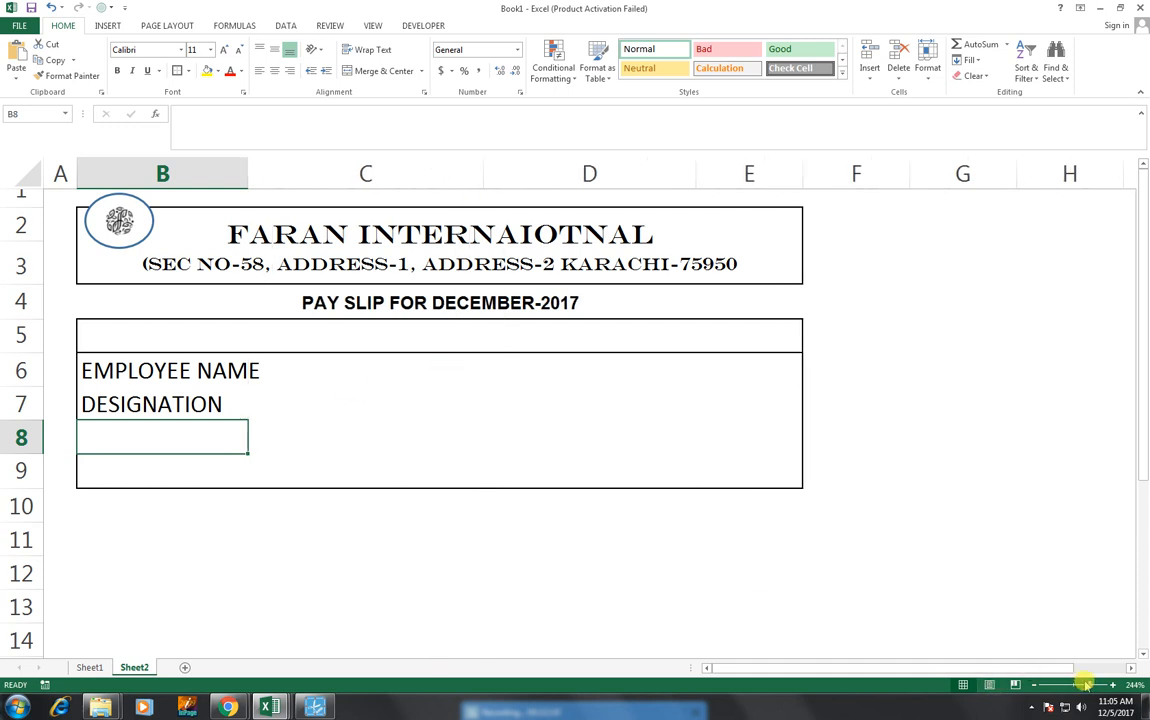
pyautogui.moveTo(1085, 685); pyautogui.dragTo(1082, 687)
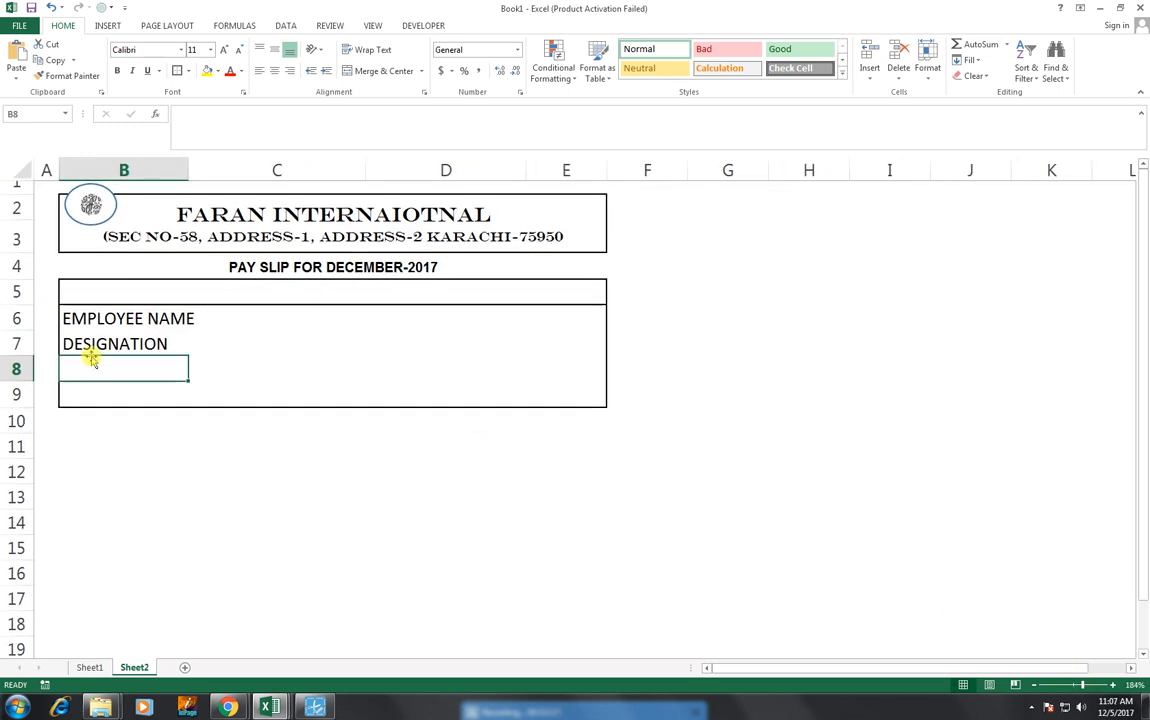
# - Format the EMPLOYEE NAME and DESIGNATION labels in B6:B7 as Arial, size 8
pyautogui.click(97, 320)
pyautogui.moveTo(100, 333); pyautogui.dragTo(103, 341)
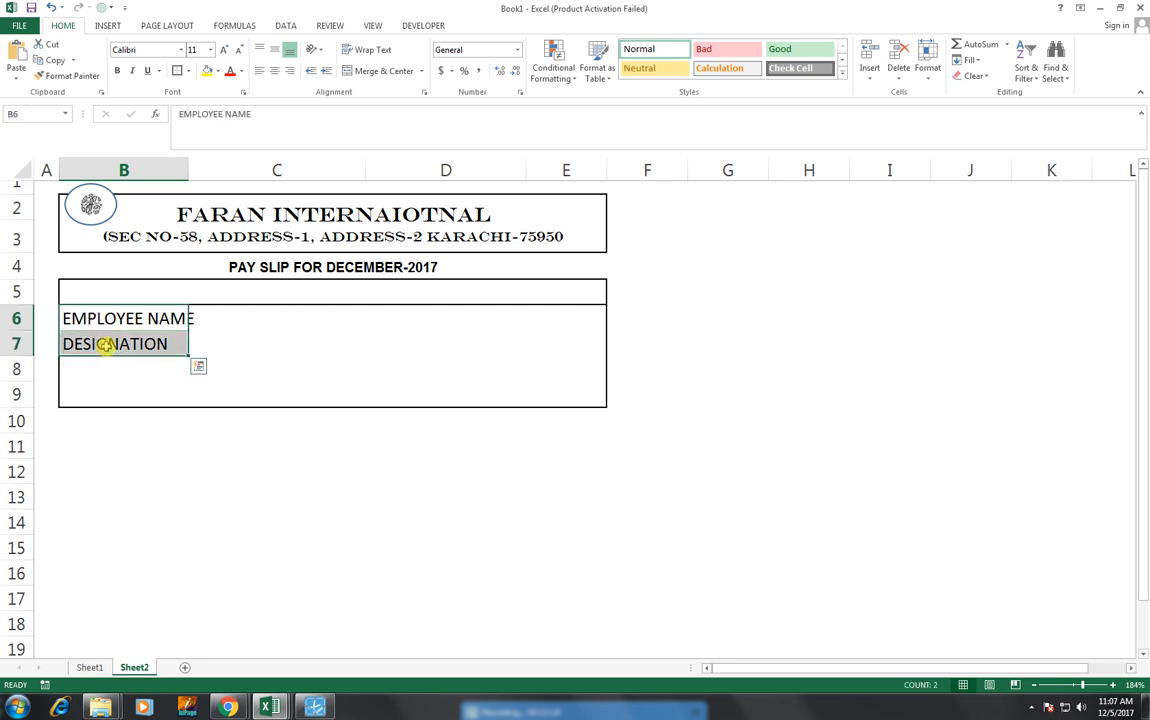
pyautogui.click(181, 49)
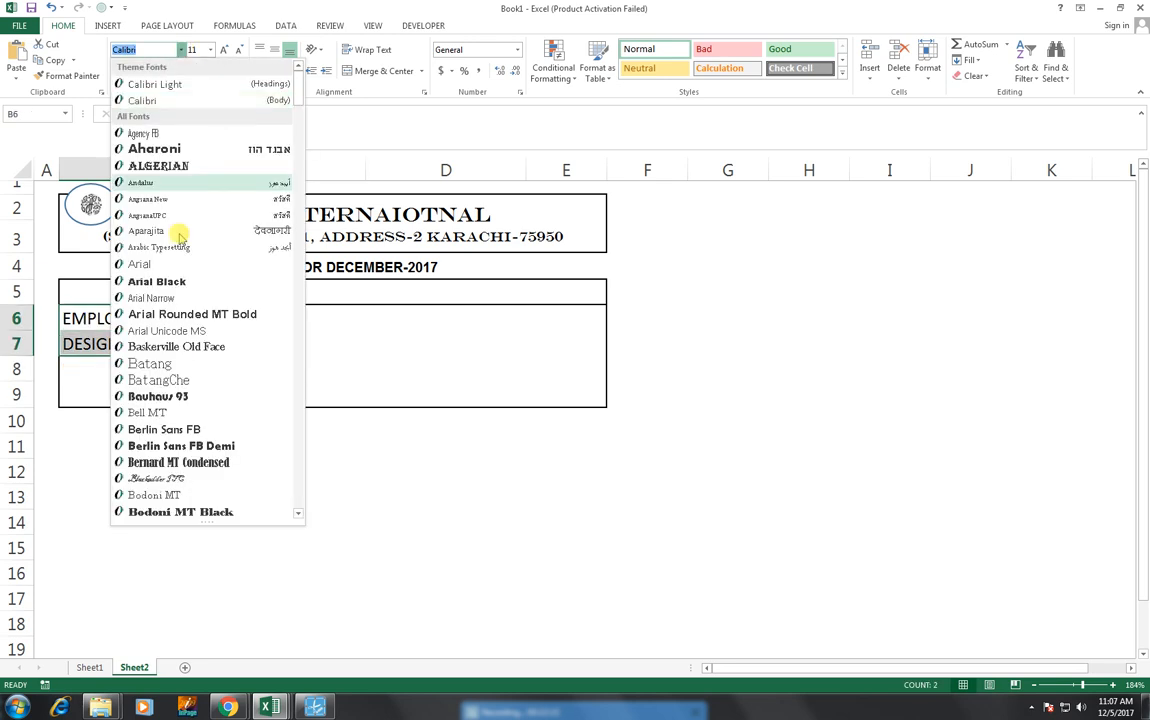
pyautogui.click(174, 266)
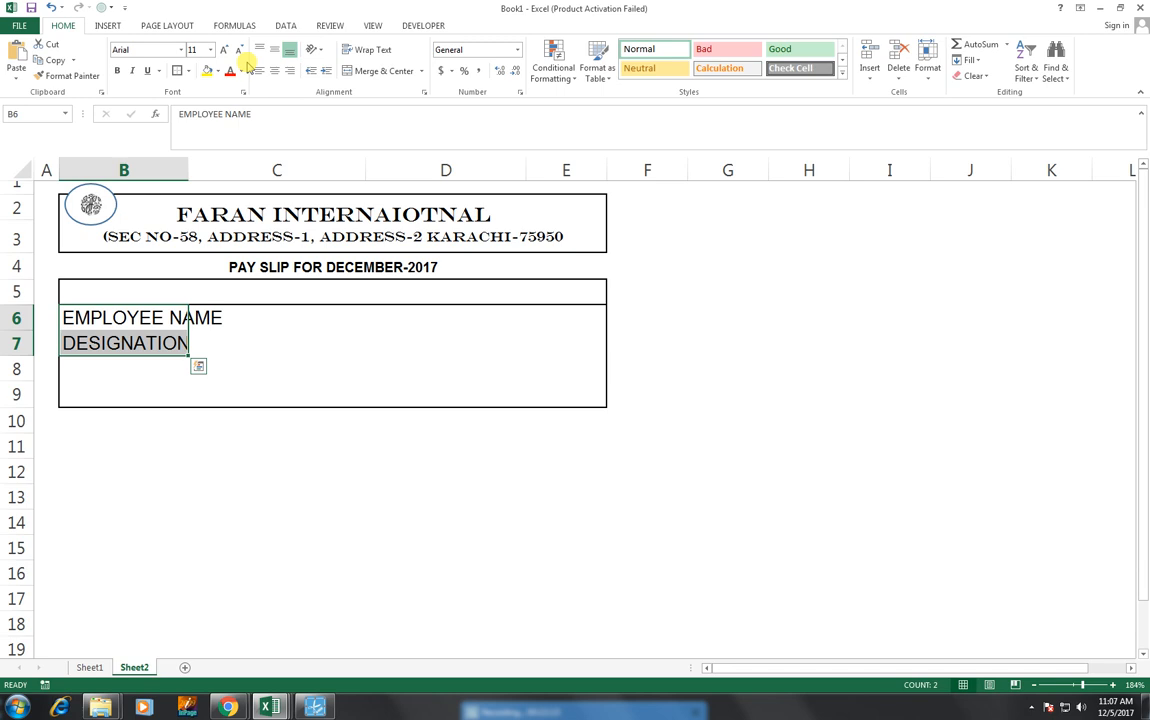
pyautogui.click(239, 49)
pyautogui.click(240, 49)
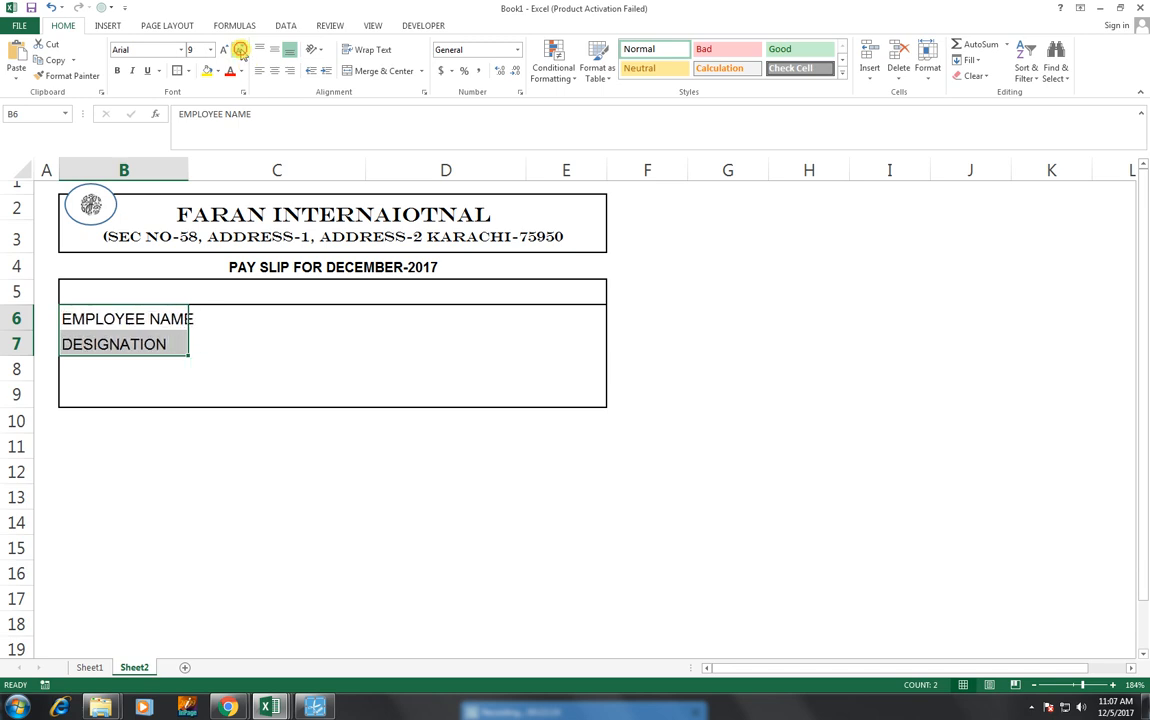
pyautogui.click(240, 49)
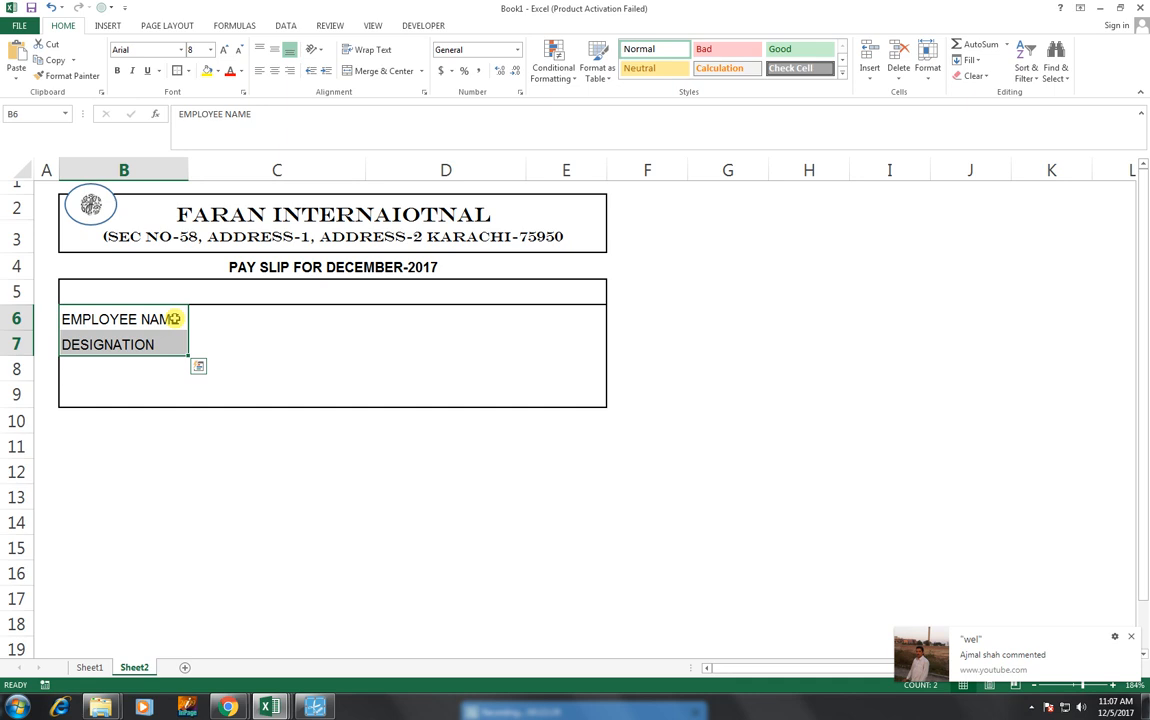
# - Append a space and a colon to the EMPLOYEE NAME label in B6
pyautogui.click(198, 366)
pyautogui.doubleClick(181, 318)
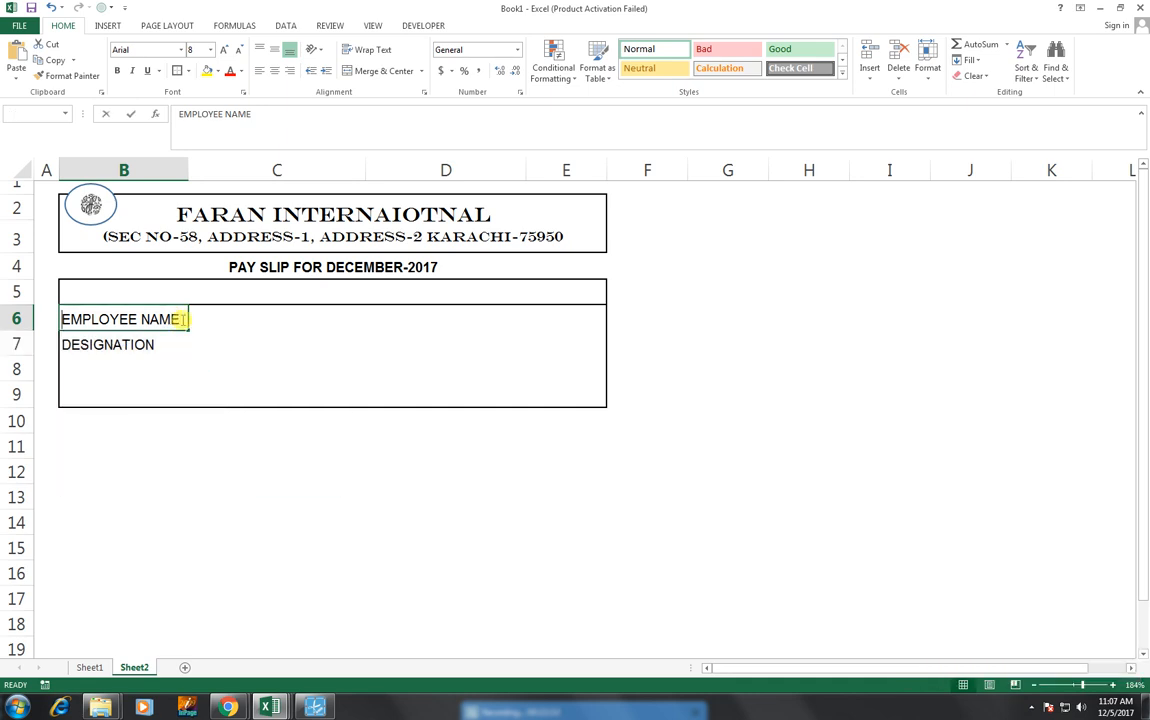
pyautogui.write(':')
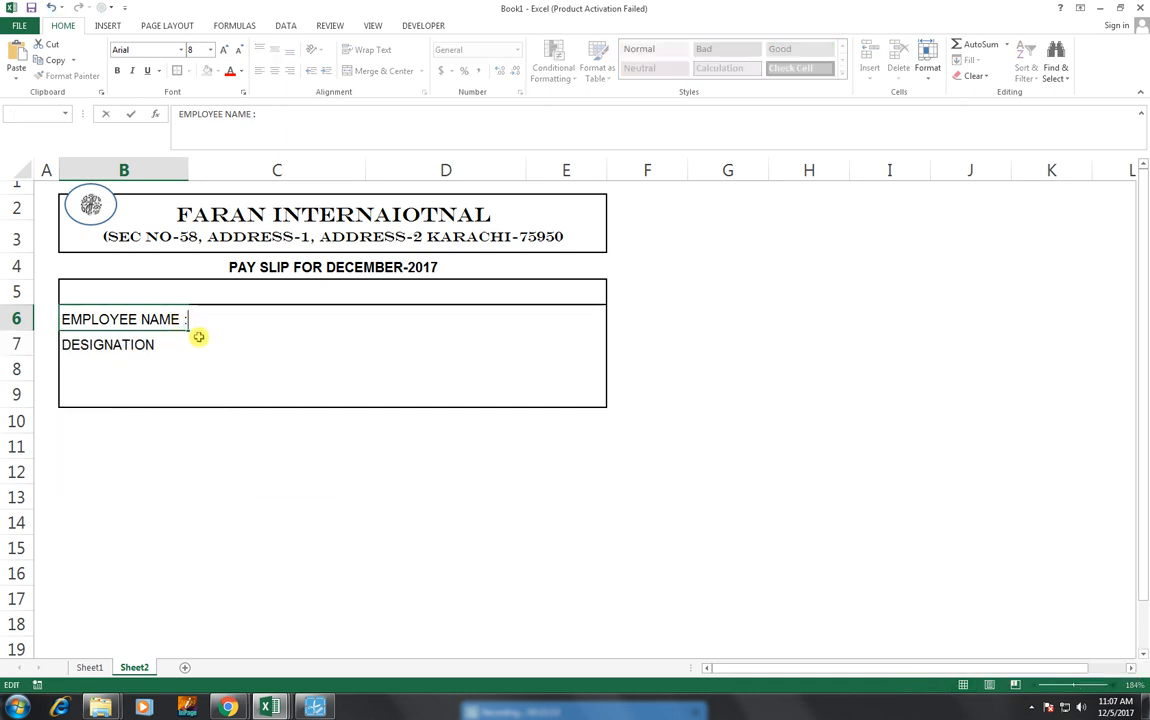
pyautogui.press('Return')
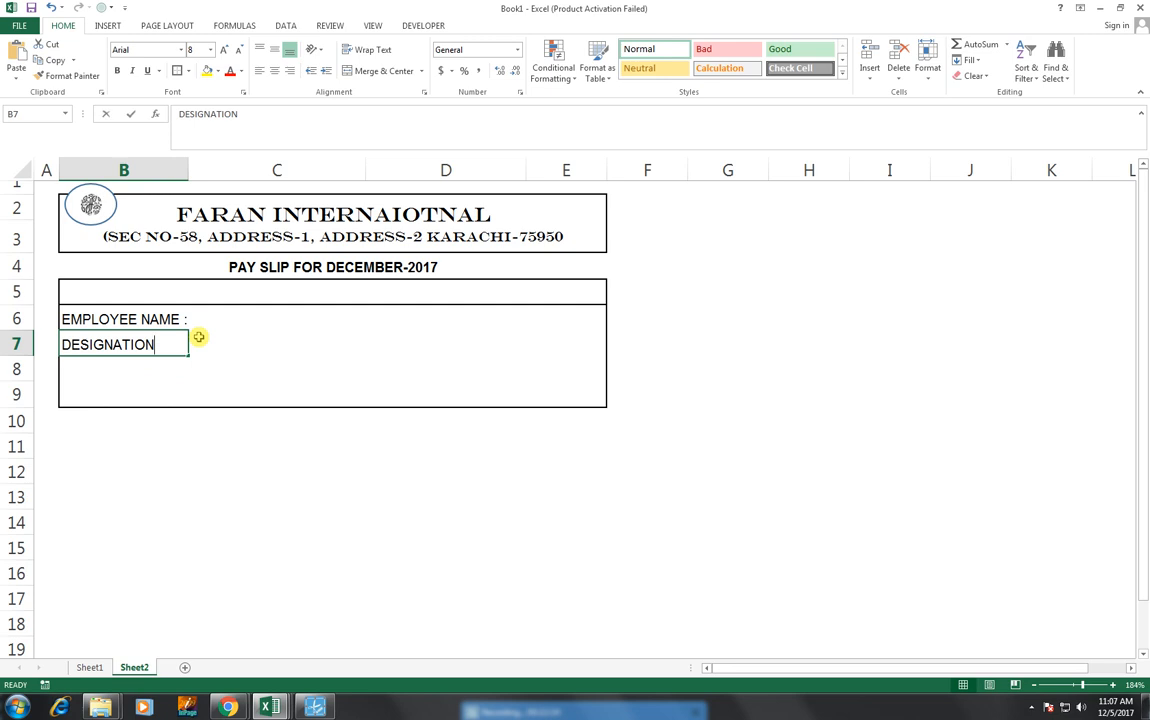
# - Append a colon to the DESIGNATION label in B7
pyautogui.press('F2')
pyautogui.write(':')
pyautogui.press('Return')
pyautogui.click(194, 416)
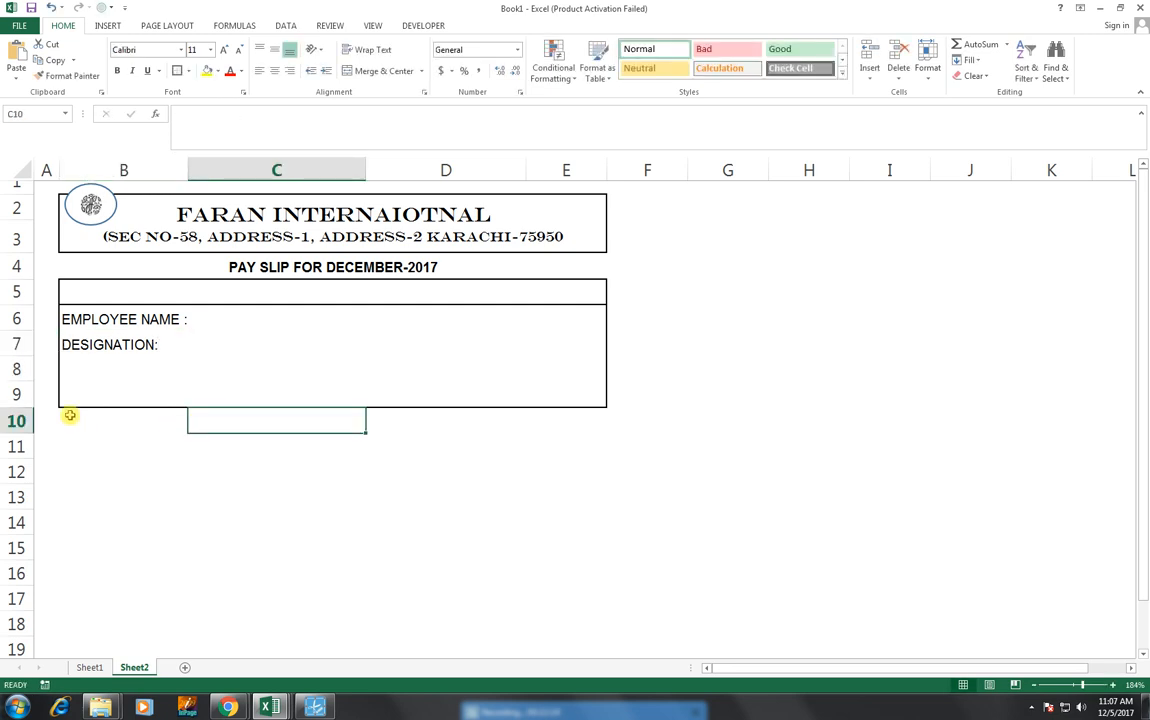
# - Give B10:E17 borders on all cells with a thick box border around the whole block
pyautogui.moveTo(71, 415); pyautogui.dragTo(572, 602)
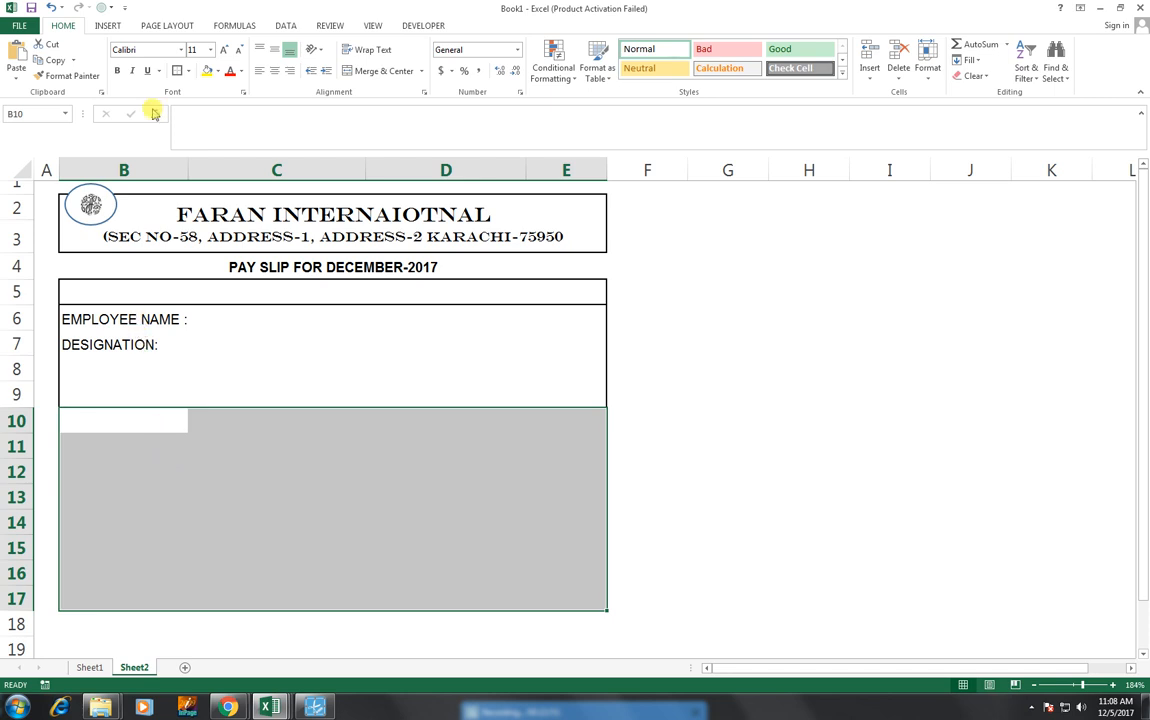
pyautogui.click(177, 70)
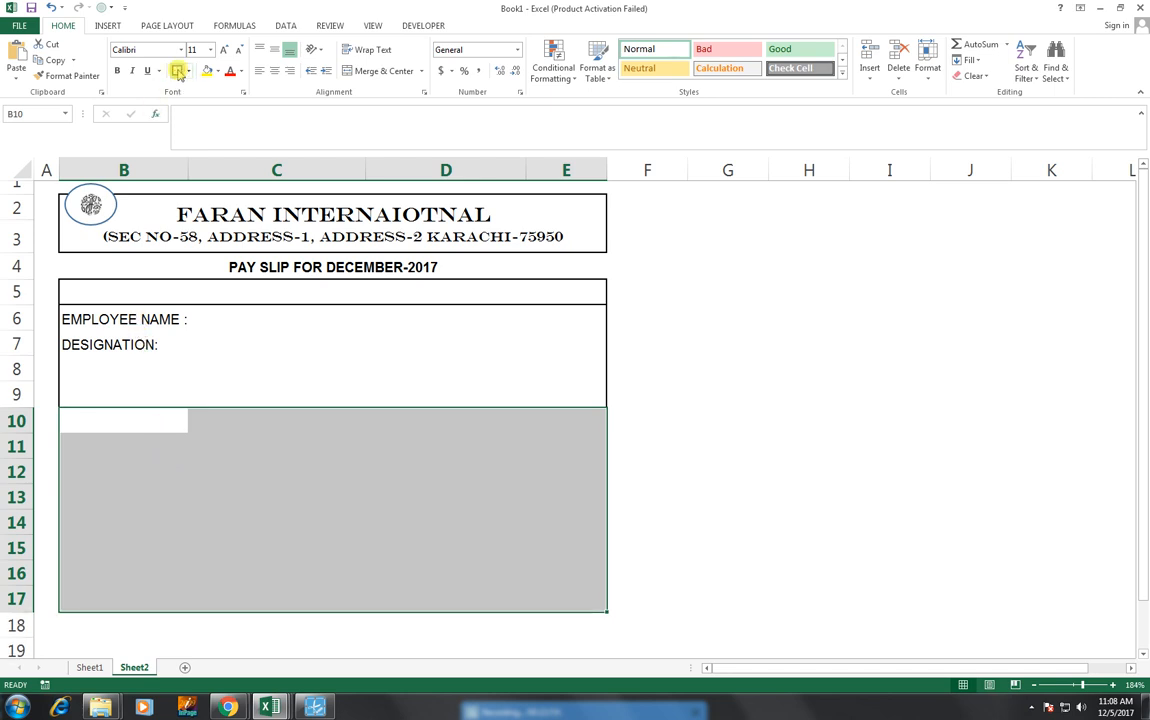
pyautogui.click(200, 449)
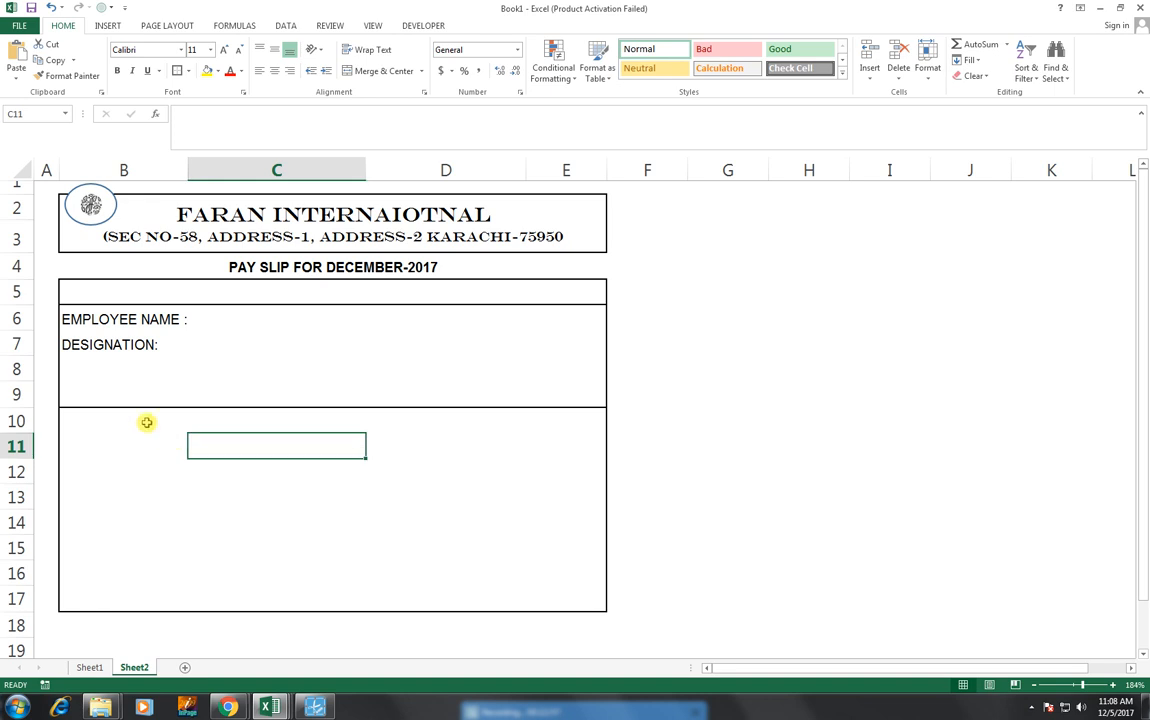
pyautogui.moveTo(146, 421); pyautogui.dragTo(544, 592)
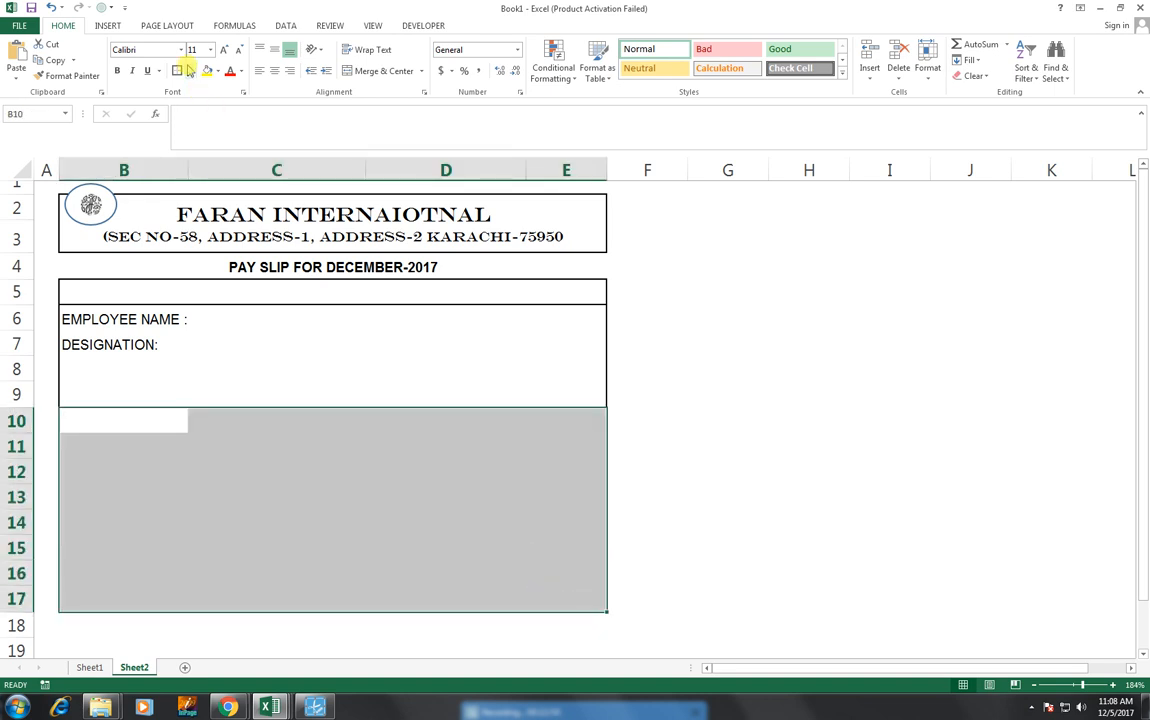
pyautogui.click(188, 71)
pyautogui.click(196, 170)
pyautogui.click(187, 71)
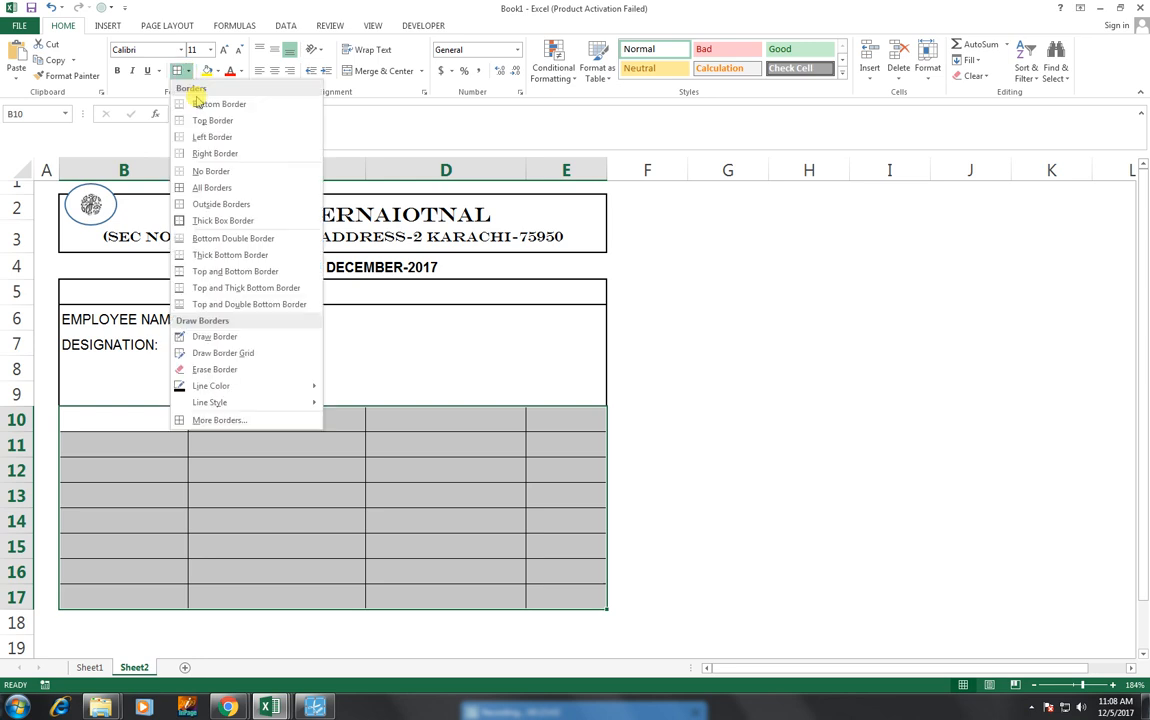
pyautogui.click(215, 220)
pyautogui.click(330, 472)
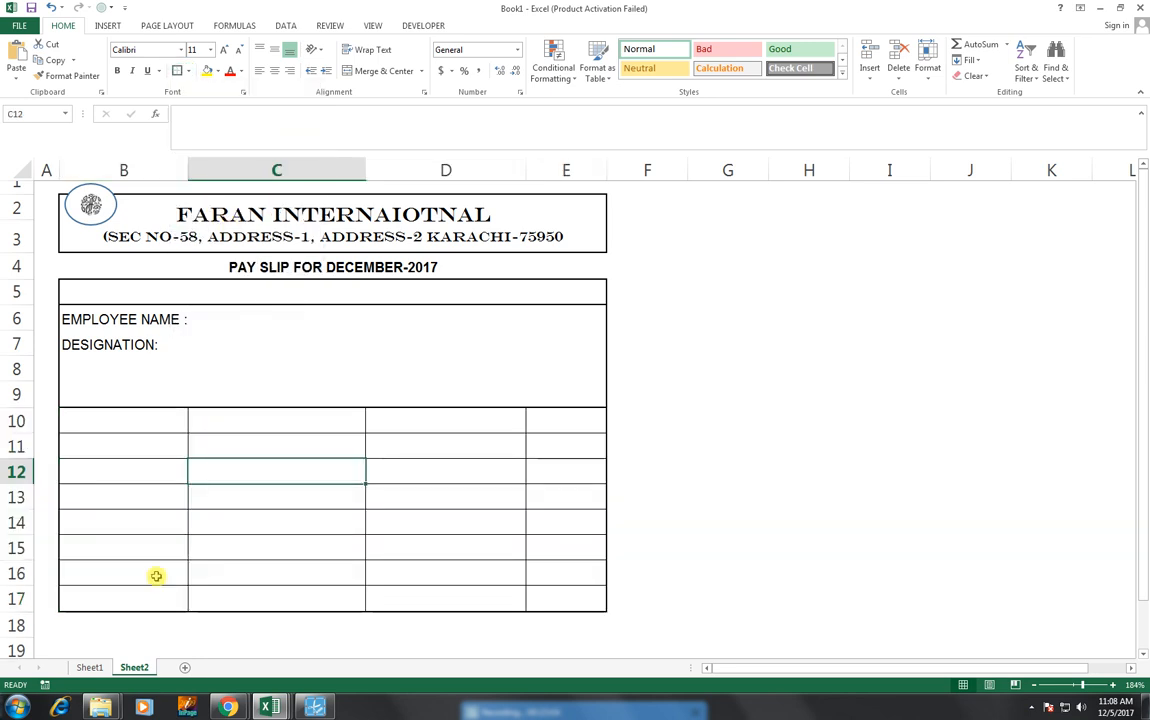
# - Move the EMPLOYEE NAME and DESIGNATION labels down one row to B7:B8
pyautogui.moveTo(110, 319); pyautogui.dragTo(116, 366)
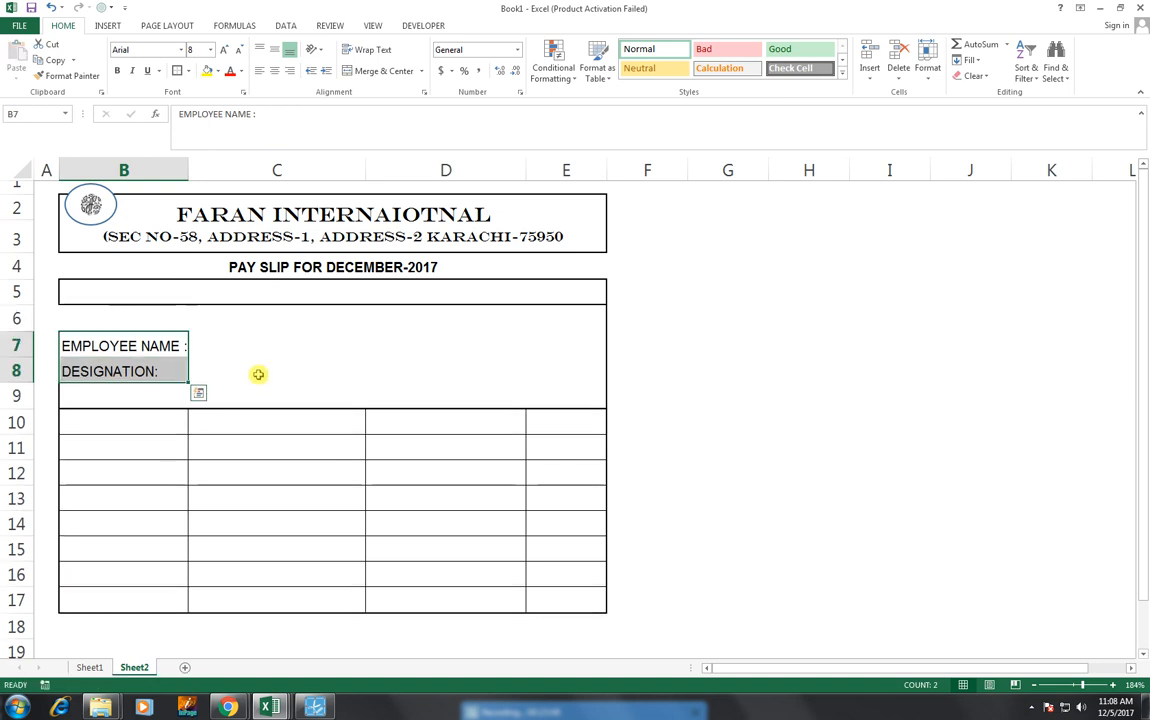
pyautogui.click(104, 317)
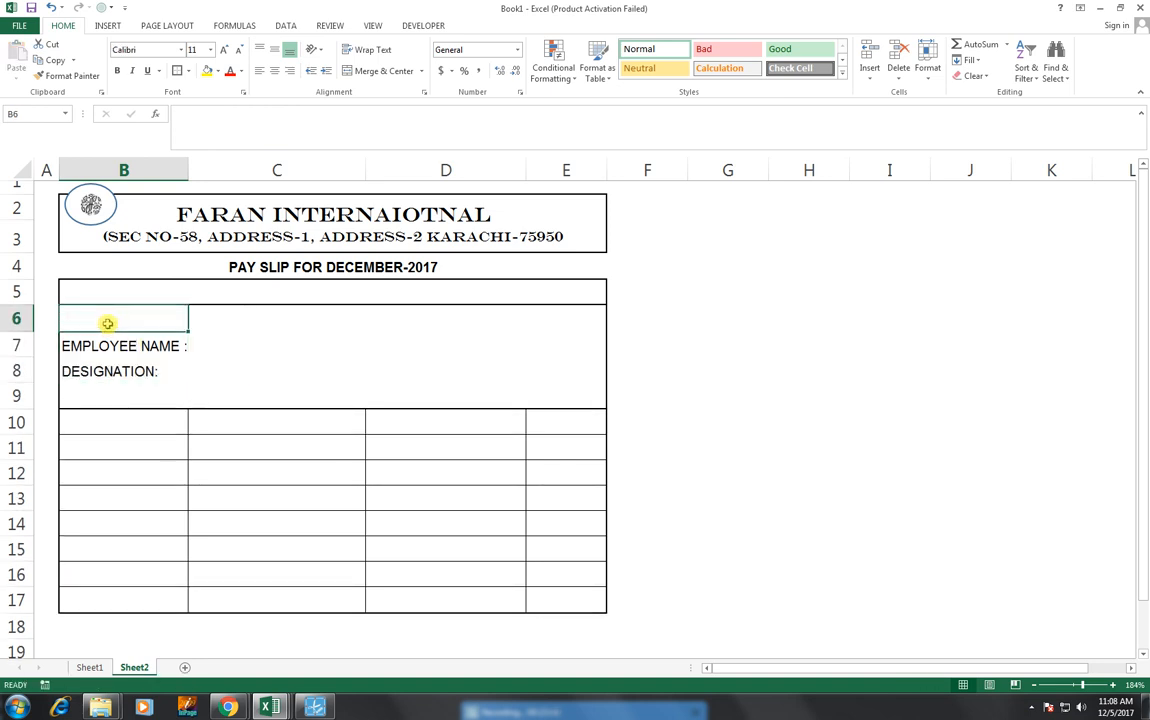
pyautogui.click(94, 290)
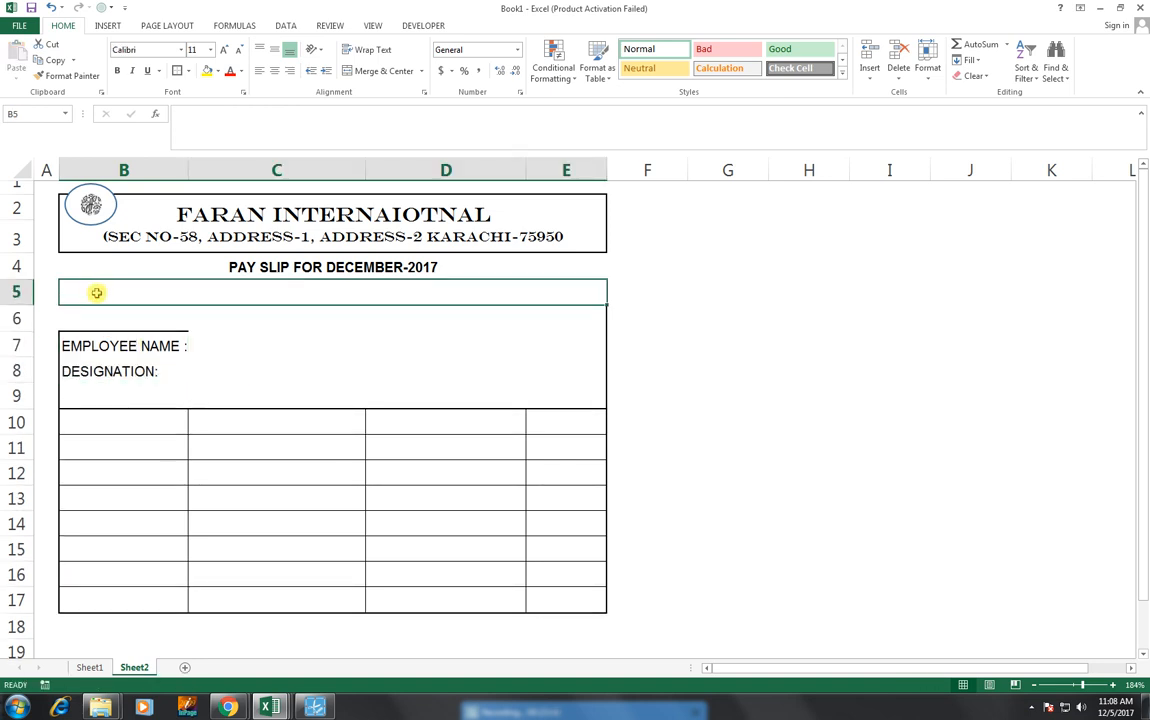
pyautogui.click(85, 308)
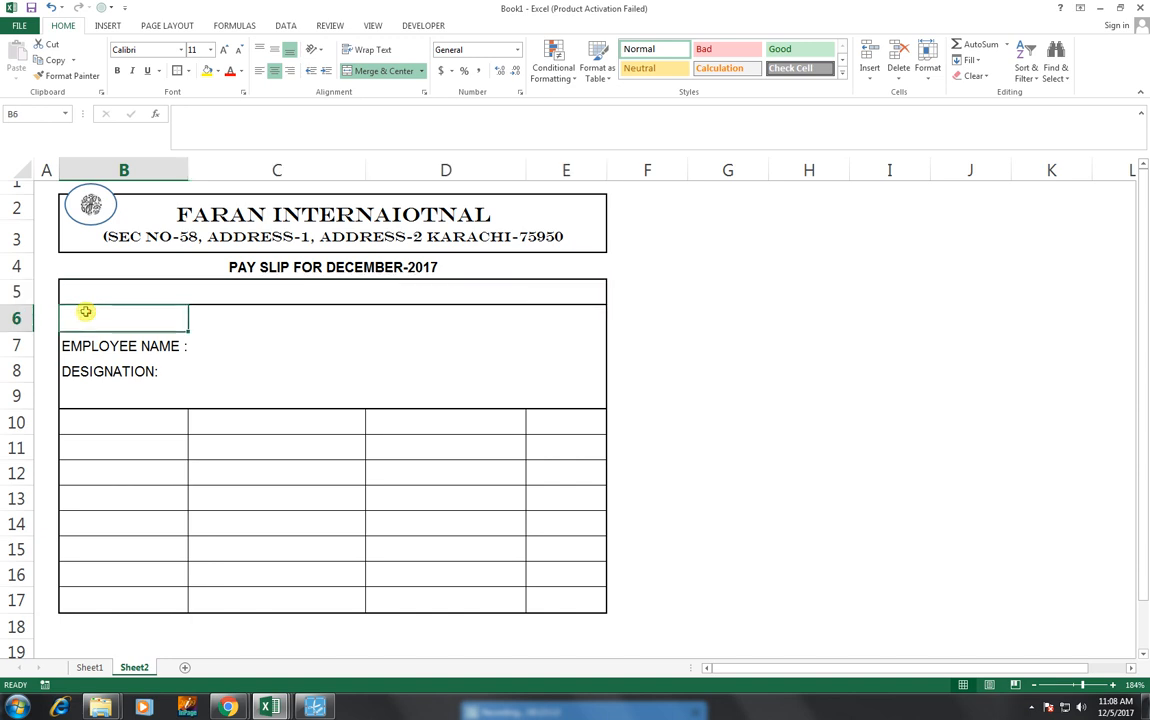
# - Clear the borders of B6 and apply a thick box border around the employee details area B6:E9
pyautogui.click(187, 71)
pyautogui.click(222, 172)
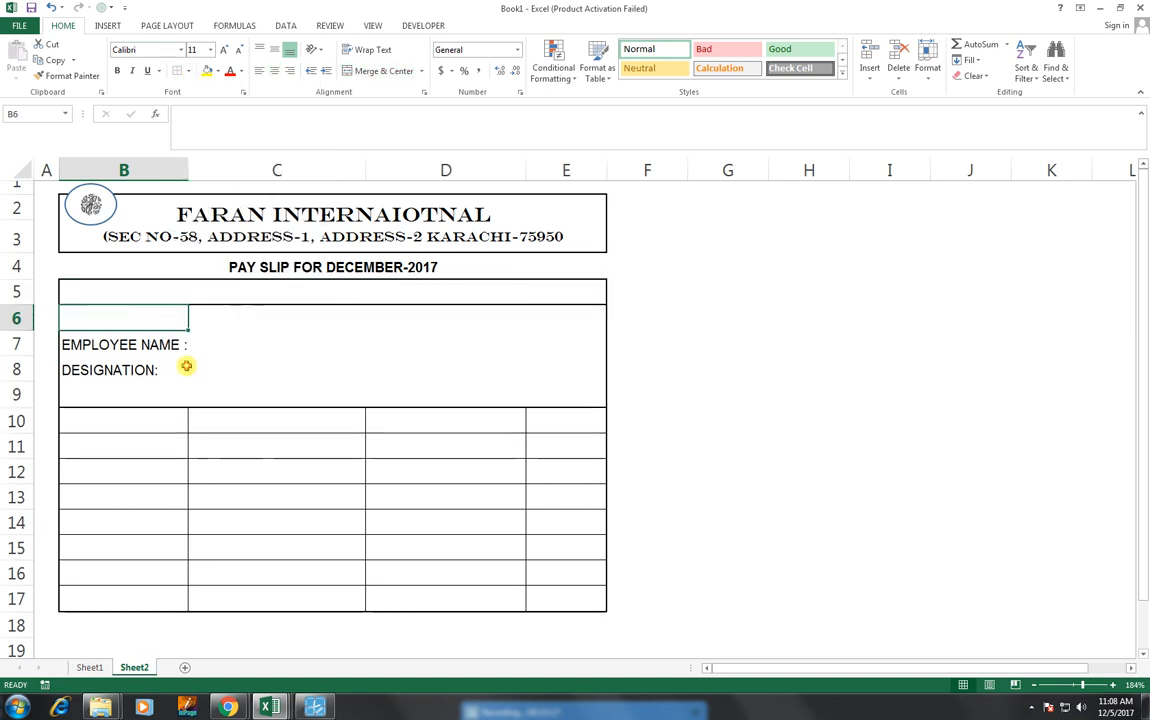
pyautogui.click(183, 366)
pyautogui.moveTo(98, 321); pyautogui.dragTo(570, 388)
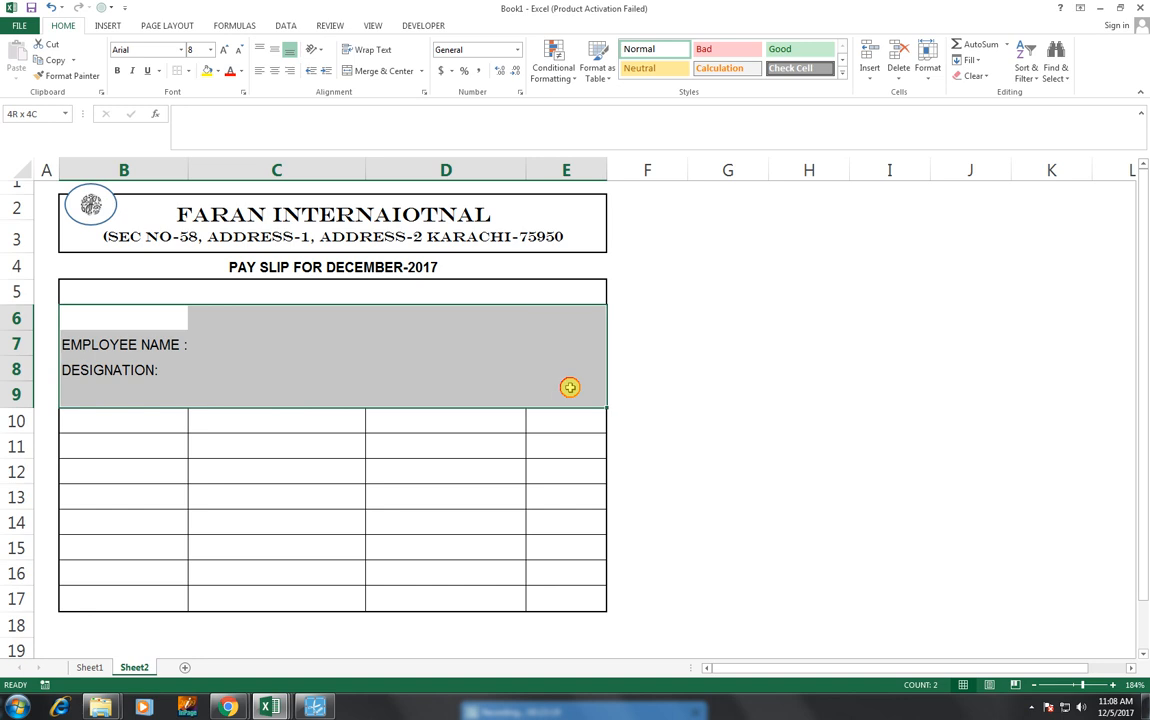
pyautogui.click(187, 71)
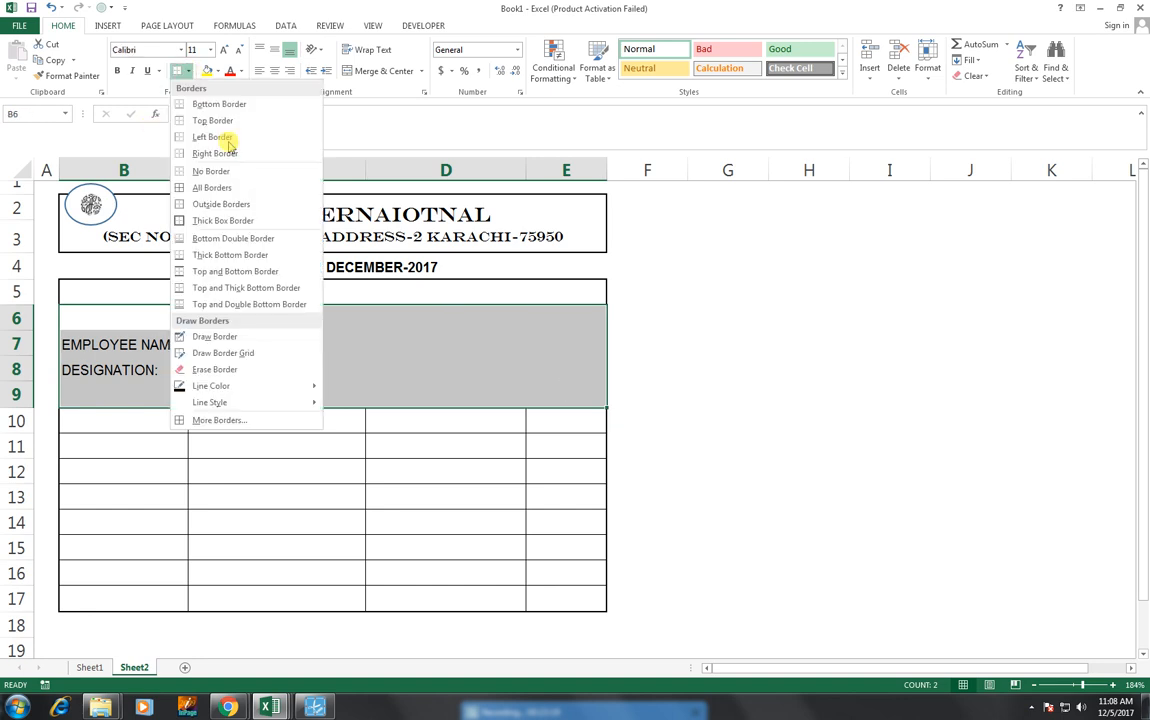
pyautogui.click(223, 220)
pyautogui.click(406, 368)
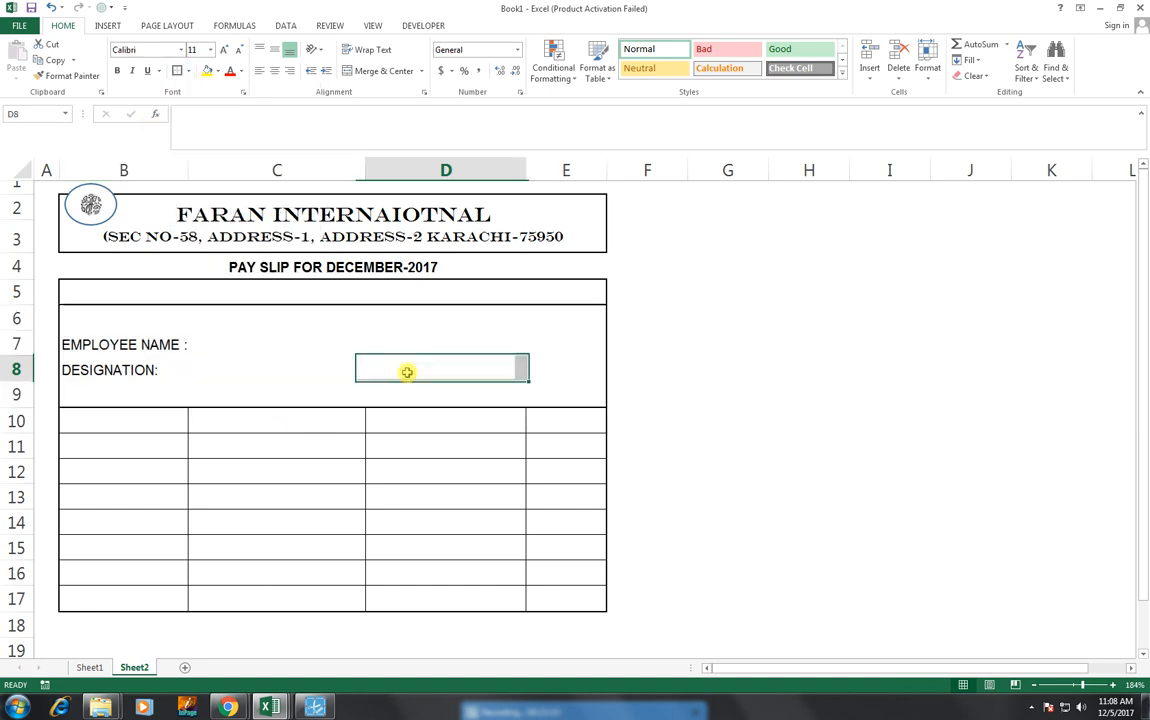
# - Enter the table headings EARNINGS, AMOUNT, DEDUCTION and AMOUNT in B10:E10
pyautogui.click(147, 427)
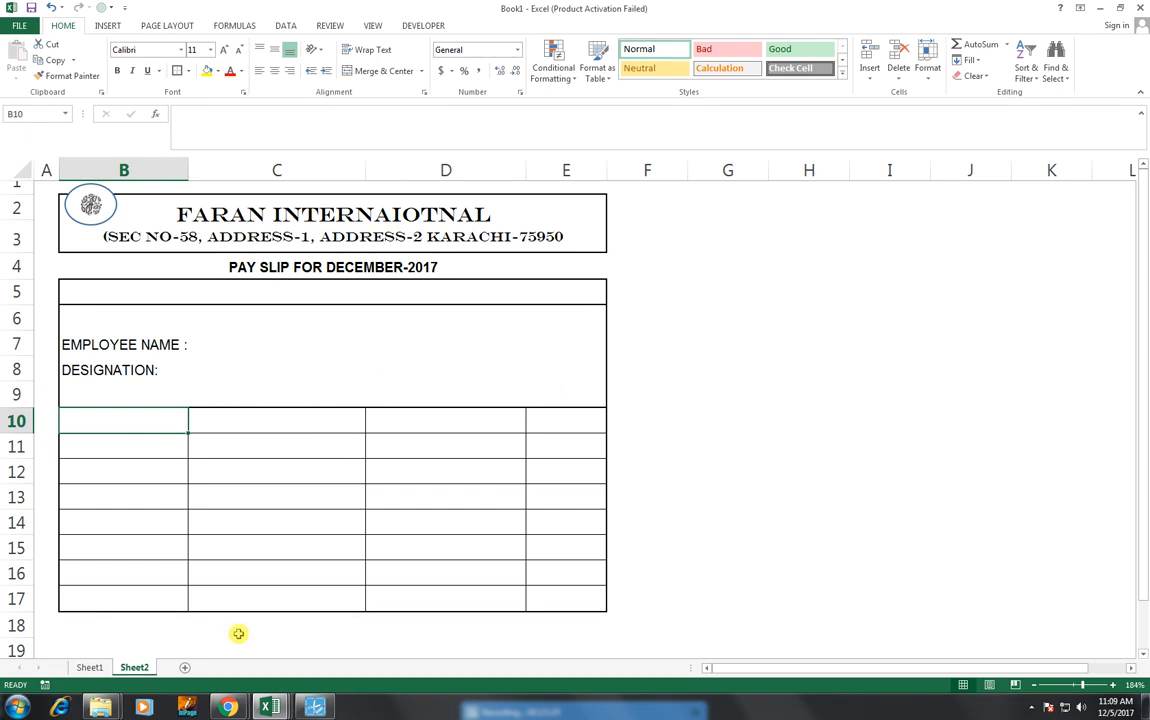
pyautogui.write('EA')
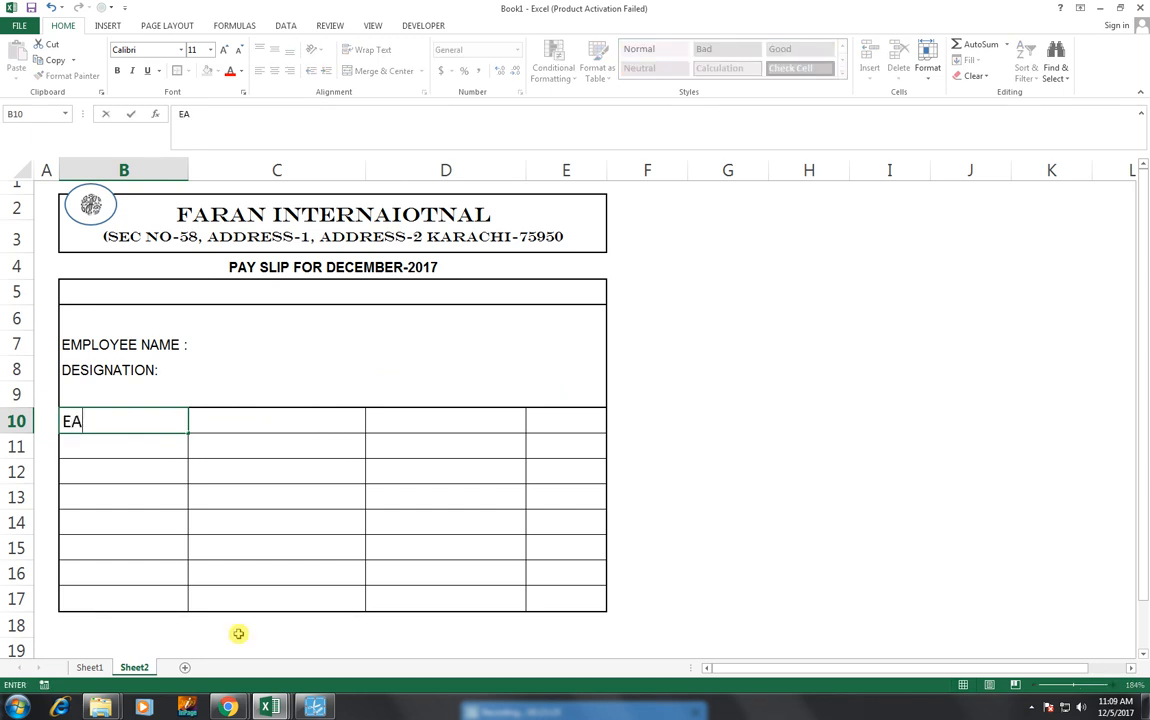
pyautogui.write('RNINGS')
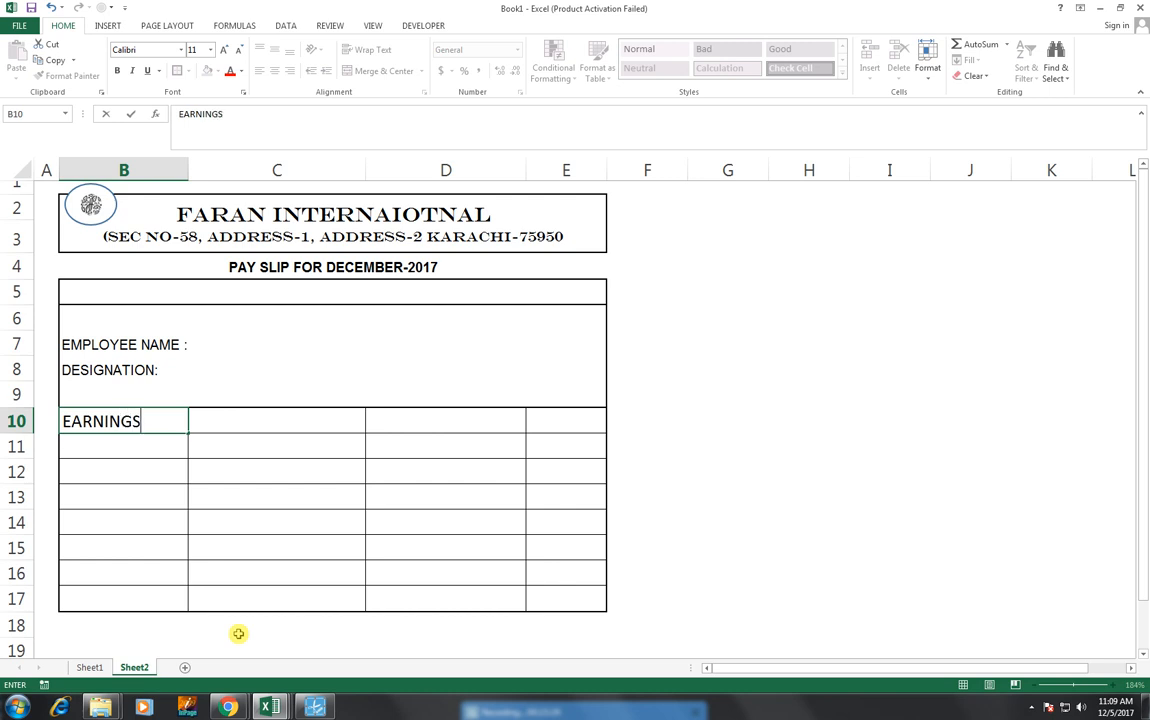
pyautogui.press('Tab')
pyautogui.write('AMOUNT')
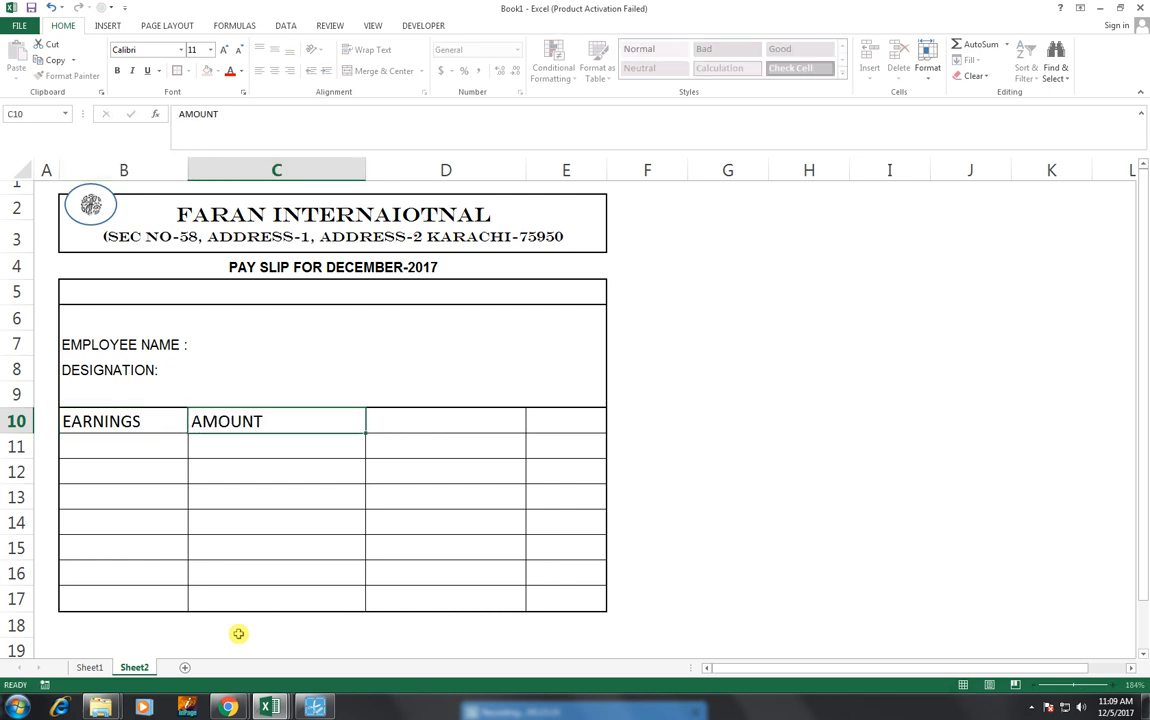
pyautogui.press('Tab')
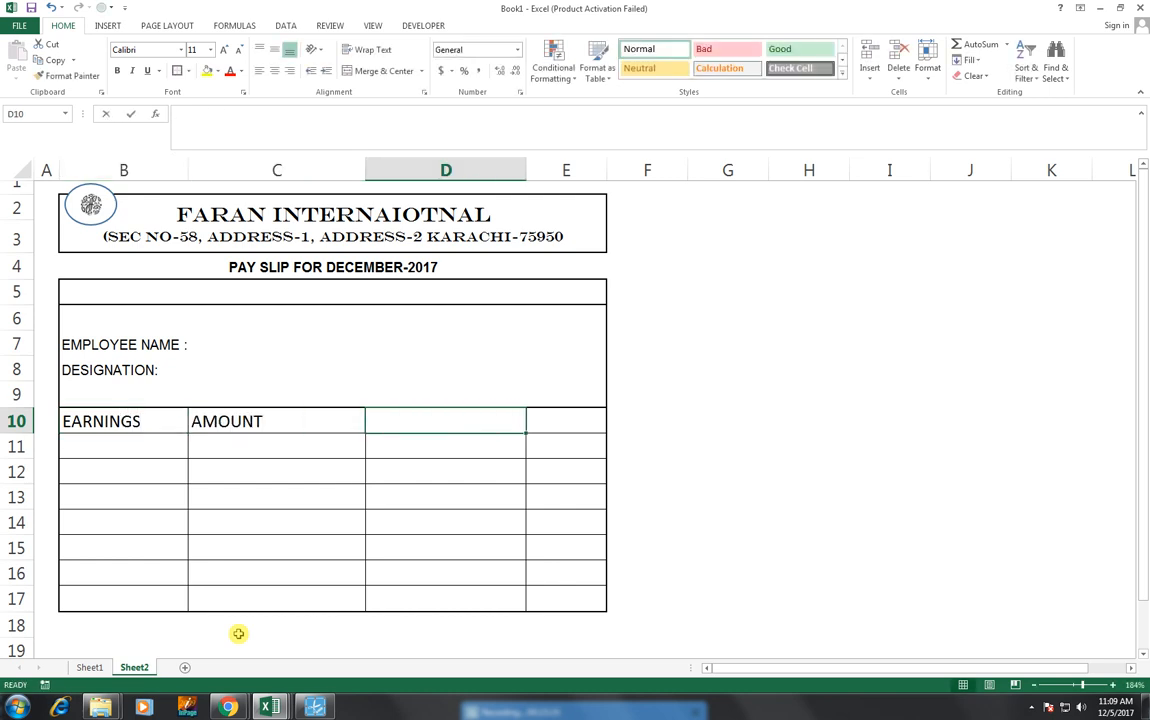
pyautogui.write('DEDUCTION')
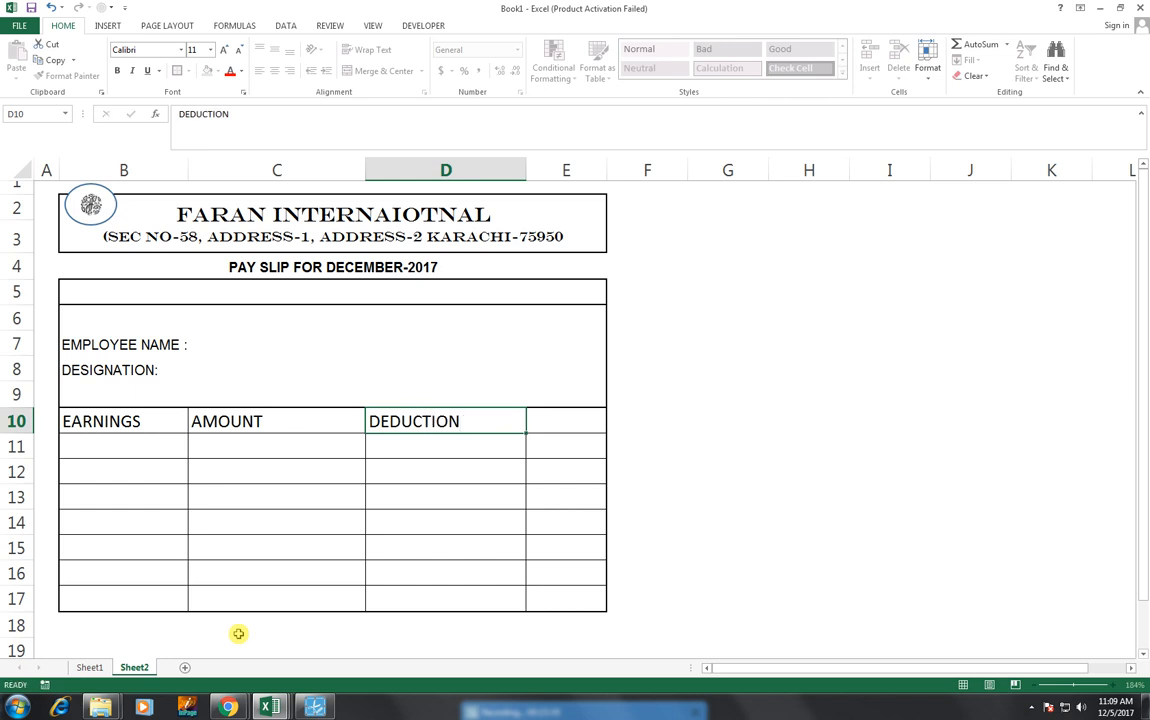
pyautogui.press('Tab')
pyautogui.write('AMOUNT')
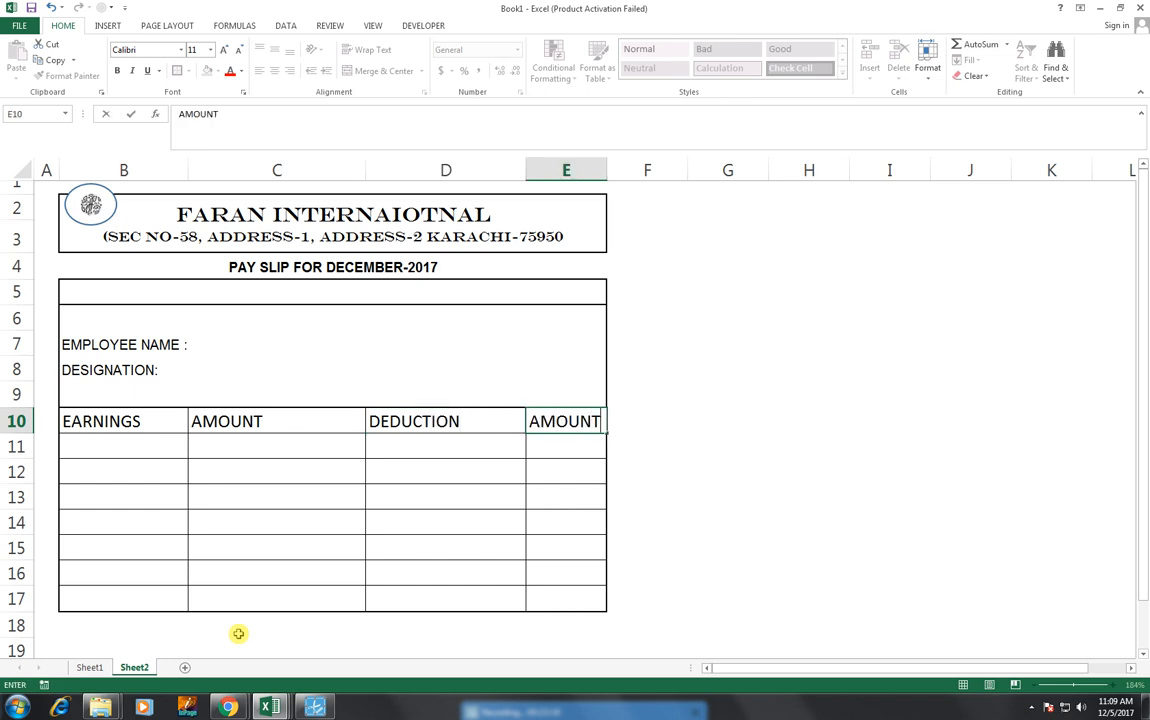
pyautogui.press('Return')
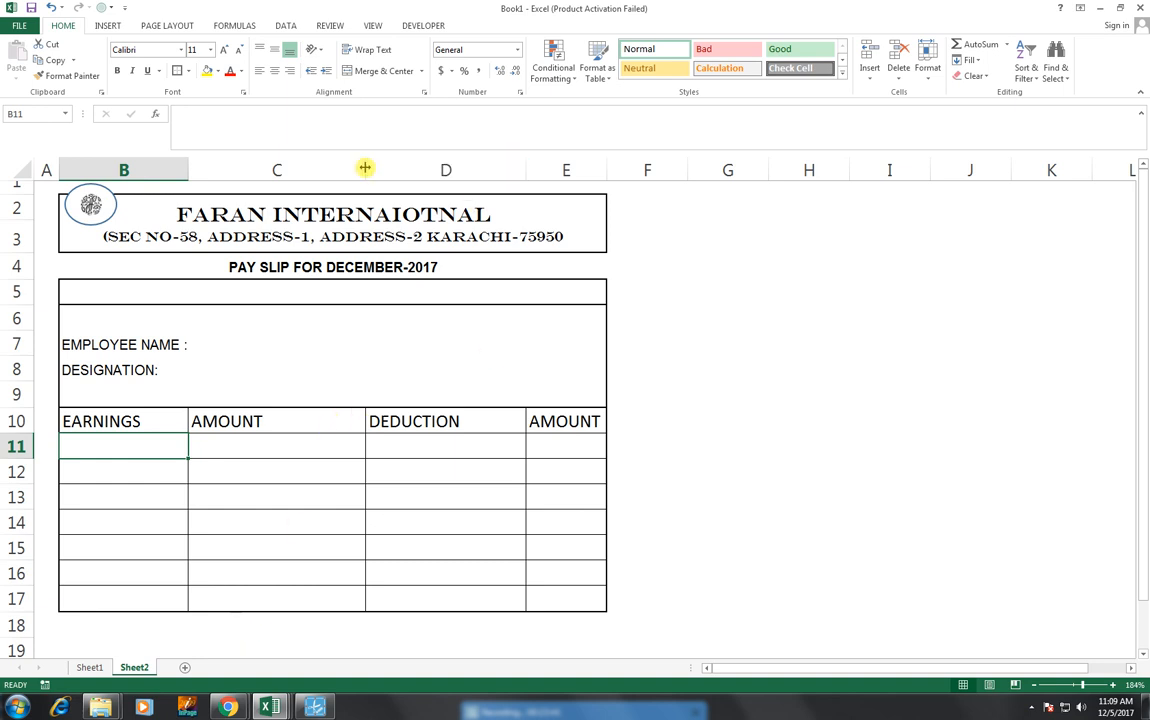
# - Widen columns B, C and D of the pay slip slightly
pyautogui.moveTo(366, 168); pyautogui.dragTo(380, 169)
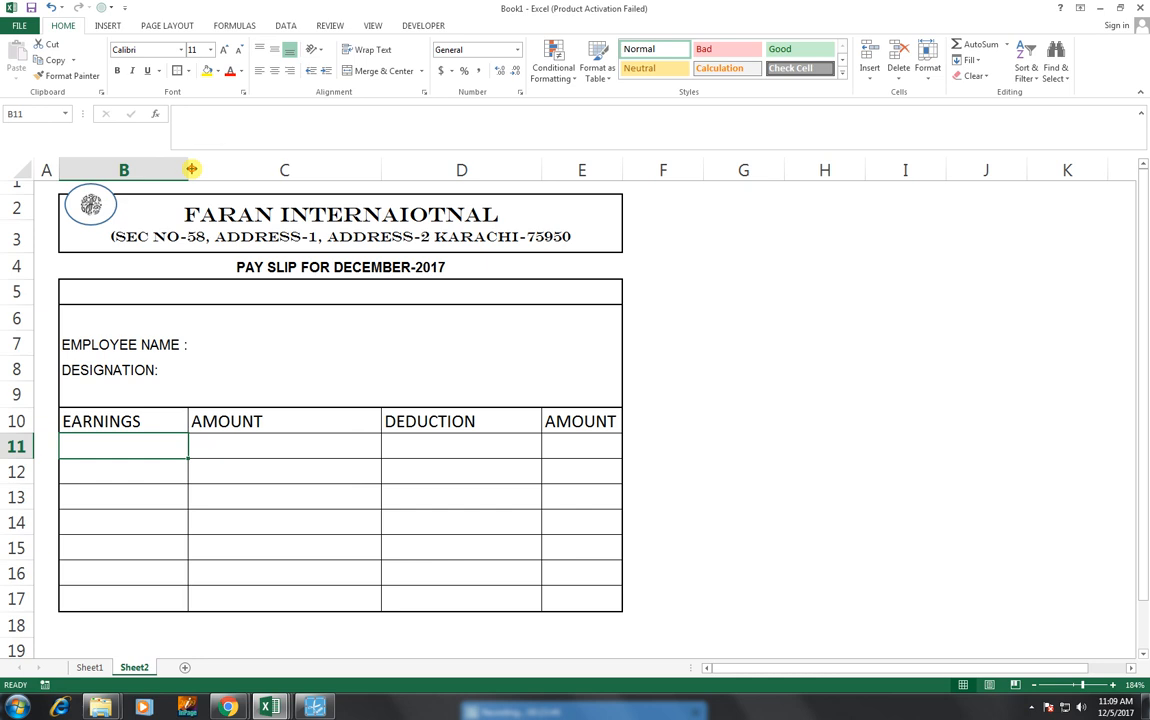
pyautogui.moveTo(188, 169); pyautogui.dragTo(205, 169)
pyautogui.moveTo(560, 169); pyautogui.dragTo(576, 168)
# - Center the AMOUNT and DEDUCTION headings in C10:D10
pyautogui.click(274, 424)
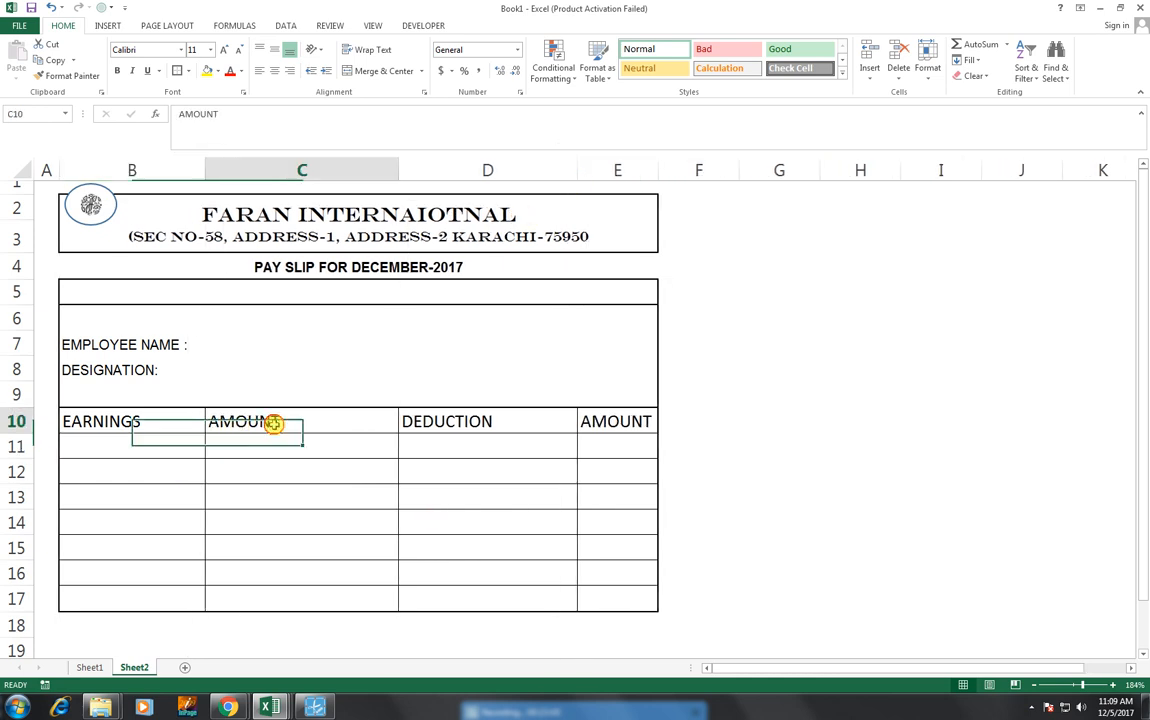
pyautogui.moveTo(278, 421); pyautogui.dragTo(352, 426)
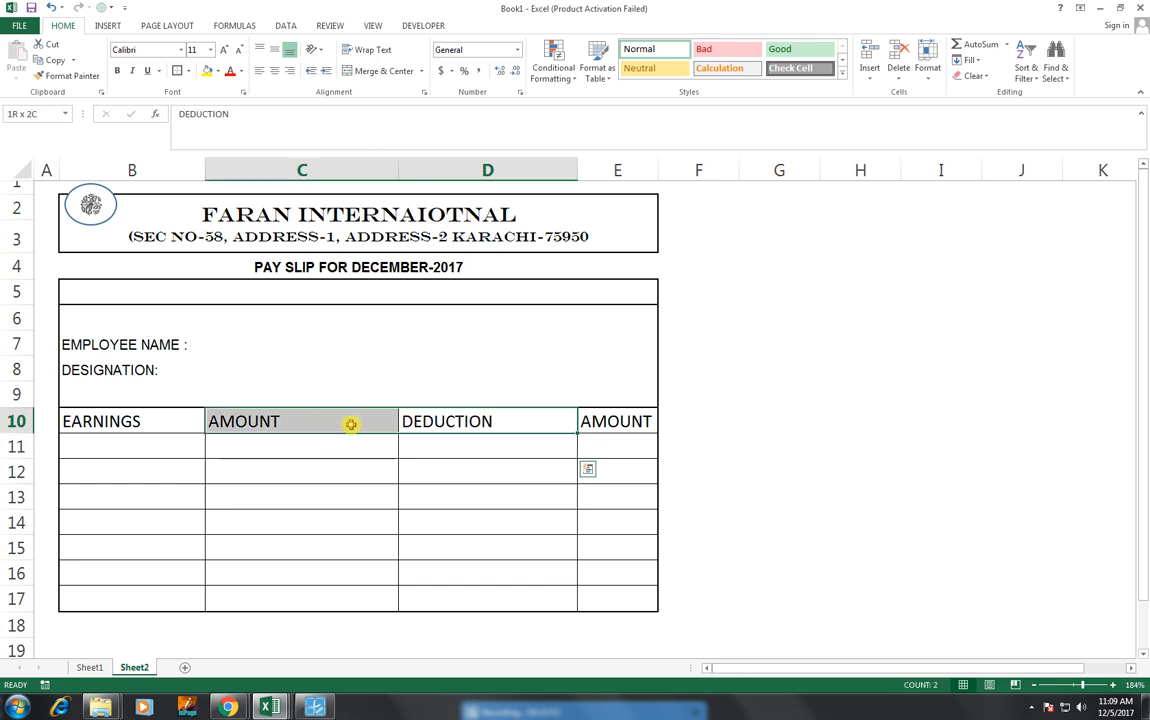
pyautogui.click(274, 70)
pyautogui.click(372, 465)
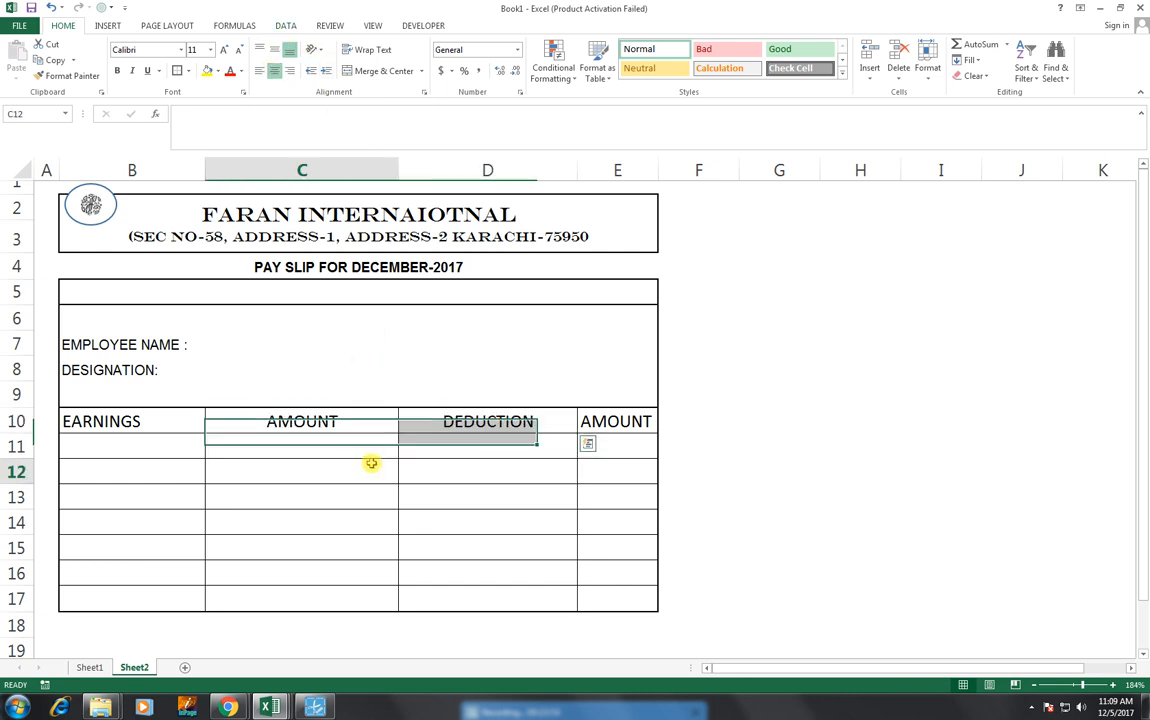
pyautogui.click(135, 439)
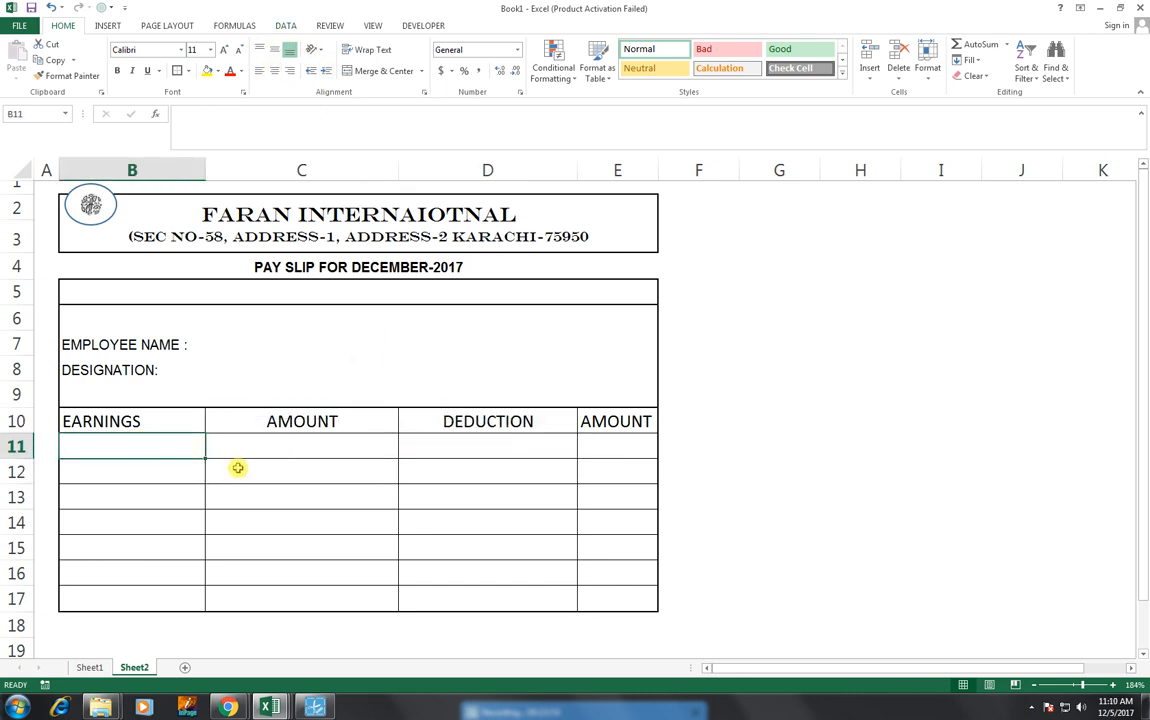
# - Format the headings in B10:E10 as bold Arial, size 10
pyautogui.moveTo(190, 424); pyautogui.dragTo(618, 421)
pyautogui.click(117, 70)
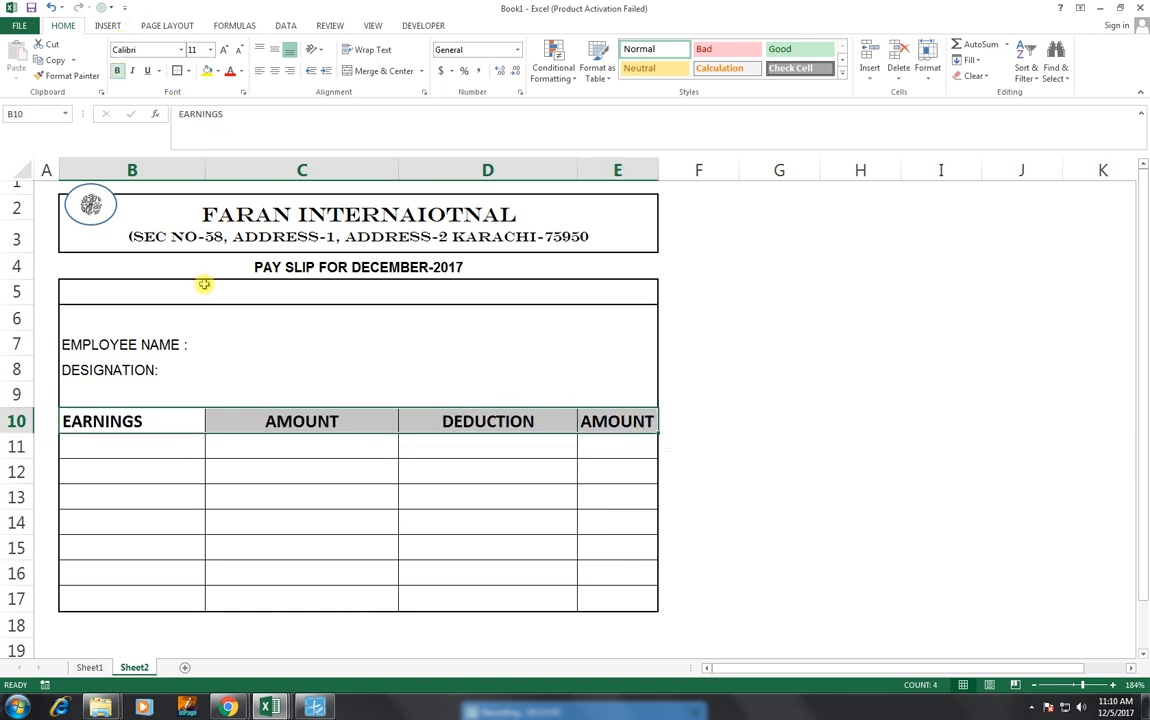
pyautogui.click(181, 49)
pyautogui.click(186, 263)
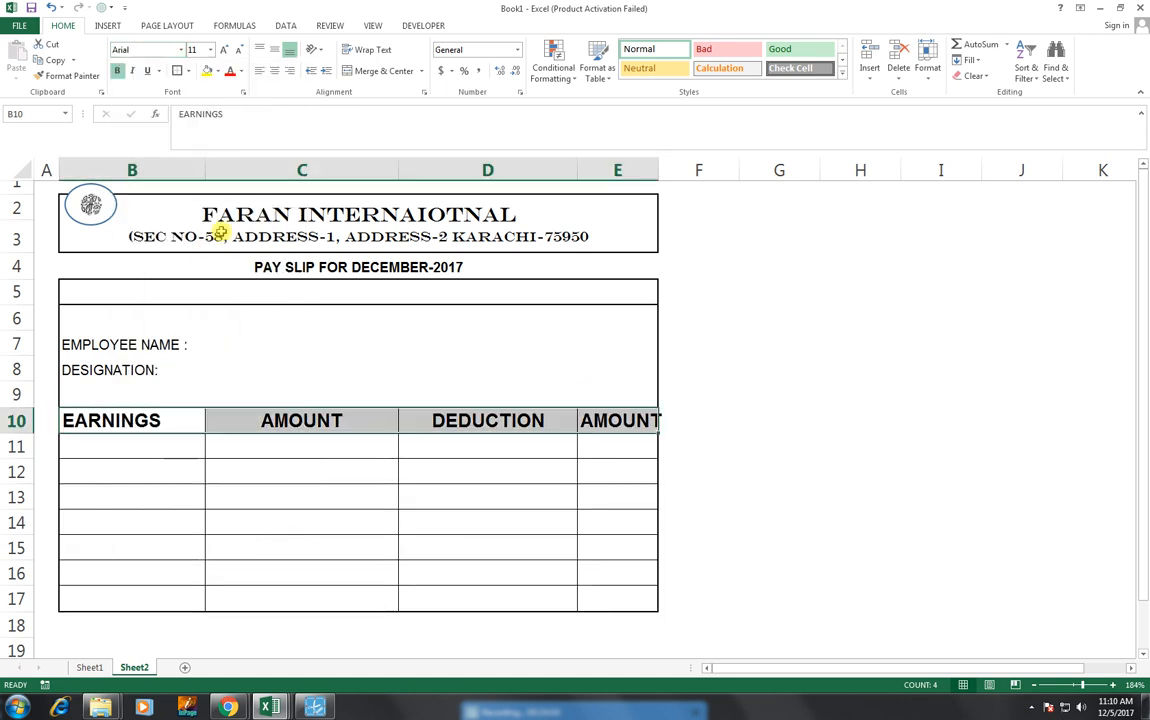
pyautogui.click(237, 51)
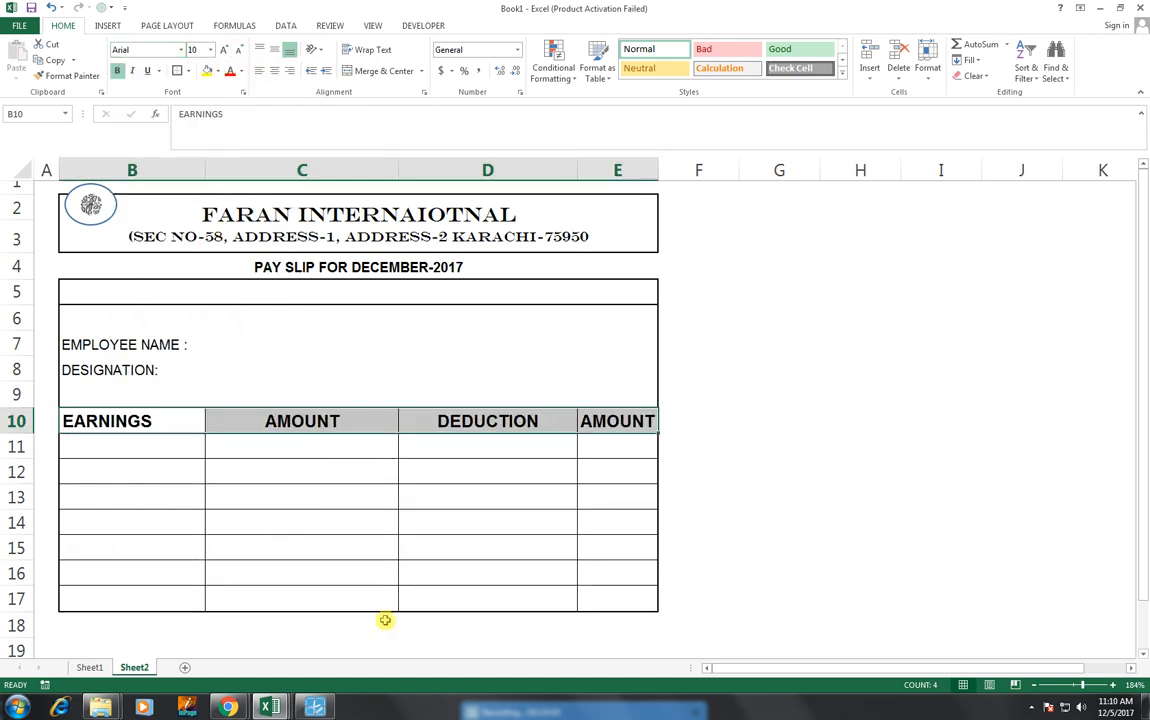
pyautogui.click(340, 646)
# - Widen column B a little more and enter BASIC as the first earnings item in B11
pyautogui.click(133, 444)
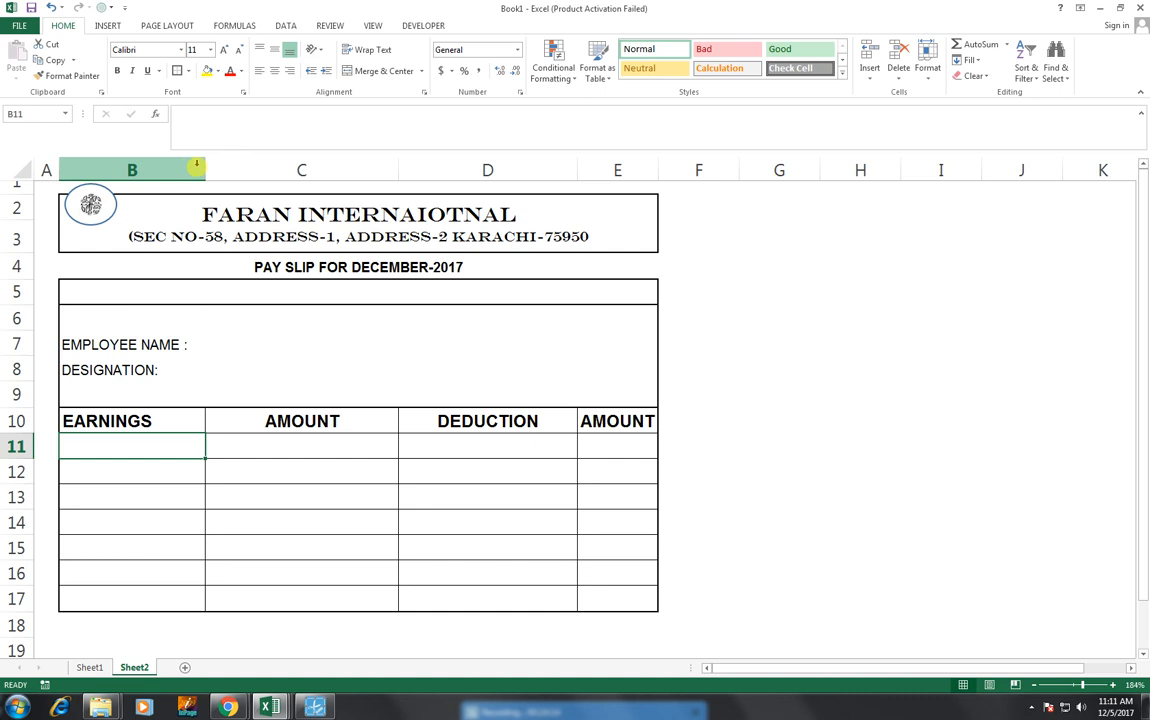
pyautogui.moveTo(206, 169); pyautogui.dragTo(218, 169)
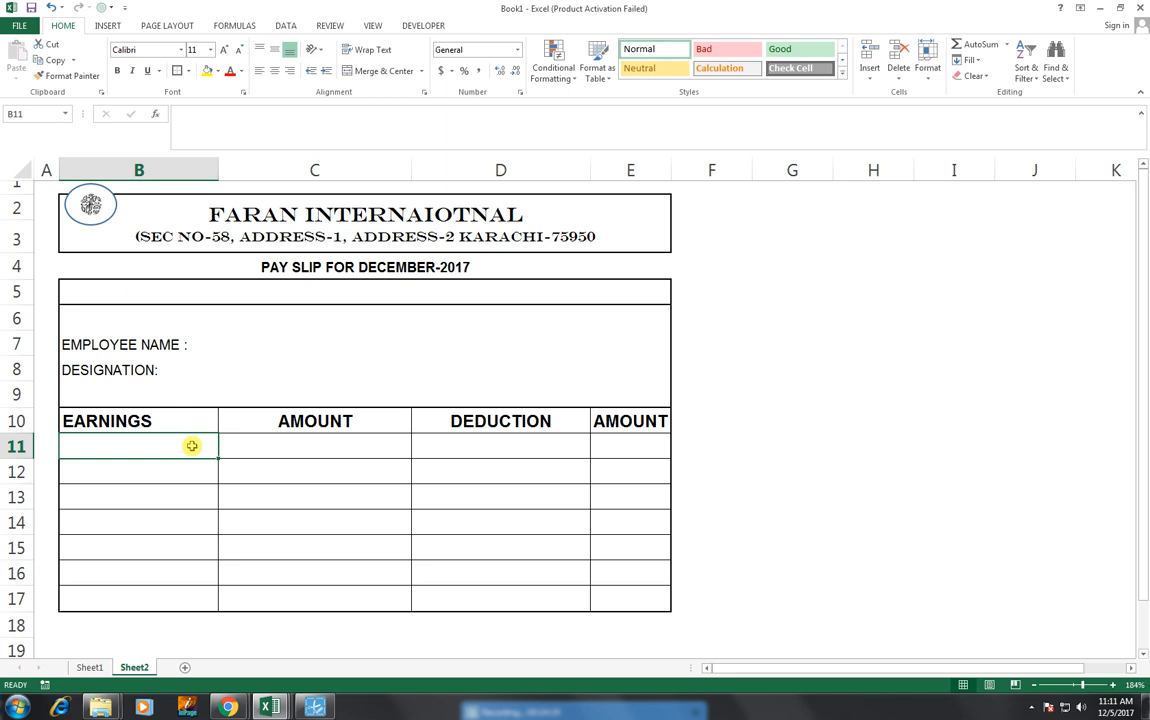
pyautogui.write('BSIC')
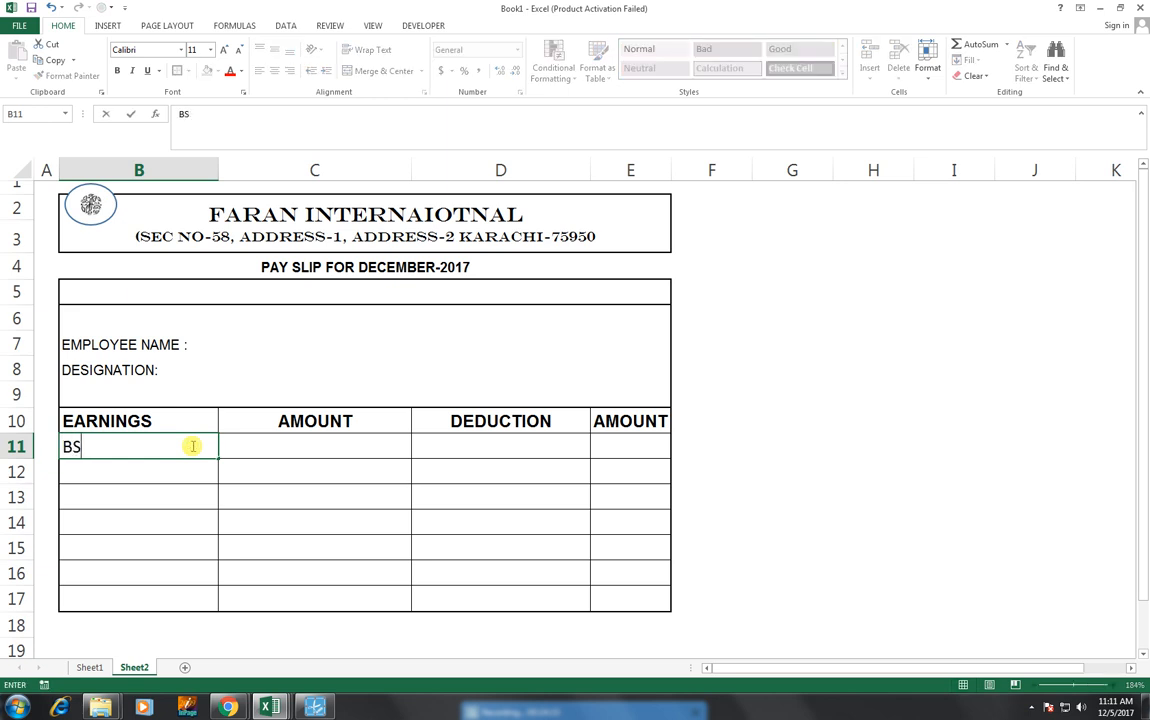
pyautogui.press('BackSpace')
pyautogui.press('BackSpace')
pyautogui.press('BackSpace')
pyautogui.write('BAIC')
pyautogui.press('BackSpace')
pyautogui.press('BackSpace')
pyautogui.write('SIC')
pyautogui.press('Return')
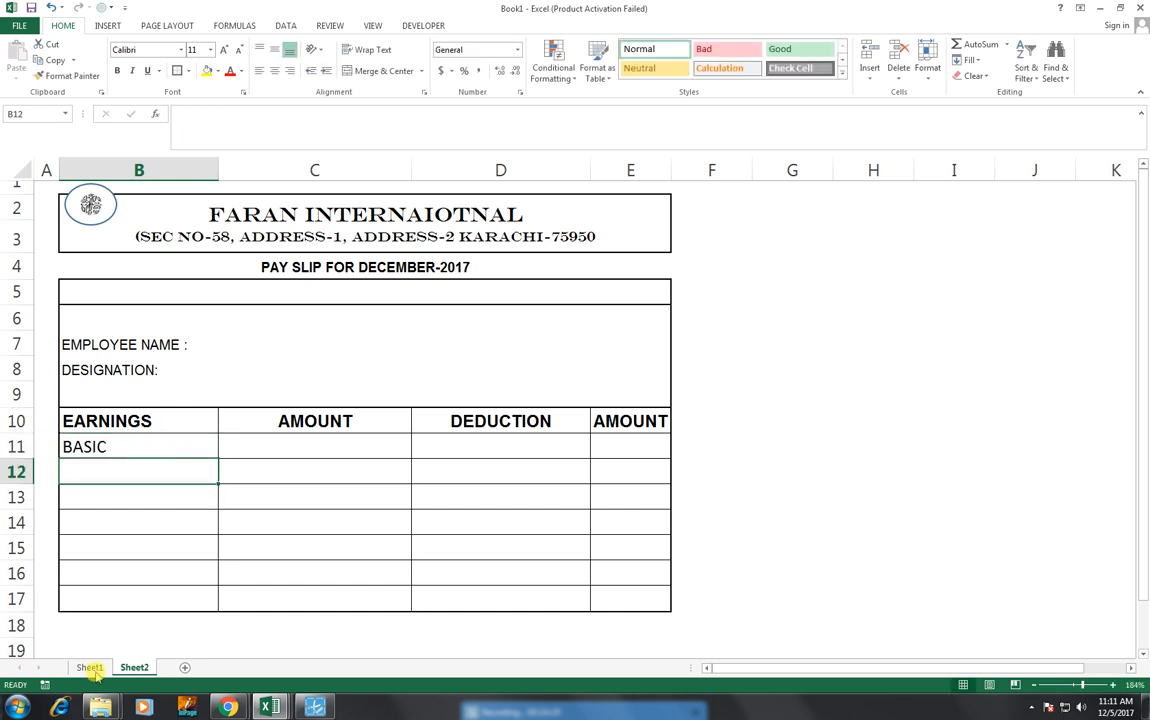
# - Check the earnings headings on Sheet1 and extend the label in Sheet2's B11 to BASIC SAL
pyautogui.hotkey('ctrl', 'pageup')
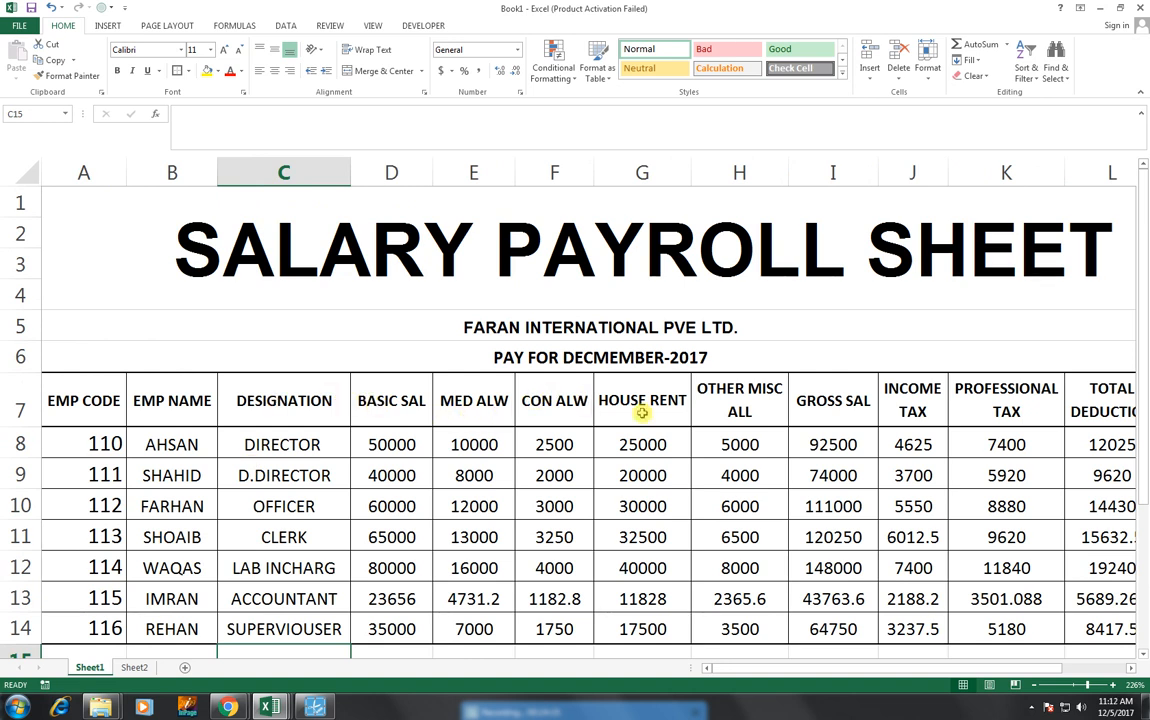
pyautogui.click(136, 667)
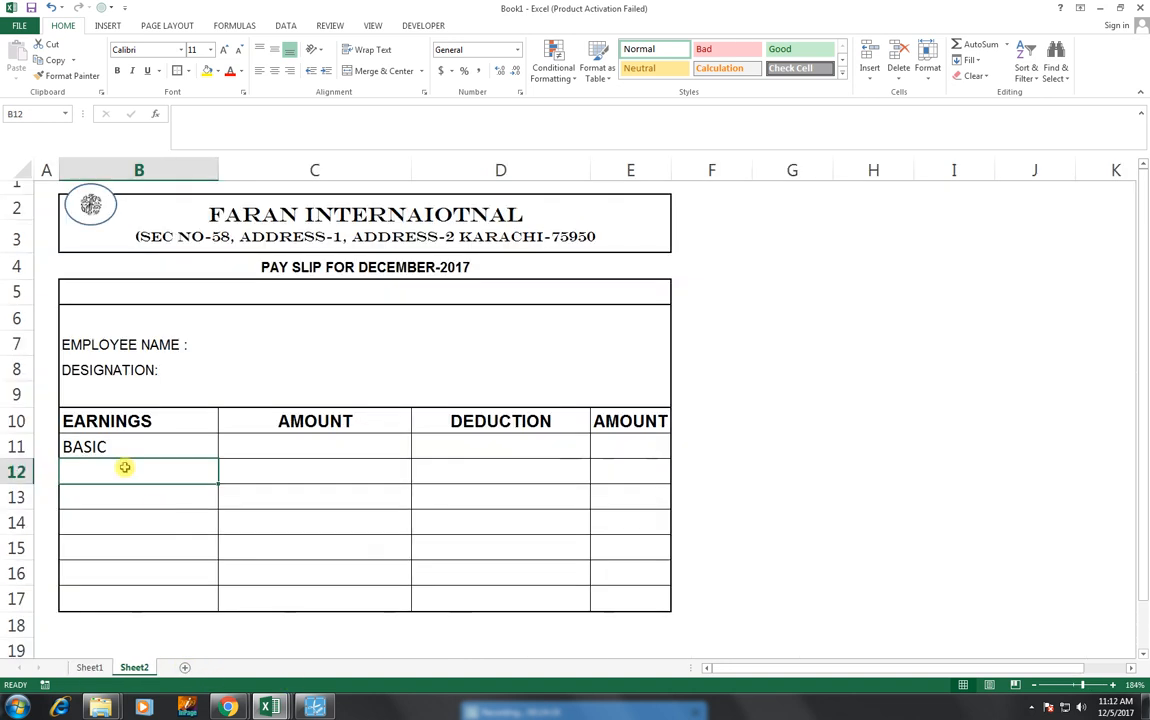
pyautogui.click(127, 446)
pyautogui.press('F2')
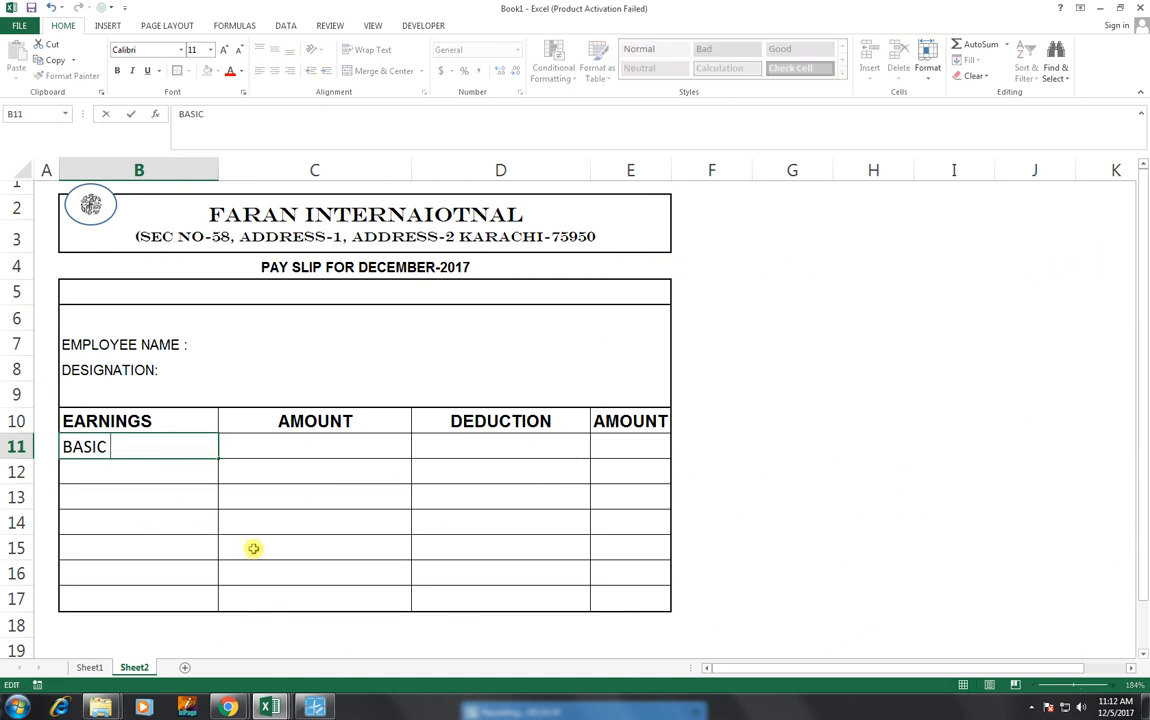
pyautogui.write('SAL')
pyautogui.press('Return')
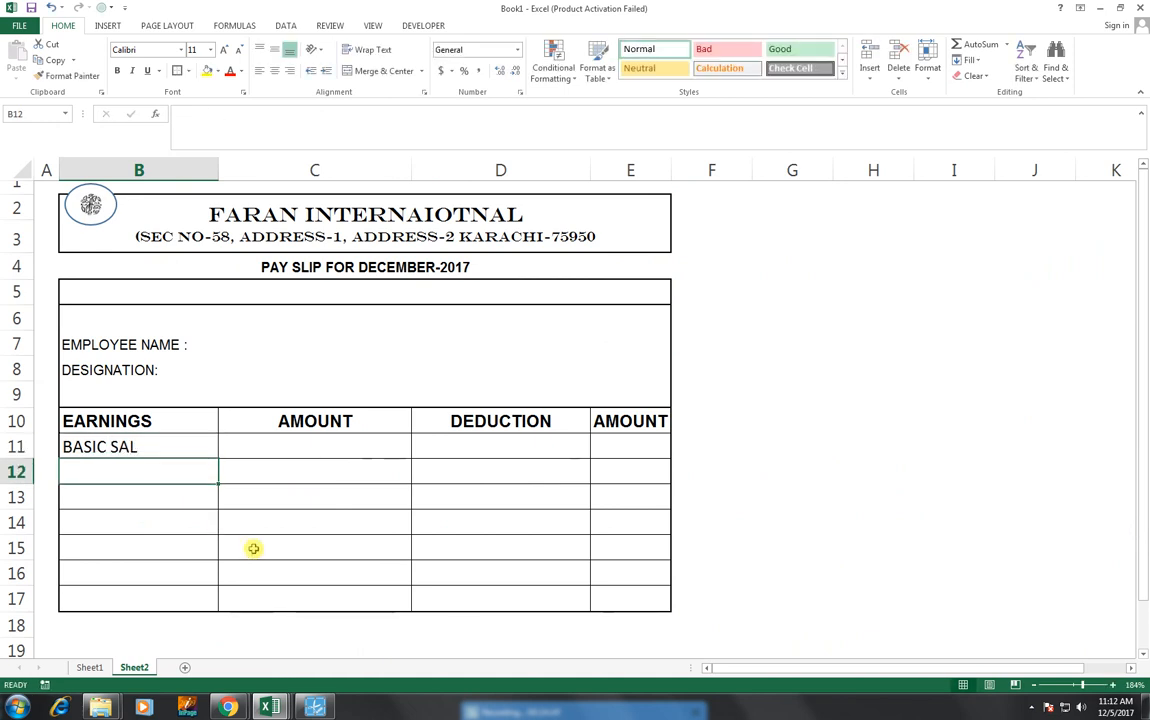
# - Enter MED ALW as the second earnings item in B12
pyautogui.write('MED ALE')
pyautogui.press('Return')
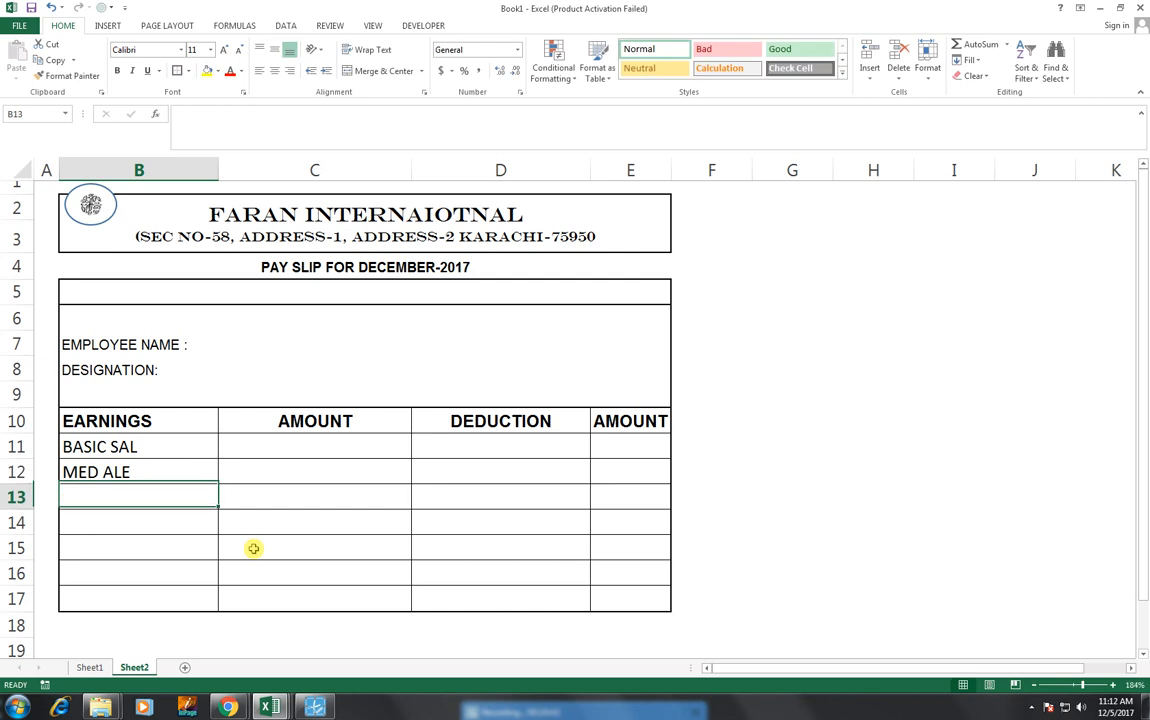
pyautogui.press('Up')
pyautogui.write('ALE')
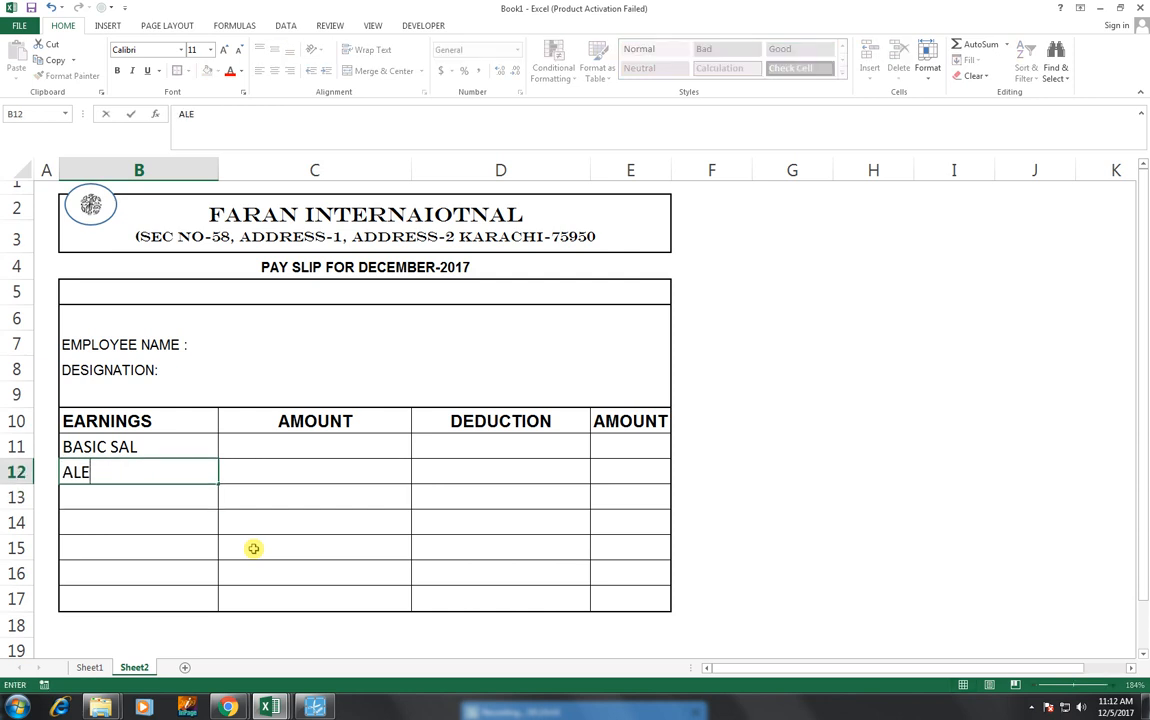
pyautogui.press('BackSpace')
pyautogui.press('BackSpace')
pyautogui.write('MED ALKW')
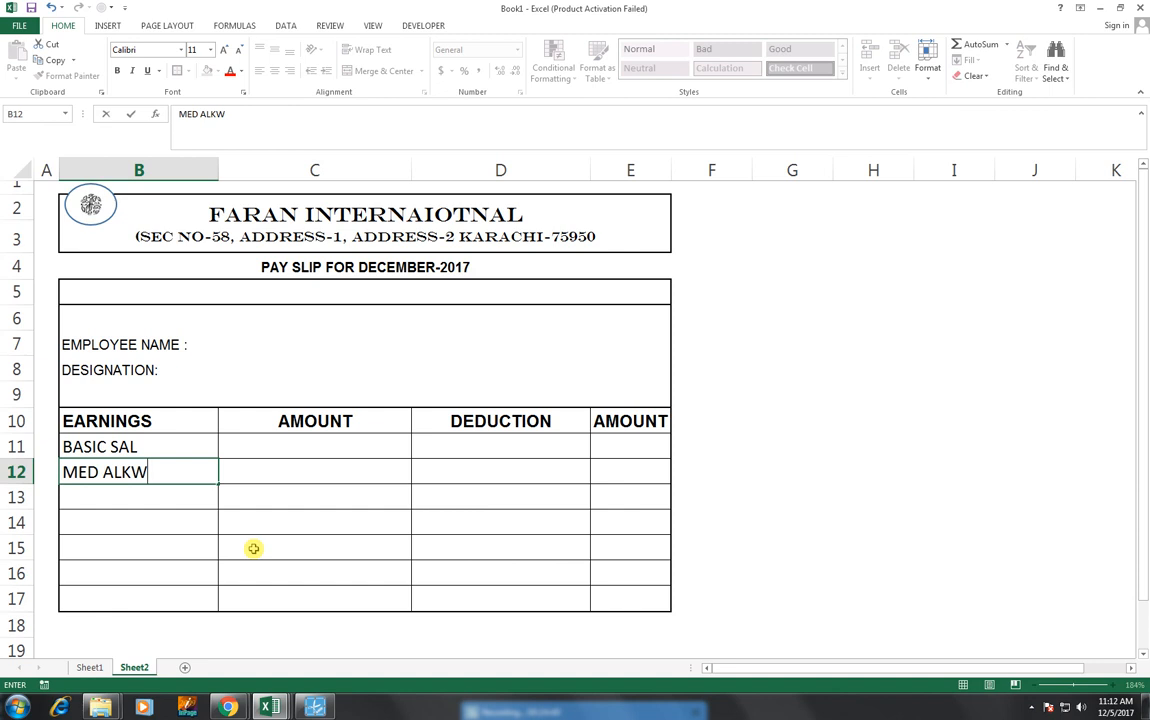
pyautogui.press('BackSpace')
pyautogui.press('BackSpace')
pyautogui.write('W')
pyautogui.press('Return')
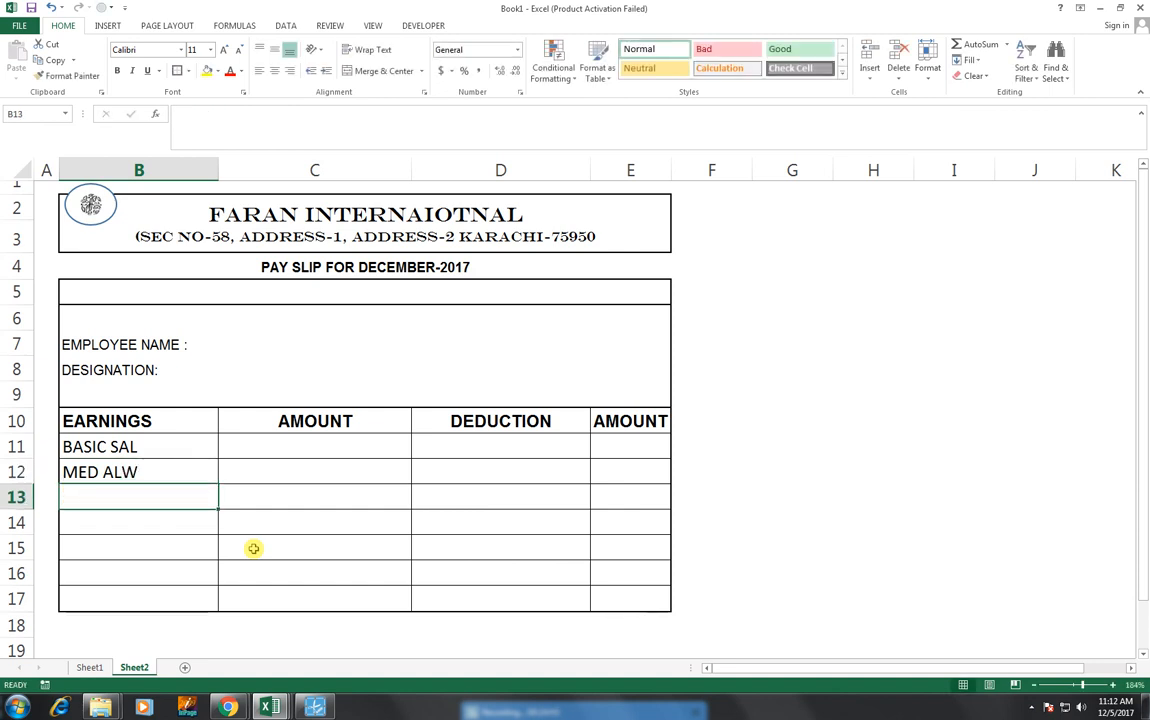
# - Fill B13:B16 with the labels CON ALW, HOUSE RENT, OTHER MISC ALL and TOTAL EARNINGS
pyautogui.write('CON ALW')
pyautogui.press('Return')
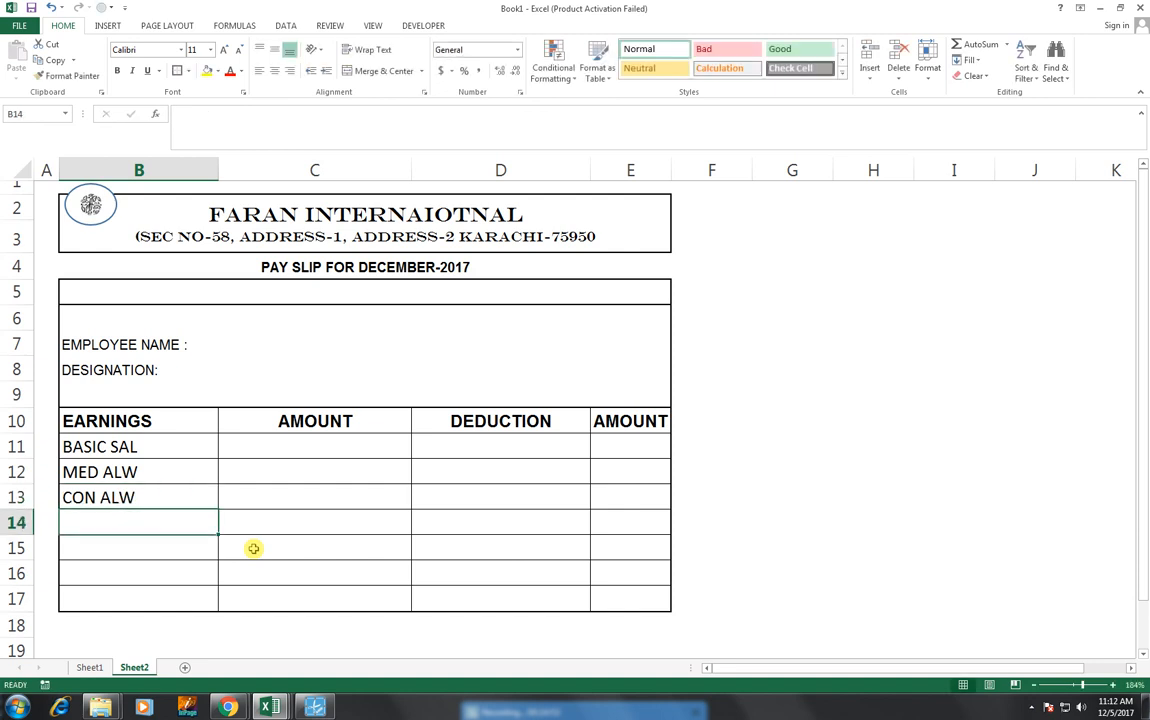
pyautogui.write('HOUSE RENT')
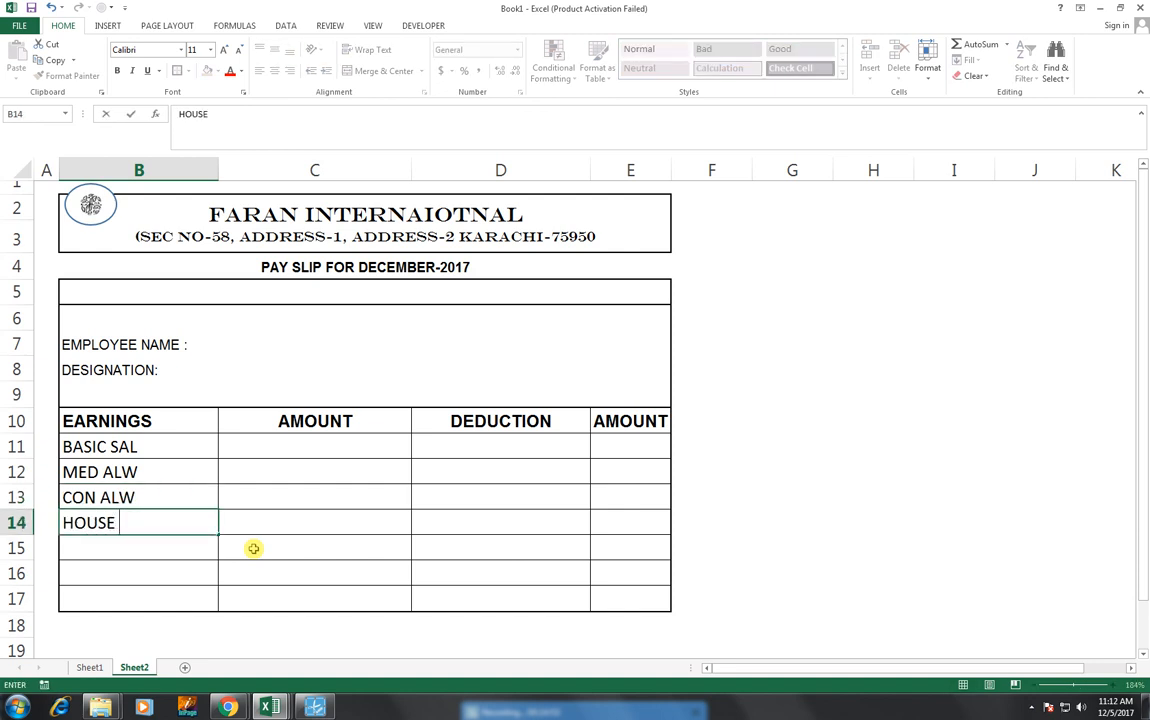
pyautogui.press('Return')
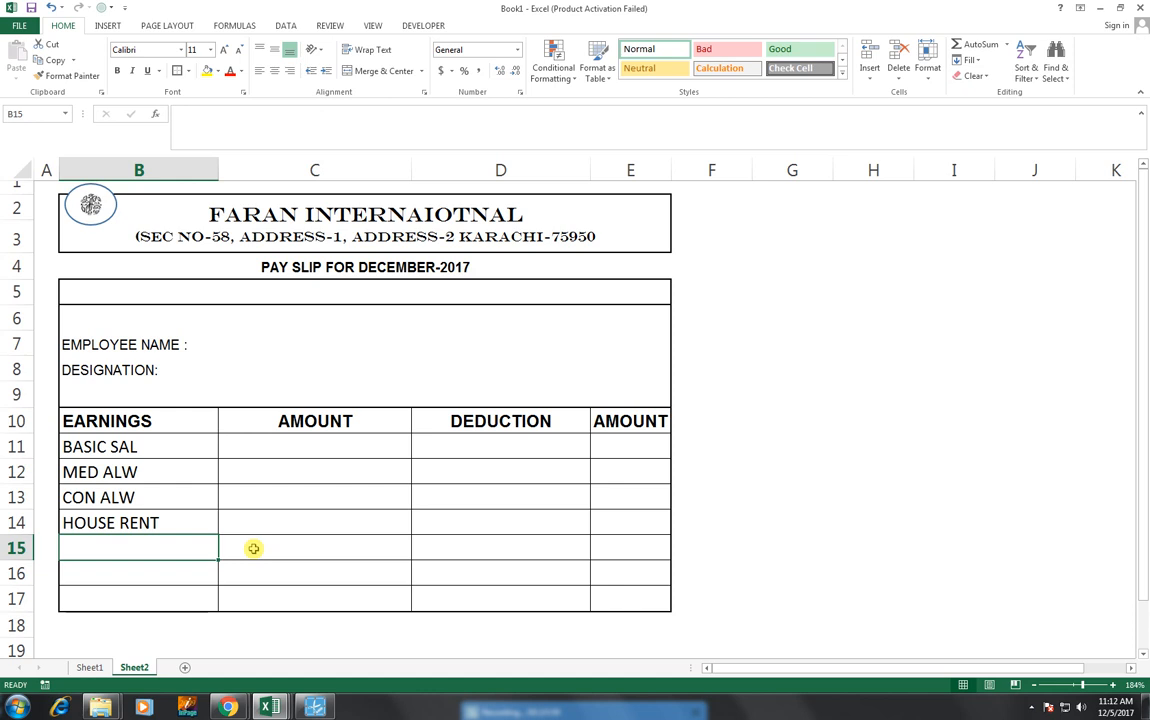
pyautogui.write('O')
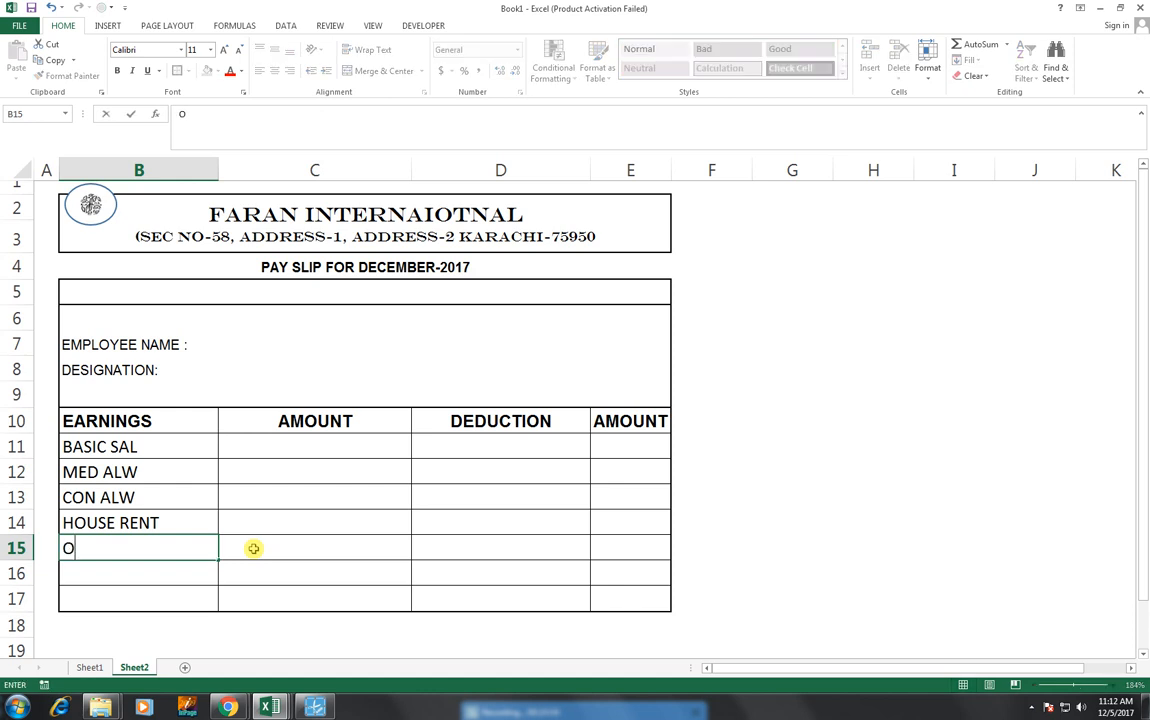
pyautogui.write('THER MIS')
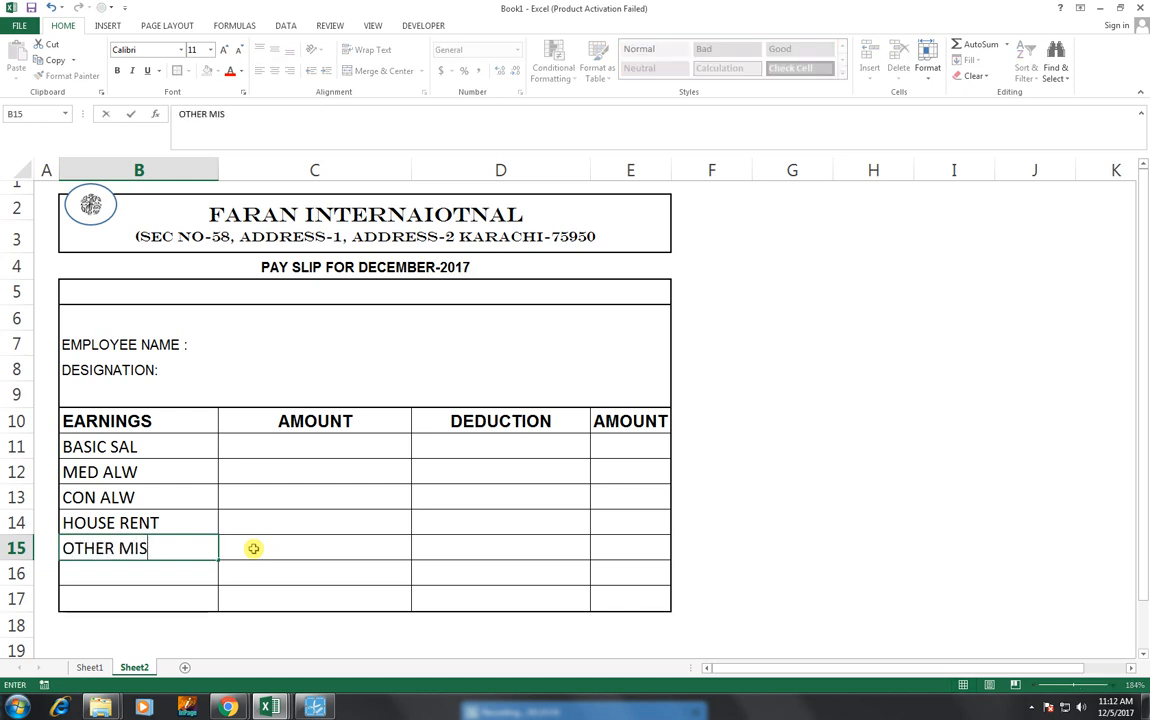
pyautogui.write('C ALL')
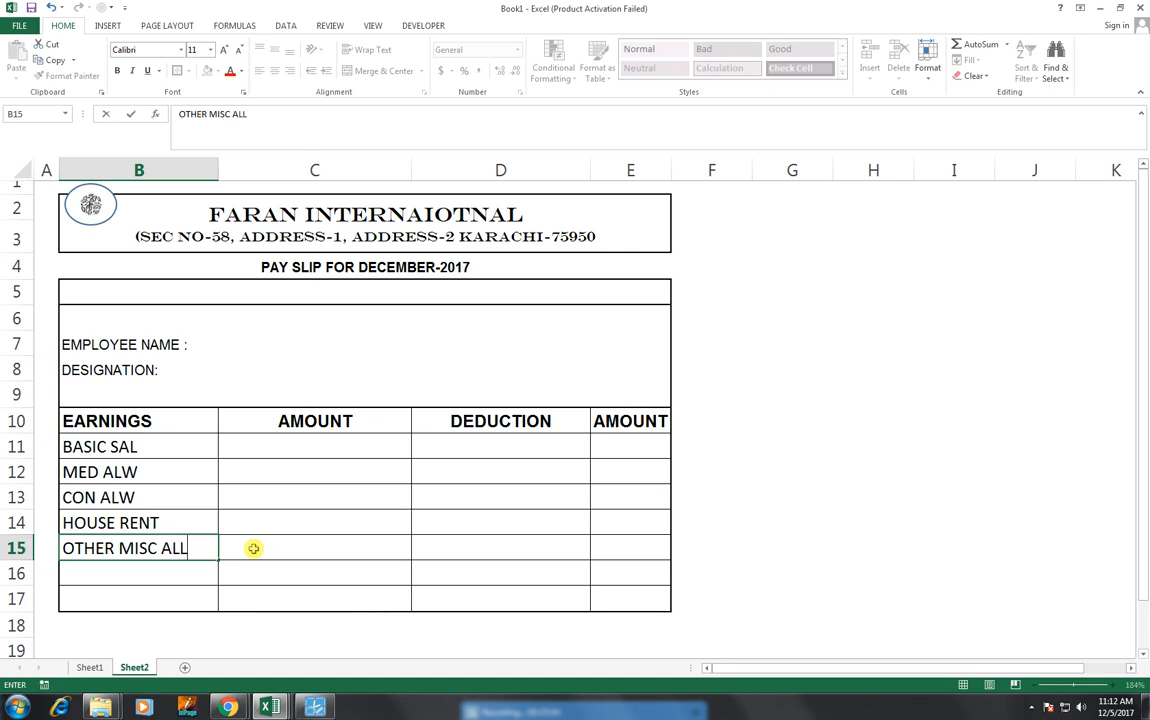
pyautogui.press('Return')
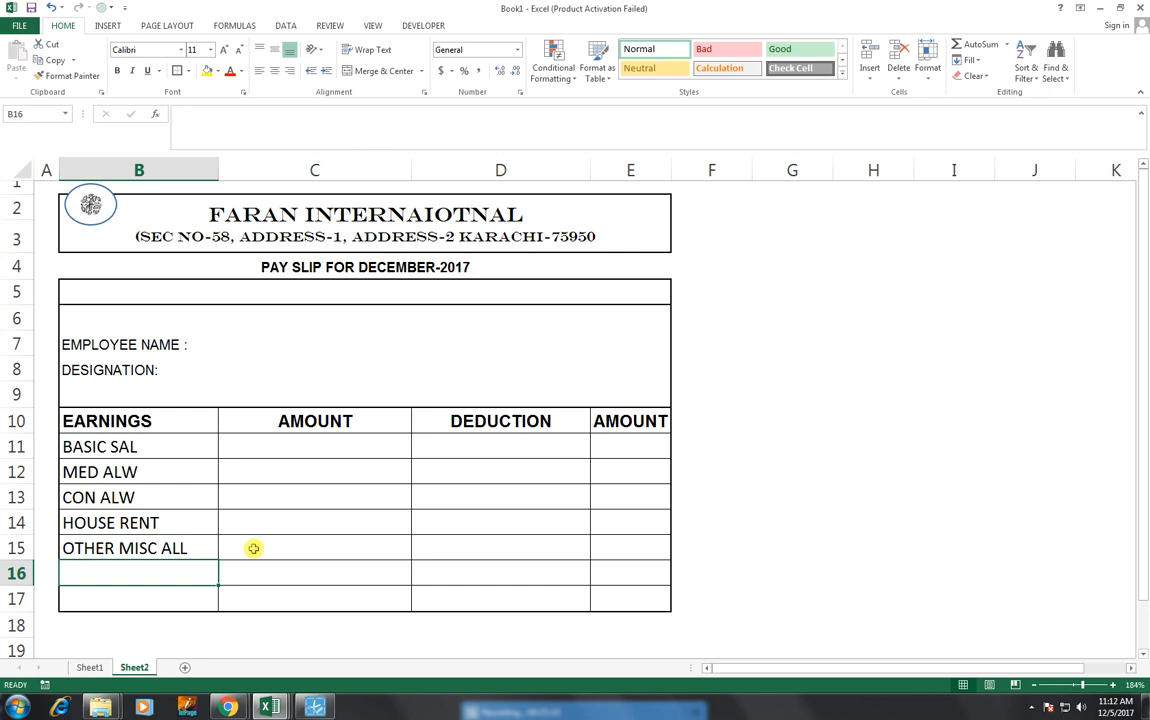
pyautogui.write('TOTAL')
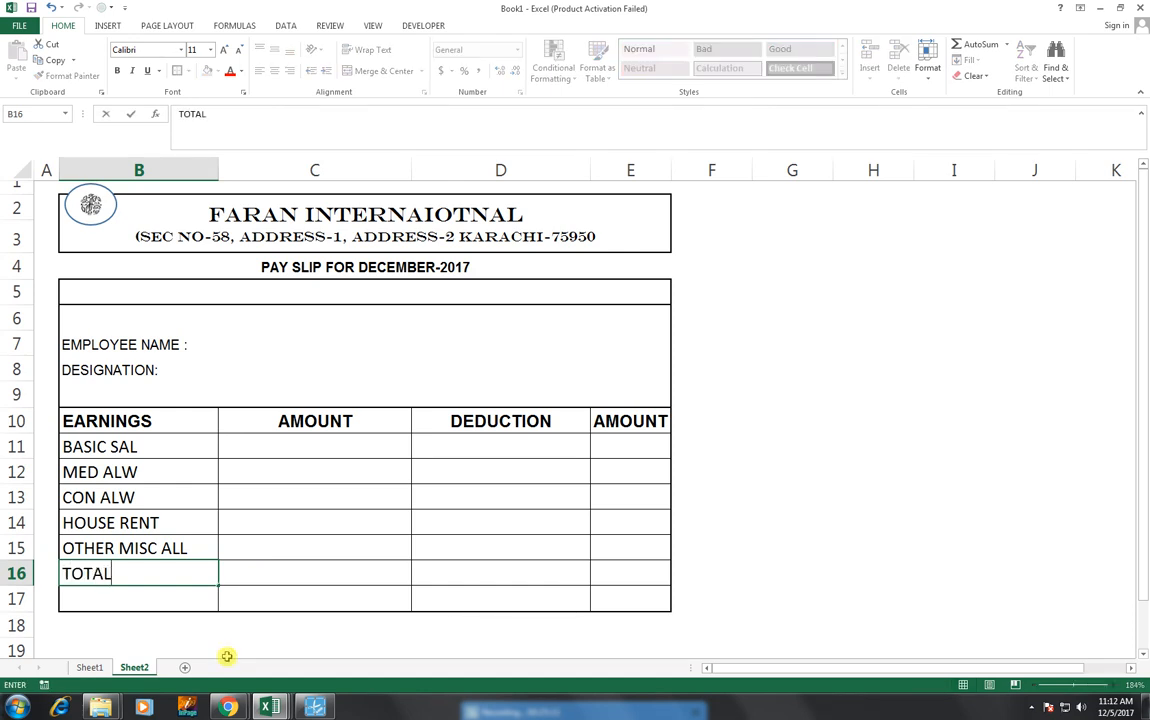
pyautogui.write(' EARNINGS')
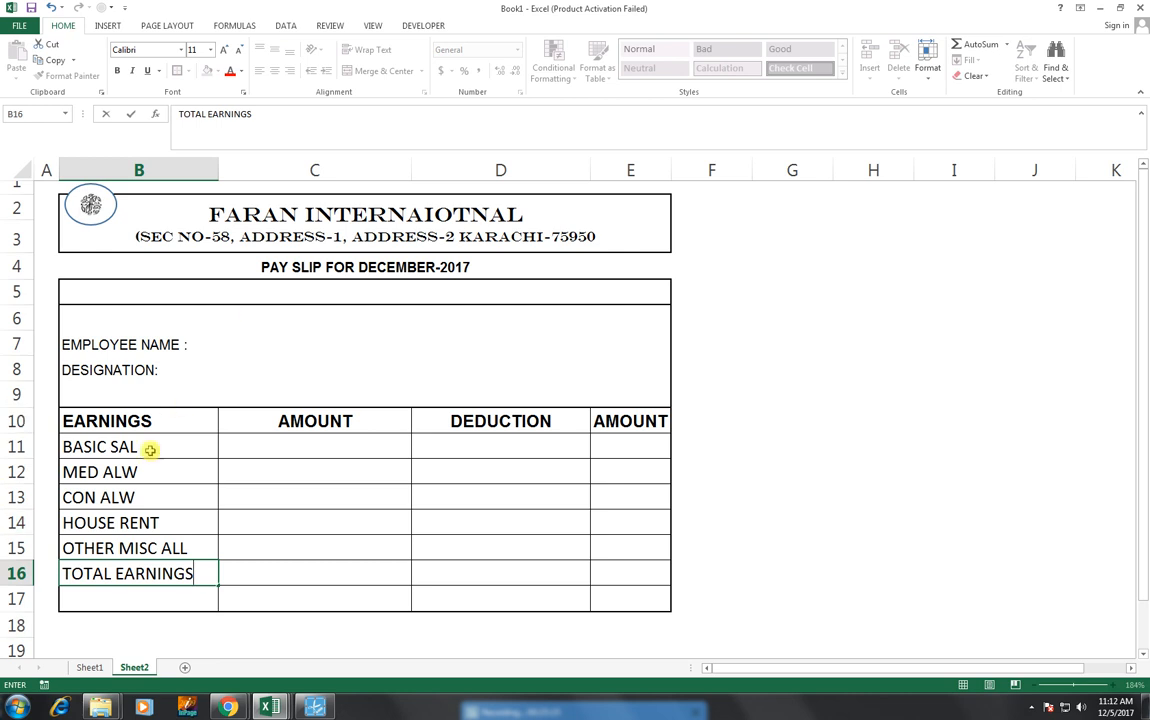
# - Set the earnings labels in B11:B15 to non-bold Arial and reduce their font size by three steps
pyautogui.moveTo(149, 449); pyautogui.dragTo(147, 553)
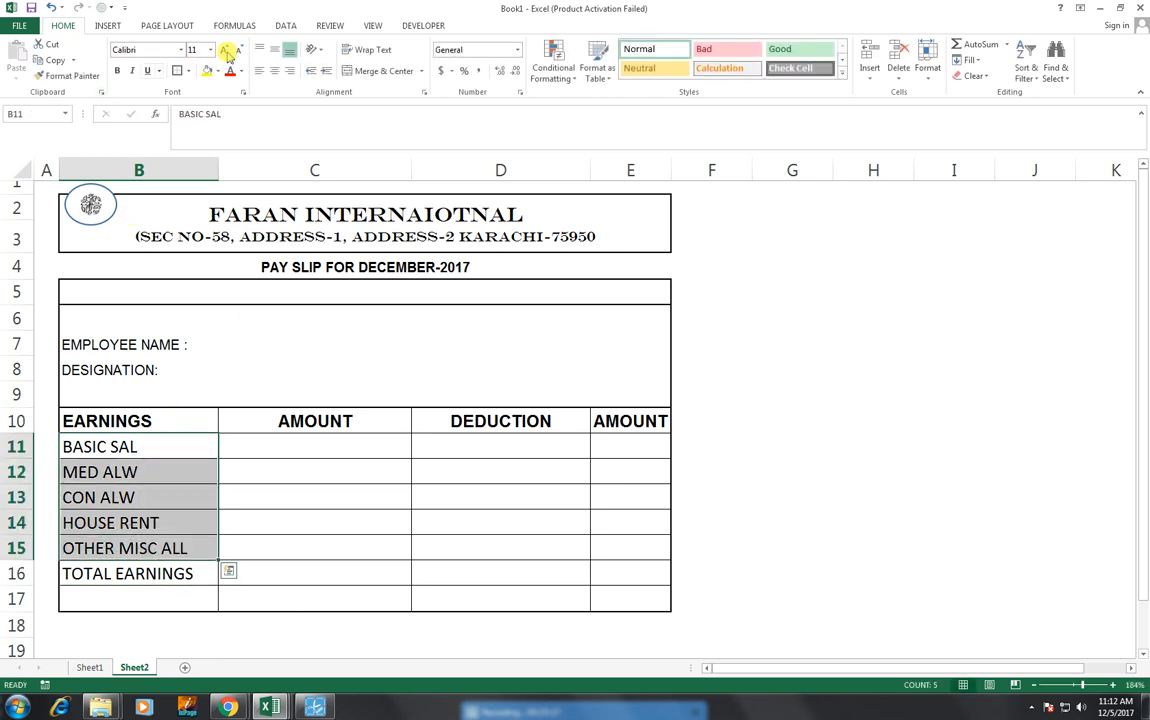
pyautogui.click(238, 50)
pyautogui.click(238, 50)
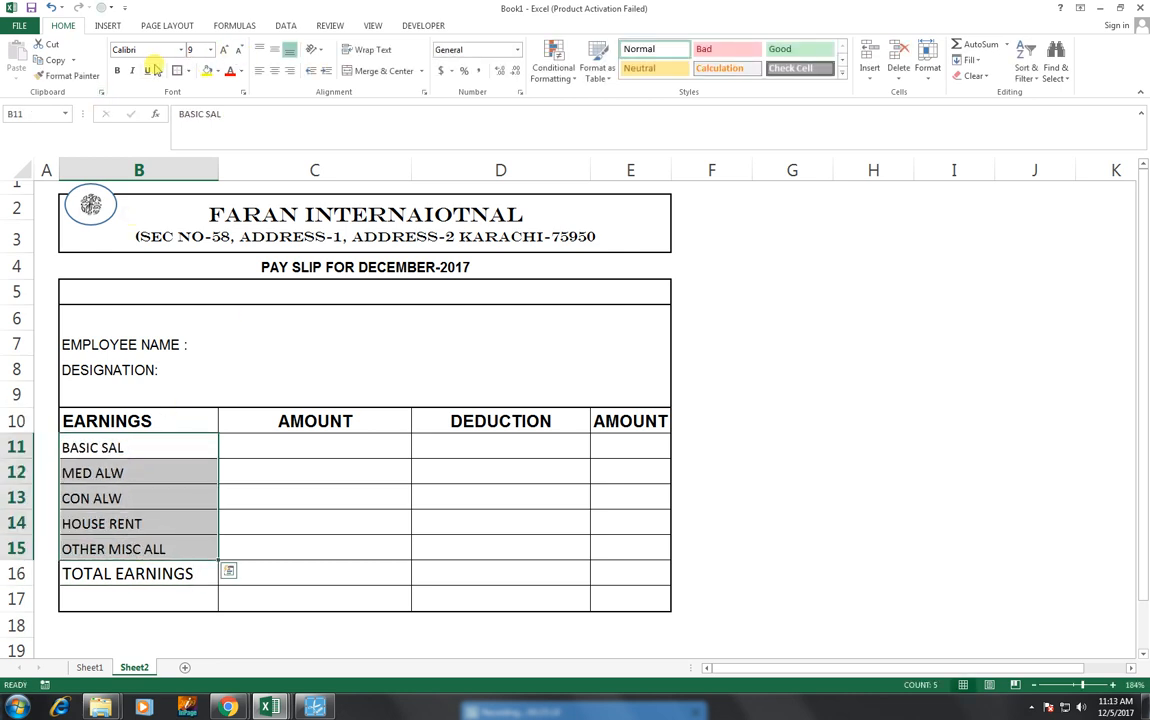
pyautogui.click(117, 70)
pyautogui.click(117, 70)
pyautogui.click(181, 49)
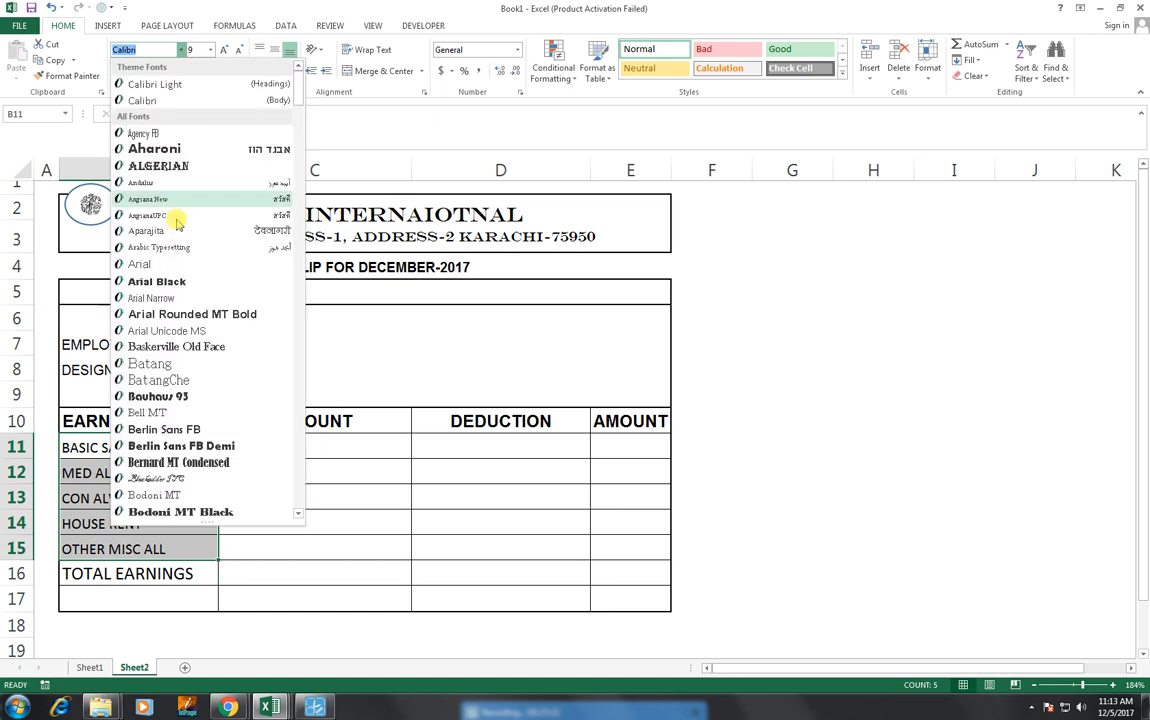
pyautogui.click(172, 264)
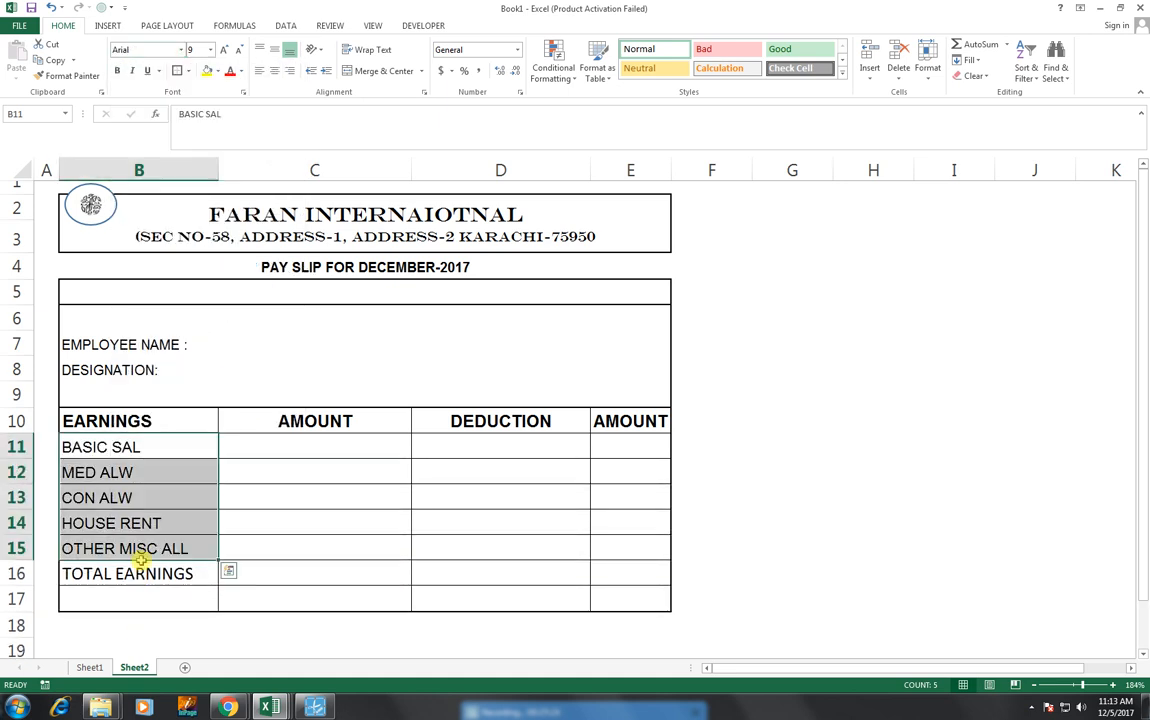
pyautogui.click(238, 50)
# - Make the TOTAL EARNINGS label in B16 bold
pyautogui.click(148, 573)
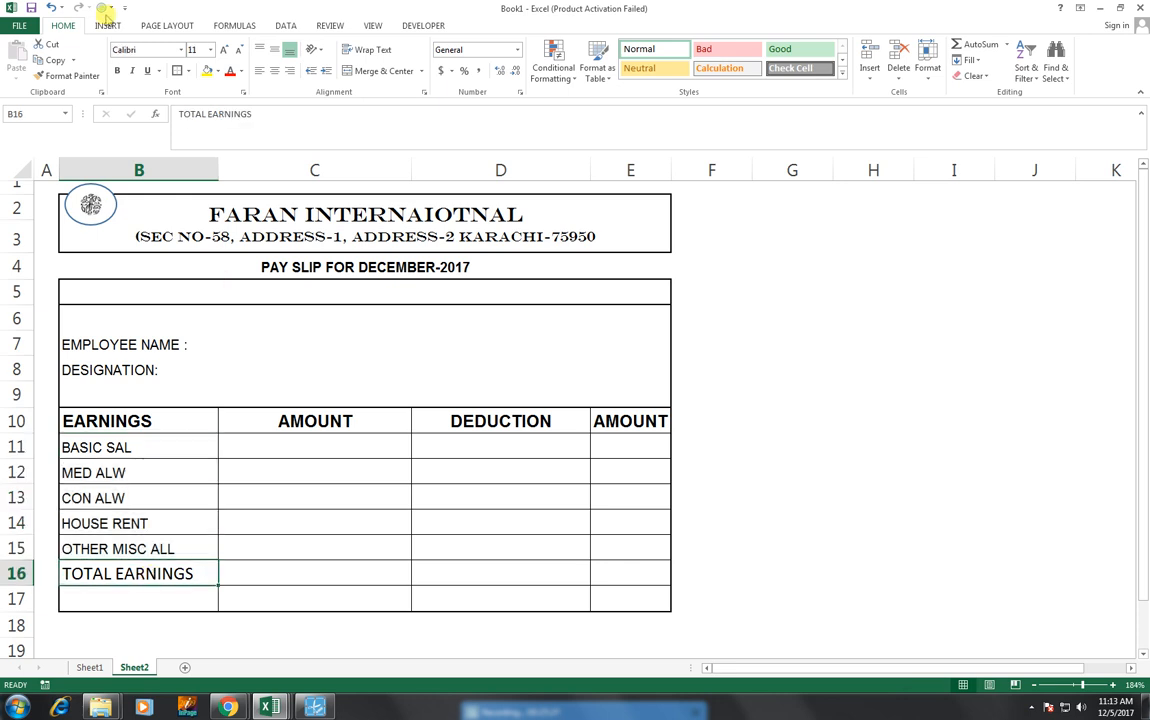
pyautogui.click(117, 70)
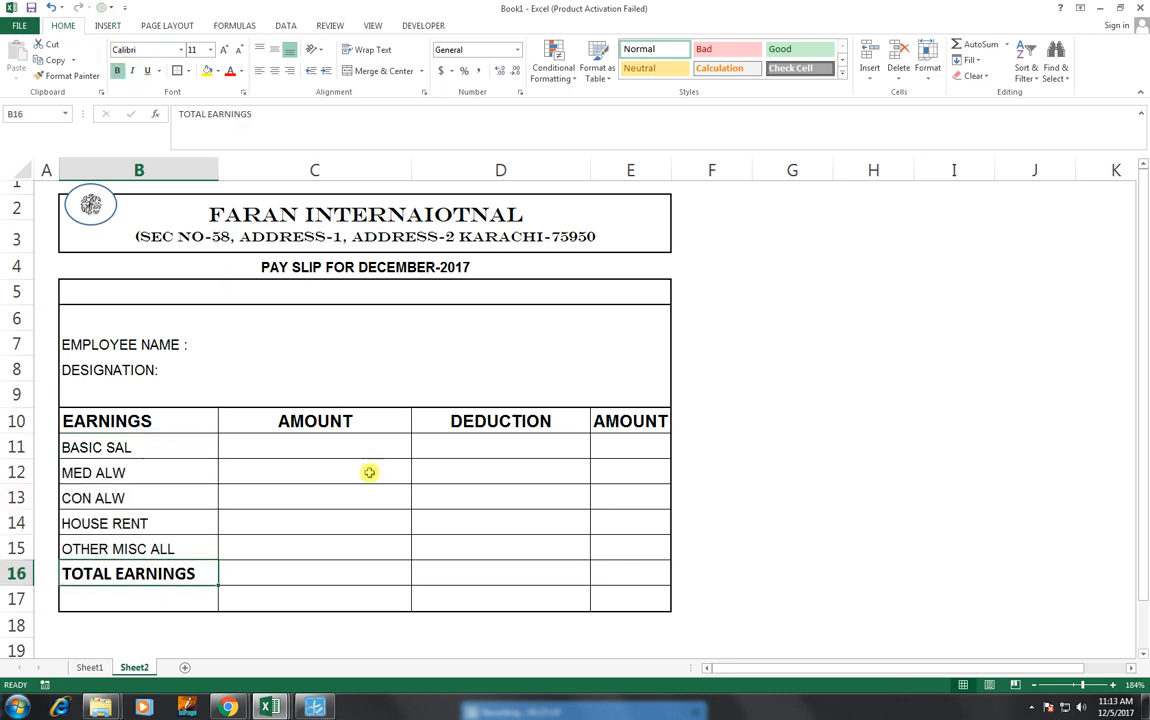
pyautogui.click(278, 520)
# - Start a VLOOKUP formula in C7 beside EMPLOYEE NAME, with B5 as the lookup value
pyautogui.click(239, 343)
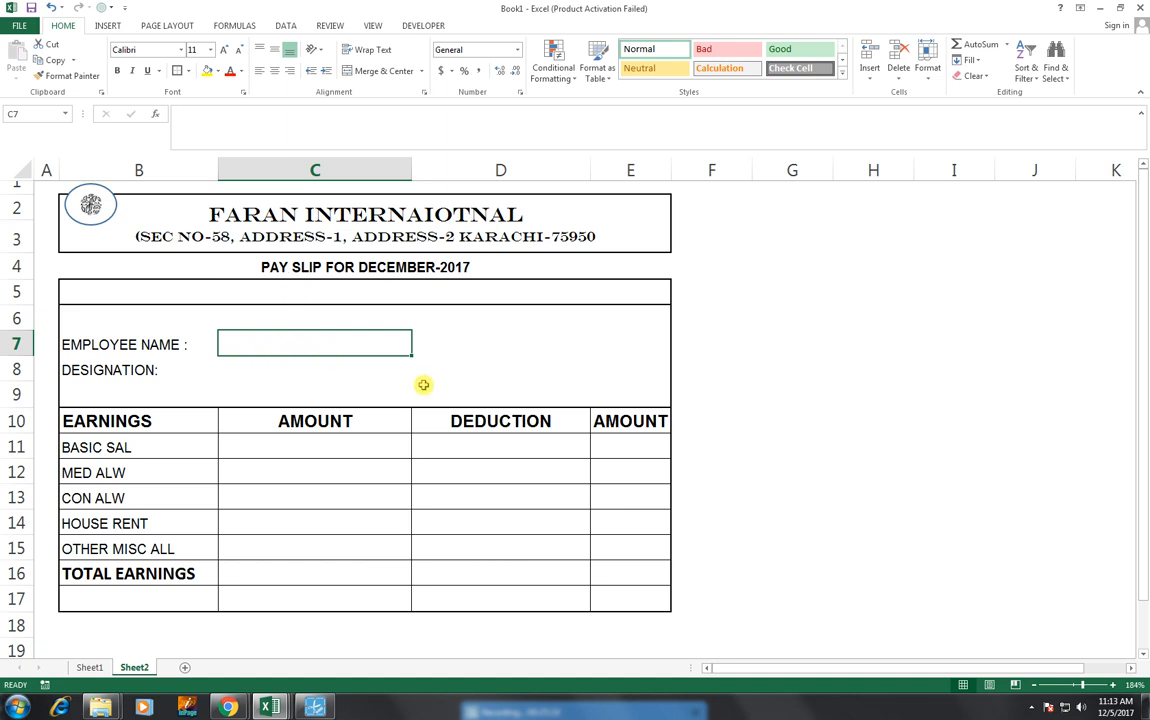
pyautogui.write('=VLO')
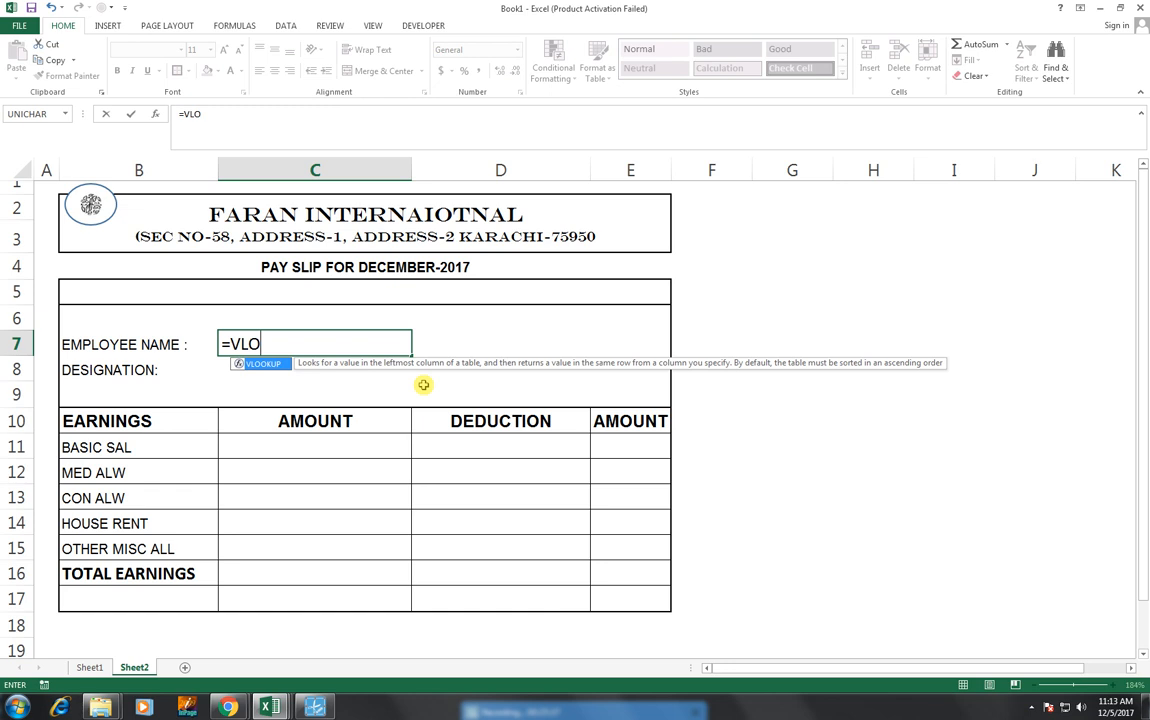
pyautogui.press('Tab')
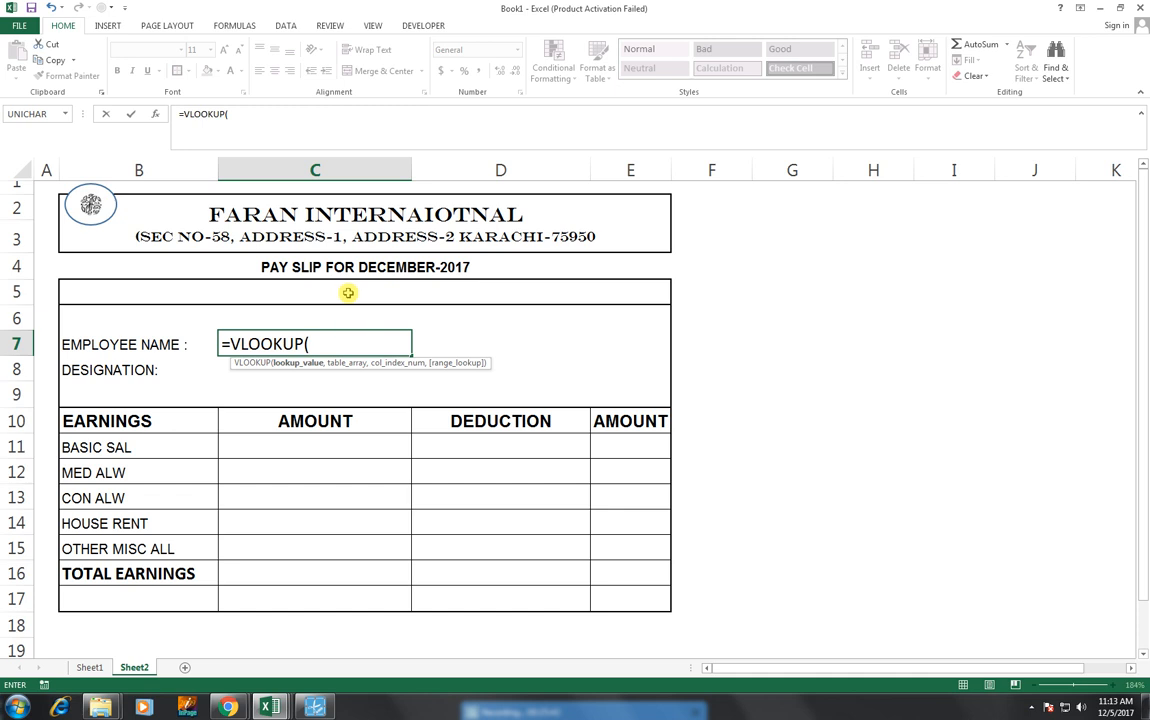
pyautogui.click(348, 292)
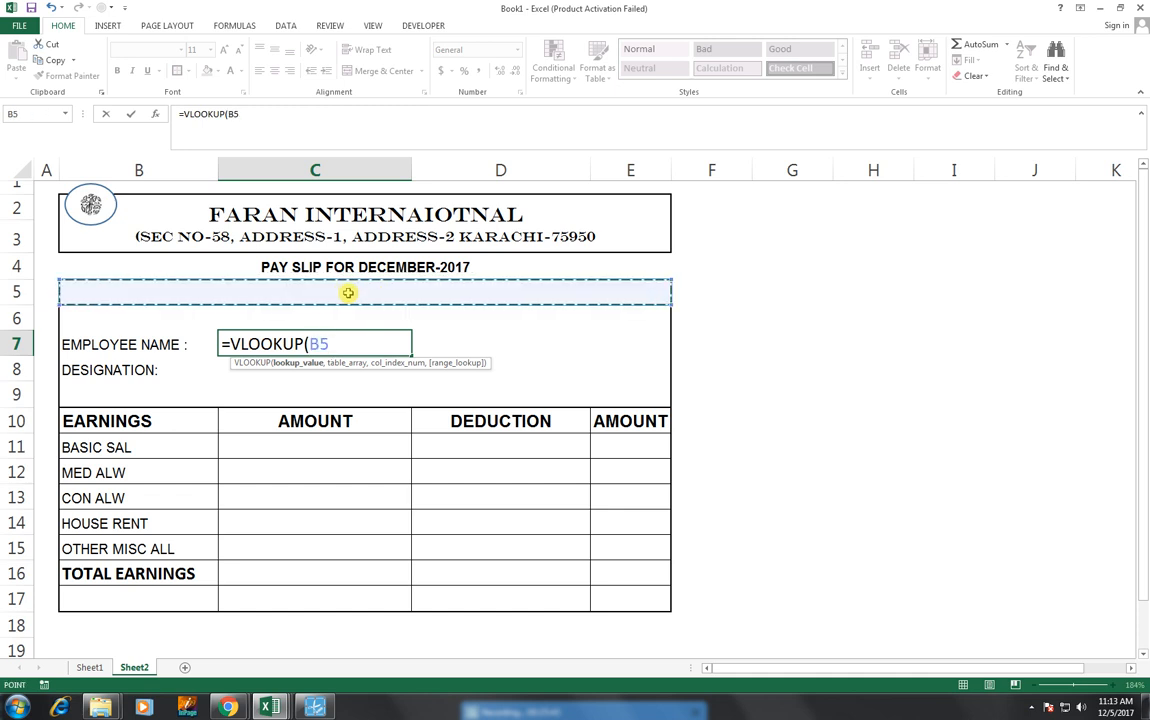
pyautogui.write(',')
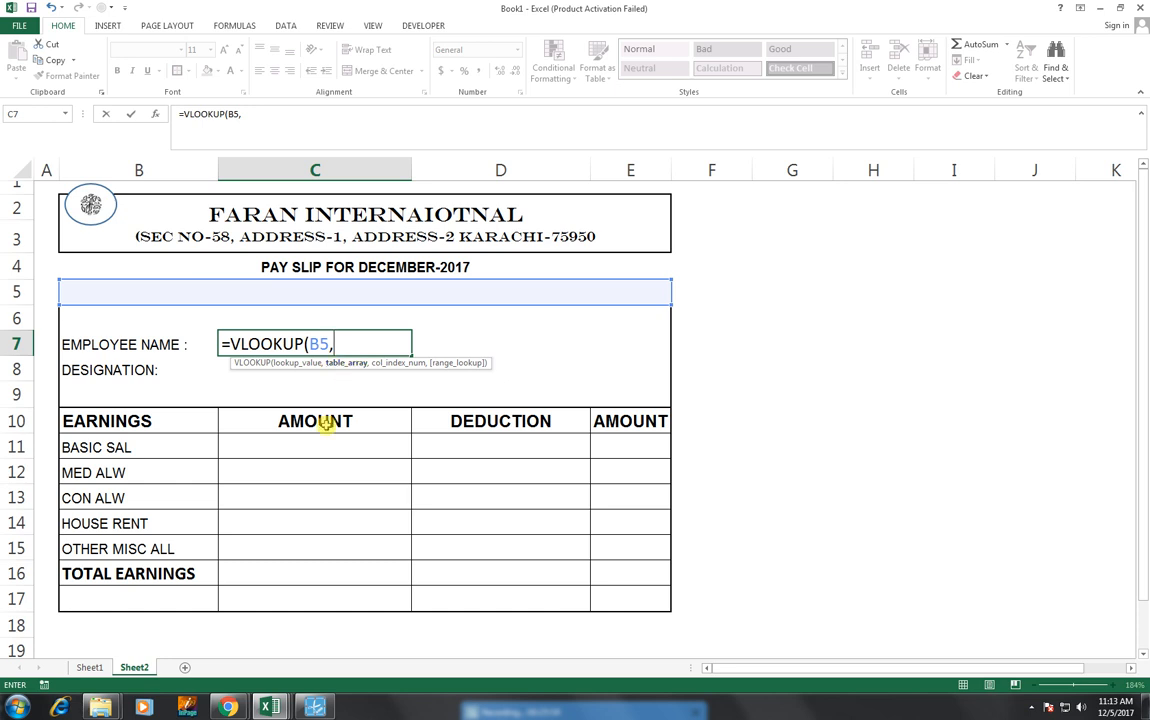
# - Use the payroll table Sheet1!A7:M14 as the table array of the VLOOKUP formula
pyautogui.click(92, 667)
pyautogui.click(98, 667)
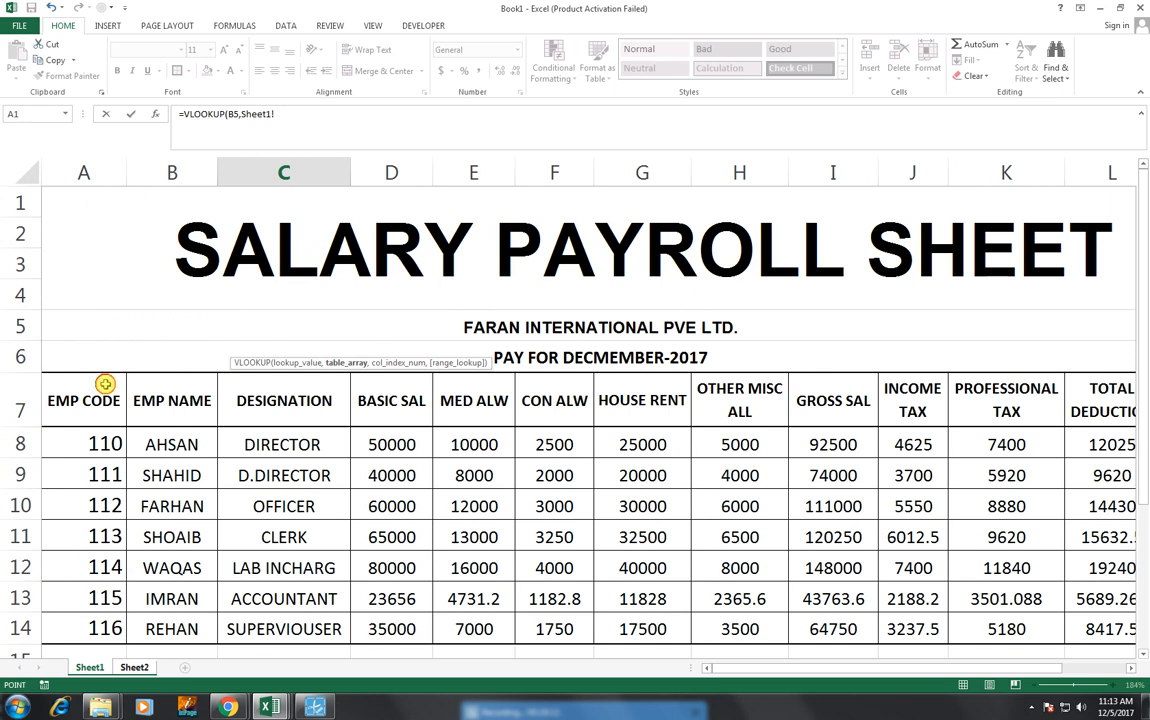
pyautogui.moveTo(105, 384); pyautogui.dragTo(928, 636)
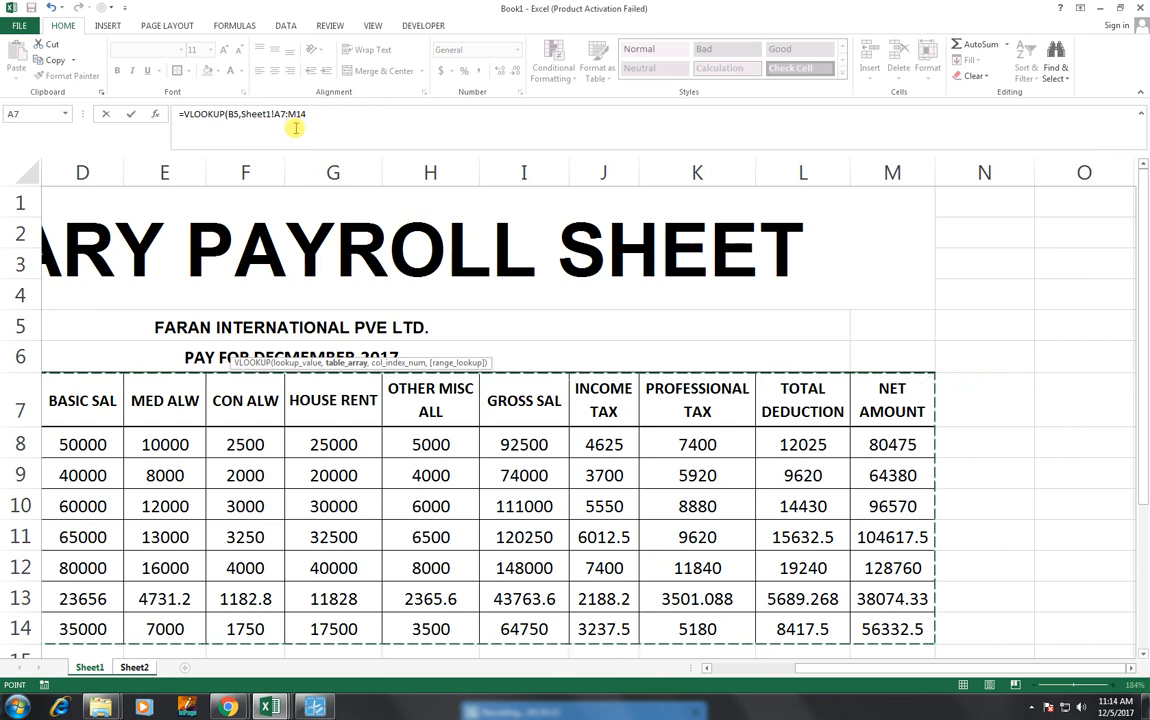
pyautogui.moveTo(820, 672); pyautogui.dragTo(712, 668)
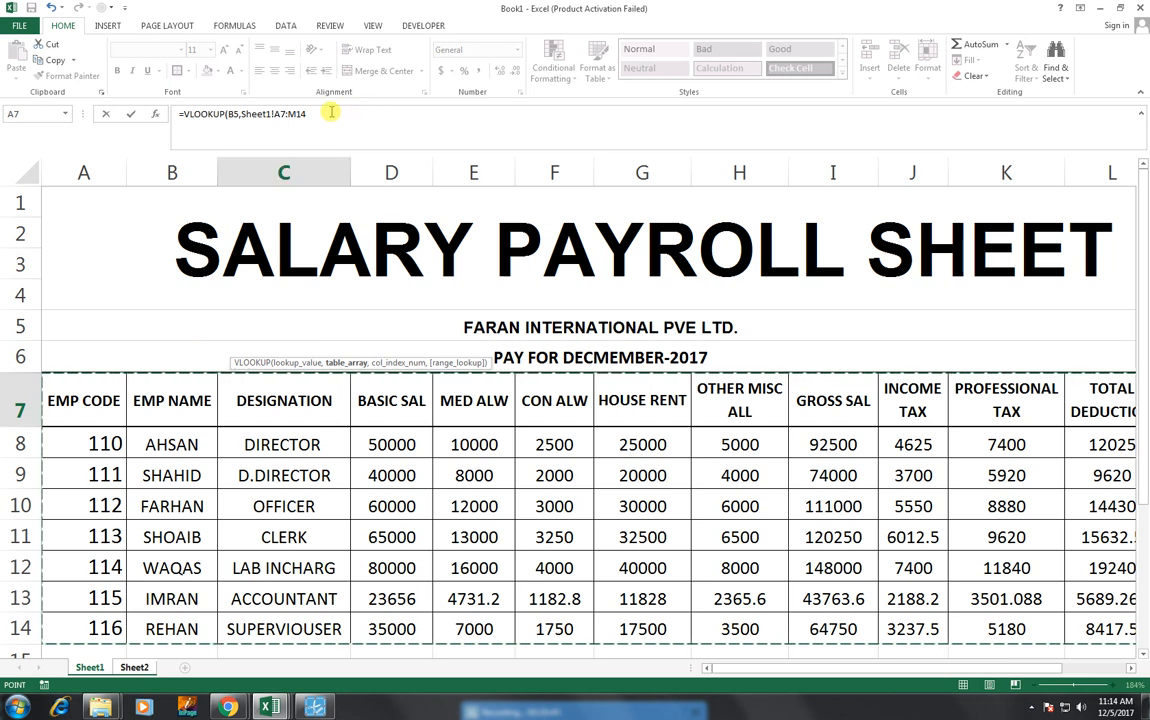
pyautogui.write(',')
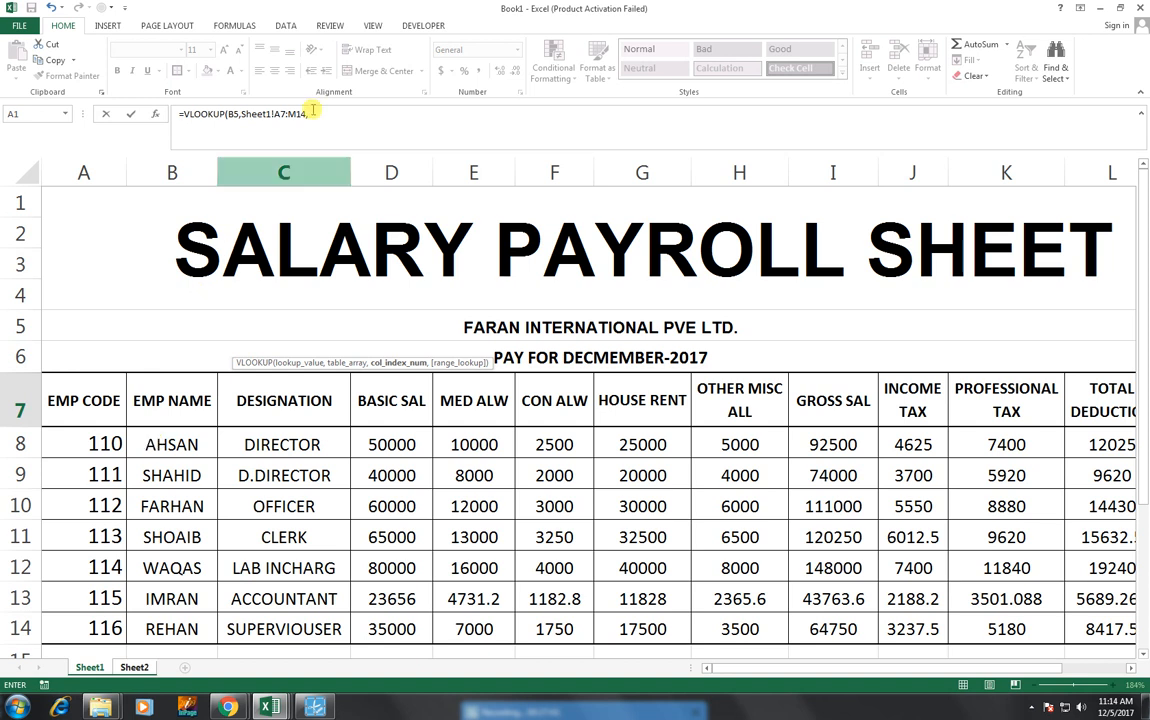
# - Complete the C7 VLOOKUP formula with column index 2 and FALSE for an exact match
pyautogui.write('2')
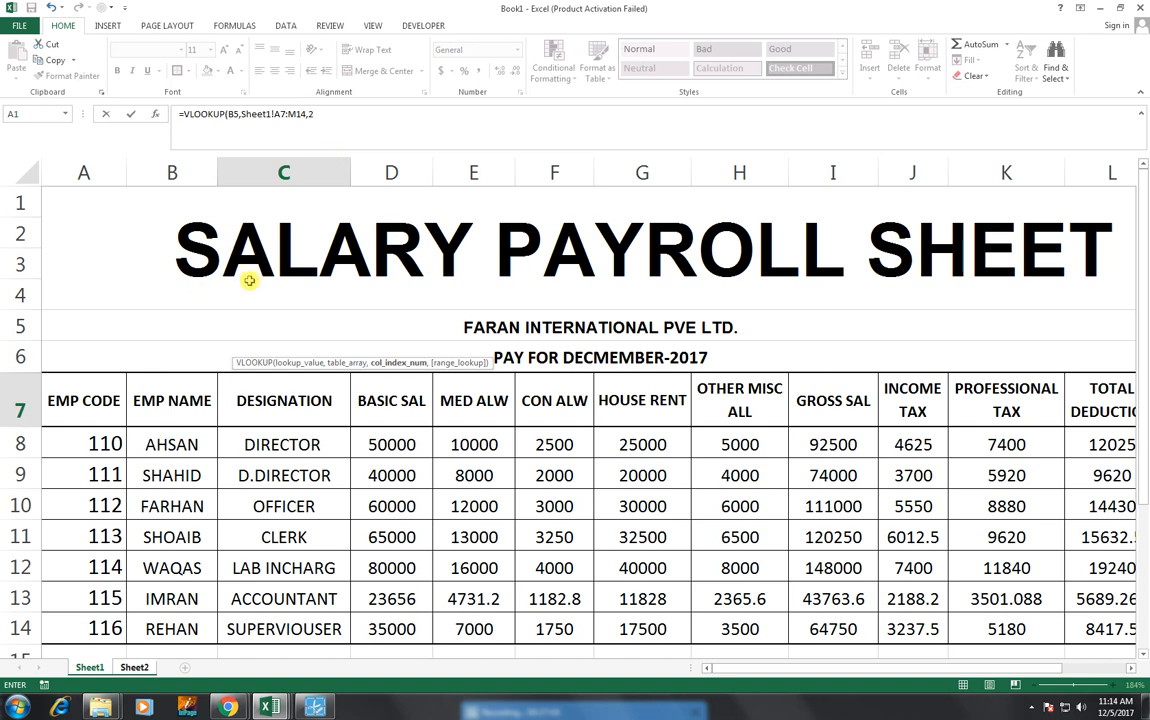
pyautogui.write(',')
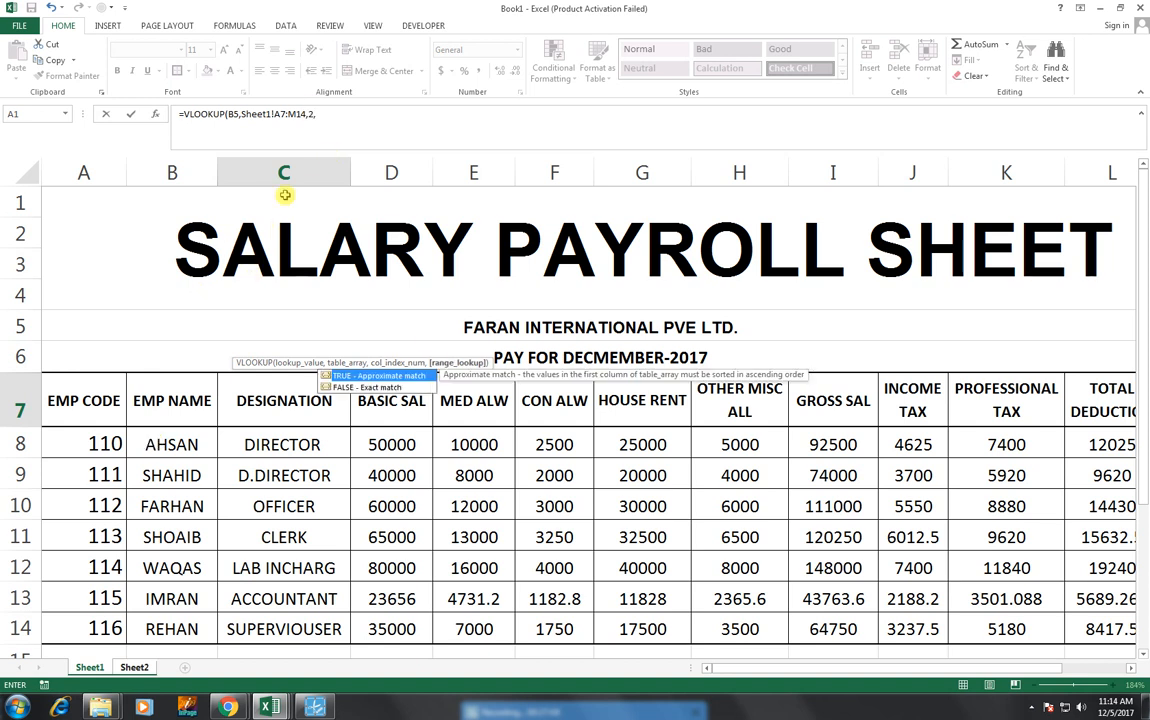
pyautogui.click(362, 388)
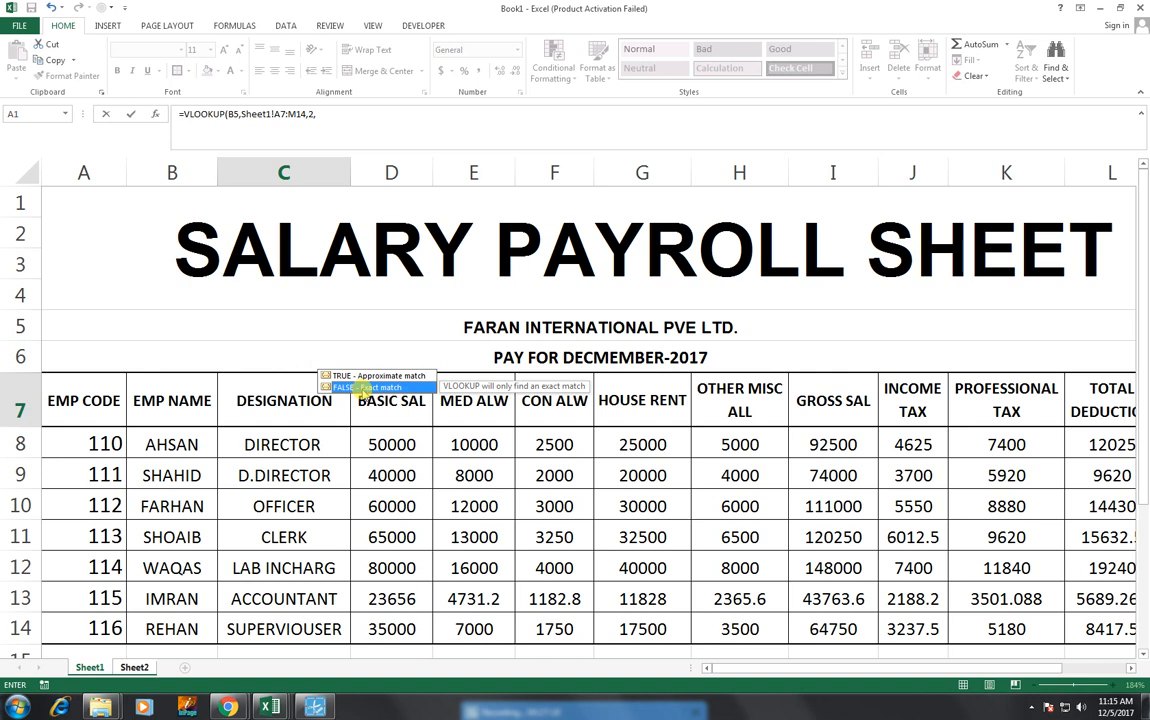
pyautogui.doubleClick(362, 388)
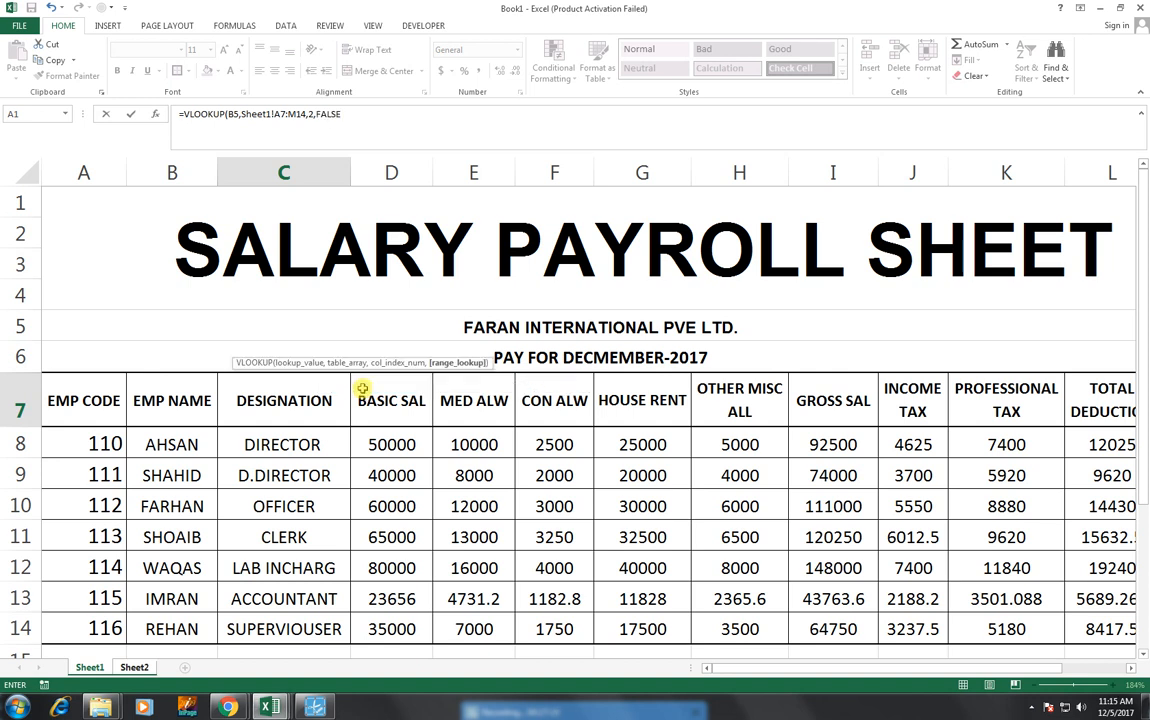
pyautogui.write(')')
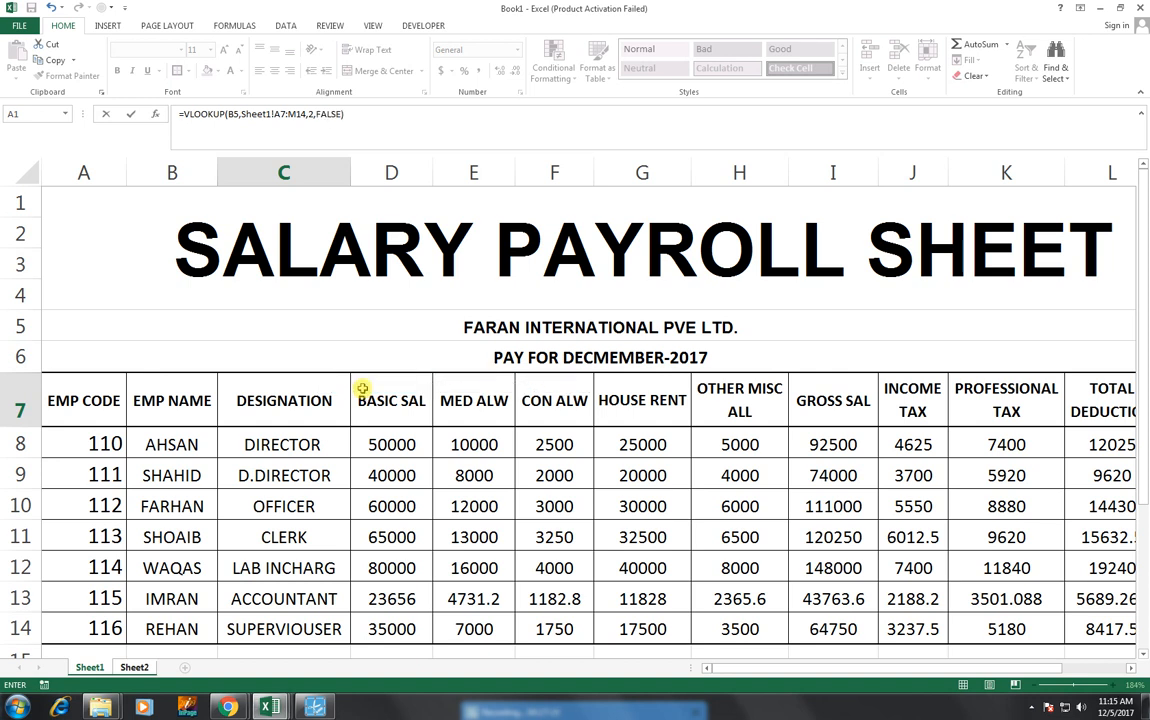
pyautogui.press('Return')
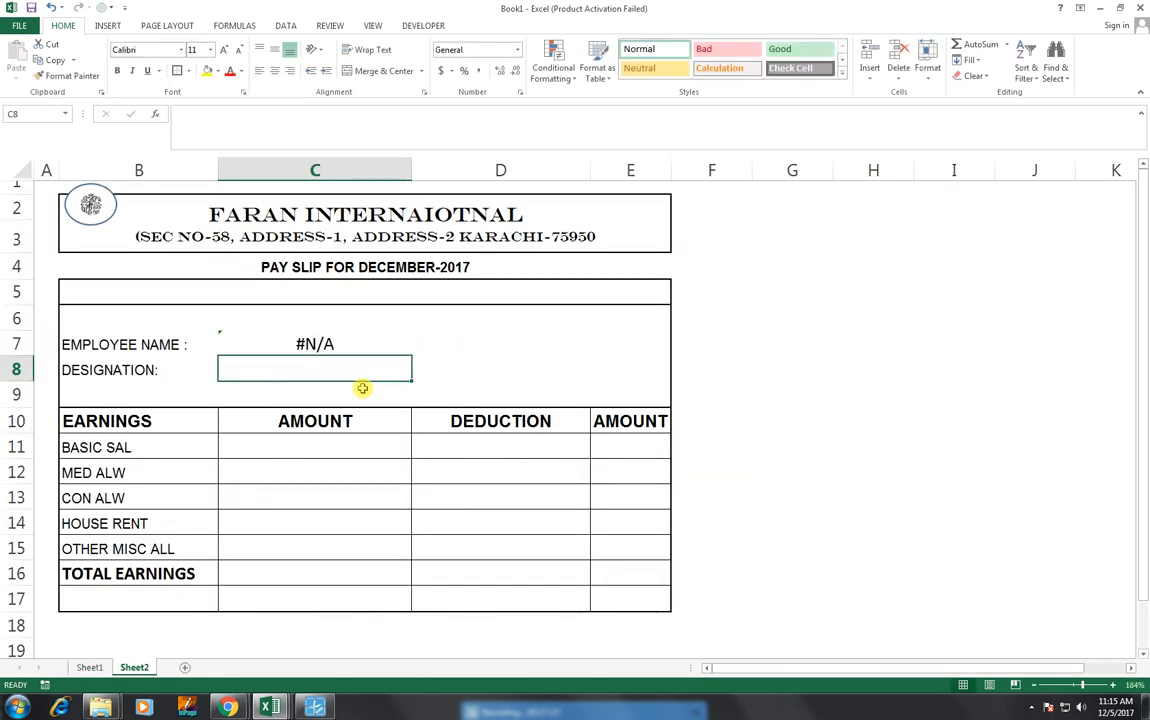
# - Enter employee code 110 in the merged cell B5 of Sheet2 to test the name lookup
pyautogui.press('Up')
pyautogui.press('Up')
pyautogui.press('Up')
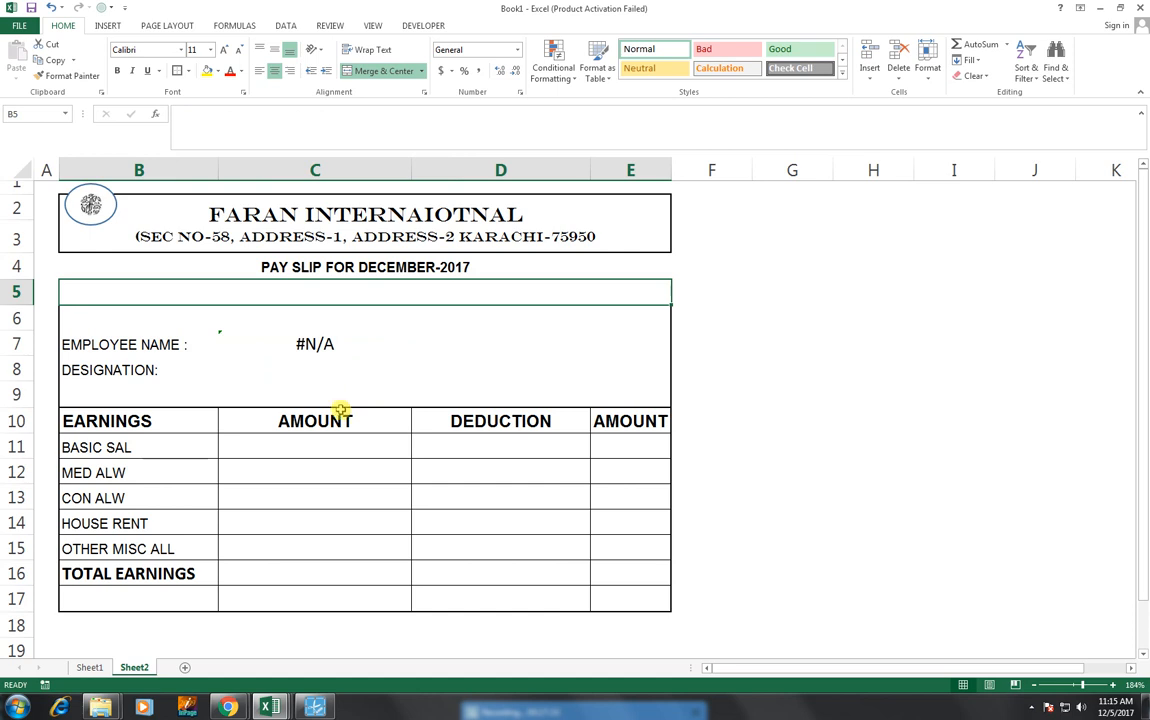
pyautogui.click(89, 667)
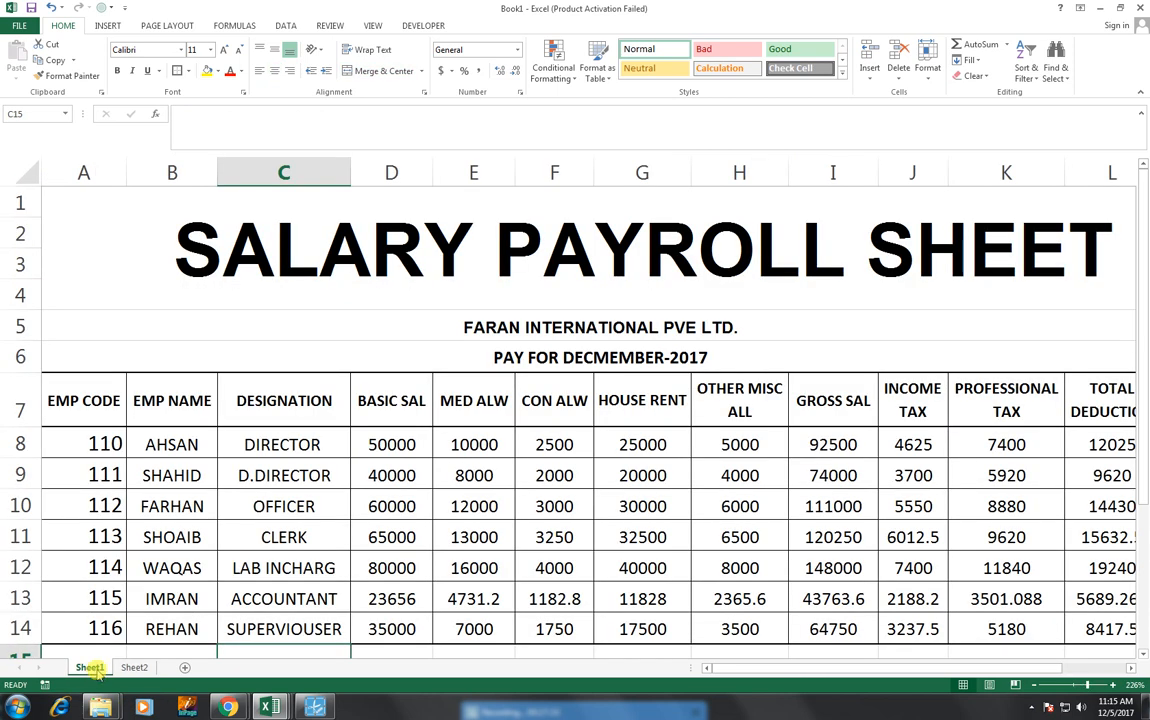
pyautogui.click(128, 667)
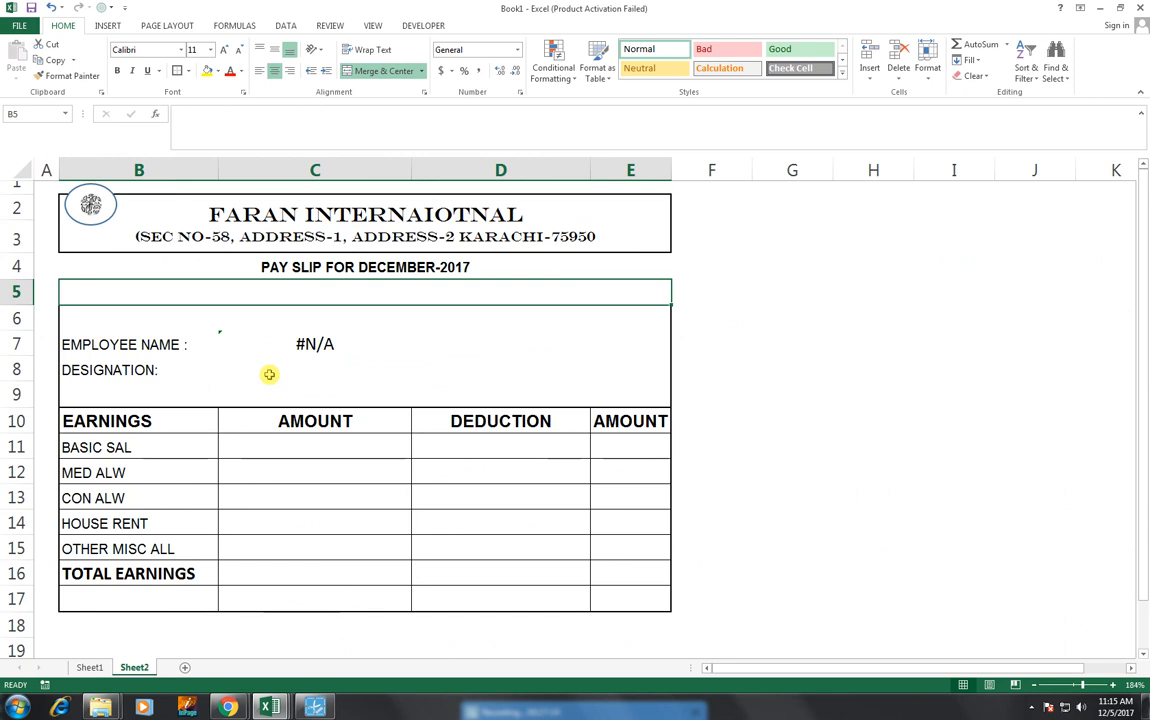
pyautogui.write('110')
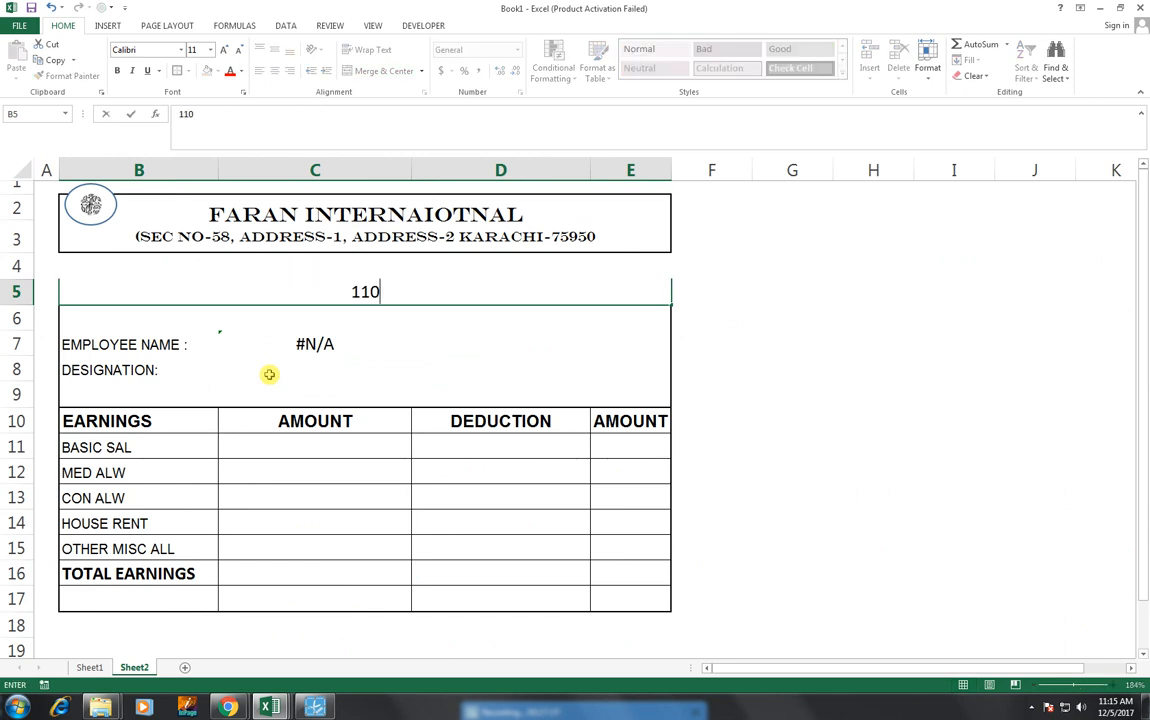
pyautogui.press('Return')
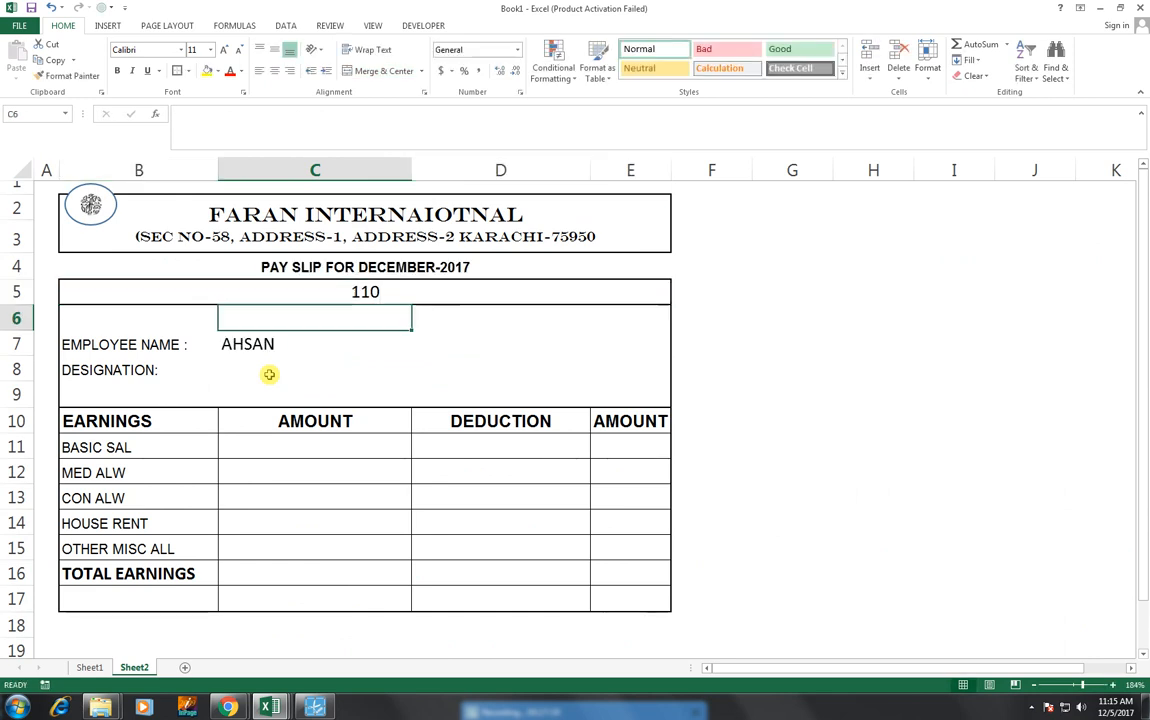
# - Change the employee code in B5 to 113 and check the name lookup in C7
pyautogui.click(325, 294)
pyautogui.write('11')
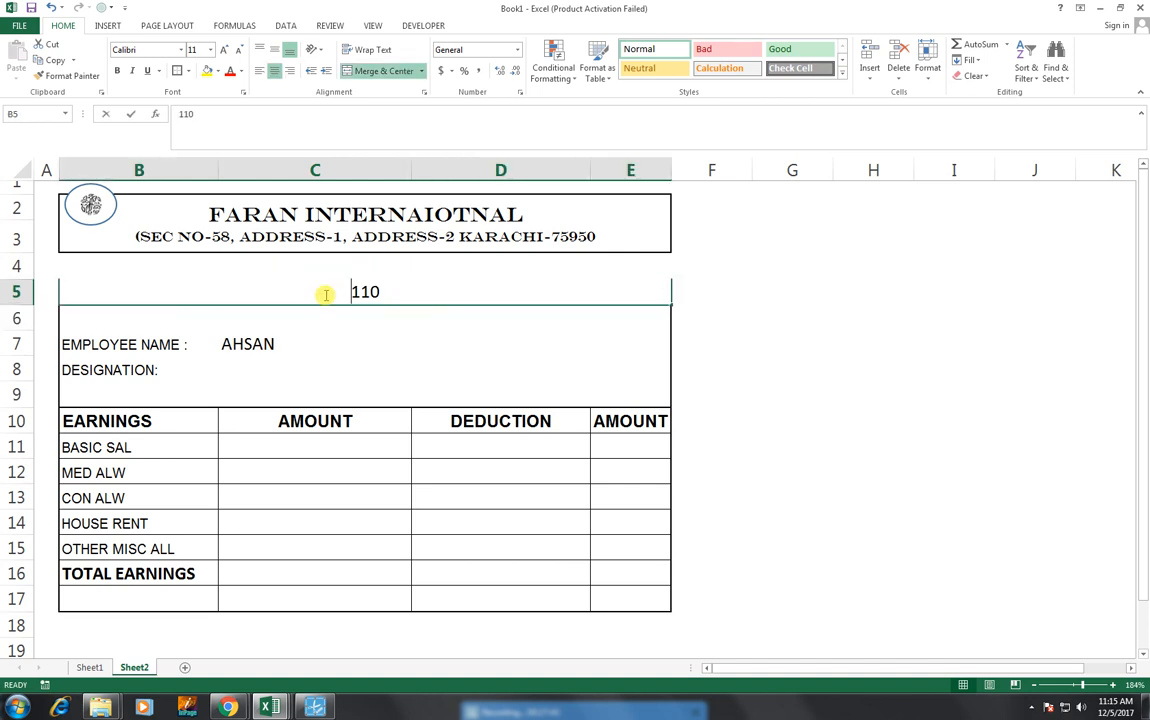
pyautogui.write('3')
pyautogui.press('Return')
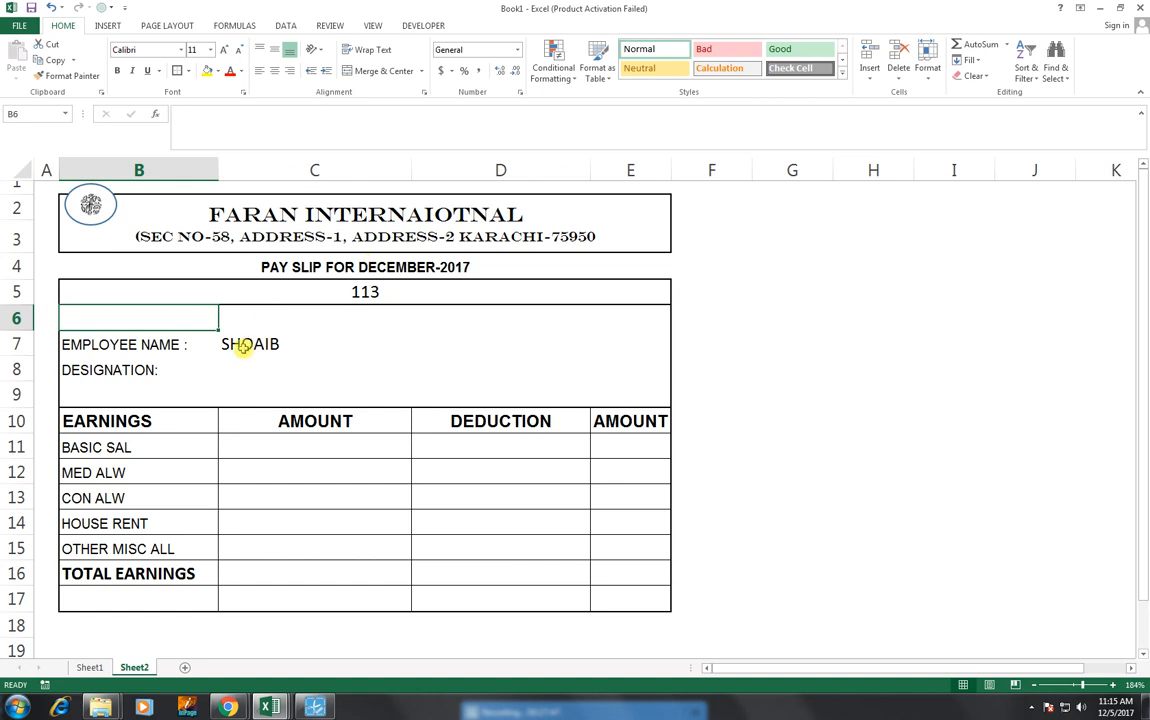
pyautogui.click(245, 366)
pyautogui.click(247, 344)
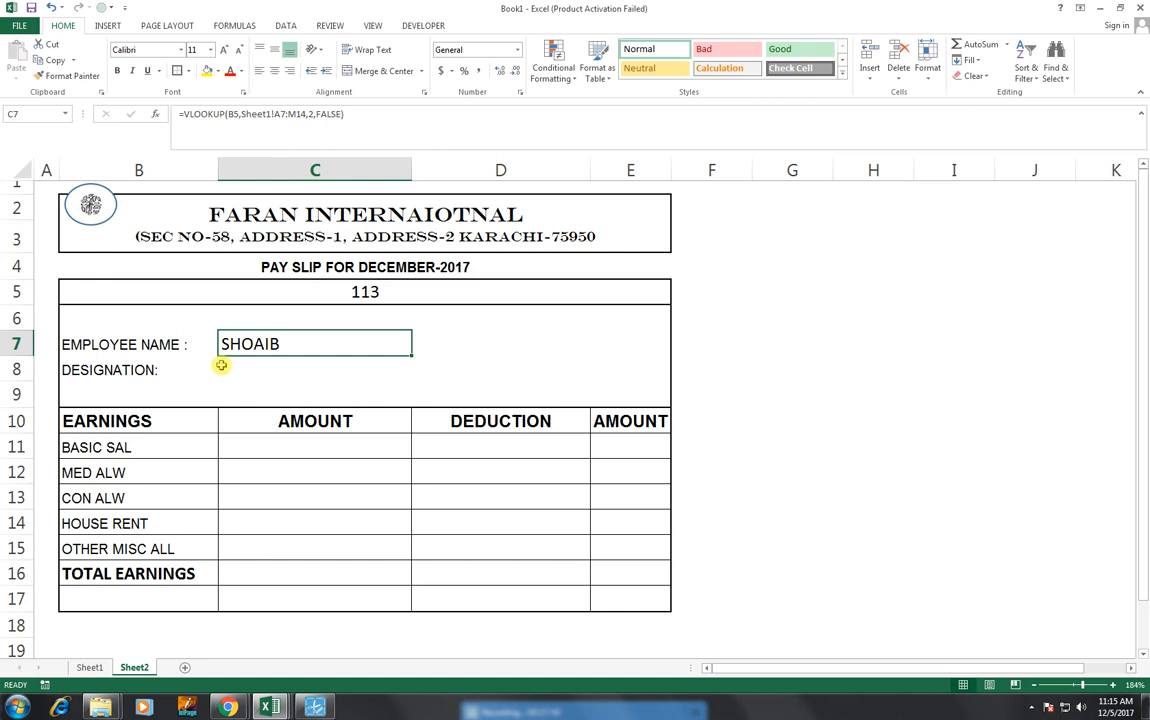
# - Check the DESIGNATION column on Sheet1 and start a VLOOKUP formula in Sheet2's C8 with B5 as the lookup value
pyautogui.click(88, 667)
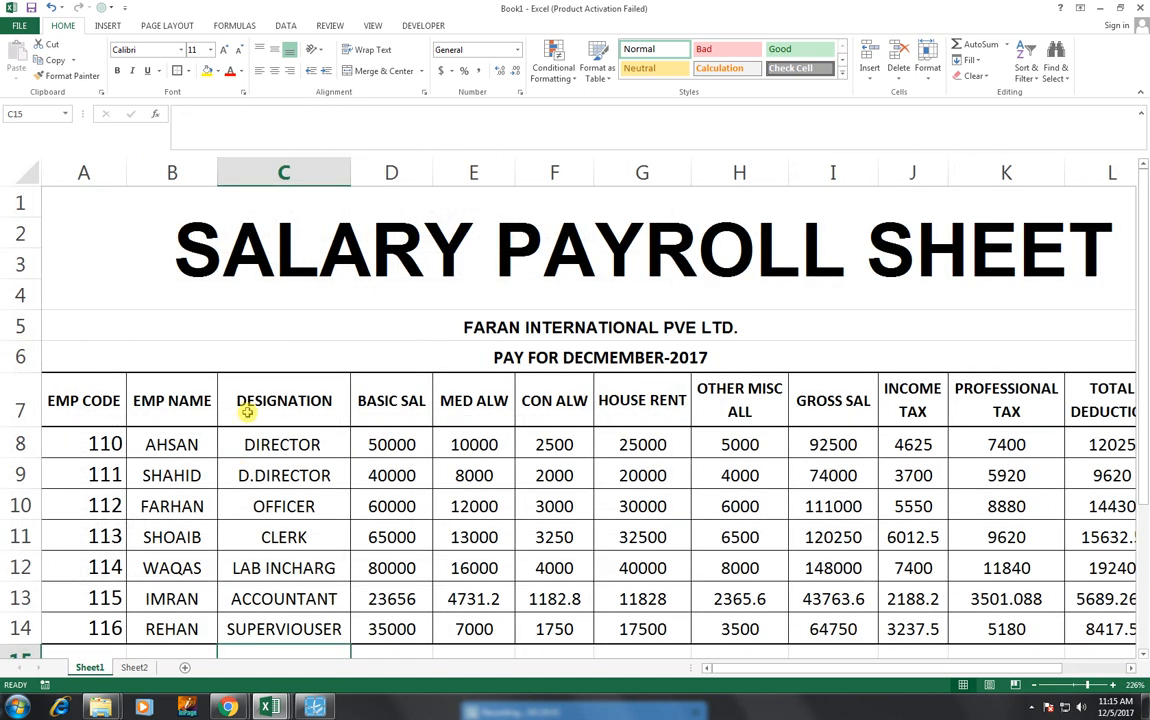
pyautogui.moveTo(244, 403); pyautogui.dragTo(257, 590)
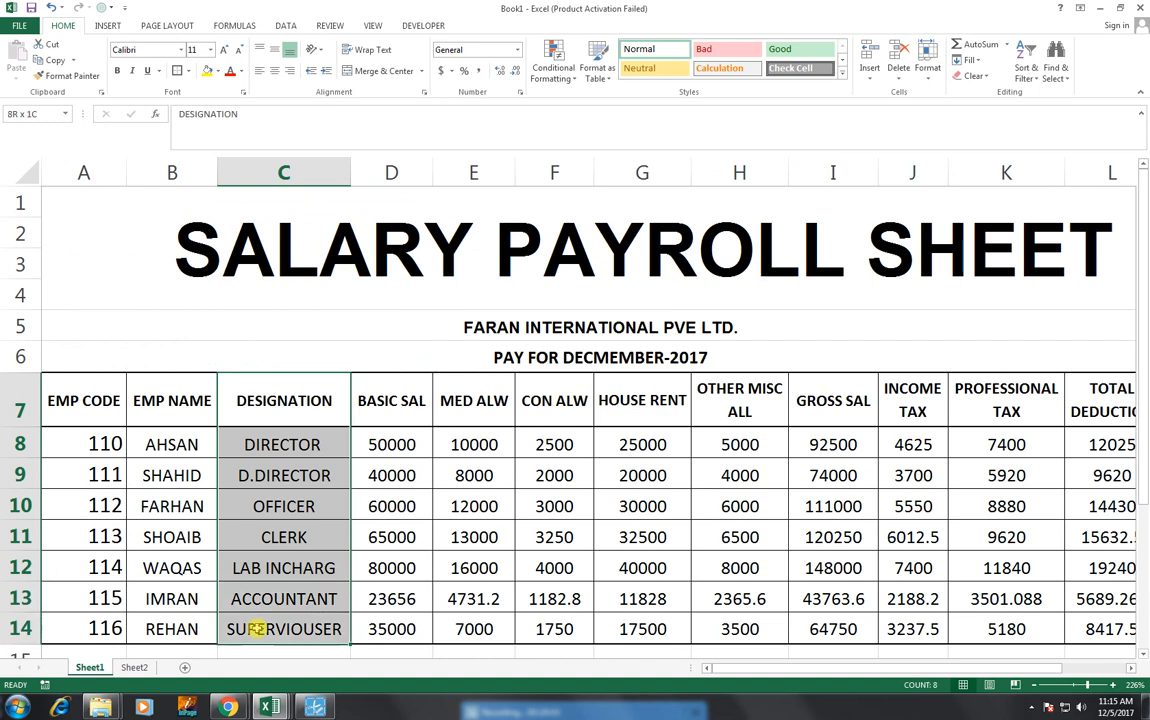
pyautogui.click(134, 667)
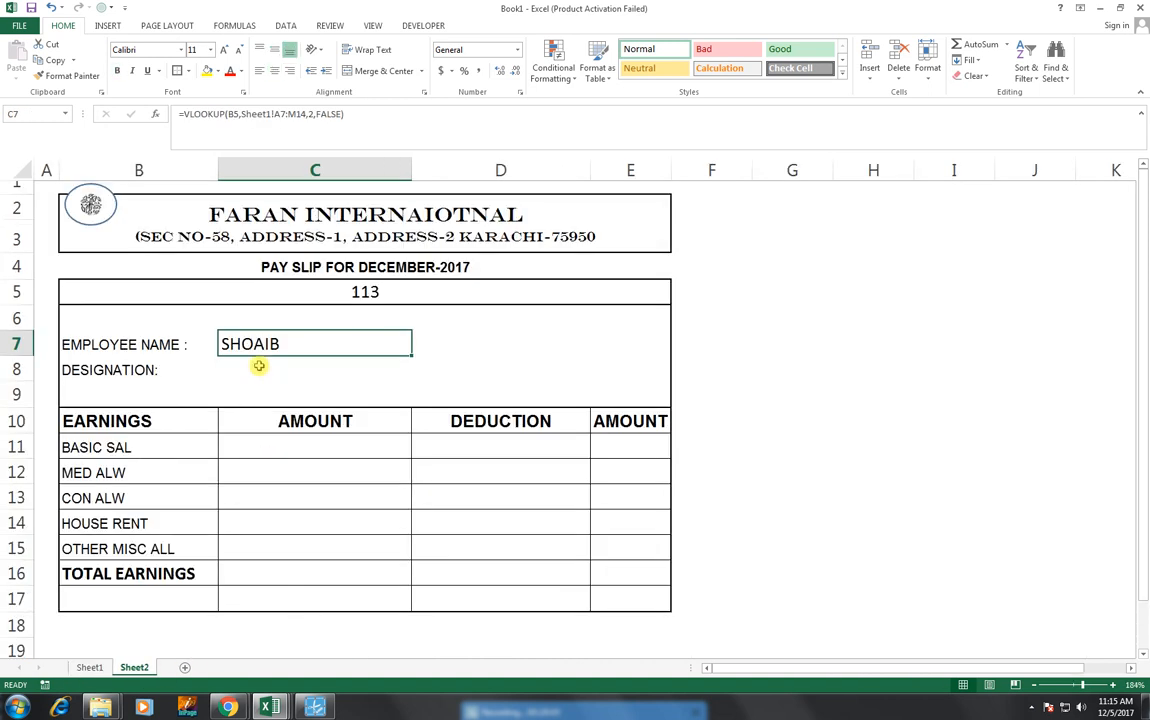
pyautogui.click(258, 366)
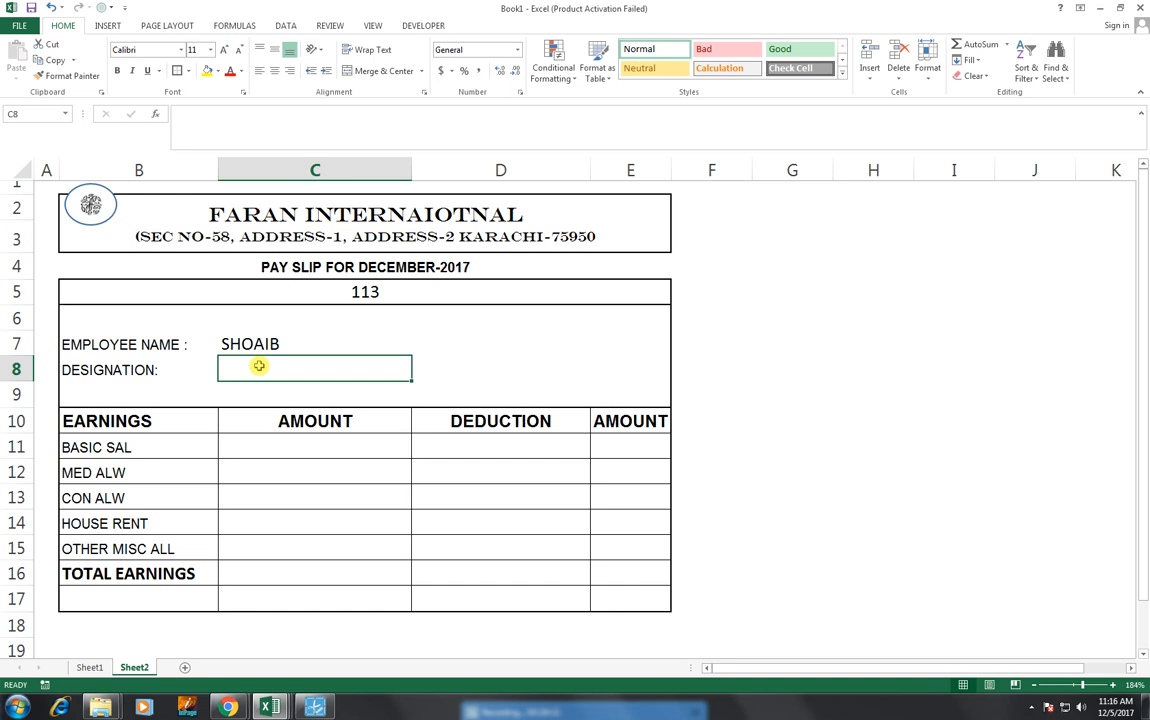
pyautogui.write('=')
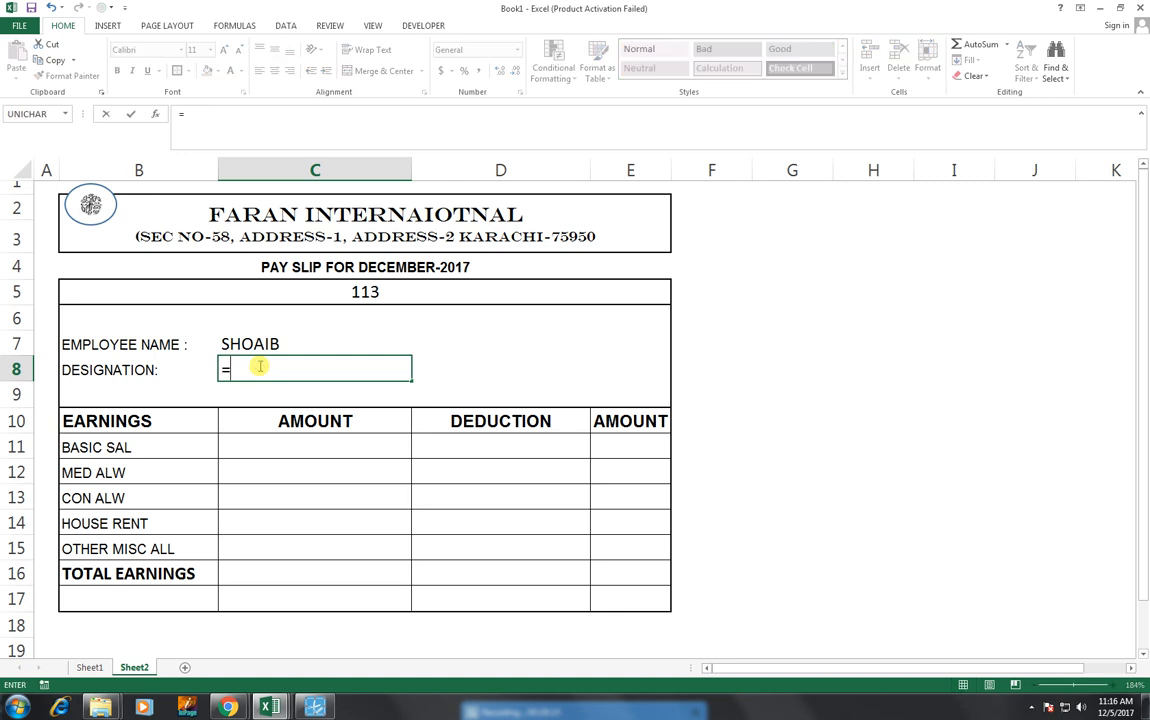
pyautogui.write('VL')
pyautogui.press('Tab')
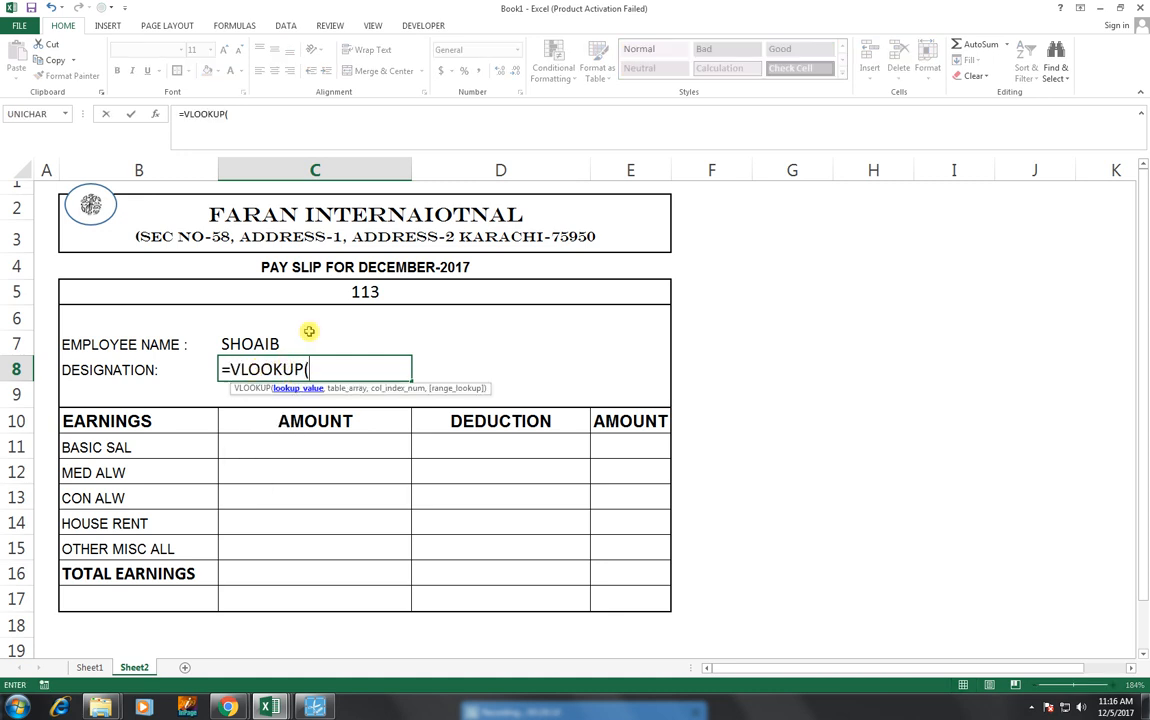
pyautogui.click(335, 290)
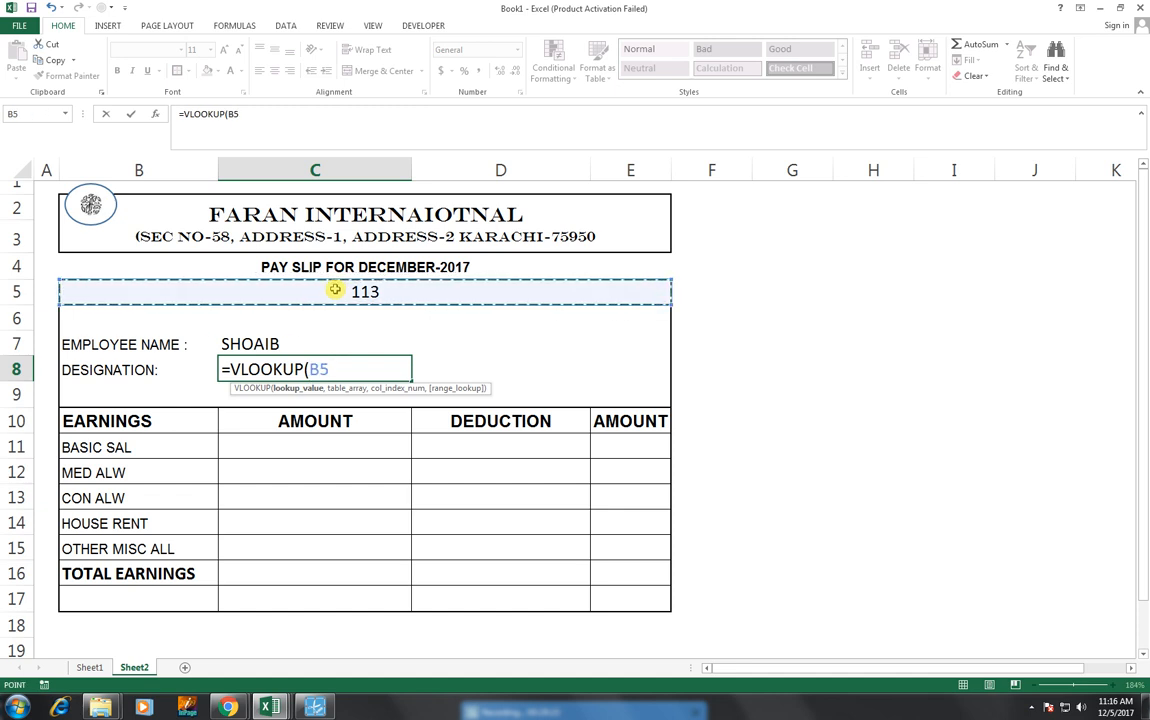
pyautogui.write(',')
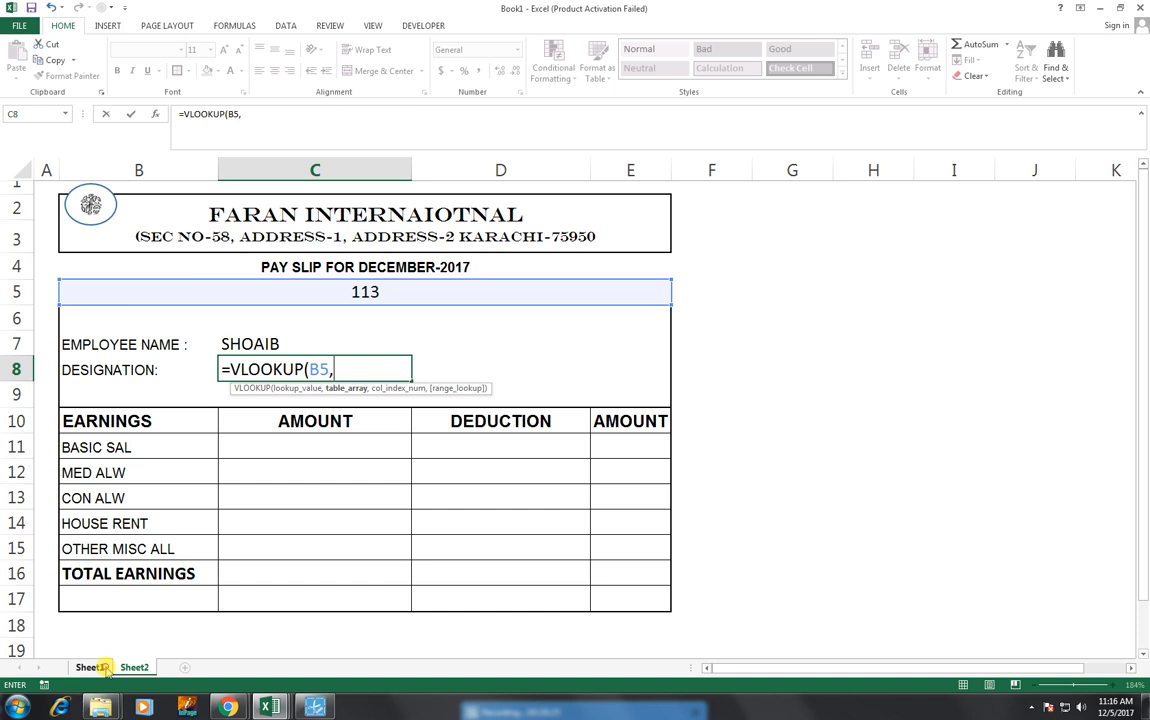
# - Use Sheet1!A7:M14 as the table array of the designation lookup in C8
pyautogui.hotkey('ctrl', 'pageup')
pyautogui.moveTo(85, 378); pyautogui.dragTo(918, 618)
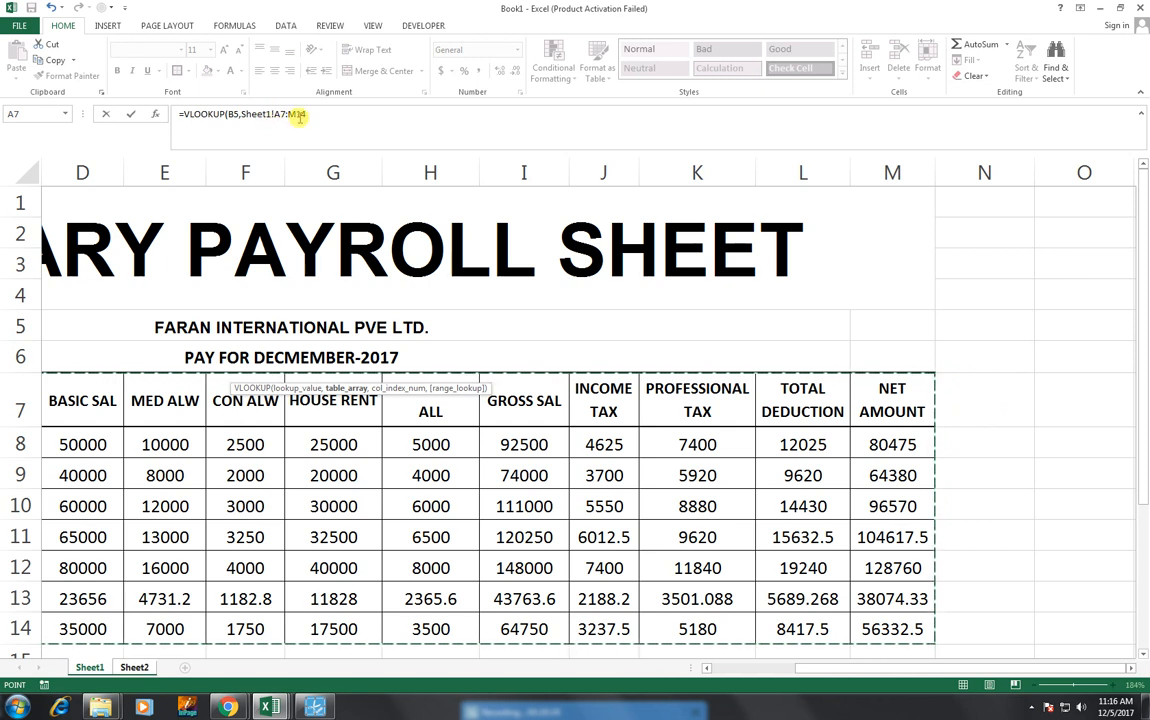
pyautogui.write(',')
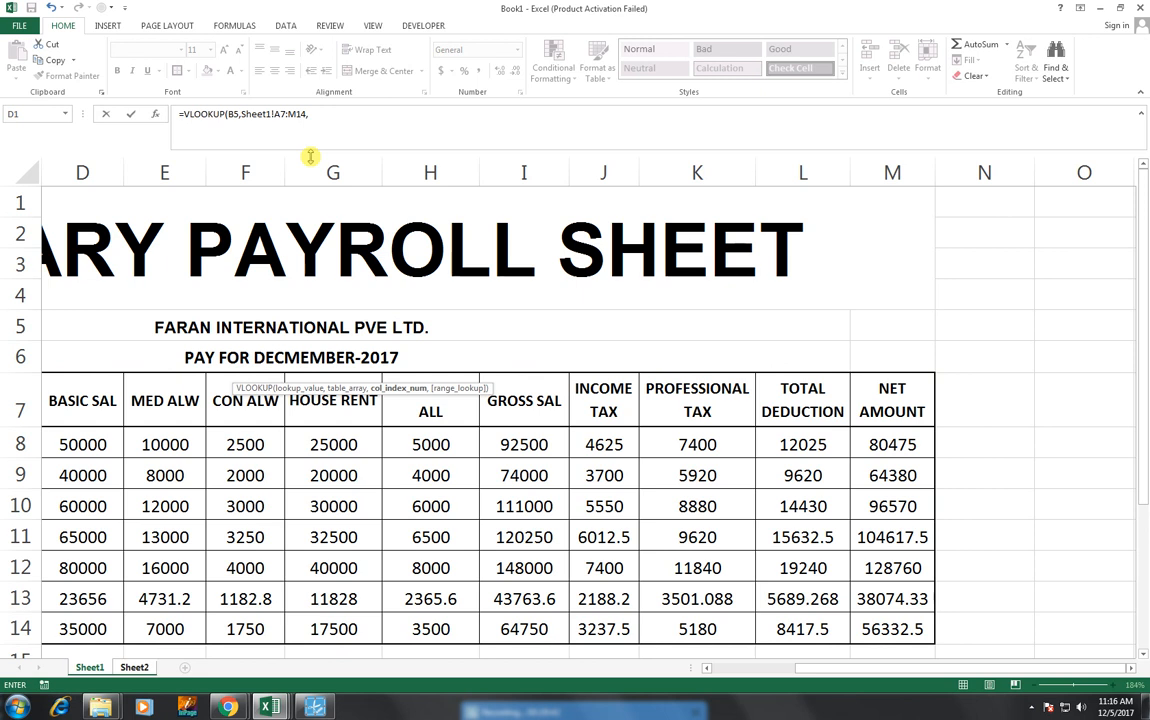
# - Finish the designation lookup in C8 with column index 3 and FALSE for an exact match
pyautogui.moveTo(803, 667); pyautogui.dragTo(712, 668)
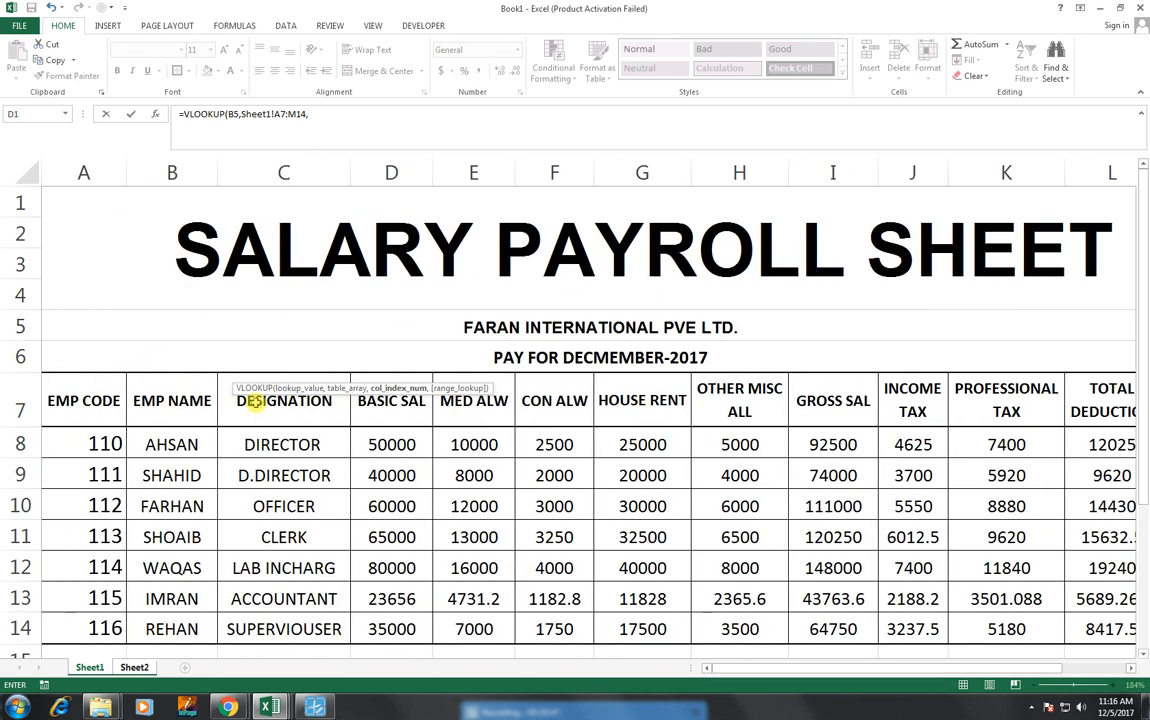
pyautogui.write('3,')
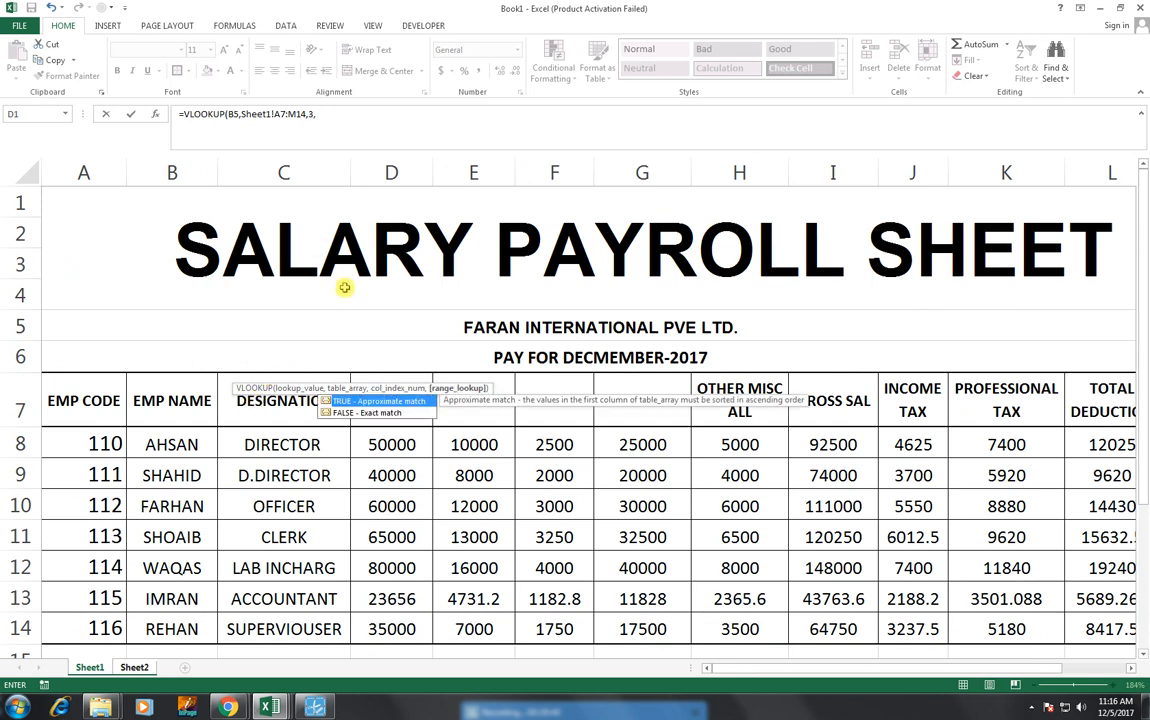
pyautogui.click(376, 414)
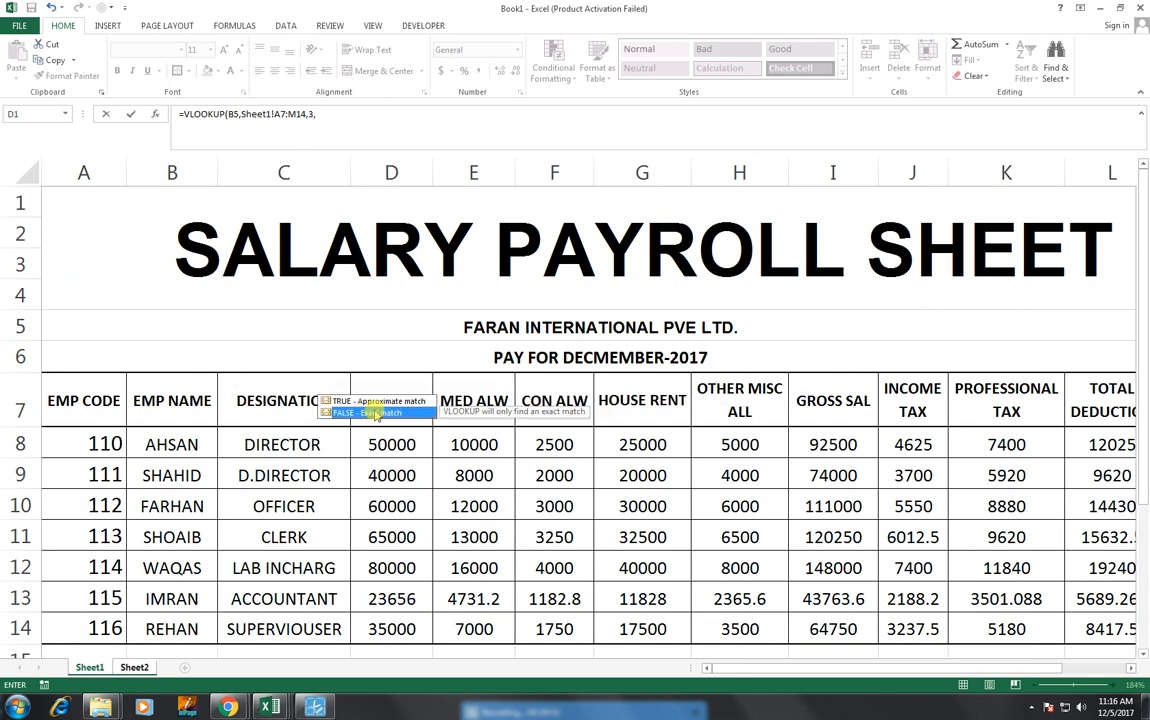
pyautogui.doubleClick(376, 414)
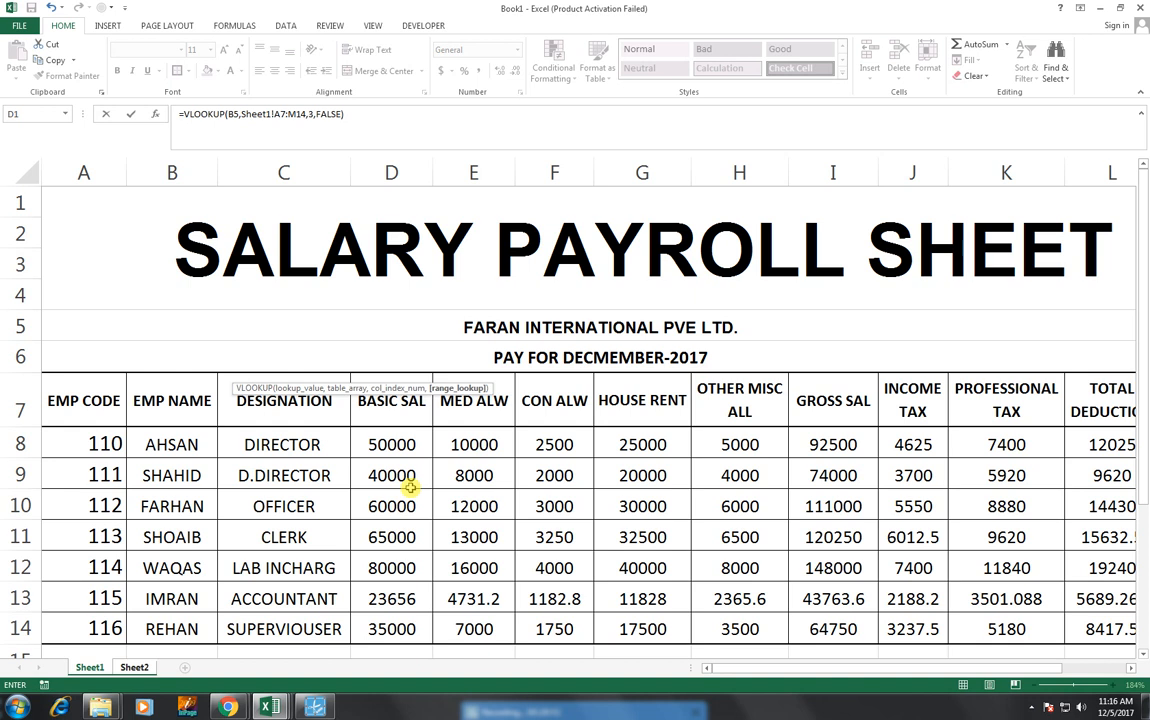
pyautogui.press('Return')
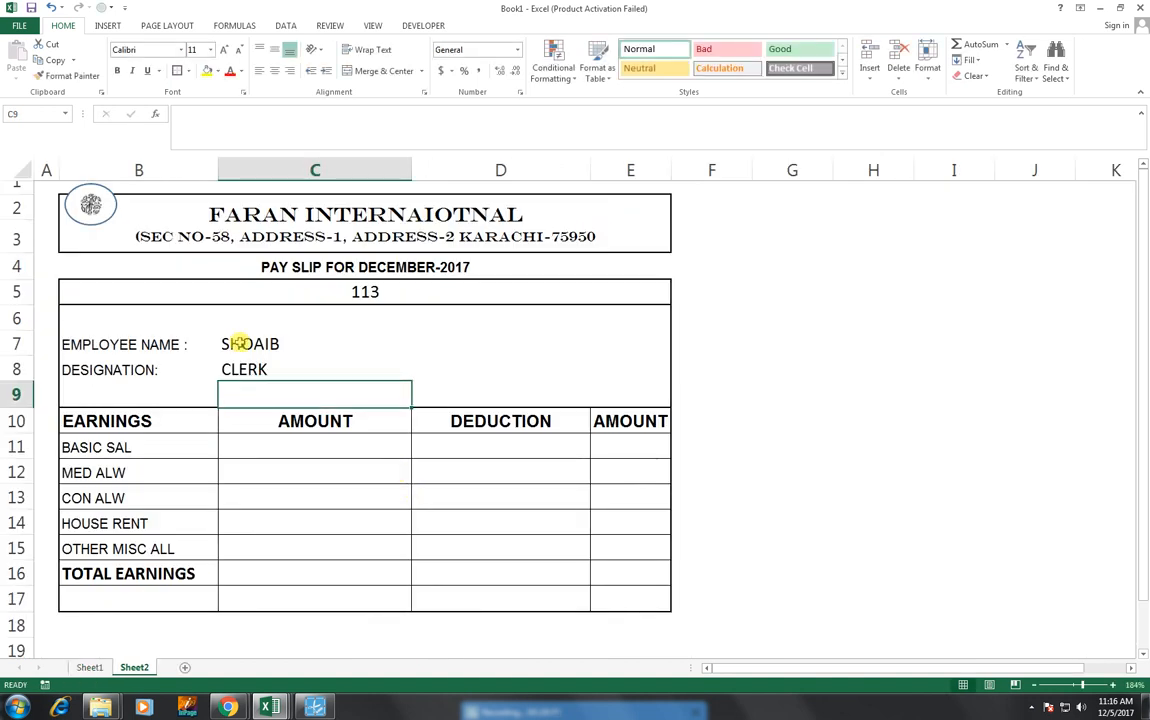
# - Set the employee code in B5 to 110 and check the looked-up name and designation
pyautogui.click(241, 343)
pyautogui.click(298, 294)
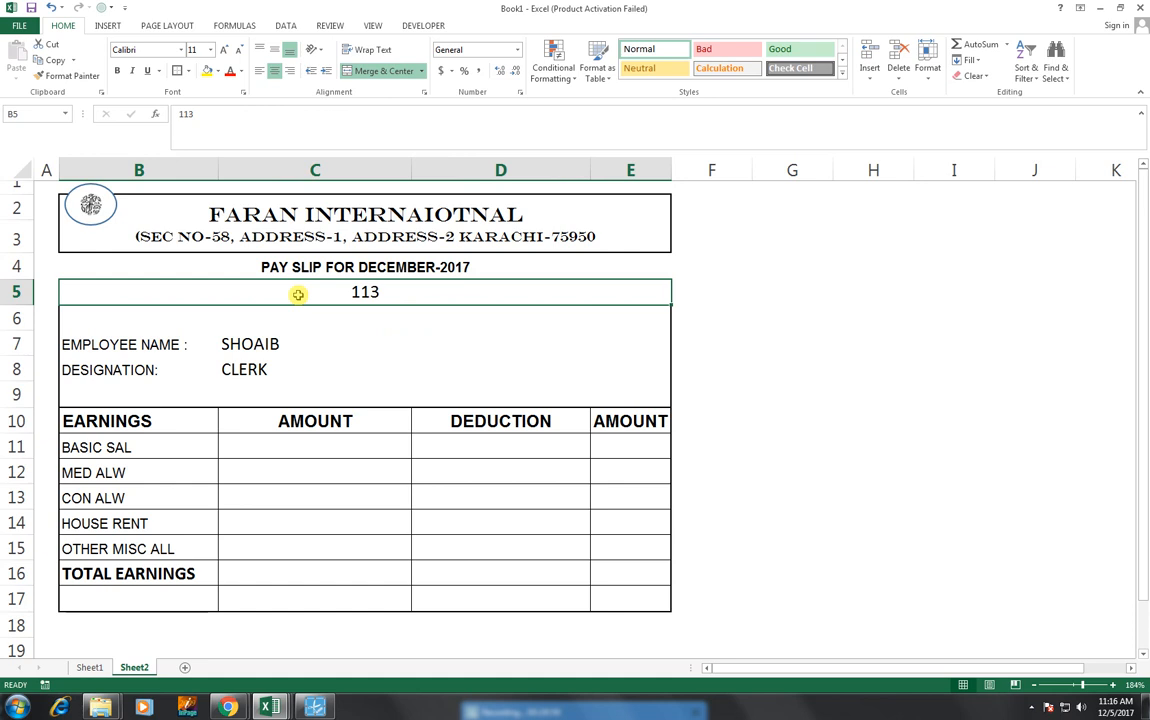
pyautogui.write('110')
pyautogui.press('Return')
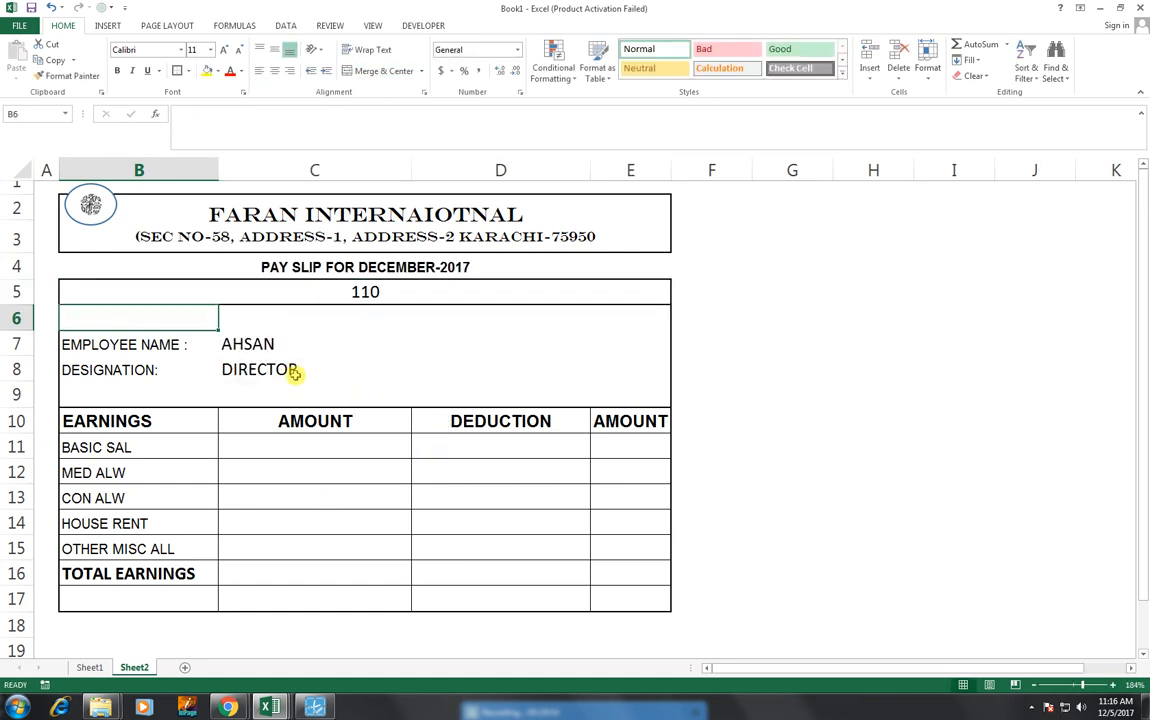
pyautogui.click(262, 350)
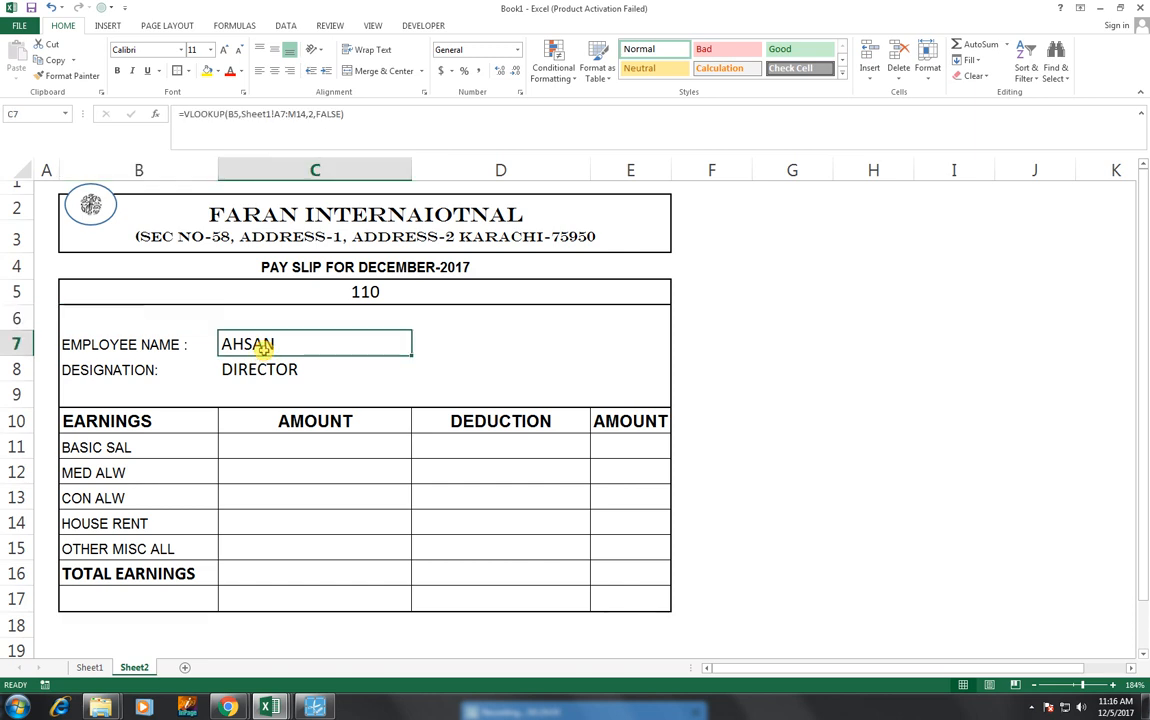
# - Copy the full text of the employee name VLOOKUP formula from C7 and paste it into the BASIC SAL amount cell C11
pyautogui.moveTo(255, 455); pyautogui.dragTo(257, 553)
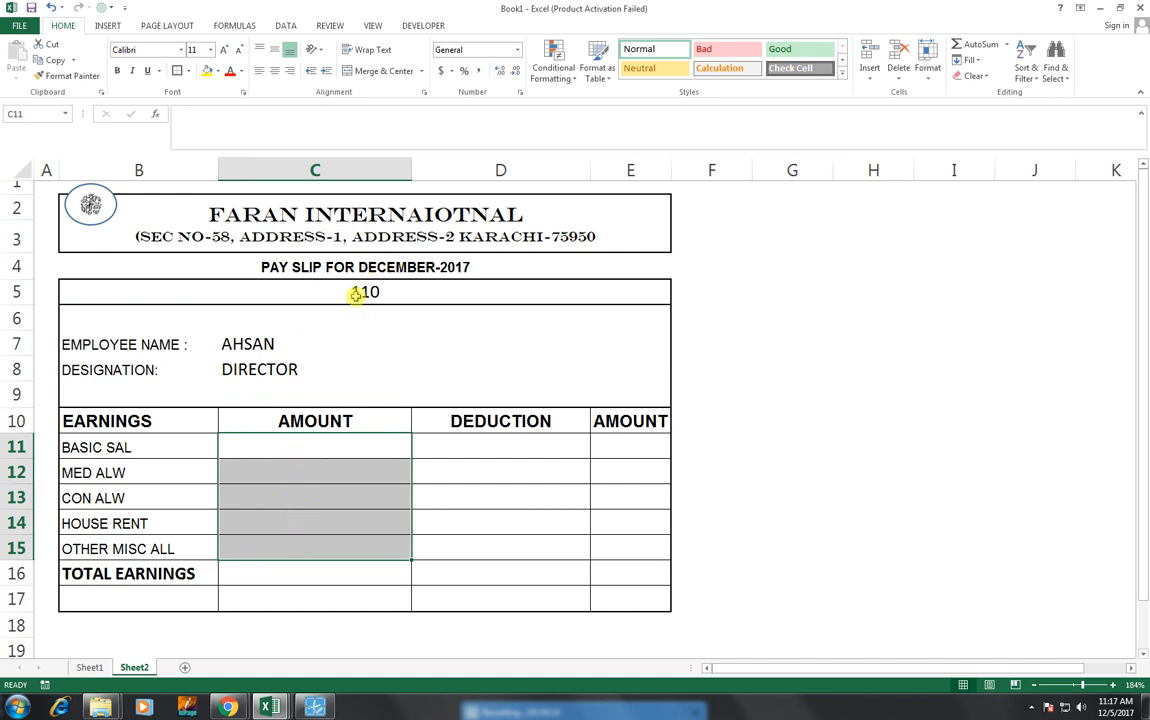
pyautogui.click(252, 343)
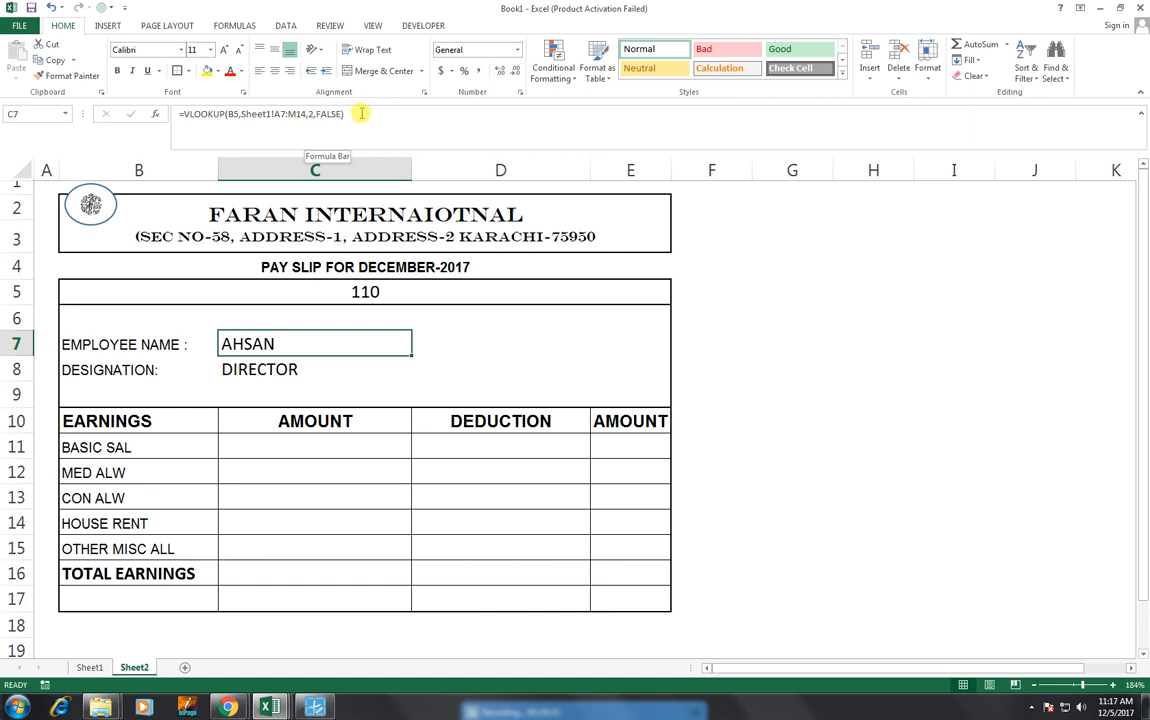
pyautogui.moveTo(310, 114); pyautogui.dragTo(185, 116)
pyautogui.click(183, 119)
pyautogui.tripleClick(183, 117)
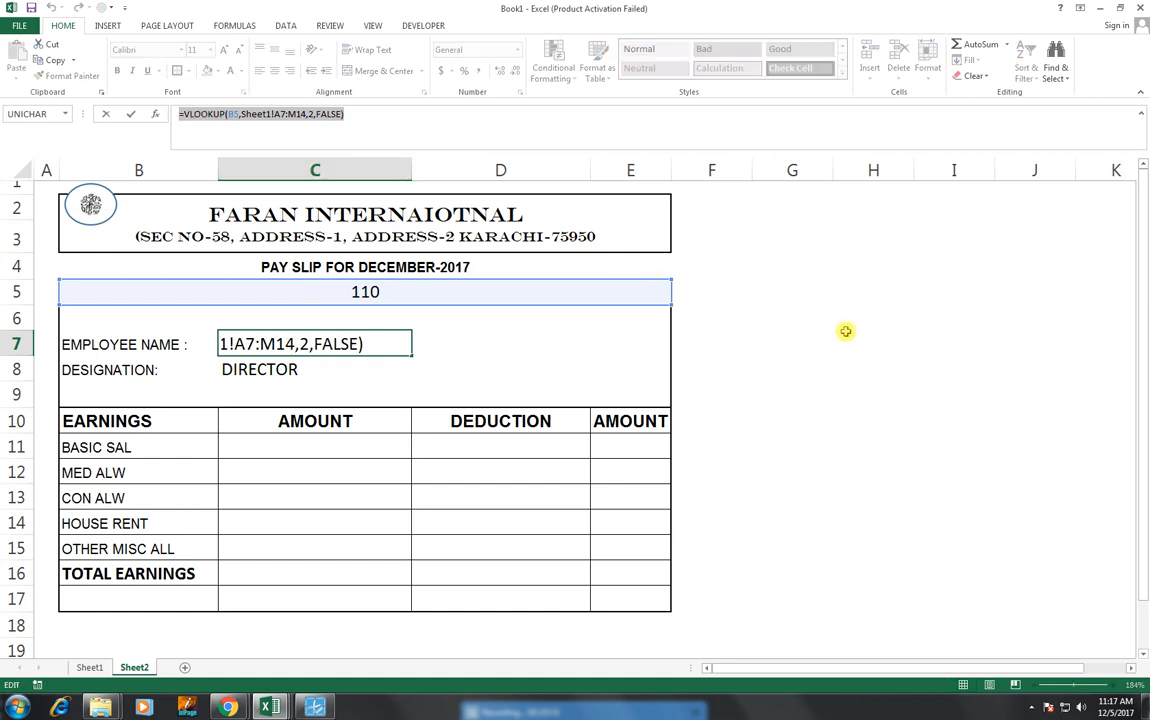
pyautogui.hotkey('ctrl', 'c')
pyautogui.press('Return')
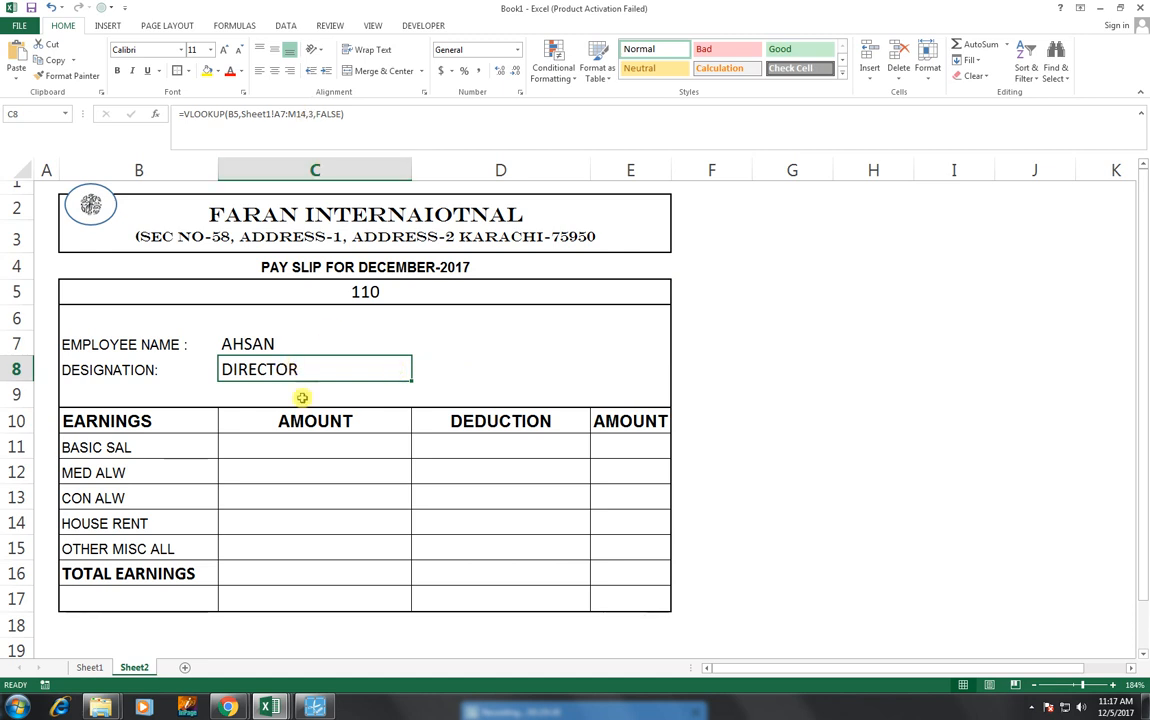
pyautogui.click(242, 449)
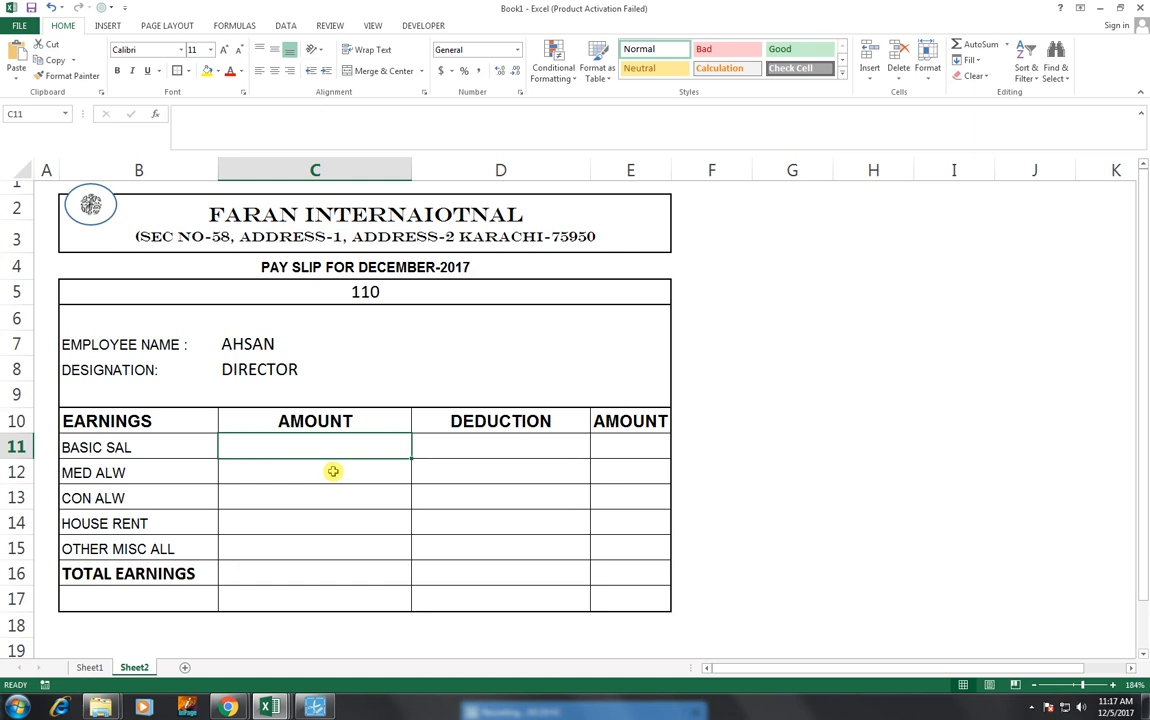
pyautogui.hotkey('ctrl', 'v')
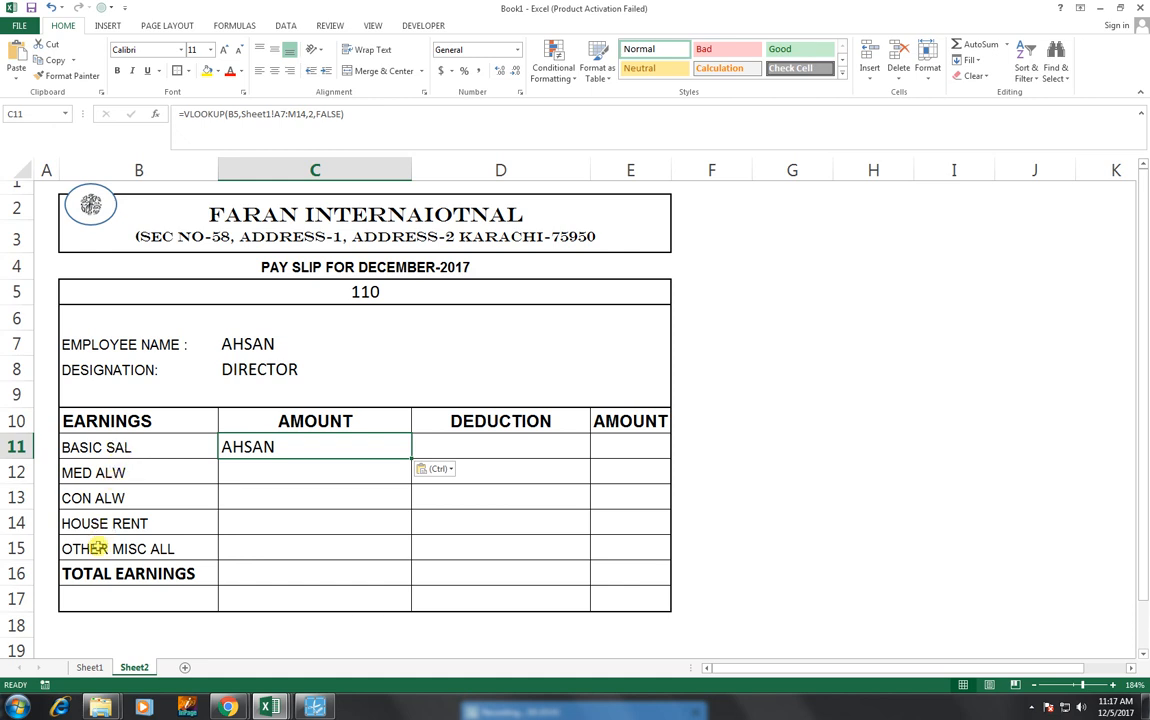
# - Check the BASIC SAL column's position on Sheet1 and change the column index in Sheet2's C11 formula to that column
pyautogui.click(89, 667)
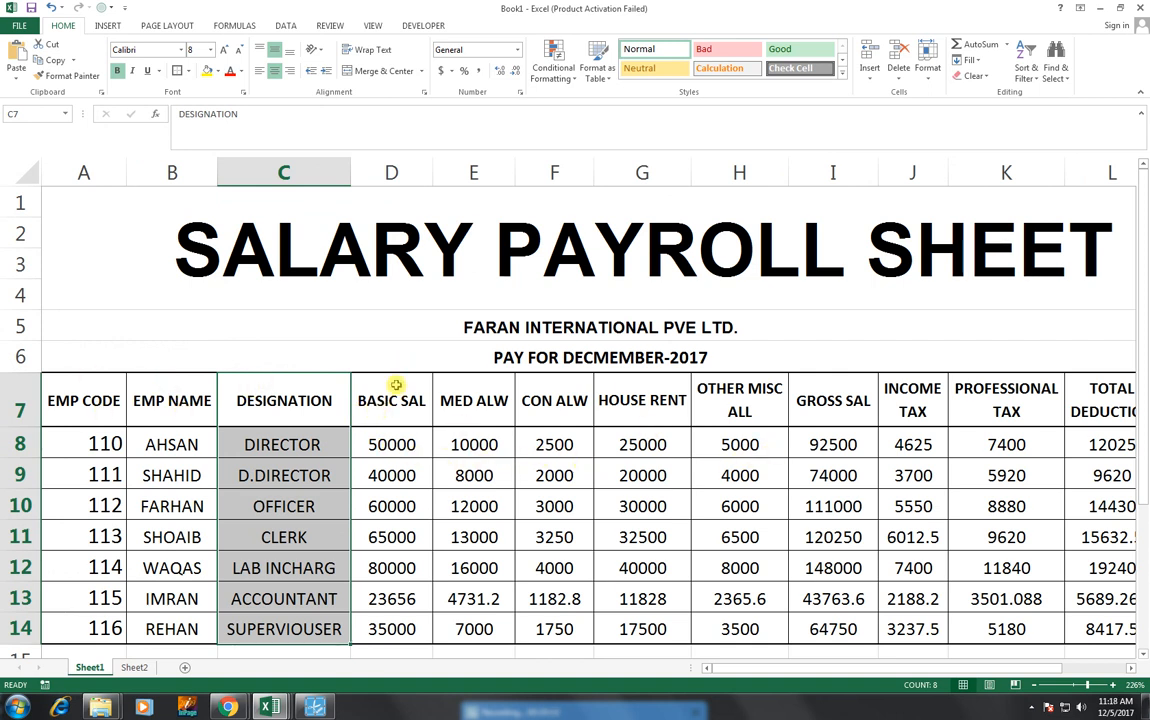
pyautogui.click(138, 667)
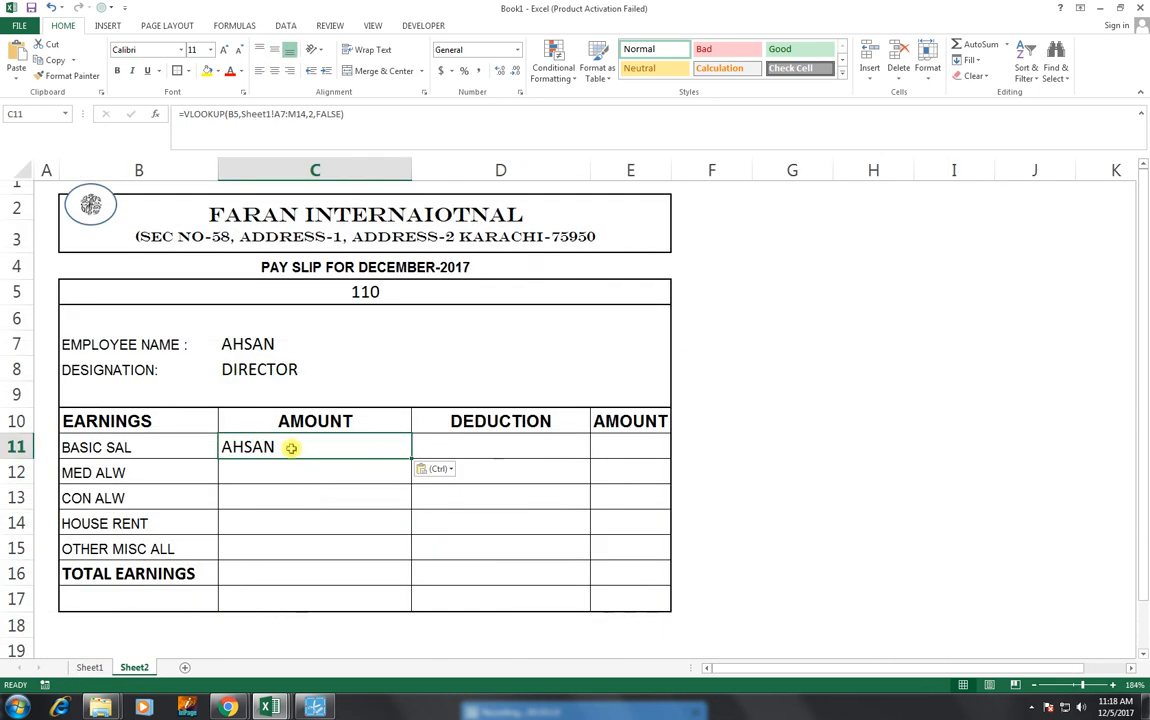
pyautogui.doubleClick(291, 448)
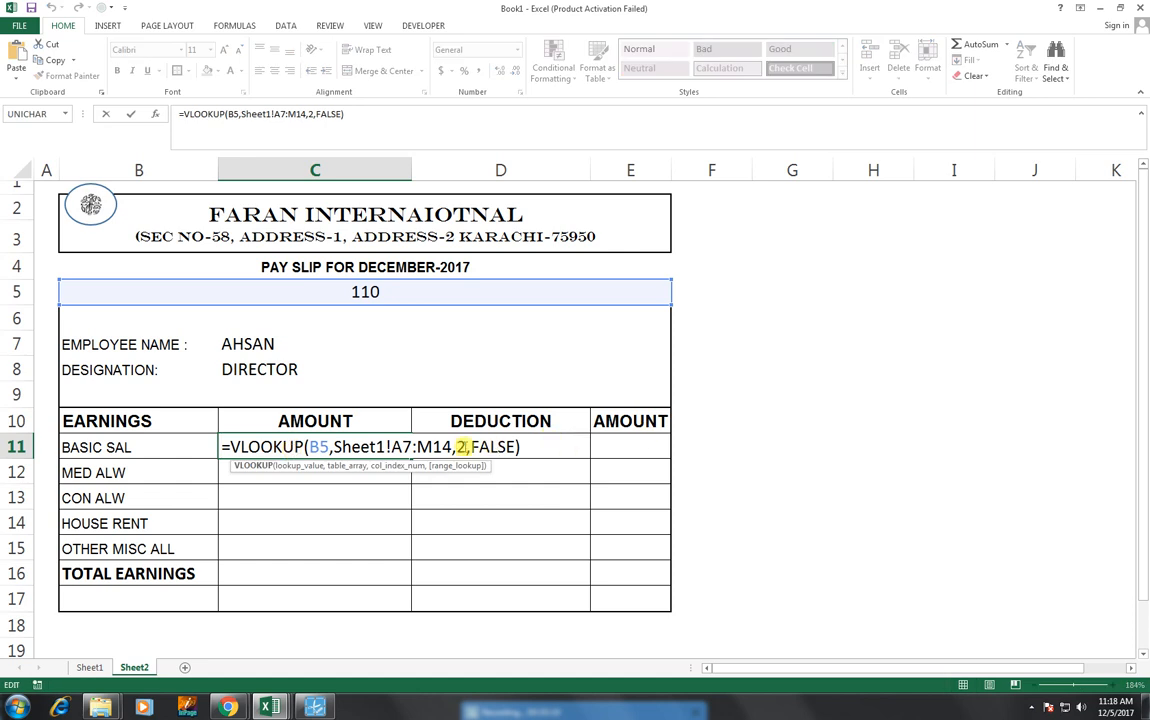
pyautogui.click(465, 447)
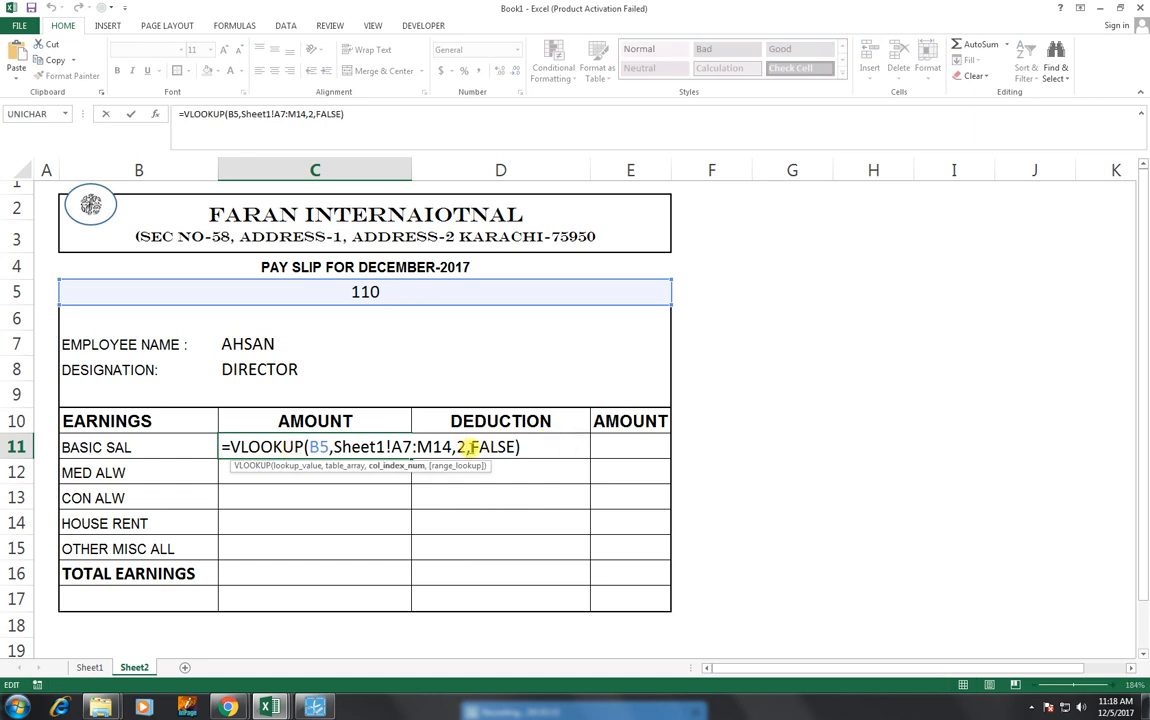
pyautogui.press('BackSpace')
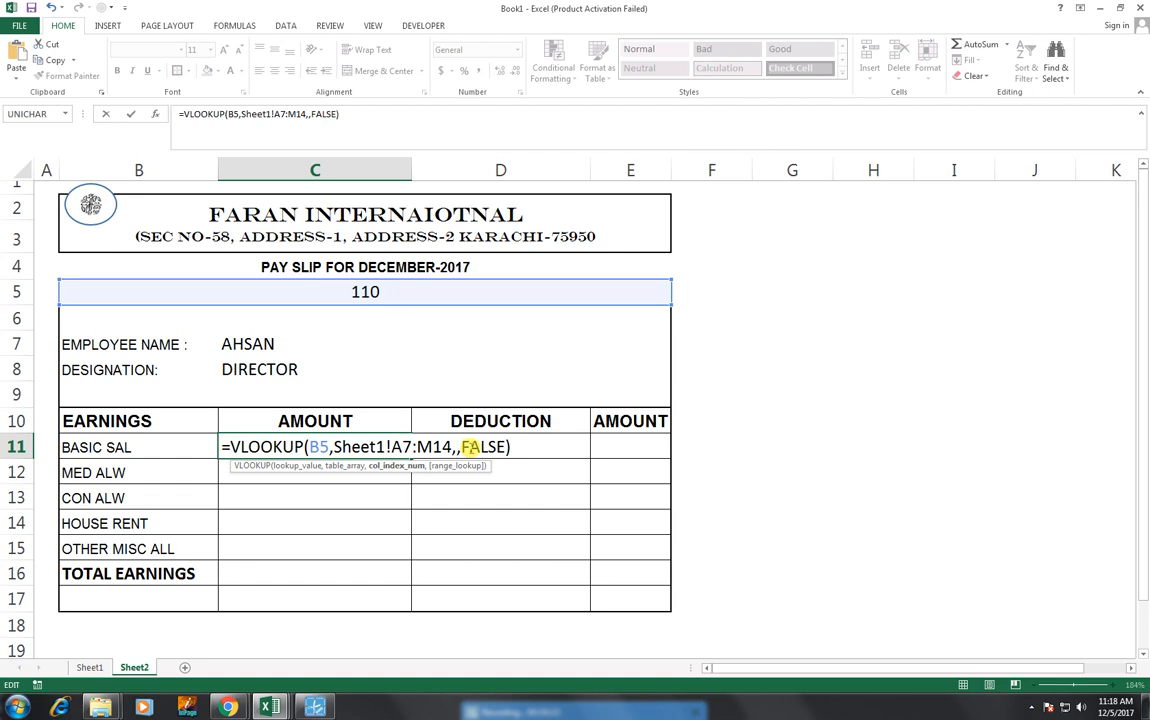
pyautogui.press('Return')
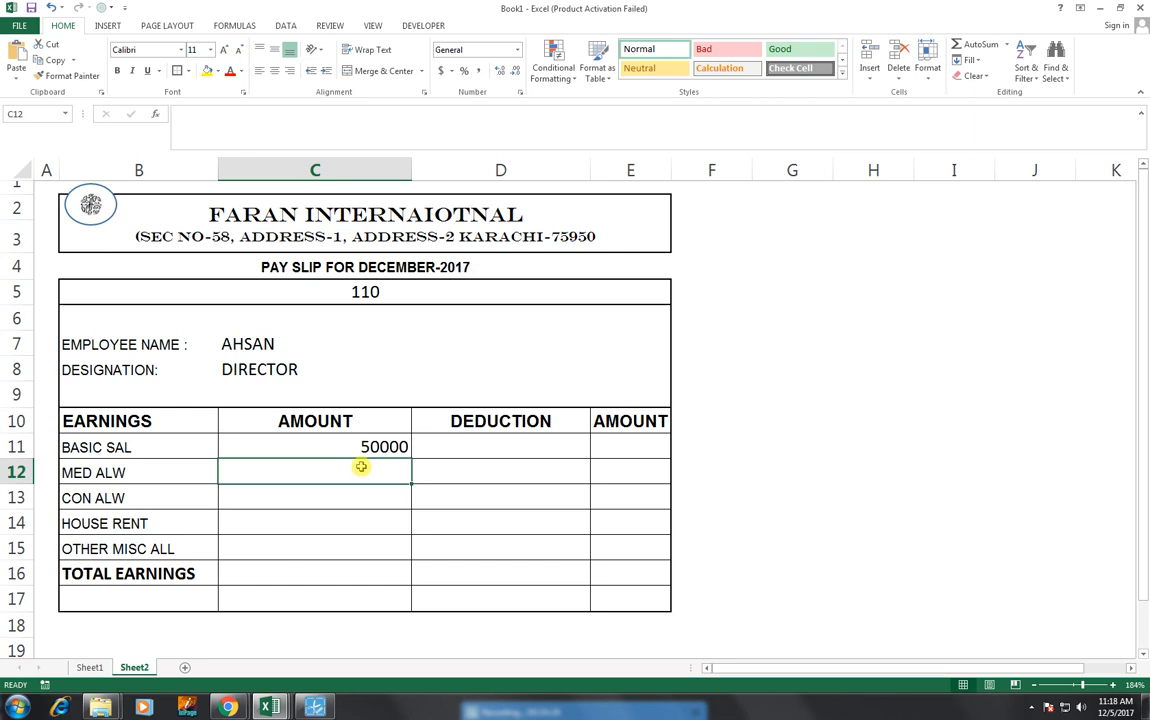
# - Paste the copied VLOOKUP formula into C12 for MED ALW and set its column index to 5
pyautogui.hotkey('ctrl', 'v')
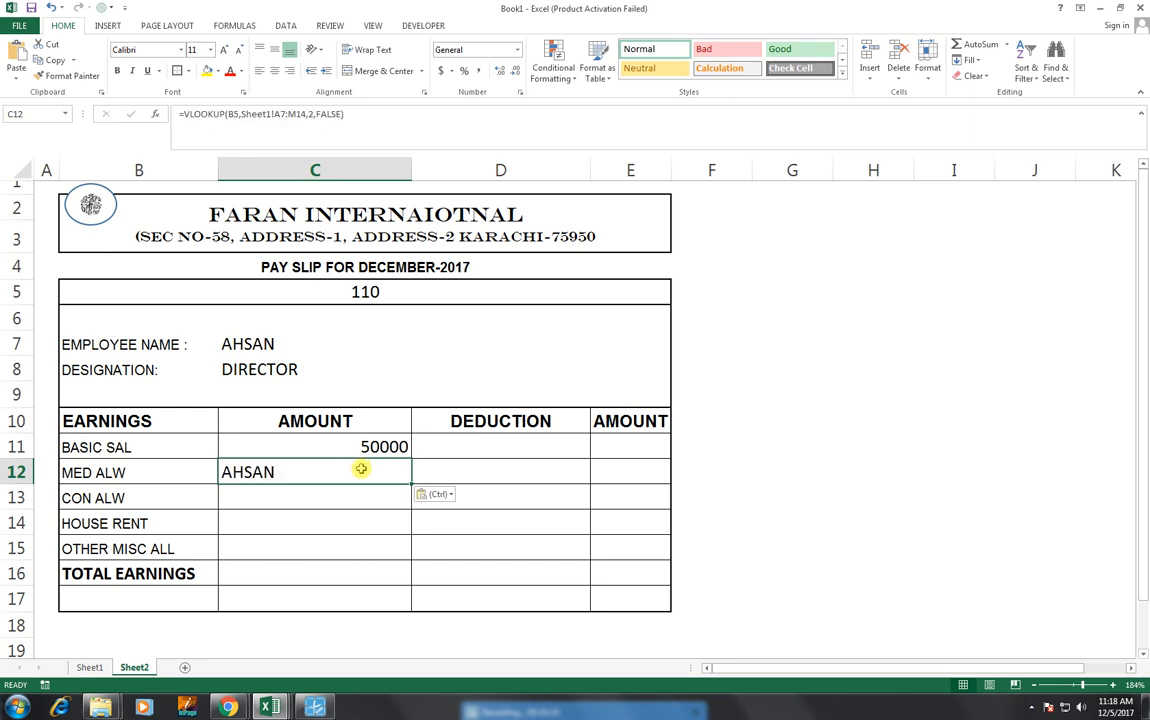
pyautogui.doubleClick(361, 468)
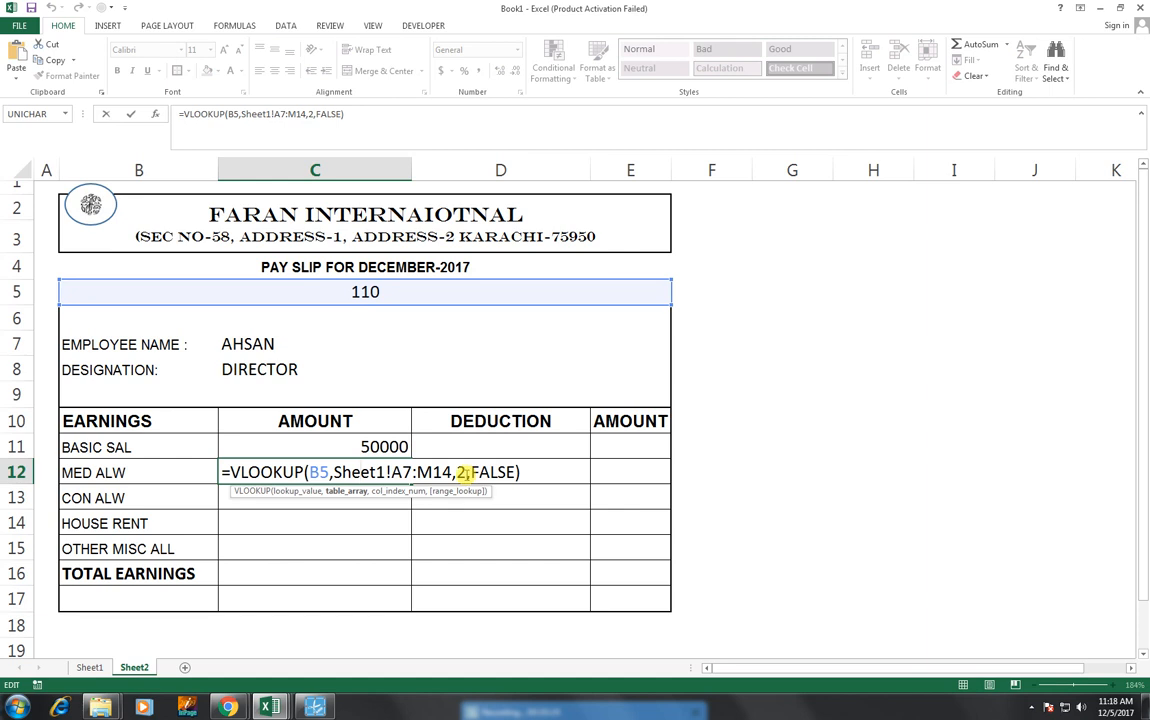
pyautogui.click(466, 474)
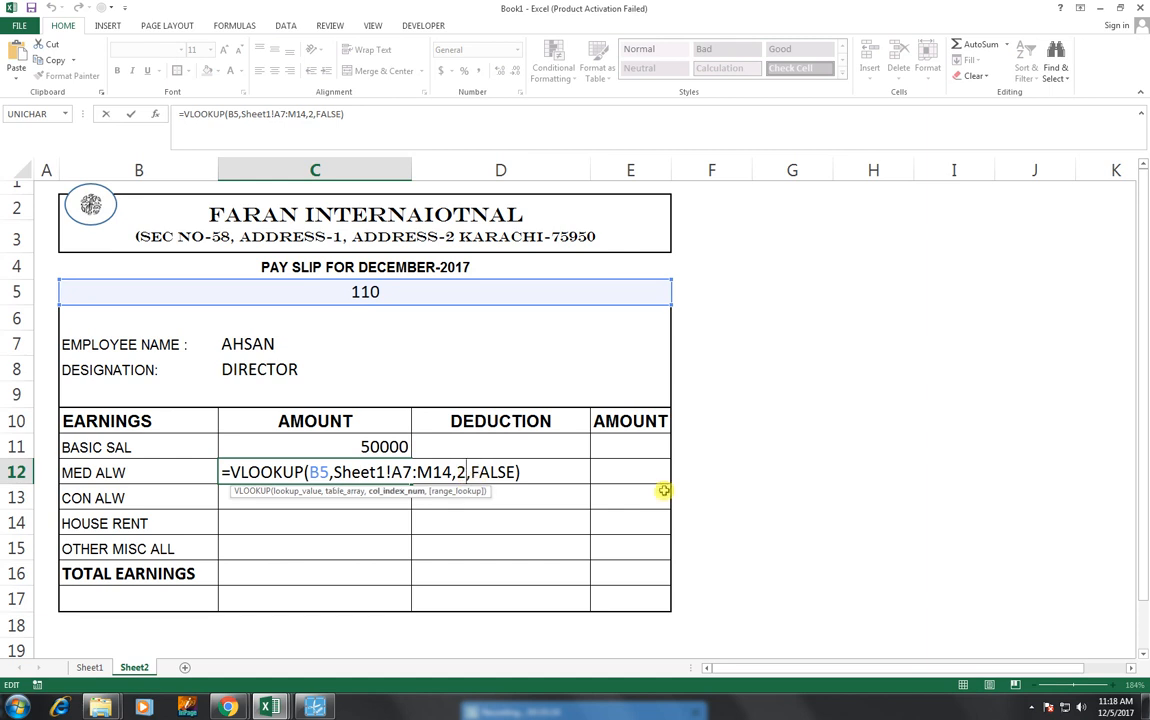
pyautogui.press('BackSpace')
pyautogui.write('5')
pyautogui.press('Return')
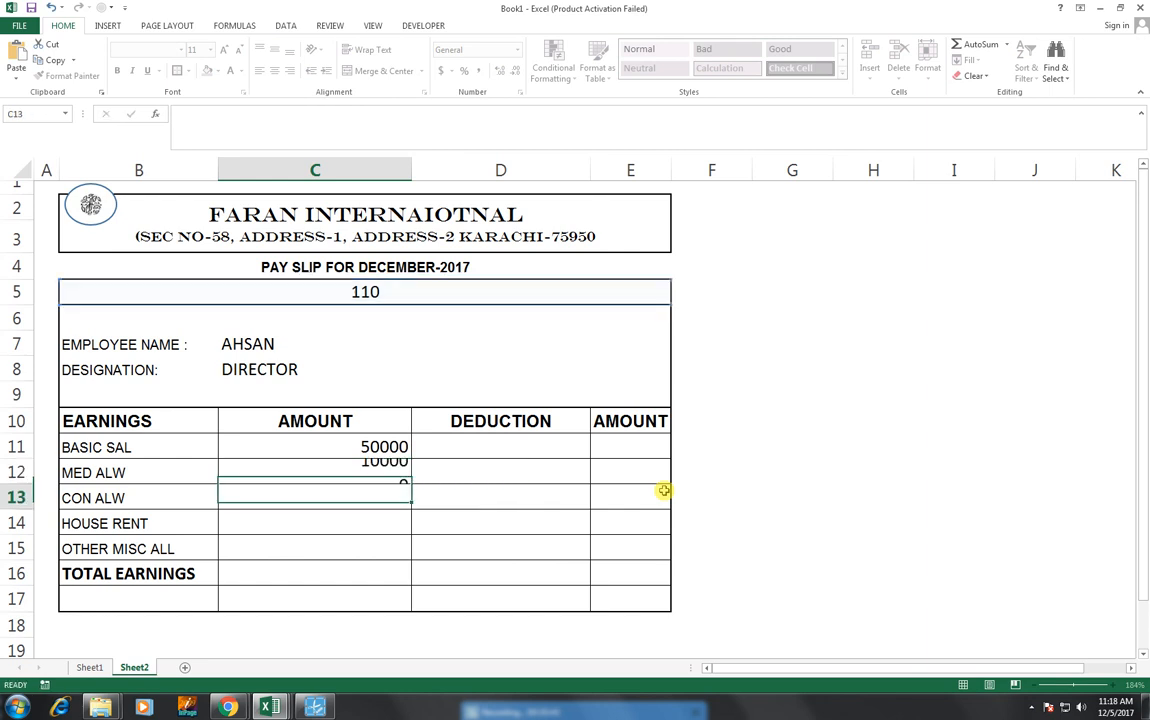
# - Paste the copied VLOOKUP formula into C13 for CON ALW and set its column index to 6
pyautogui.hotkey('ctrl', 'v')
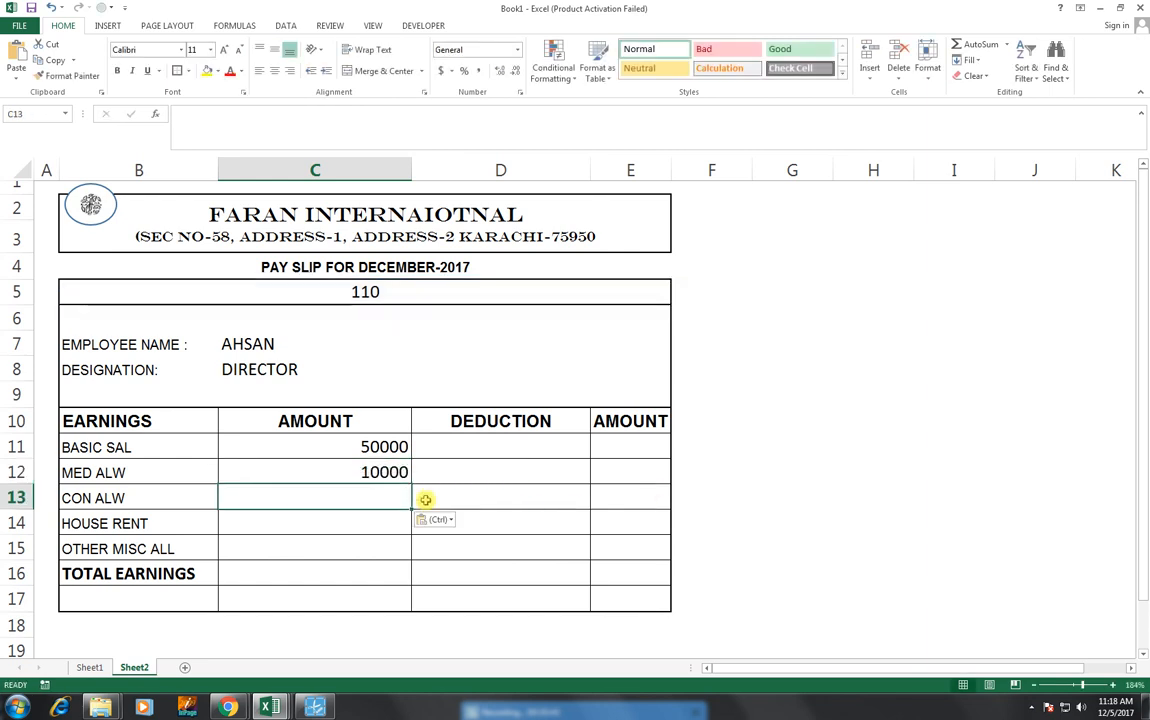
pyautogui.doubleClick(375, 500)
pyautogui.click(462, 497)
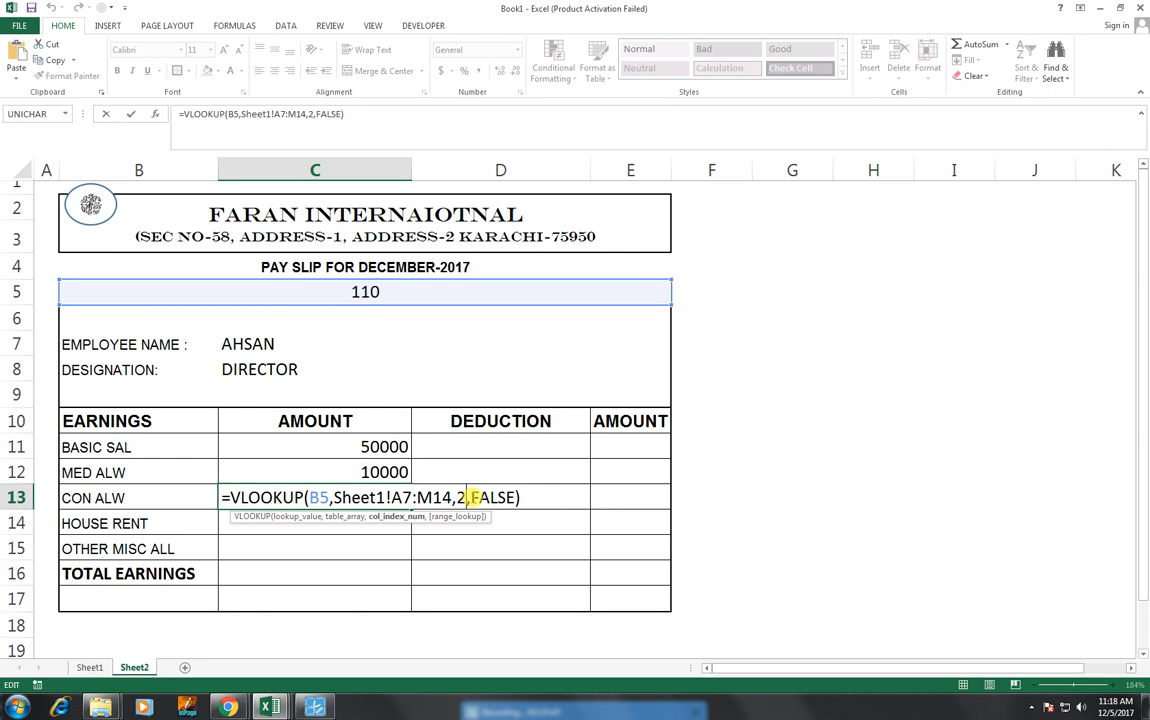
pyautogui.press('BackSpace')
pyautogui.write('6')
pyautogui.press('Return')
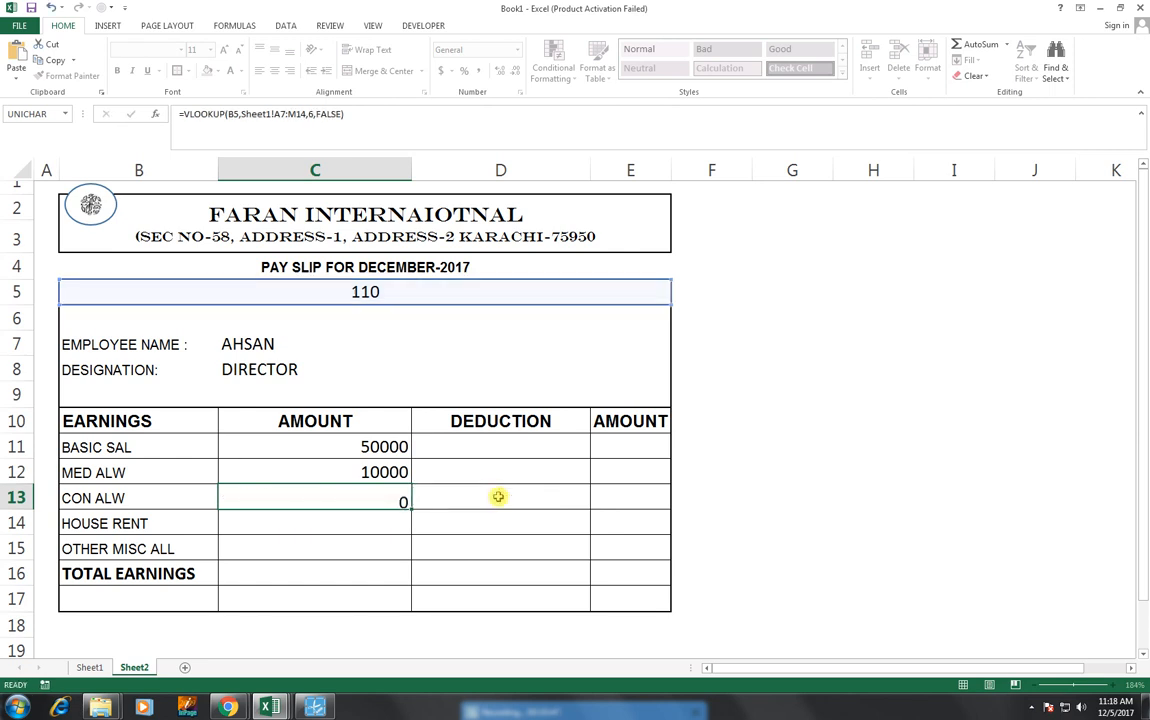
pyautogui.press('Return')
# - Fill the HOUSE RENT amount in C14 with the same VLOOKUP formula, using column index 7
pyautogui.click(335, 519)
pyautogui.write('=VLOOKUP(B5,Sheet1!A7:M14,2,FALSE)')
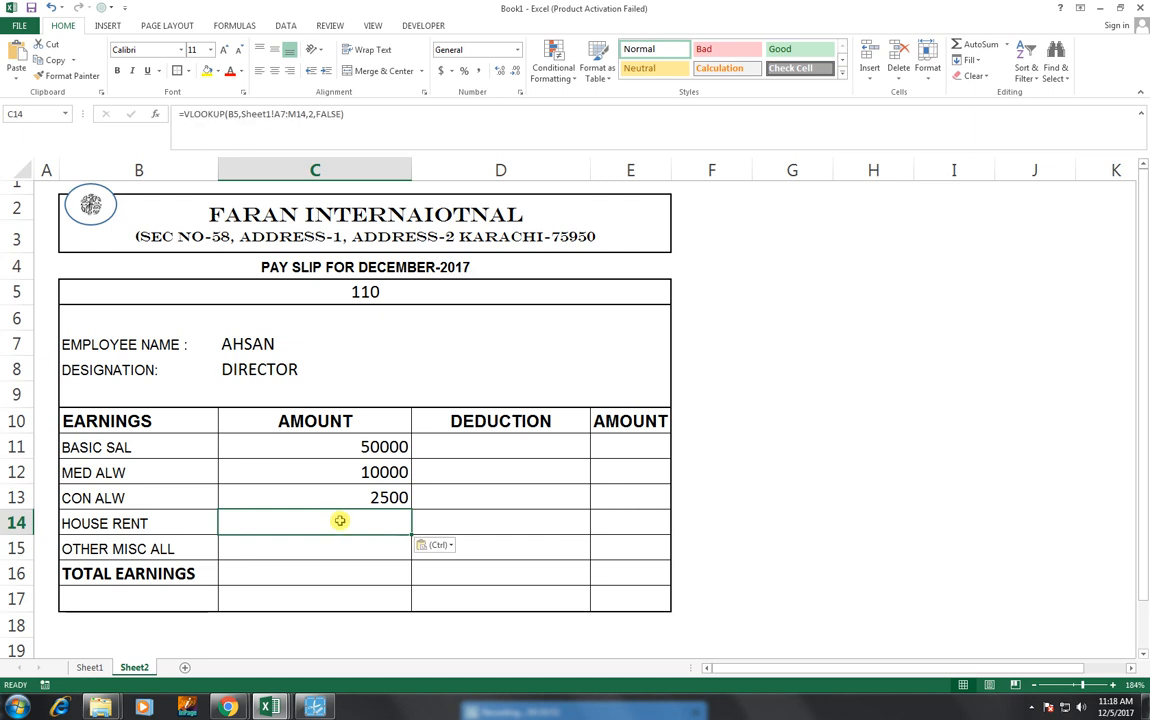
pyautogui.doubleClick(334, 521)
pyautogui.click(466, 524)
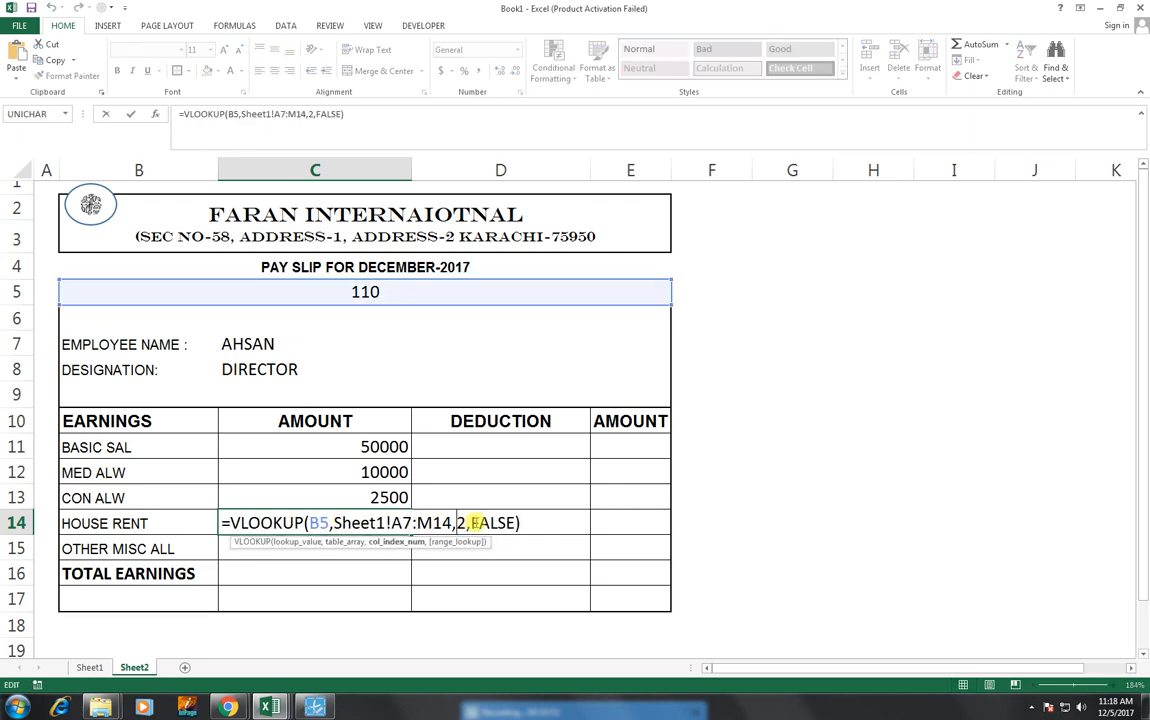
pyautogui.press('BackSpace')
pyautogui.write('7')
pyautogui.press('Return')
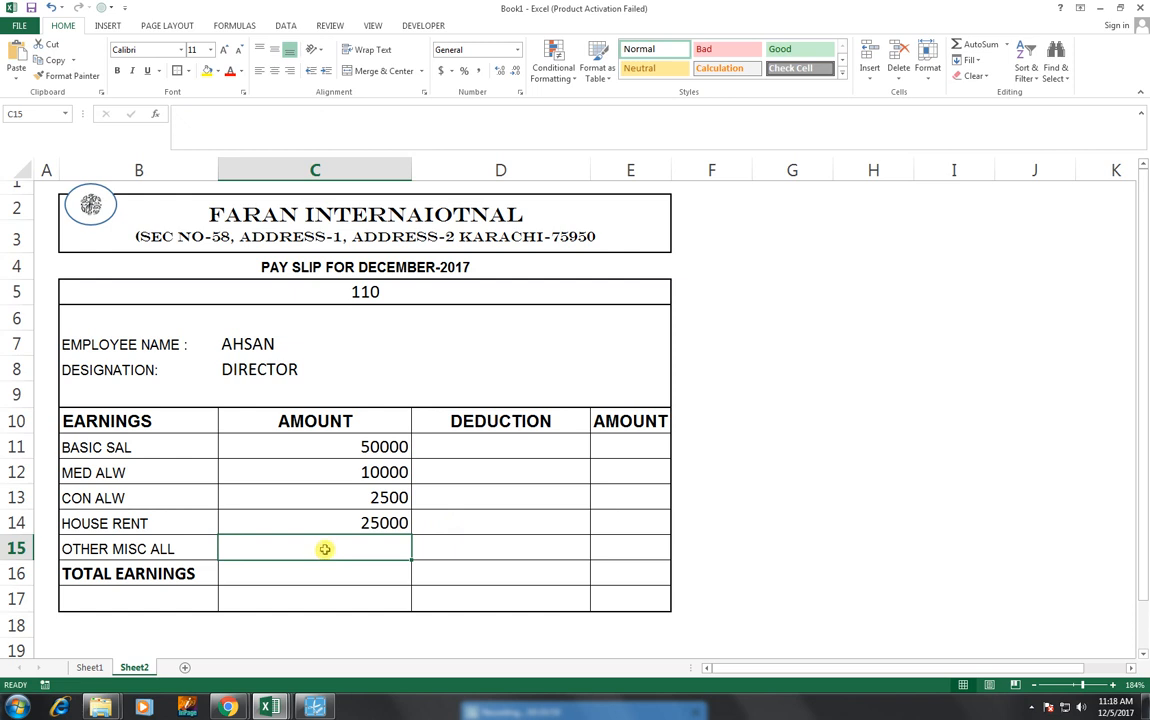
# - Fill the OTHER MISC ALL amount in C15 with the same VLOOKUP formula, using column index 8
pyautogui.write('=VLOOKUP(B5,Sheet1!A7:M14,2,FALSE)')
pyautogui.doubleClick(322, 548)
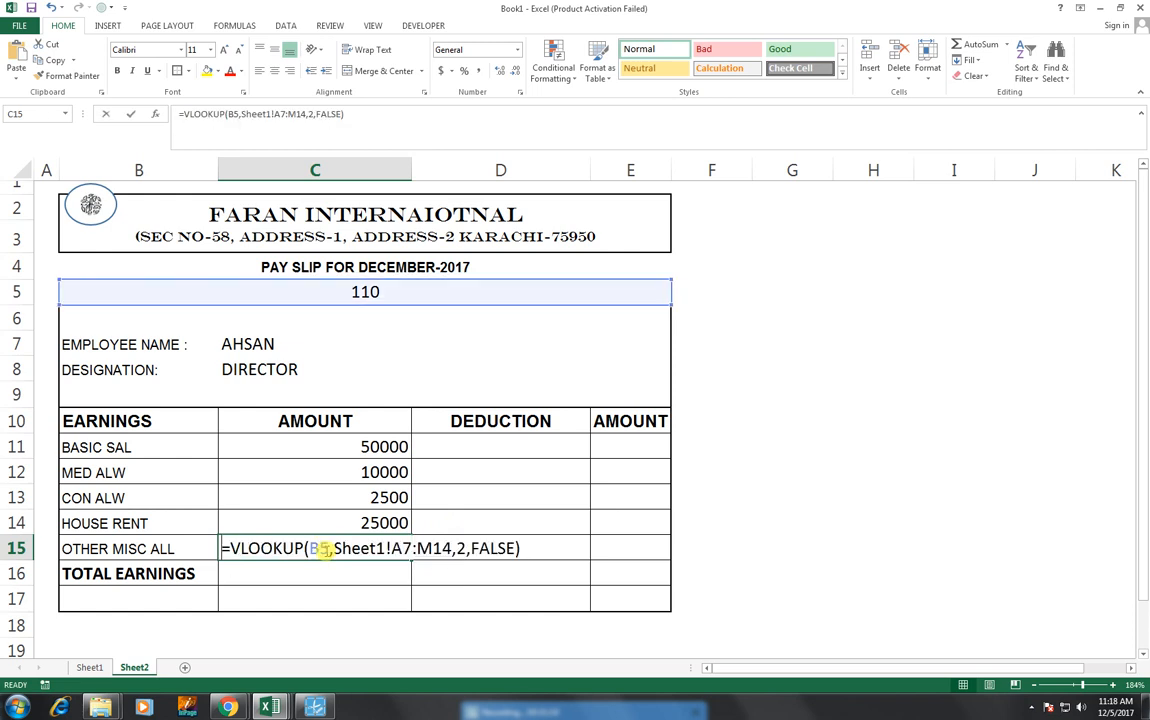
pyautogui.click(466, 548)
pyautogui.press('BackSpace')
pyautogui.write('8')
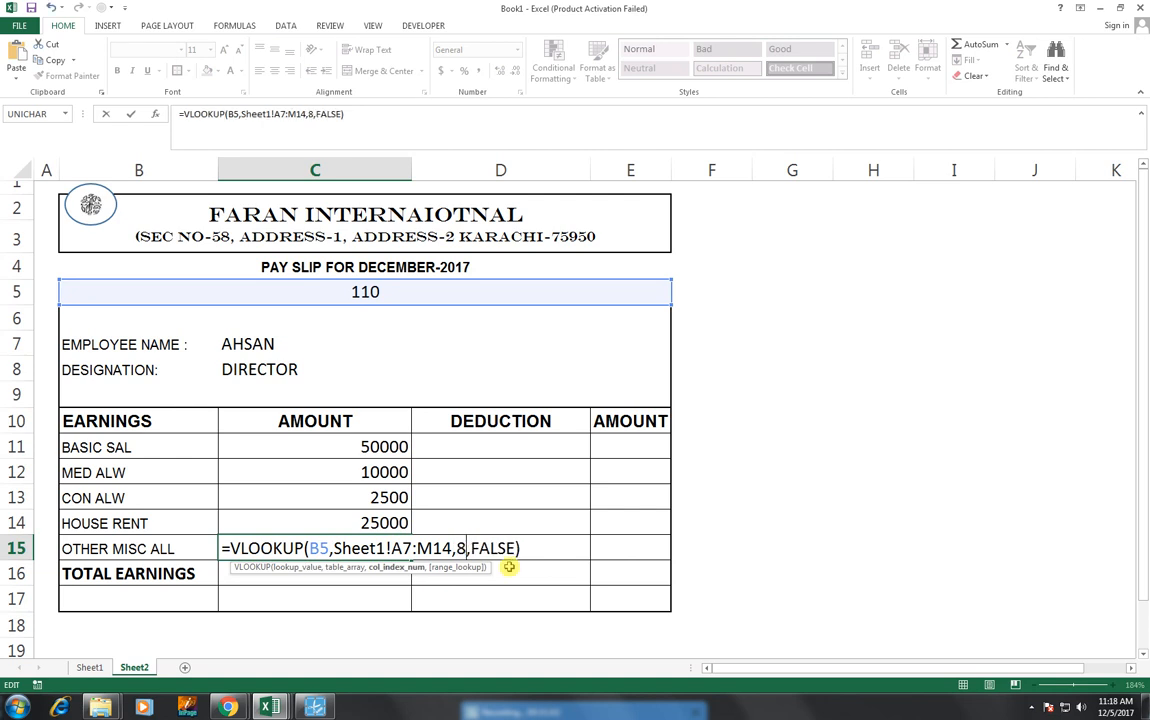
pyautogui.press('Return')
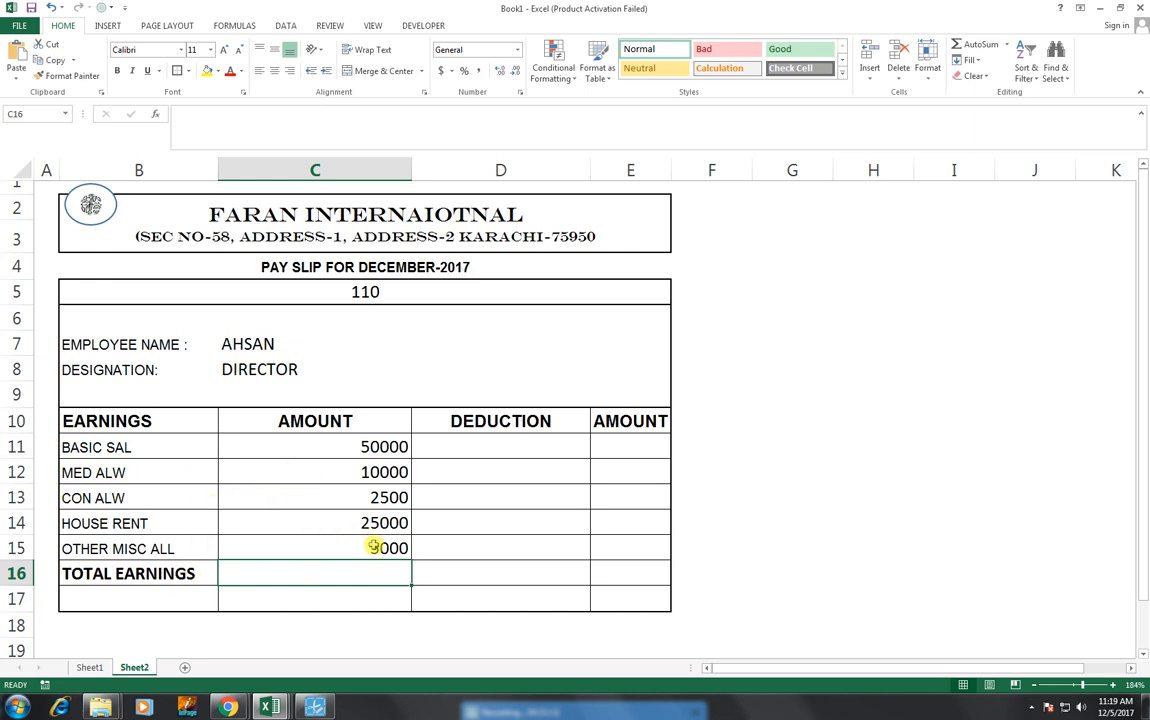
# - Set employee 110's basic salary in Sheet1's D8 to 100000 and check the earnings on Sheet2's pay slip
pyautogui.click(90, 666)
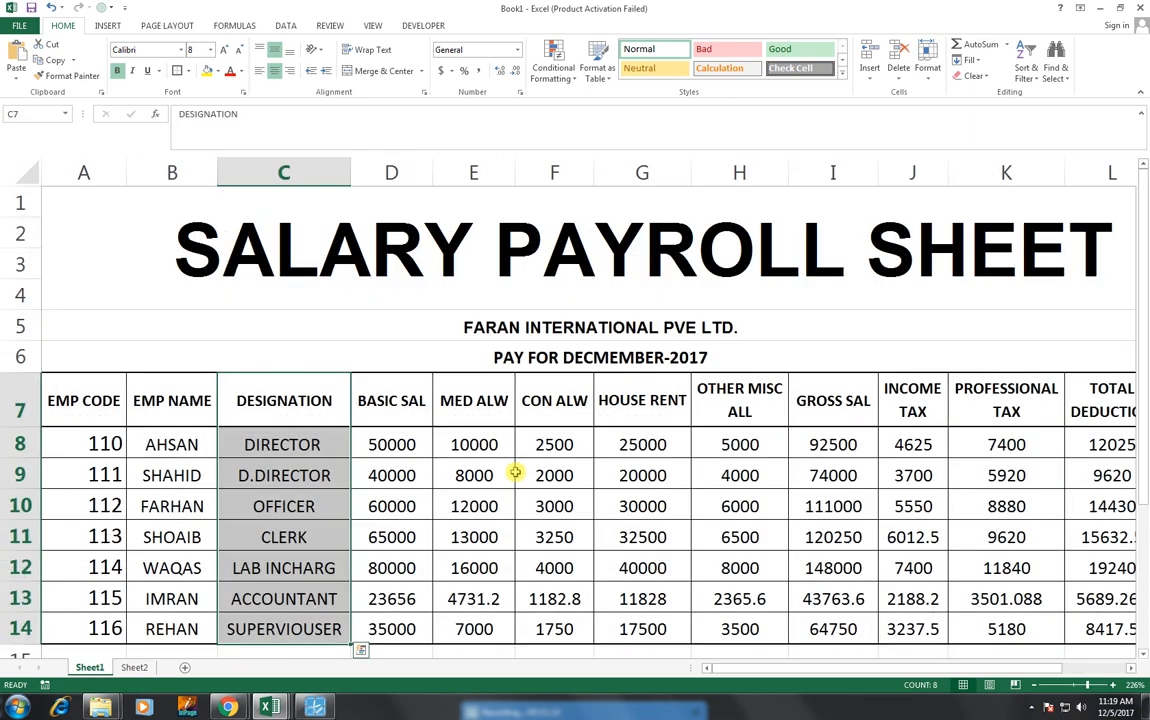
pyautogui.click(738, 450)
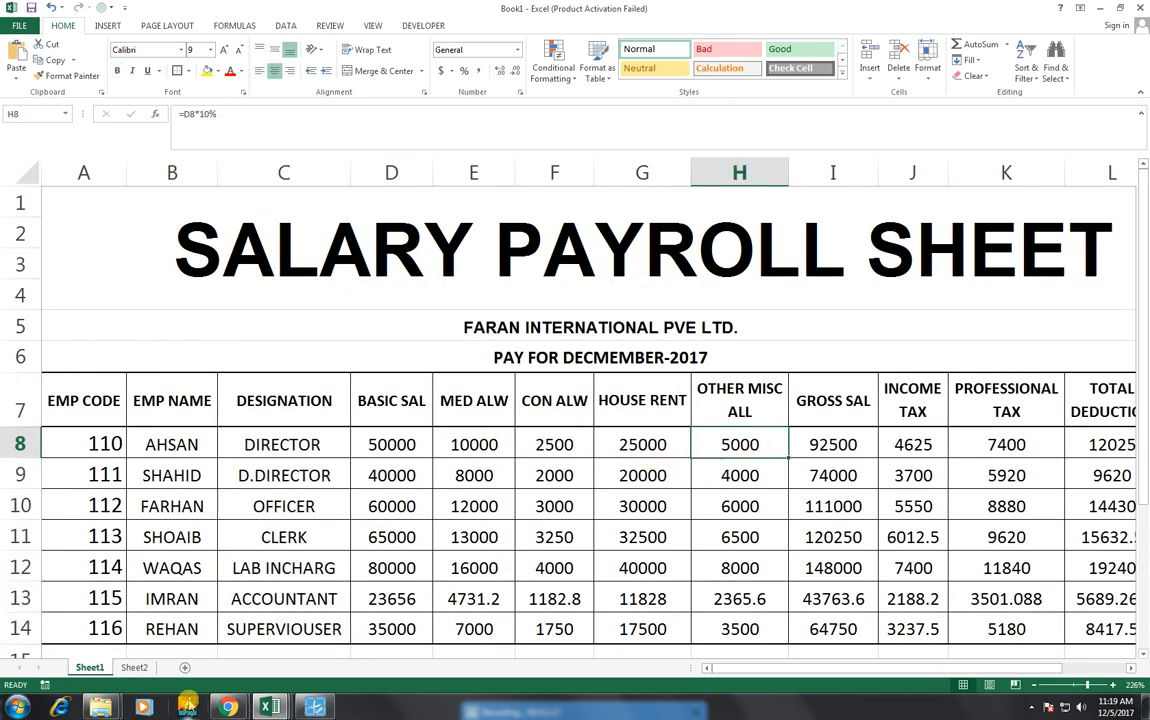
pyautogui.click(413, 442)
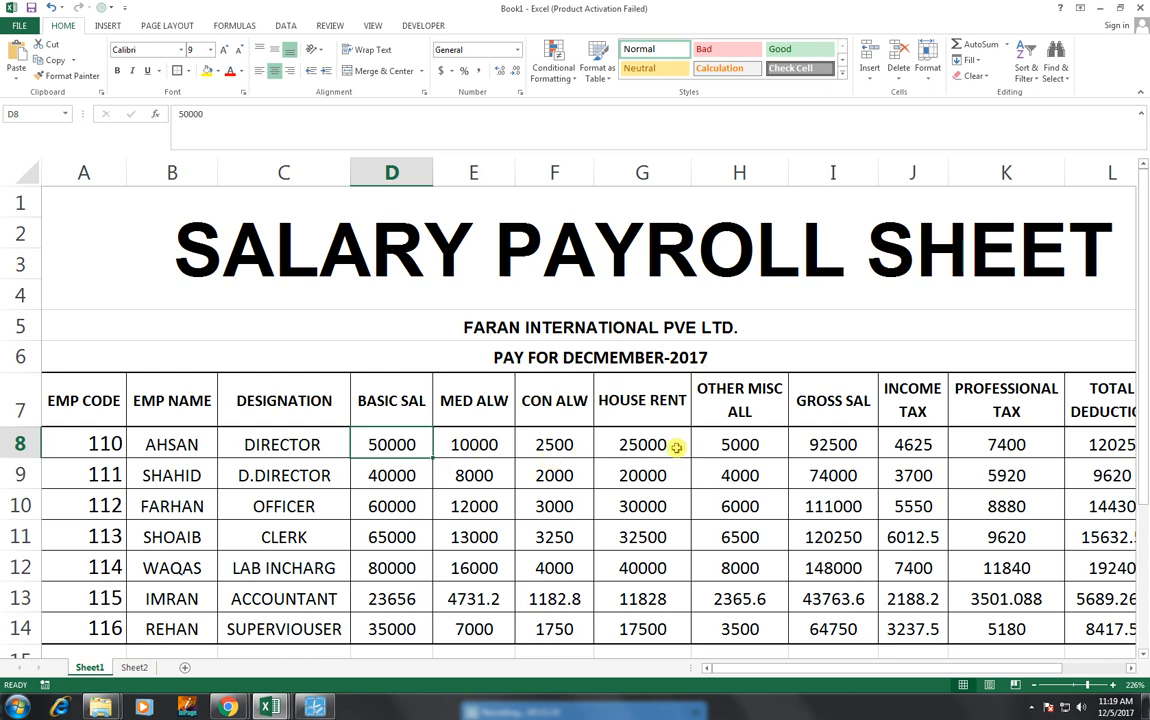
pyautogui.click(135, 667)
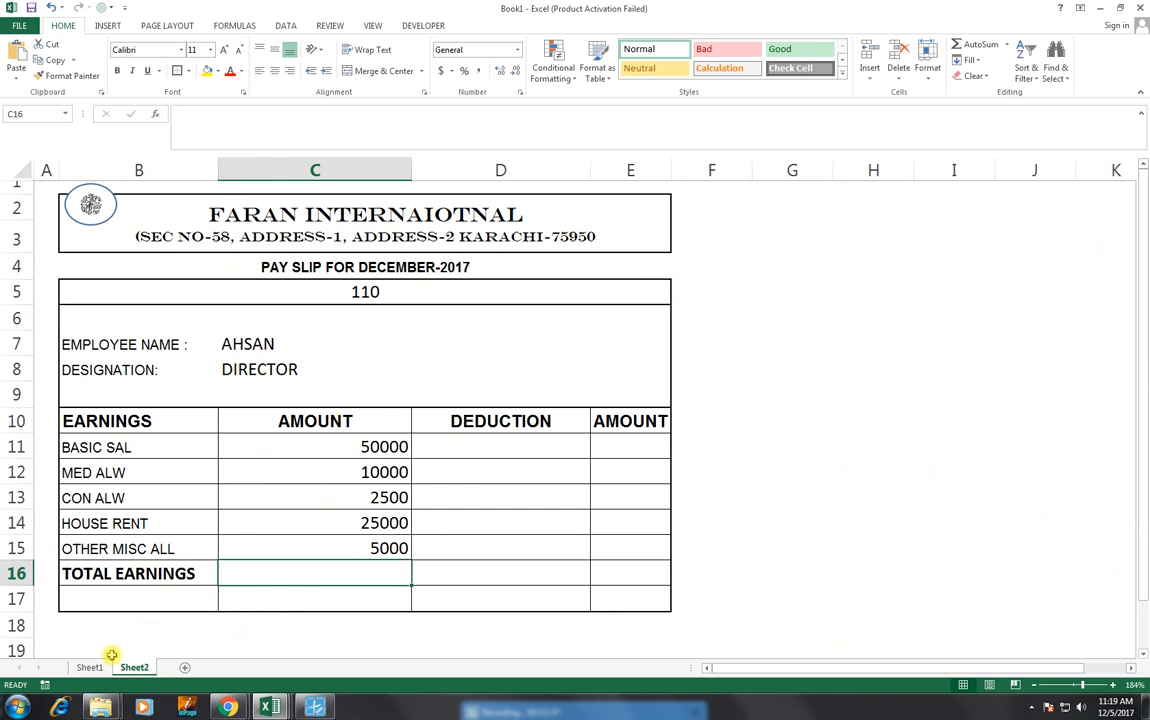
pyautogui.hotkey('ctrl', 'pageup')
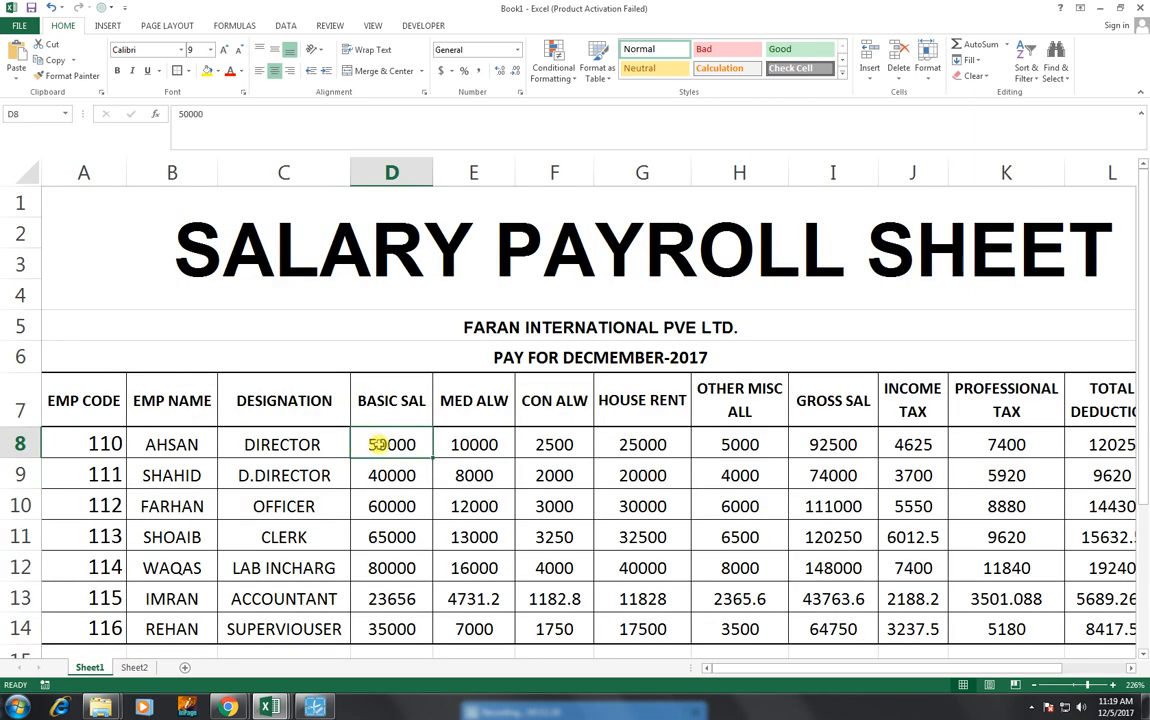
pyautogui.write('100000')
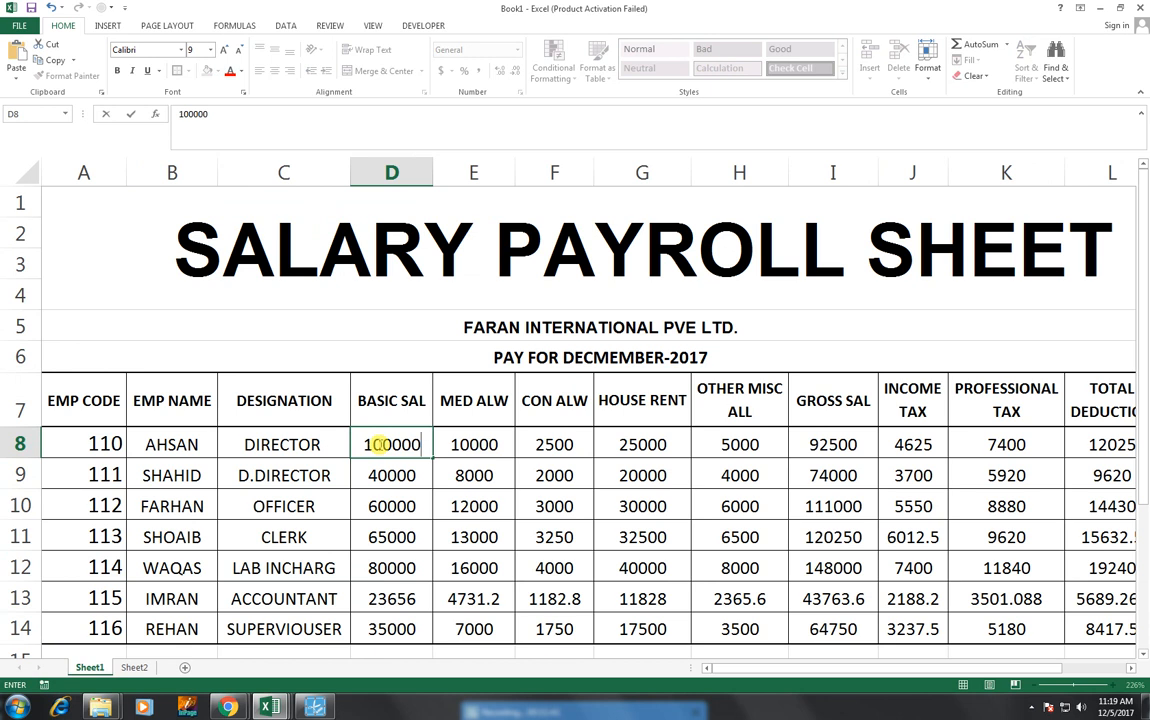
pyautogui.press('Return')
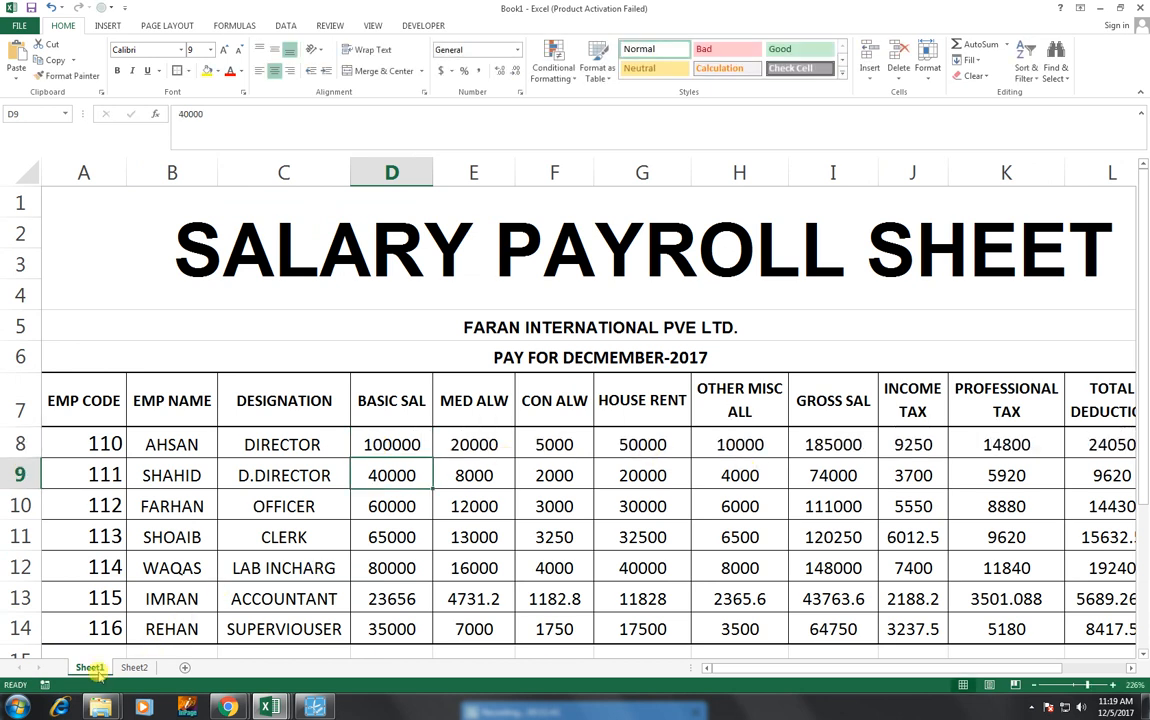
pyautogui.click(134, 667)
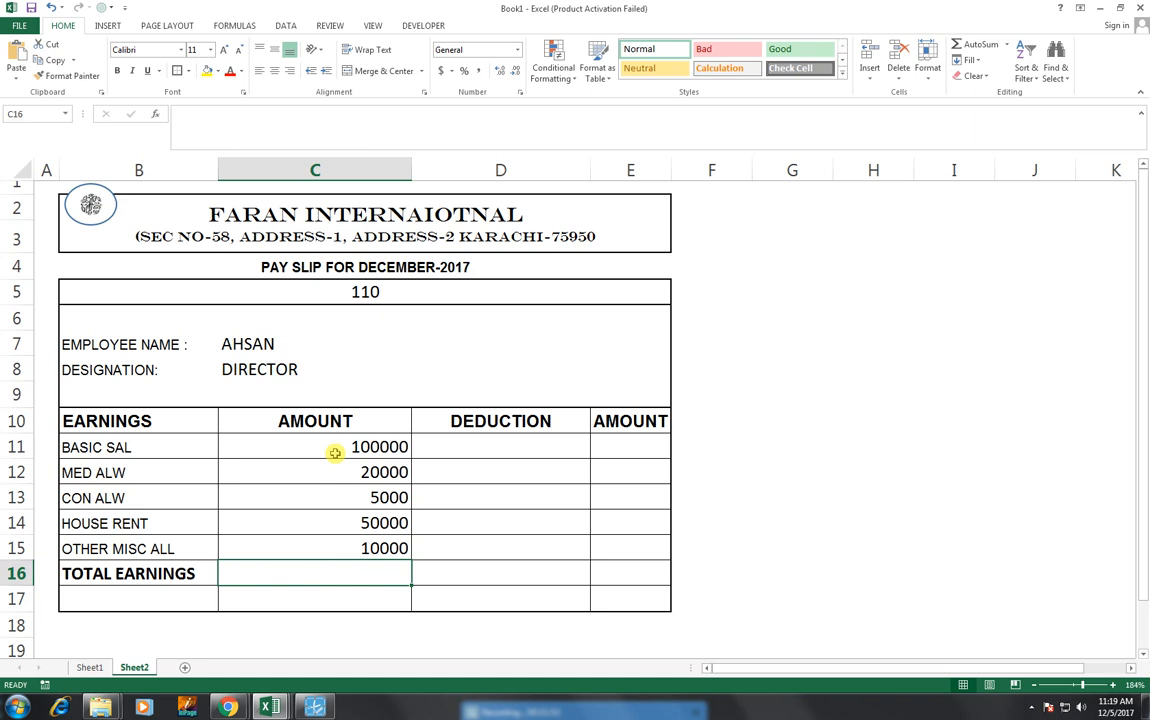
# - Total the earnings amounts in C16 beside TOTAL EARNINGS with the formula =SUM(C11:C15)
pyautogui.moveTo(340, 447); pyautogui.dragTo(366, 552)
pyautogui.click(310, 572)
pyautogui.write('=SUM(')
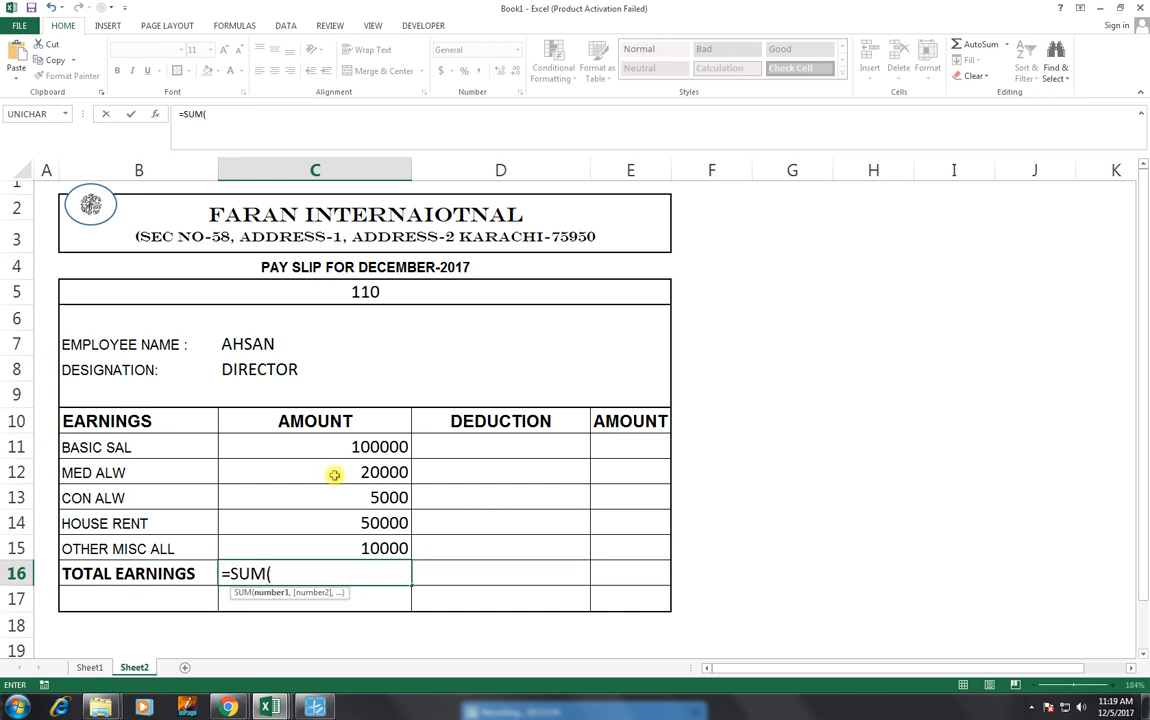
pyautogui.moveTo(336, 444); pyautogui.dragTo(336, 544)
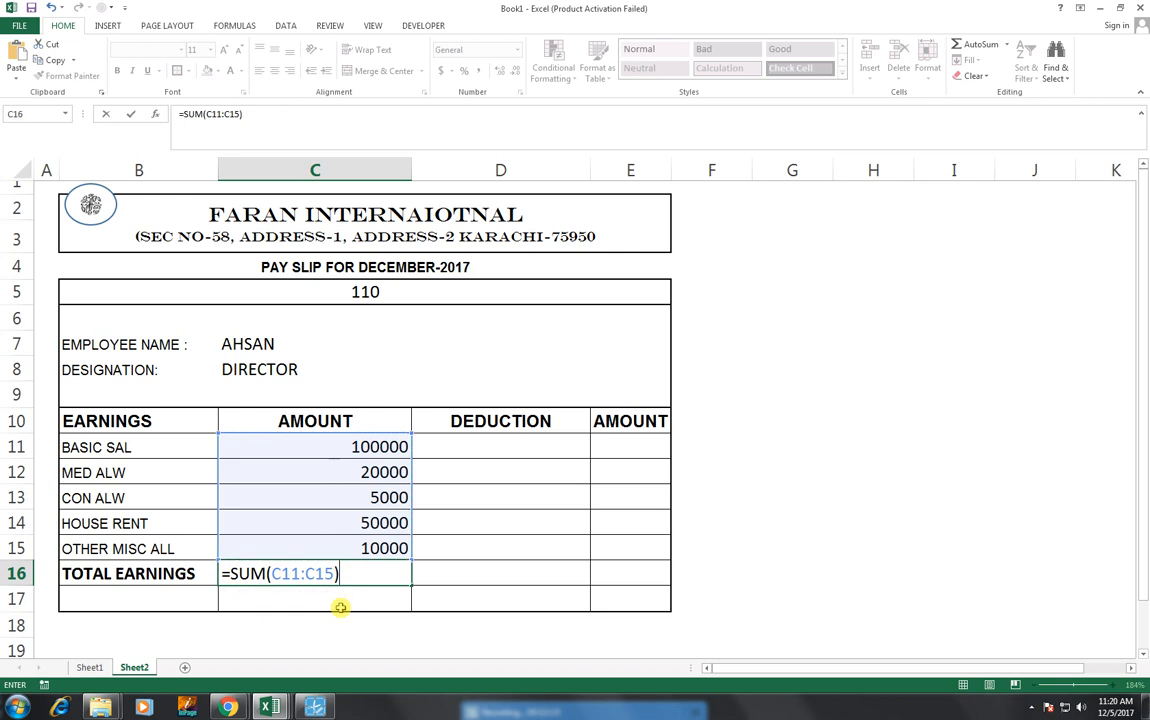
pyautogui.press('Return')
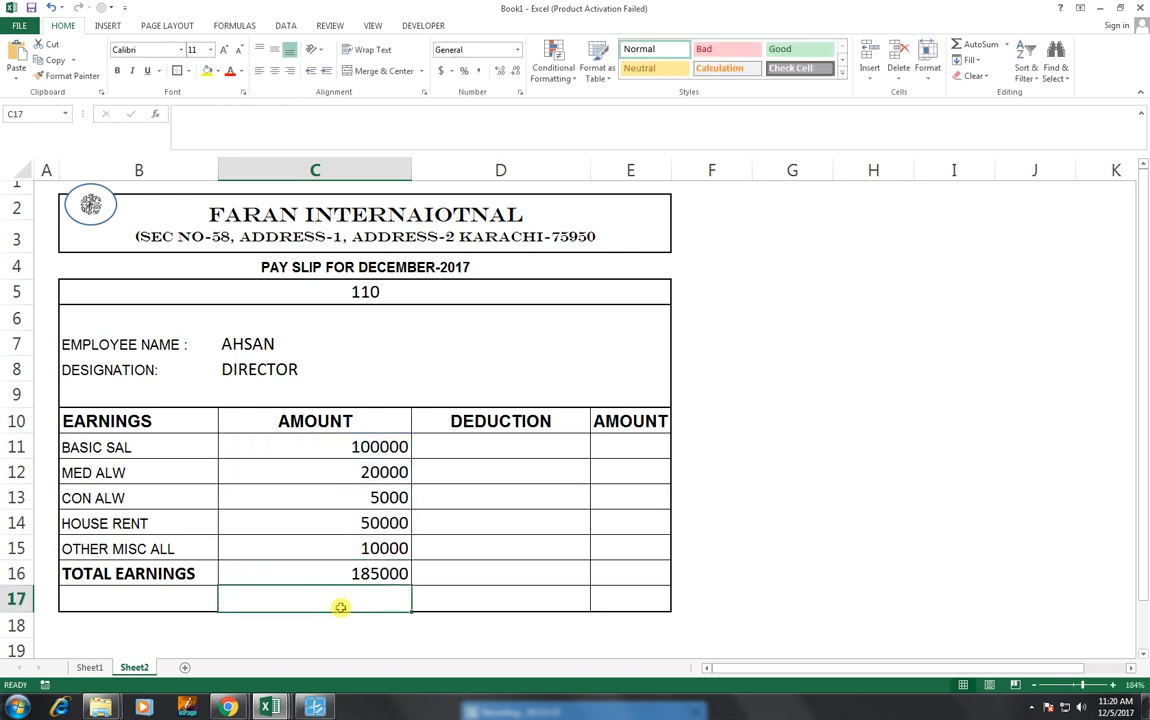
# - Enter INCOME TAX as the first deduction label in D11
pyautogui.press('Right')
pyautogui.press('Right')
pyautogui.press('Up')
pyautogui.press('Up')
pyautogui.press('Up')
pyautogui.press('Up')
pyautogui.press('Up')
pyautogui.press('Up')
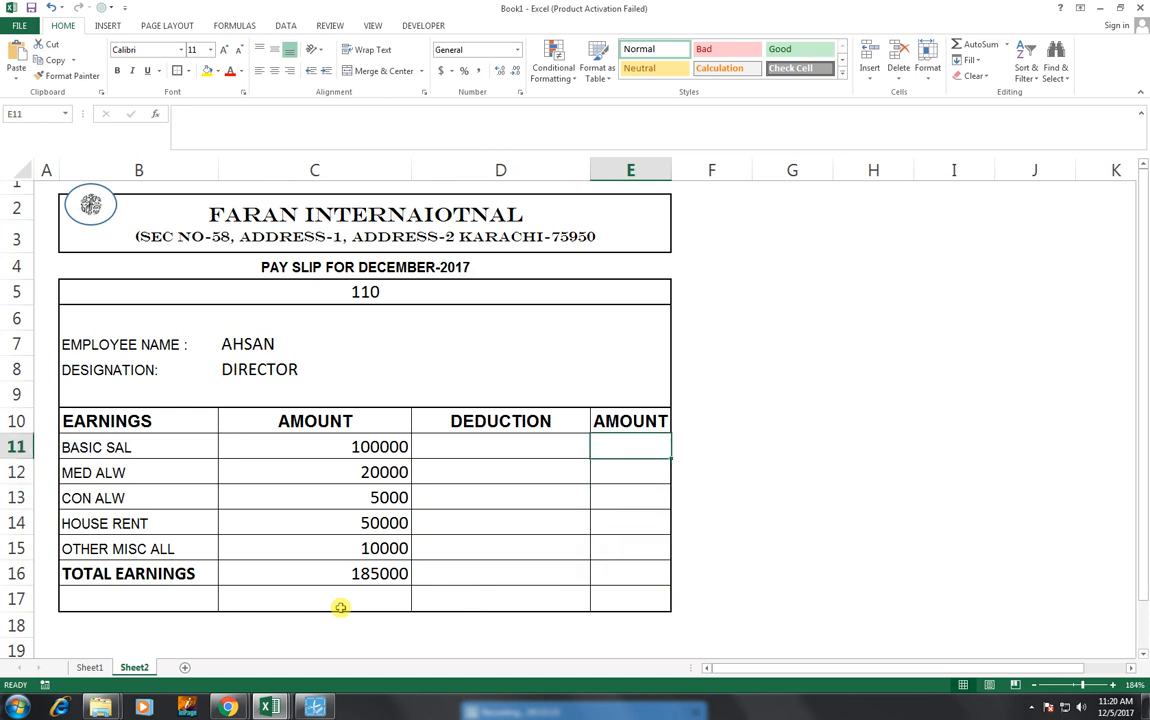
pyautogui.press('Left')
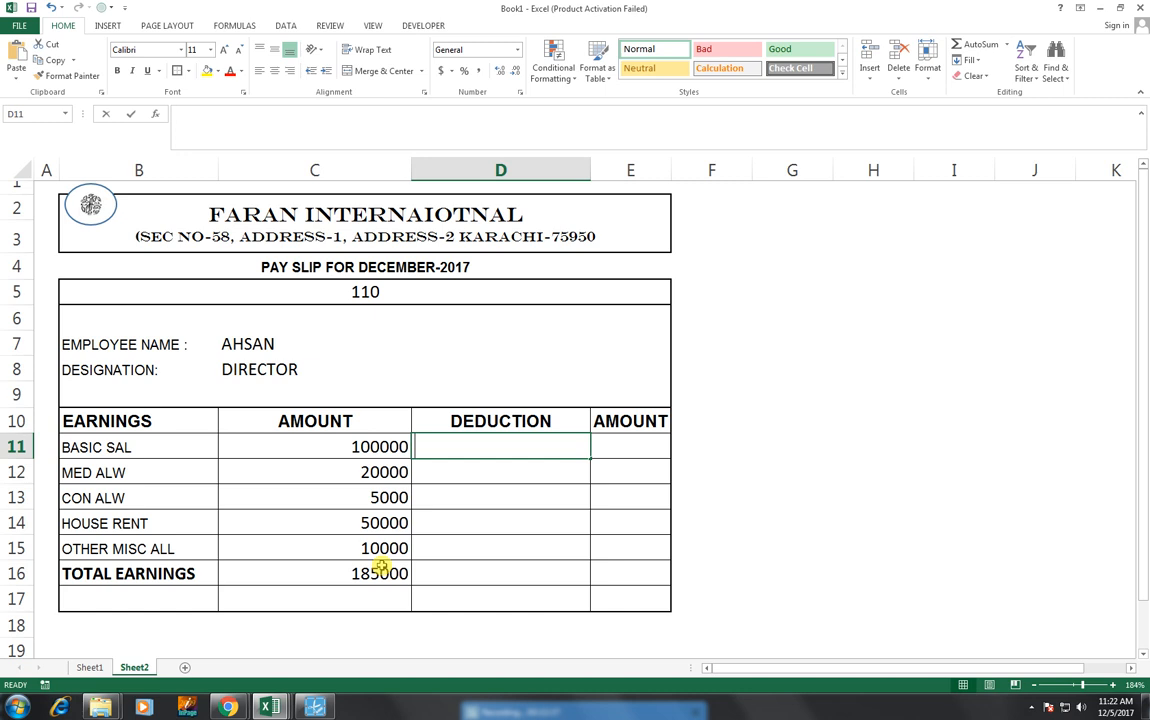
pyautogui.write('INCOME TAX')
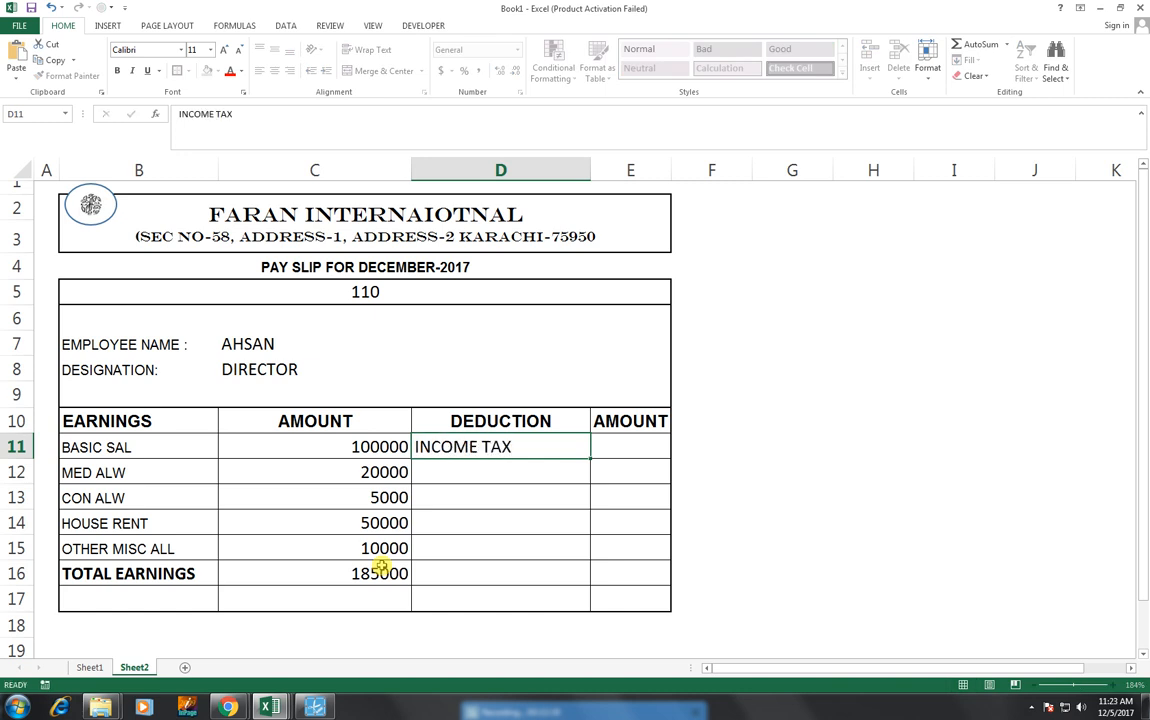
pyautogui.press('Return')
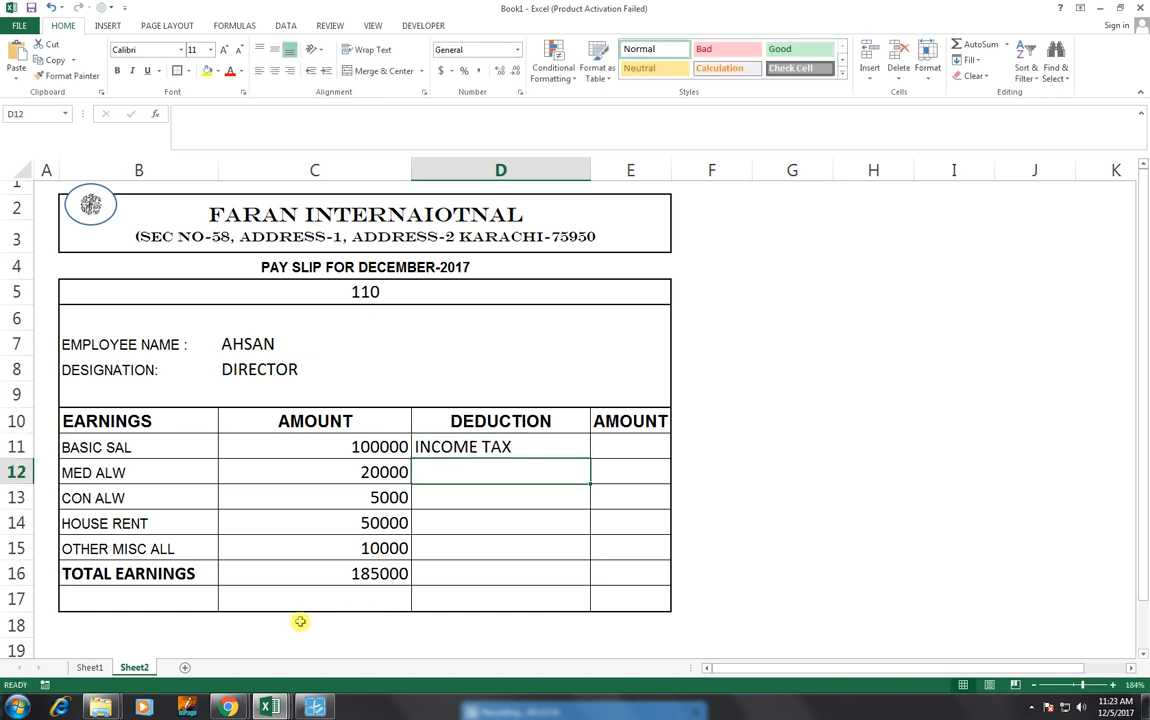
# - Look up the next deduction heading on Sheet1 and enter PROFESSIONAL TAX in D12 of Sheet2
pyautogui.click(89, 667)
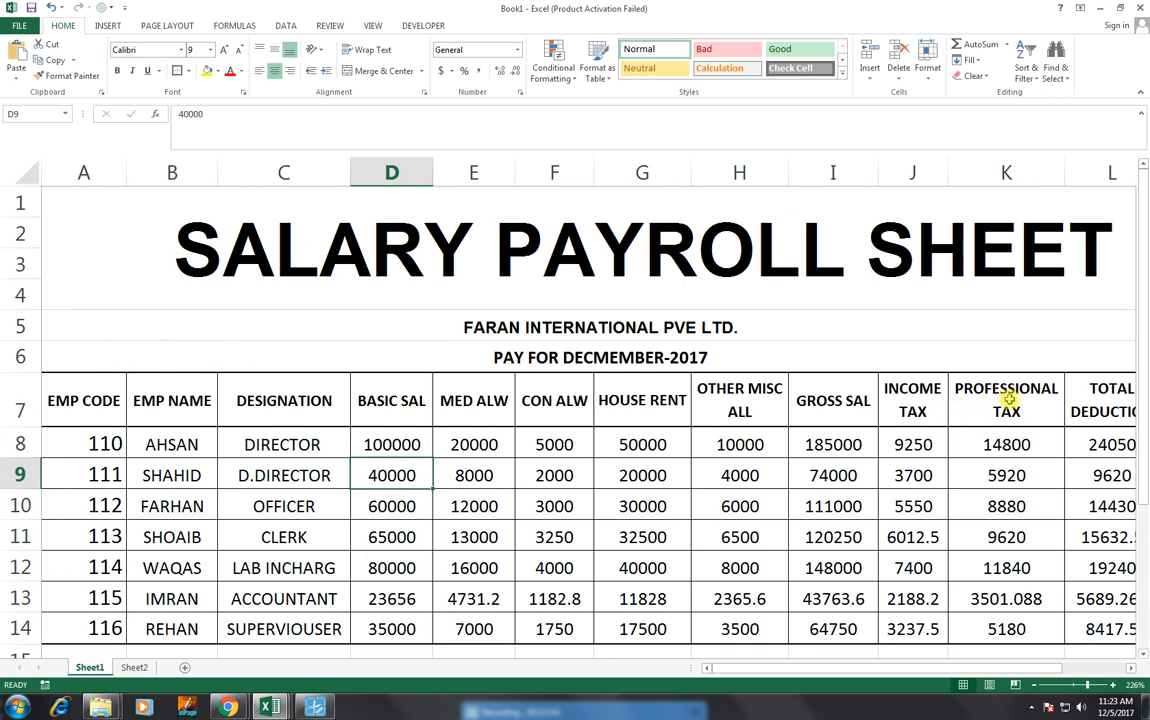
pyautogui.click(136, 667)
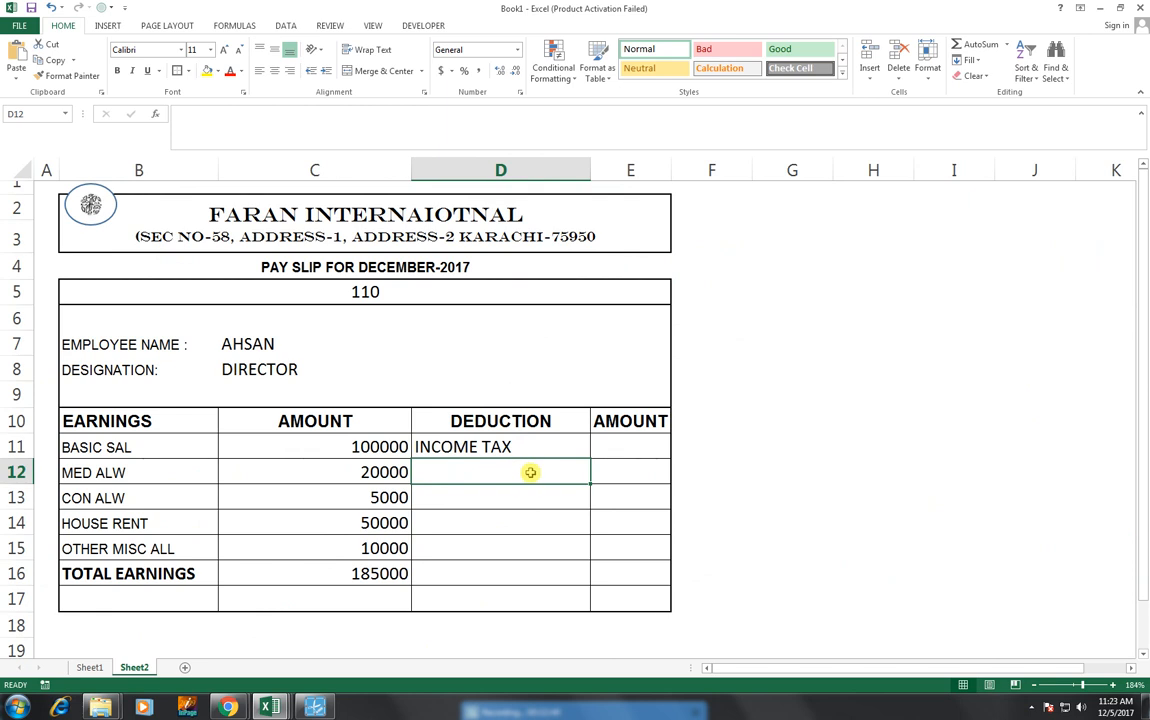
pyautogui.write('PROFE')
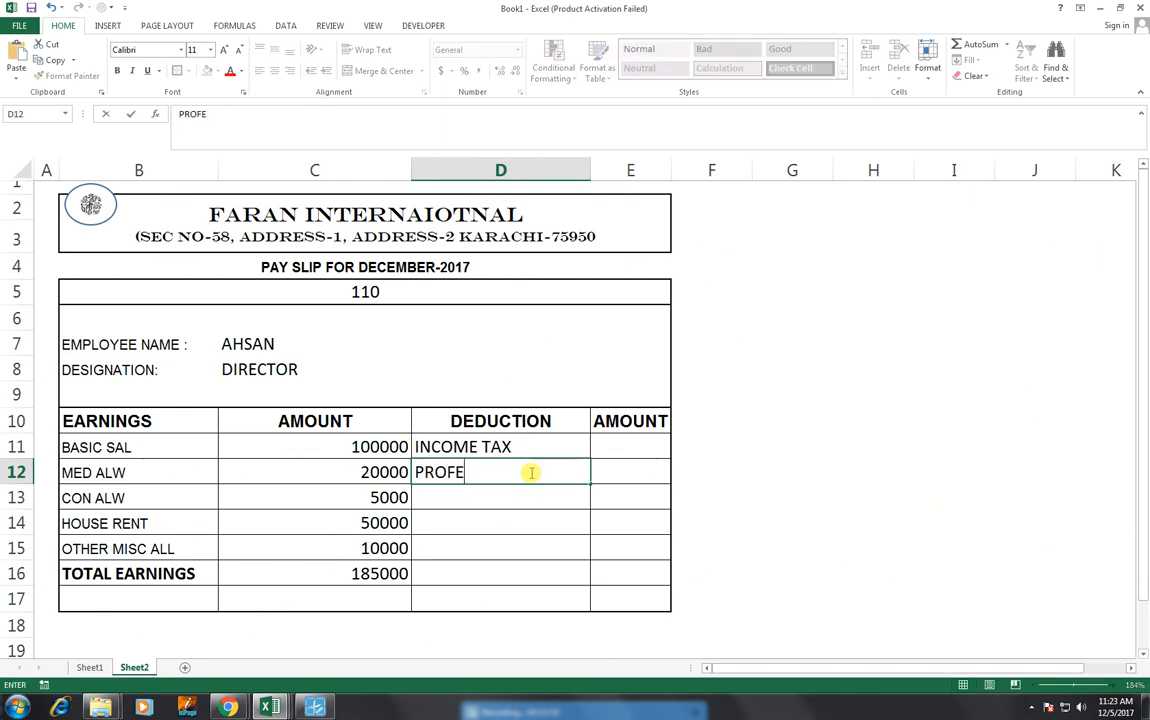
pyautogui.write('SSIONAL')
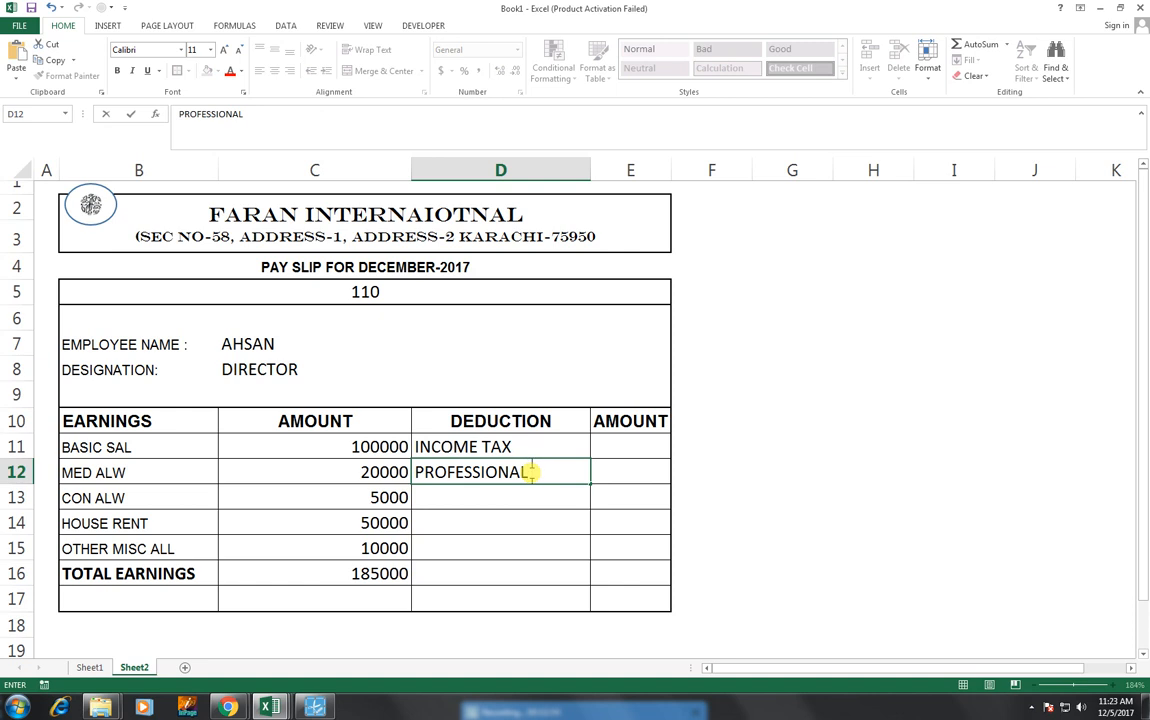
pyautogui.write(' TAX')
pyautogui.press('Return')
pyautogui.press('Return')
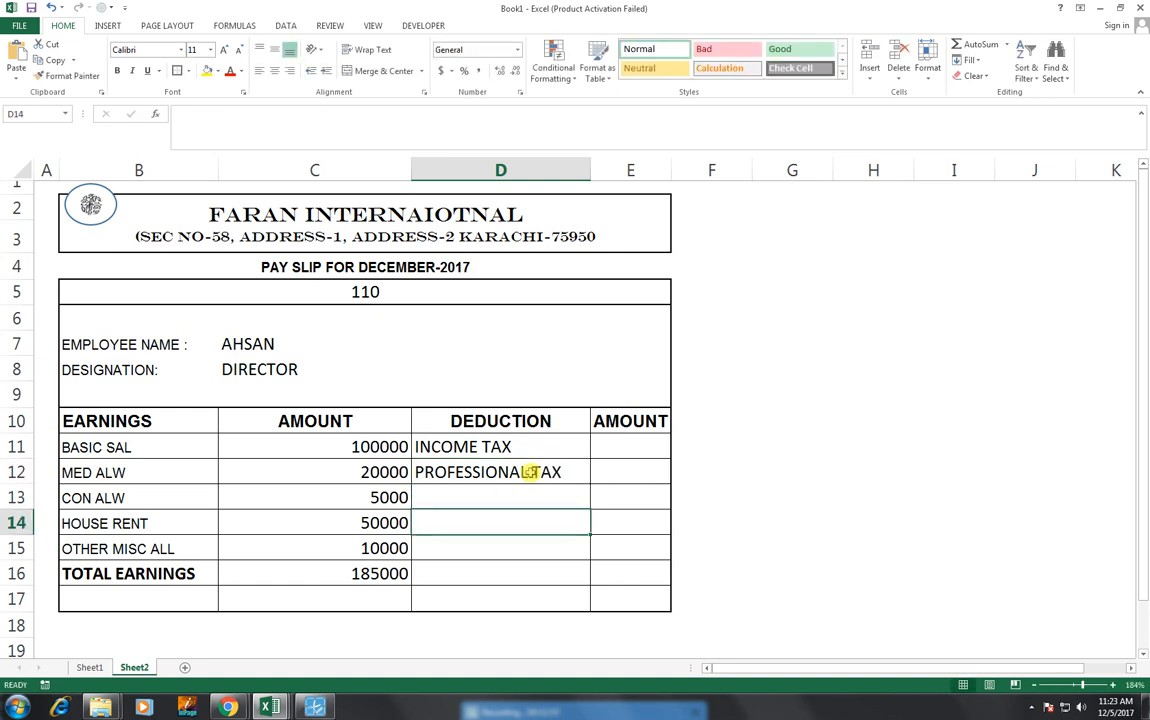
# - Enter WITHOUT PAY as the third deduction label in D13
pyautogui.press('Up')
pyautogui.write('W')
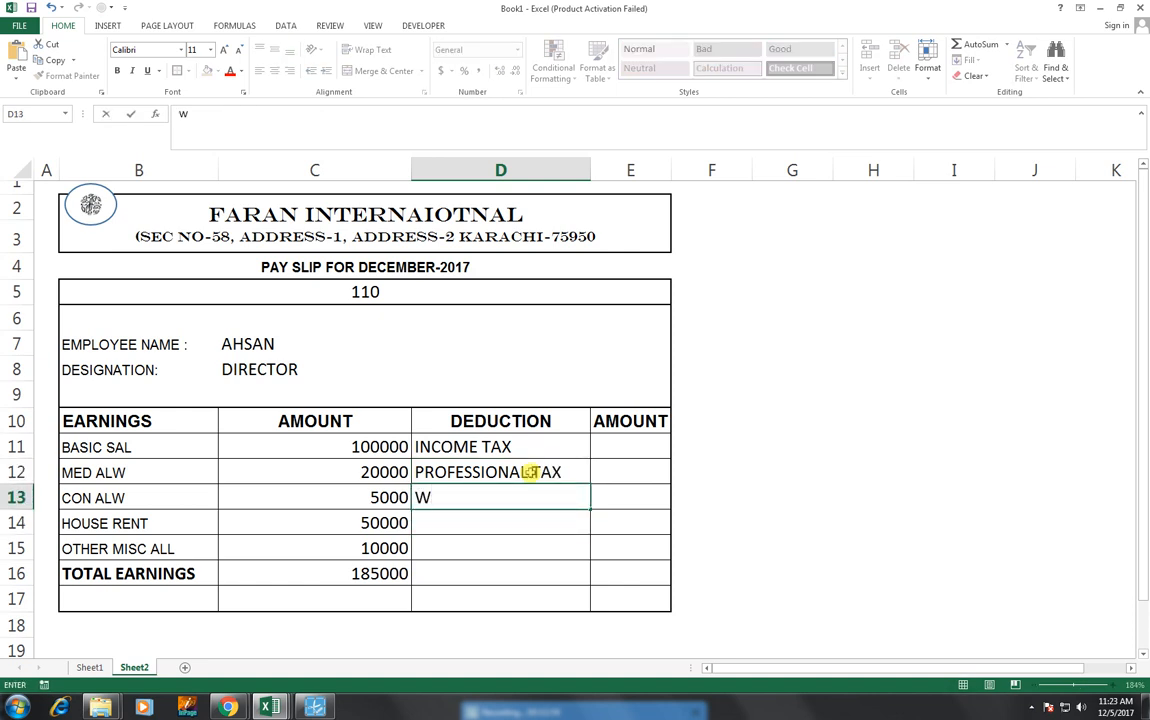
pyautogui.write('ITHOUT ')
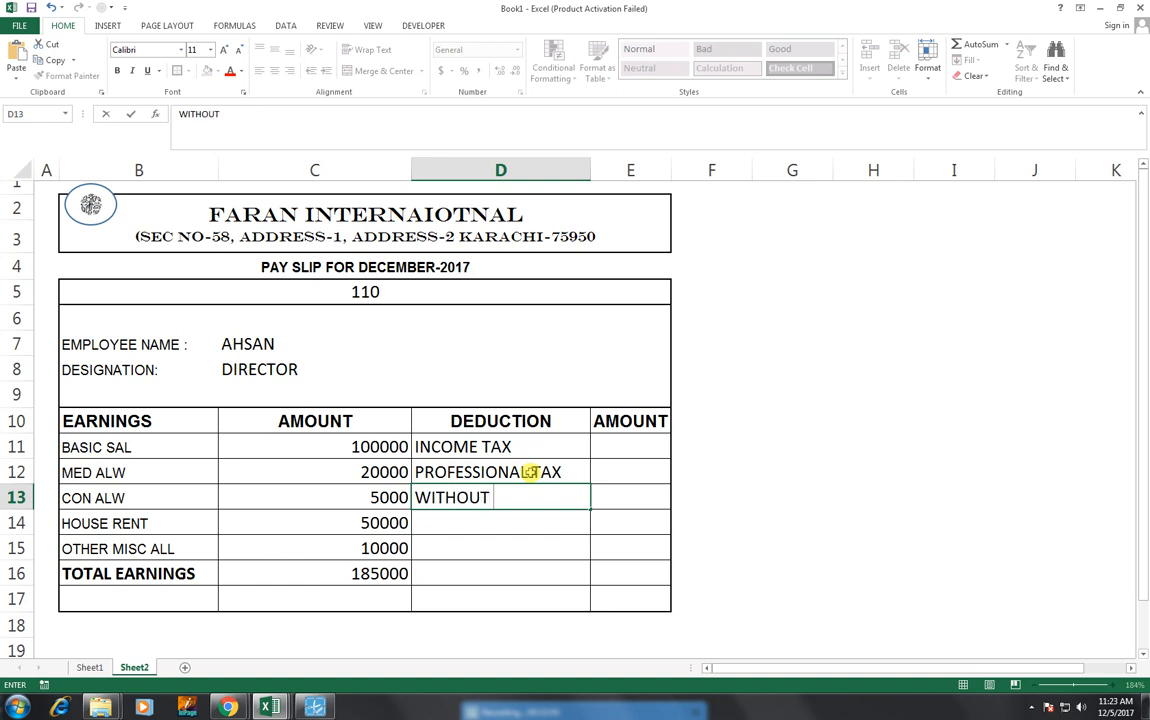
pyautogui.write('PAY')
pyautogui.press('Return')
# - Enter the label TOTAL DEDUCTION in D16, on the same row as TOTAL EARNINGS
pyautogui.press('Down')
pyautogui.press('Down')
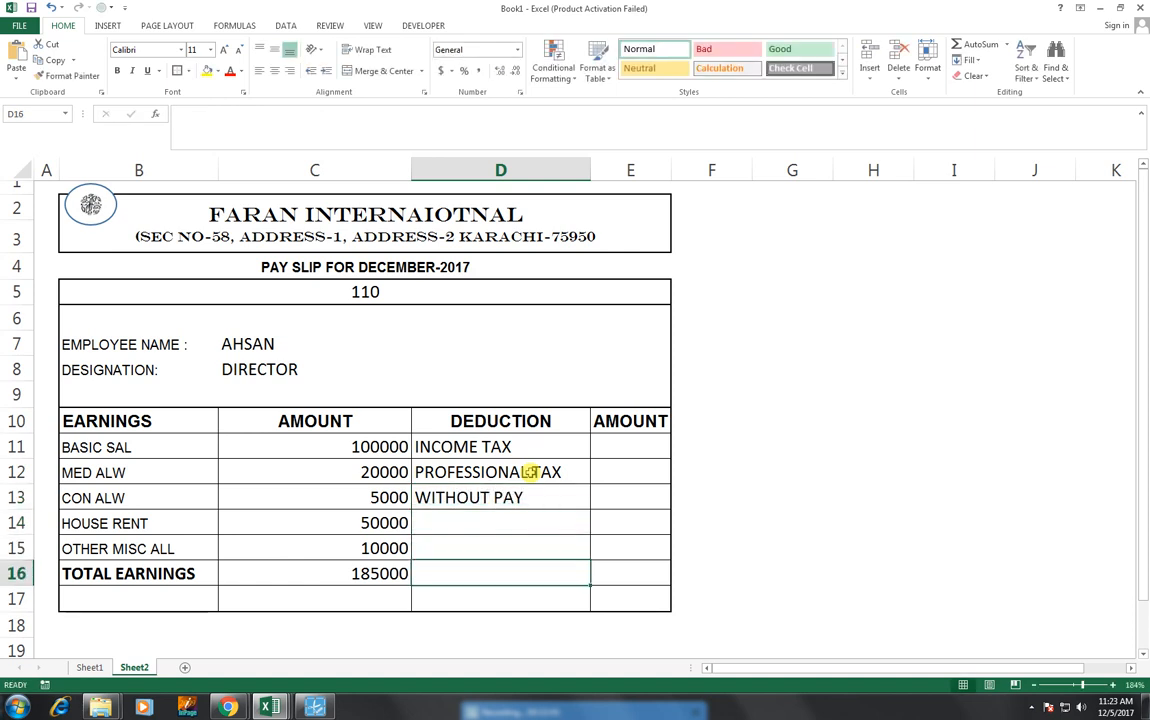
pyautogui.write('T')
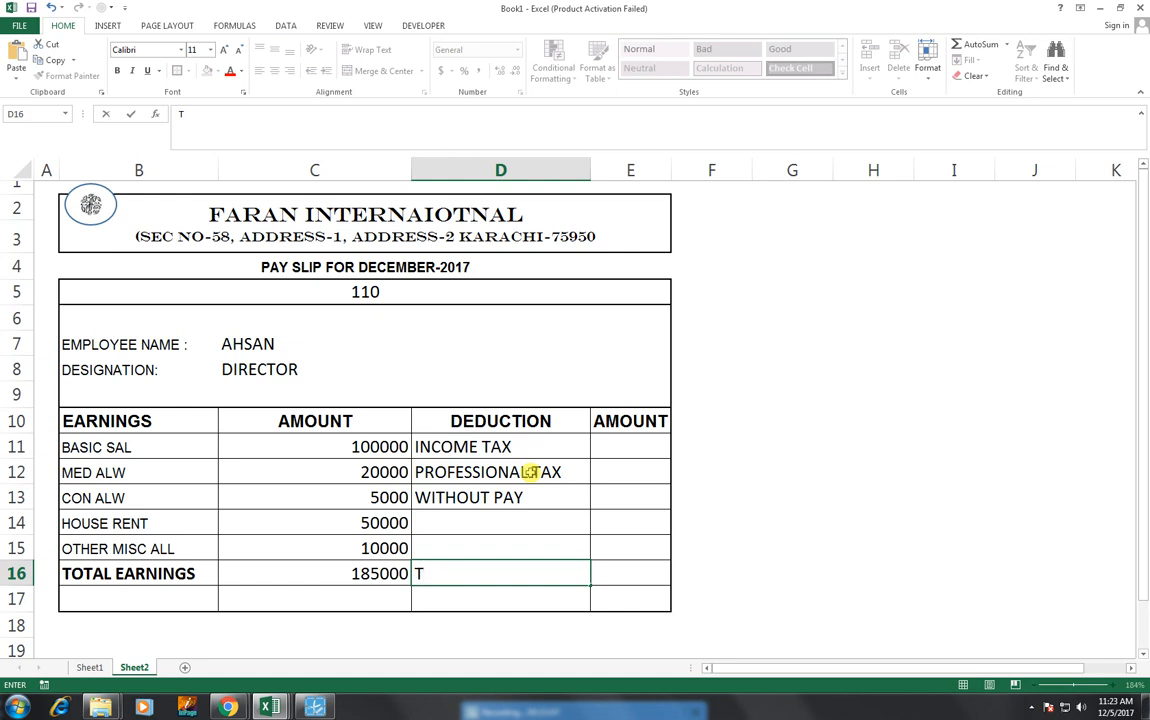
pyautogui.write('OTAL DEDUCTION')
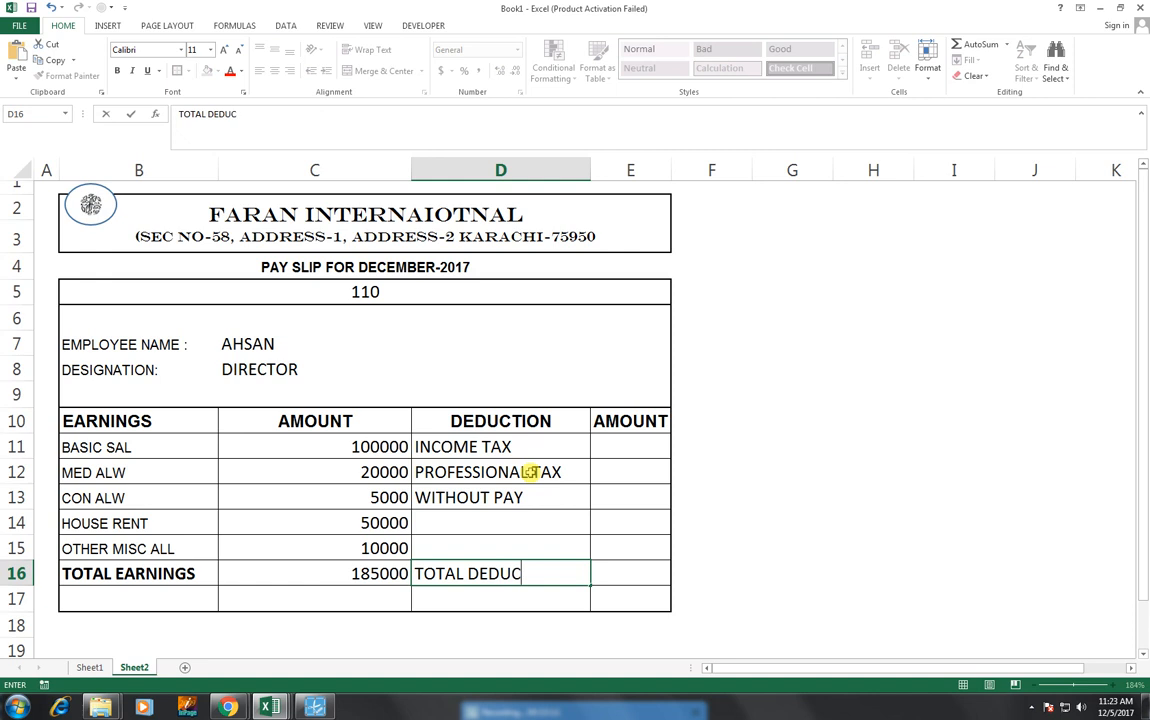
pyautogui.press('Tab')
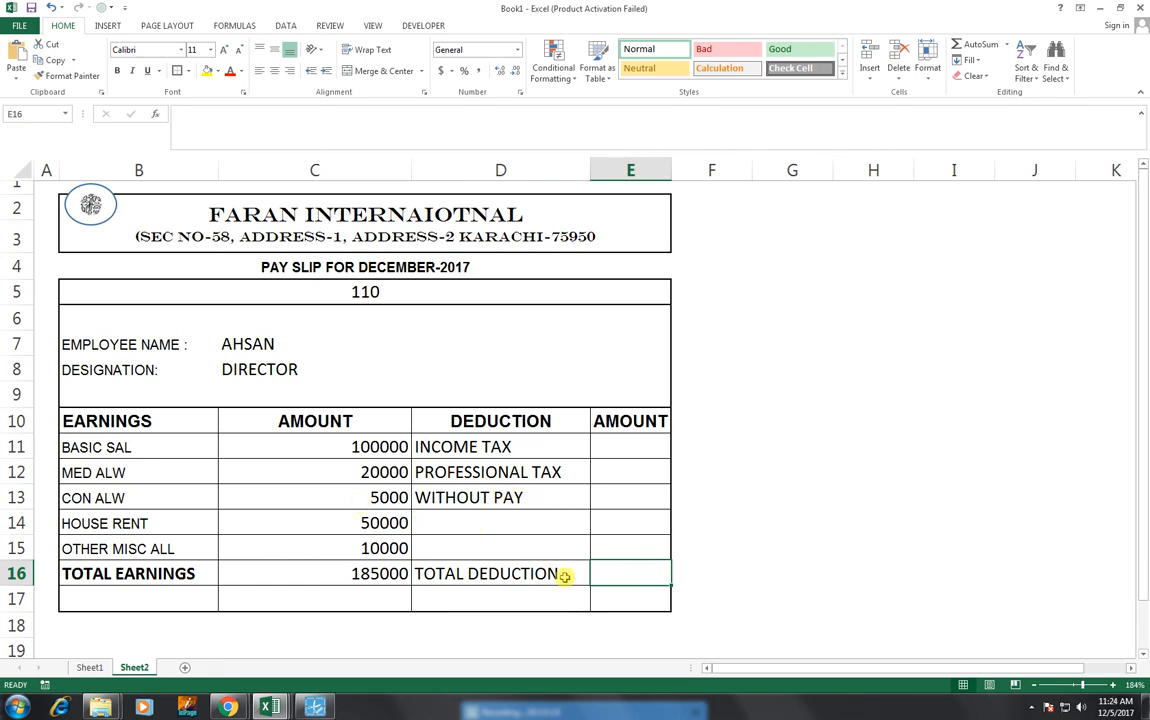
# - Paste the copied VLOOKUP formula into E11 as the INCOME TAX amount
pyautogui.press('Up')
pyautogui.press('Up')
pyautogui.press('Up')
pyautogui.press('Up')
pyautogui.press('Up')
pyautogui.press('Up')
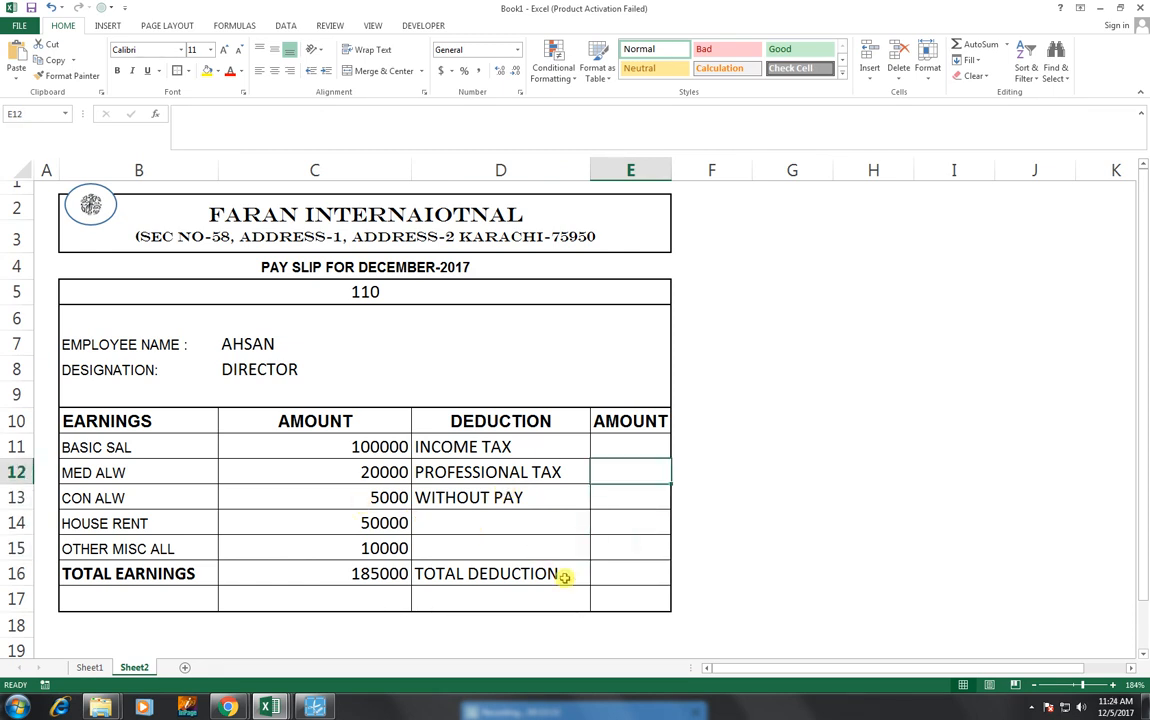
pyautogui.click(640, 447)
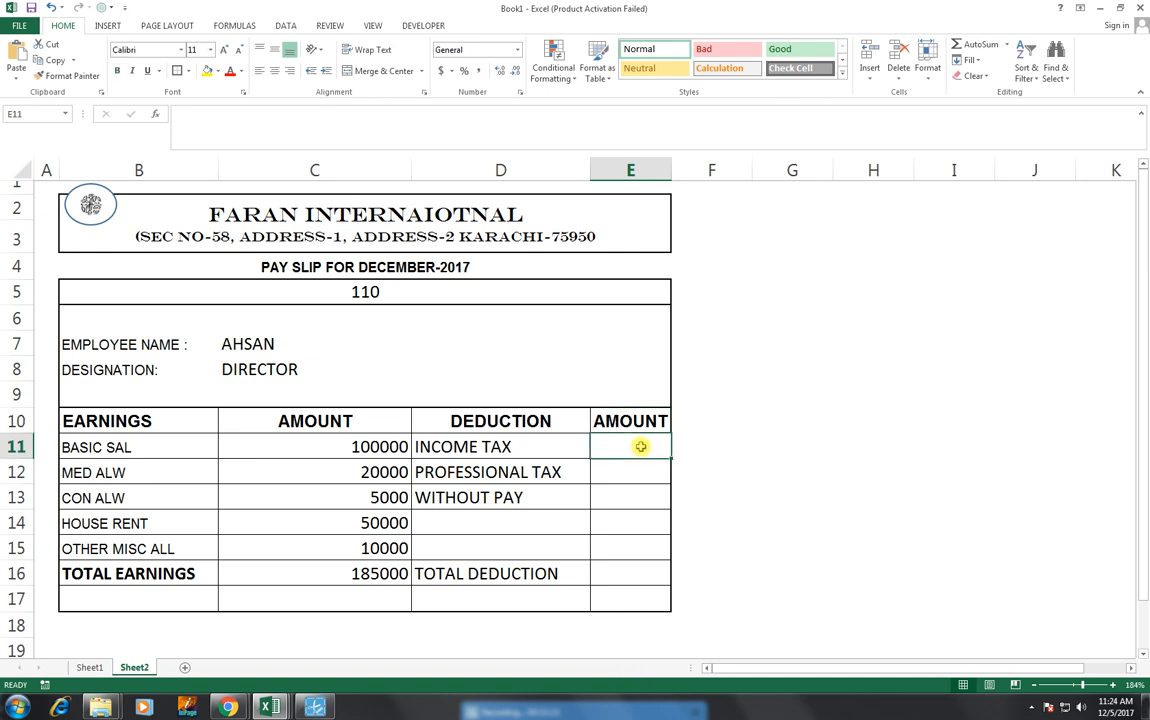
pyautogui.hotkey('ctrl', 'v')
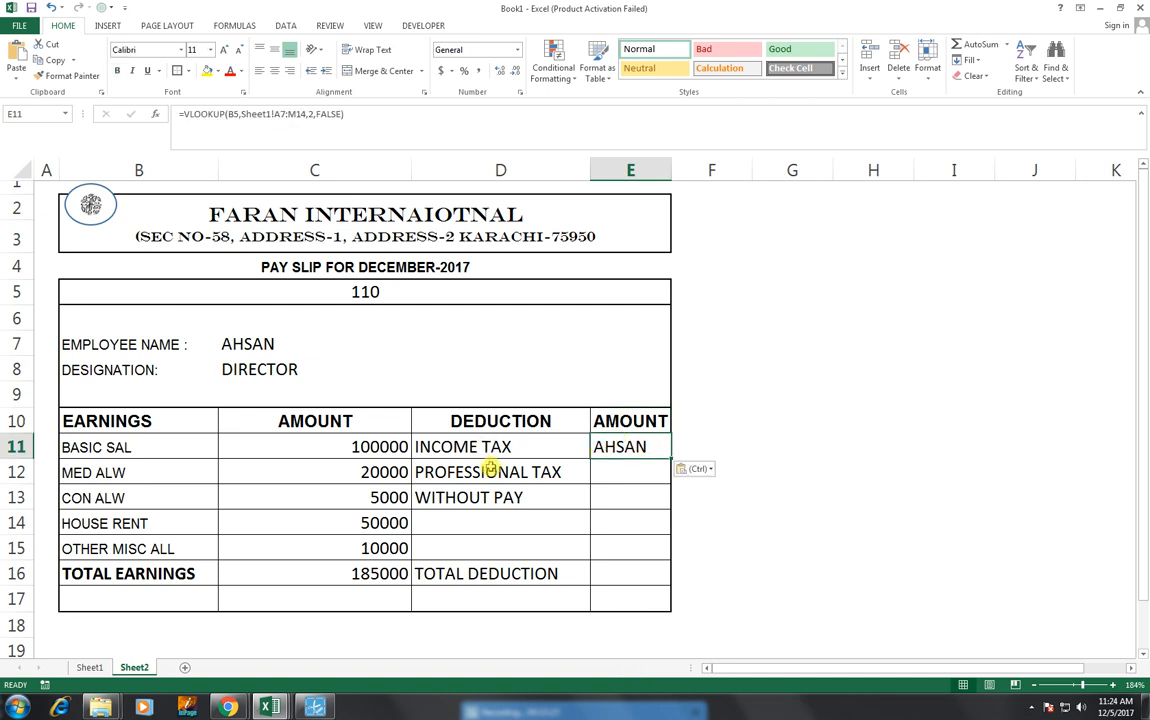
# - Check the income tax column's position on Sheet1 and set the VLOOKUP column index in Sheet2's E11 to 10
pyautogui.click(90, 667)
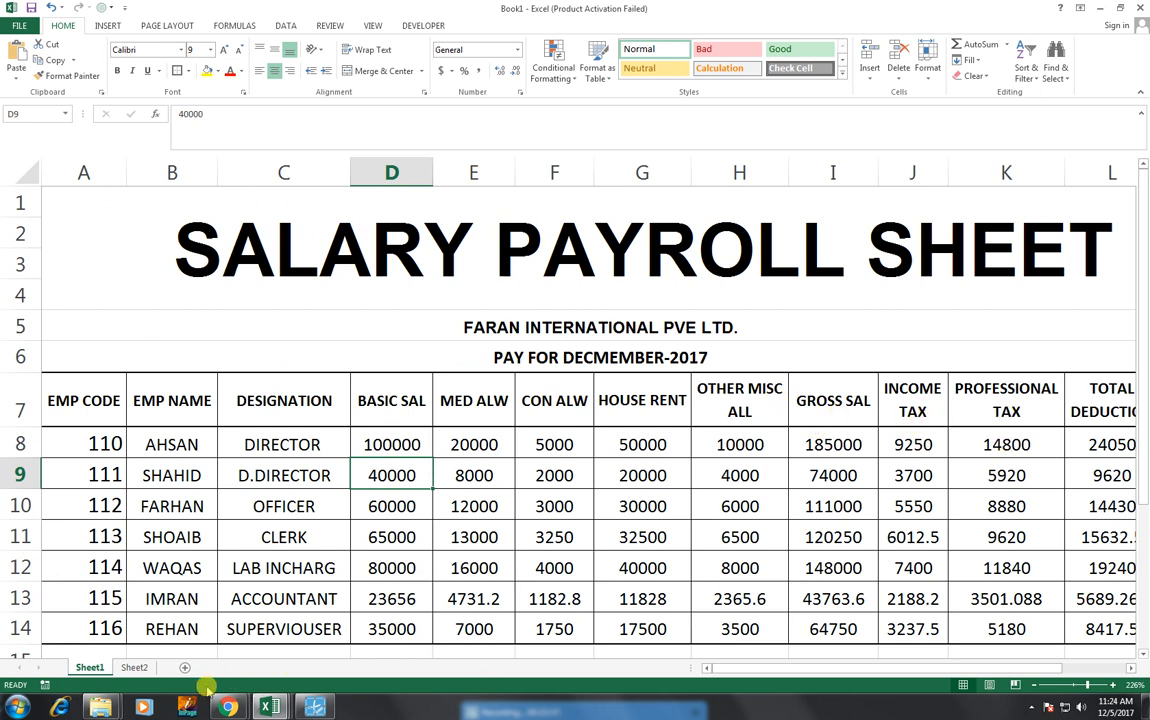
pyautogui.click(139, 669)
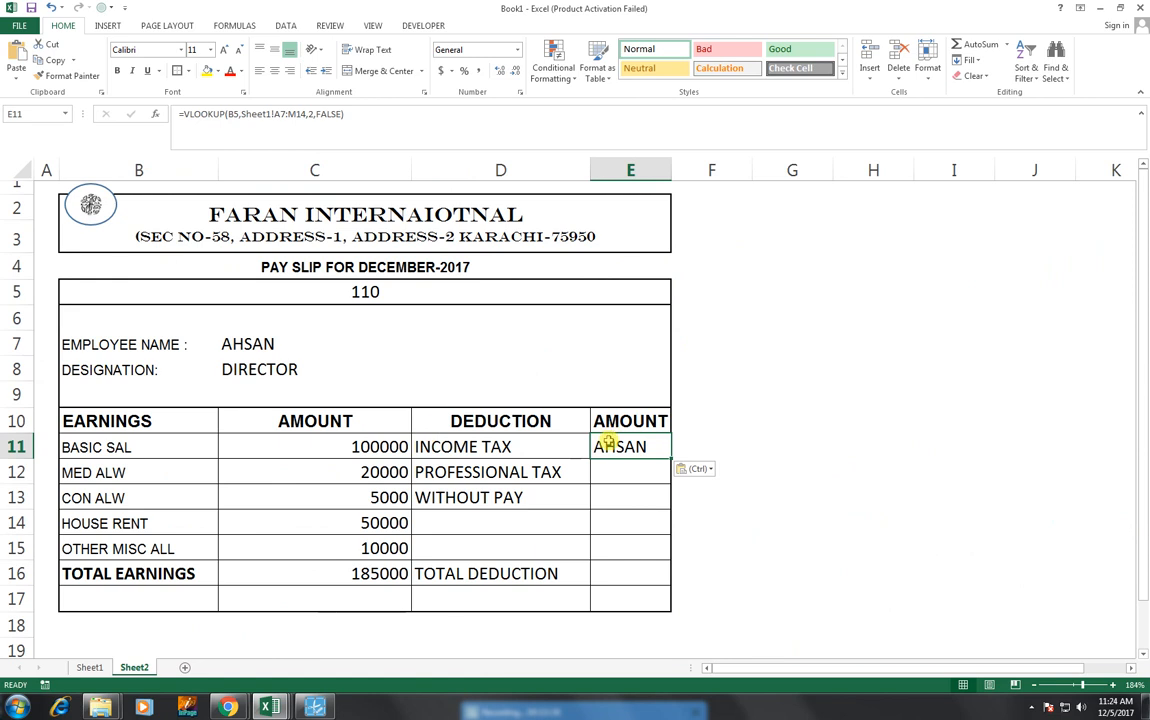
pyautogui.click(312, 114)
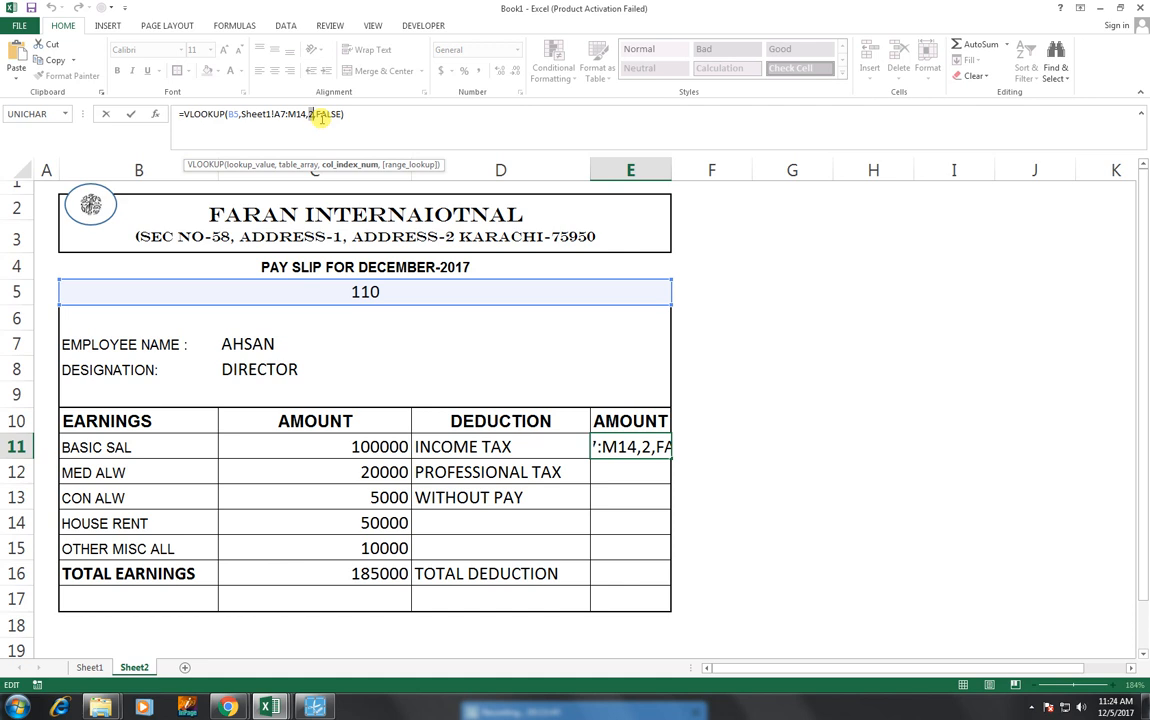
pyautogui.press('BackSpace')
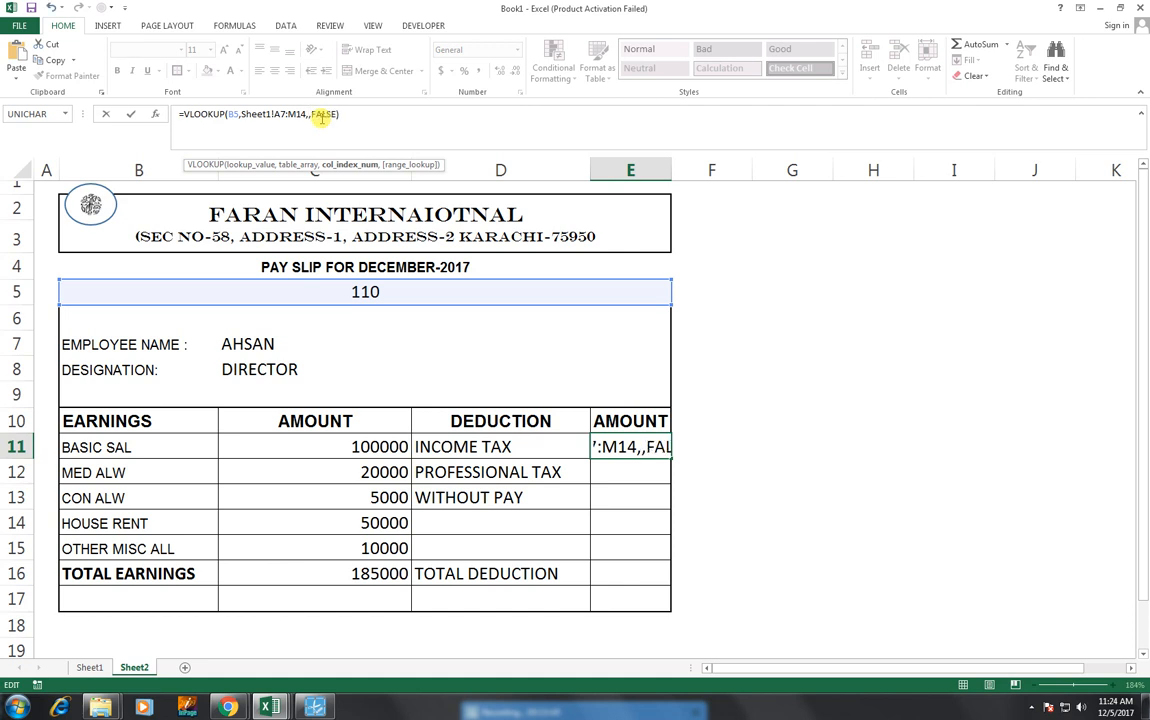
pyautogui.write('10')
pyautogui.press('Return')
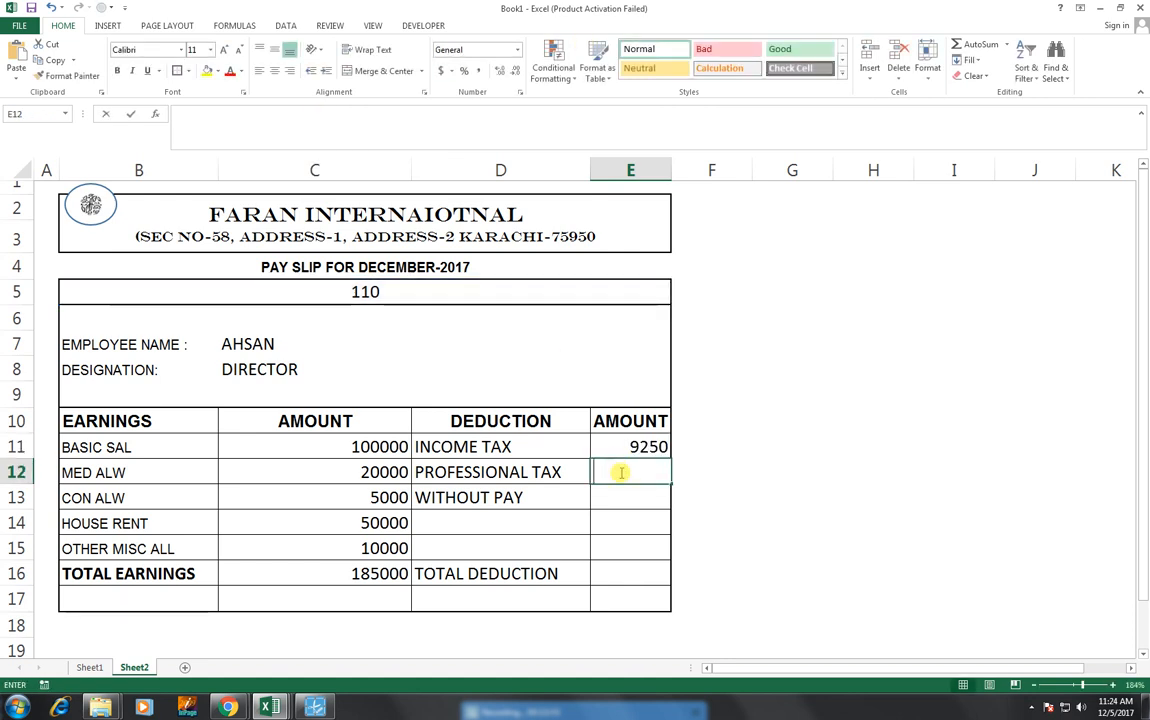
# - Fill the PROFESSIONAL TAX amount in E12 with the same VLOOKUP formula, using column index 11, and check it against Sheet1
pyautogui.click(790, 522)
pyautogui.click(653, 480)
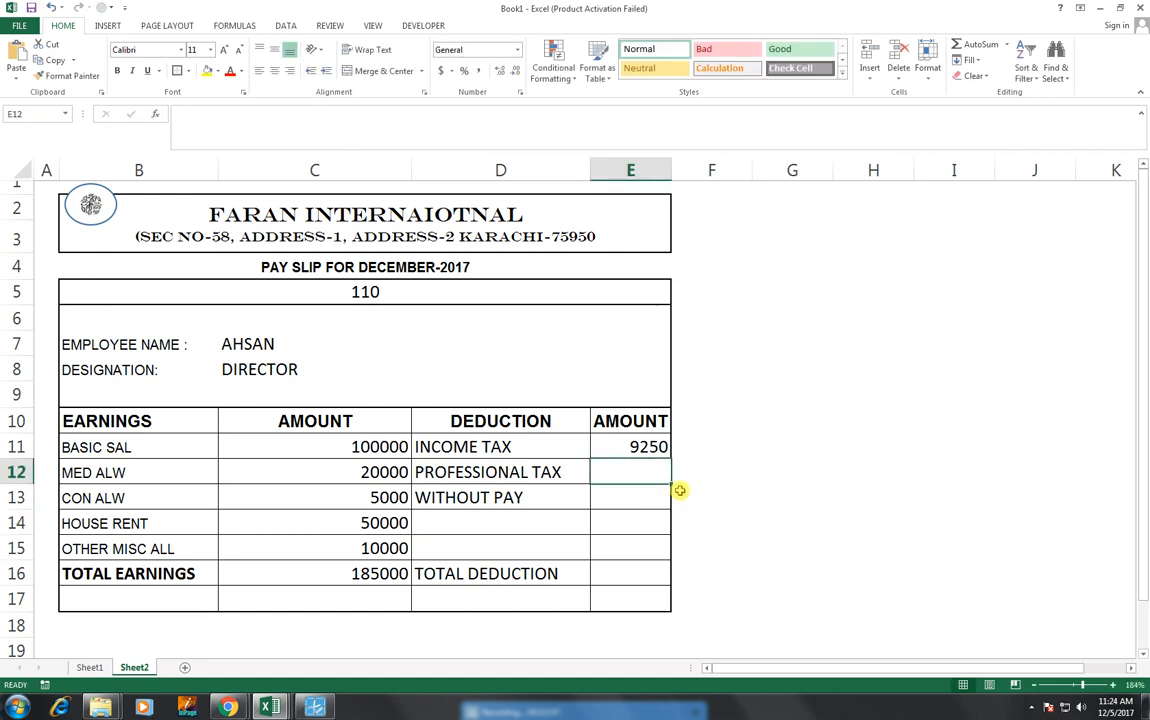
pyautogui.hotkey('ctrl', 'v')
pyautogui.doubleClick(641, 474)
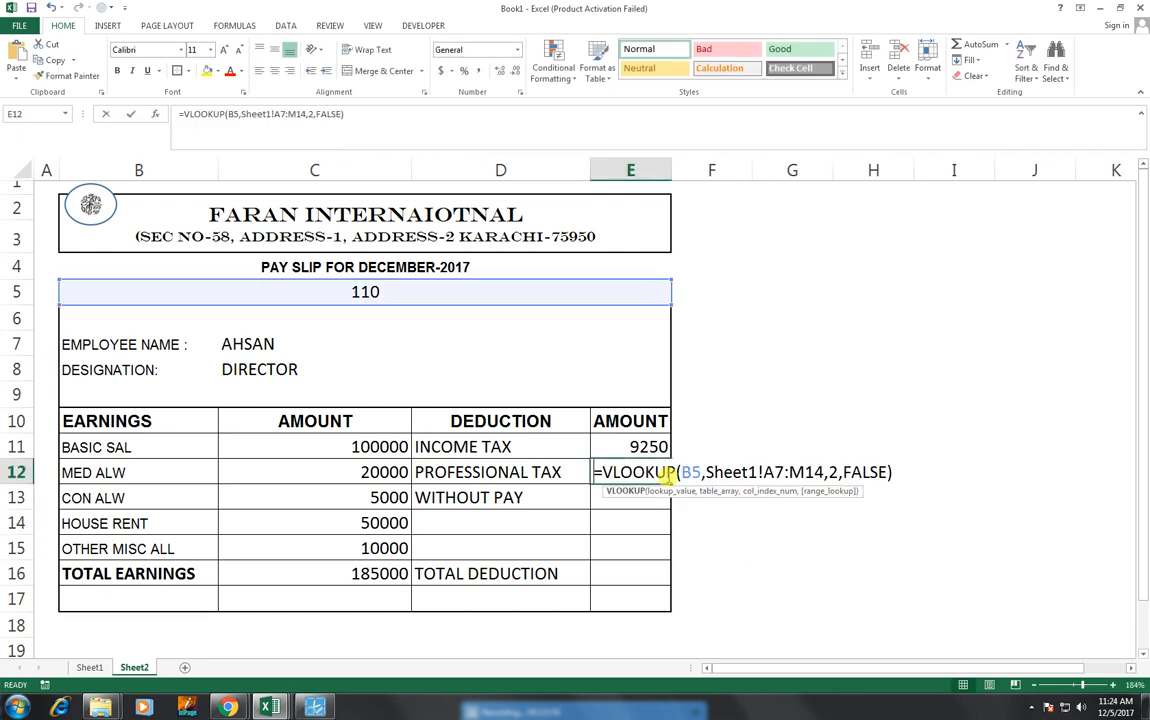
pyautogui.click(837, 472)
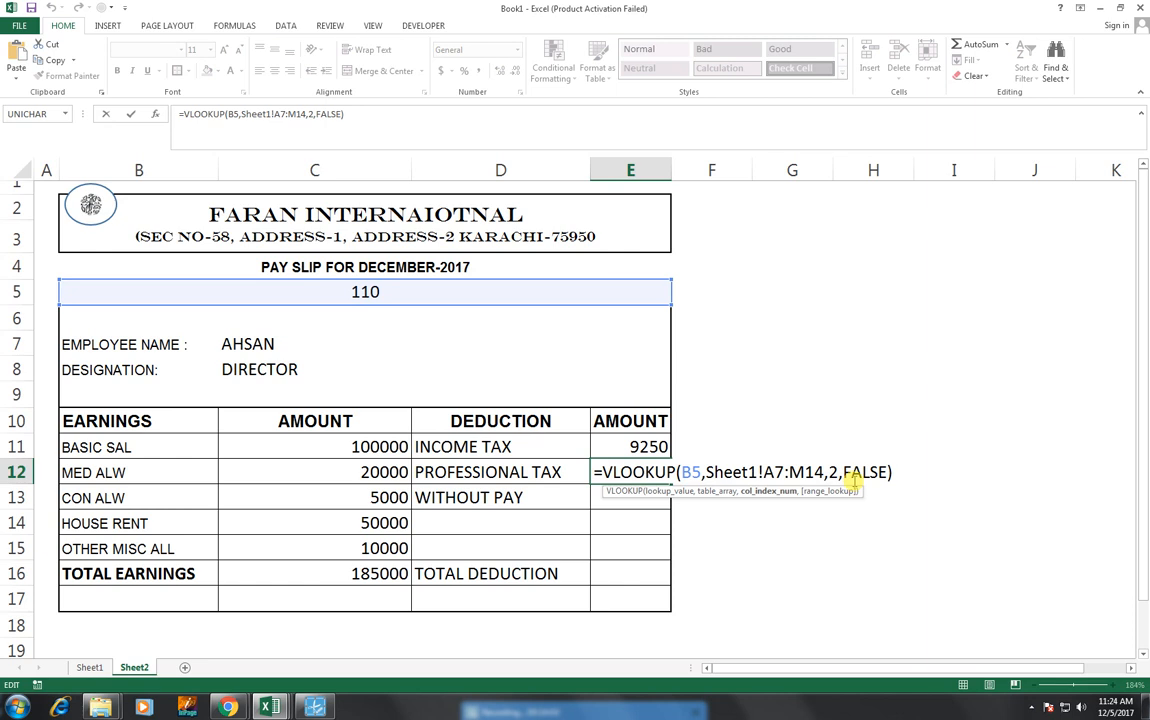
pyautogui.press('BackSpace')
pyautogui.write('11')
pyautogui.press('Return')
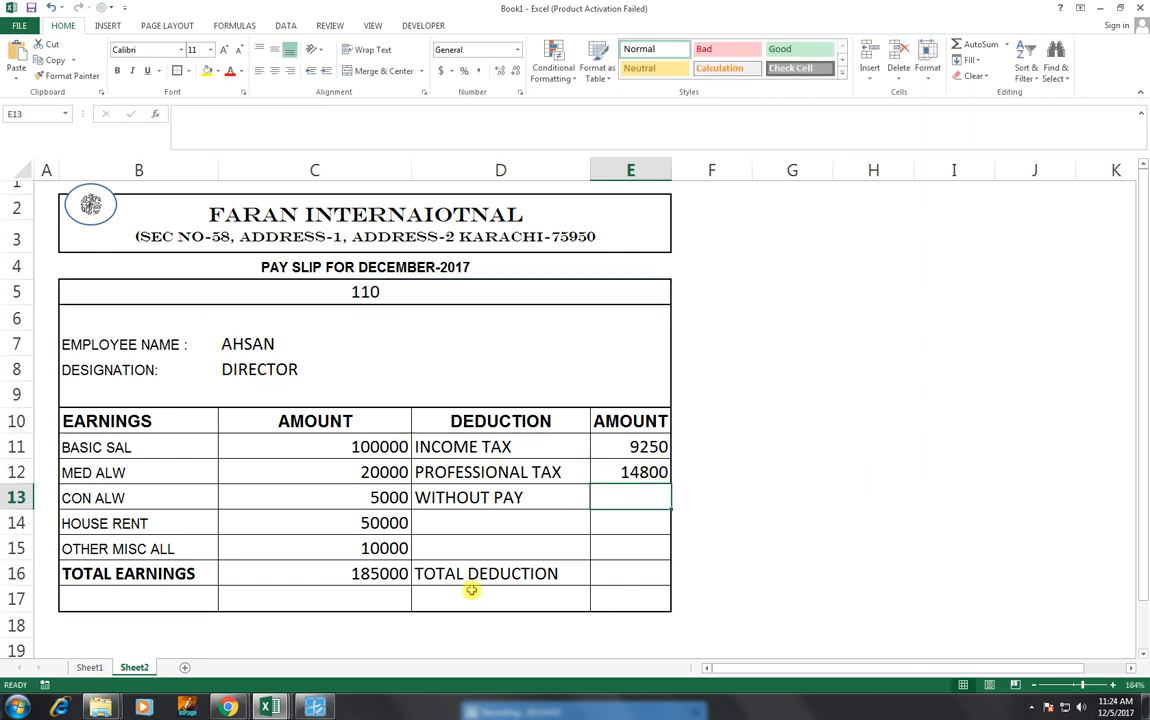
pyautogui.click(90, 667)
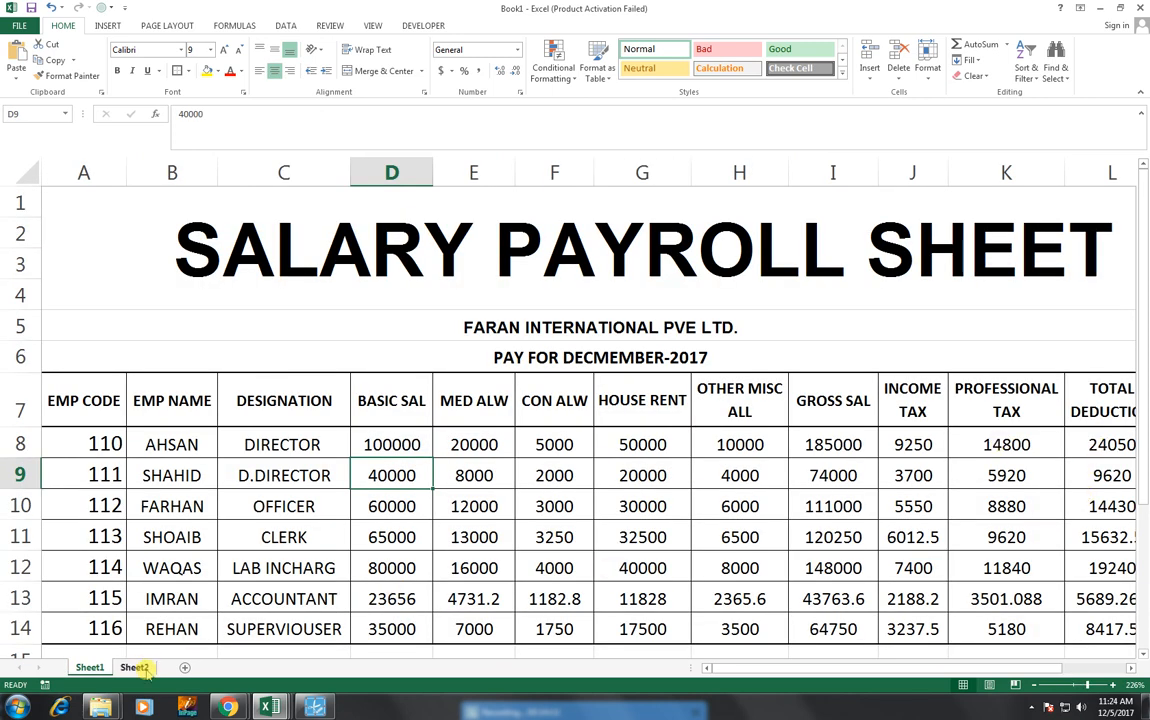
pyautogui.hotkey('ctrl', 'pagedown')
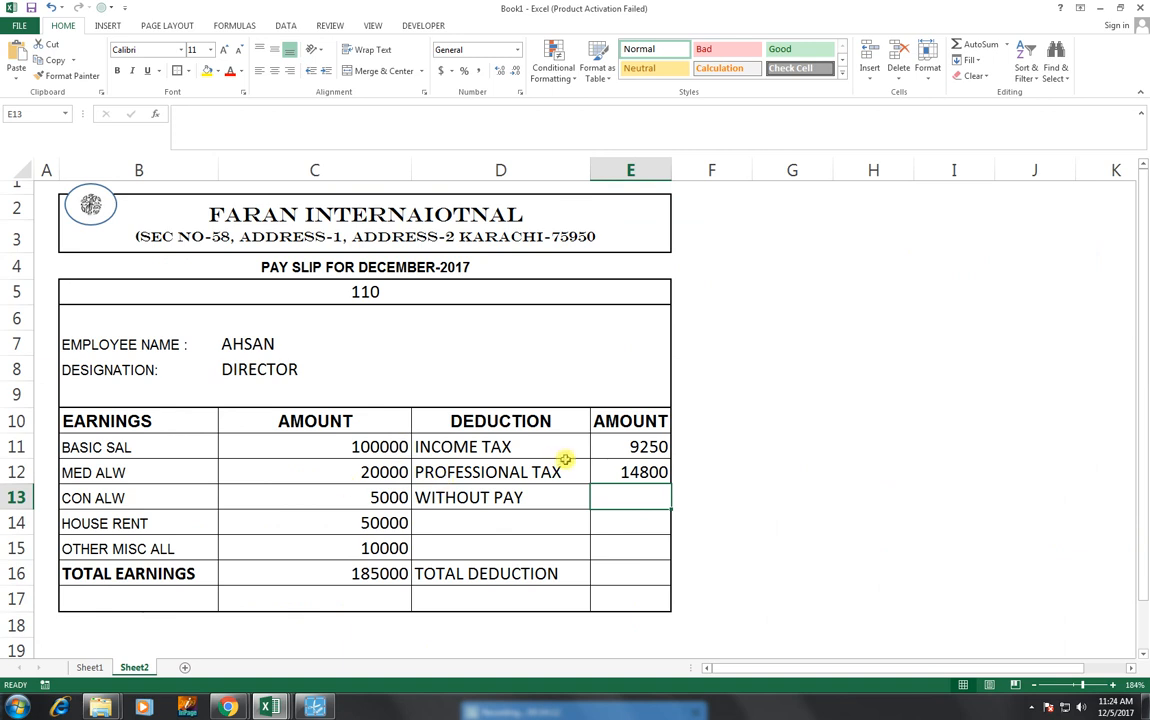
# - Format the deduction labels in D11:D13 in Arial at font size 8
pyautogui.moveTo(522, 456); pyautogui.dragTo(524, 497)
pyautogui.click(181, 49)
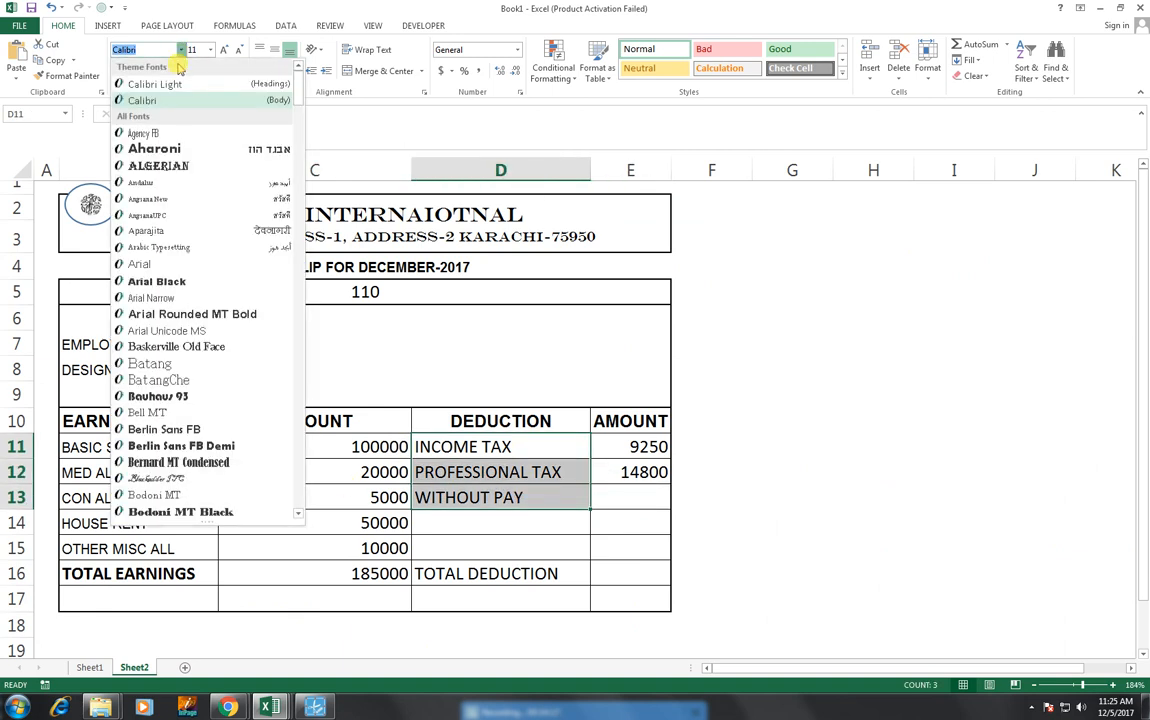
pyautogui.click(166, 266)
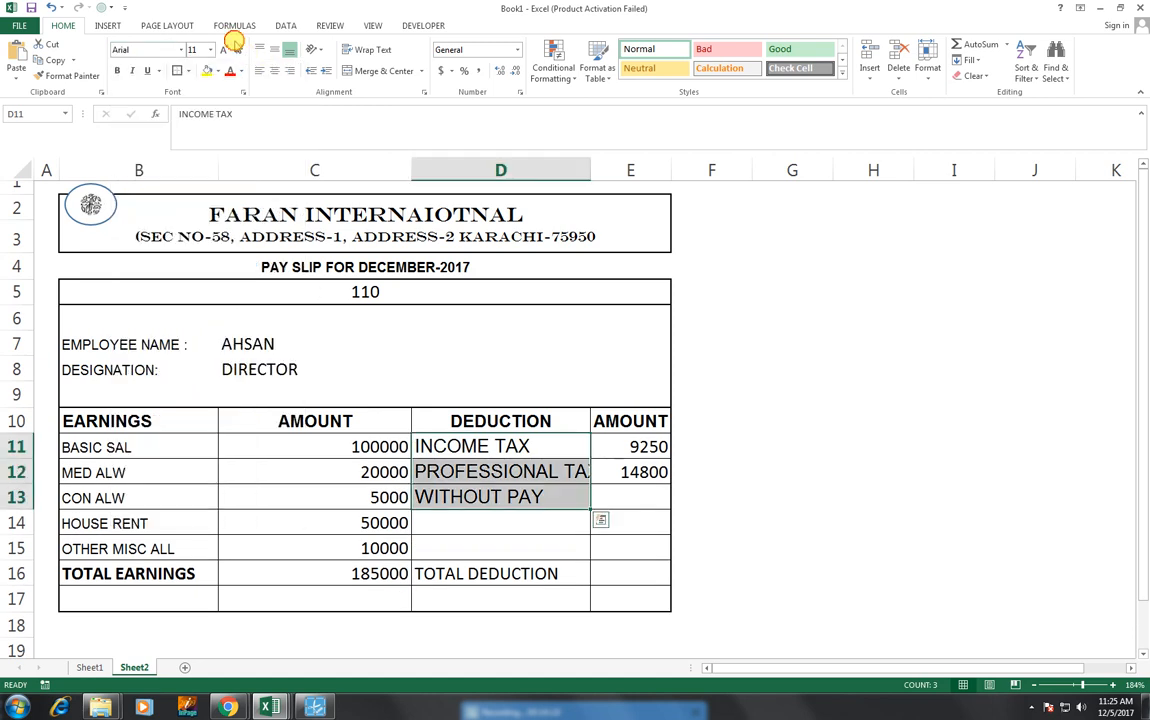
pyautogui.click(236, 49)
pyautogui.click(236, 49)
pyautogui.click(236, 49)
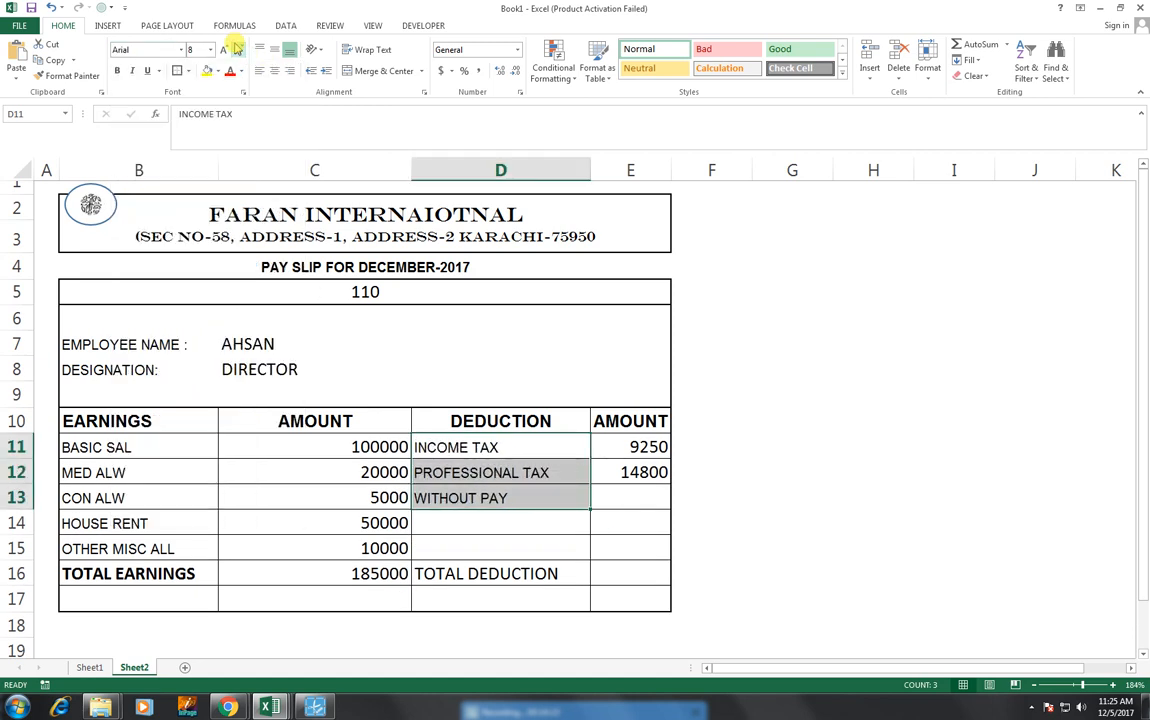
pyautogui.click(125, 447)
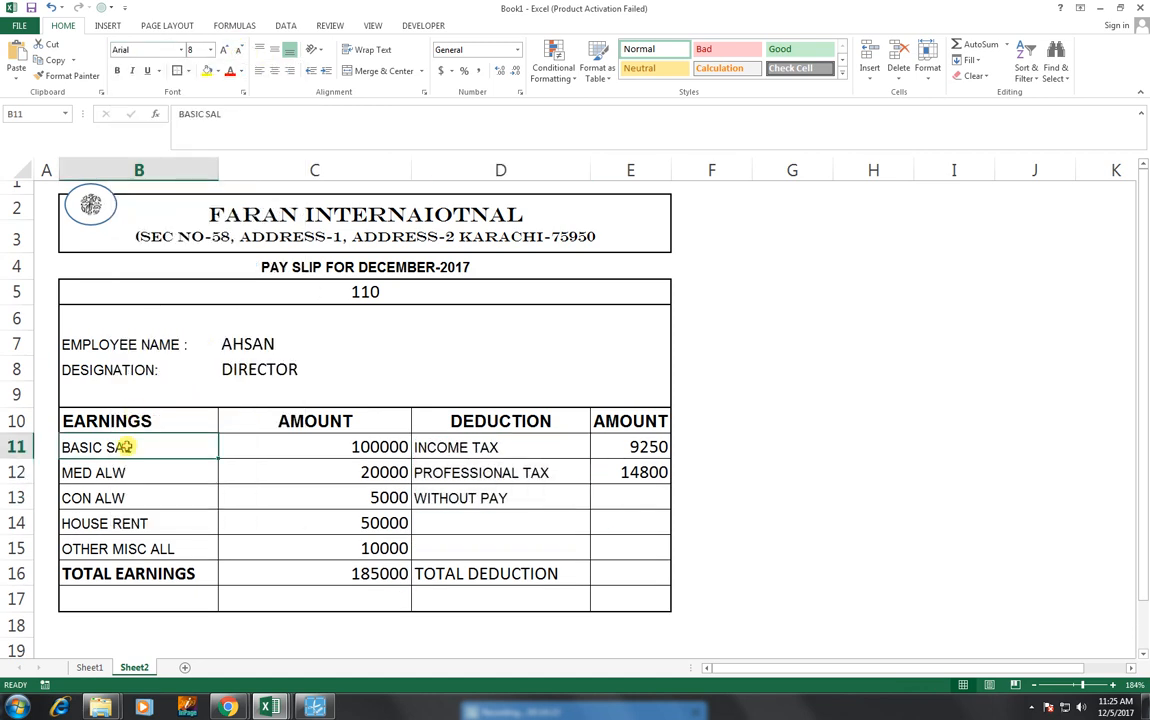
pyautogui.moveTo(131, 451); pyautogui.dragTo(154, 546)
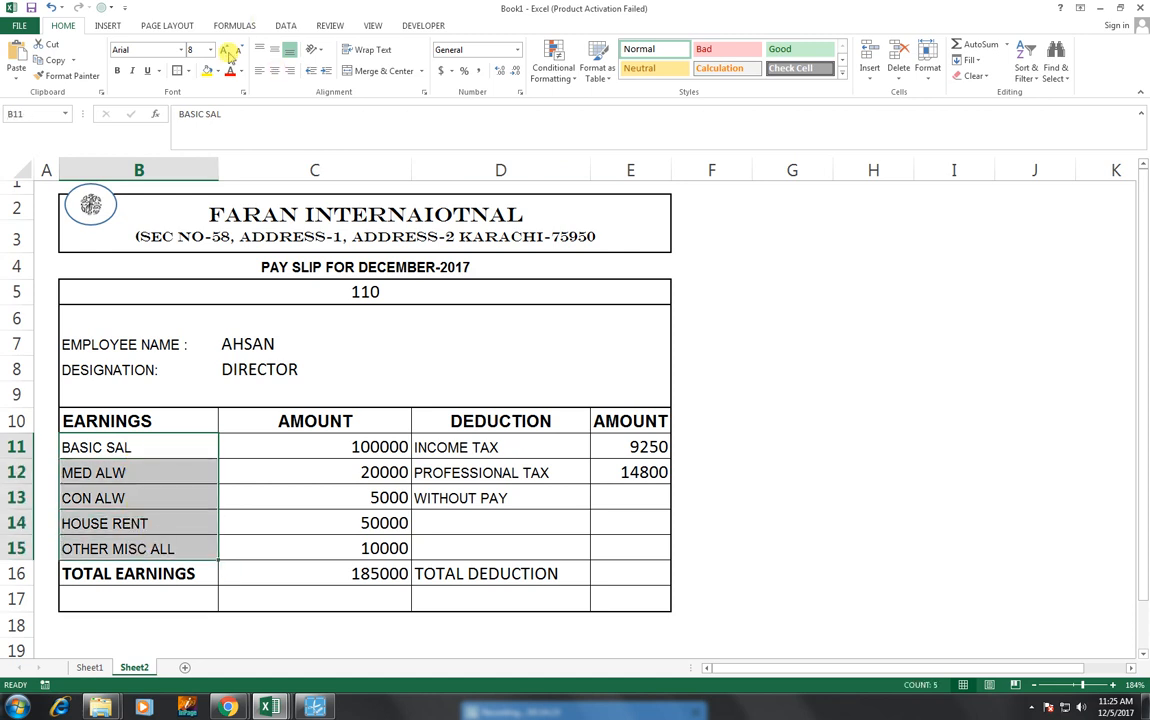
# - Copy the TOTAL EARNINGS label's bold formatting to the TOTAL DEDUCTION cells D16:E16
pyautogui.click(184, 570)
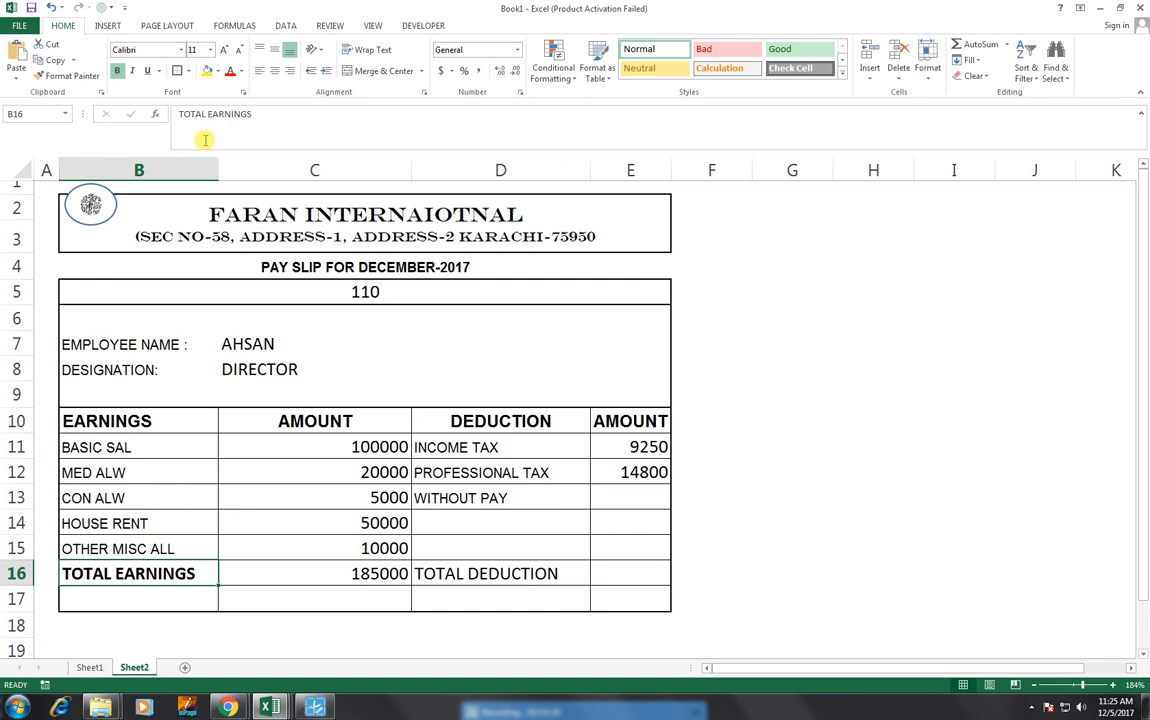
pyautogui.click(86, 76)
pyautogui.moveTo(475, 571); pyautogui.dragTo(622, 572)
pyautogui.click(72, 76)
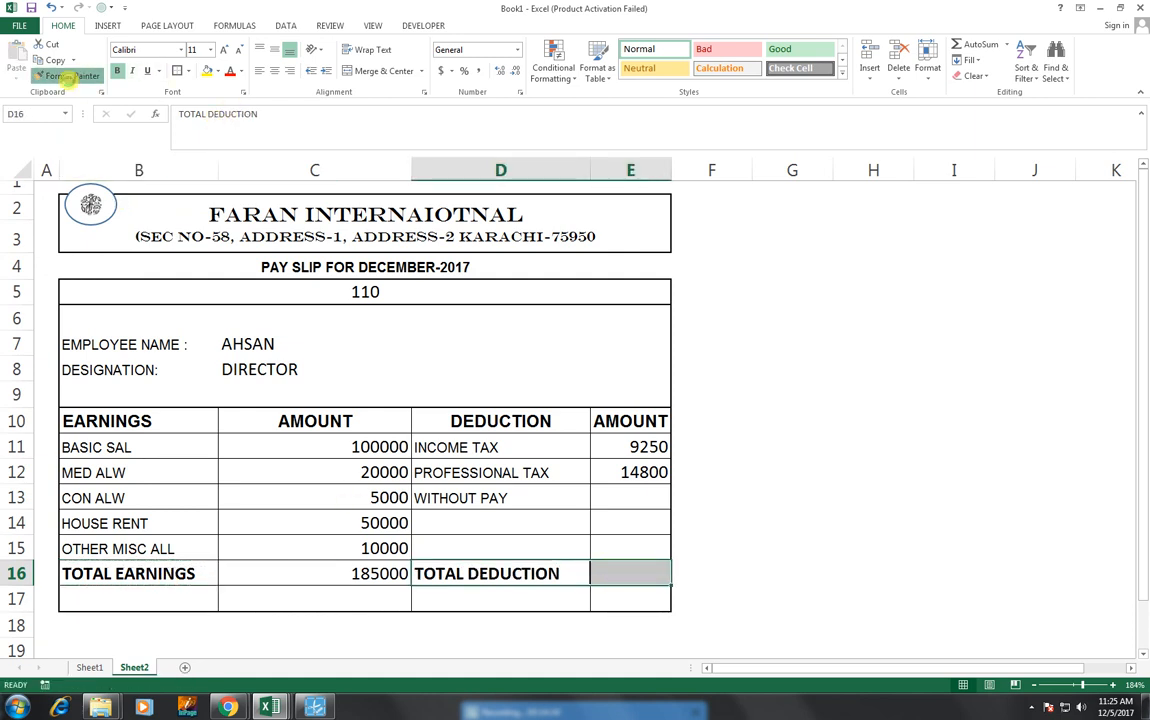
pyautogui.moveTo(400, 578)
pyautogui.mouseDown()
pyautogui.moveTo(531, 578)
pyautogui.moveTo(606, 598)
pyautogui.mouseUp()
pyautogui.click(582, 407)
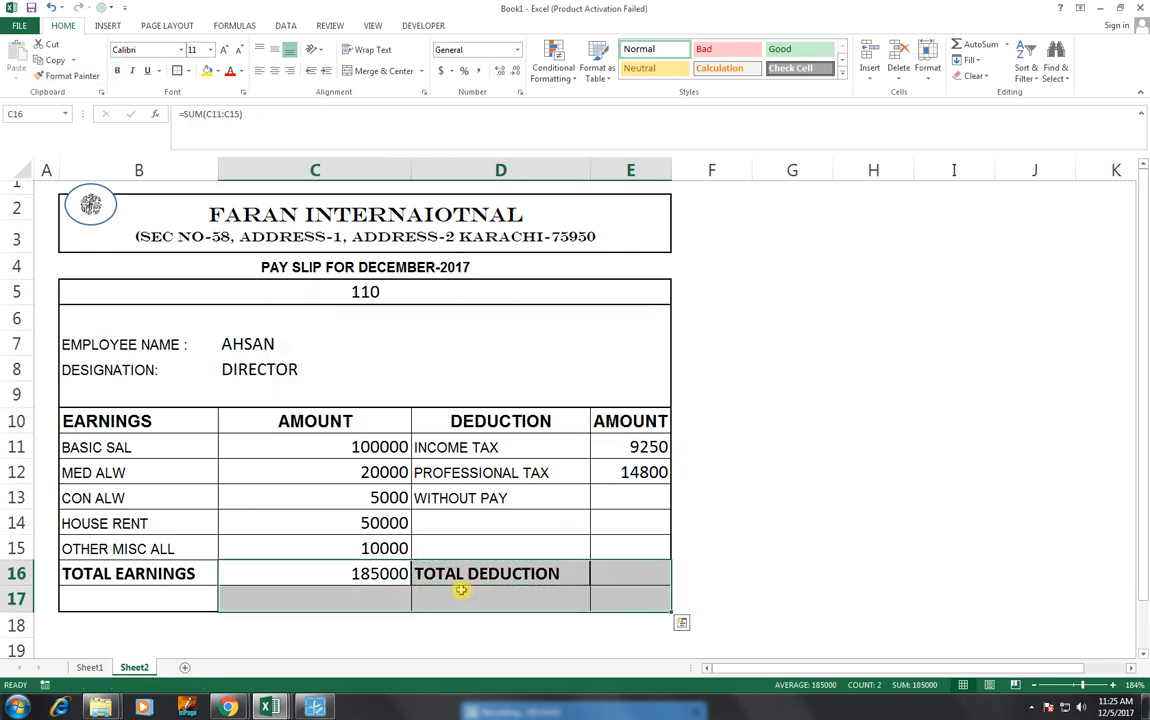
pyautogui.click(461, 578)
pyautogui.click(100, 597)
# - Copy the TOTAL EARNINGS label's bold formatting to the total amount in C16
pyautogui.click(149, 572)
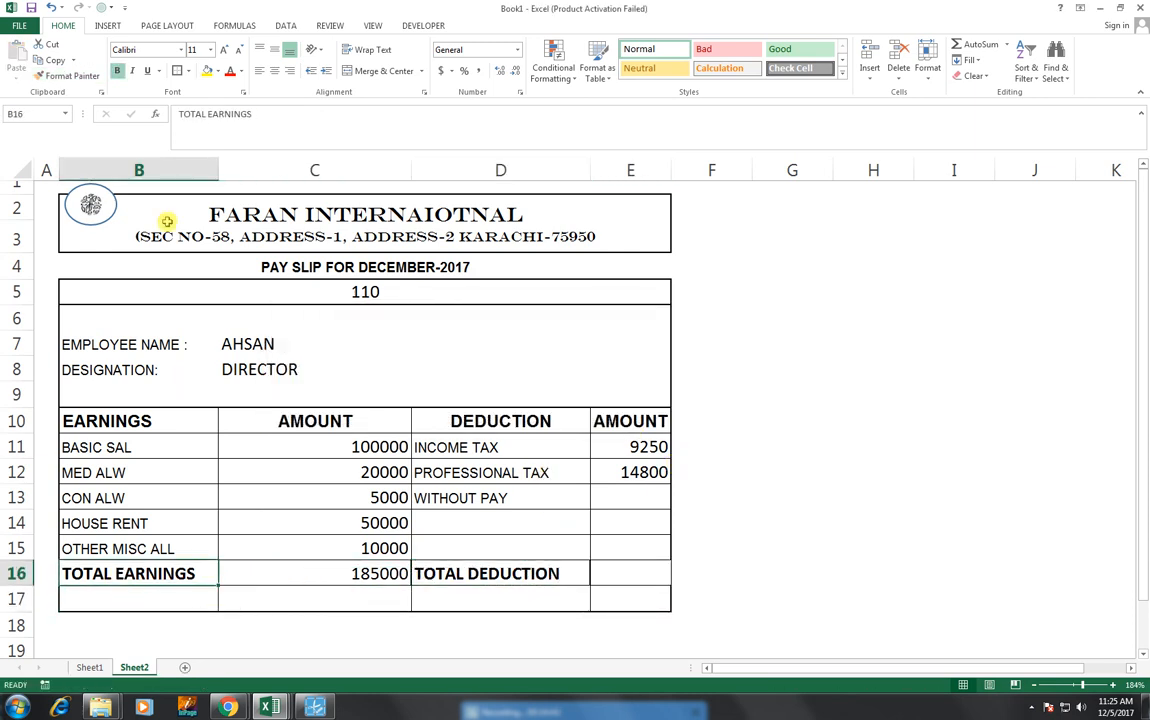
pyautogui.click(91, 78)
pyautogui.click(341, 573)
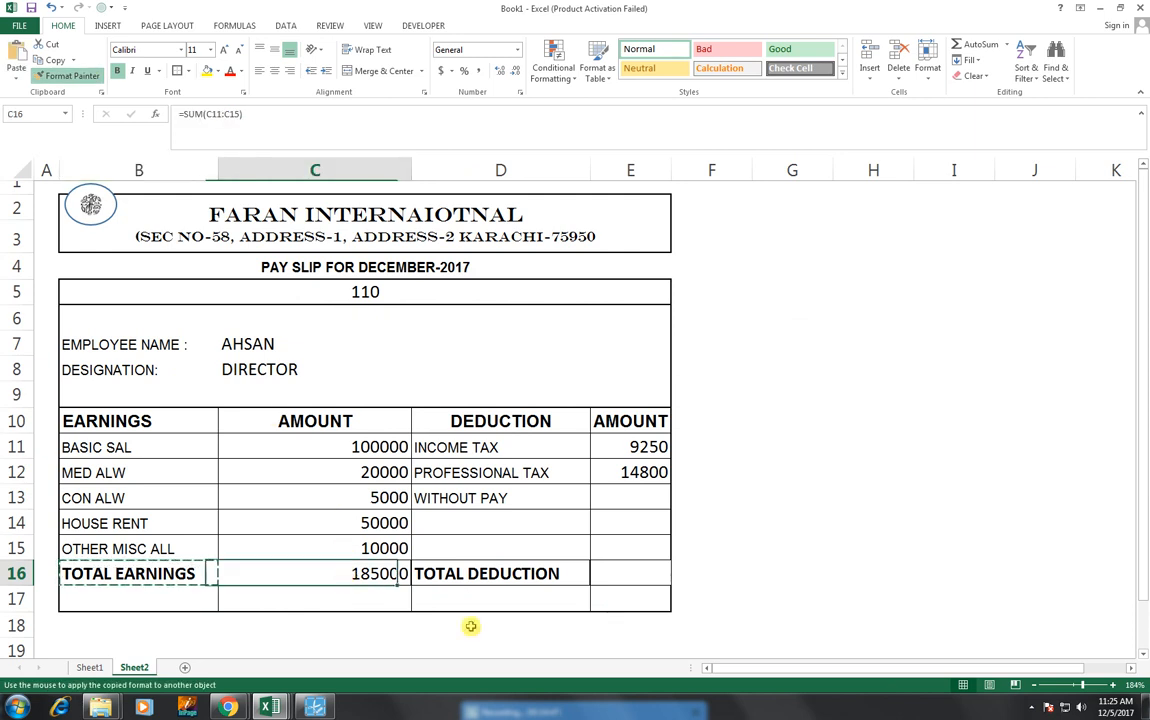
pyautogui.click(626, 567)
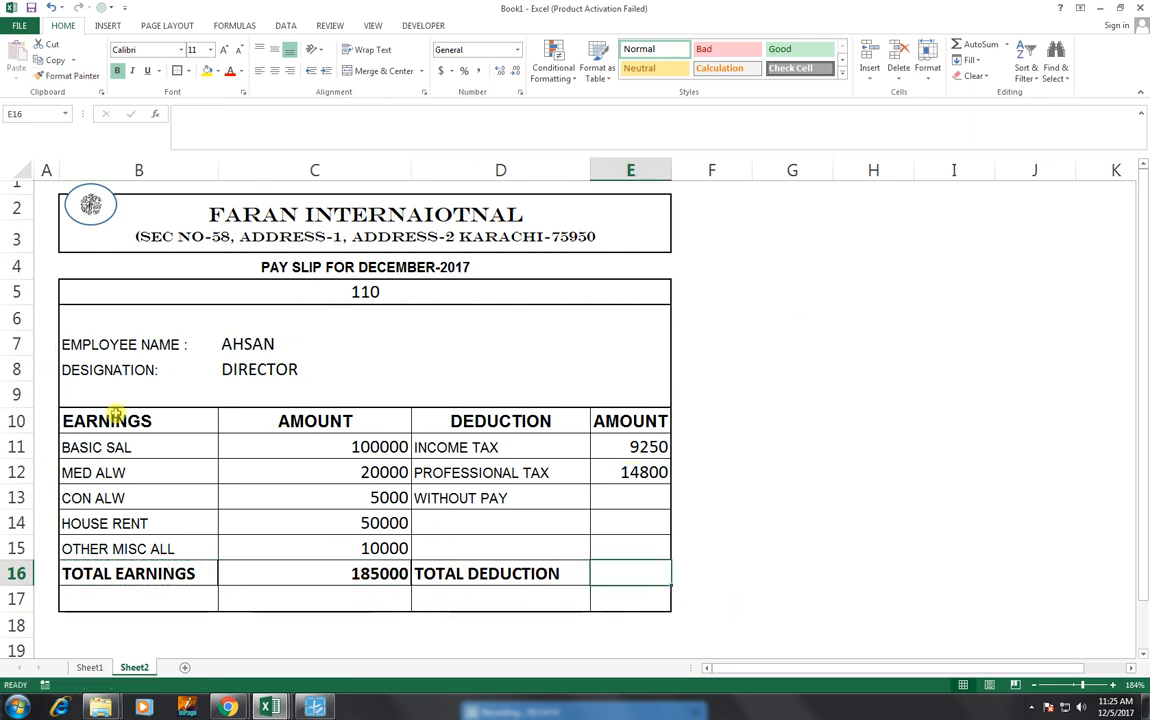
pyautogui.moveTo(112, 415); pyautogui.dragTo(616, 592)
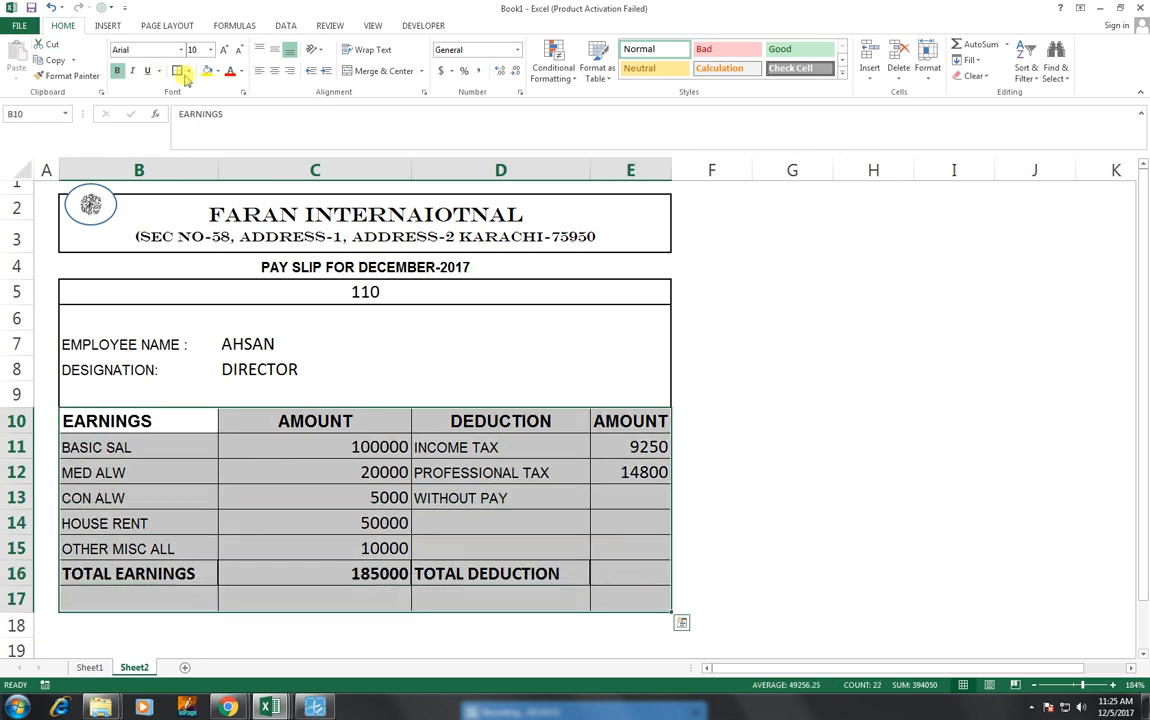
pyautogui.click(530, 590)
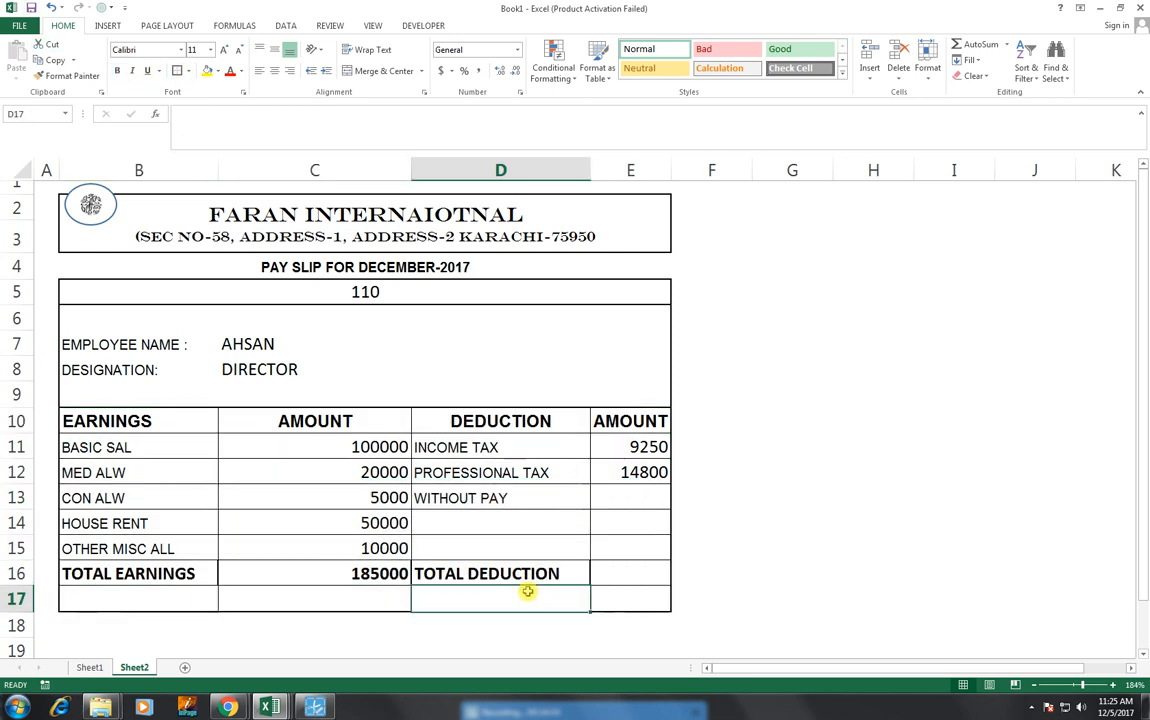
# - Enter =SUM(E11:E15) in E16 to total the deductions
pyautogui.click(607, 576)
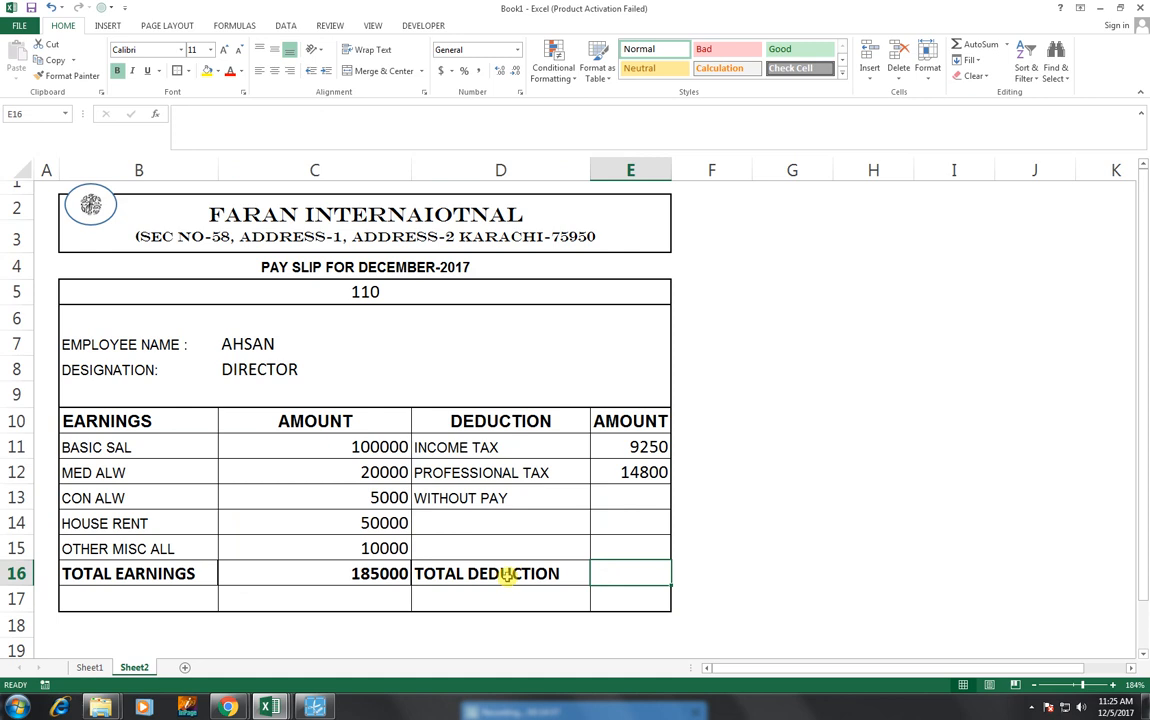
pyautogui.write('=SUM(')
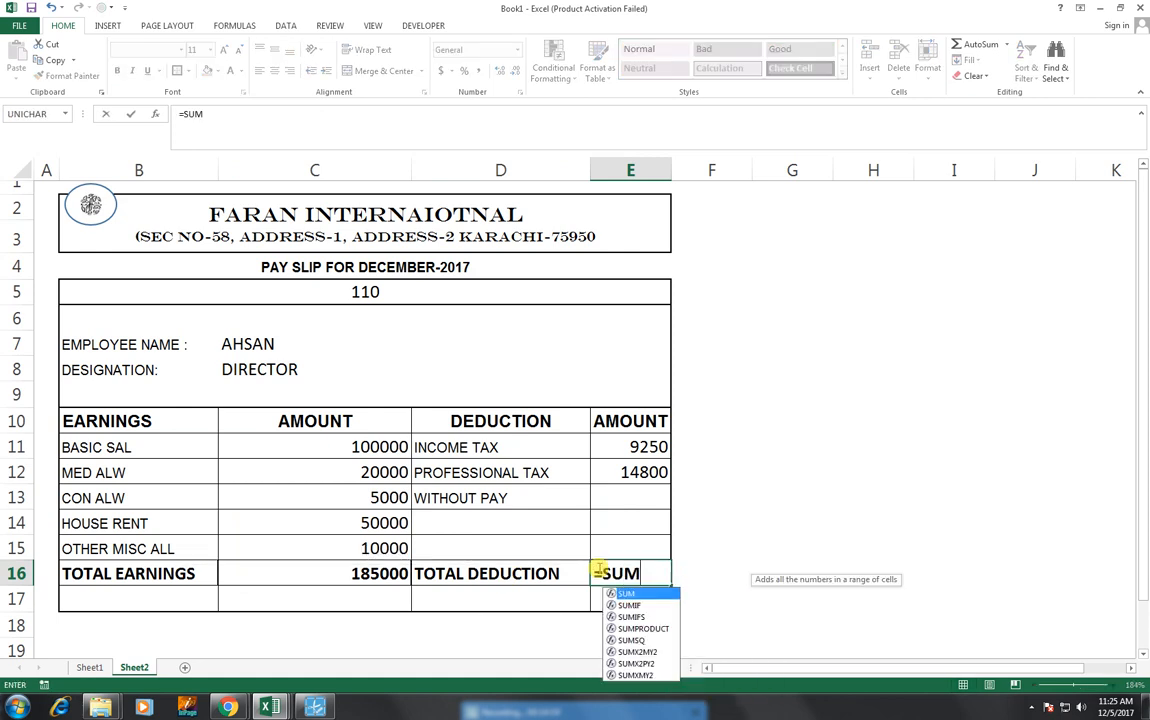
pyautogui.press('Up')
pyautogui.hotkey('shift', 'Up')
pyautogui.hotkey('shift', 'Up')
pyautogui.hotkey('shift', 'Up')
pyautogui.hotkey('shift', 'Up')
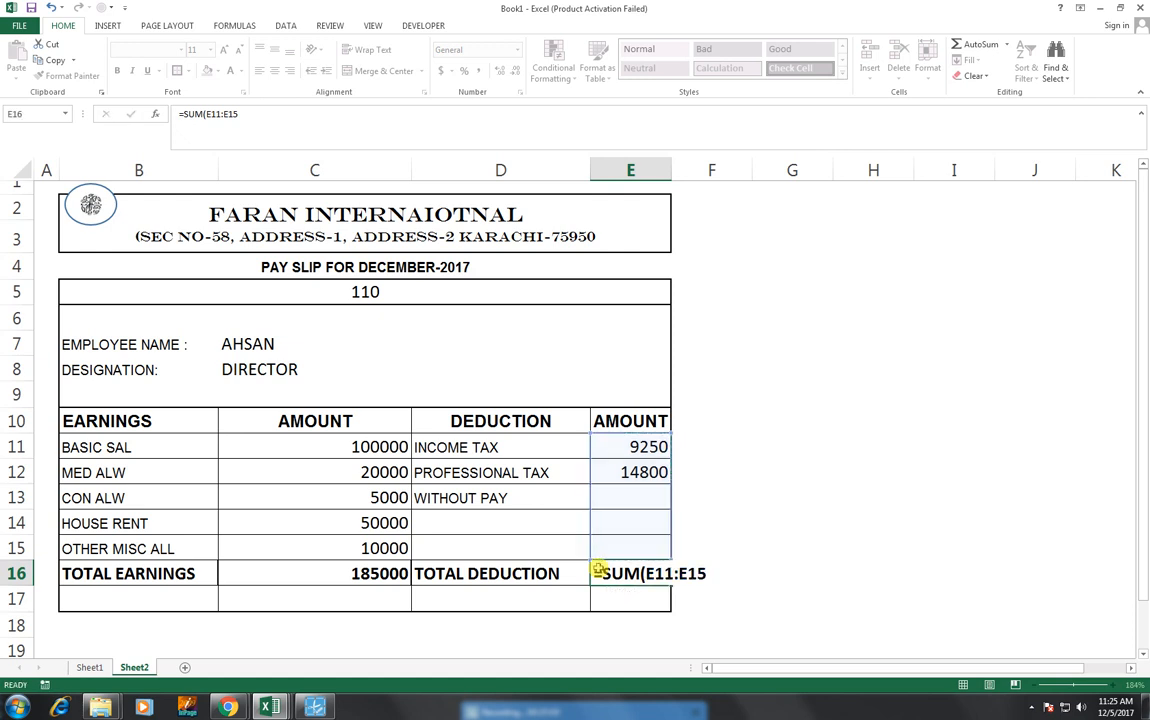
pyautogui.press('Return')
# - Label D17 as NET AMOUNT and give it the same bold formatting as the TOTAL EARNINGS label
pyautogui.click(460, 599)
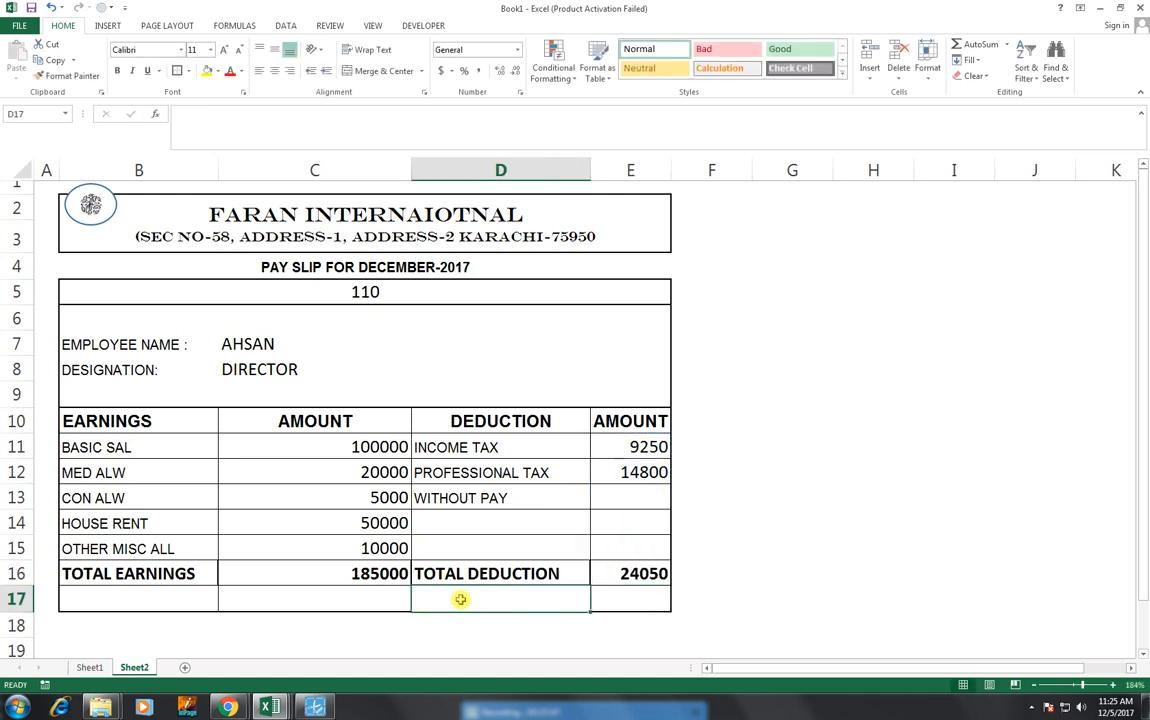
pyautogui.write('NET AM')
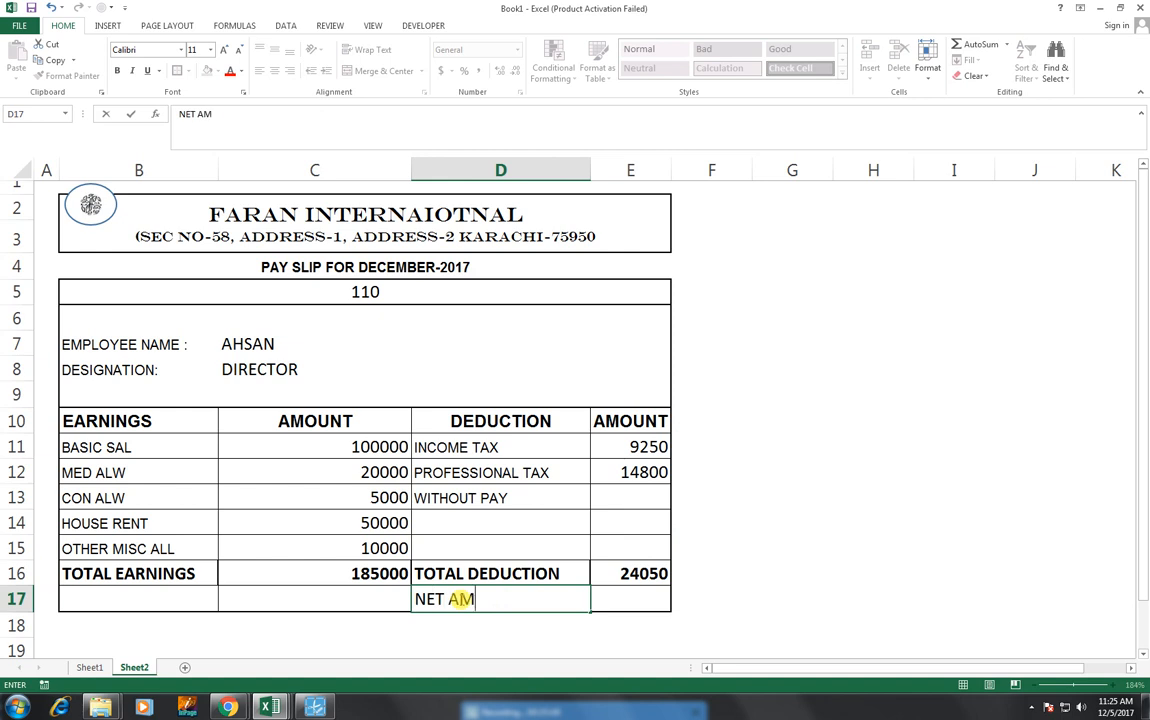
pyautogui.write('OUNT')
pyautogui.click(190, 571)
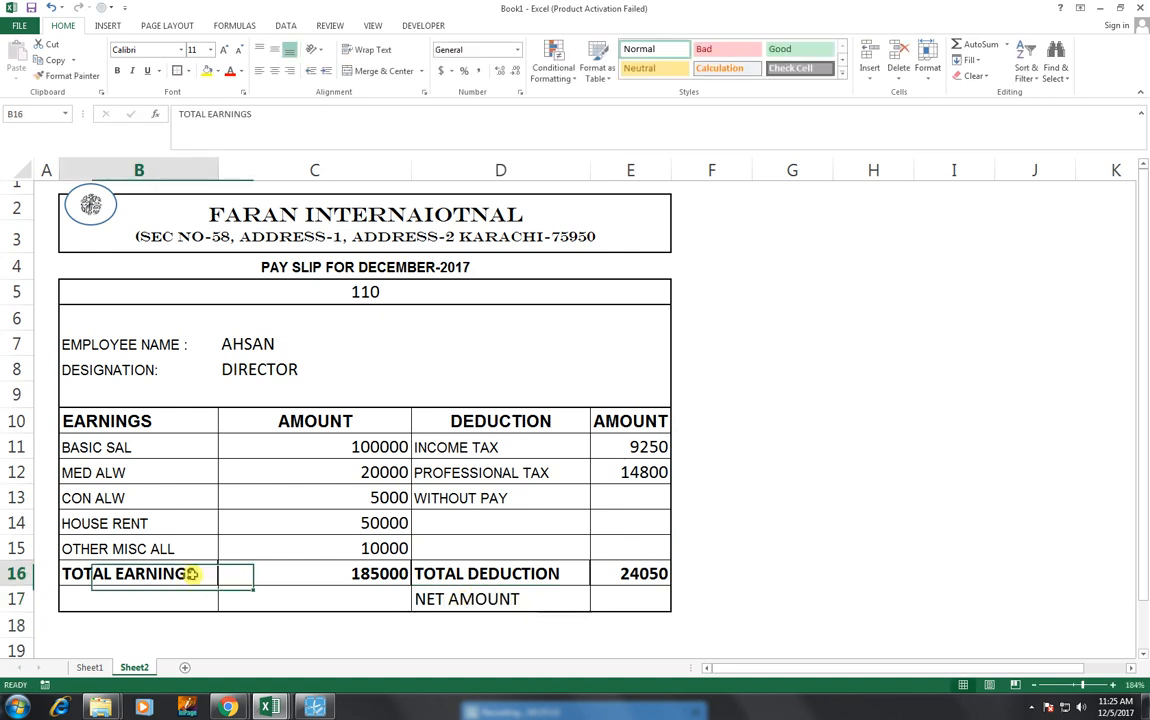
pyautogui.click(68, 75)
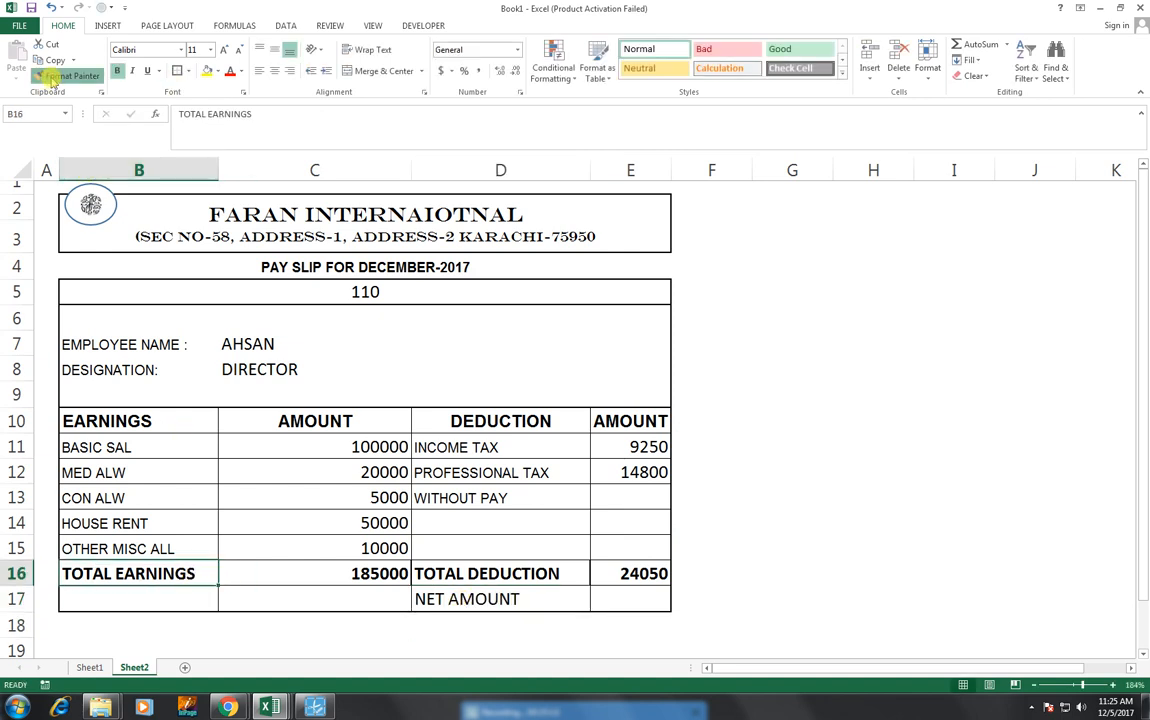
pyautogui.click(476, 591)
pyautogui.click(616, 584)
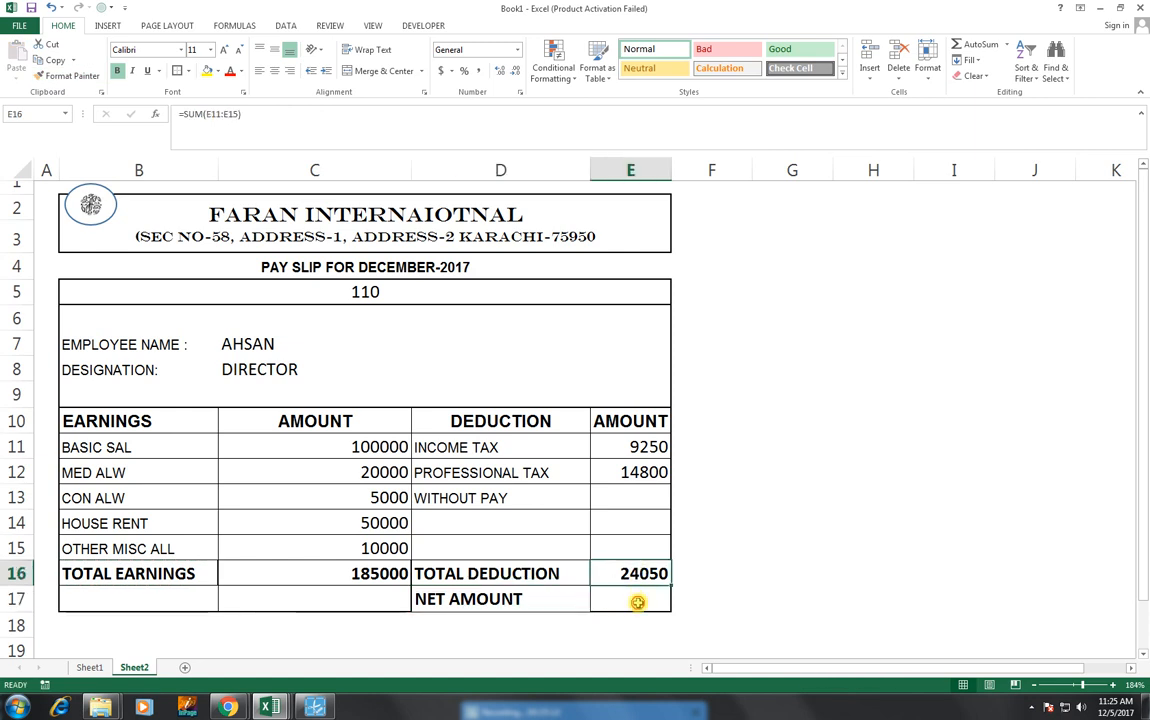
# - Calculate the net amount in E17 with the formula =C16-E16
pyautogui.click(634, 600)
pyautogui.write('=')
pyautogui.press('Left')
pyautogui.press('Left')
pyautogui.press('Left')
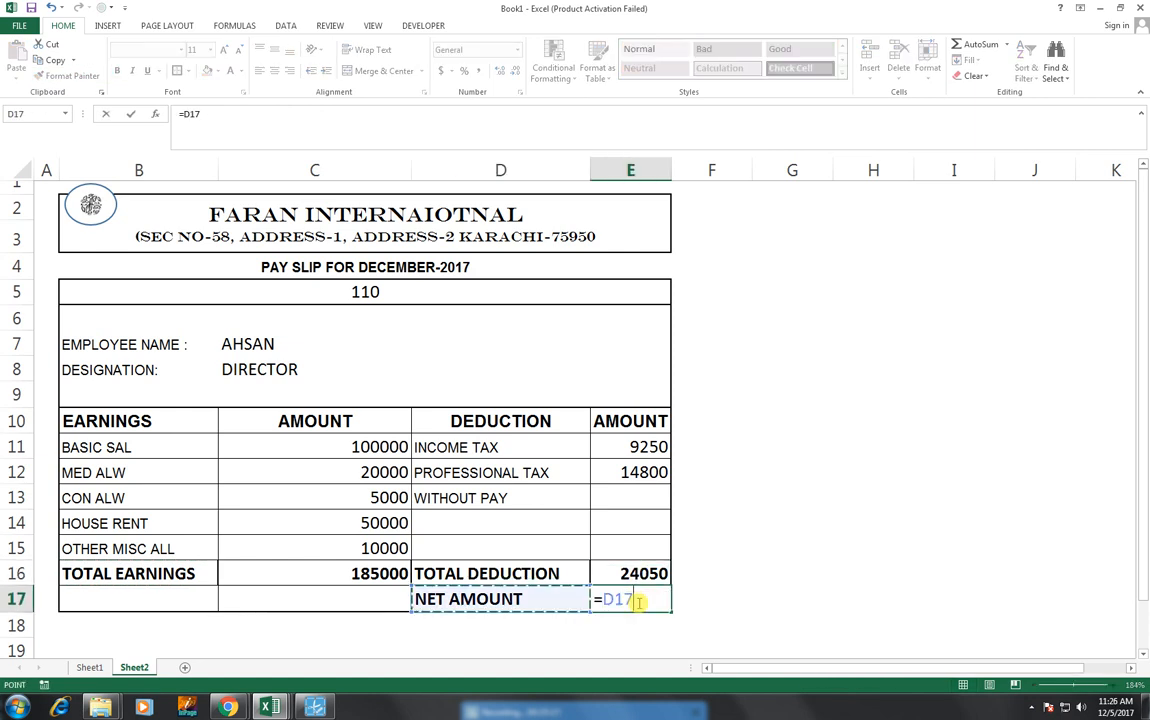
pyautogui.press('Up')
pyautogui.press('Right')
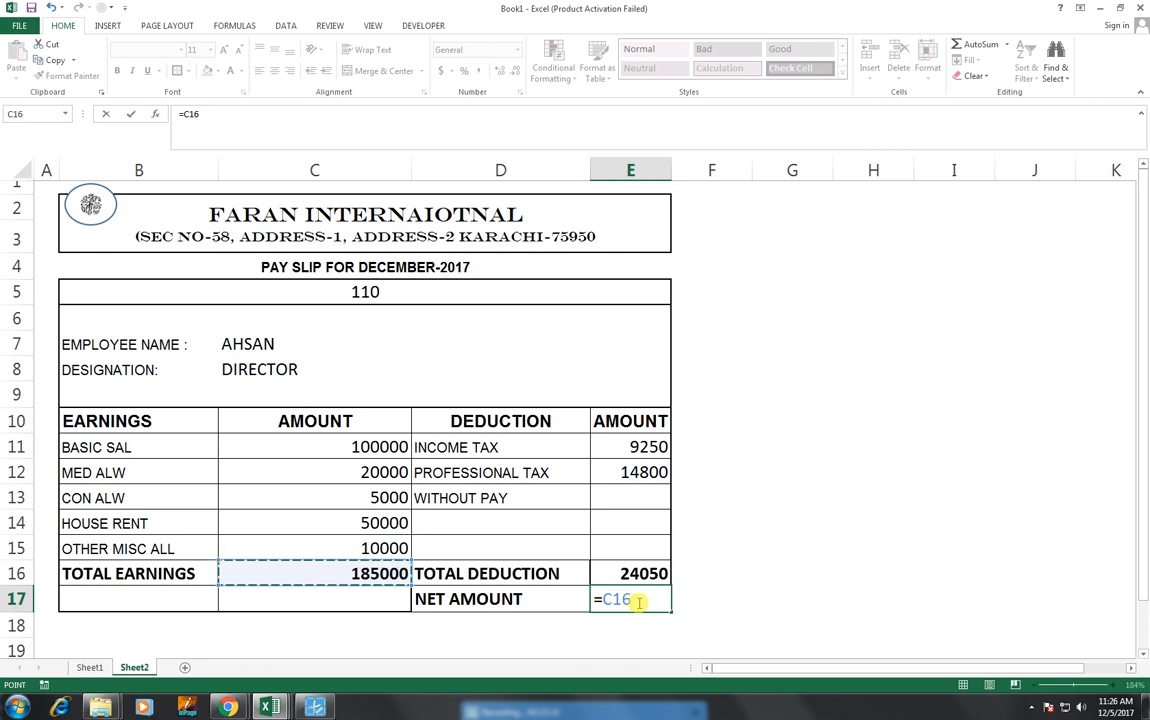
pyautogui.write('-')
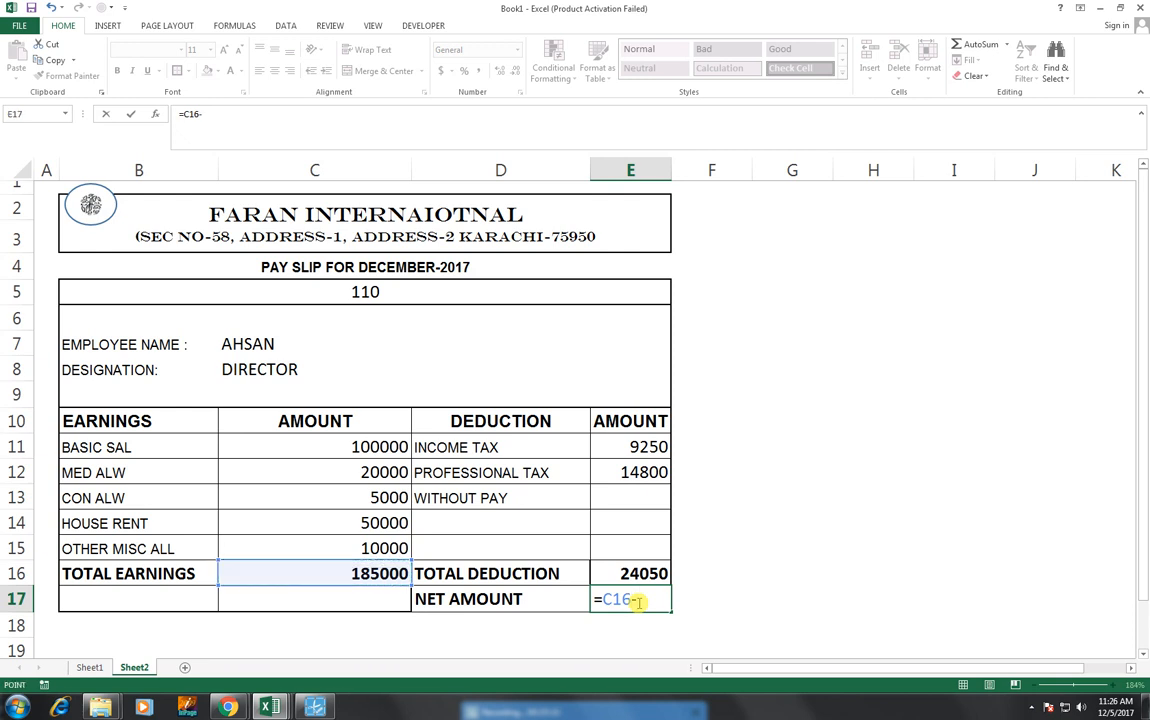
pyautogui.press('Up')
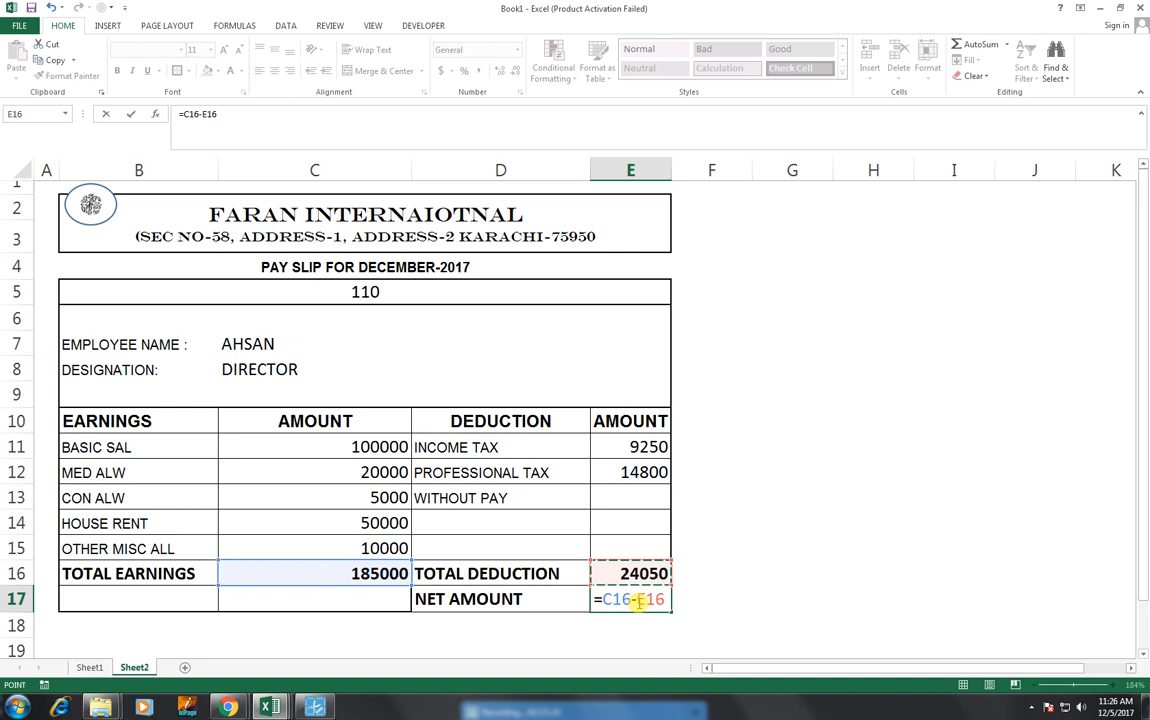
pyautogui.press('Return')
# - Copy the NET AMOUNT label's bold formatting to its value in E17
pyautogui.click(620, 598)
pyautogui.click(582, 596)
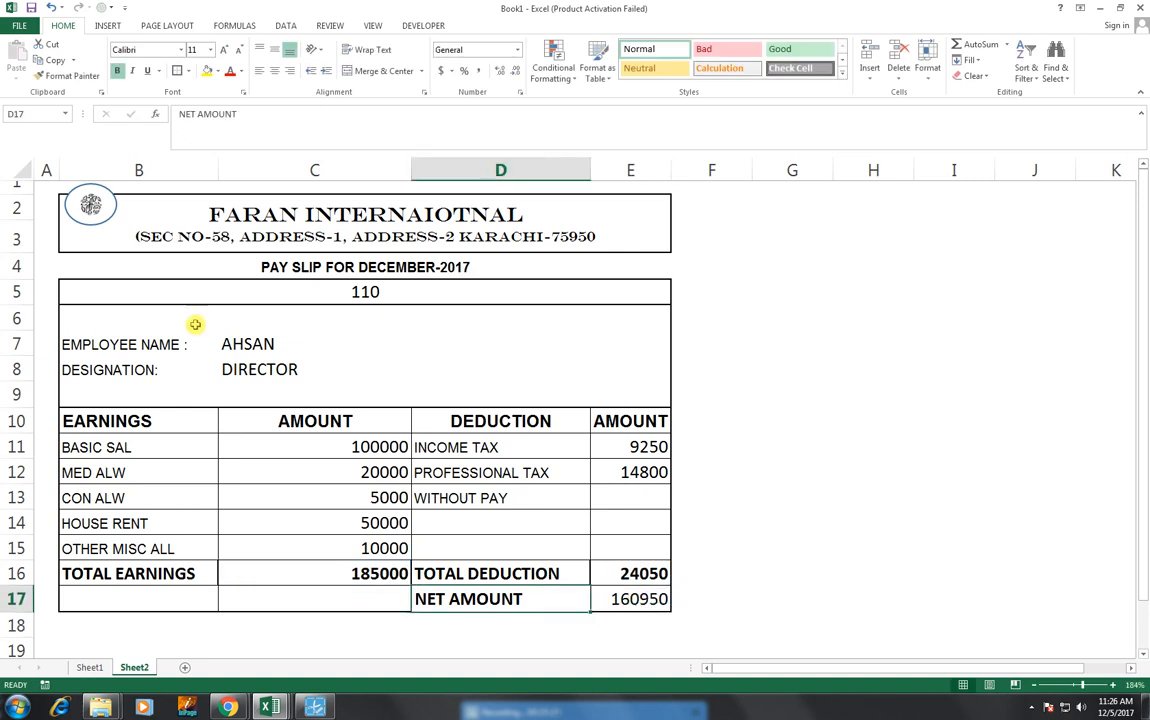
pyautogui.click(67, 76)
pyautogui.click(628, 598)
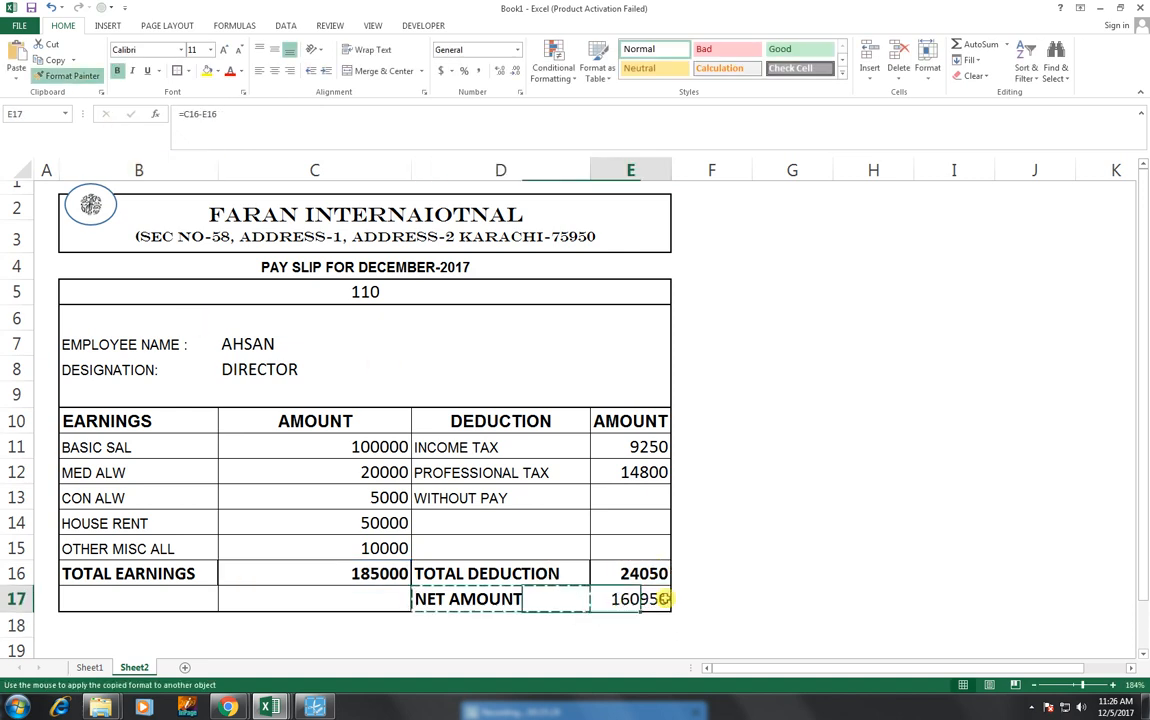
# - Show the earnings amounts in C11:C16 with two decimal places
pyautogui.moveTo(385, 445); pyautogui.dragTo(372, 575)
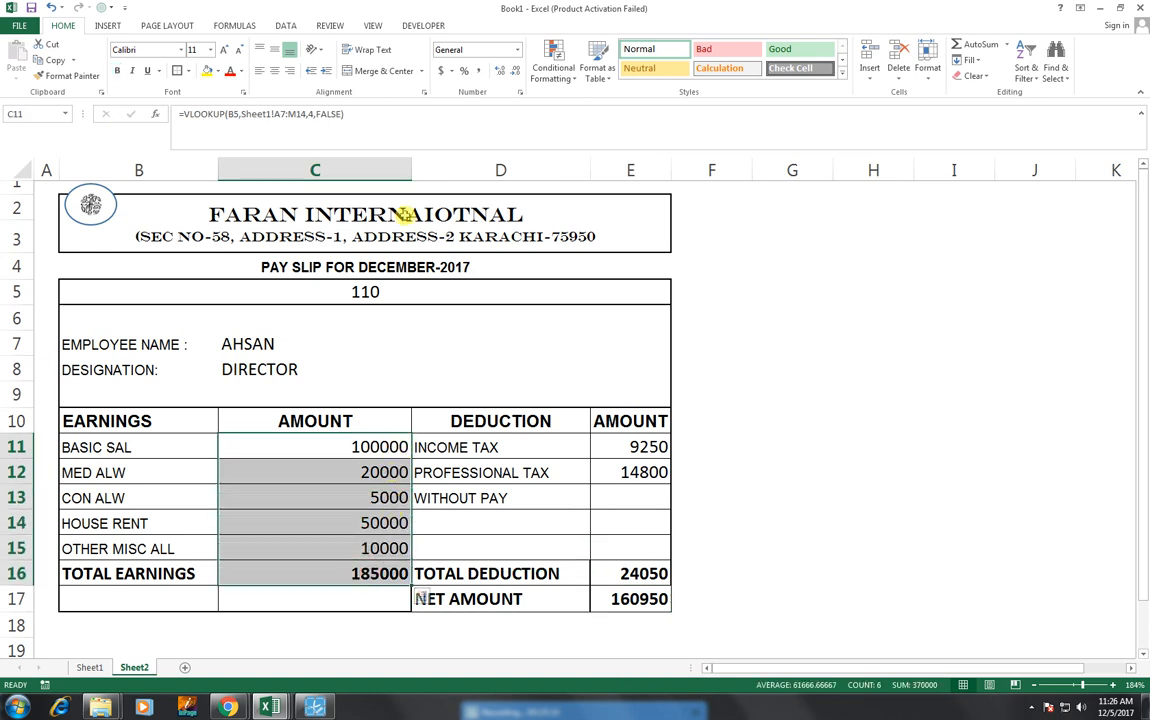
pyautogui.click(503, 74)
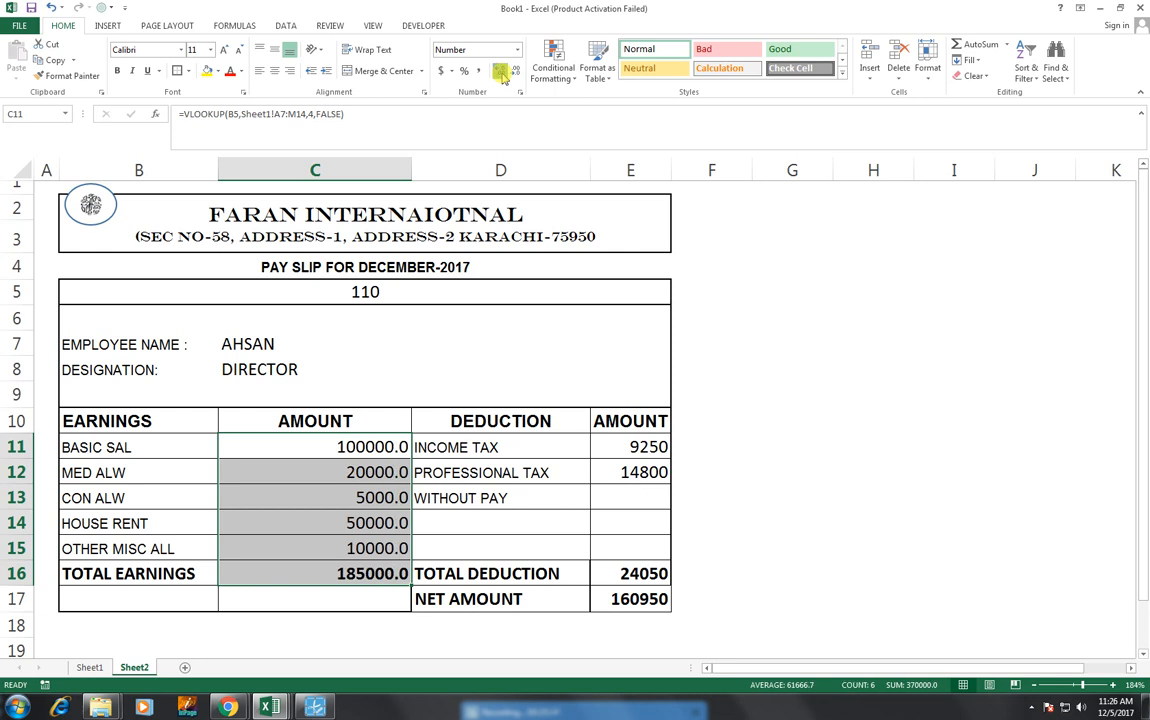
pyautogui.click(503, 74)
# - Apply the comma number style to the totals in C16 and E16:E17
pyautogui.click(377, 572)
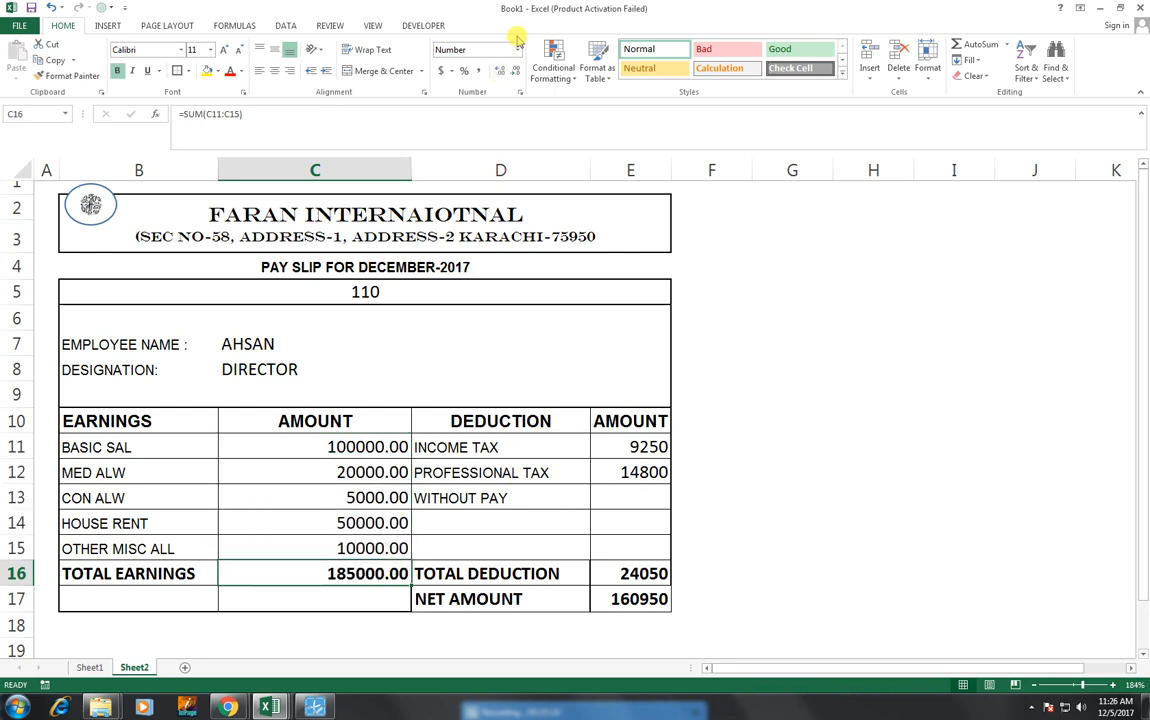
pyautogui.click(479, 75)
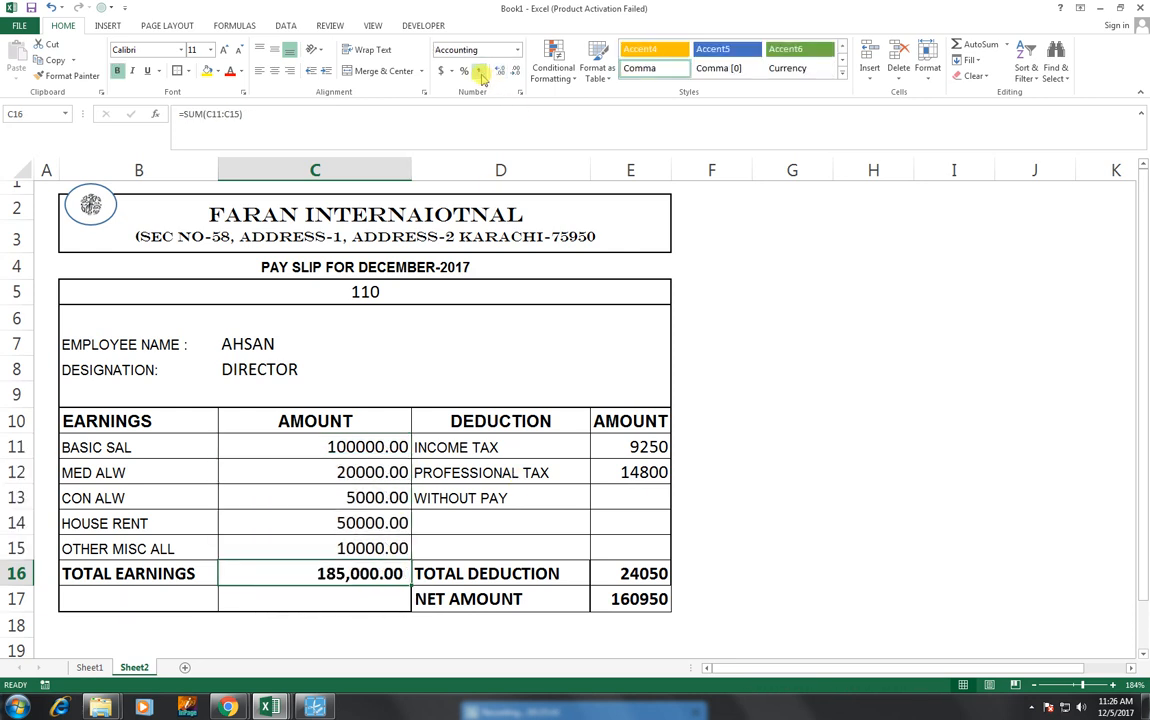
pyautogui.moveTo(634, 578); pyautogui.dragTo(632, 597)
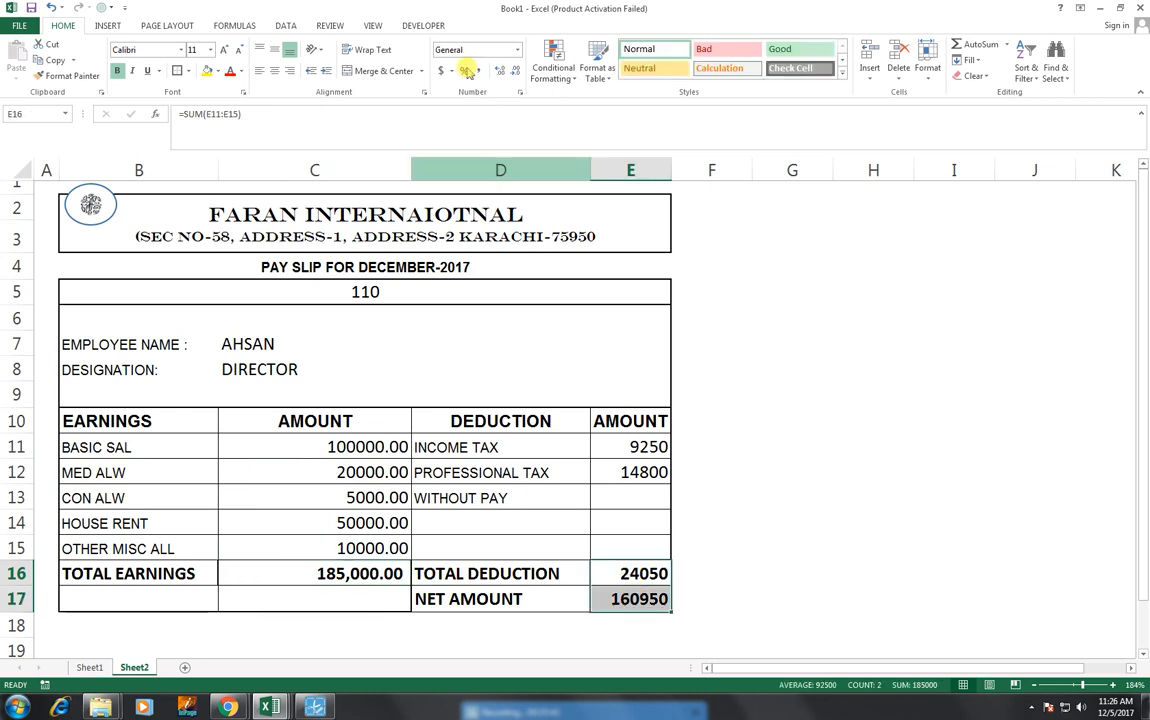
pyautogui.click(479, 75)
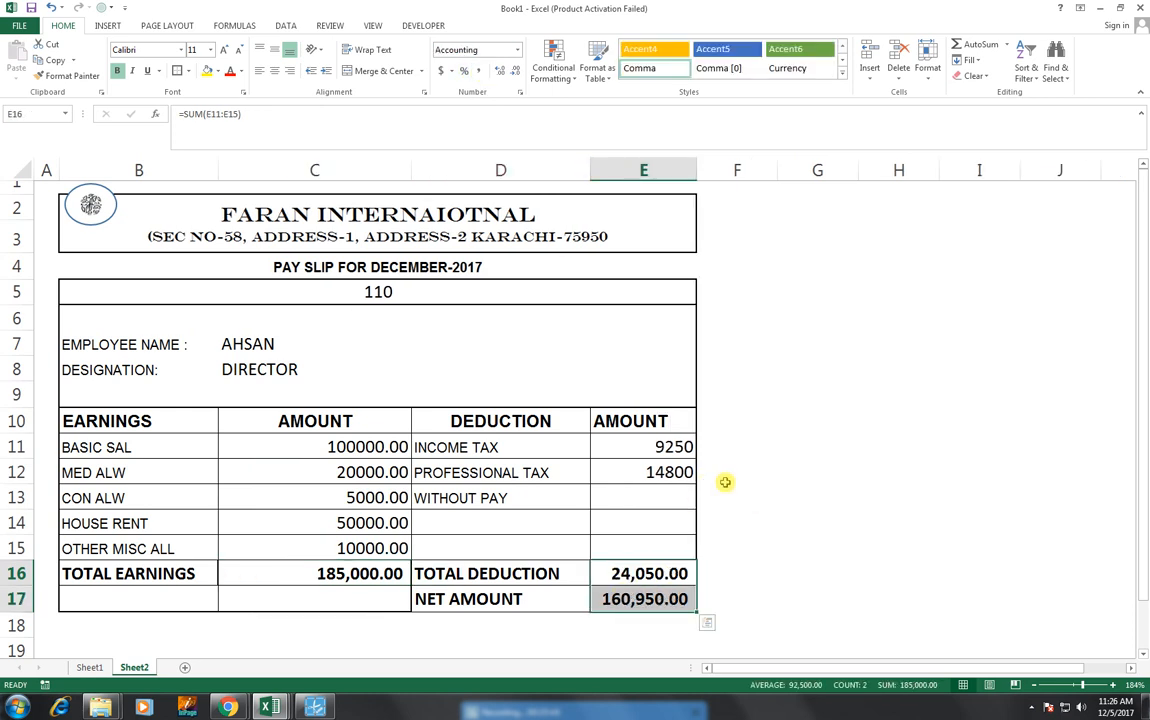
# - Show the deduction amounts in E11:E12 with three decimal places
pyautogui.moveTo(652, 447); pyautogui.dragTo(648, 470)
pyautogui.click(499, 72)
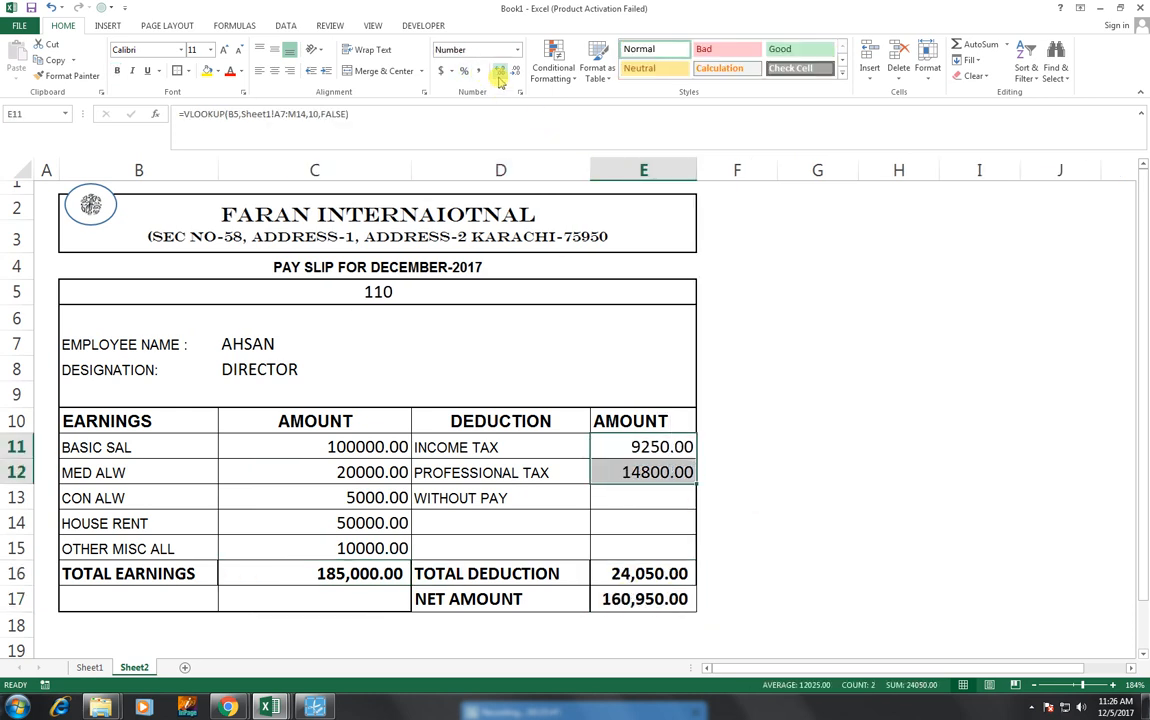
pyautogui.click(499, 72)
pyautogui.click(499, 72)
pyautogui.click(430, 495)
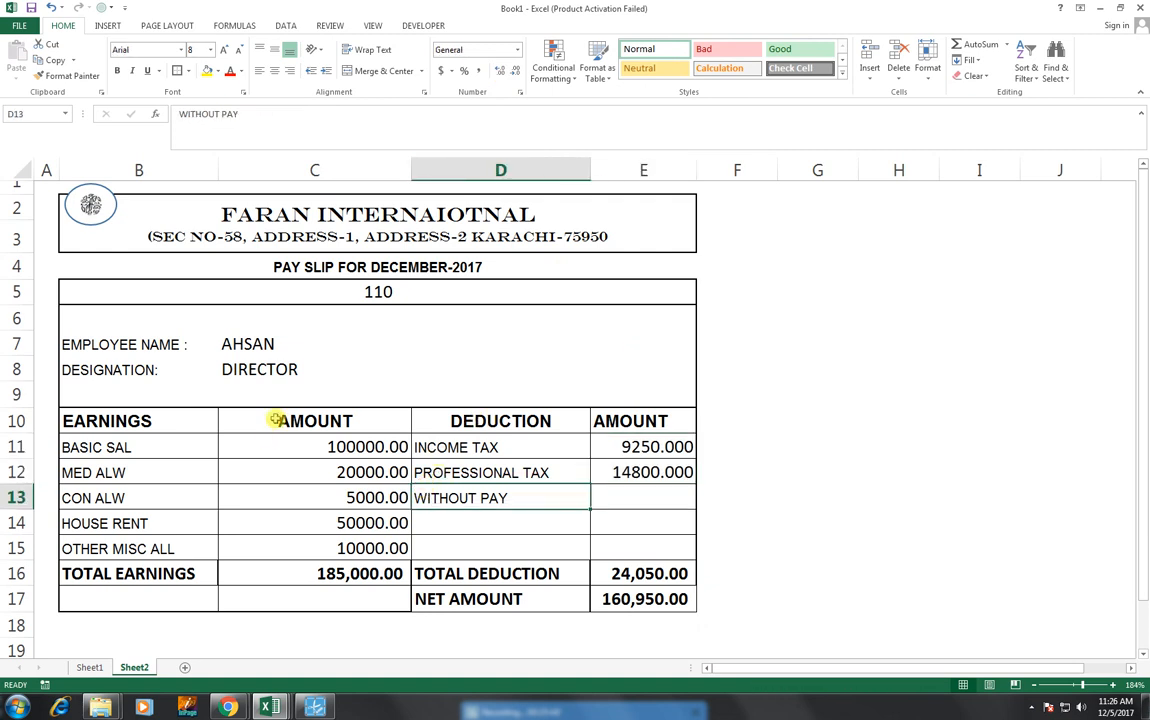
# - Change the employee code in B5 to 115 to load another employee's pay slip
pyautogui.click(318, 367)
pyautogui.click(360, 302)
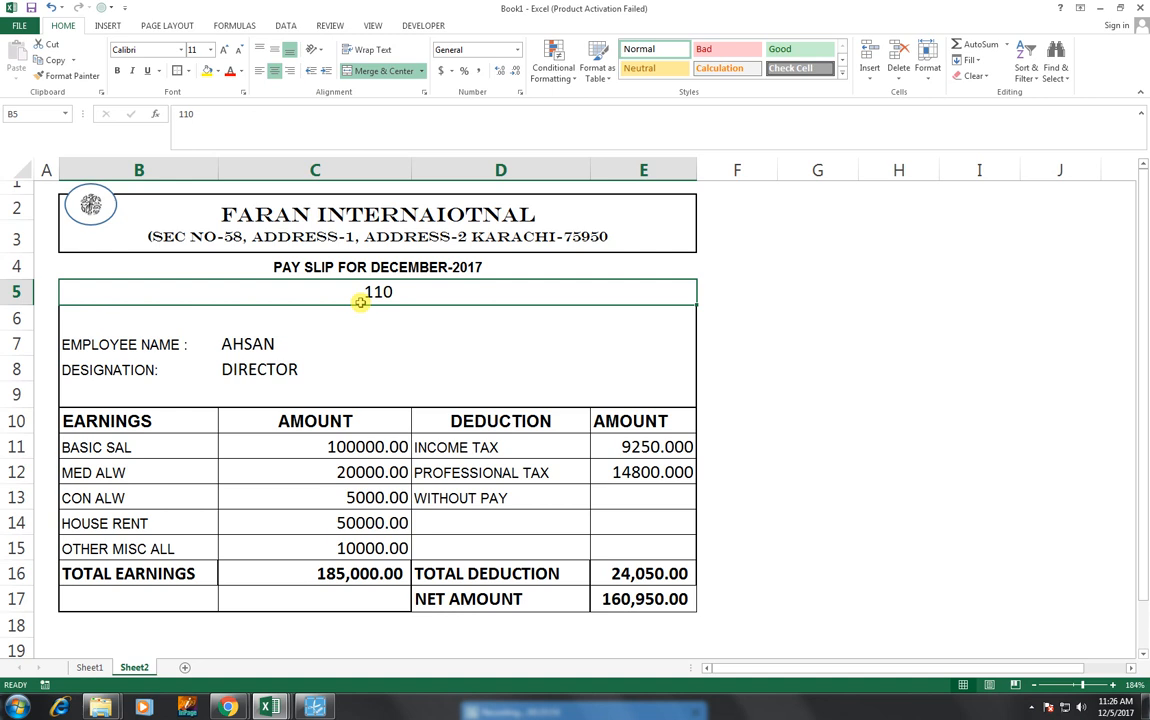
pyautogui.write('11')
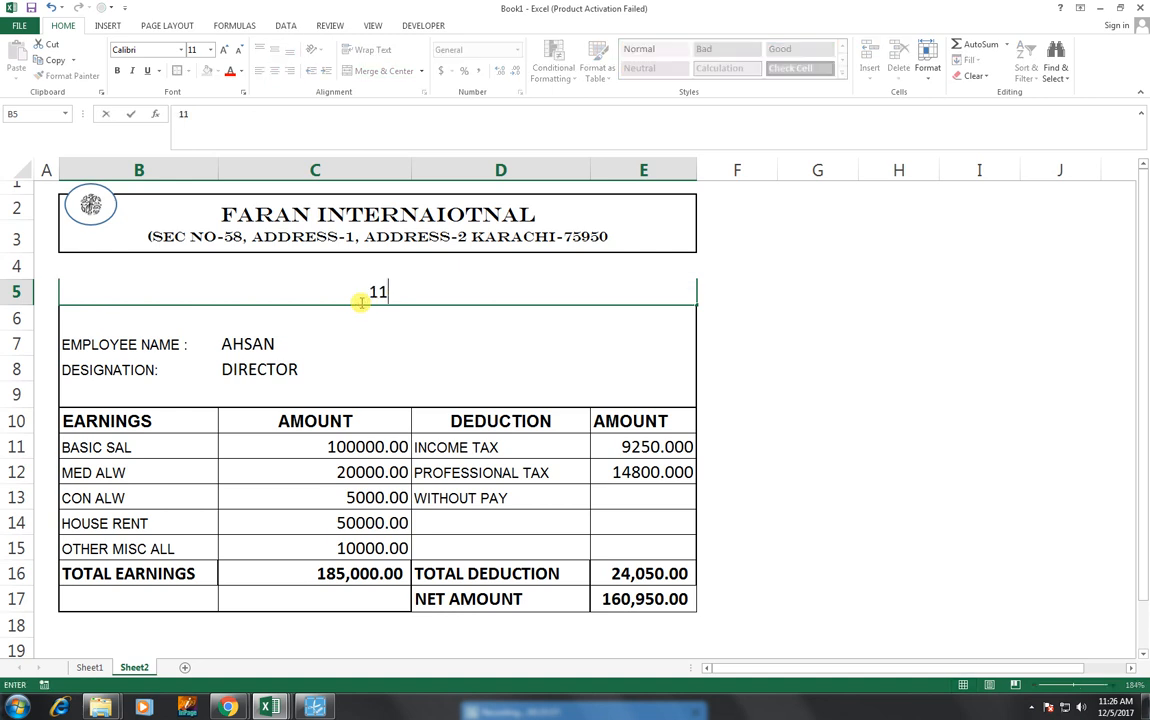
pyautogui.write('5')
pyautogui.press('Return')
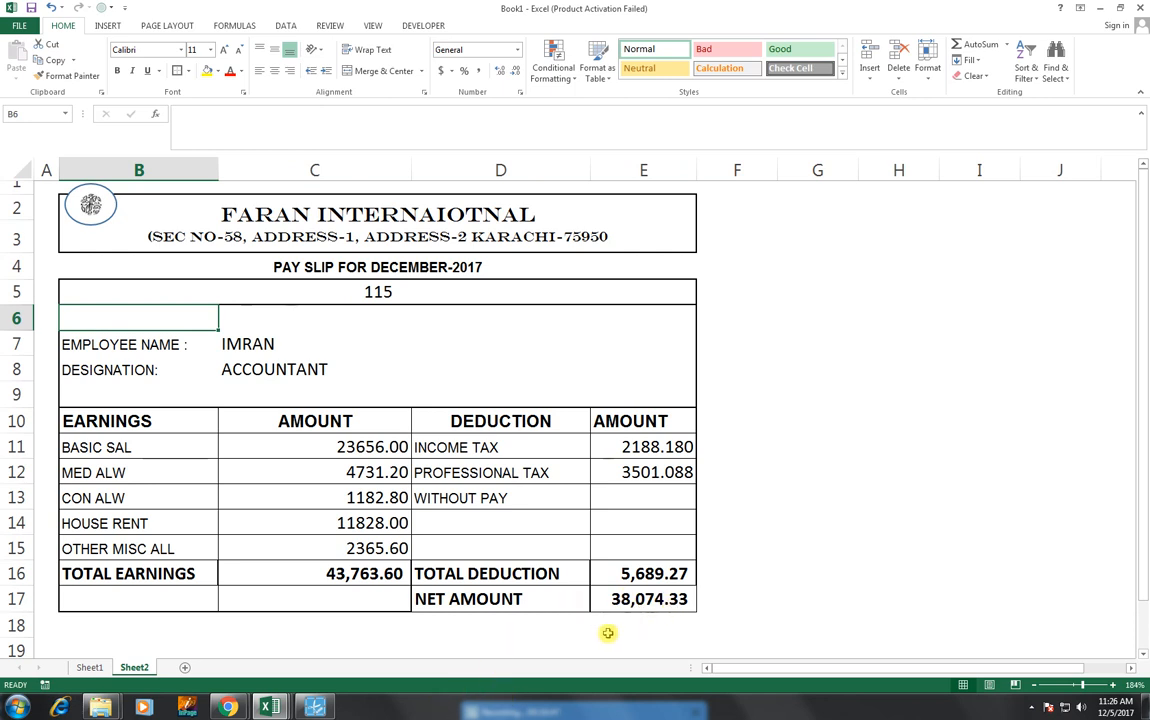
# - Compare employee 115's net amount, salary figures and details in row 13 of Sheet1 with the pay slip on Sheet2
pyautogui.click(90, 667)
pyautogui.moveTo(1125, 625); pyautogui.dragTo(1090, 575)
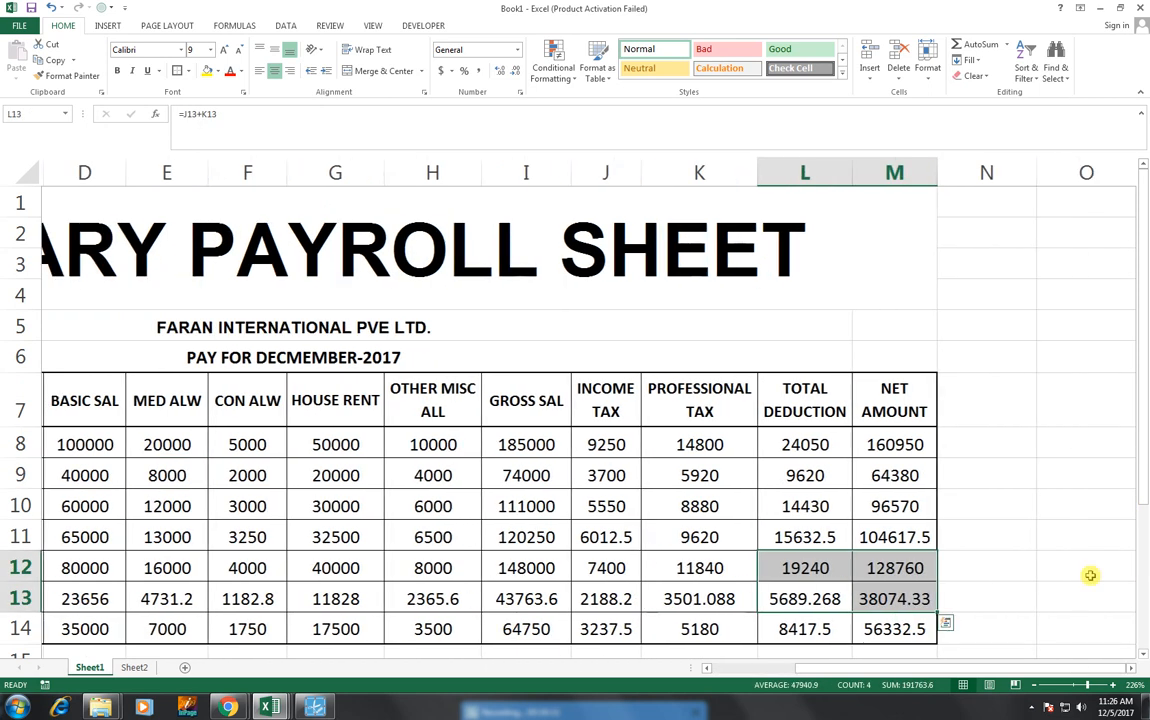
pyautogui.click(902, 597)
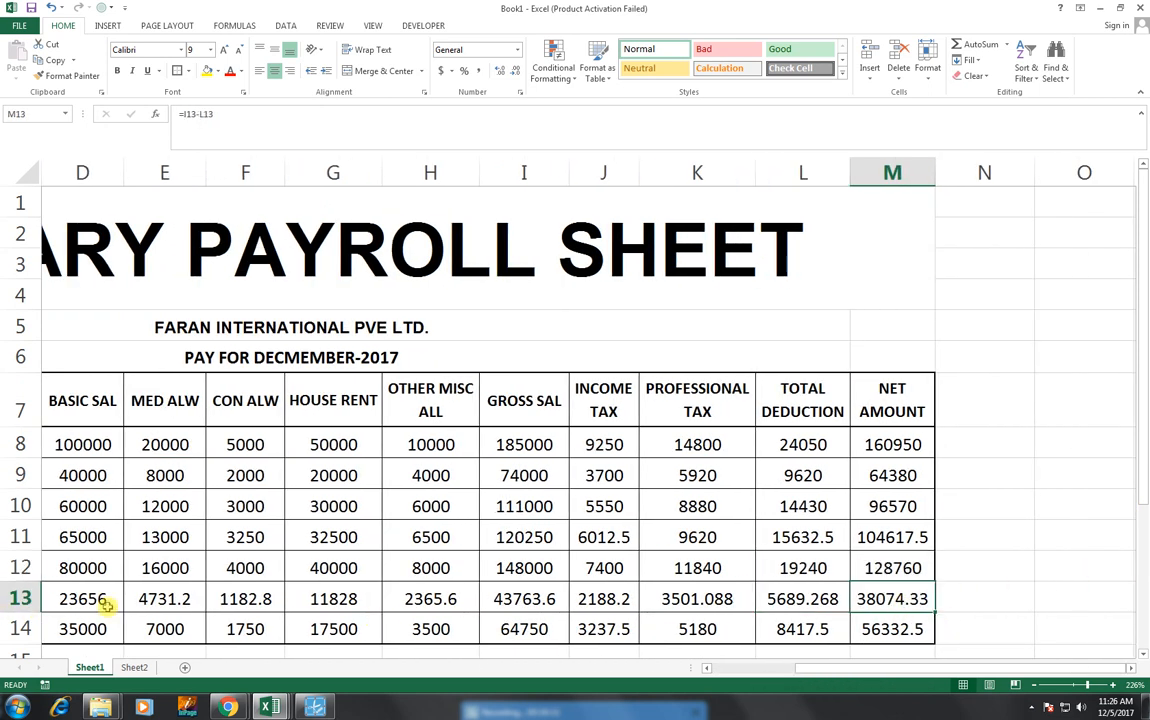
pyautogui.moveTo(105, 615); pyautogui.dragTo(30, 605)
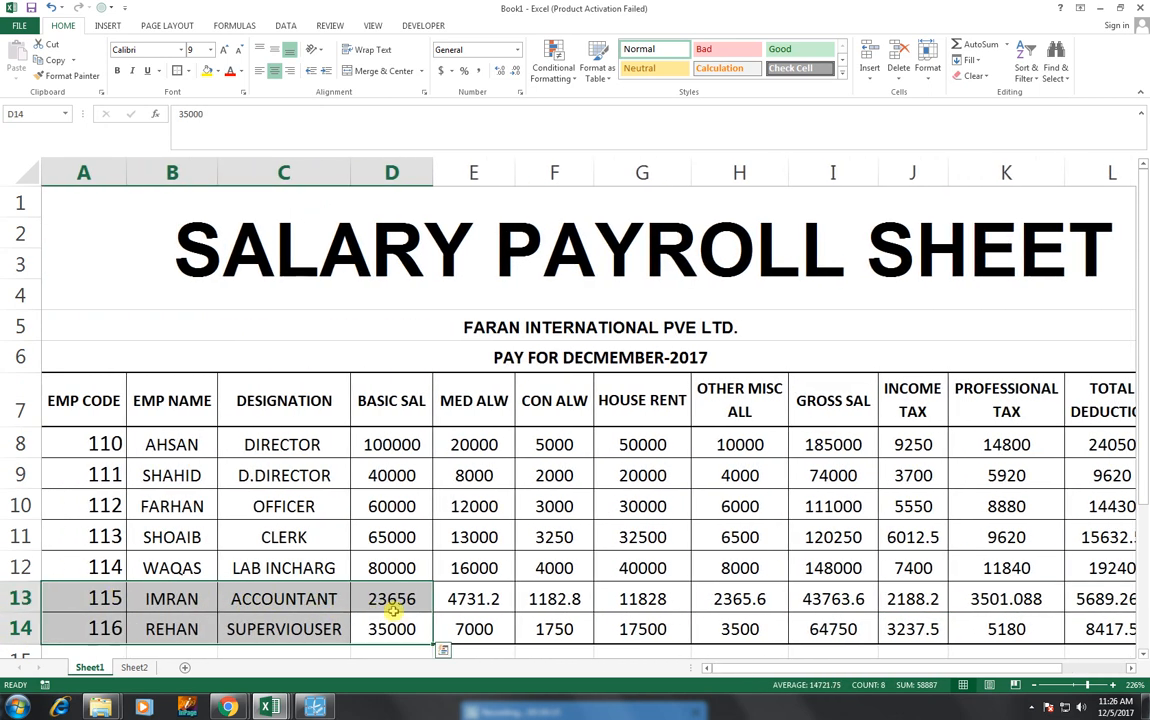
pyautogui.click(134, 667)
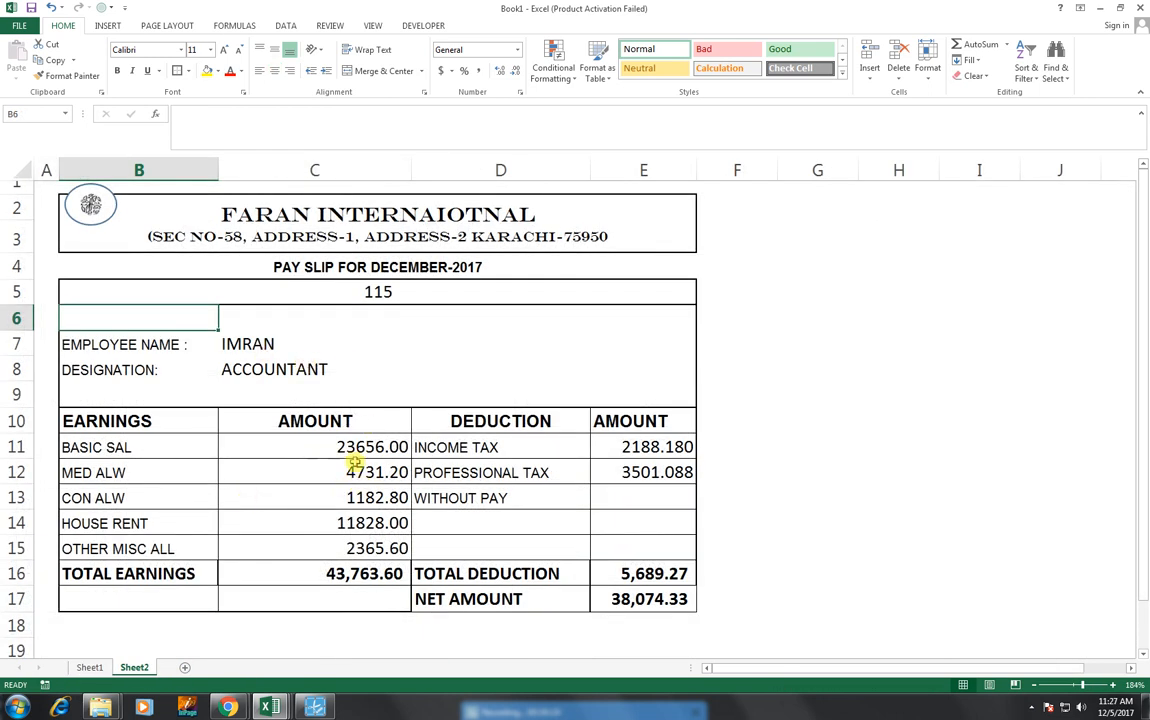
# - Move the oval logo down so it sits inside the company header box in rows 2 and 3
pyautogui.click(222, 428)
pyautogui.click(90, 214)
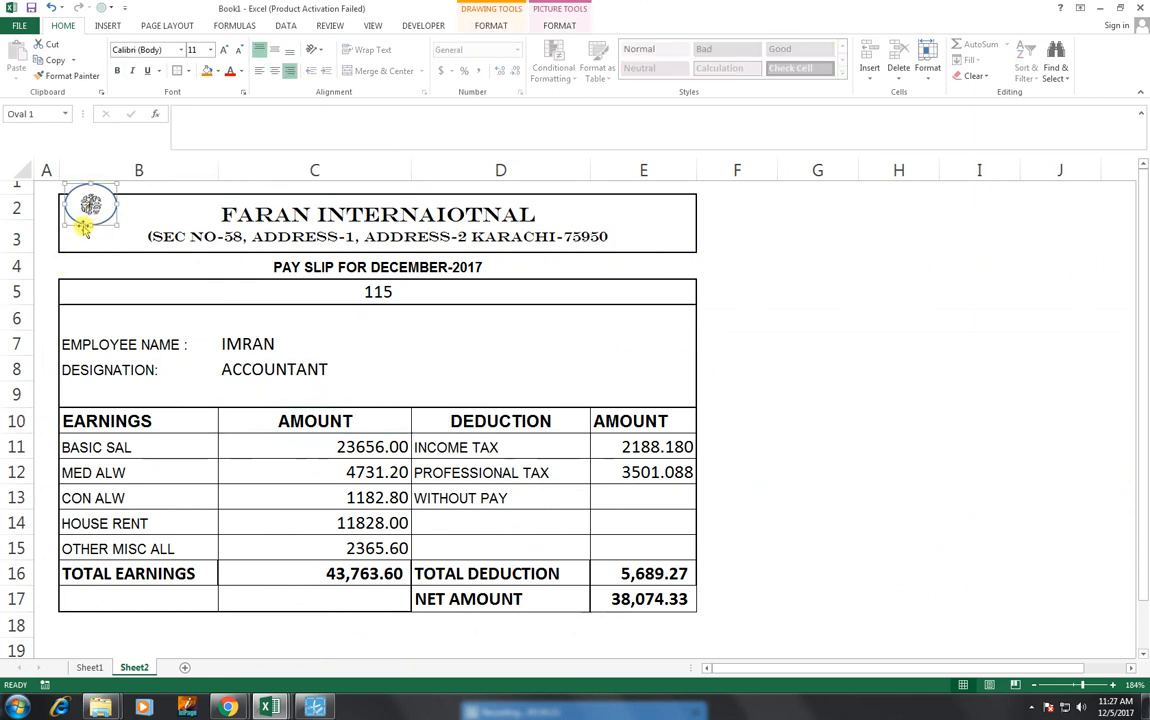
pyautogui.moveTo(80, 228); pyautogui.dragTo(88, 246)
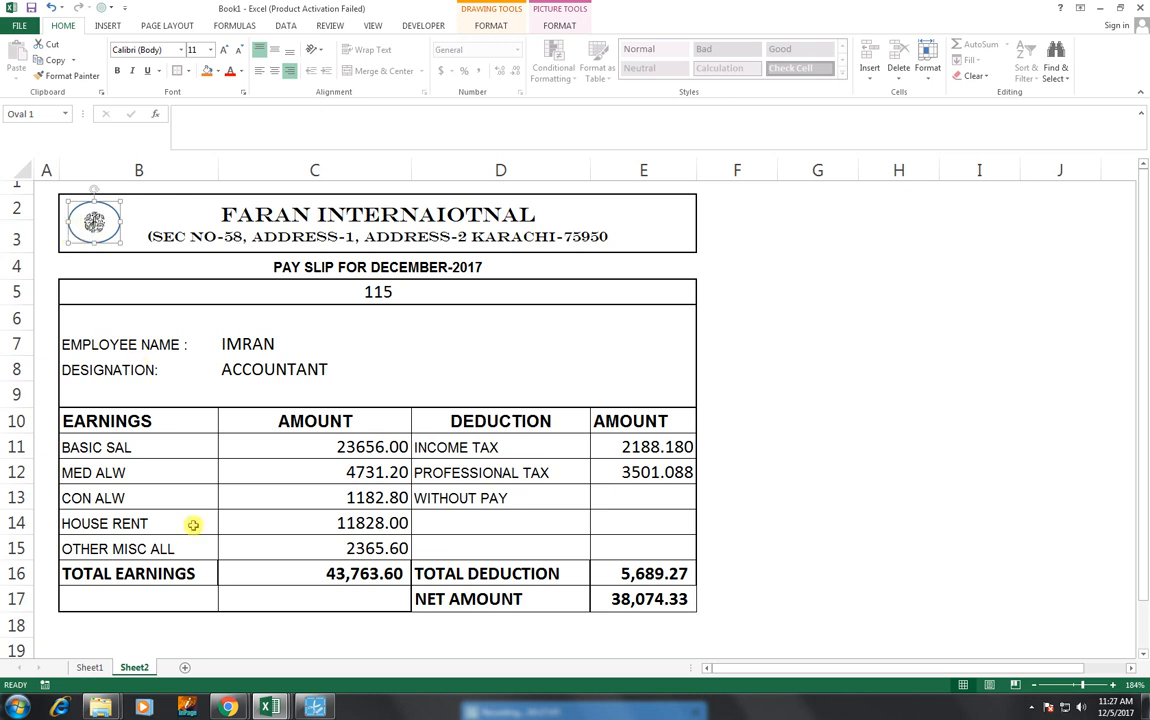
# - Switch to the YouTube channel page in Chrome and browse the channel's list of uploaded videos
pyautogui.moveTo(229, 707)
pyautogui.click(300, 630)
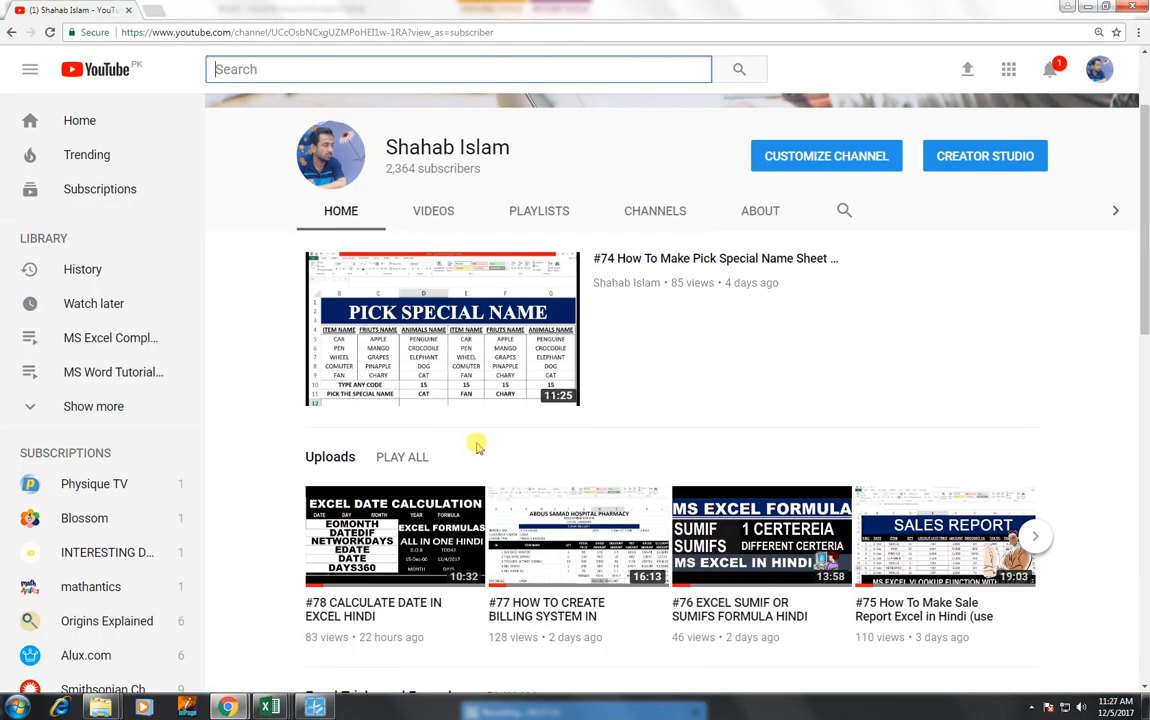
pyautogui.scroll(2, 478, 440)
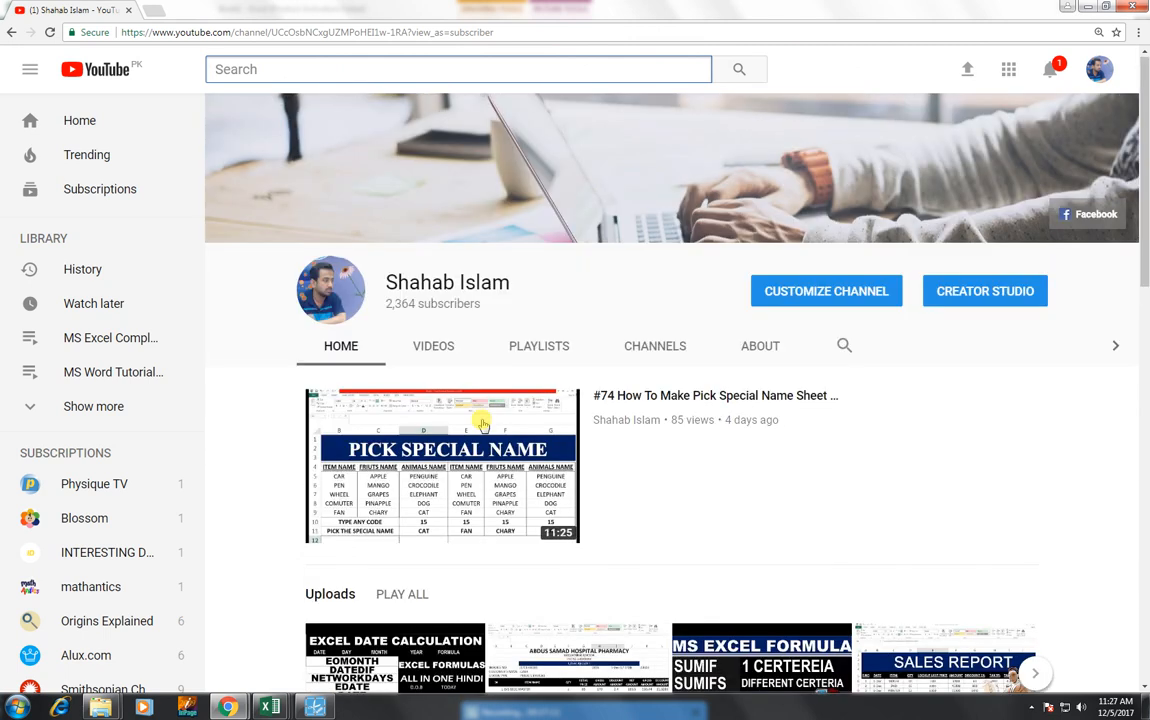
pyautogui.click(421, 356)
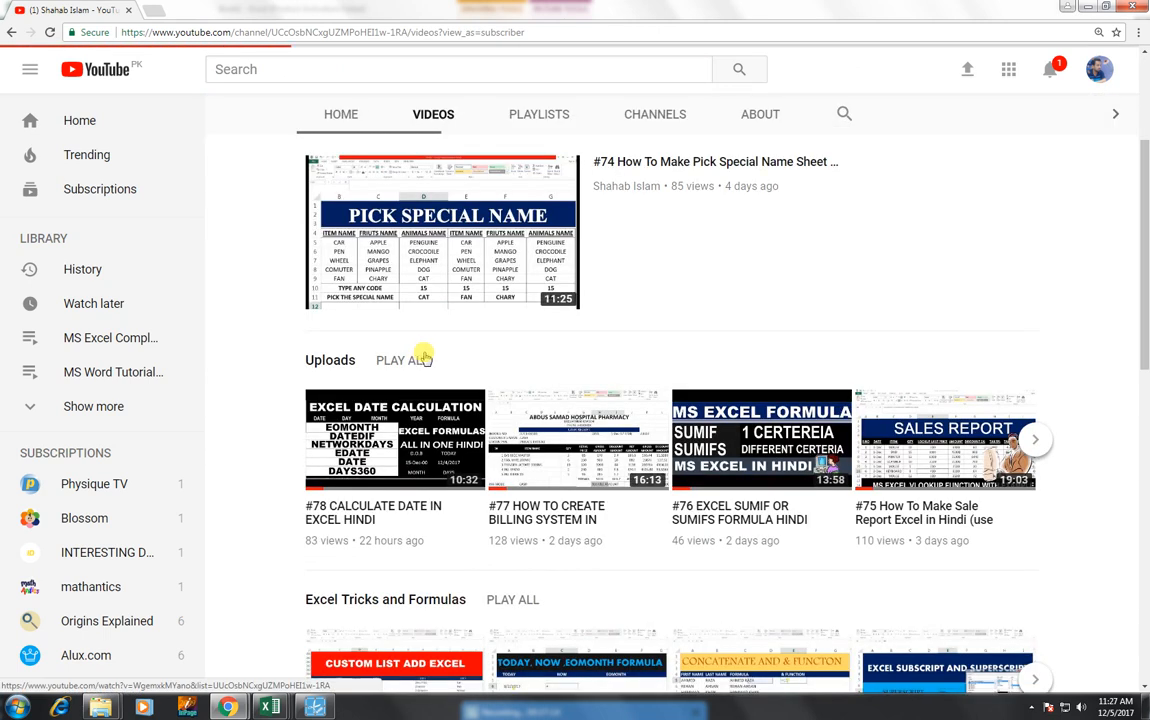
pyautogui.scroll(-2, 483, 377)
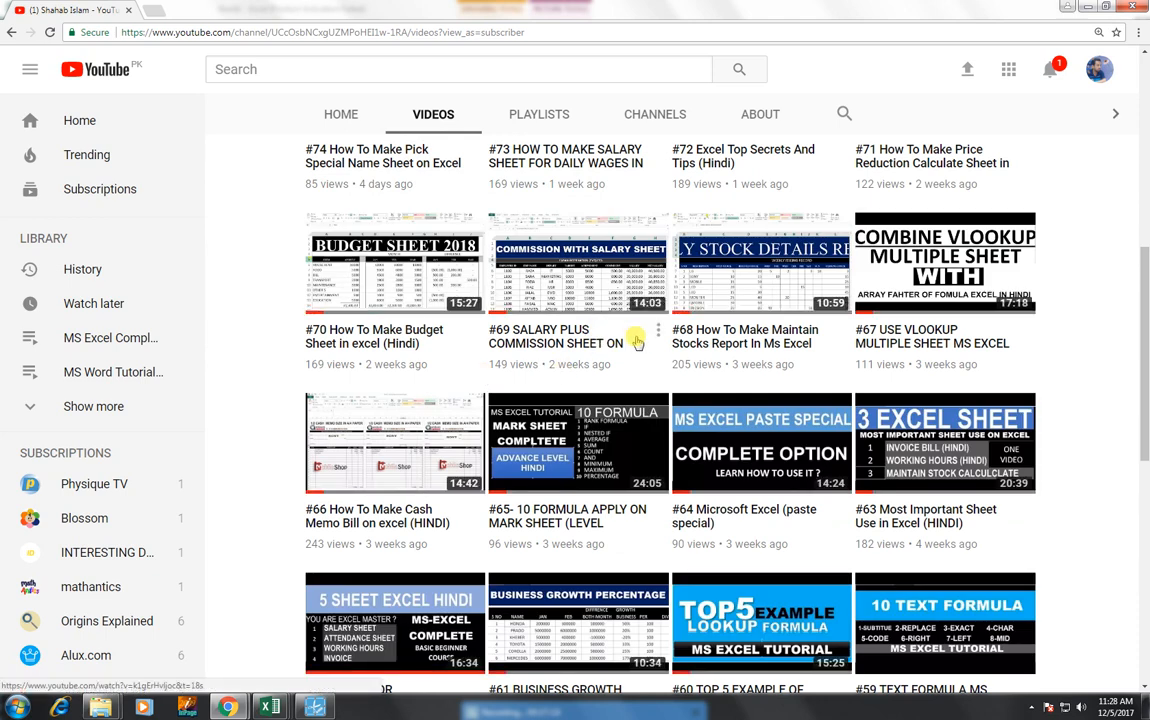
pyautogui.scroll(-3, 640, 340)
pyautogui.scroll(-4, 637, 343)
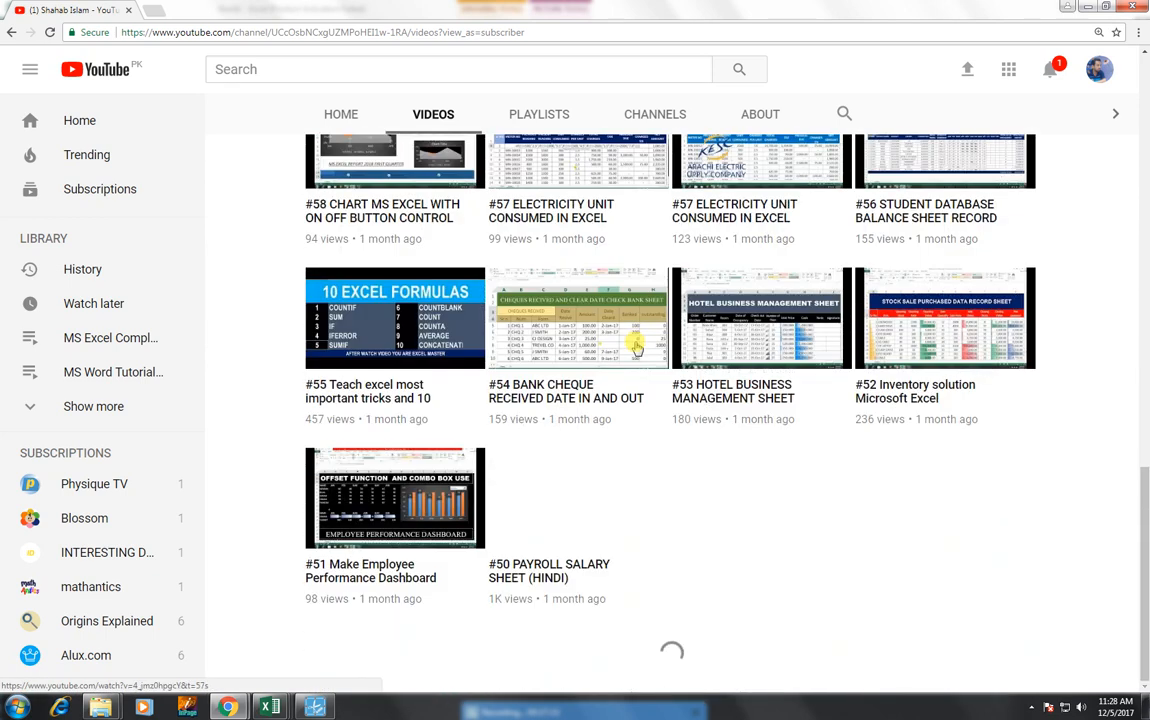
pyautogui.scroll(8, 885, 484)
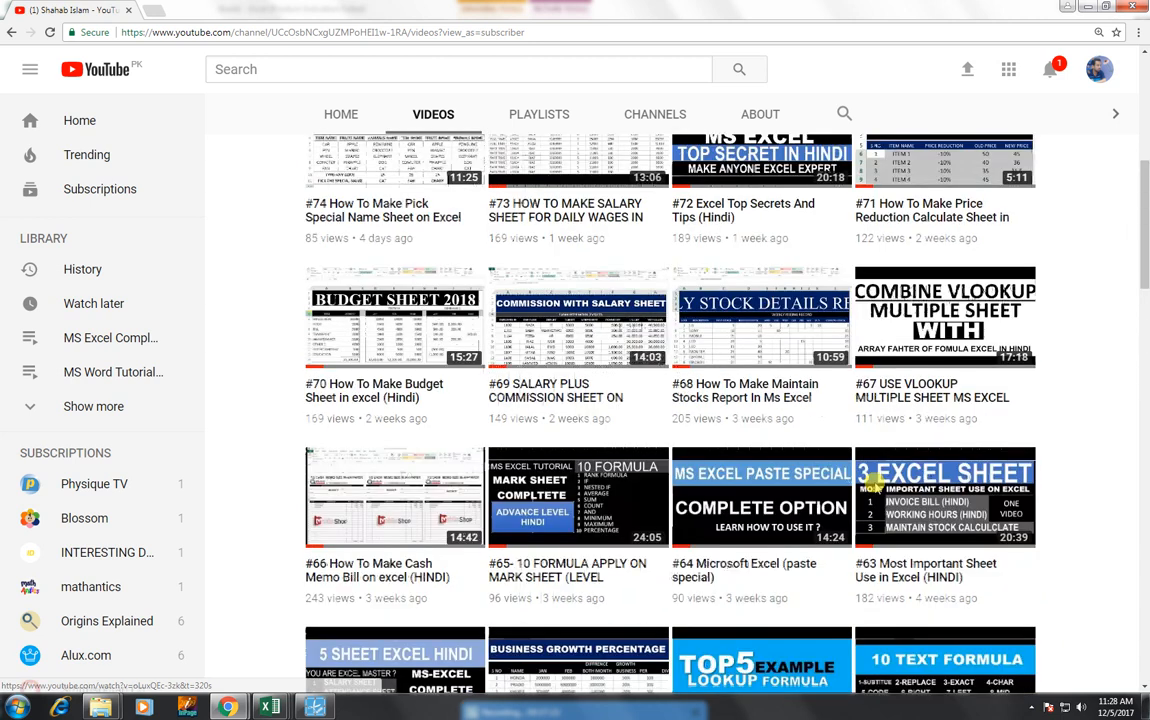
pyautogui.scroll(5, 875, 484)
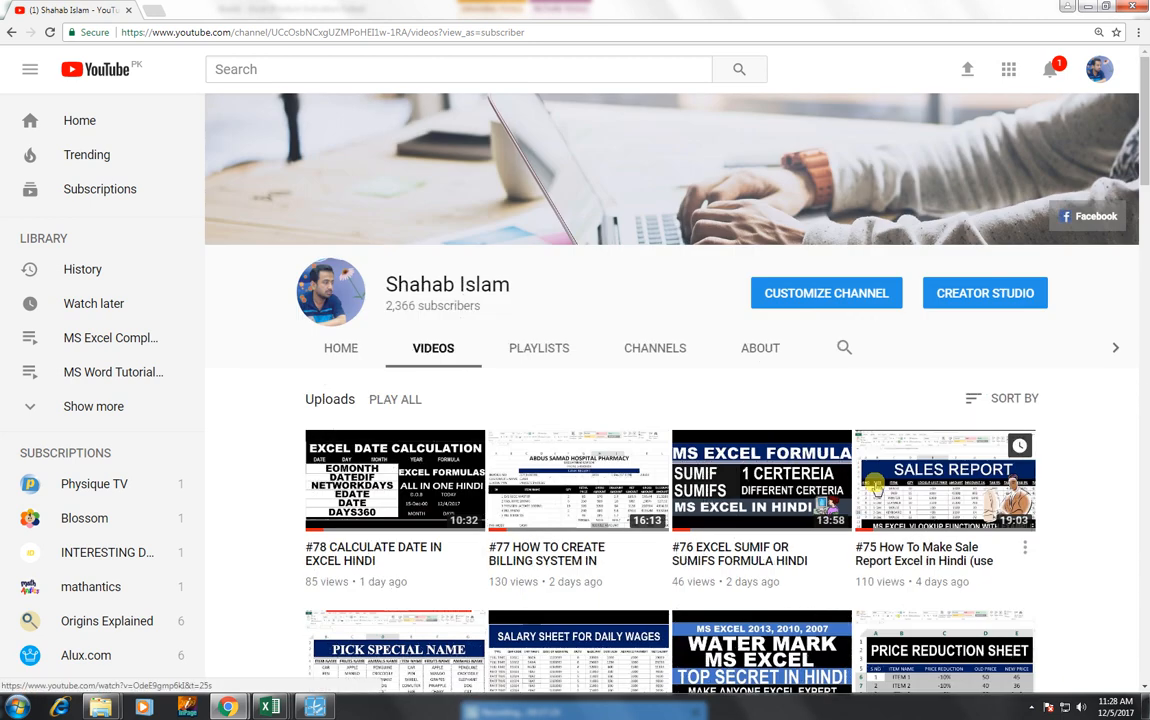